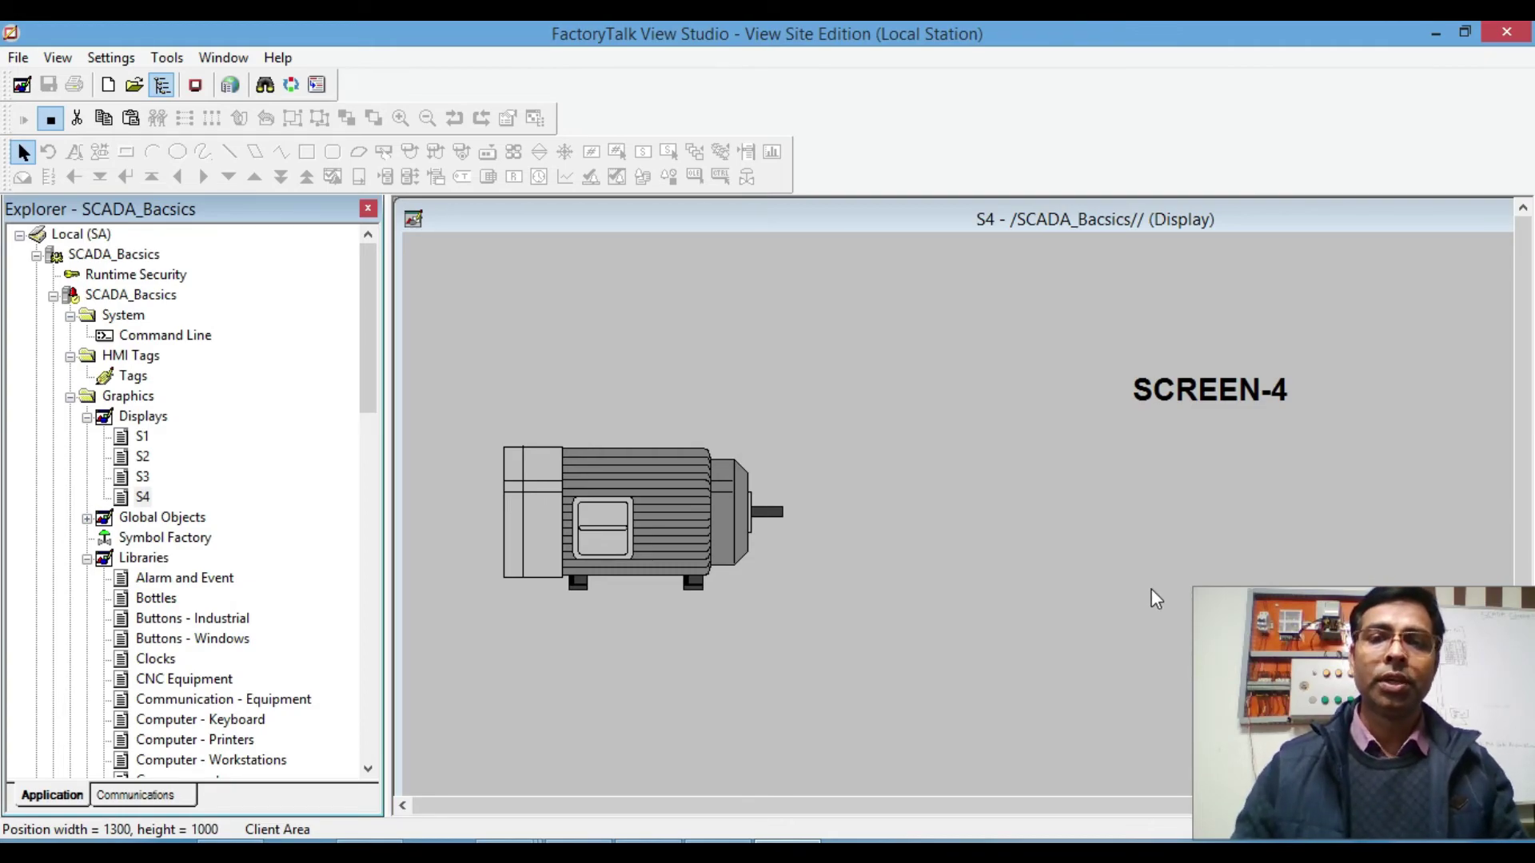
# Step: Switch to RSLogix 5000 and select the empty rung 0 in the P4_Animation routine
pyautogui.click(741, 227)
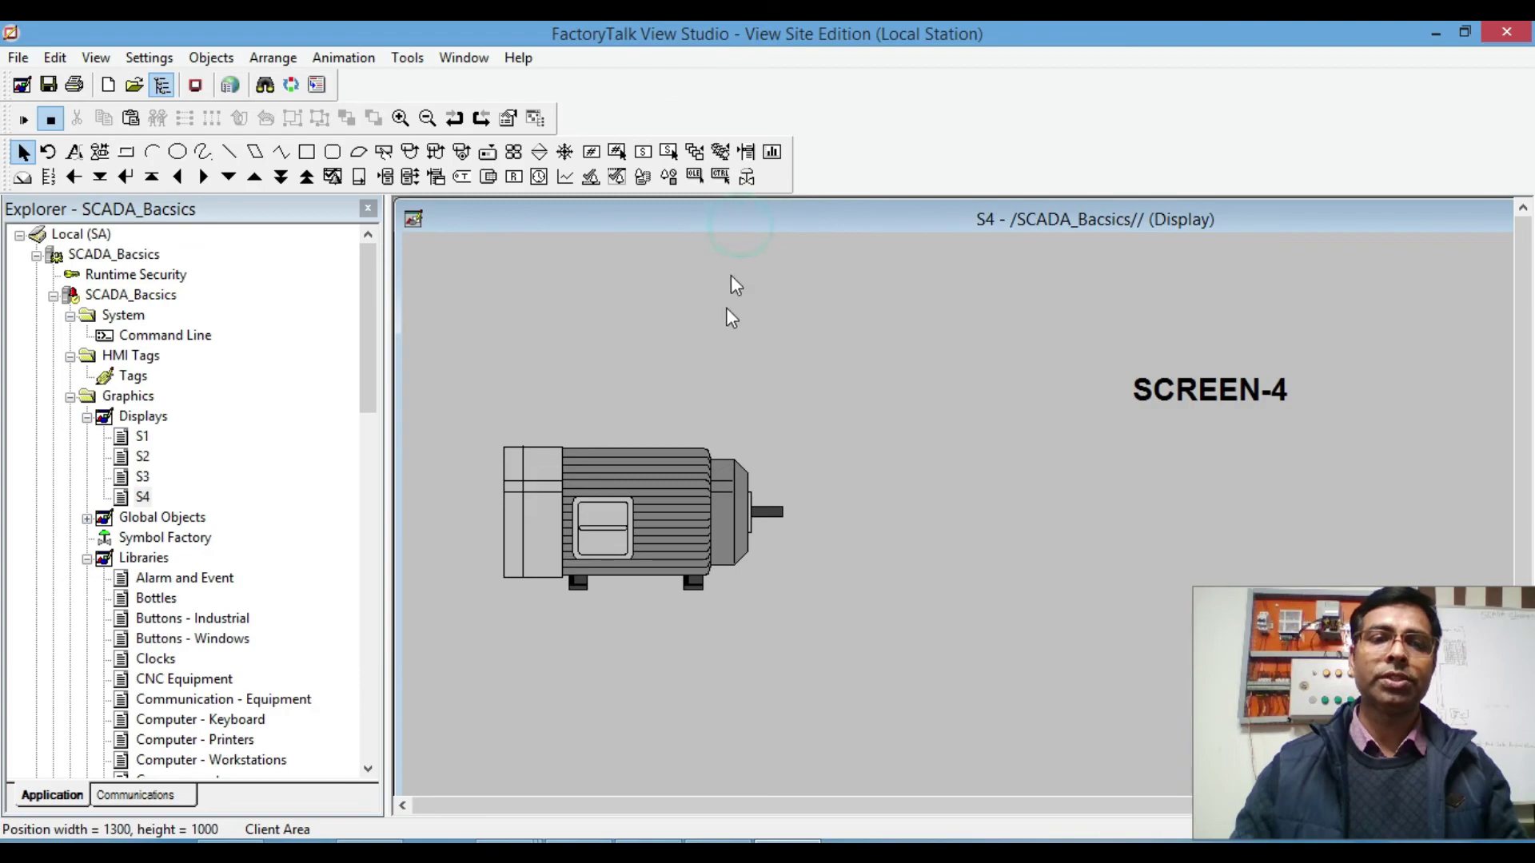
pyautogui.click(668, 512)
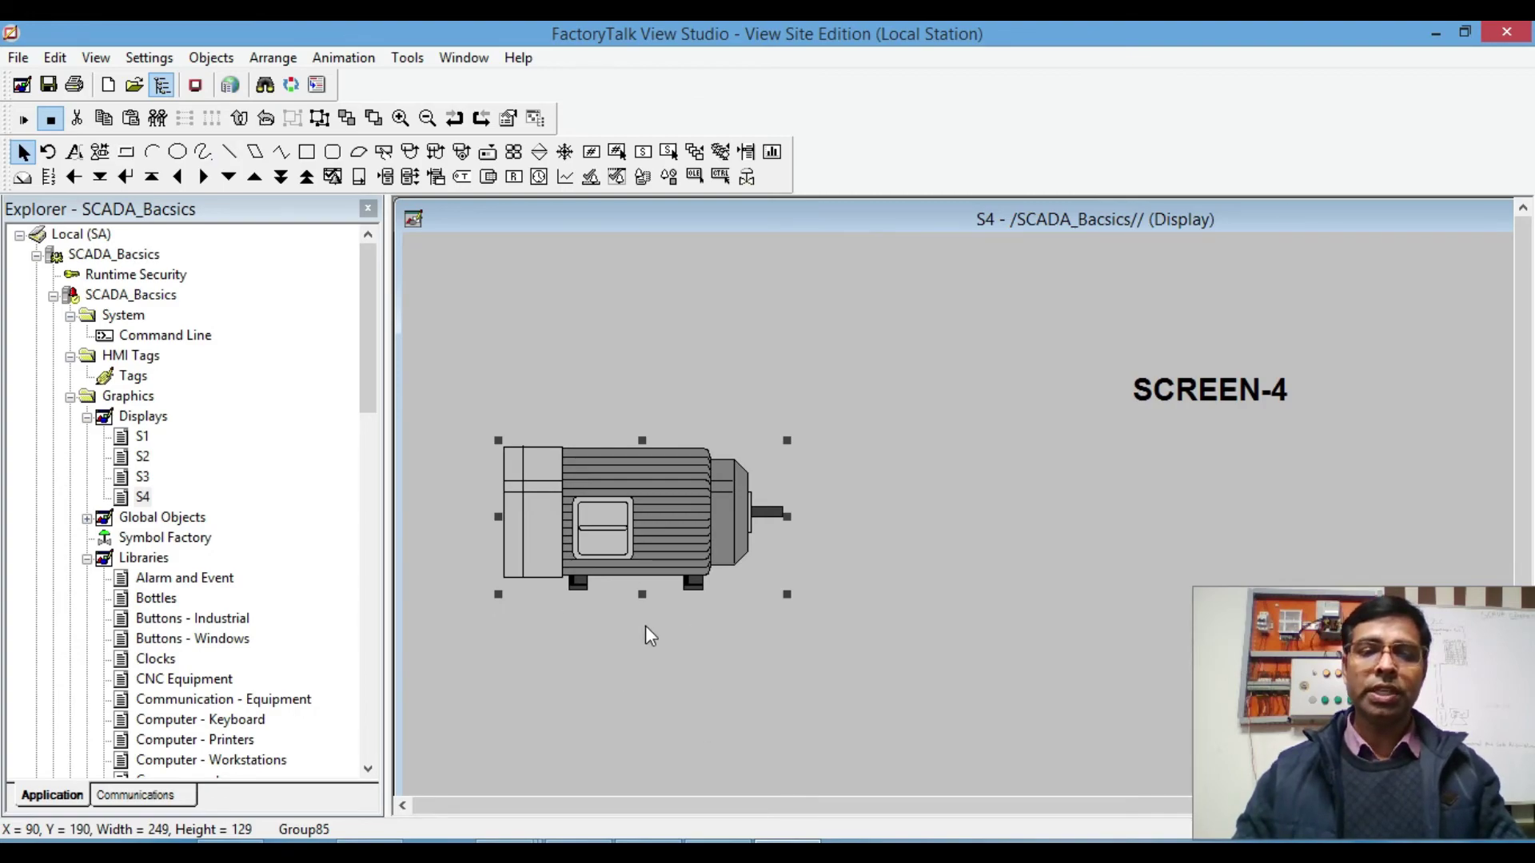
pyautogui.click(648, 824)
pyautogui.click(400, 340)
pyautogui.click(416, 286)
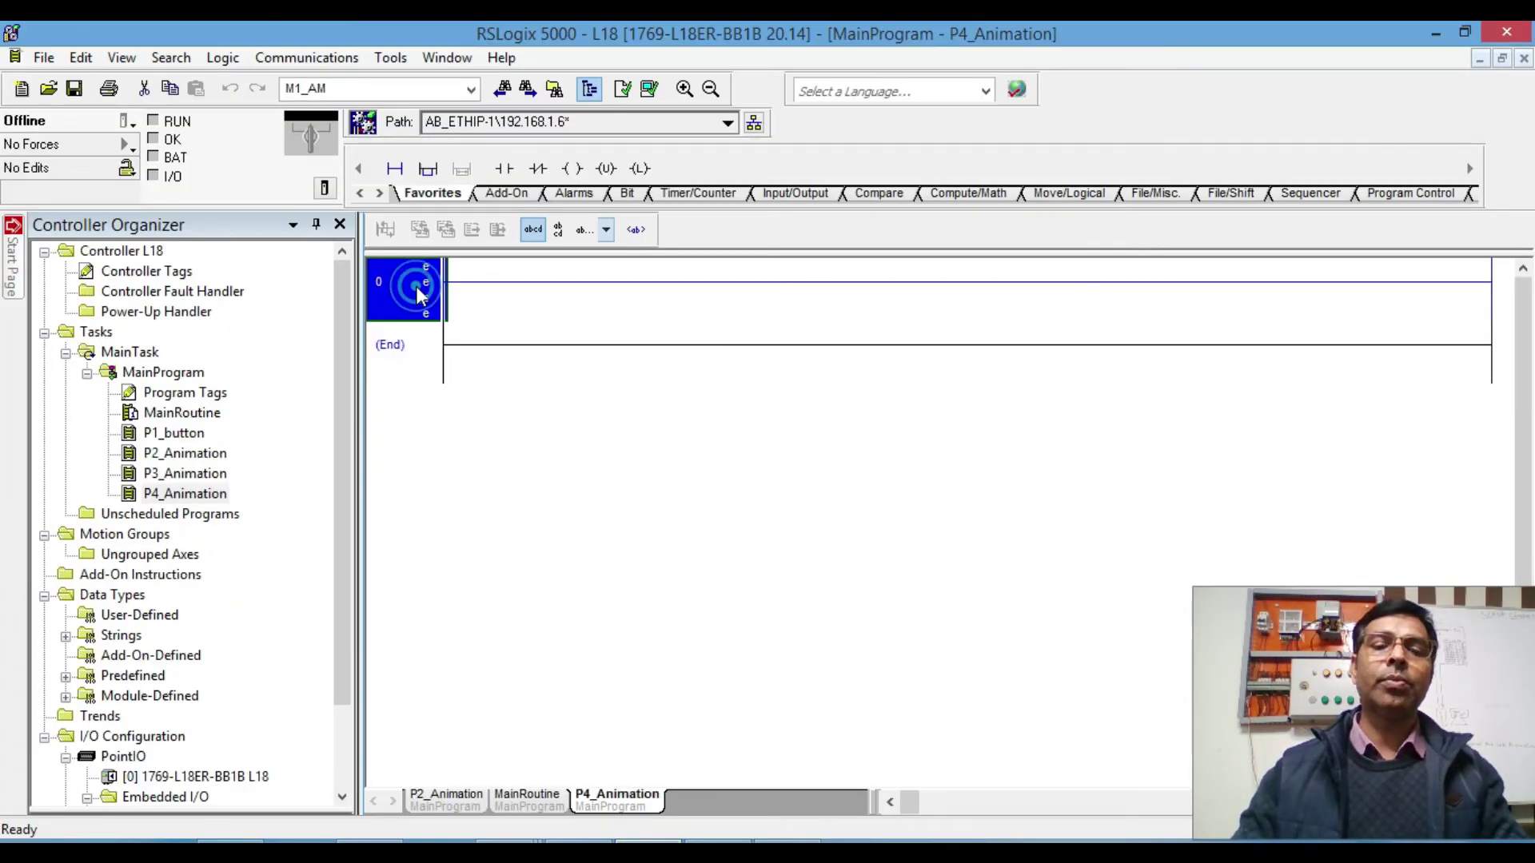
# Step: Add a normally open contact to rung 0 and name its operand LR
pyautogui.click(504, 168)
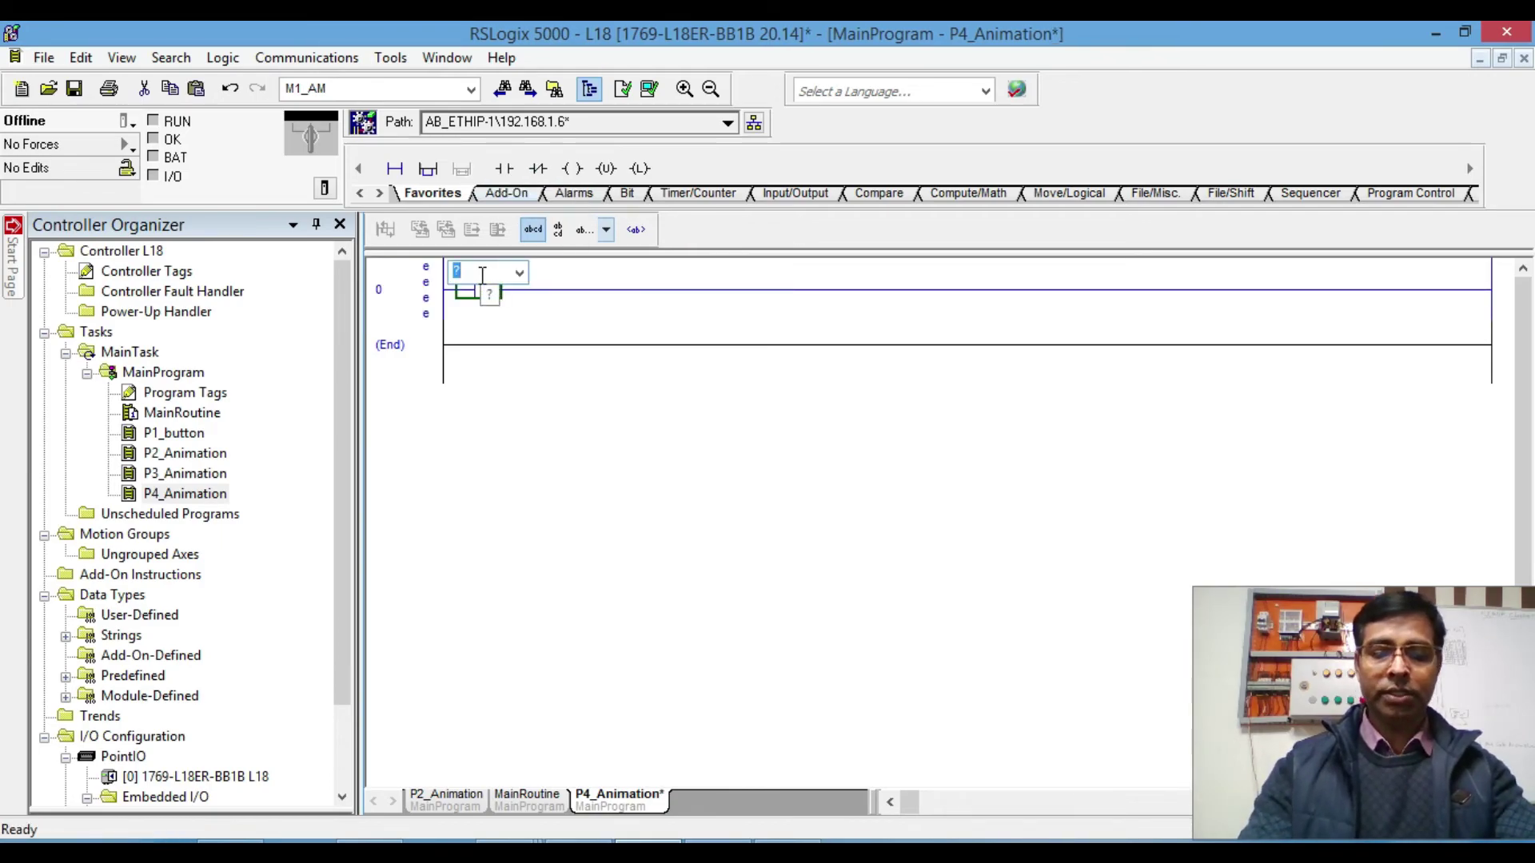
pyautogui.write('Lamp')
pyautogui.press('BackSpace')
pyautogui.press('BackSpace')
pyautogui.press('BackSpace')
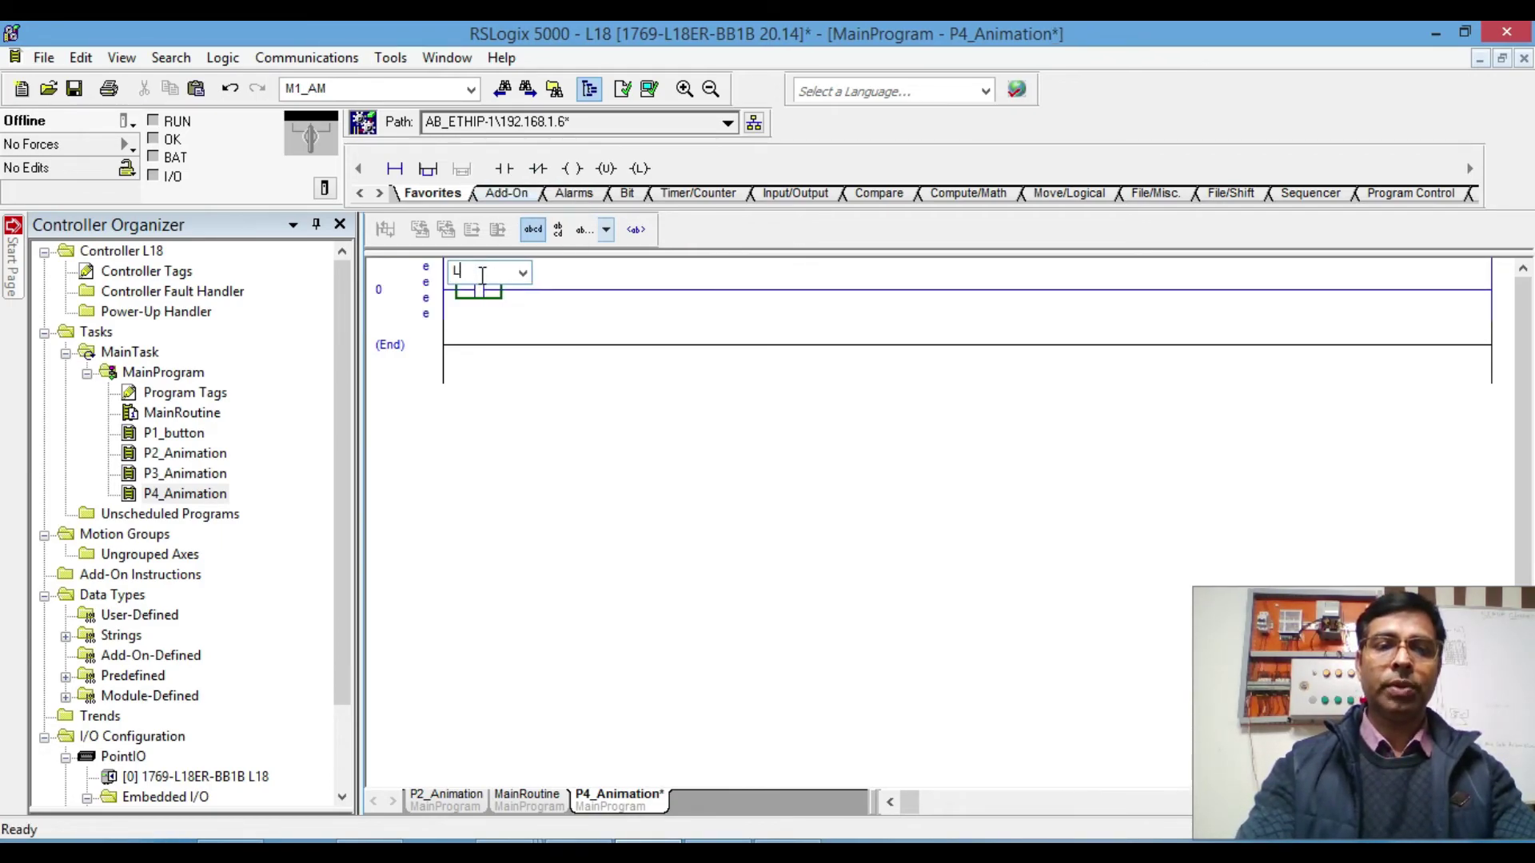
pyautogui.write('R')
pyautogui.click(517, 312)
# Step: Create LR as a new base tag of type BOOL in the L18 controller scope
pyautogui.rightClick(482, 274)
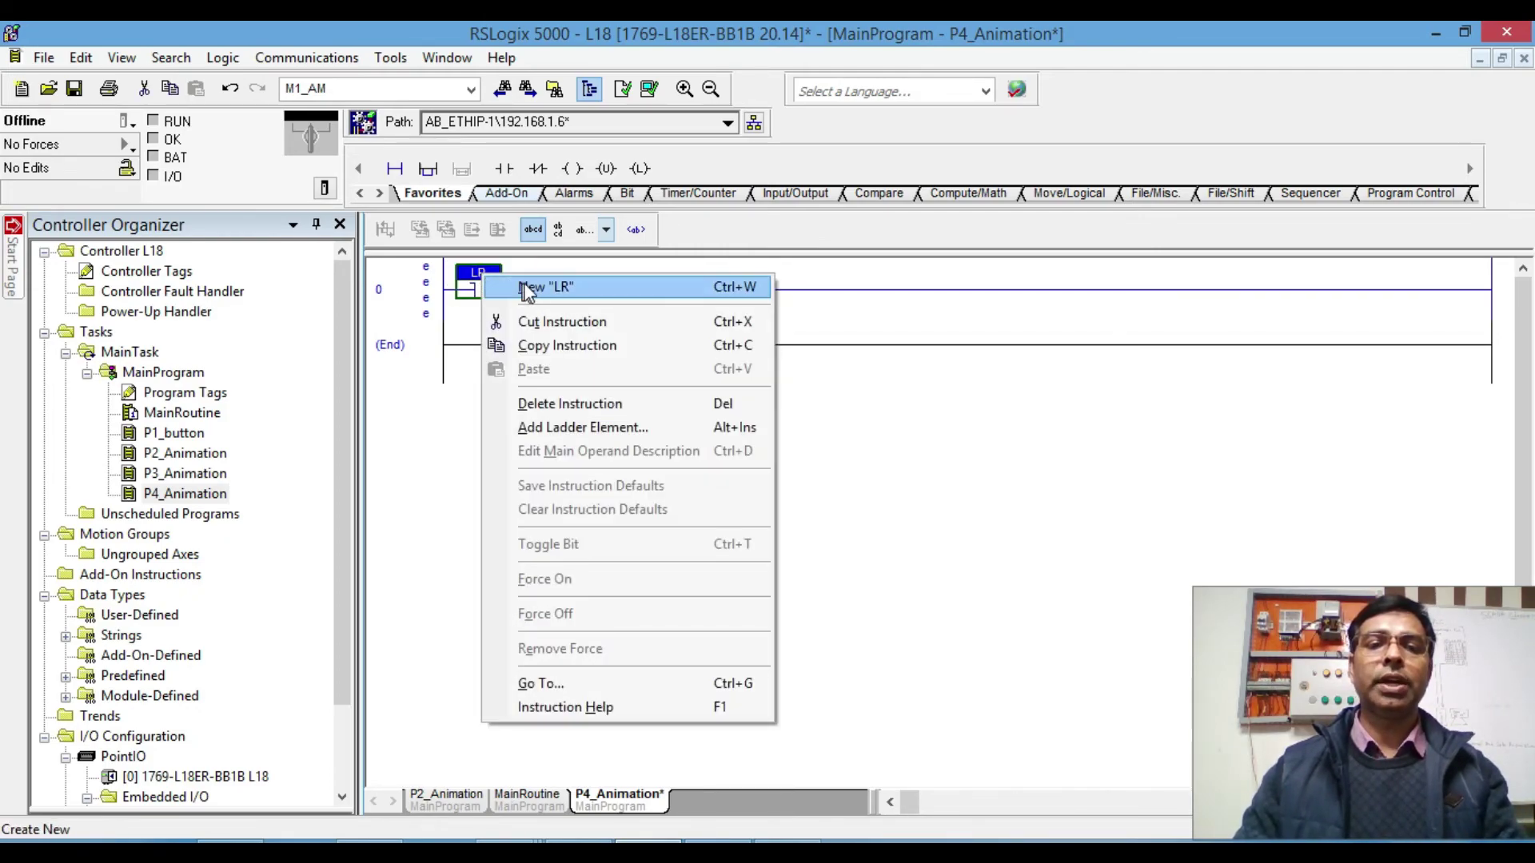
pyautogui.click(548, 287)
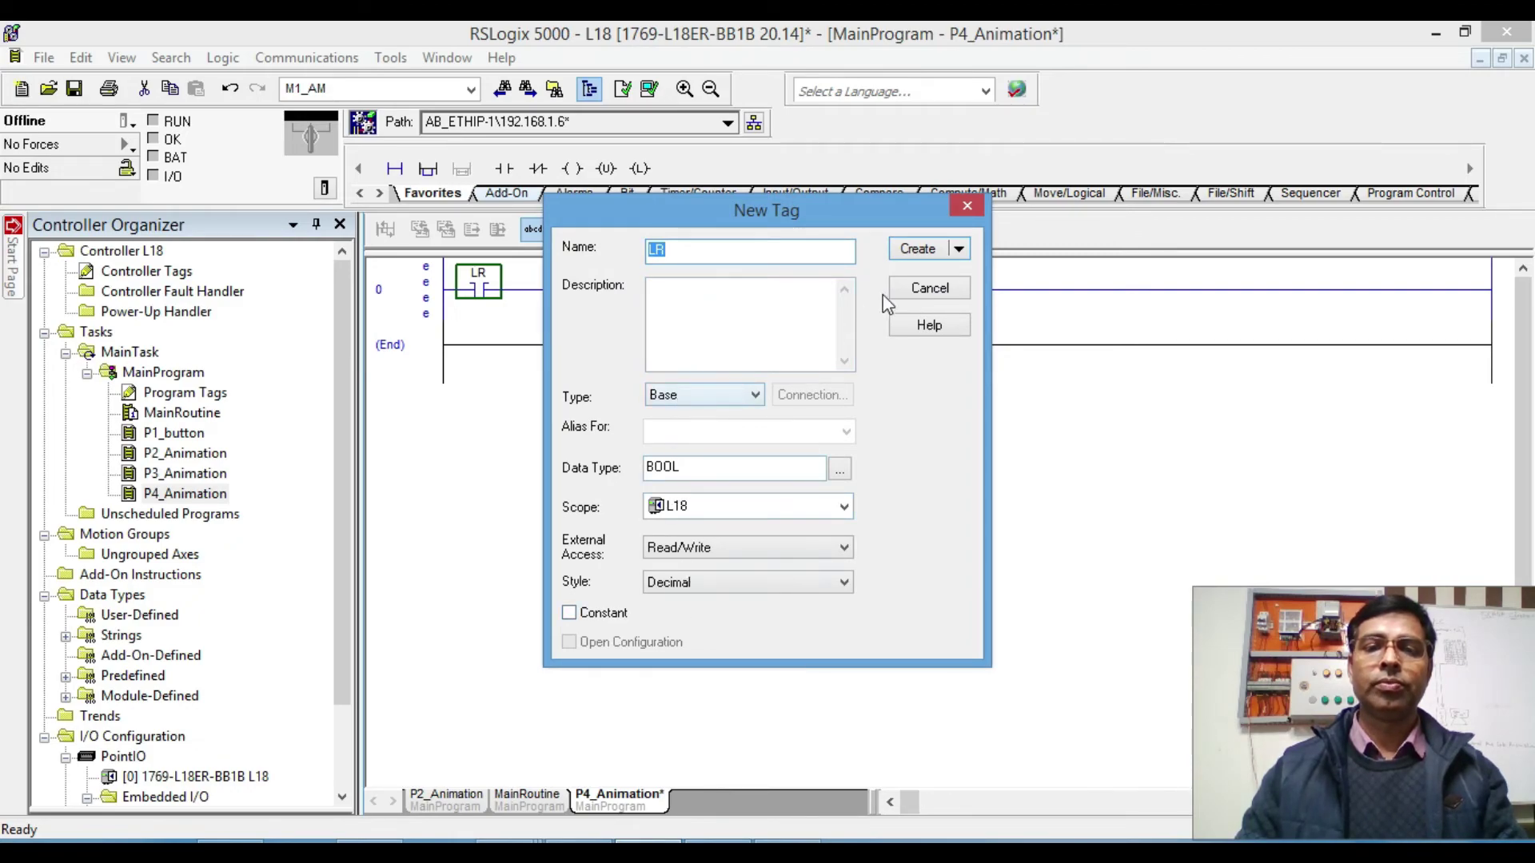
pyautogui.click(919, 254)
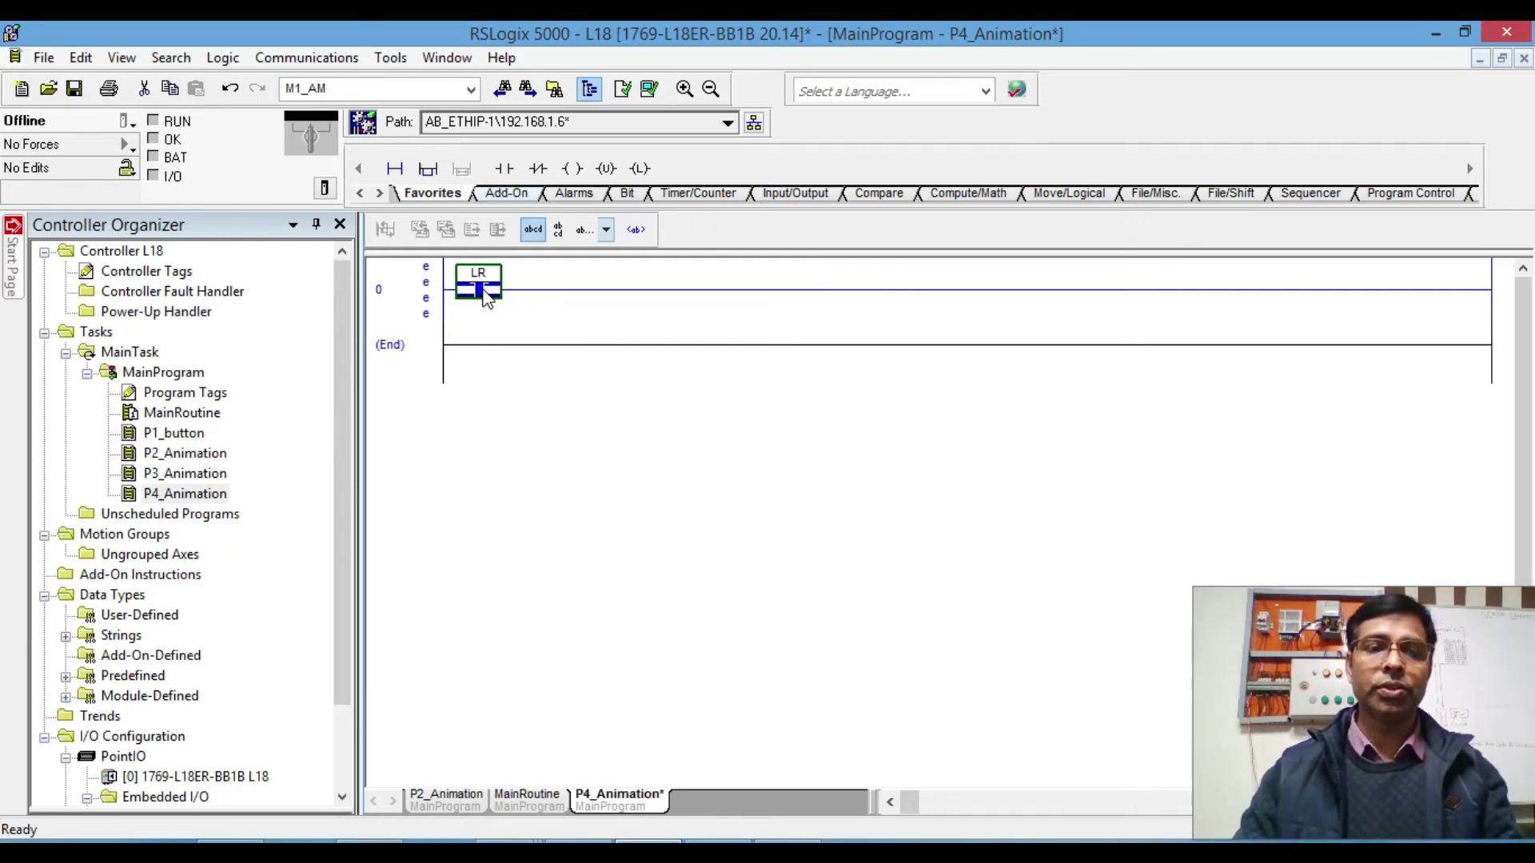
# Step: Insert a second normally open contact after LR on rung 0 and name its operand MTR1_Start
pyautogui.click(499, 294)
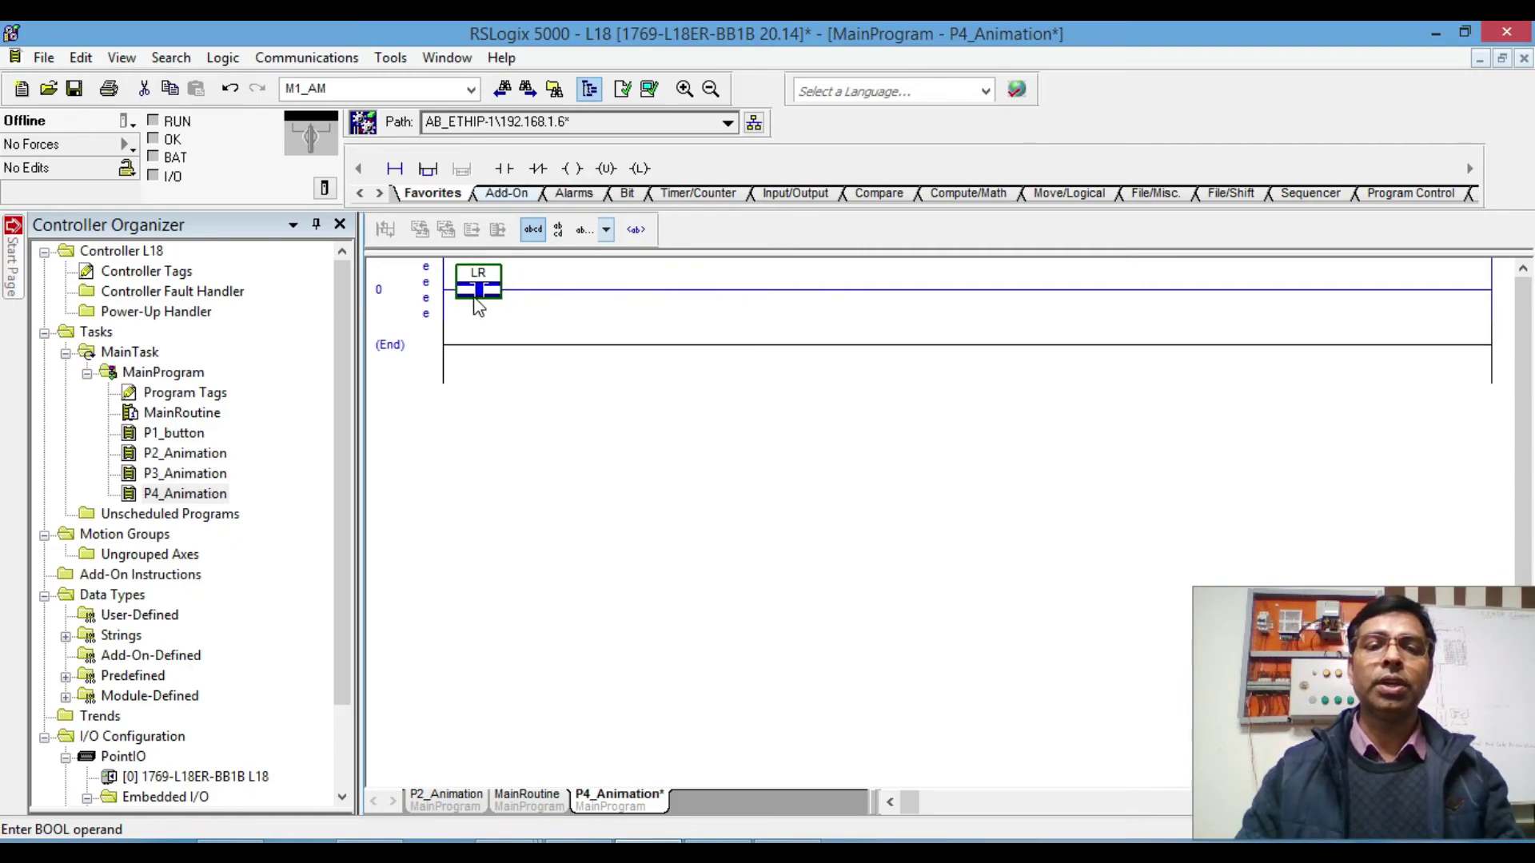
pyautogui.click(503, 170)
pyautogui.doubleClick(531, 274)
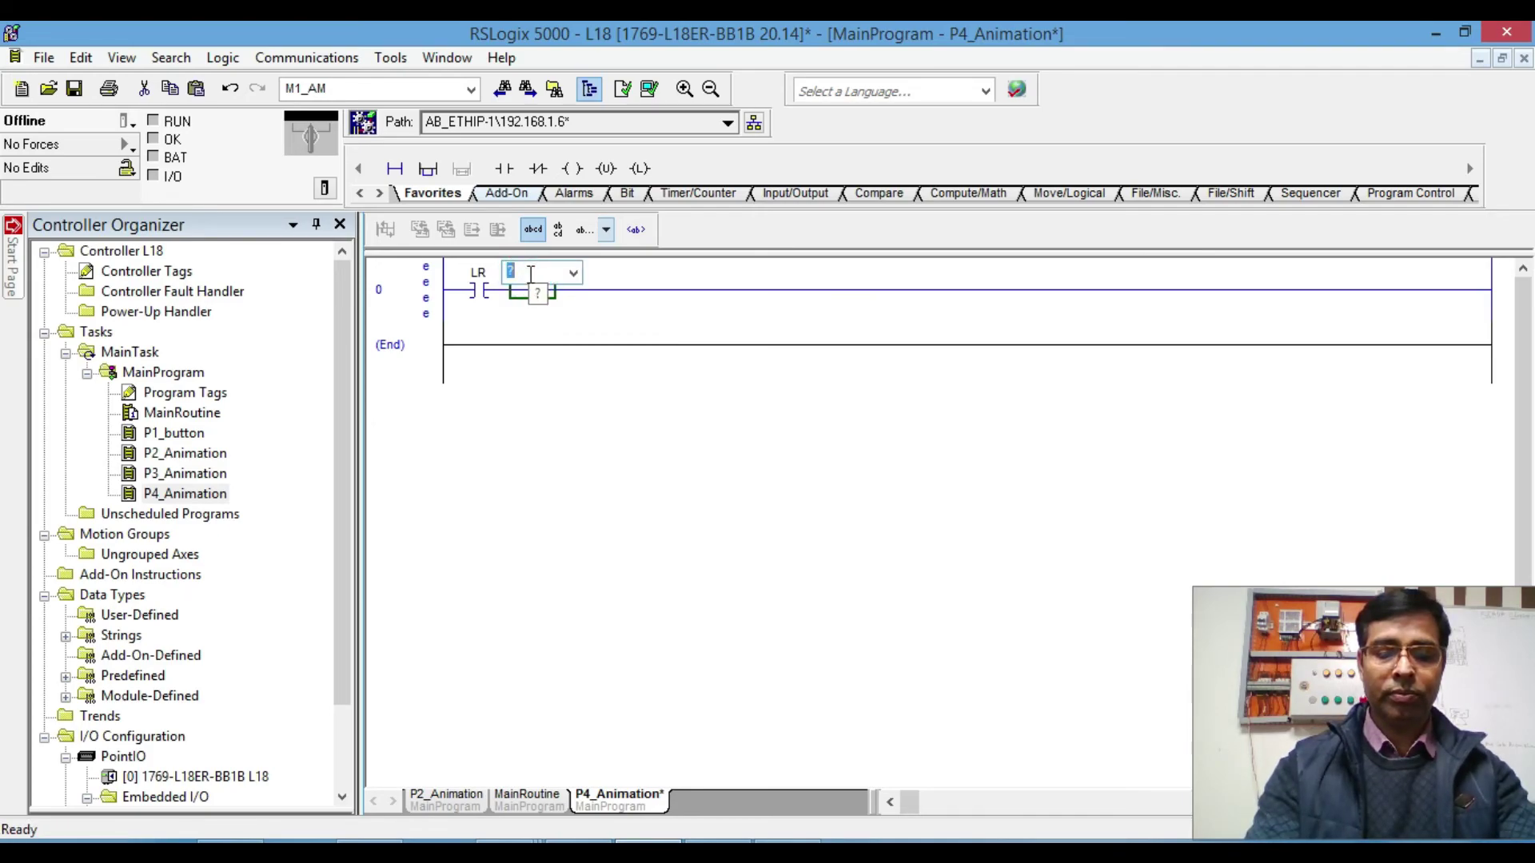
pyautogui.write('MTR')
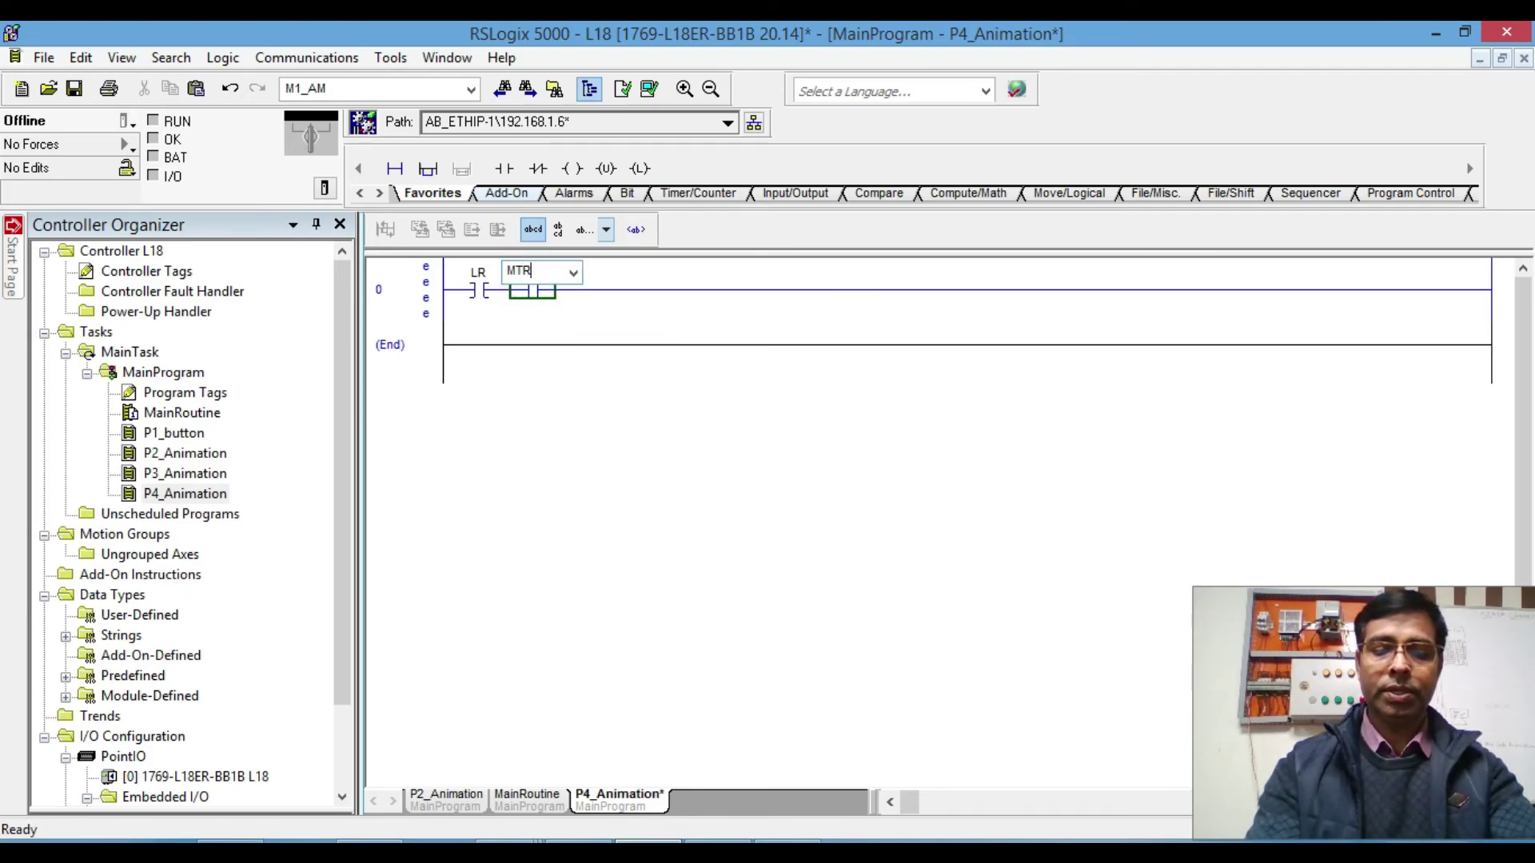
pyautogui.write('1_S')
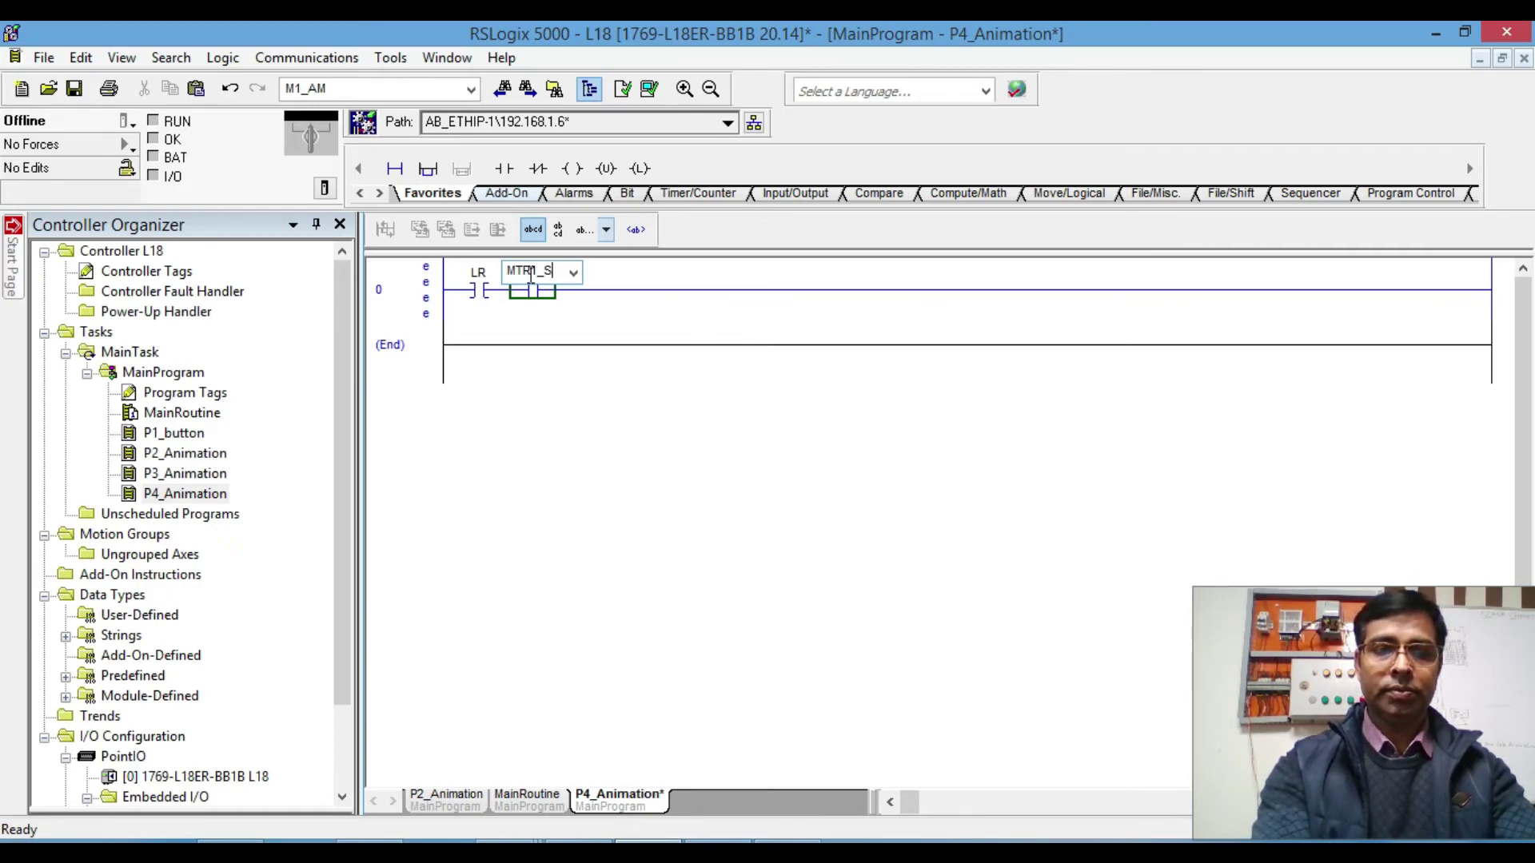
pyautogui.write('tart')
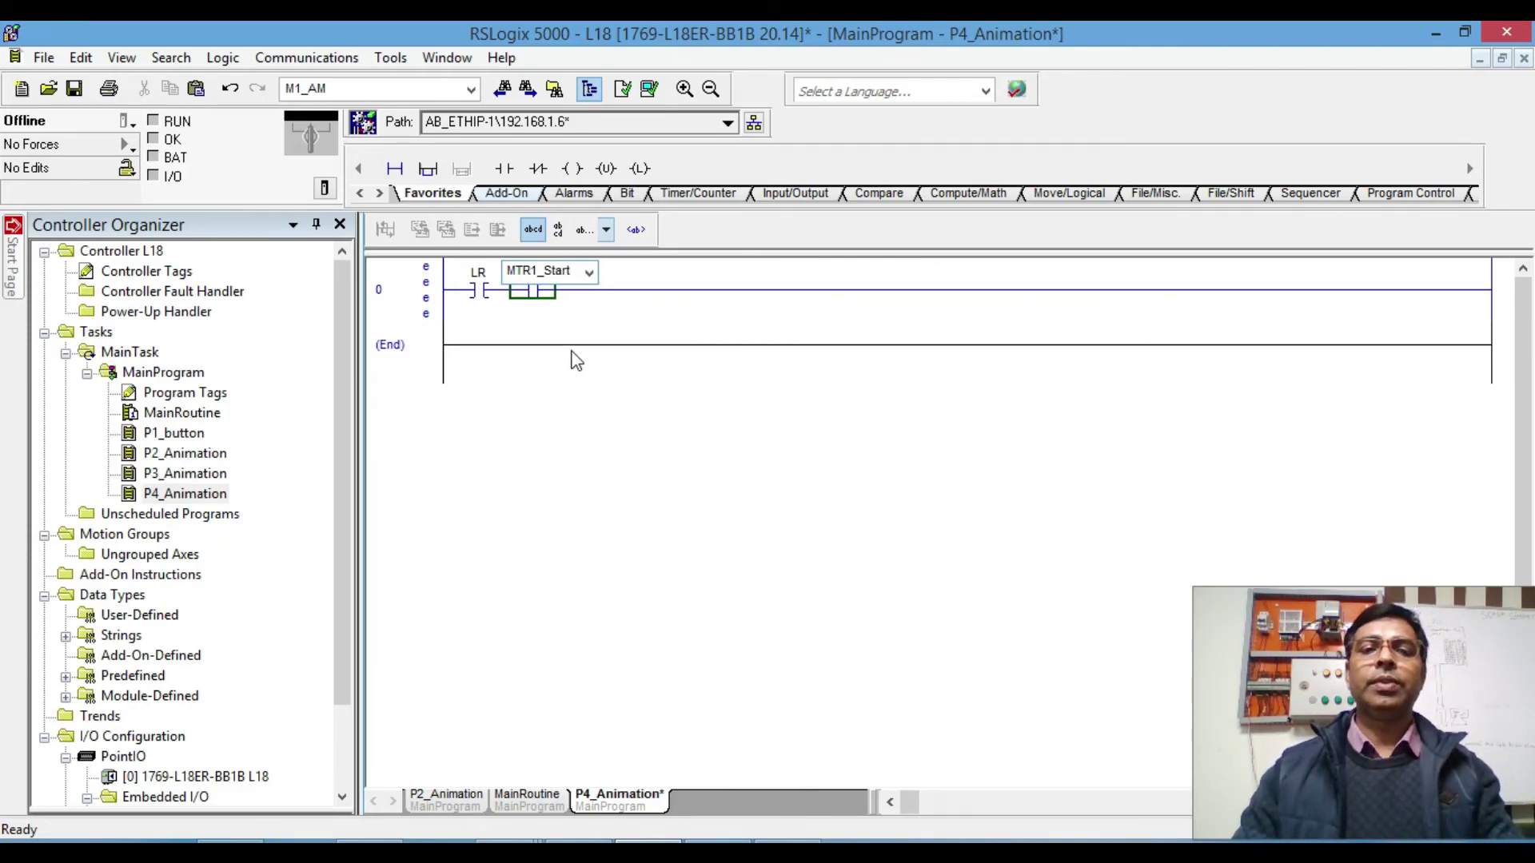
pyautogui.click(589, 333)
# Step: Create MTR1_Start as a new base tag of type BOOL in the L18 controller scope
pyautogui.click(542, 295)
pyautogui.rightClick(547, 268)
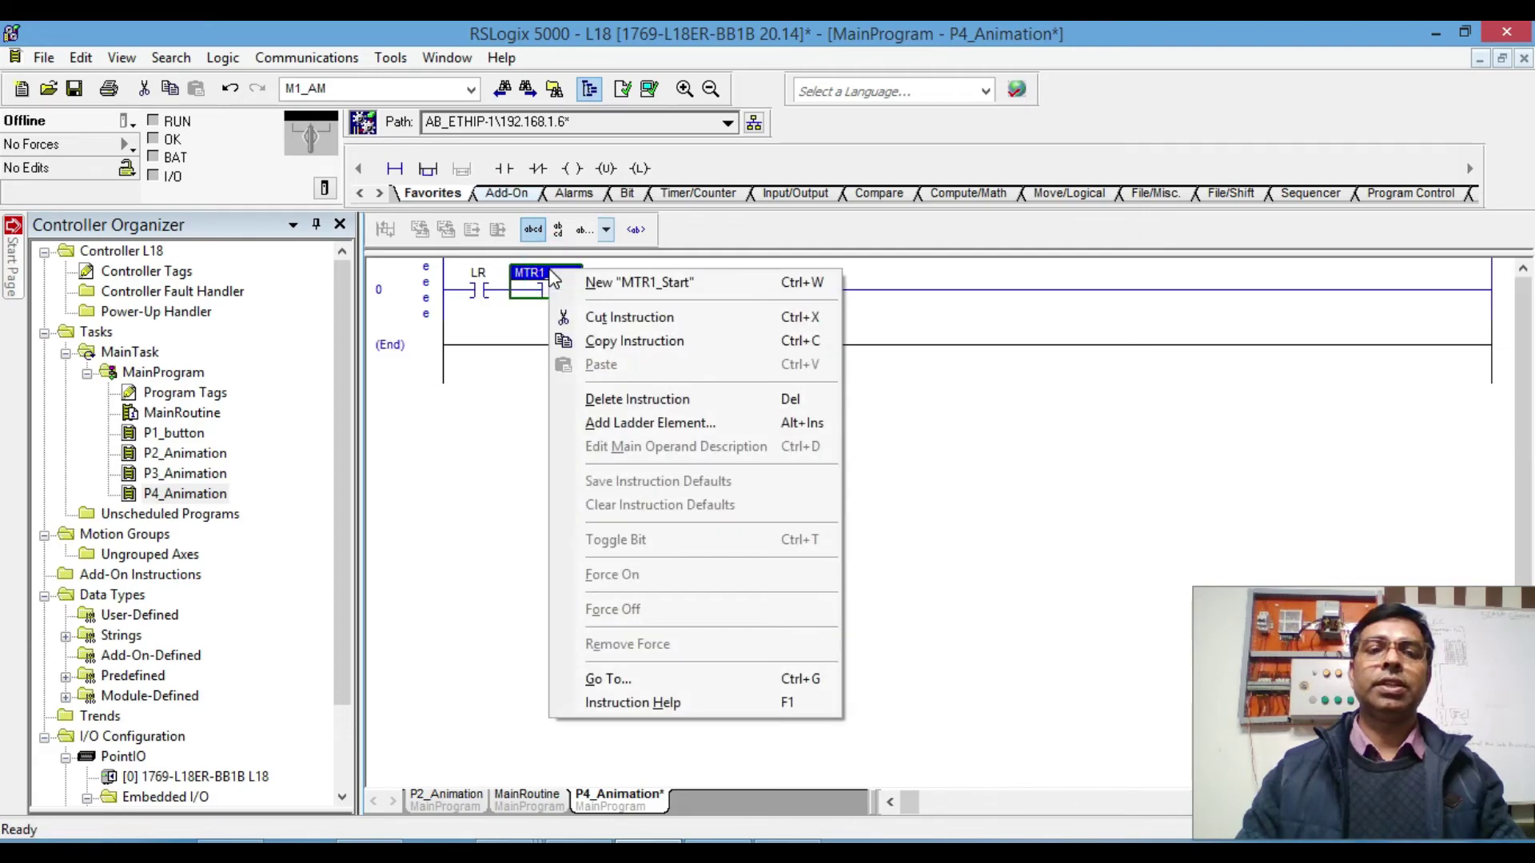
pyautogui.click(615, 281)
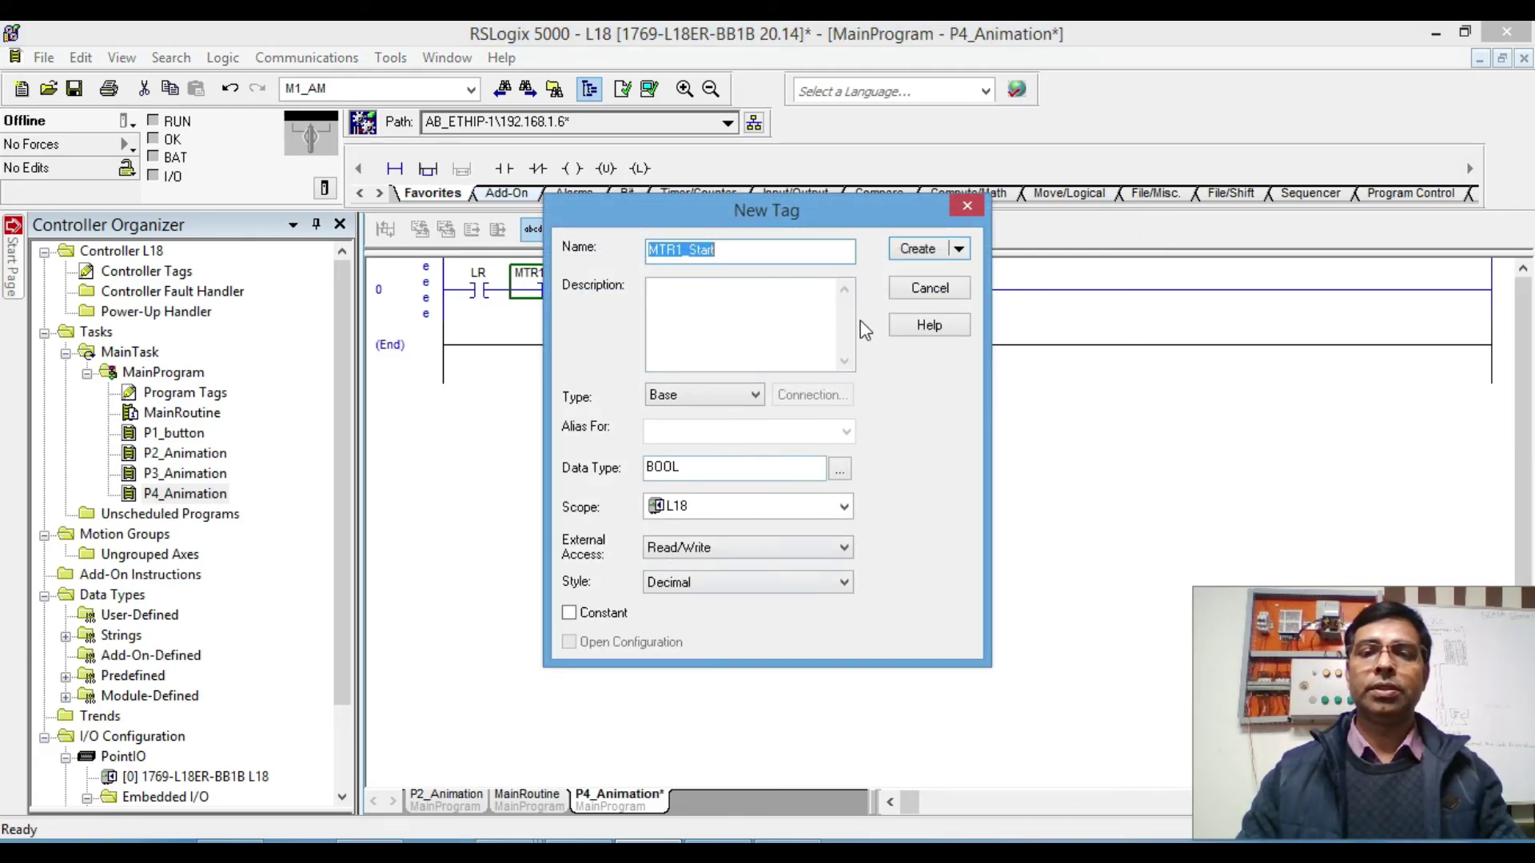
pyautogui.click(925, 250)
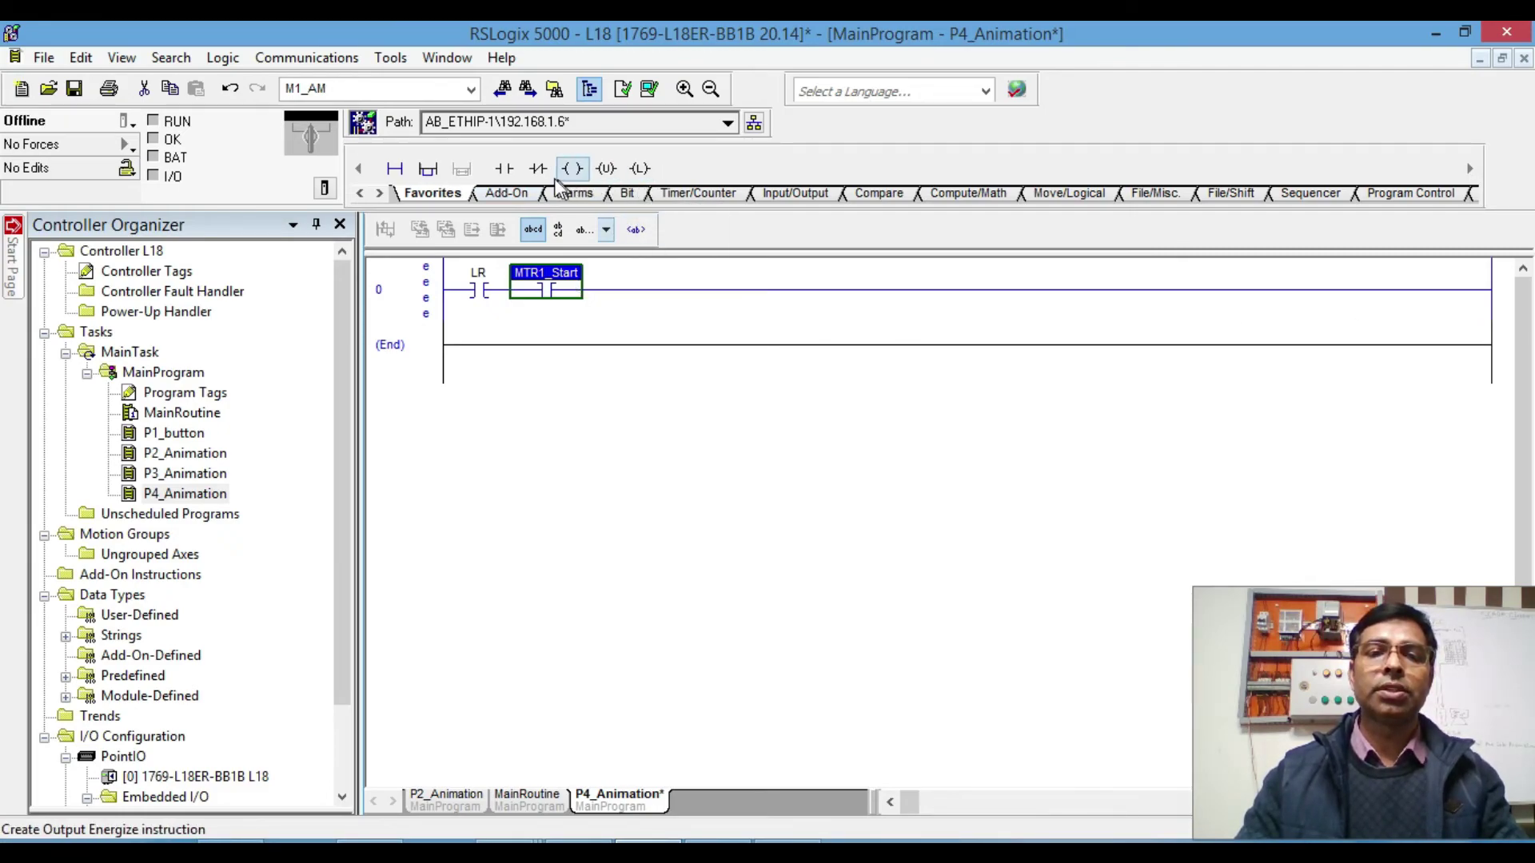
# Step: Add an output latch coil at the end of rung 0 and name its operand MTR1_OnCmd
pyautogui.click(639, 167)
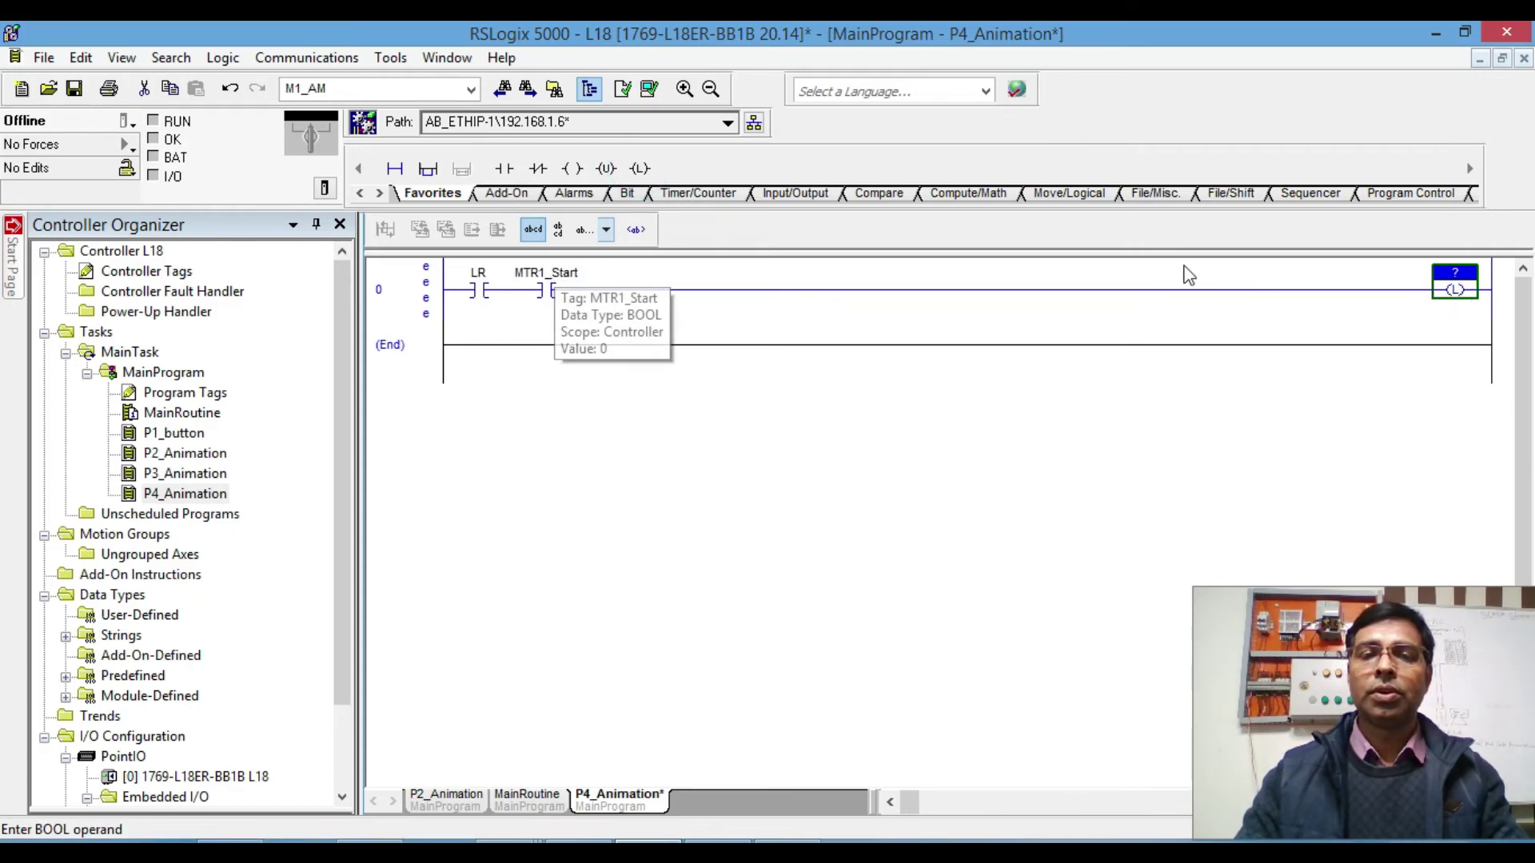
pyautogui.doubleClick(1454, 274)
pyautogui.write('M')
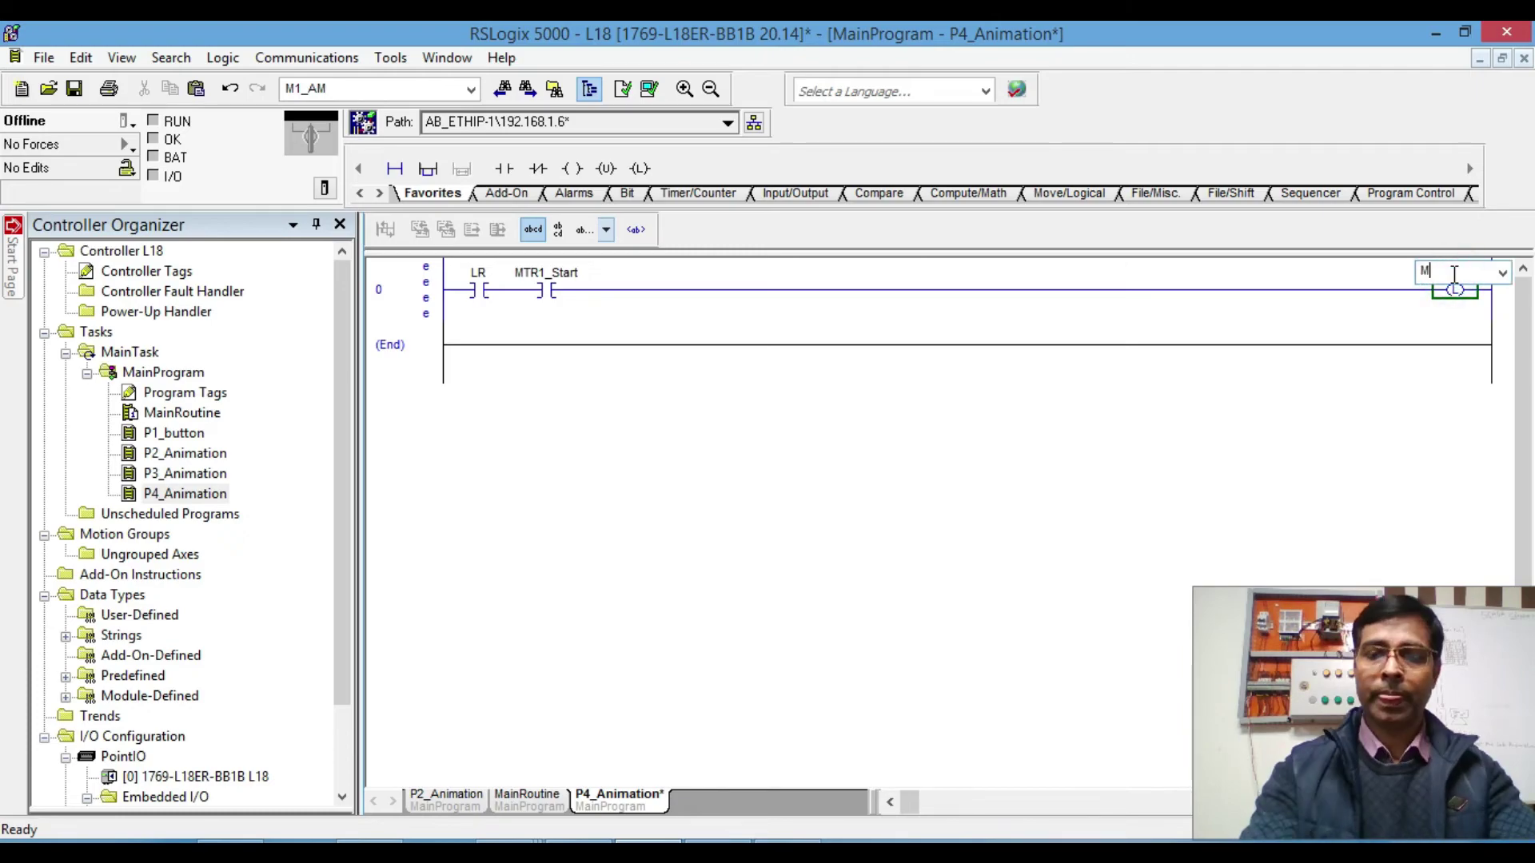
pyautogui.write('TR1_')
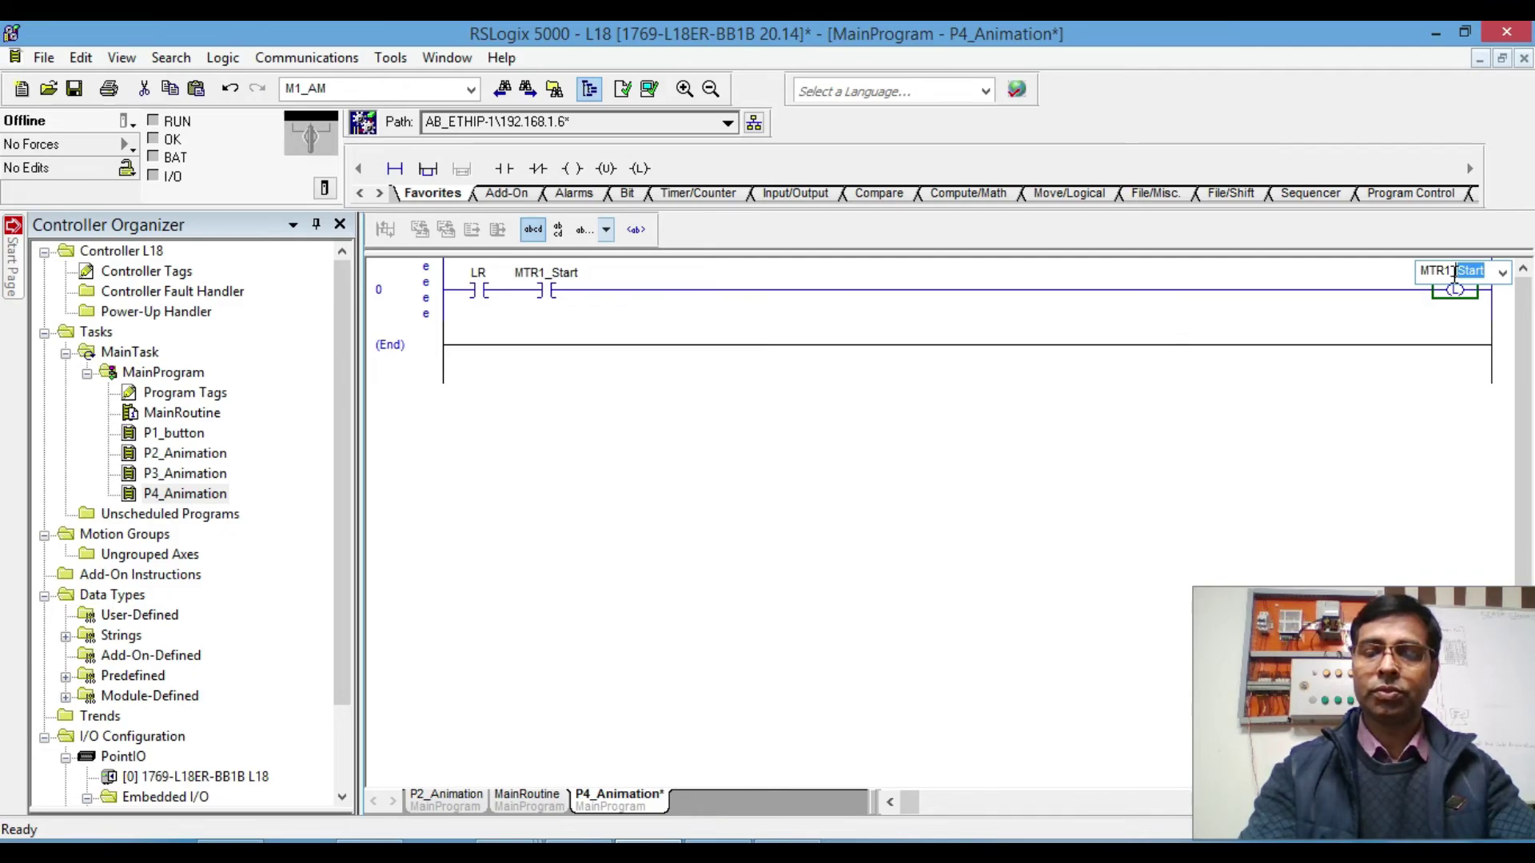
pyautogui.write('On')
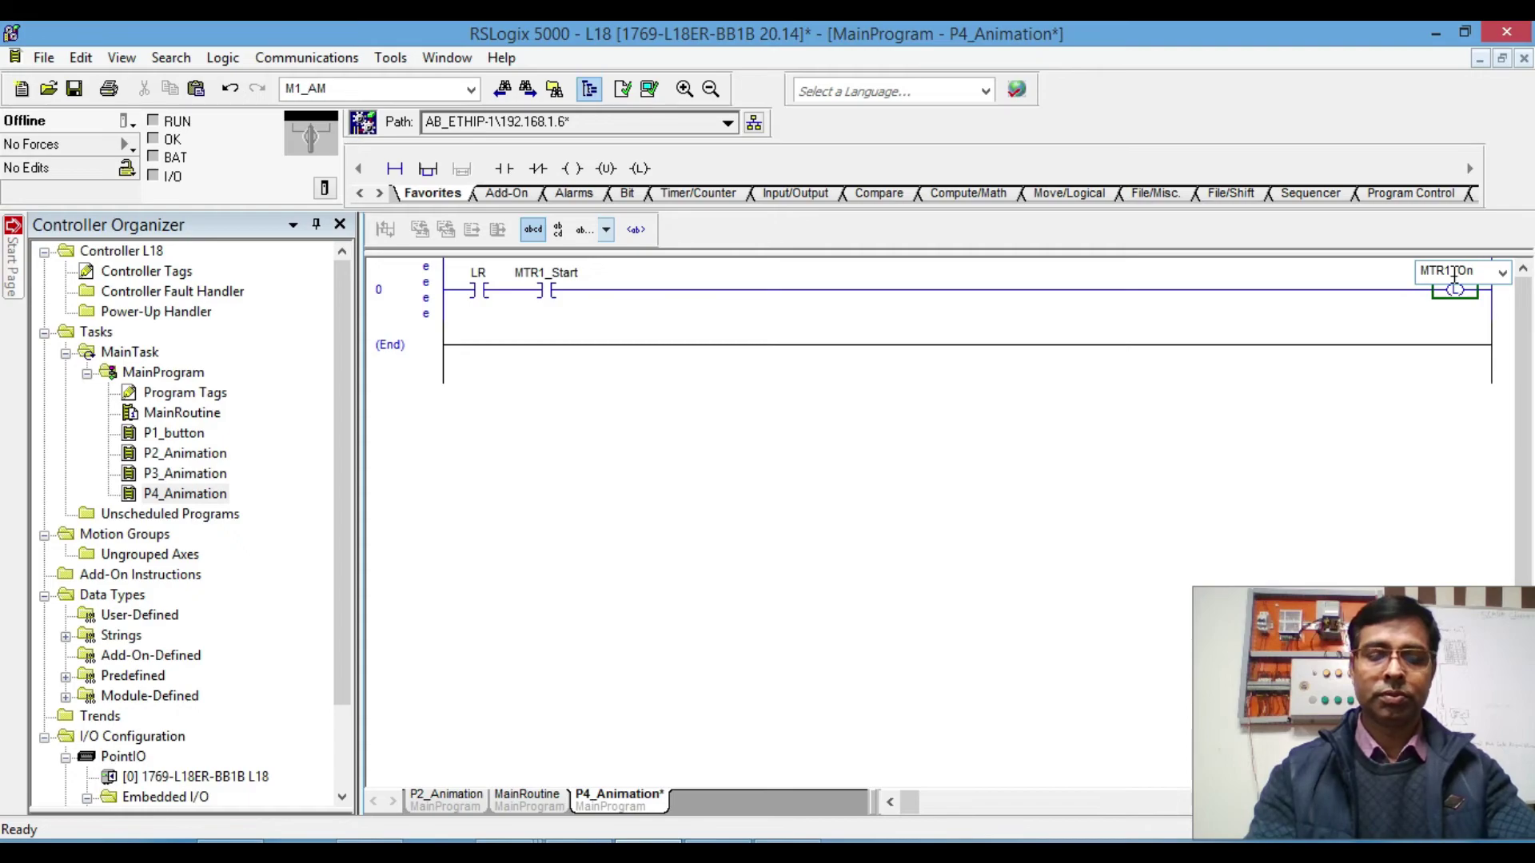
pyautogui.write('Cmd')
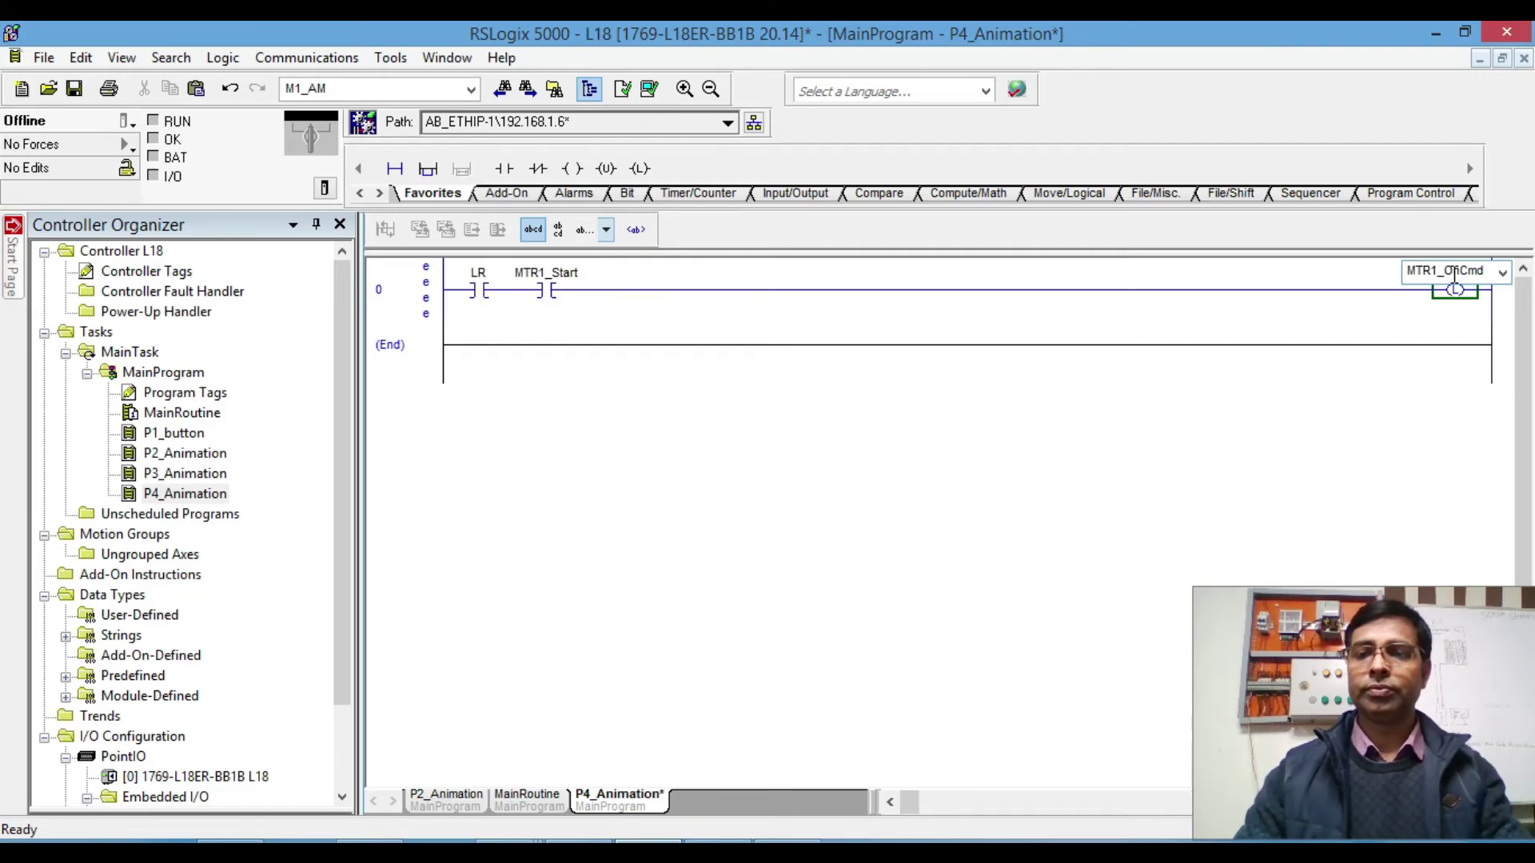
pyautogui.click(1296, 332)
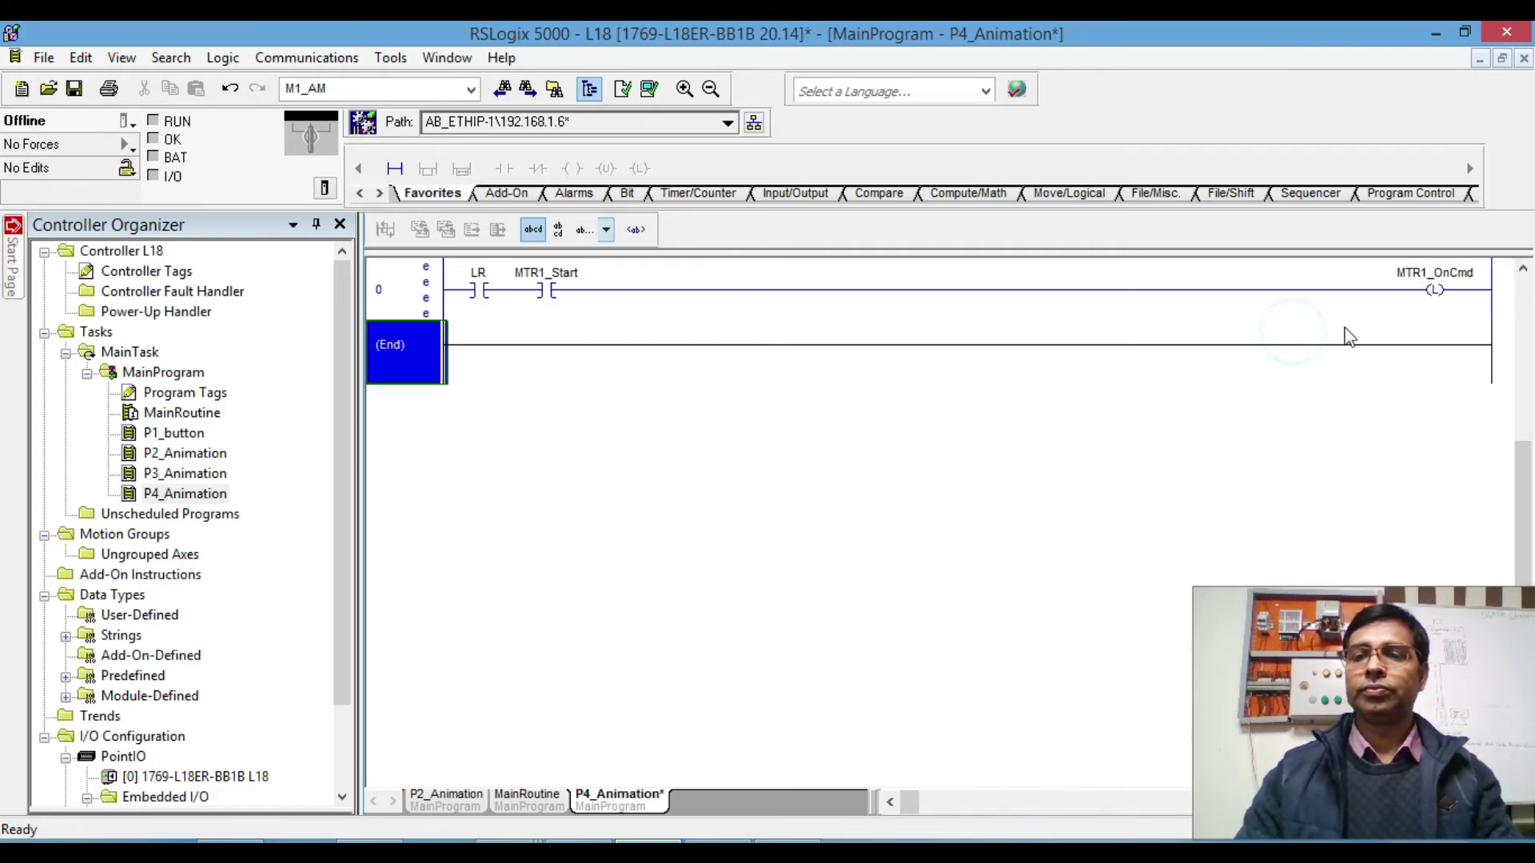
# Step: Create the new tag MTR1_OnCmd for the latch coil on rung 0
pyautogui.click(1435, 270)
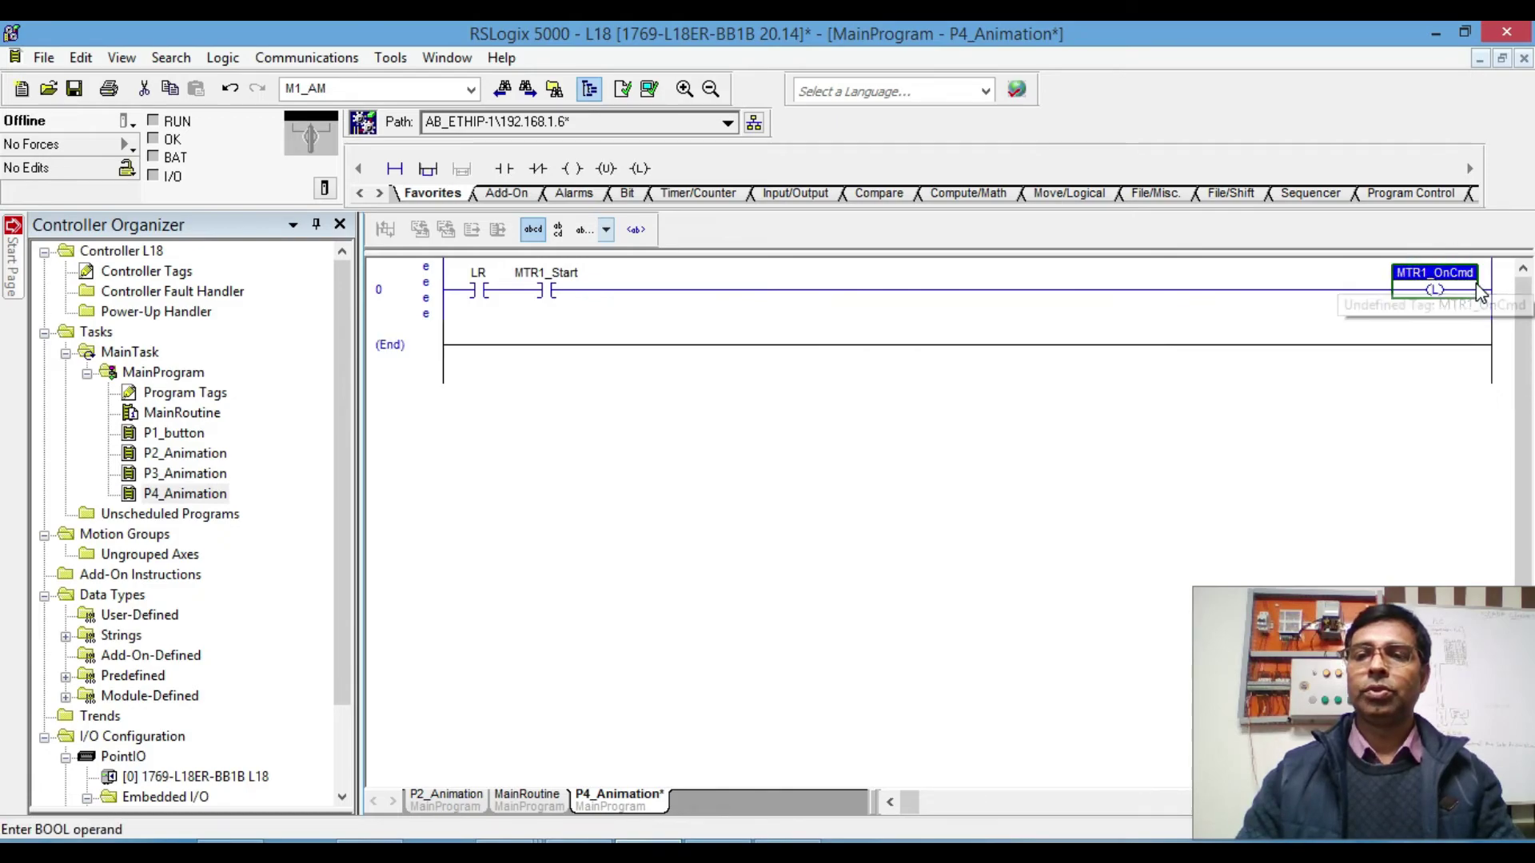
pyautogui.click(1436, 272)
pyautogui.rightClick(1437, 272)
pyautogui.click(1408, 284)
pyautogui.click(916, 249)
pyautogui.click(424, 291)
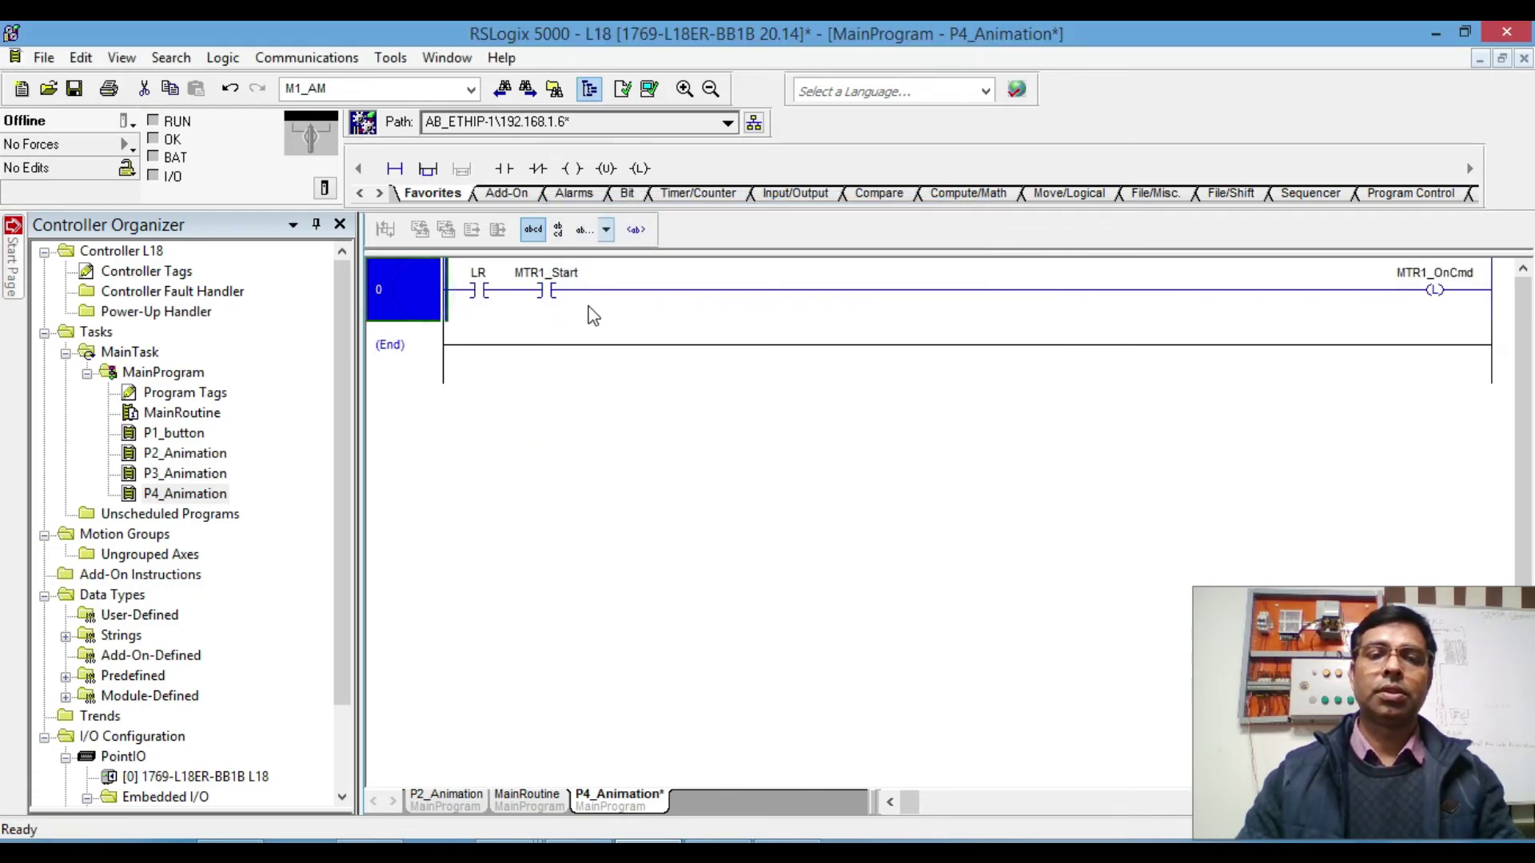
pyautogui.click(394, 169)
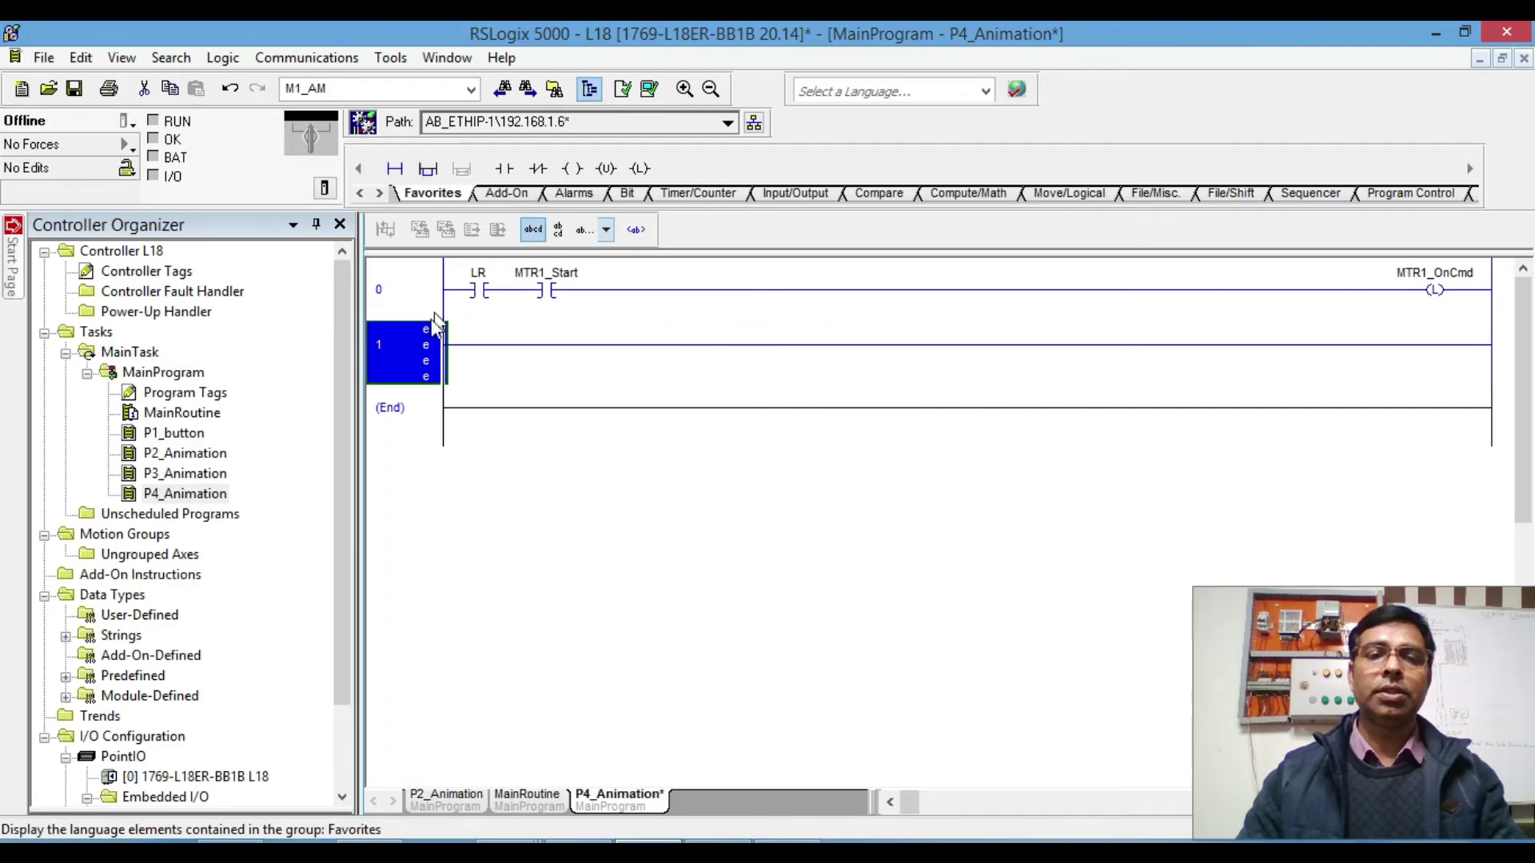
pyautogui.press('Delete')
# Step: Duplicate rung 0 directly below itself as rung 1
pyautogui.click(391, 318)
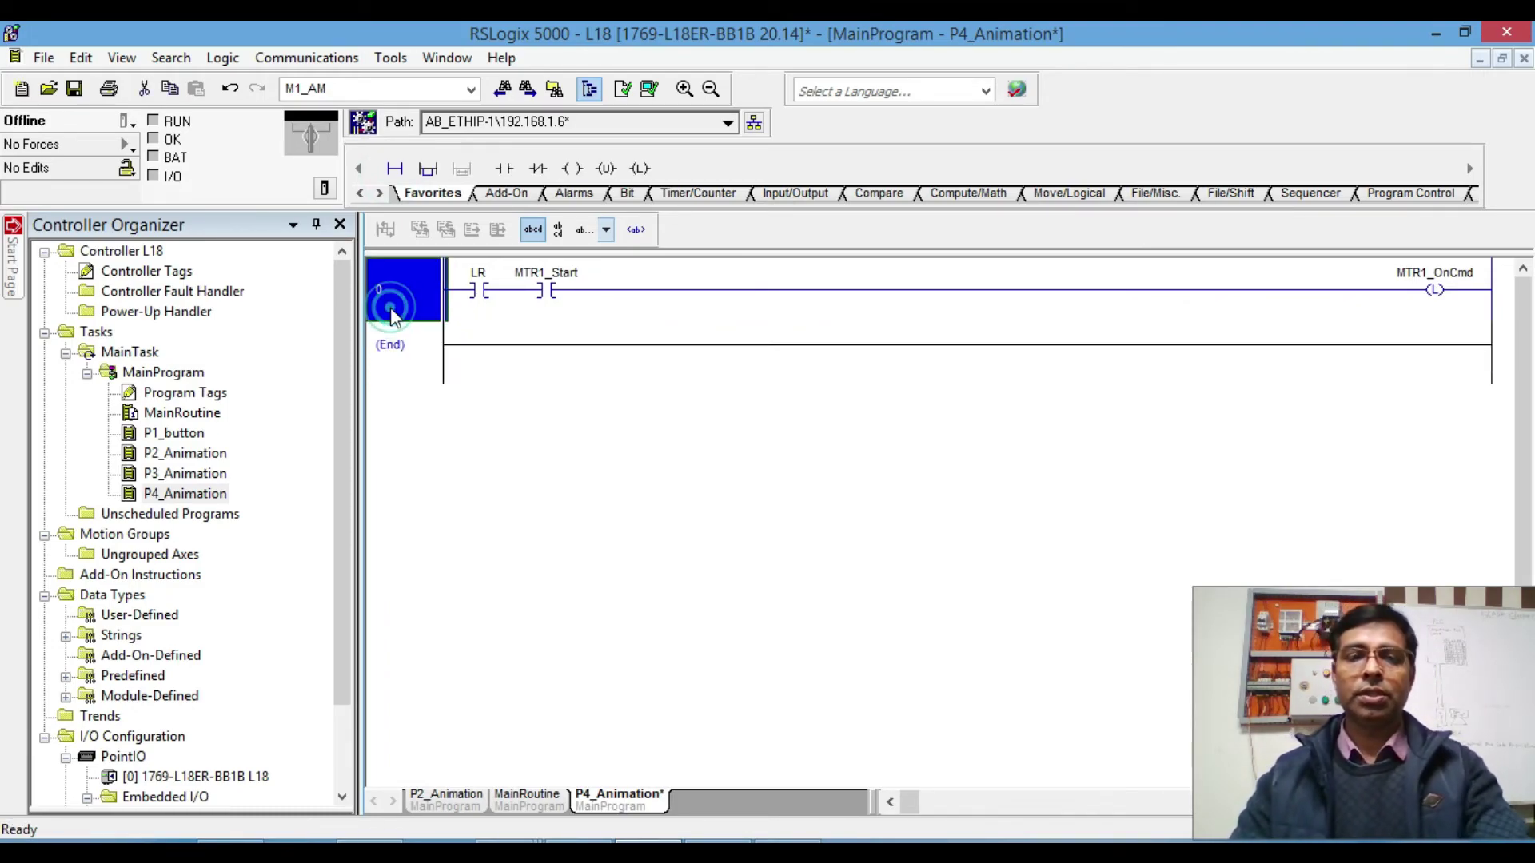
pyautogui.hotkey('ctrl', 'c')
pyautogui.hotkey('ctrl', 'v')
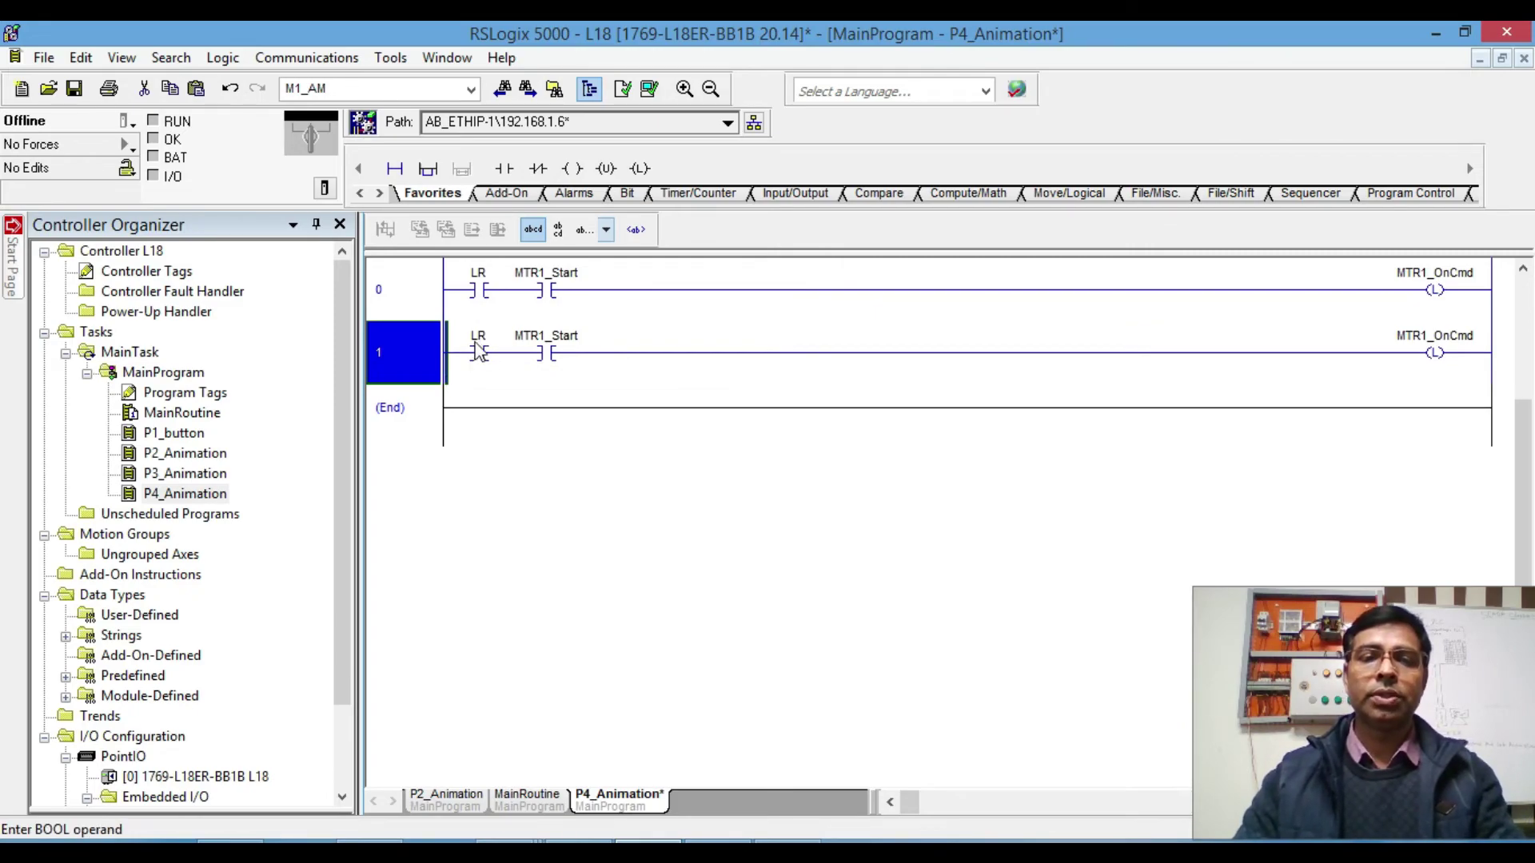
# Step: Change the second contact's operand on rung 1 to MTR1_Stop
pyautogui.click(552, 360)
pyautogui.click(546, 334)
pyautogui.doubleClick(546, 334)
pyautogui.moveTo(564, 334); pyautogui.dragTo(595, 336)
pyautogui.write('op')
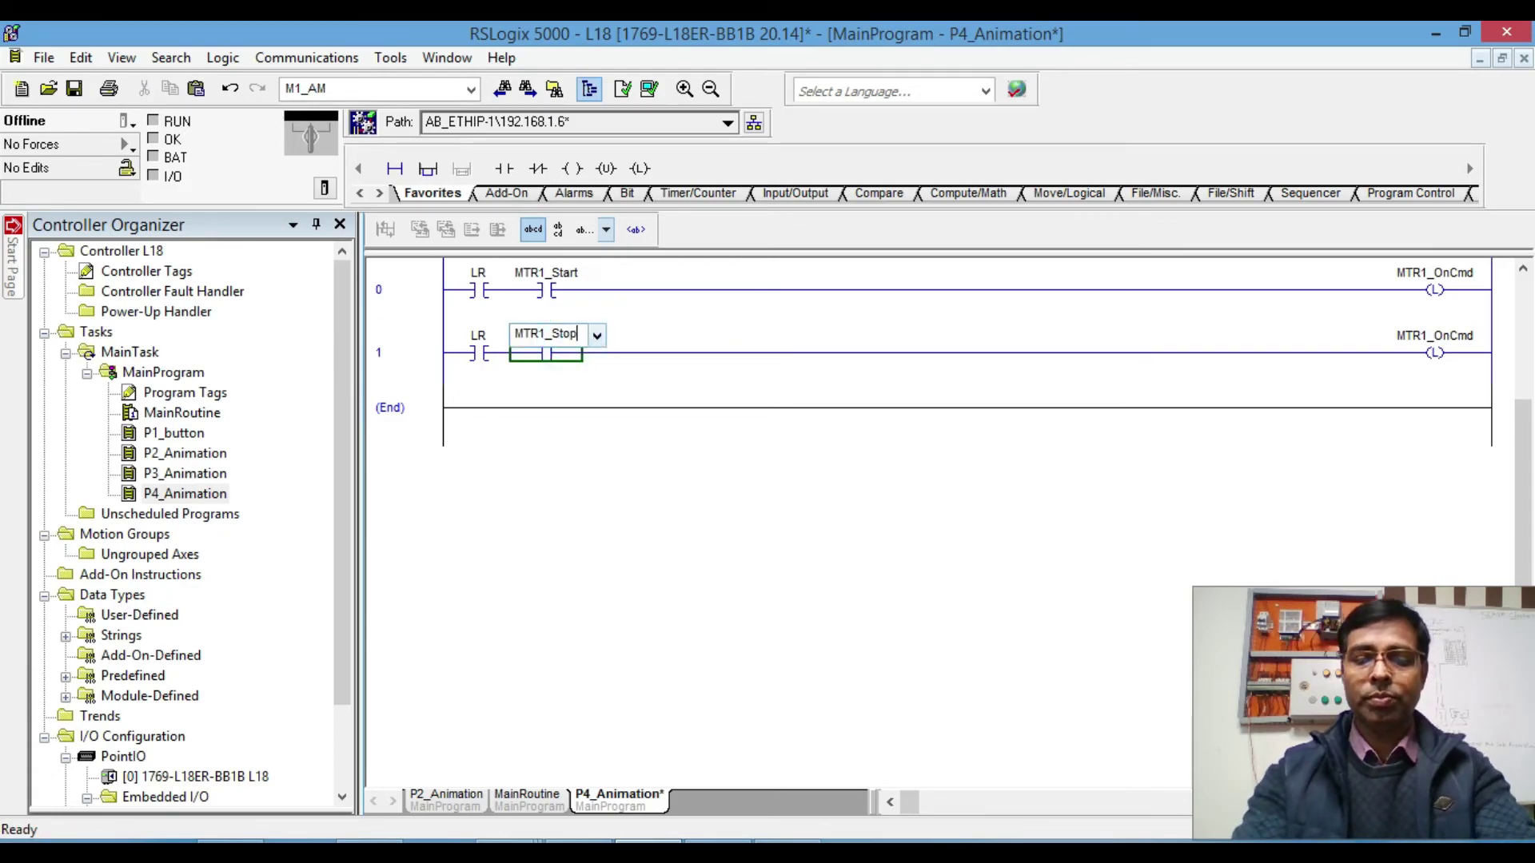
pyautogui.click(651, 402)
# Step: Create MTR1_Stop as a new base tag of type BOOL in the L18 controller scope
pyautogui.click(558, 356)
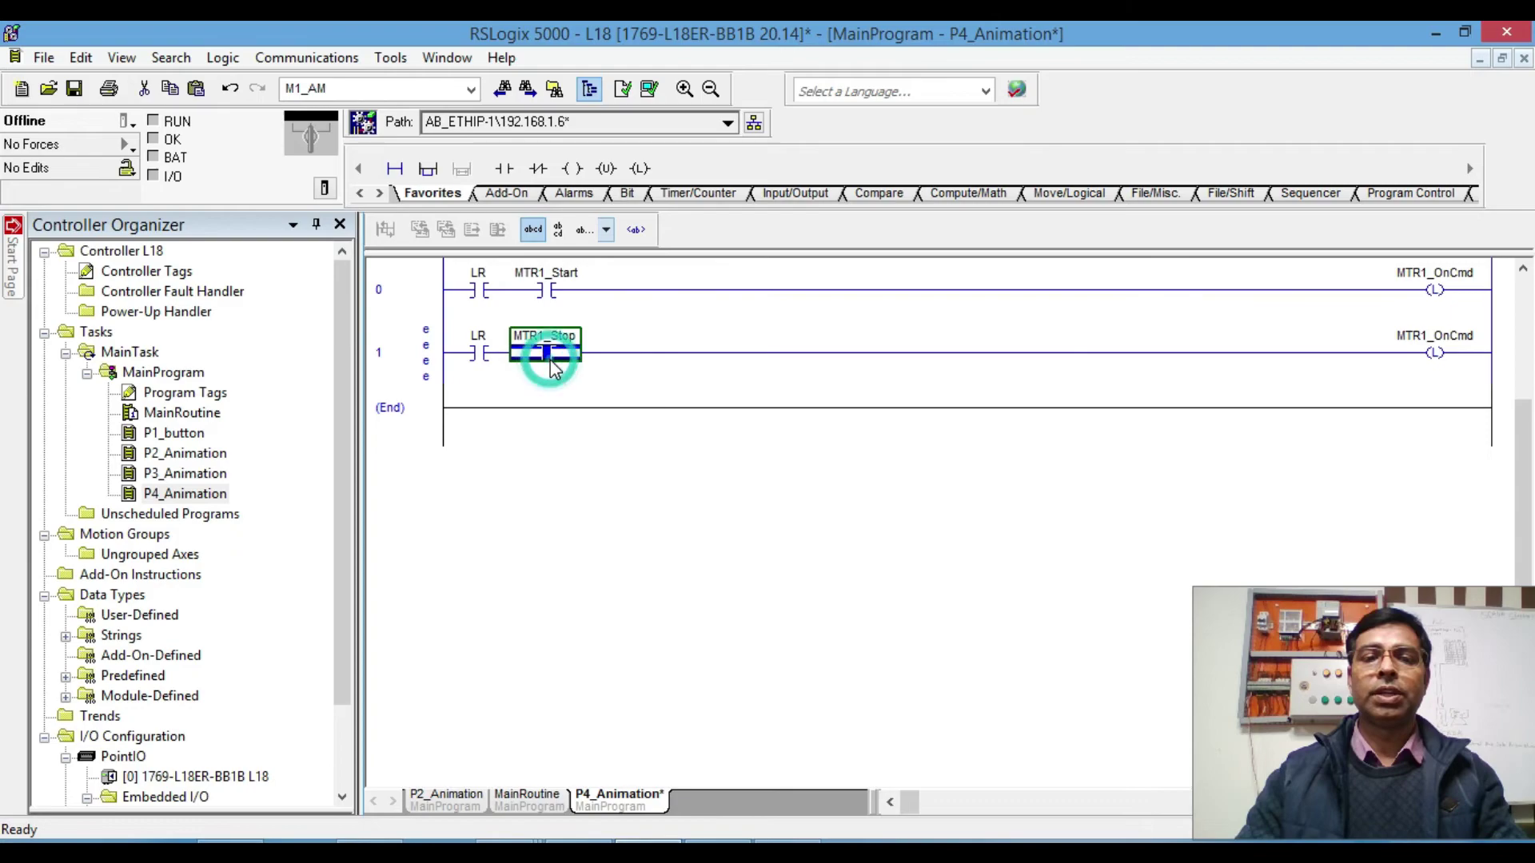
pyautogui.click(546, 336)
pyautogui.rightClick(548, 336)
pyautogui.click(652, 354)
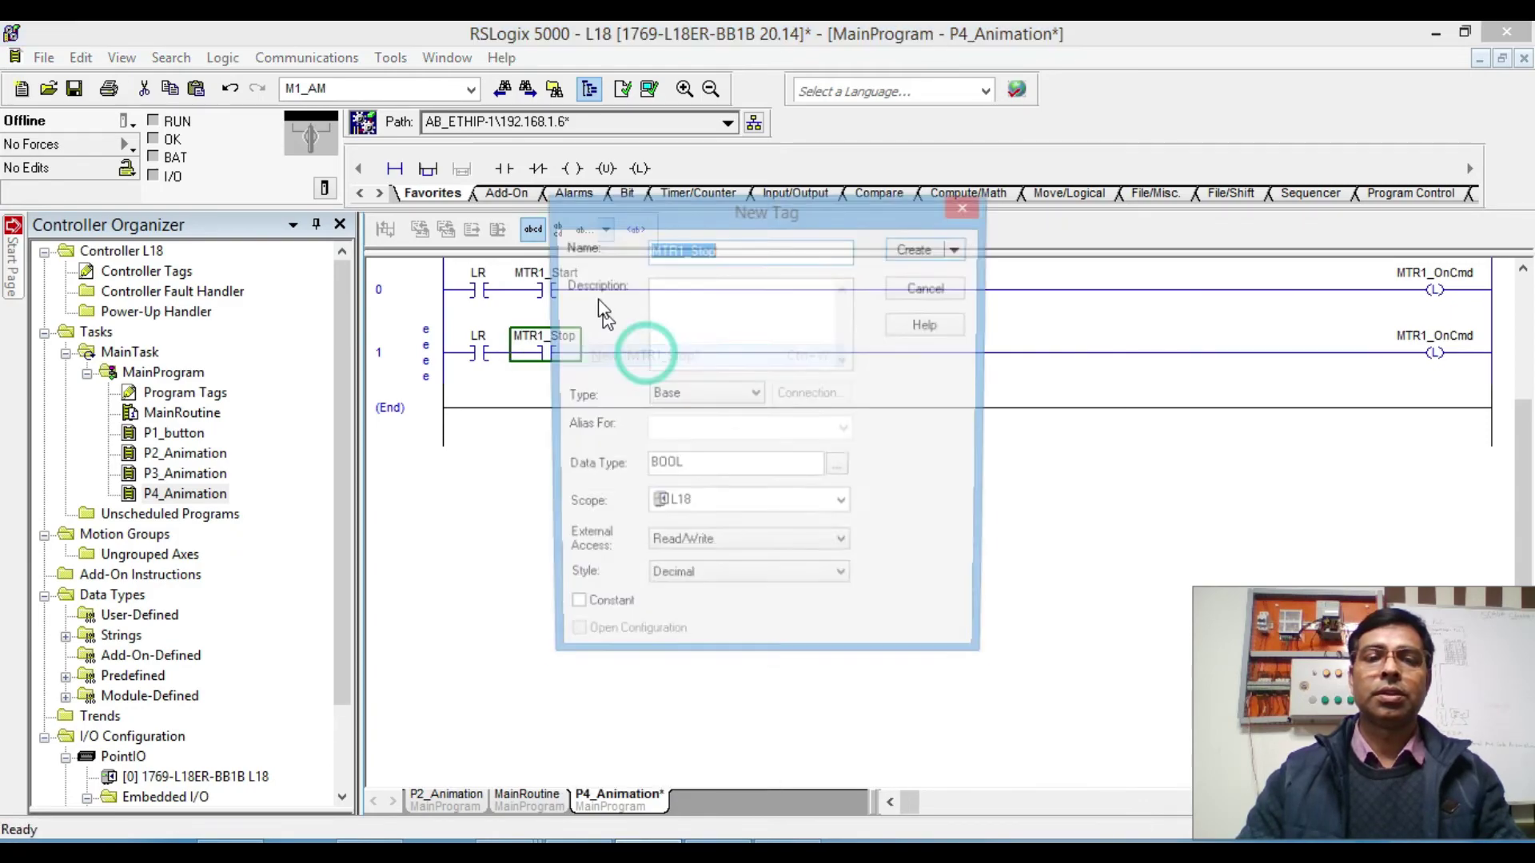
pyautogui.click(917, 249)
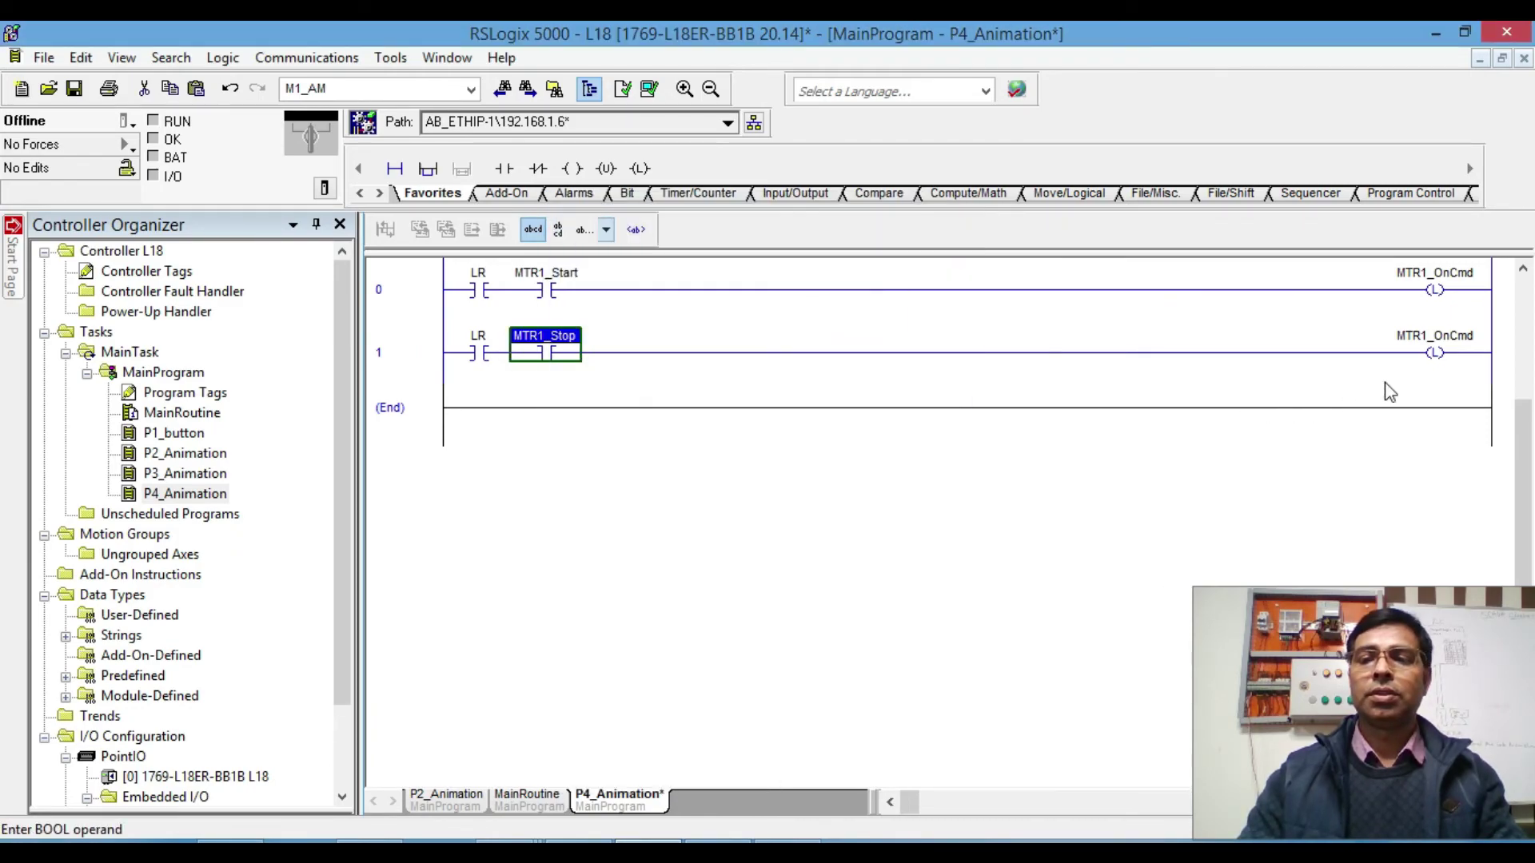
# Step: Change the MTR1_OnCmd output instruction on rung 1 to Output Unlatch (OTU)
pyautogui.doubleClick(1431, 352)
pyautogui.click(1468, 352)
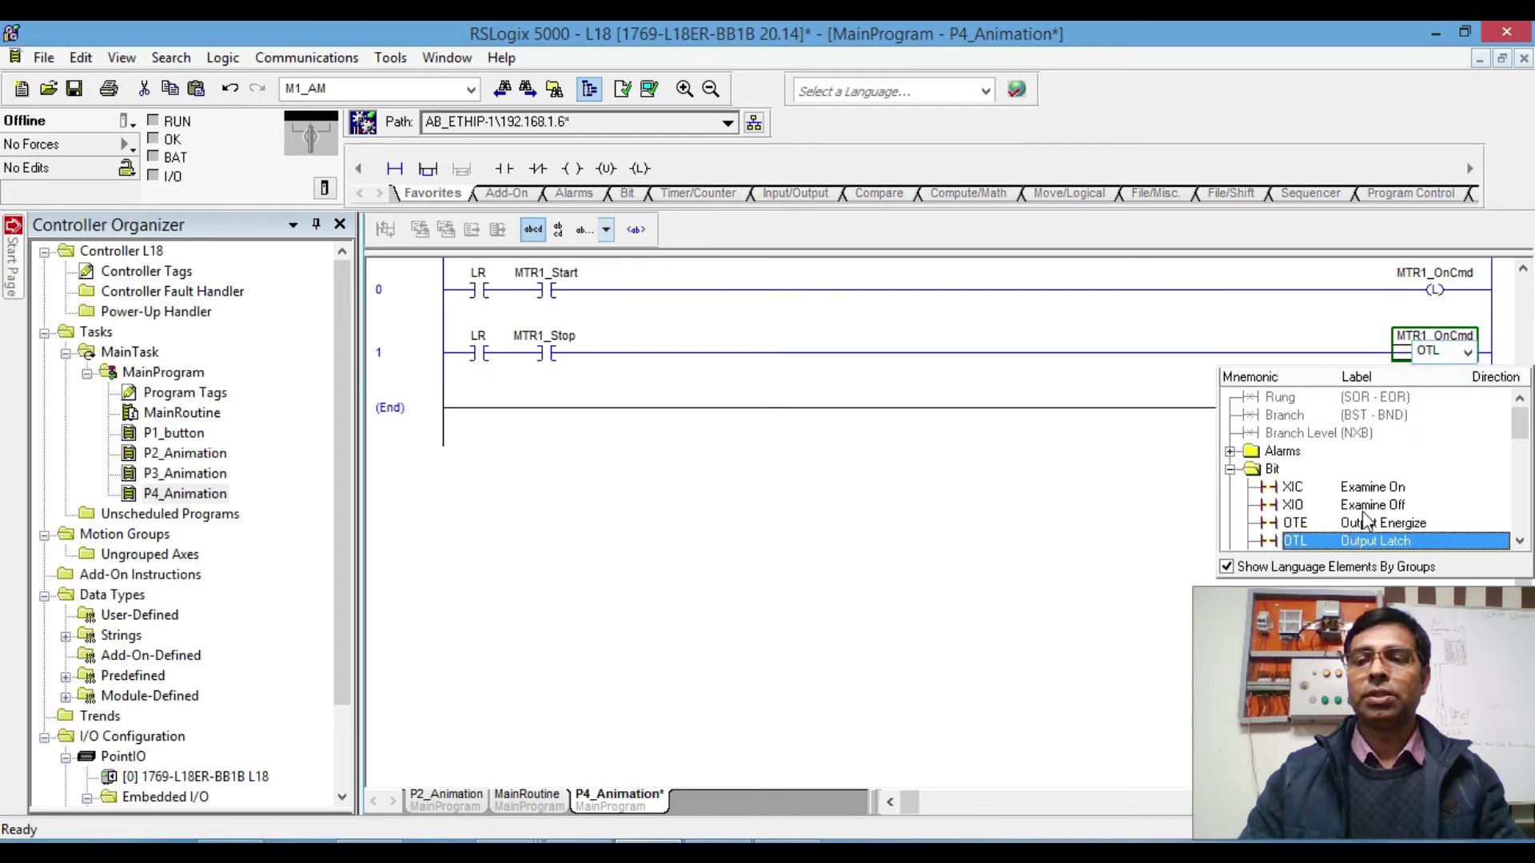
pyautogui.scroll(-1, 1367, 523)
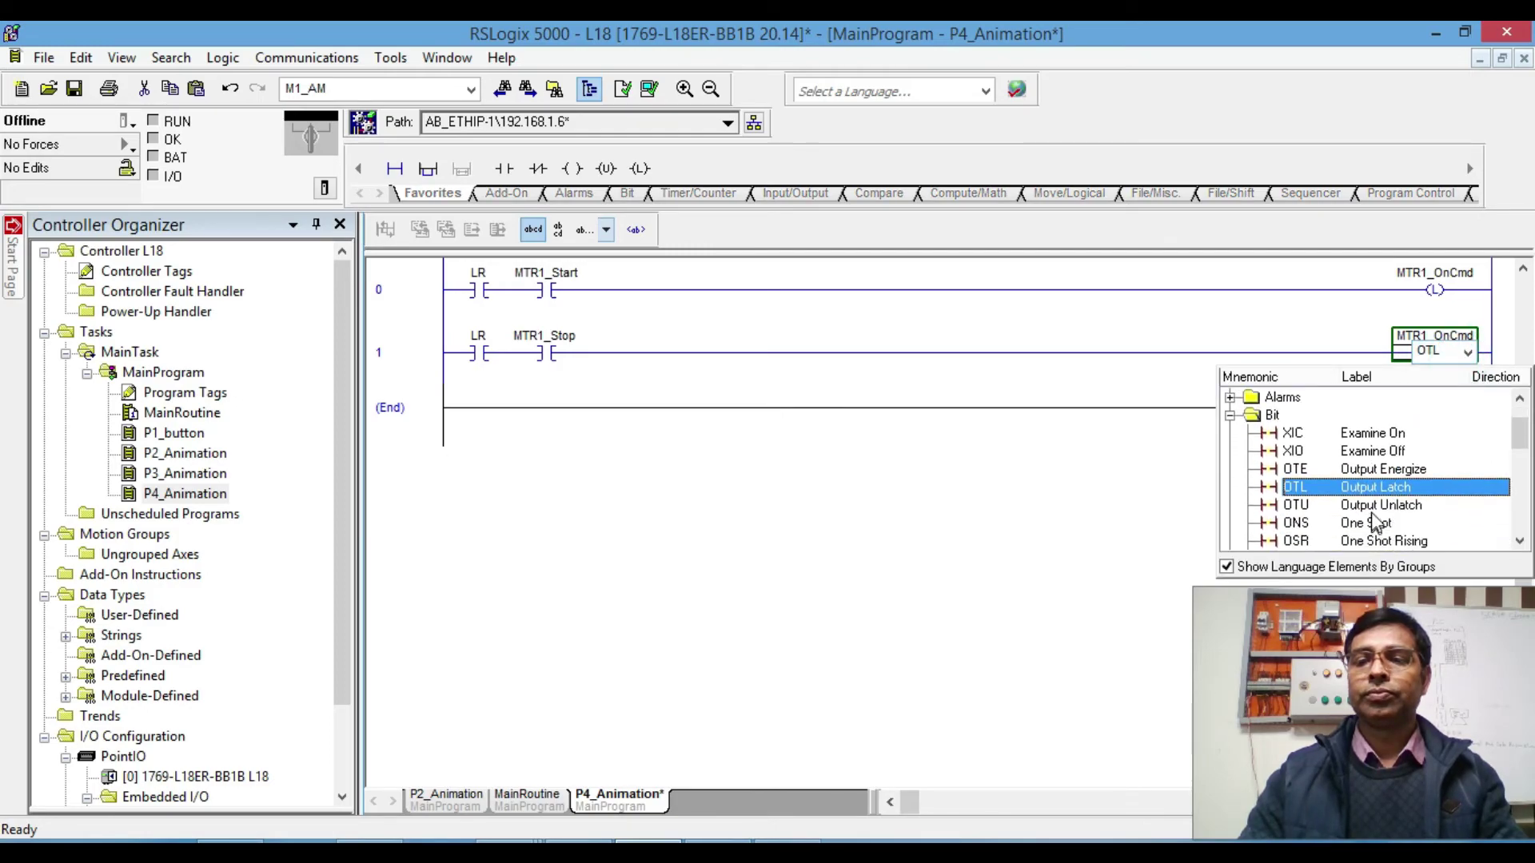
pyautogui.click(1375, 507)
pyautogui.click(993, 391)
pyautogui.click(401, 286)
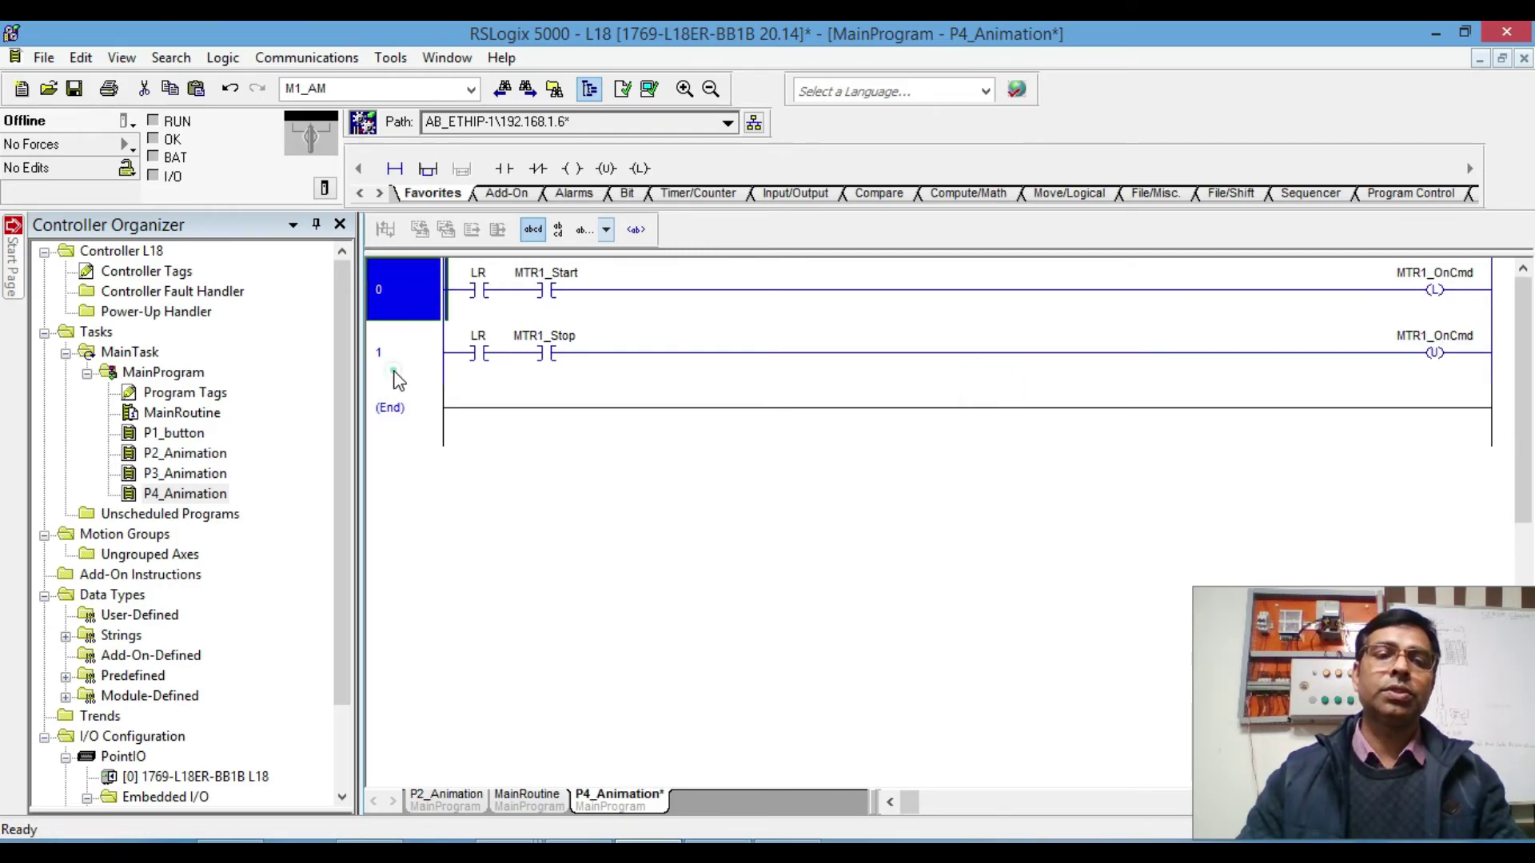
pyautogui.click(418, 350)
pyautogui.click(412, 311)
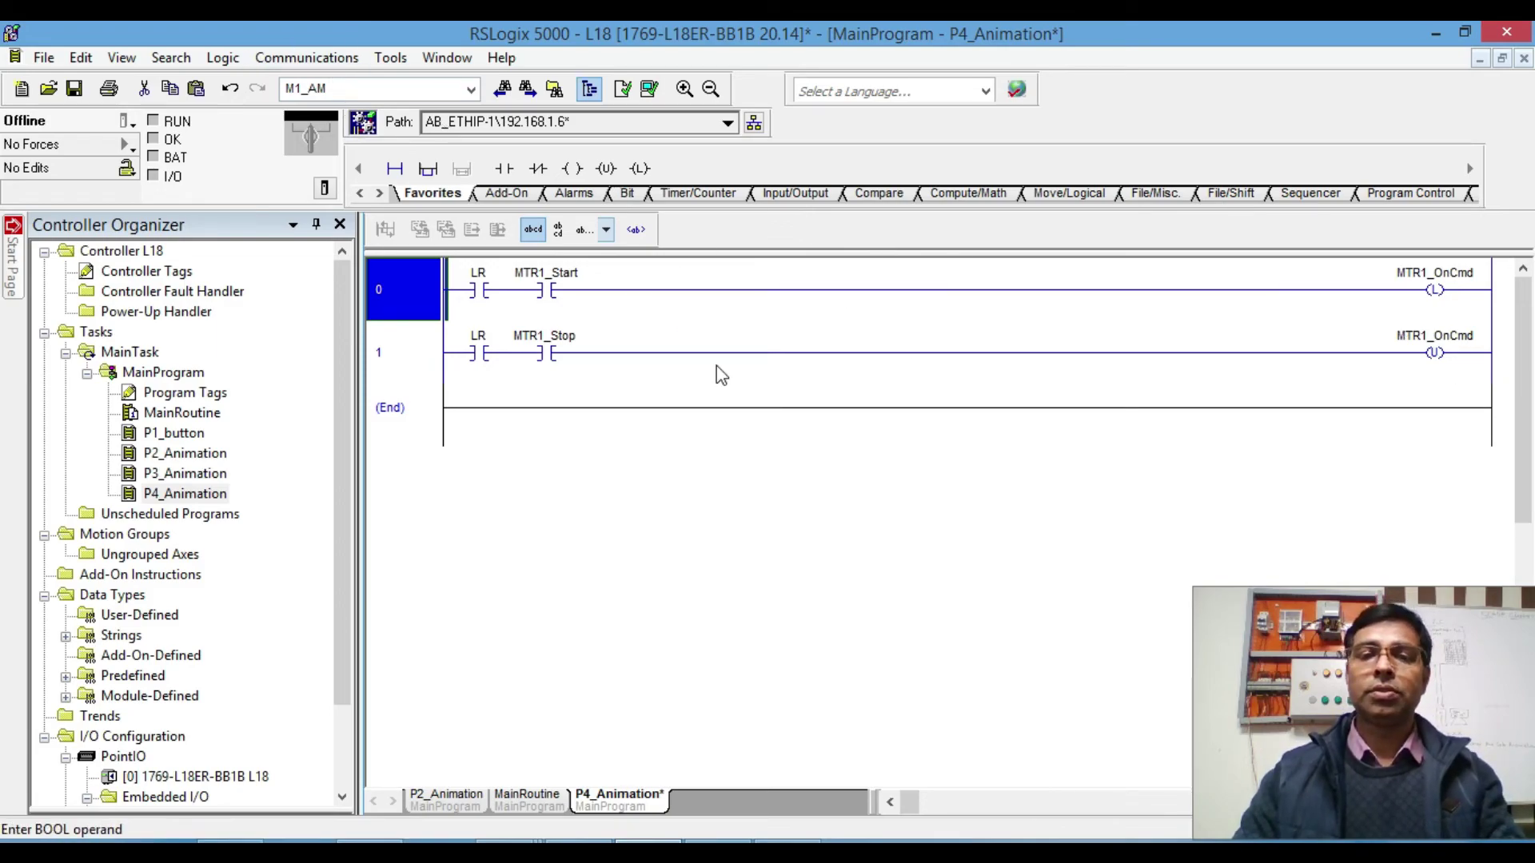
# Step: Add rung 2 at the end of the routine with an Examine On contact assigned to MTR1_OnCmd
pyautogui.click(394, 393)
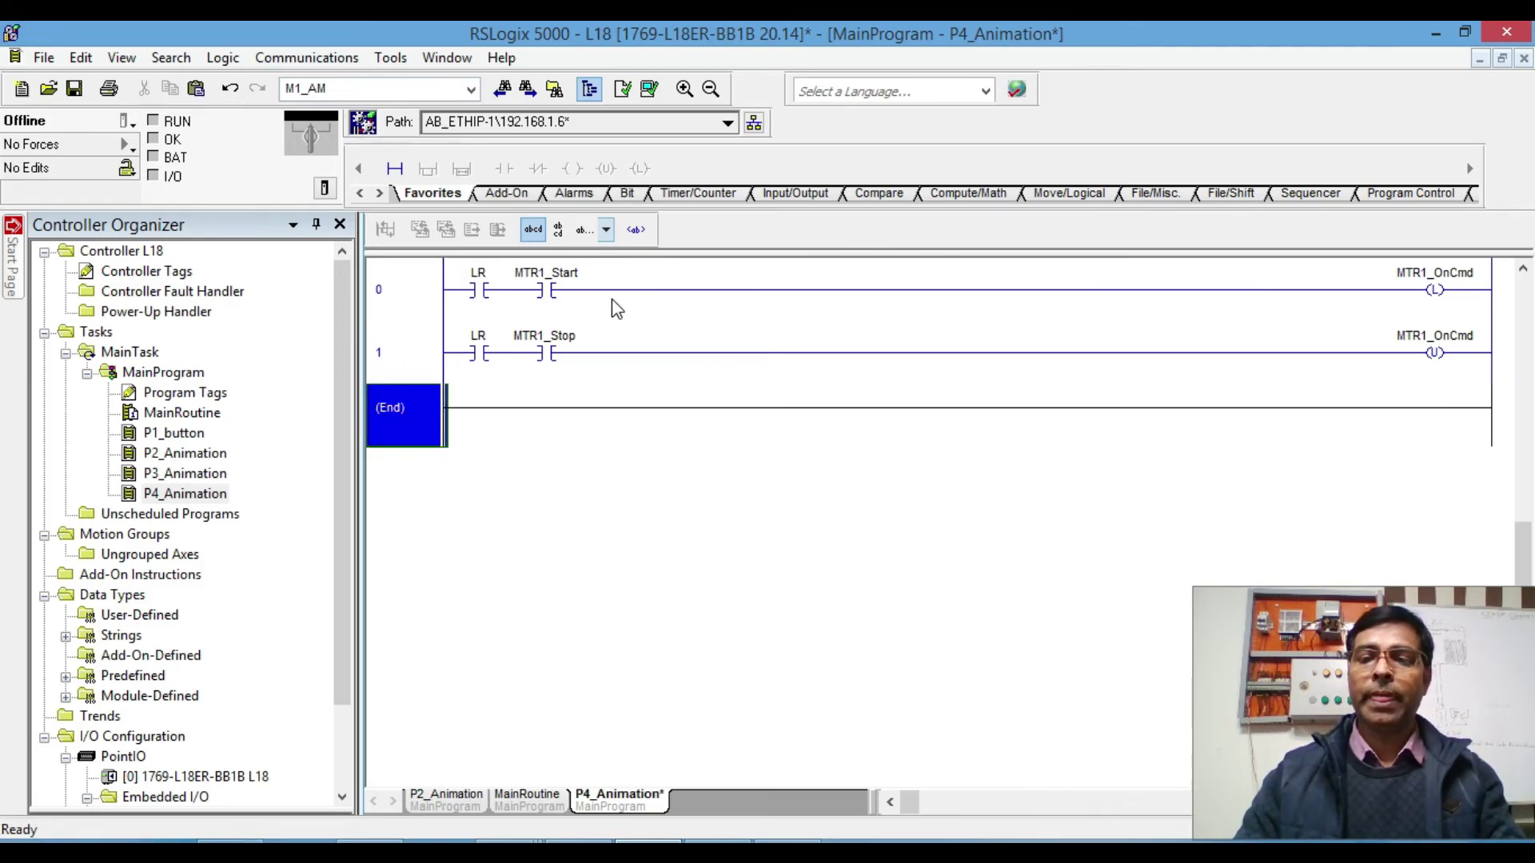
pyautogui.click(392, 170)
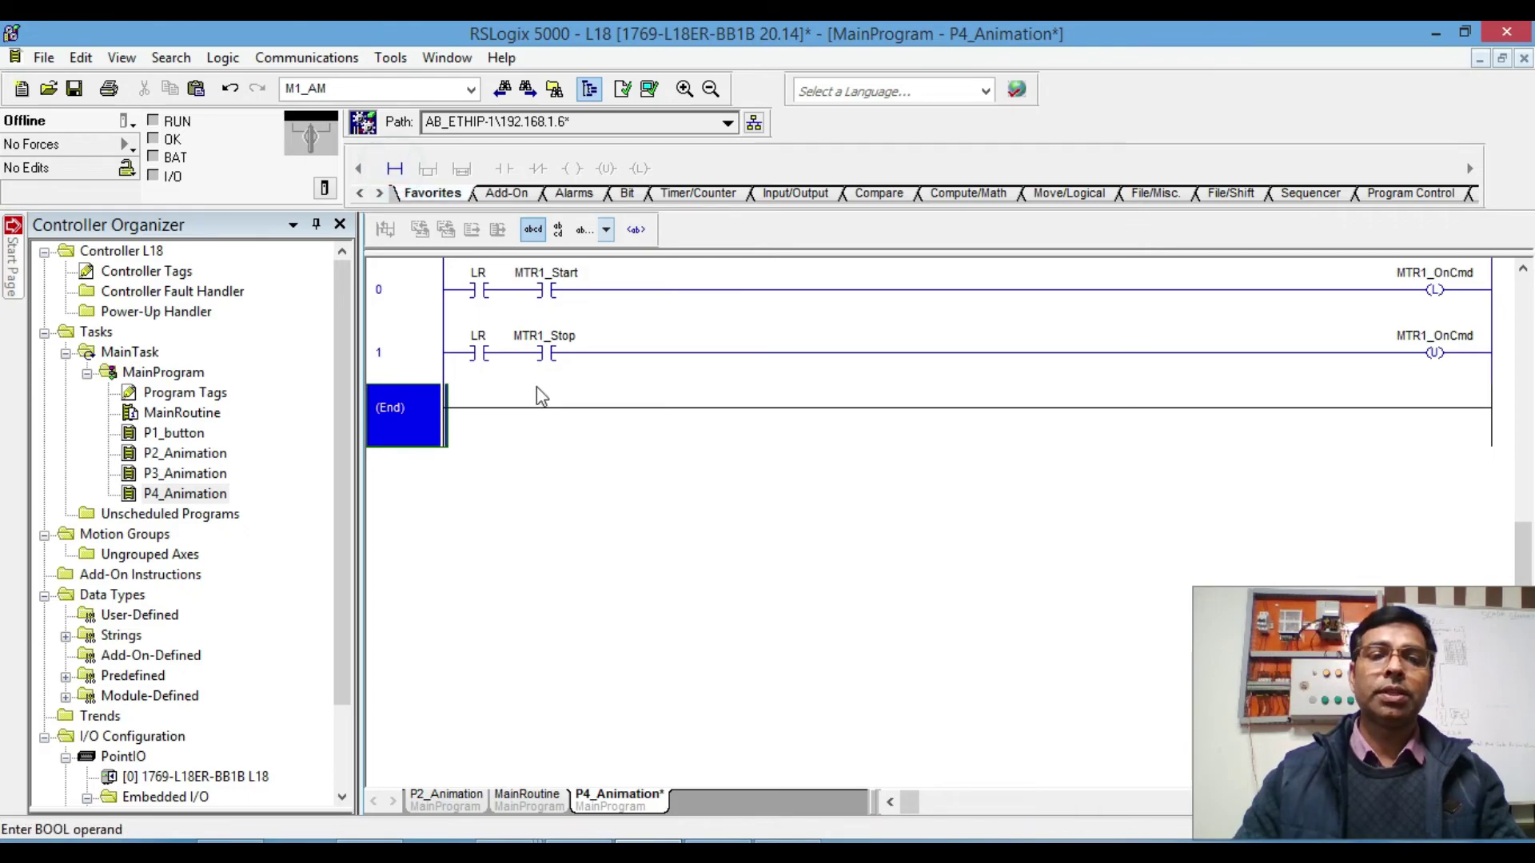
pyautogui.click(392, 176)
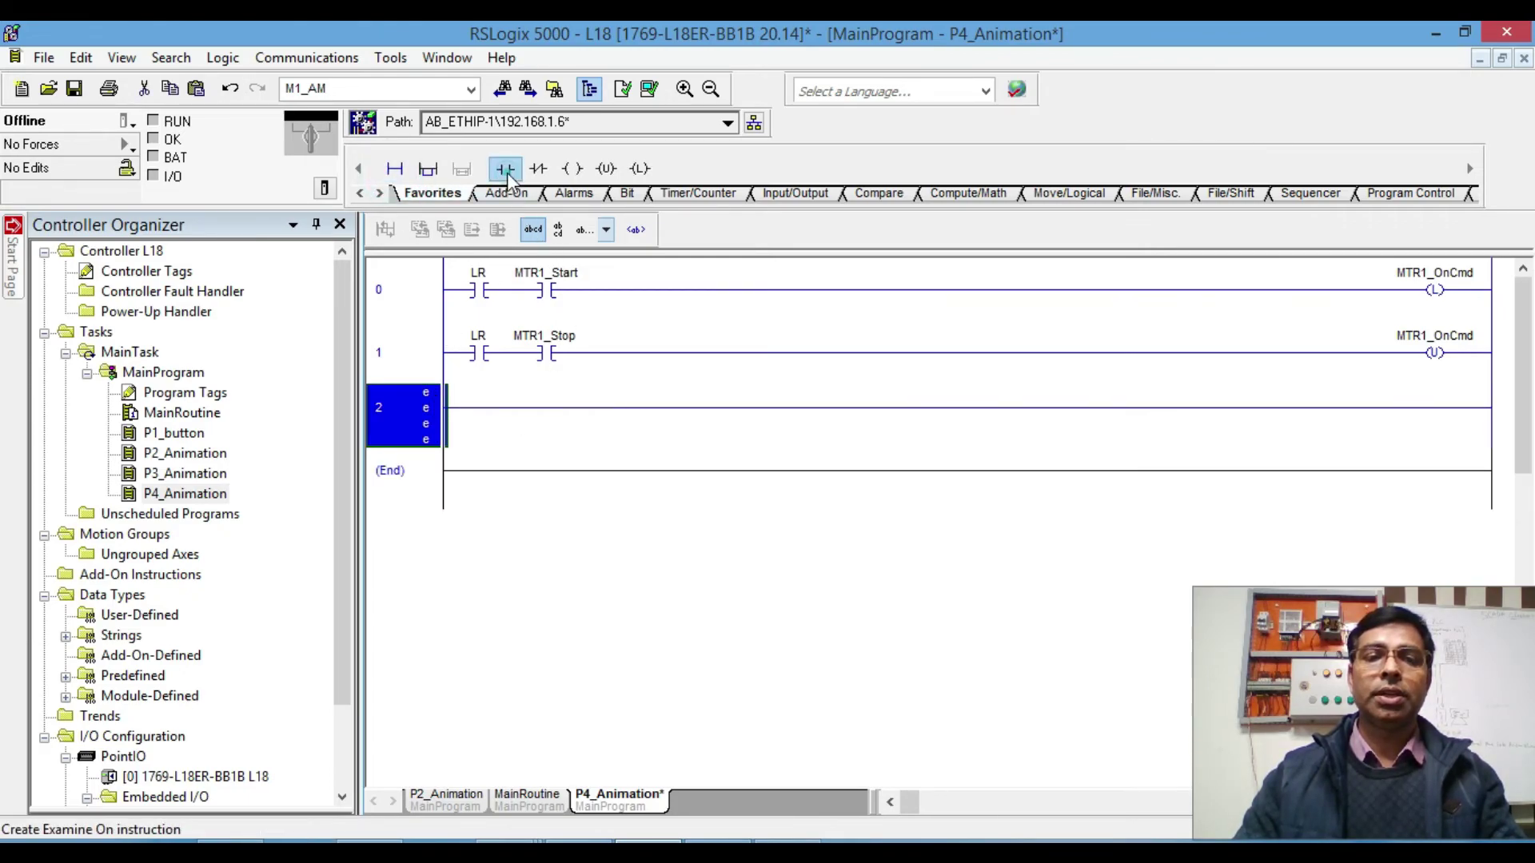
pyautogui.moveTo(503, 169); pyautogui.dragTo(495, 404)
pyautogui.moveTo(1437, 336); pyautogui.dragTo(504, 421)
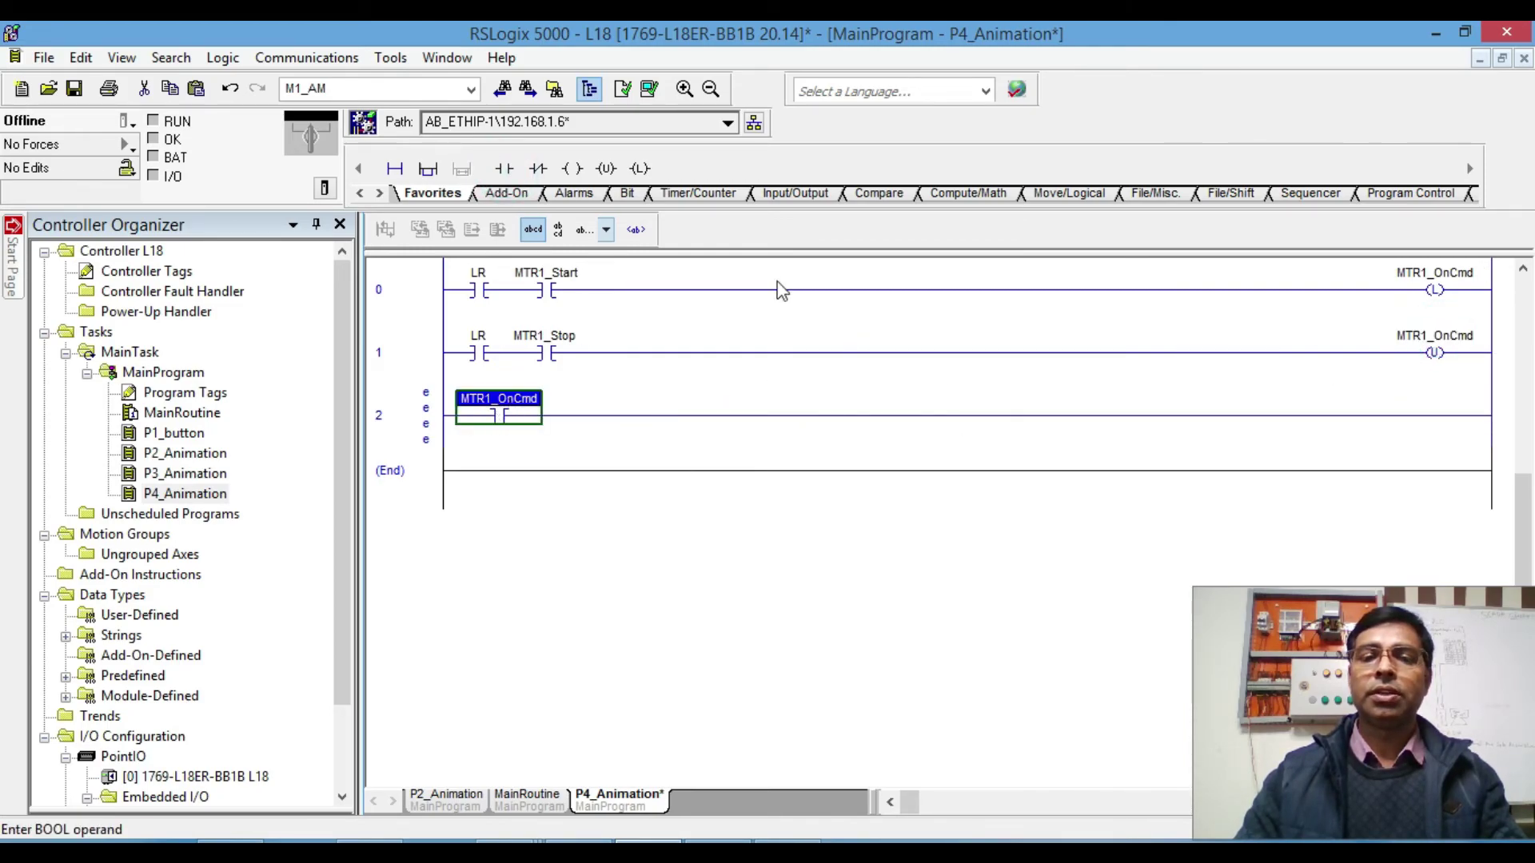
# Step: Add an Output Energize instruction to rung 2 and assign it to output bit Local:1:O.Data.1
pyautogui.click(574, 172)
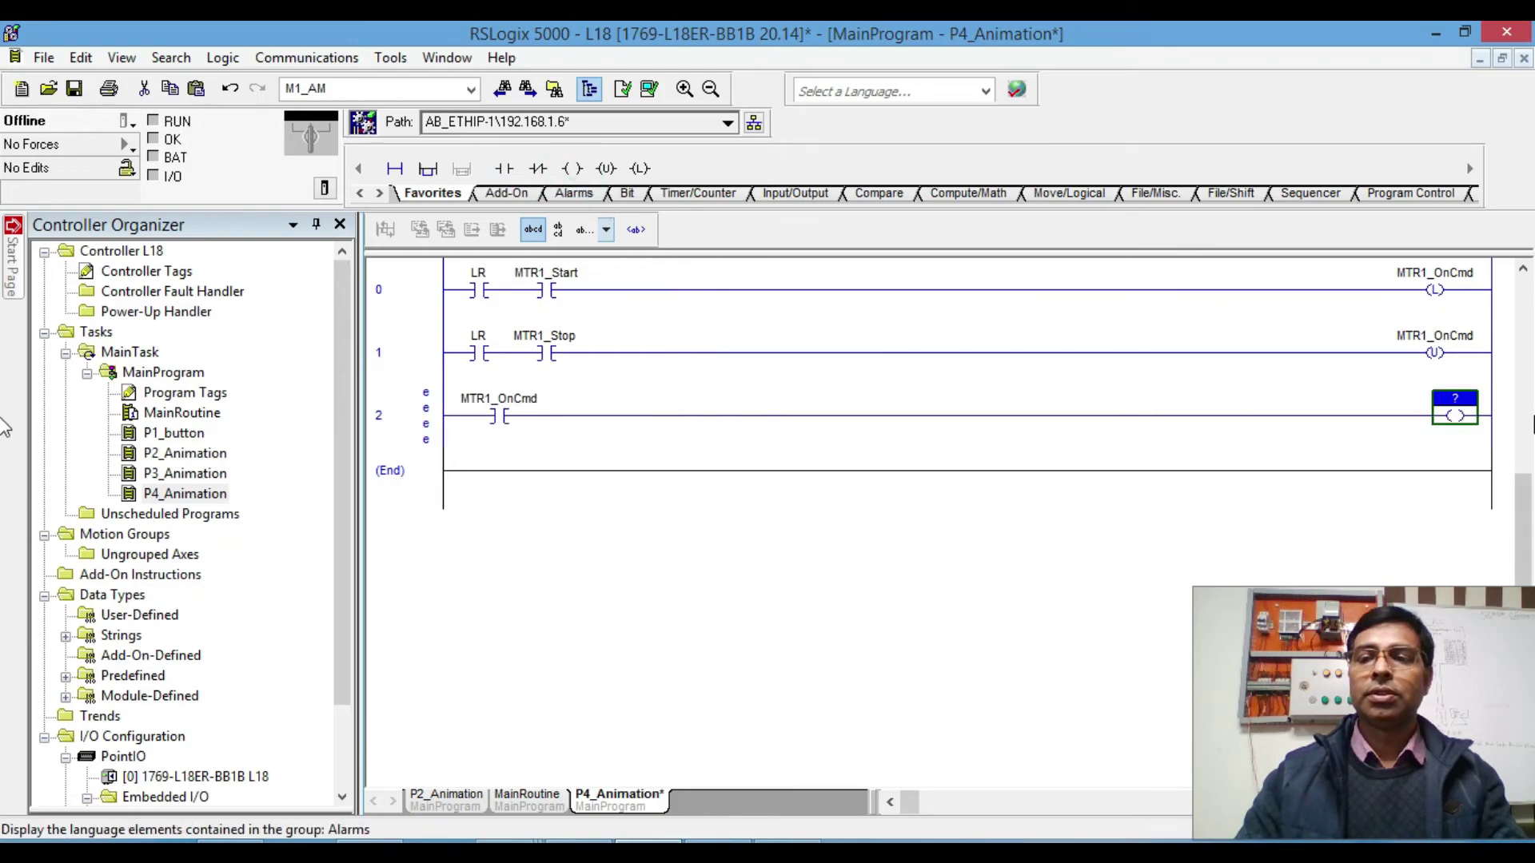
pyautogui.doubleClick(1471, 400)
pyautogui.write('local:1:C')
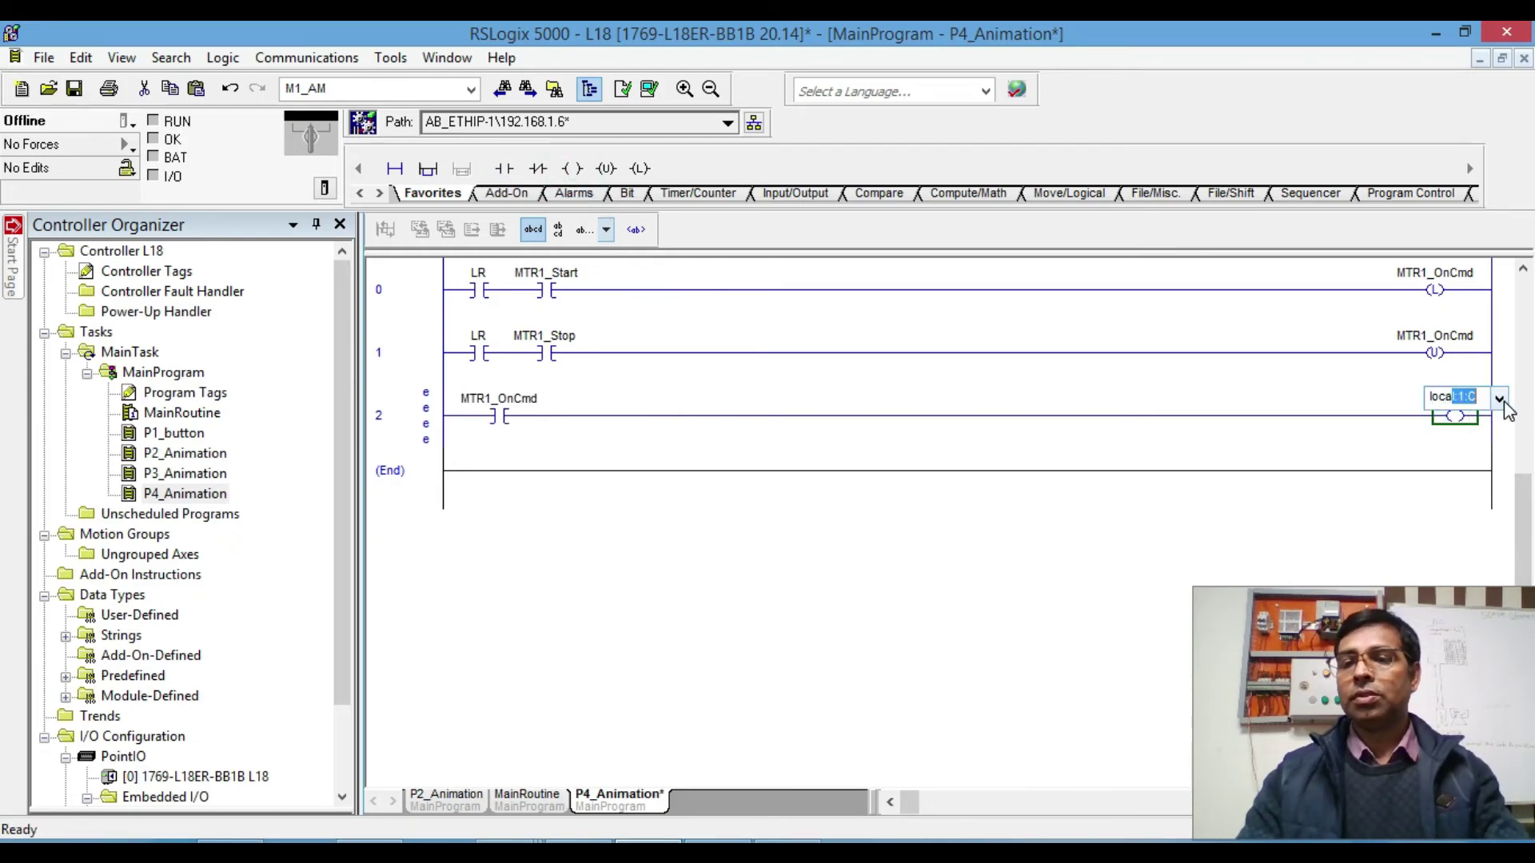
pyautogui.click(1499, 398)
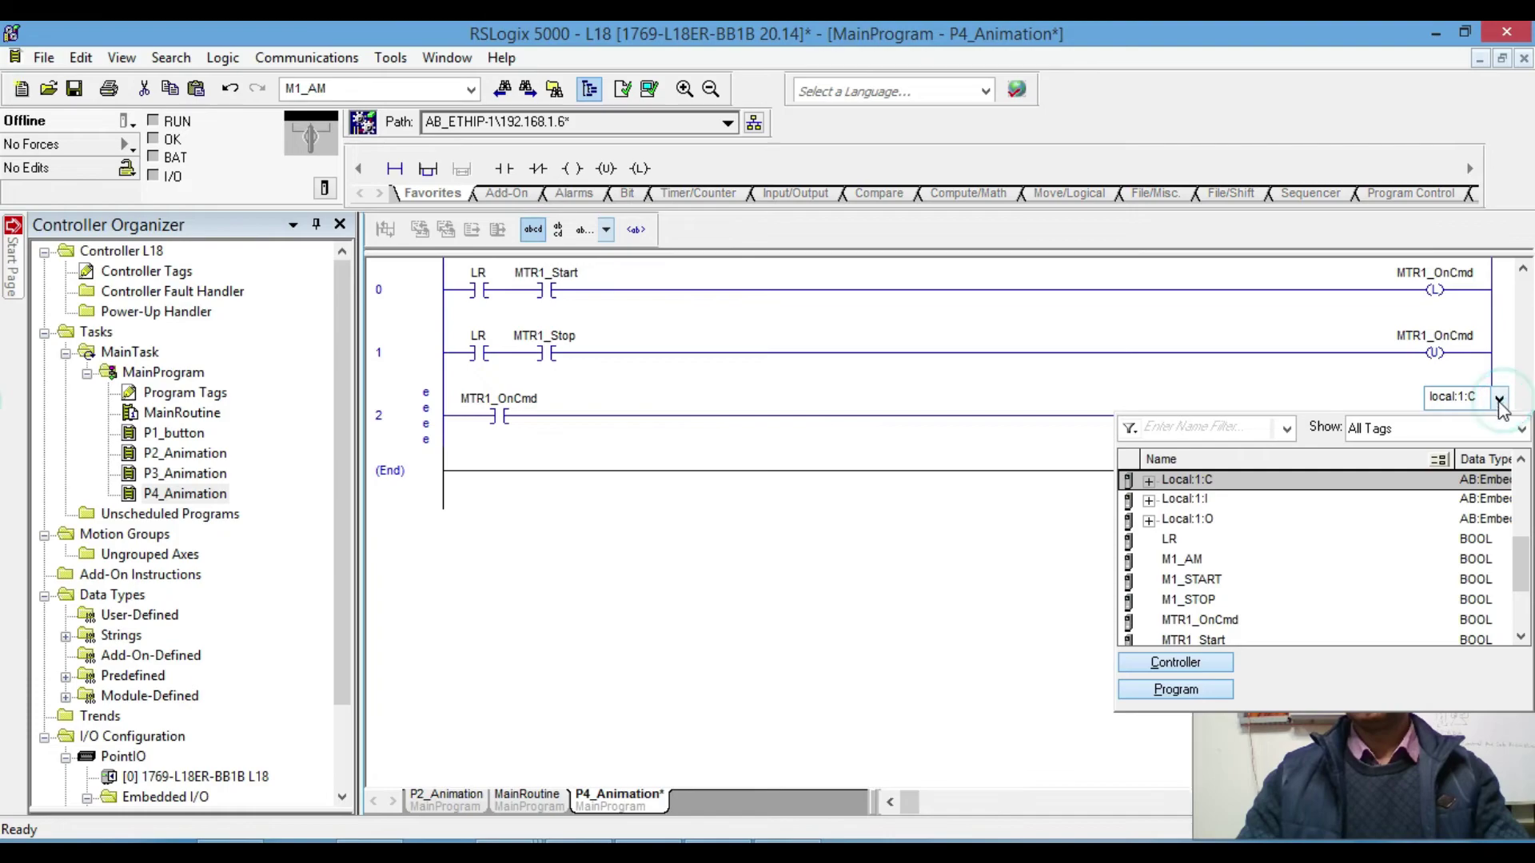
pyautogui.click(1149, 521)
pyautogui.click(1255, 541)
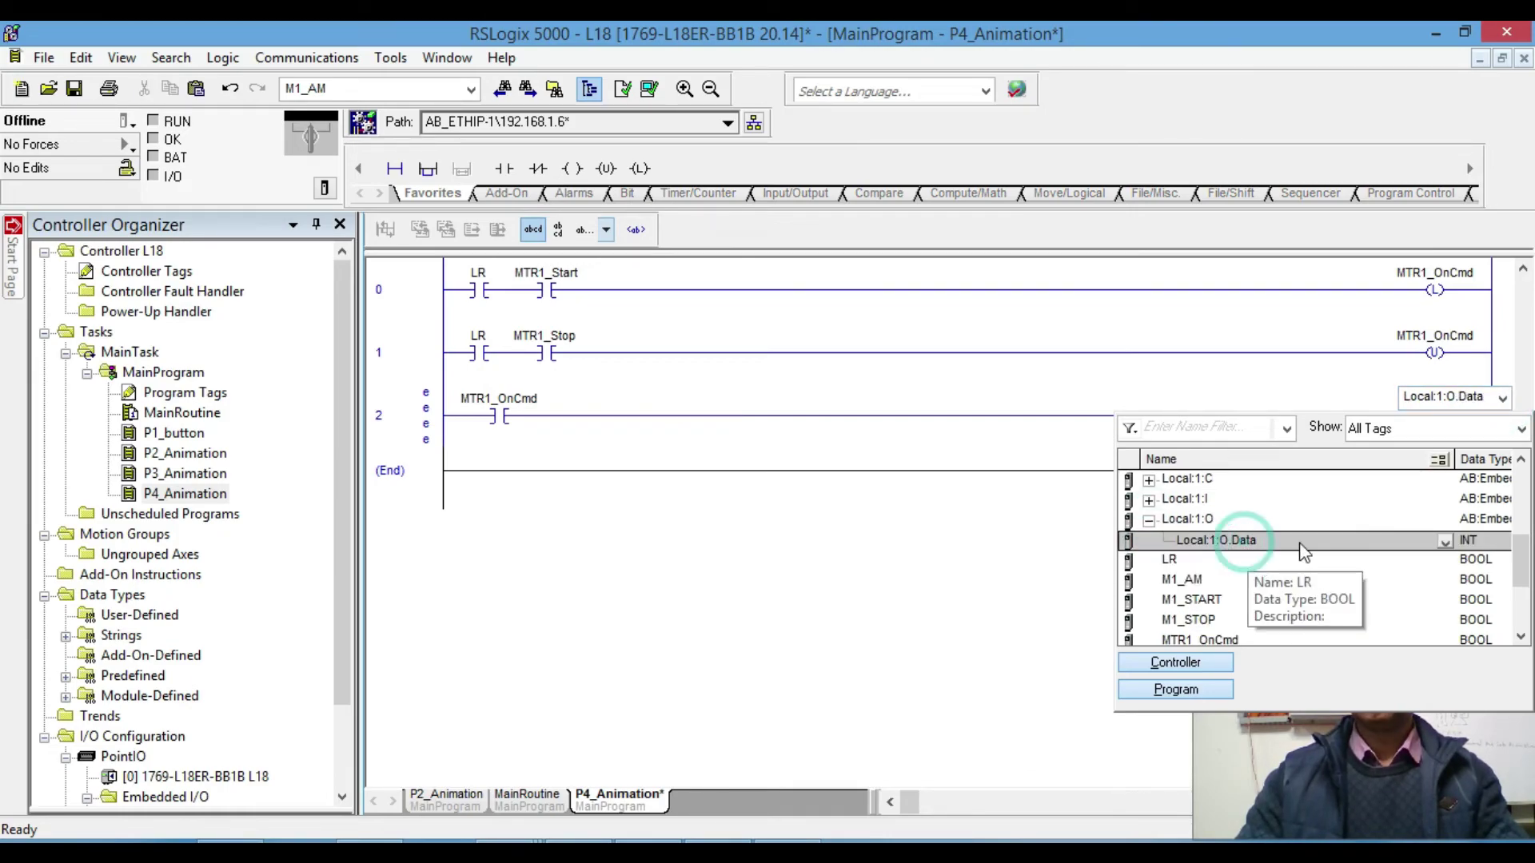
pyautogui.click(1445, 546)
pyautogui.click(1192, 496)
pyautogui.click(1087, 449)
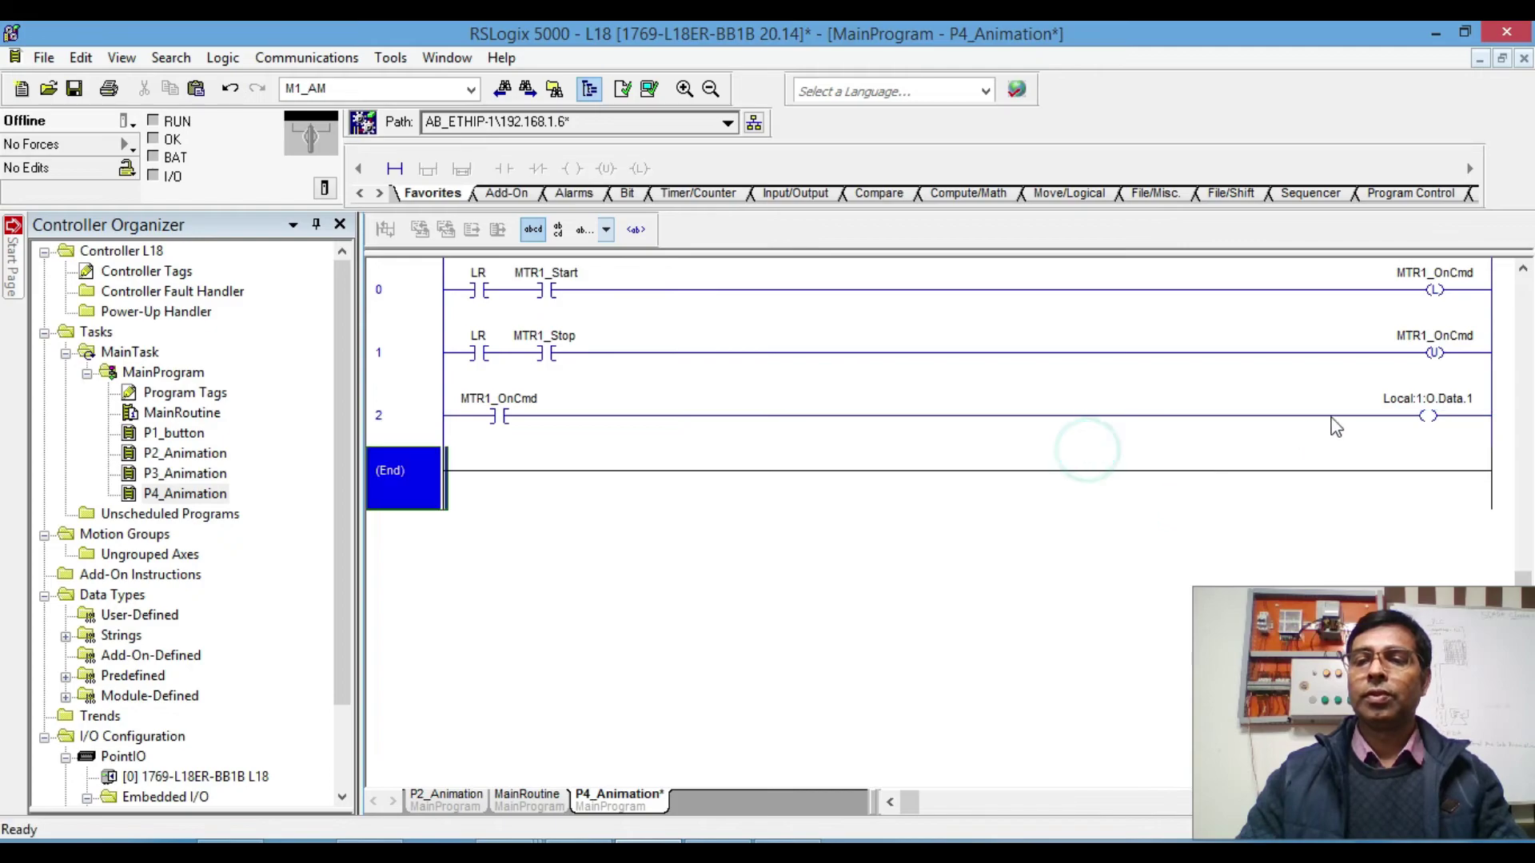
# Step: Download the project to the 1769-L18ER controller at 192.168.1.6 and return it to Remote Run mode
pyautogui.click(432, 407)
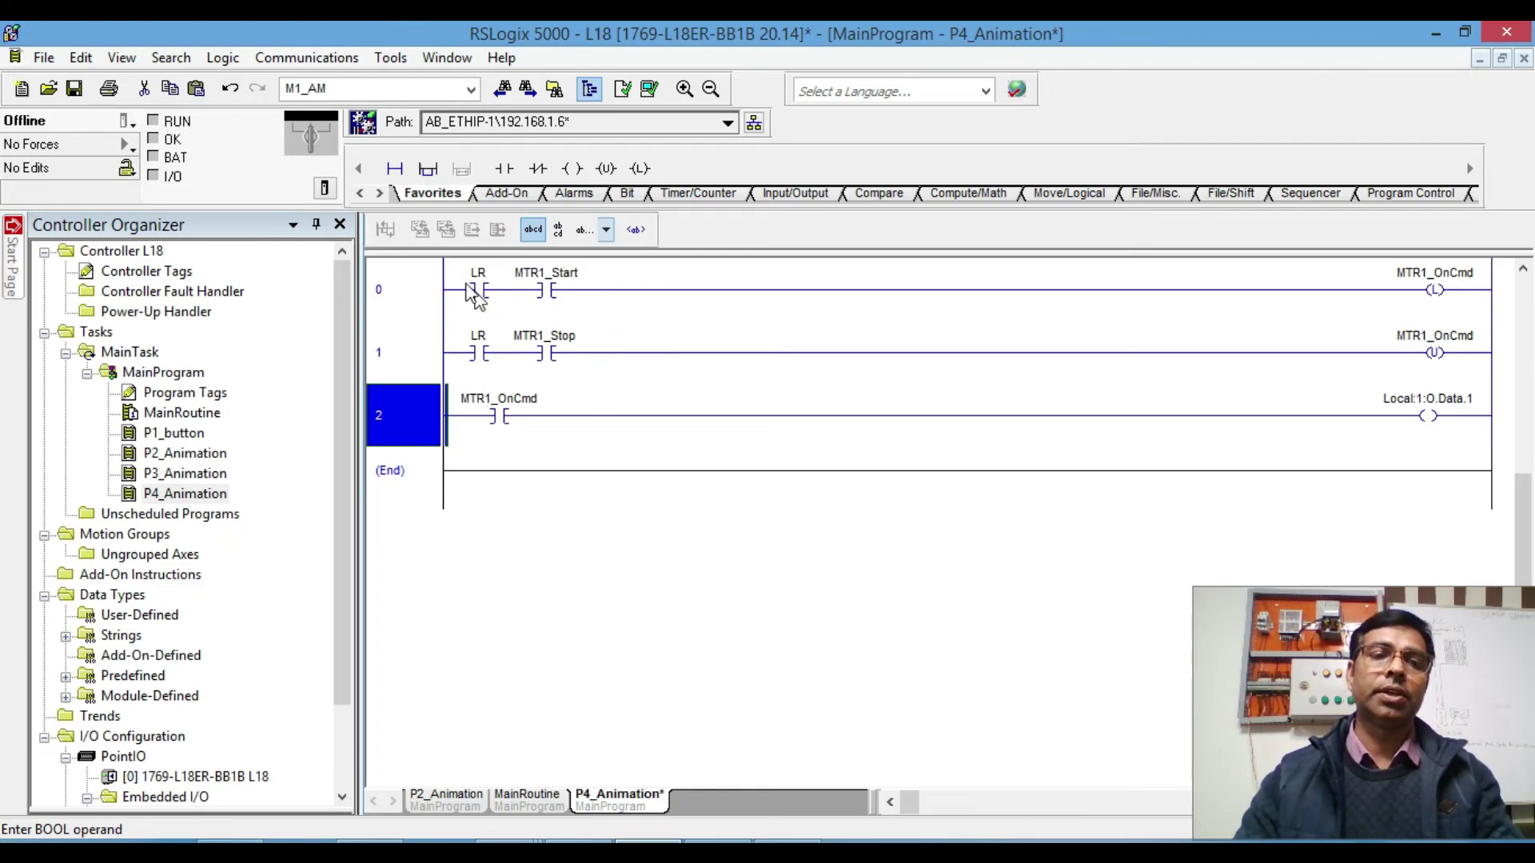
pyautogui.click(313, 61)
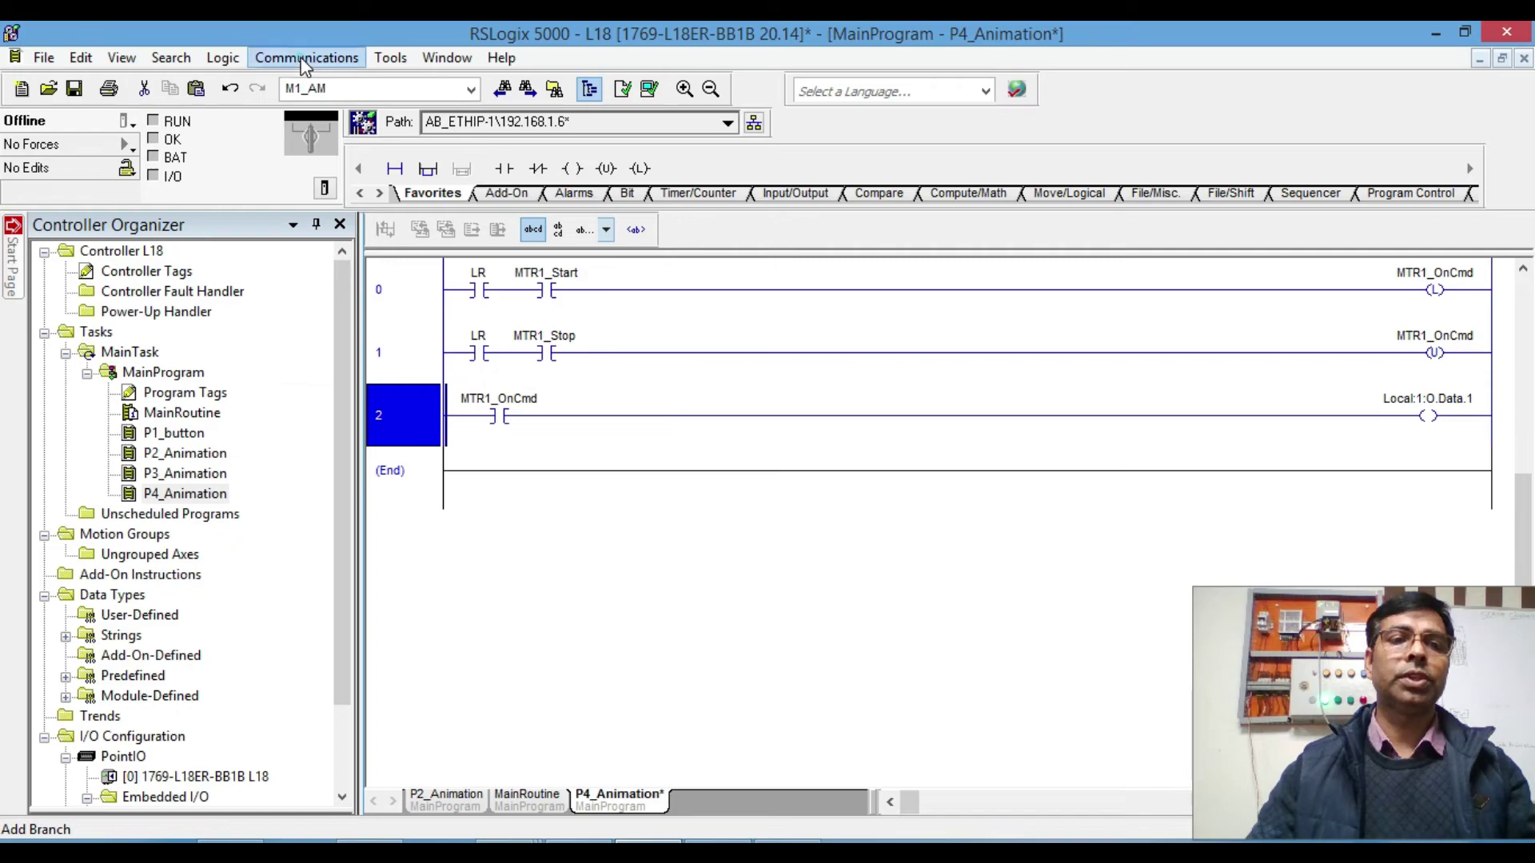
pyautogui.click(317, 84)
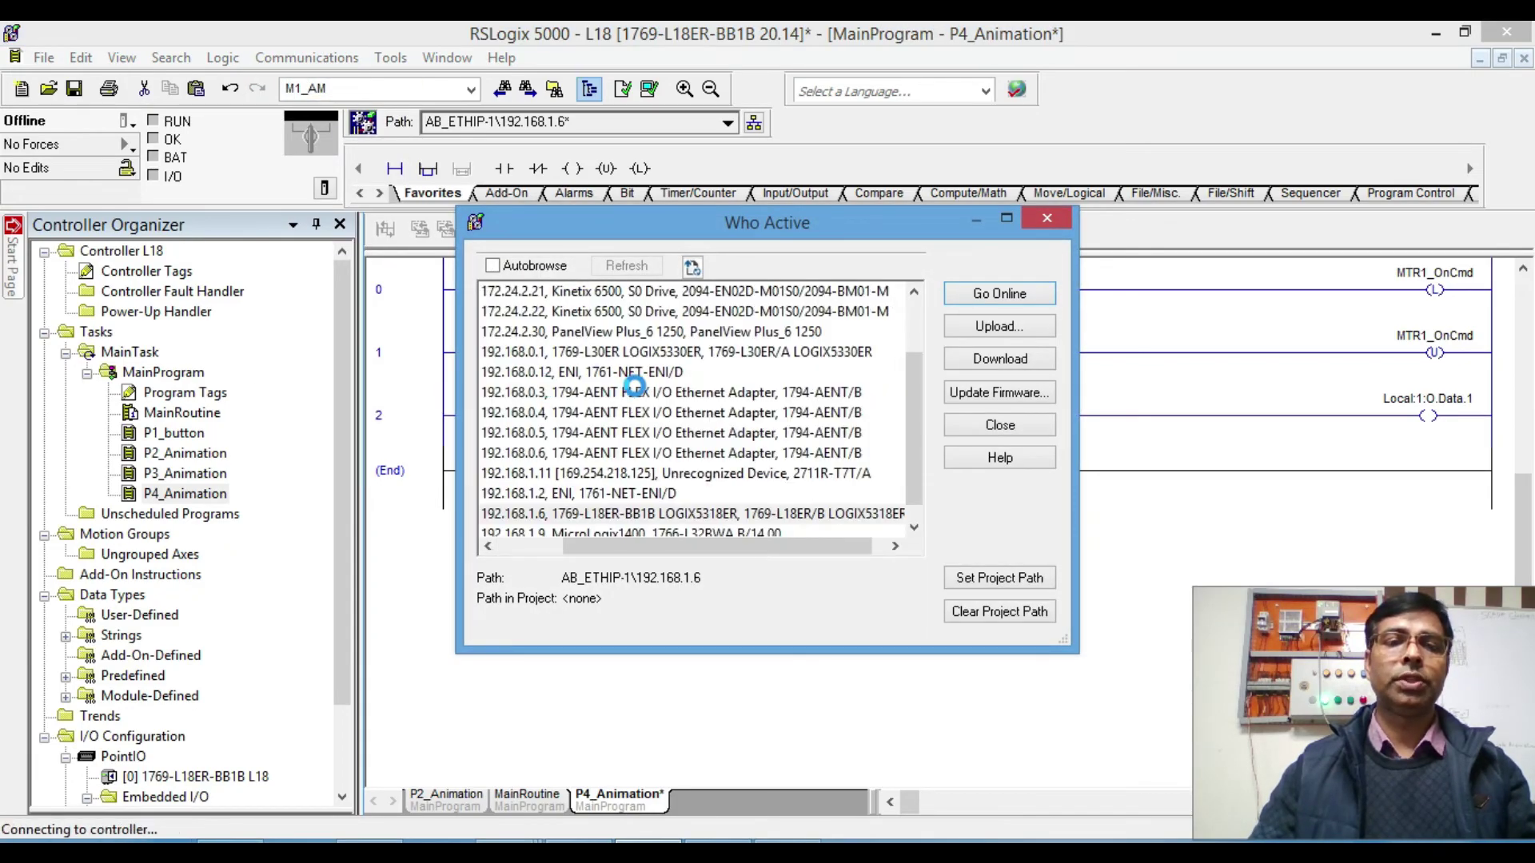
pyautogui.click(1015, 362)
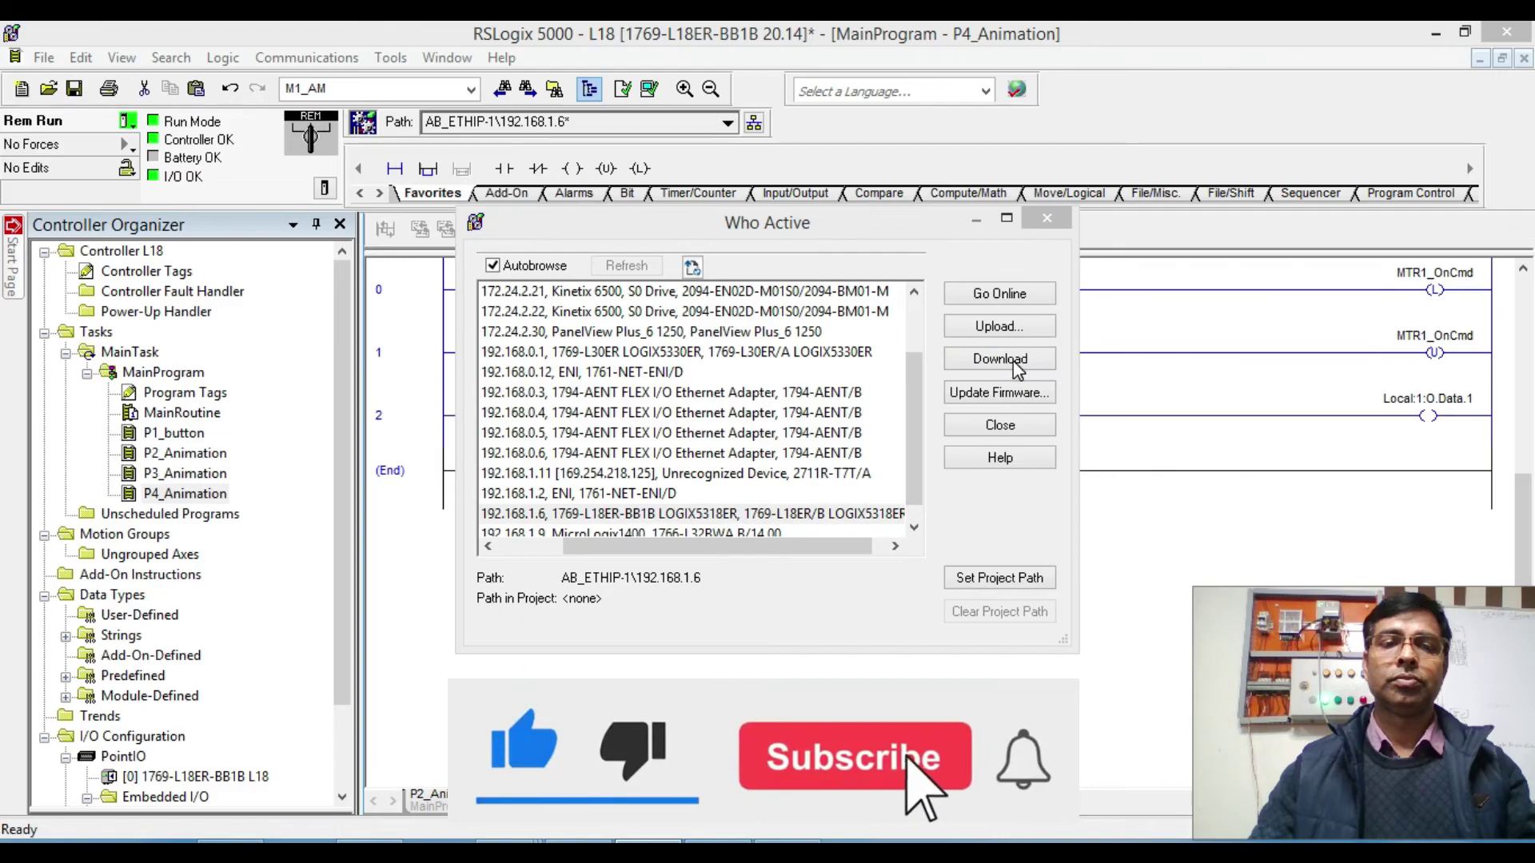
pyautogui.click(666, 651)
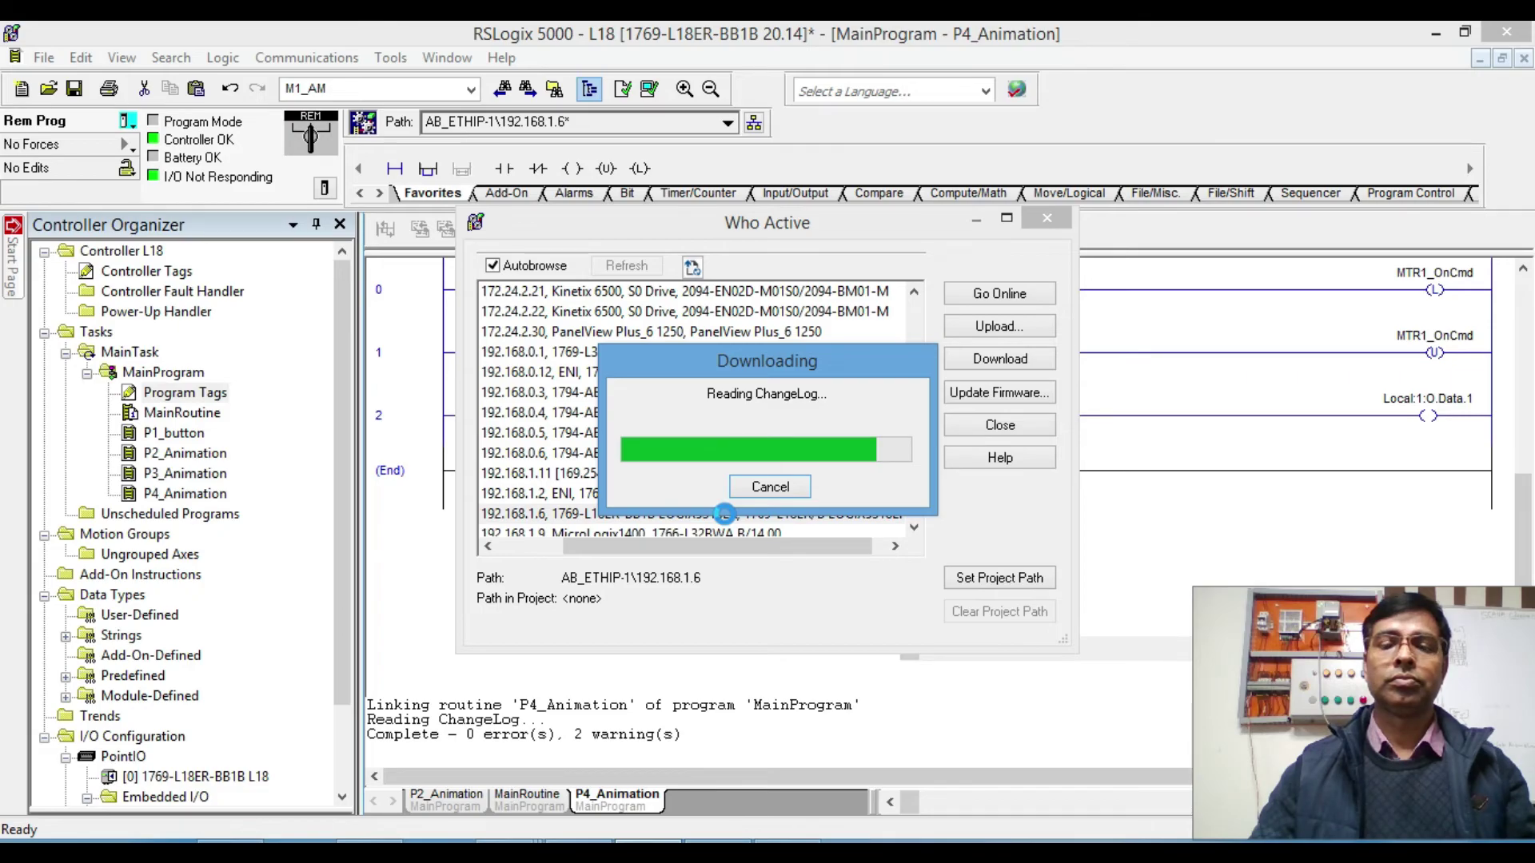
pyautogui.click(847, 489)
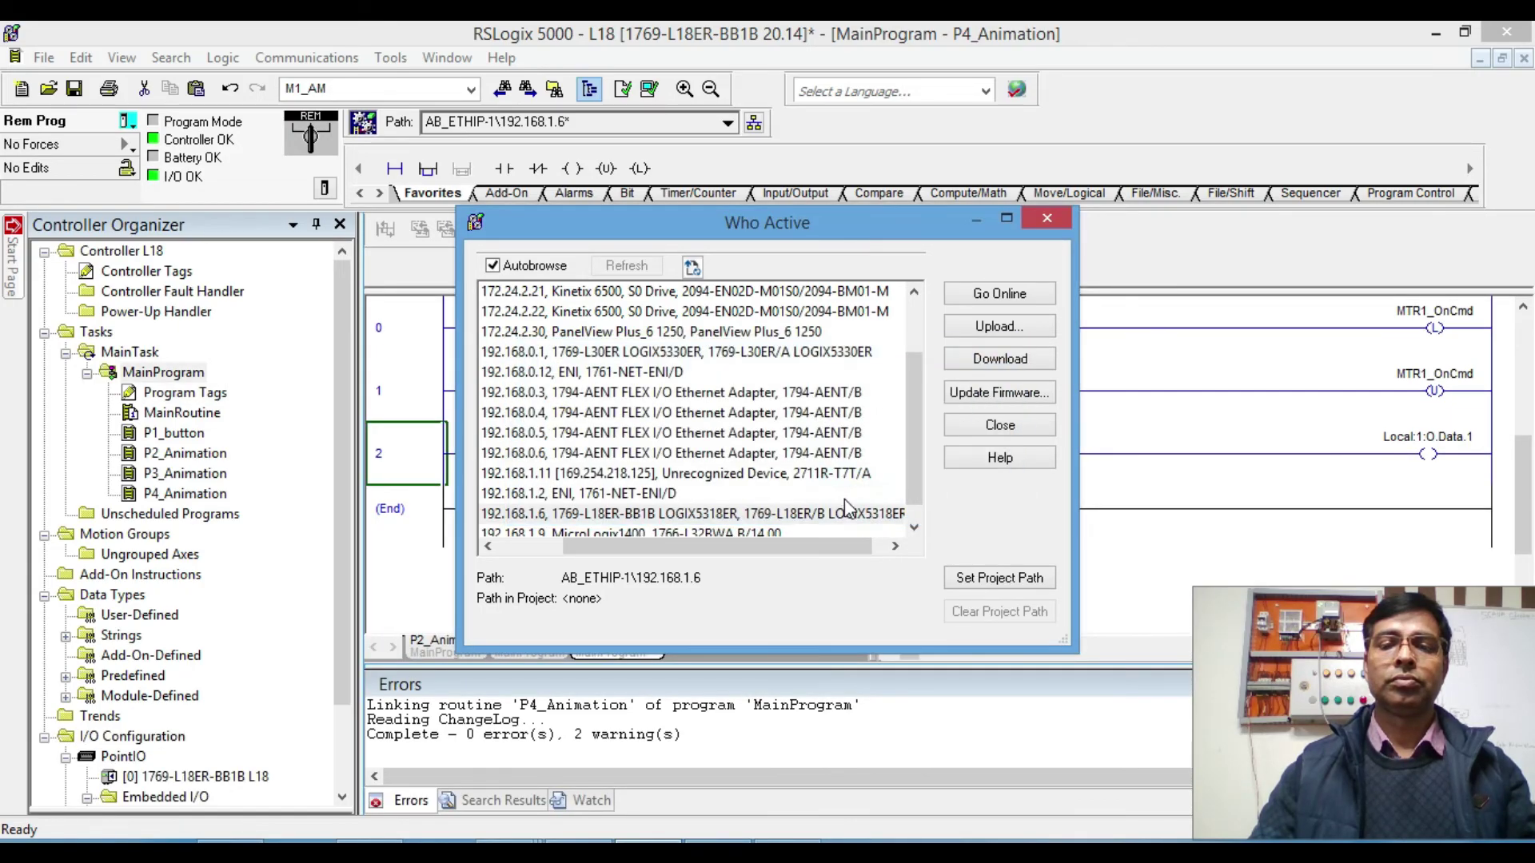
pyautogui.click(424, 347)
pyautogui.click(420, 460)
pyautogui.press('Up')
pyautogui.press('Up')
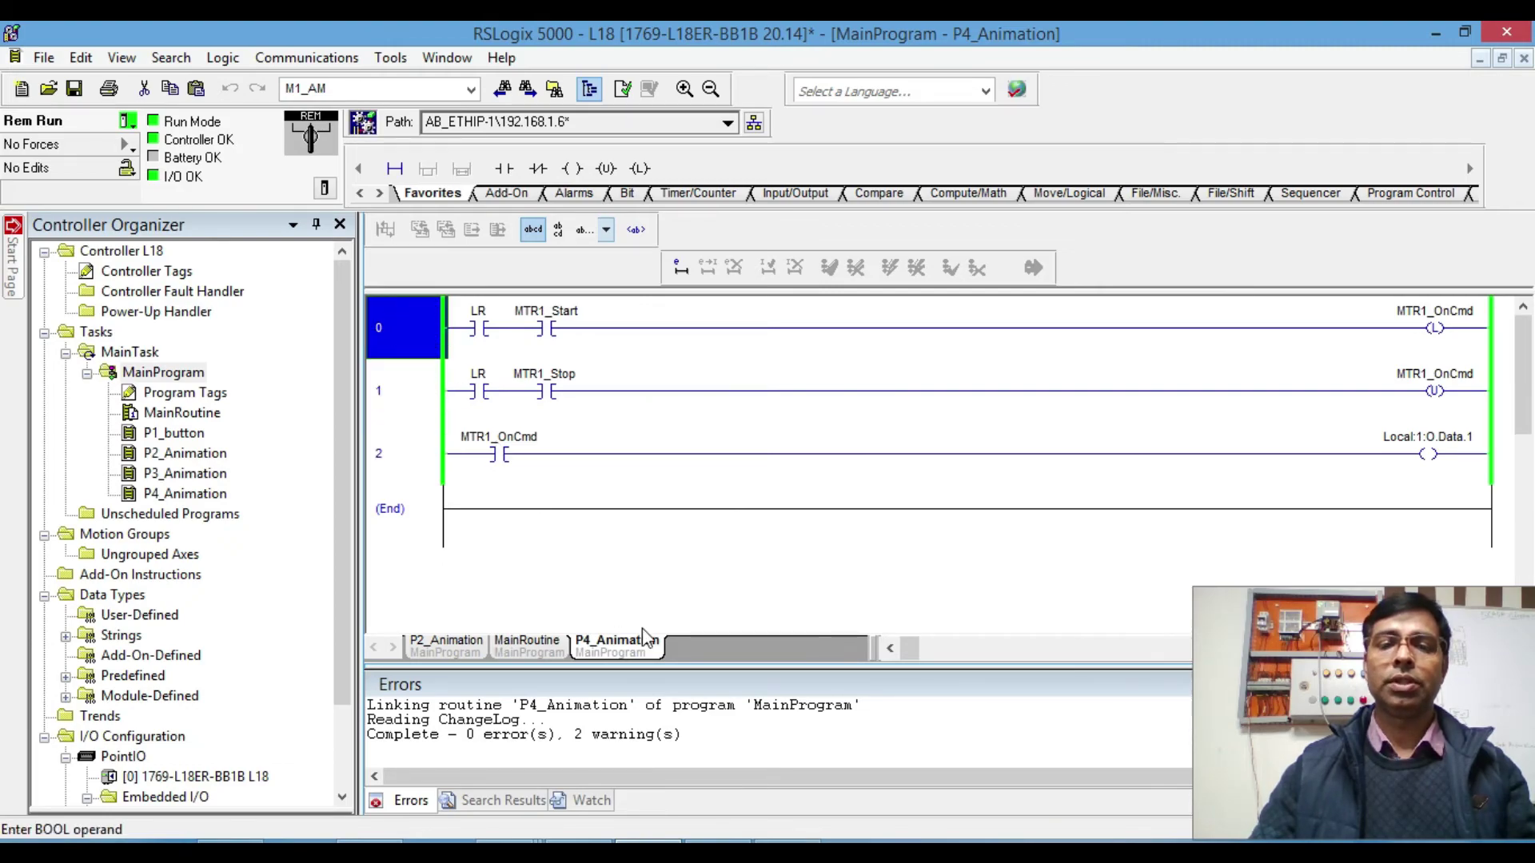
# Step: Switch to FactoryTalk View Studio and duplicate display S4 as P1
pyautogui.hotkey('alt', 'Tab')
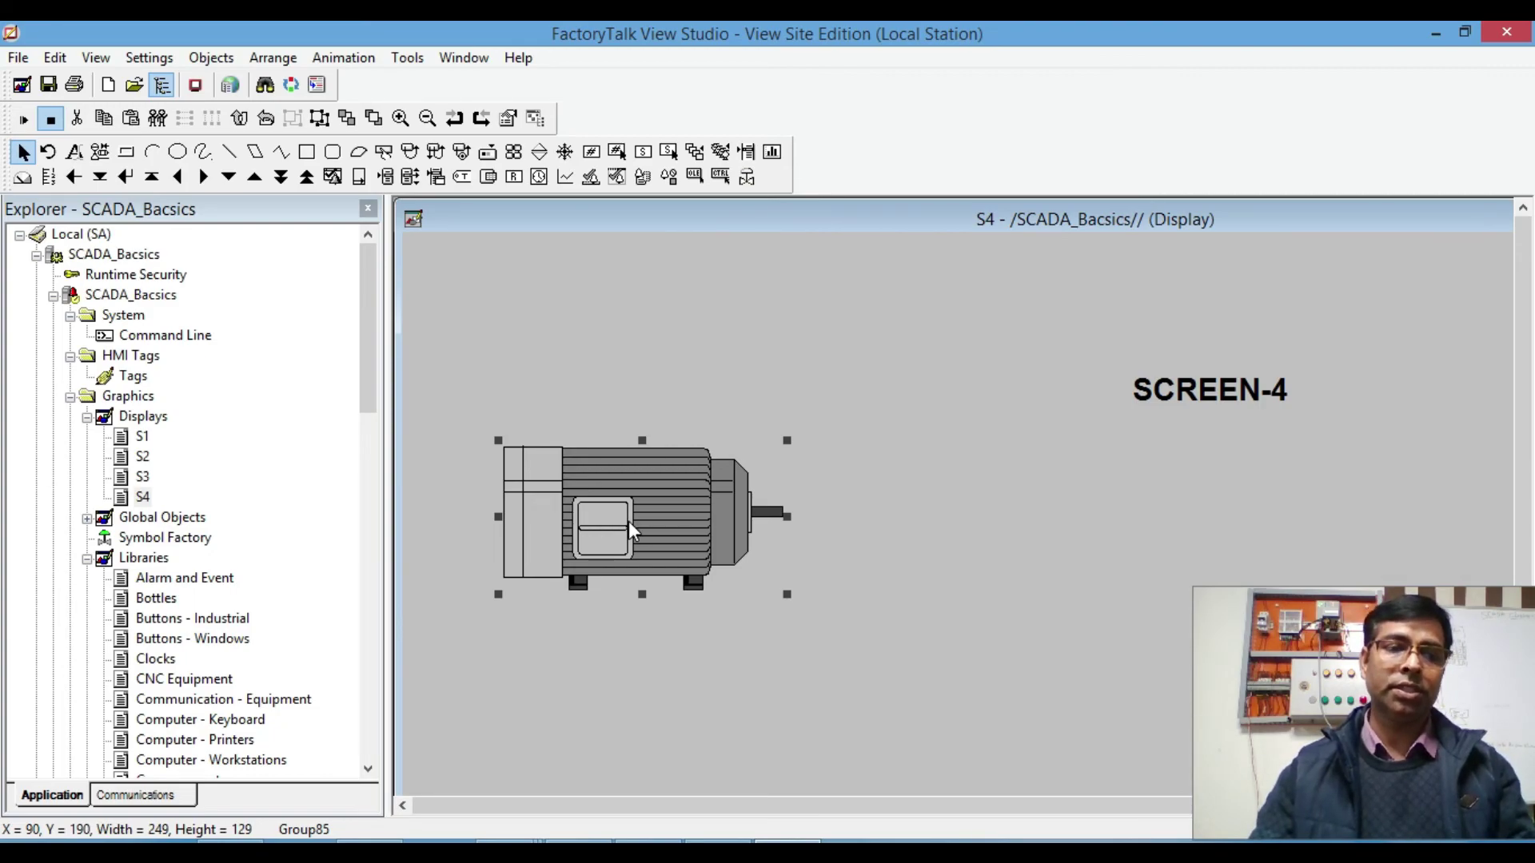
pyautogui.rightClick(141, 496)
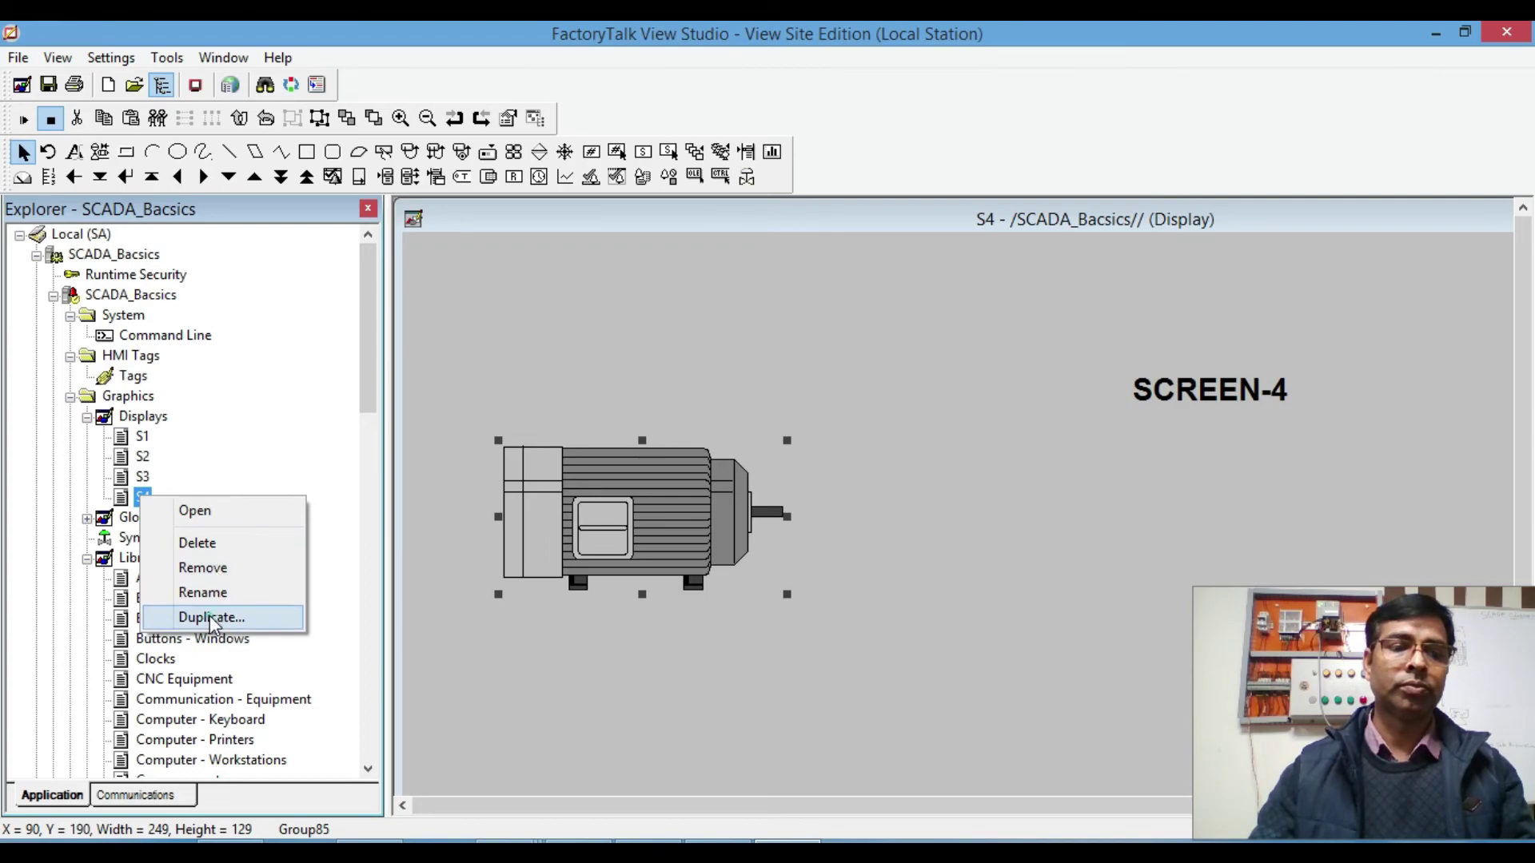
pyautogui.click(212, 617)
pyautogui.write('S4')
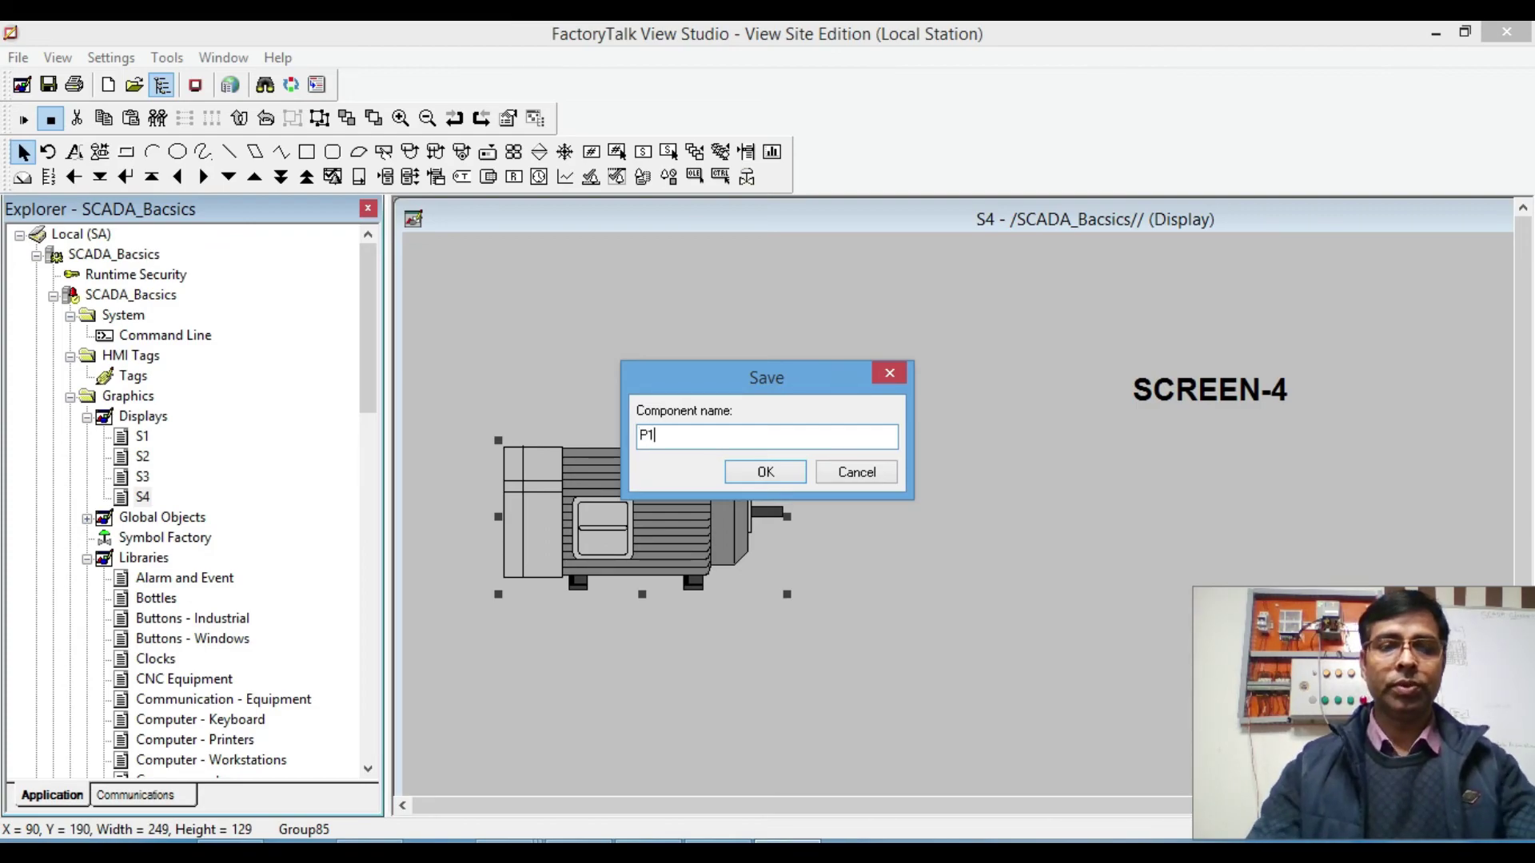
pyautogui.click(762, 470)
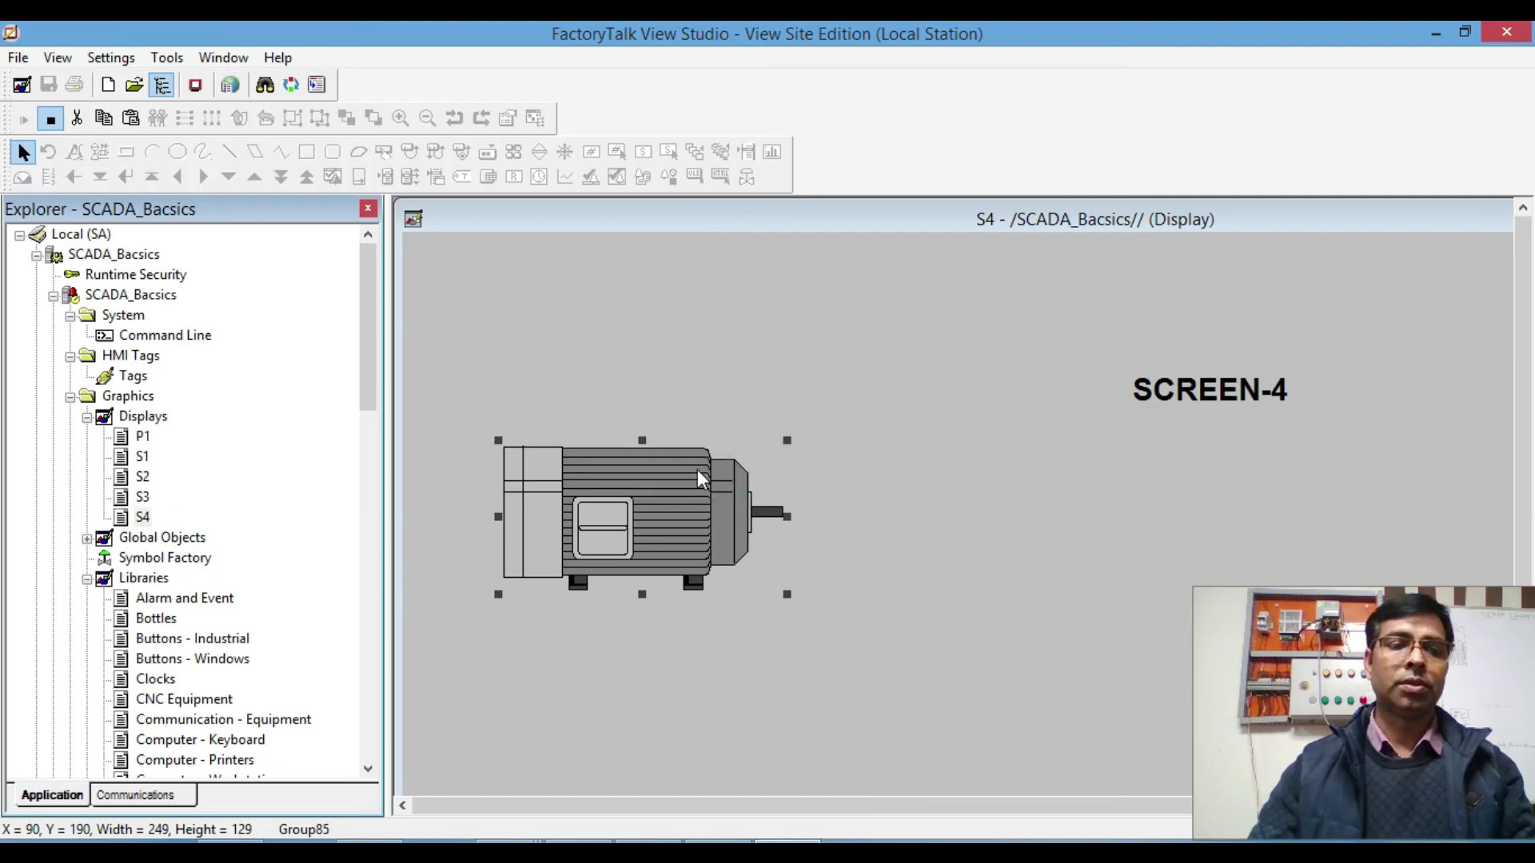
# Step: Open display P1 and delete all objects on it
pyautogui.doubleClick(143, 437)
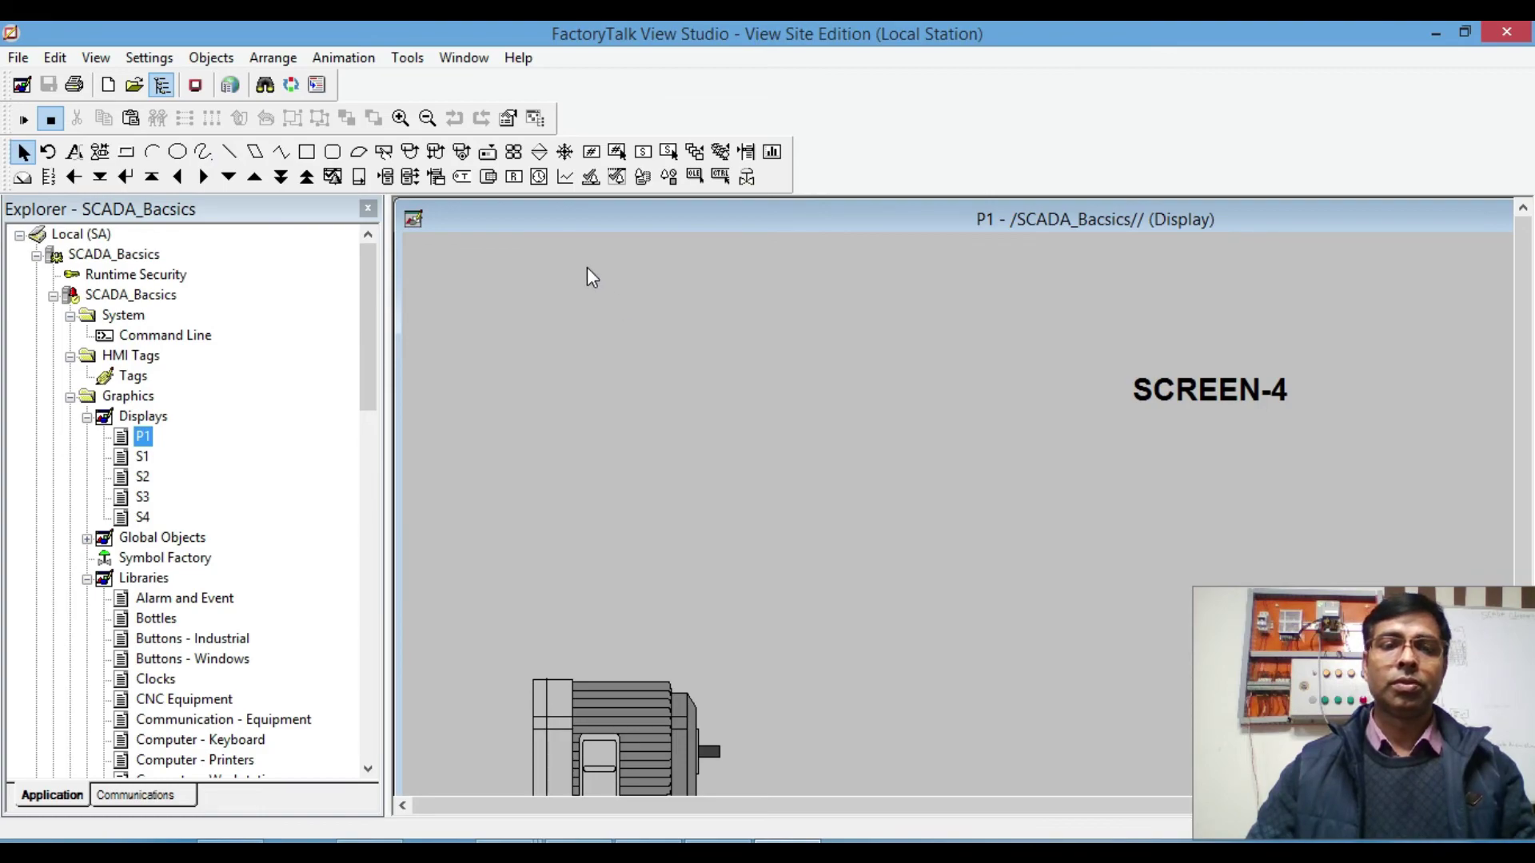
pyautogui.click(630, 625)
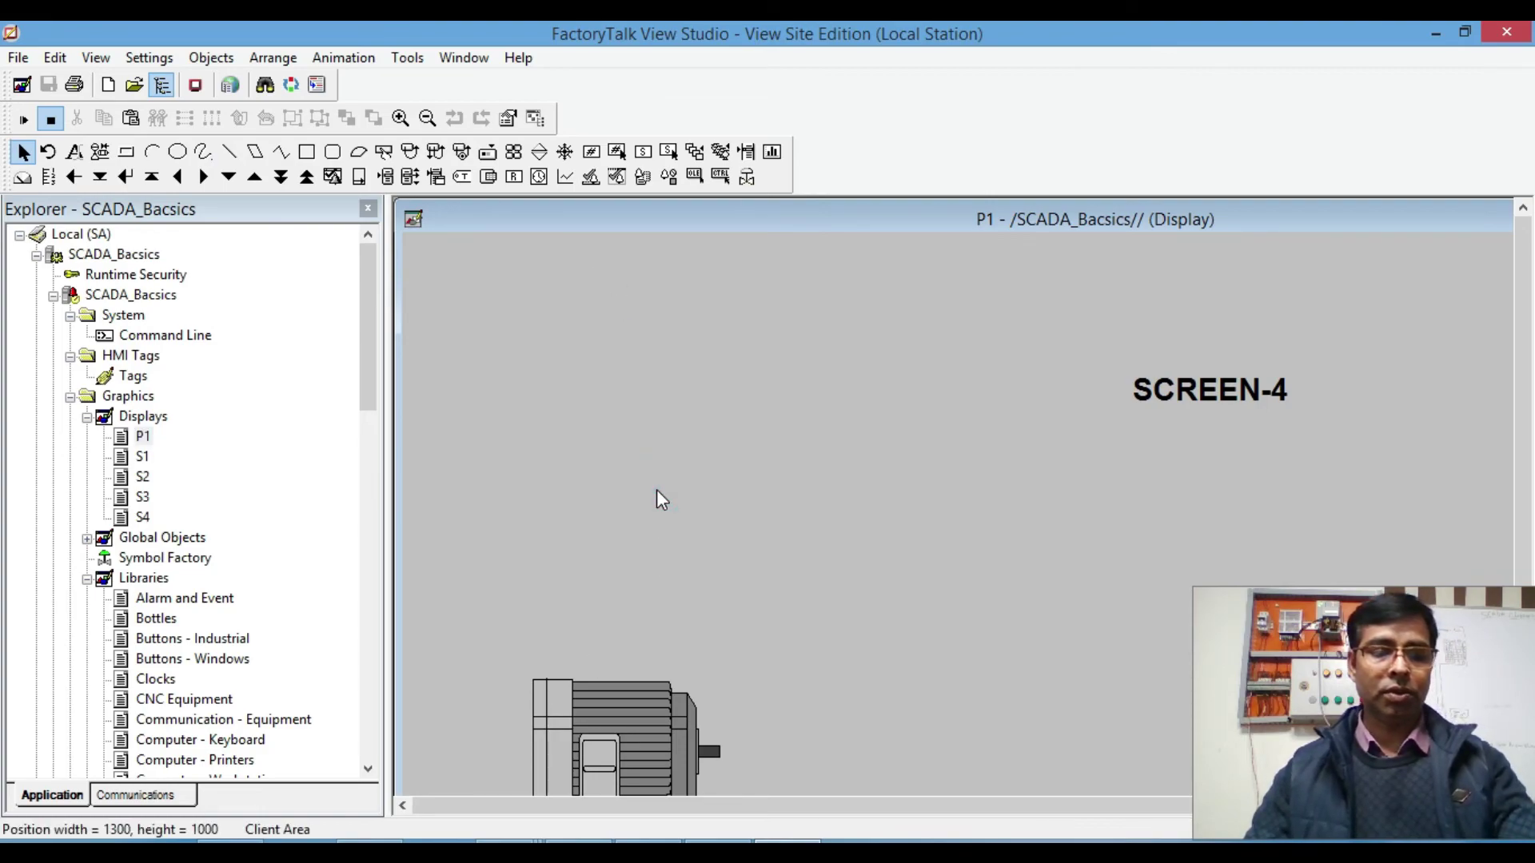
pyautogui.hotkey('ctrl', 'a')
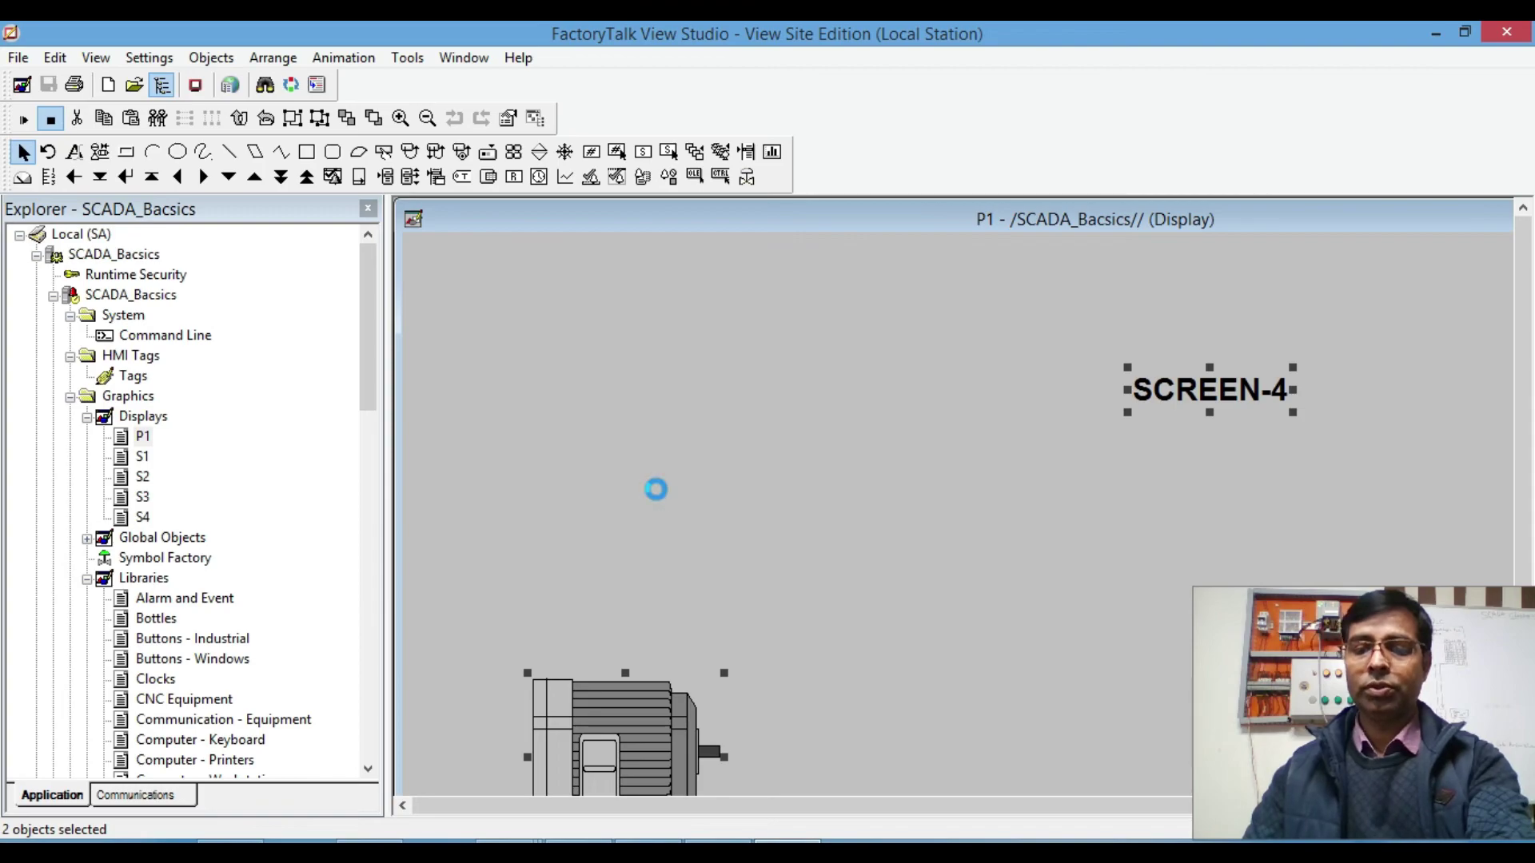
pyautogui.press('Delete')
# Step: Set the P1 display size to 300 pixels wide and 300 pixels high in its display settings
pyautogui.rightClick(576, 356)
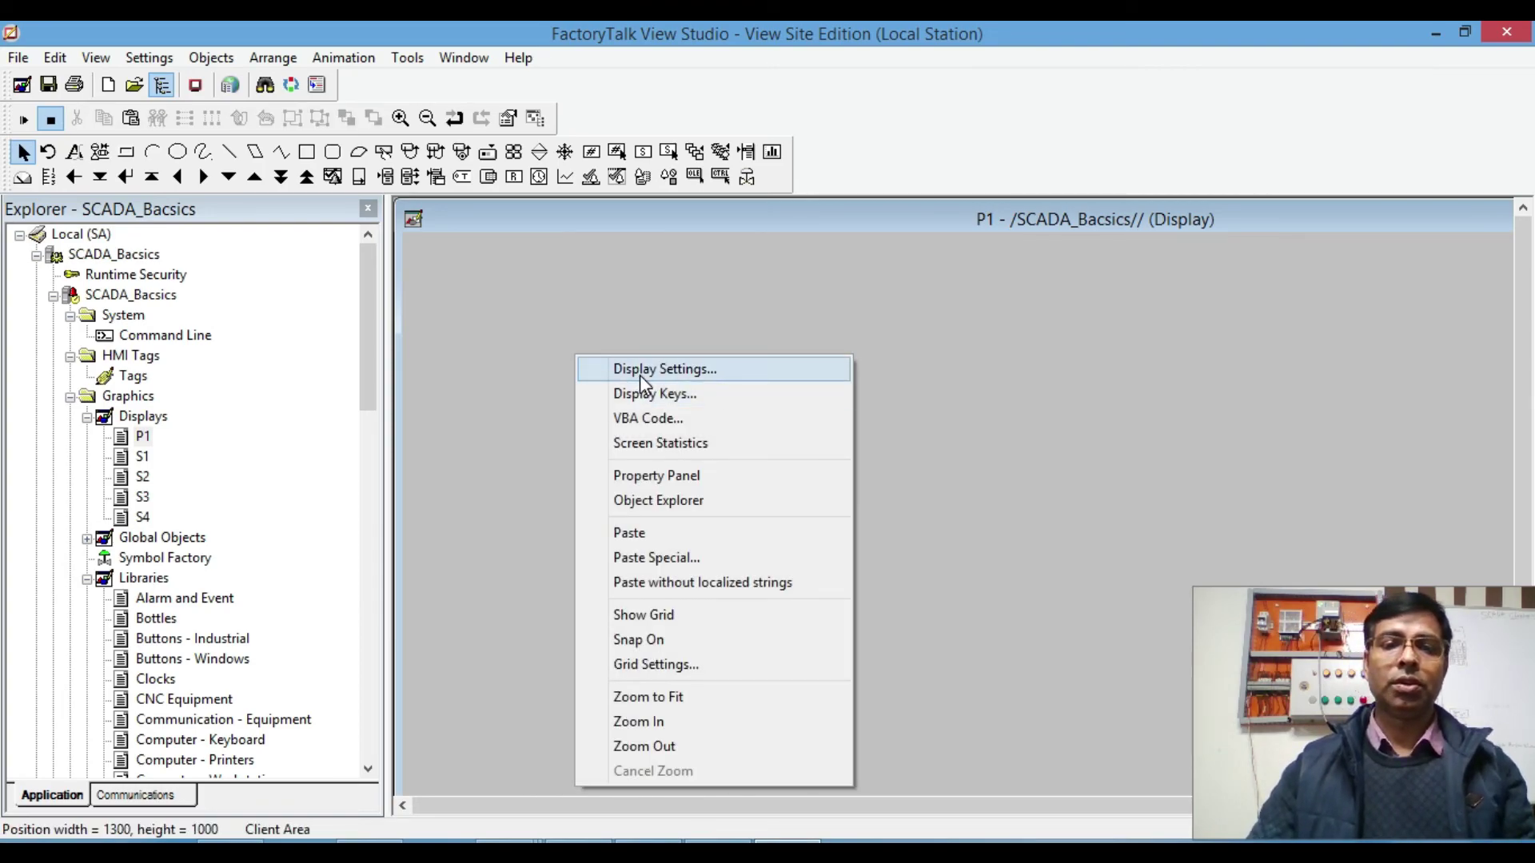
pyautogui.click(640, 370)
pyautogui.doubleClick(883, 261)
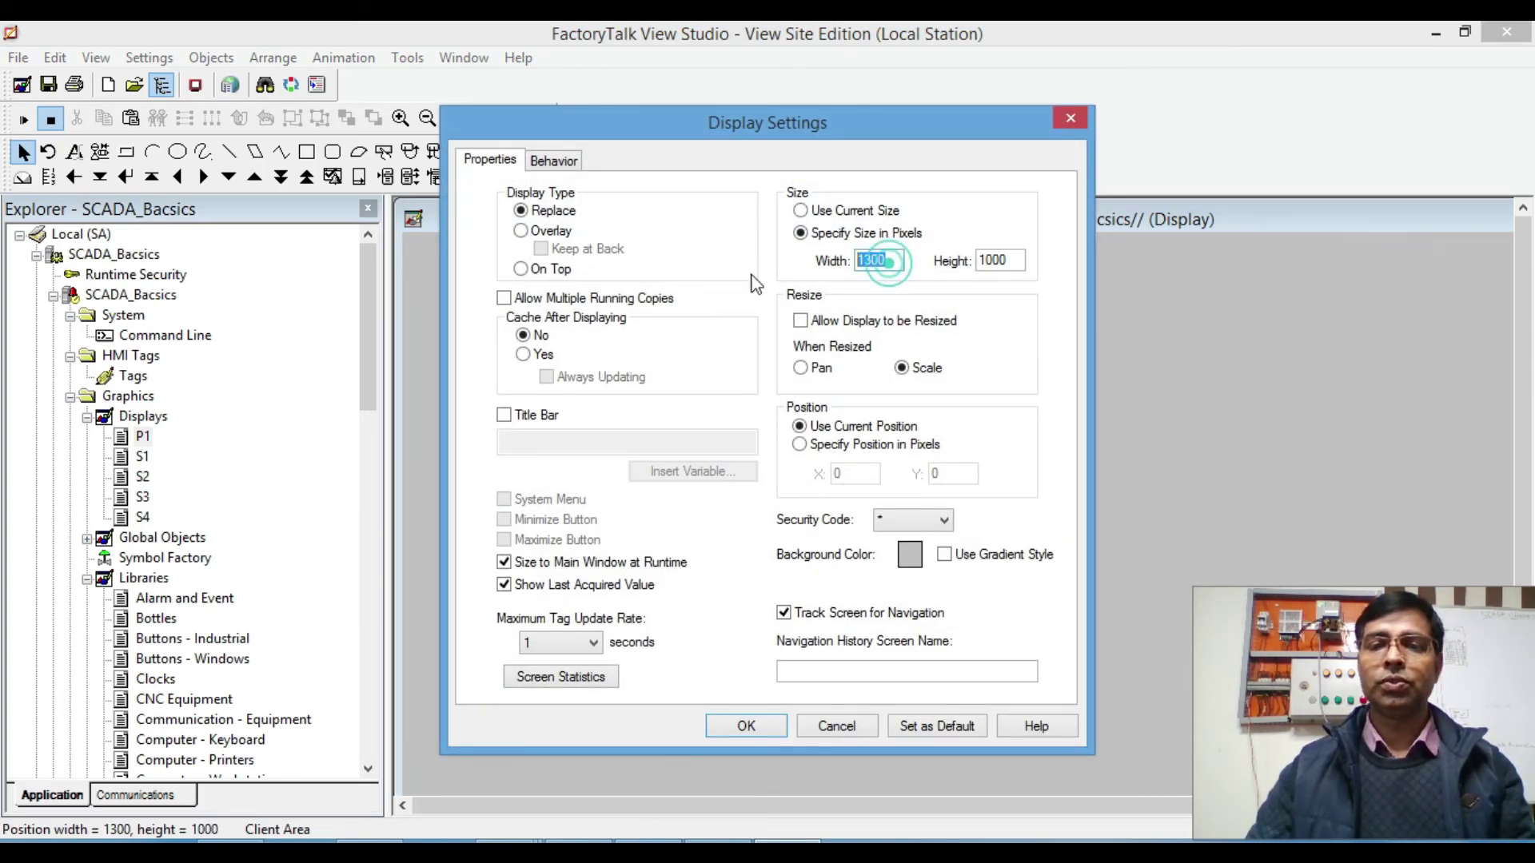
pyautogui.write('3000')
pyautogui.press('BackSpace')
pyautogui.doubleClick(1015, 260)
pyautogui.write('300')
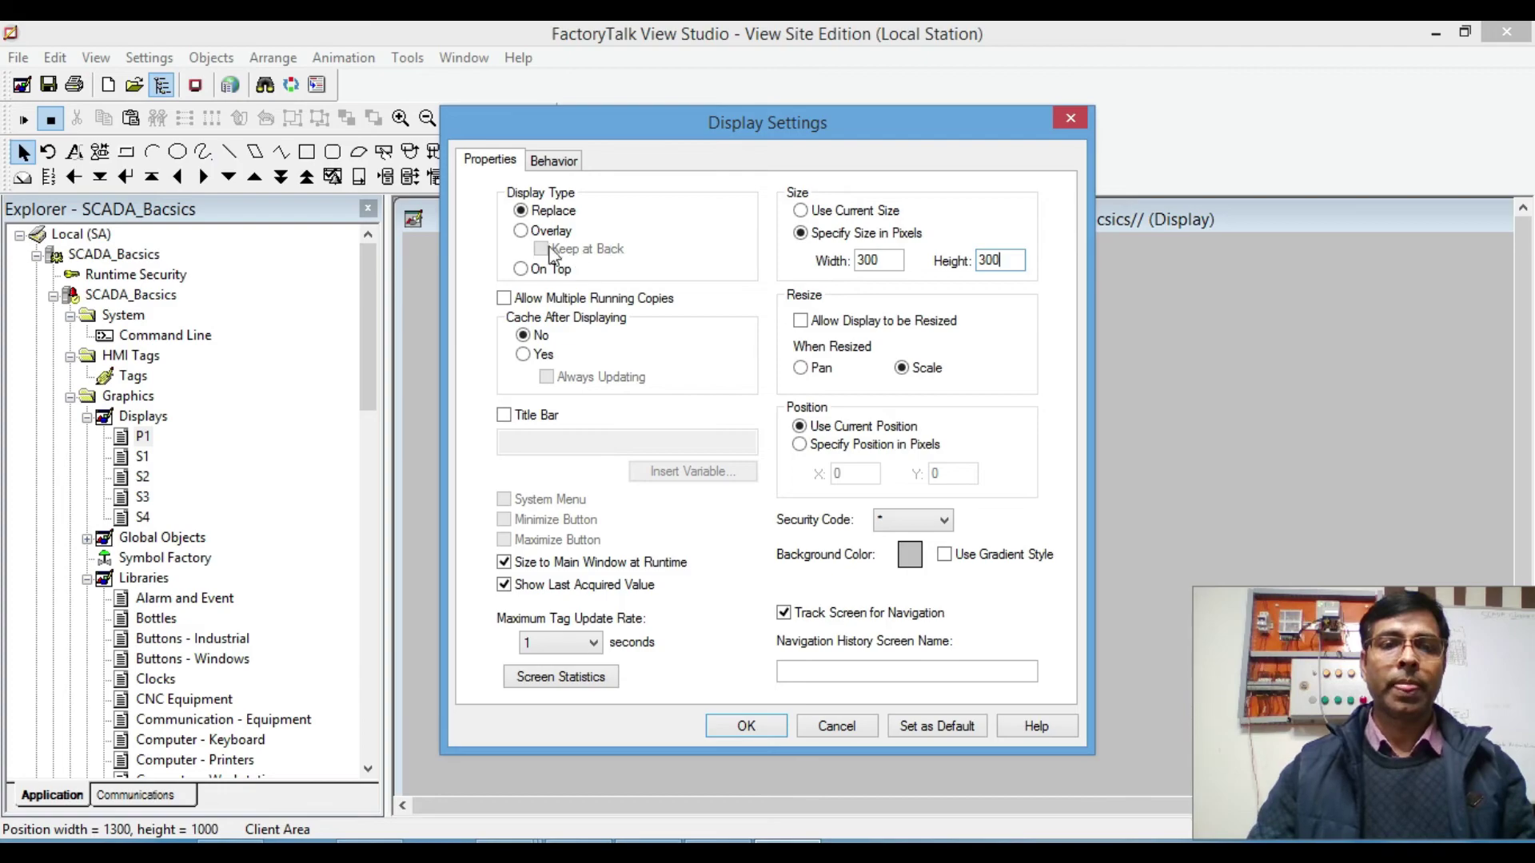
# Step: Make P1 an On Top display with a title bar and system menu, without sizing to the main window at runtime
pyautogui.click(529, 269)
pyautogui.click(505, 563)
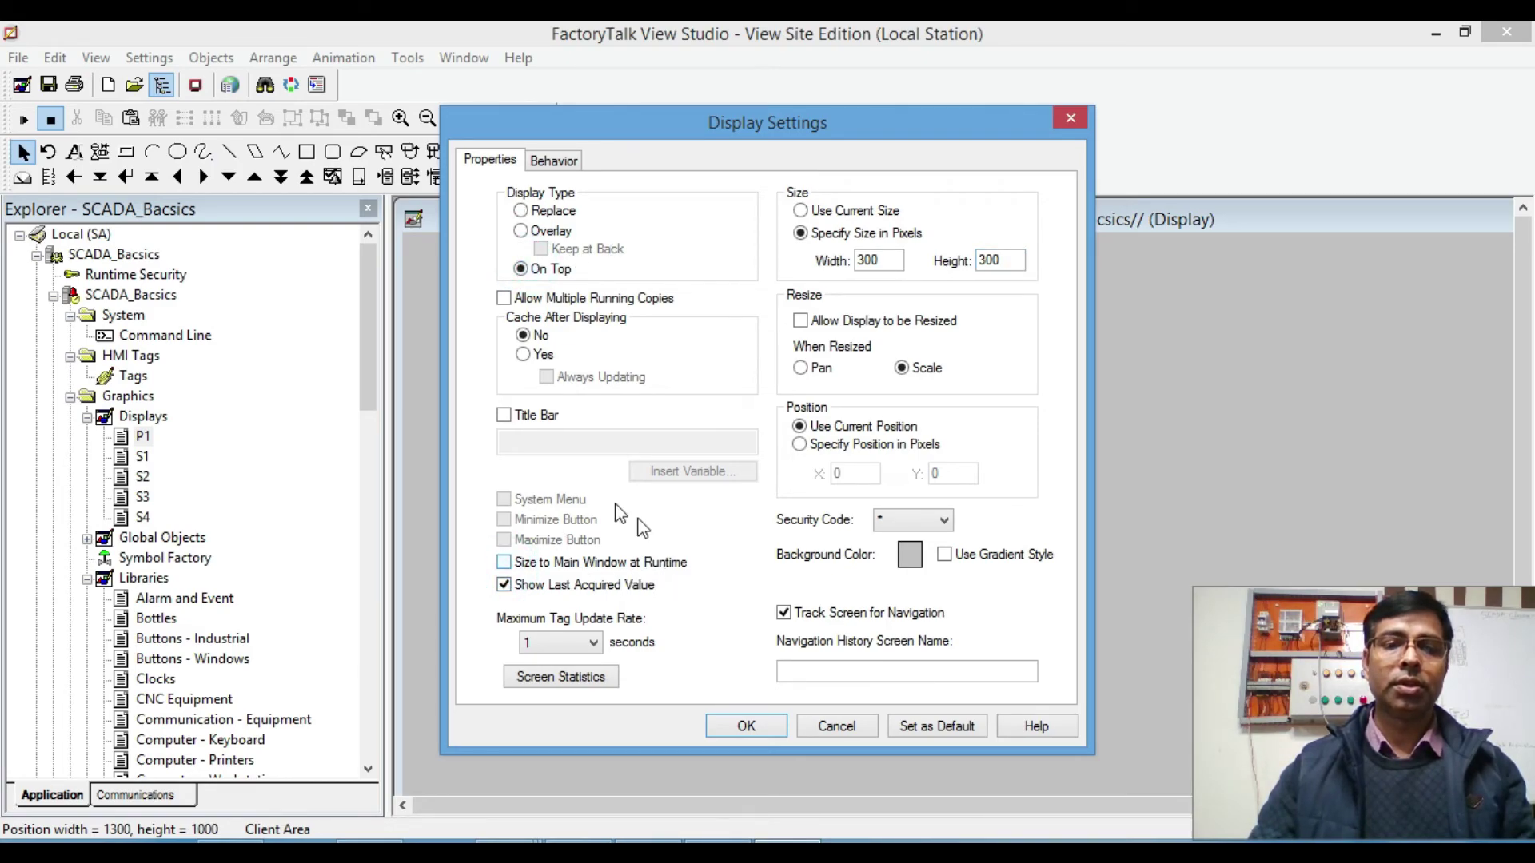
pyautogui.click(504, 416)
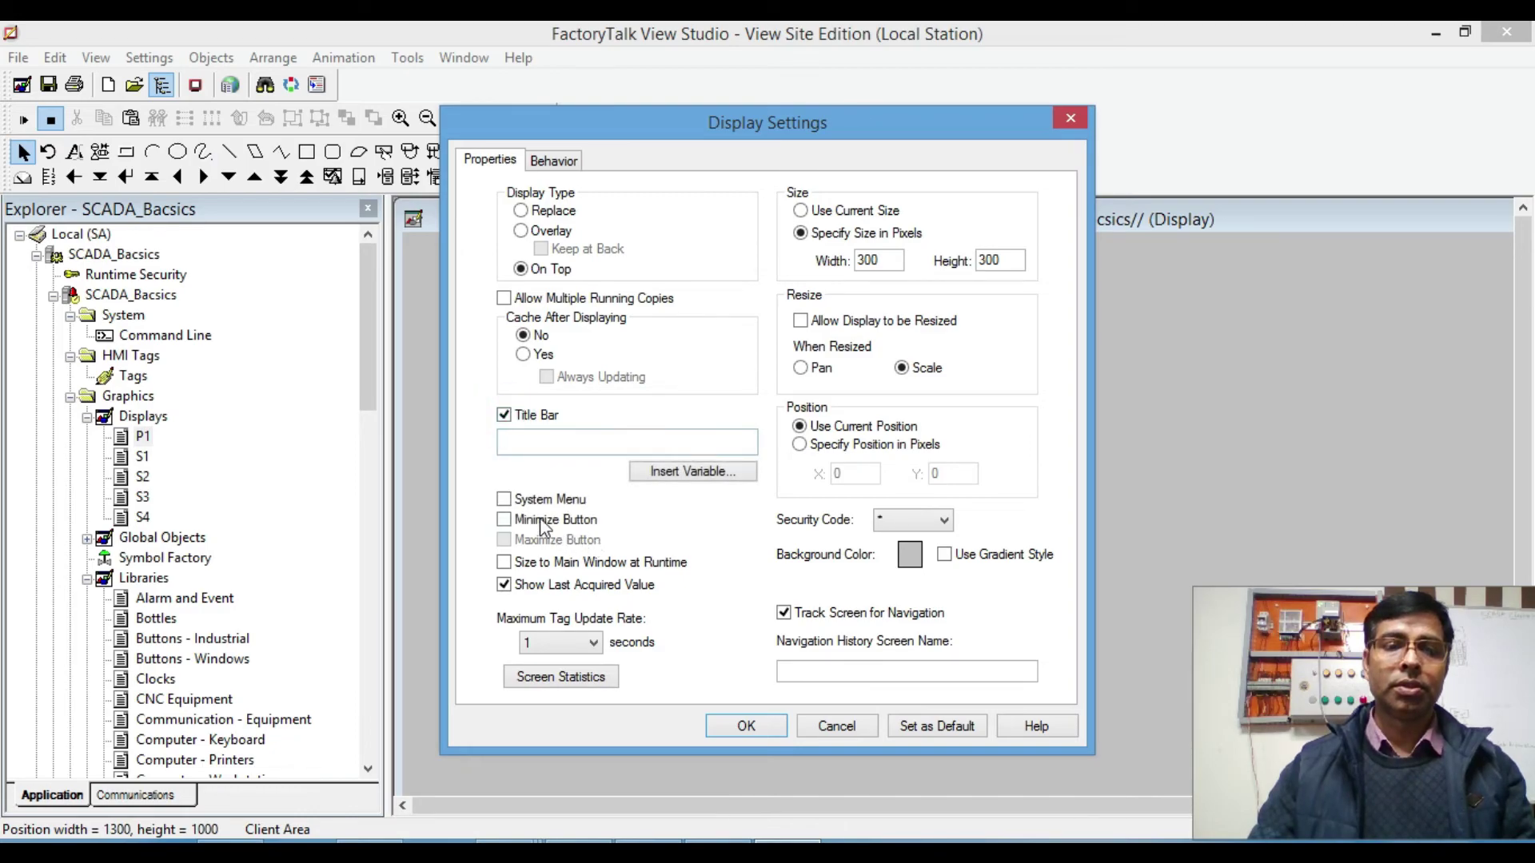
pyautogui.click(505, 499)
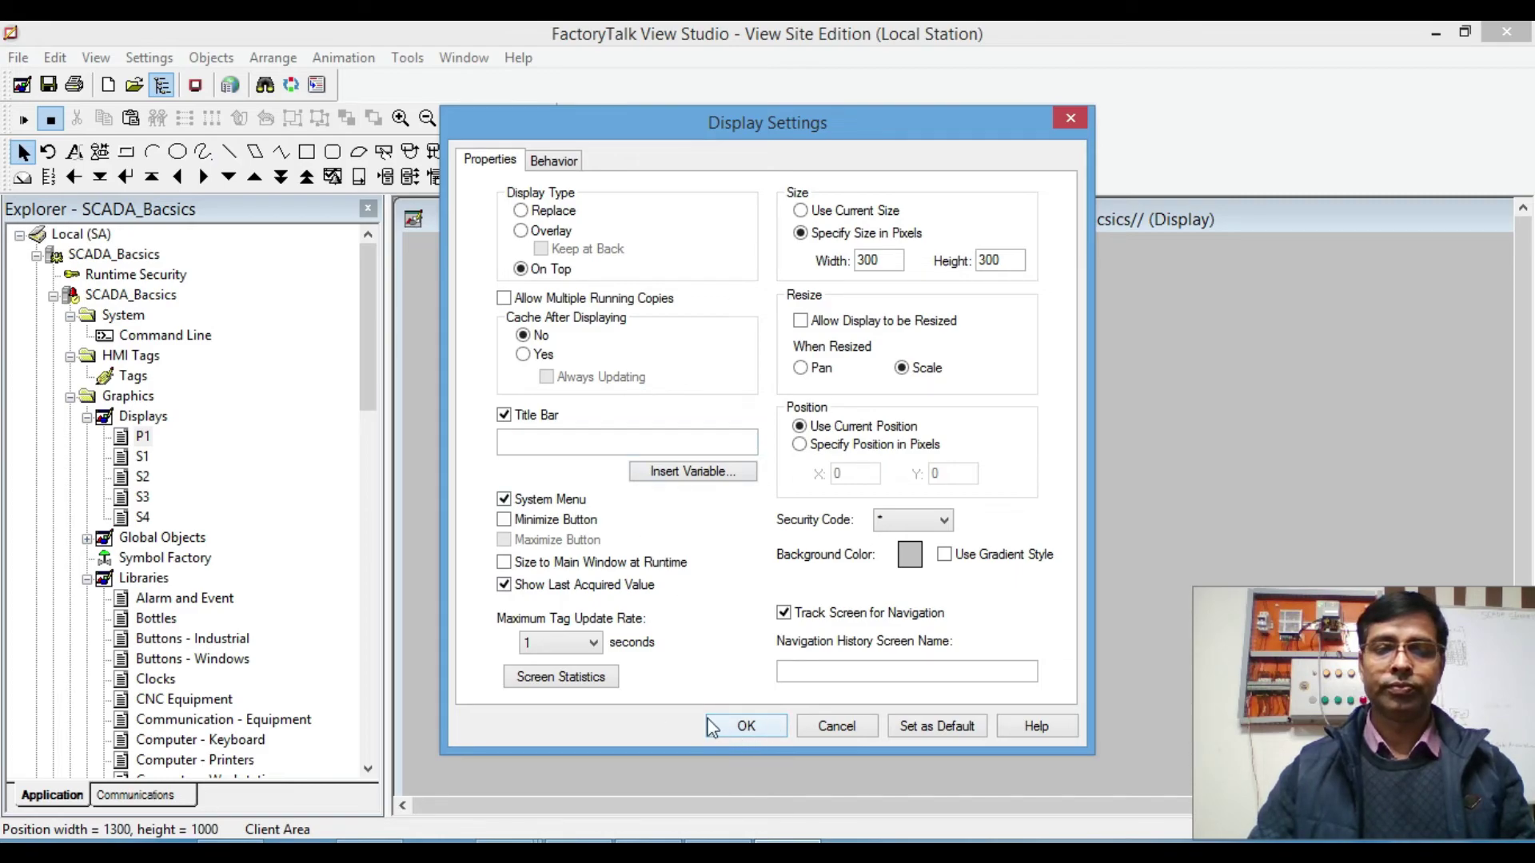
pyautogui.click(751, 727)
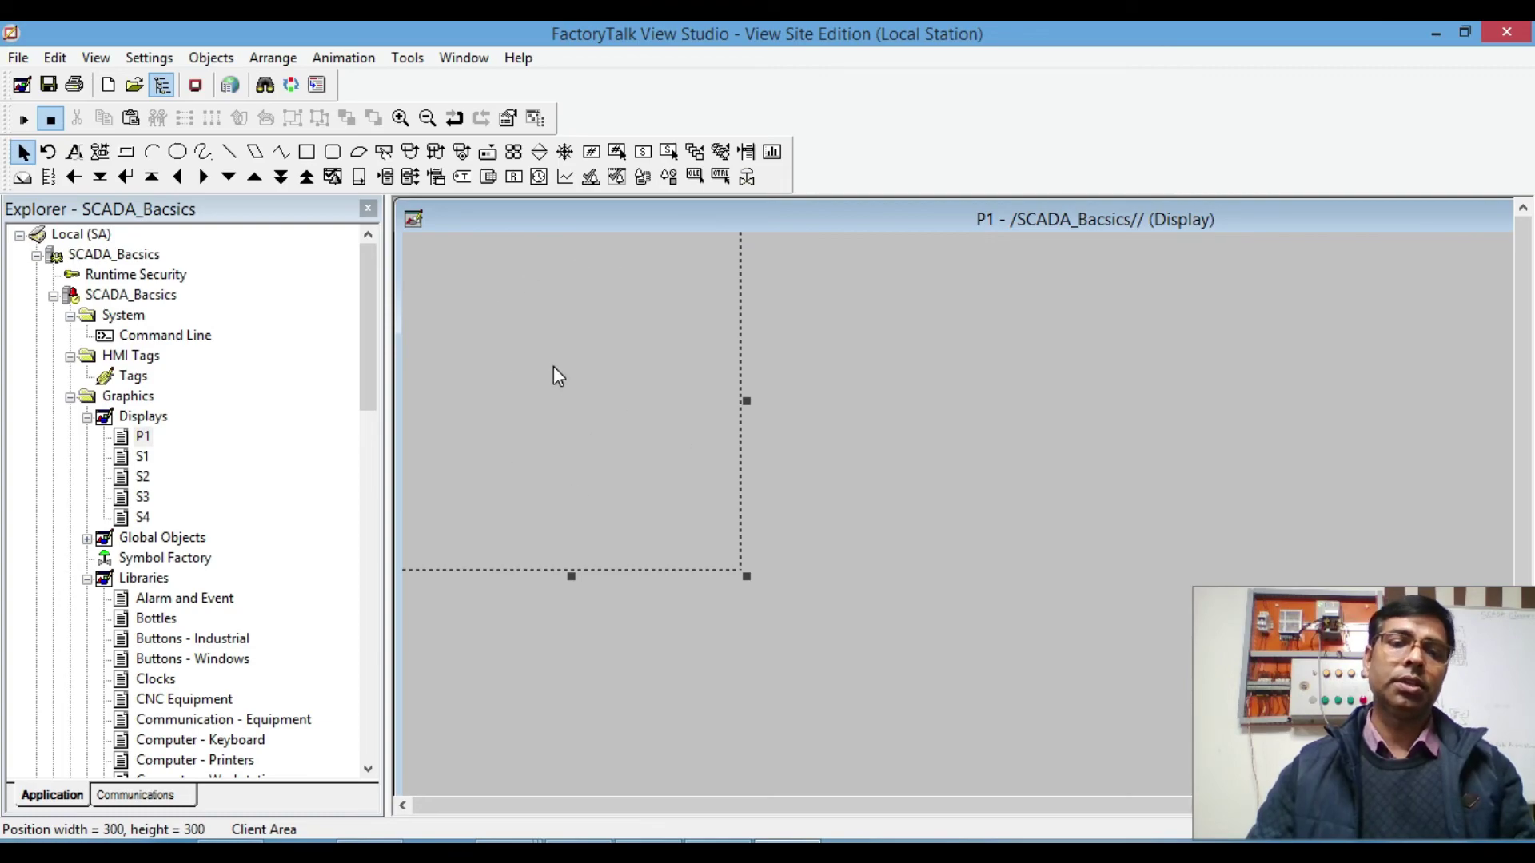
# Step: Change the P1 display's background color to dark gray
pyautogui.rightClick(640, 274)
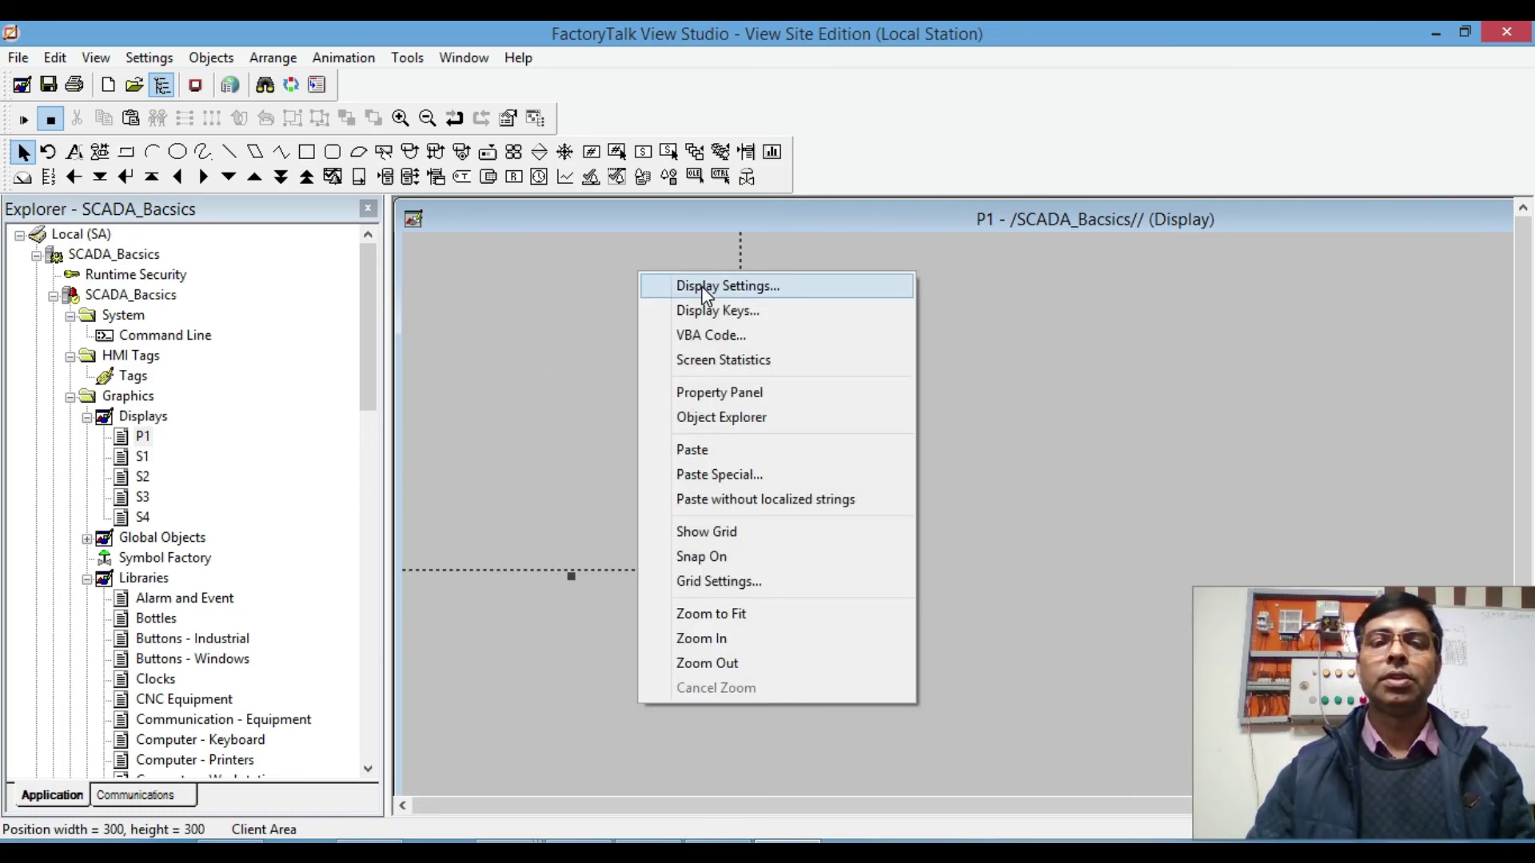
pyautogui.click(719, 285)
pyautogui.click(911, 554)
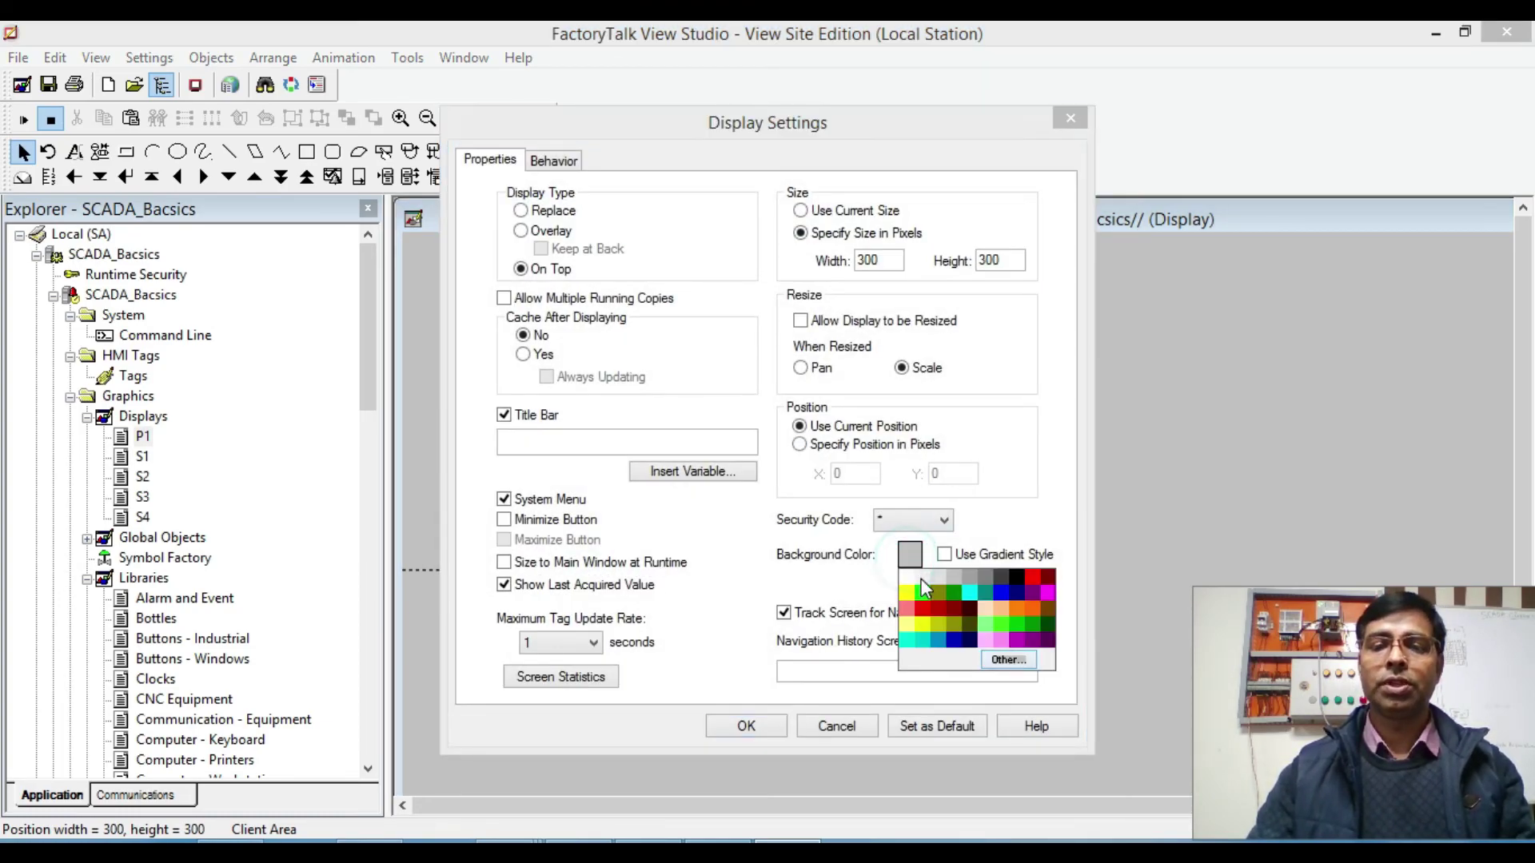
pyautogui.click(1001, 578)
pyautogui.click(758, 723)
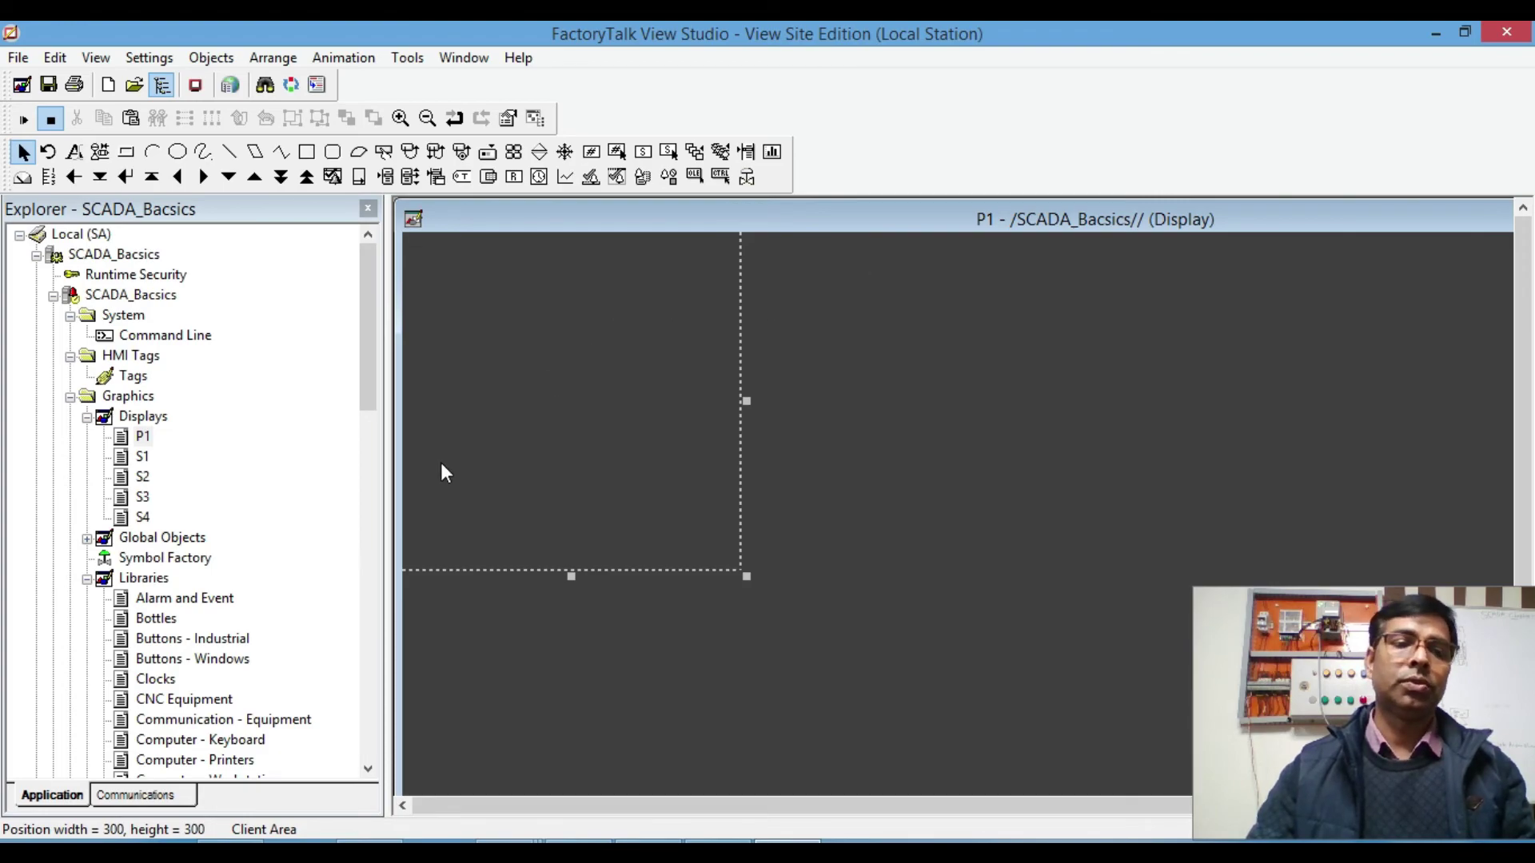
# Step: Draw a button about 74 by 42 pixels on the P1 display and set its action to "Set tag to 1"
pyautogui.click(384, 153)
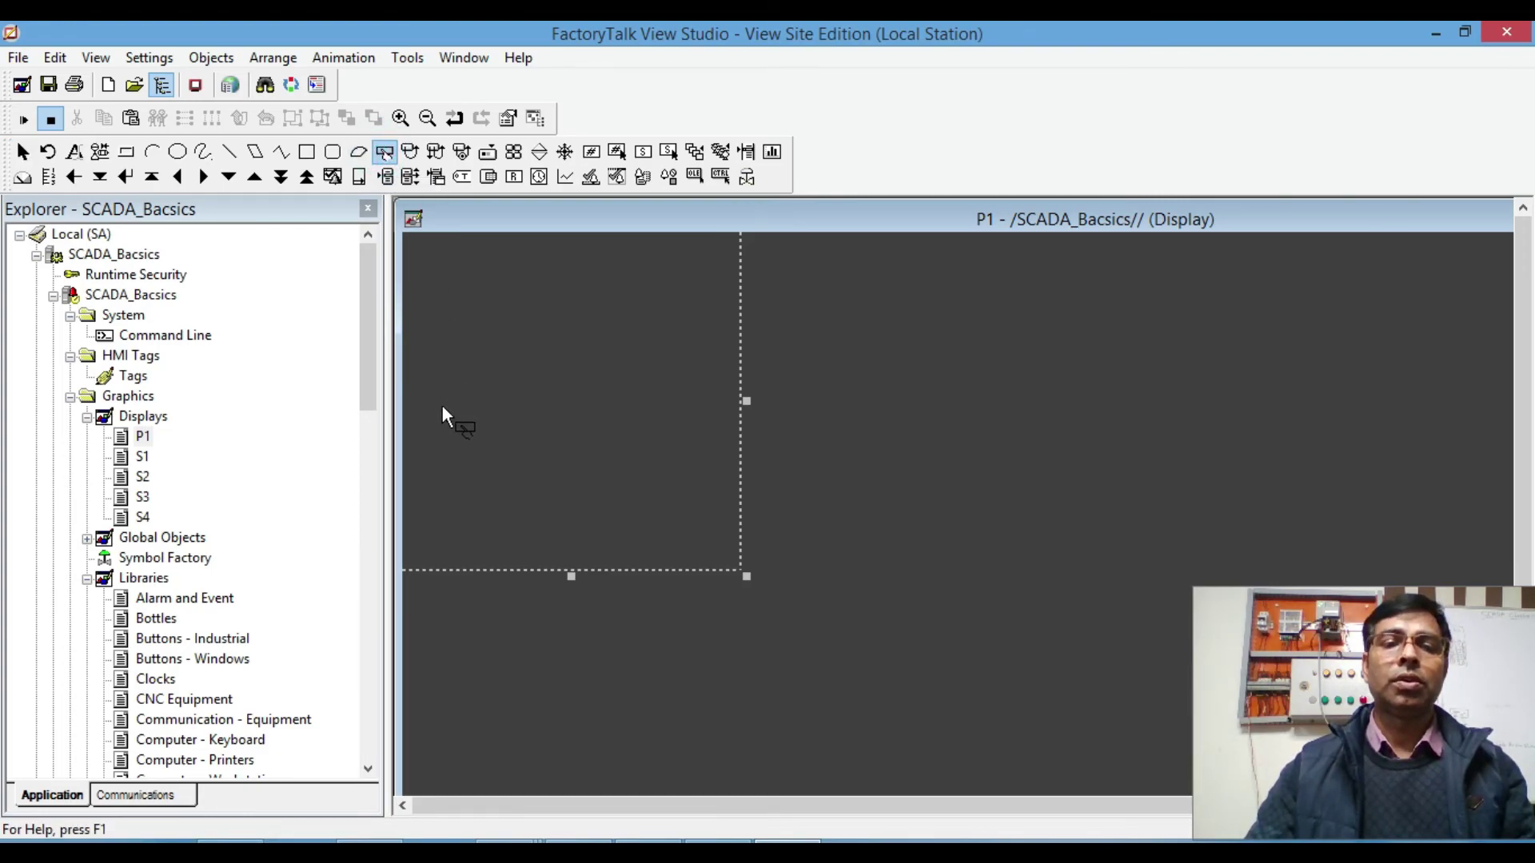
pyautogui.moveTo(429, 400); pyautogui.dragTo(512, 445)
pyautogui.click(596, 179)
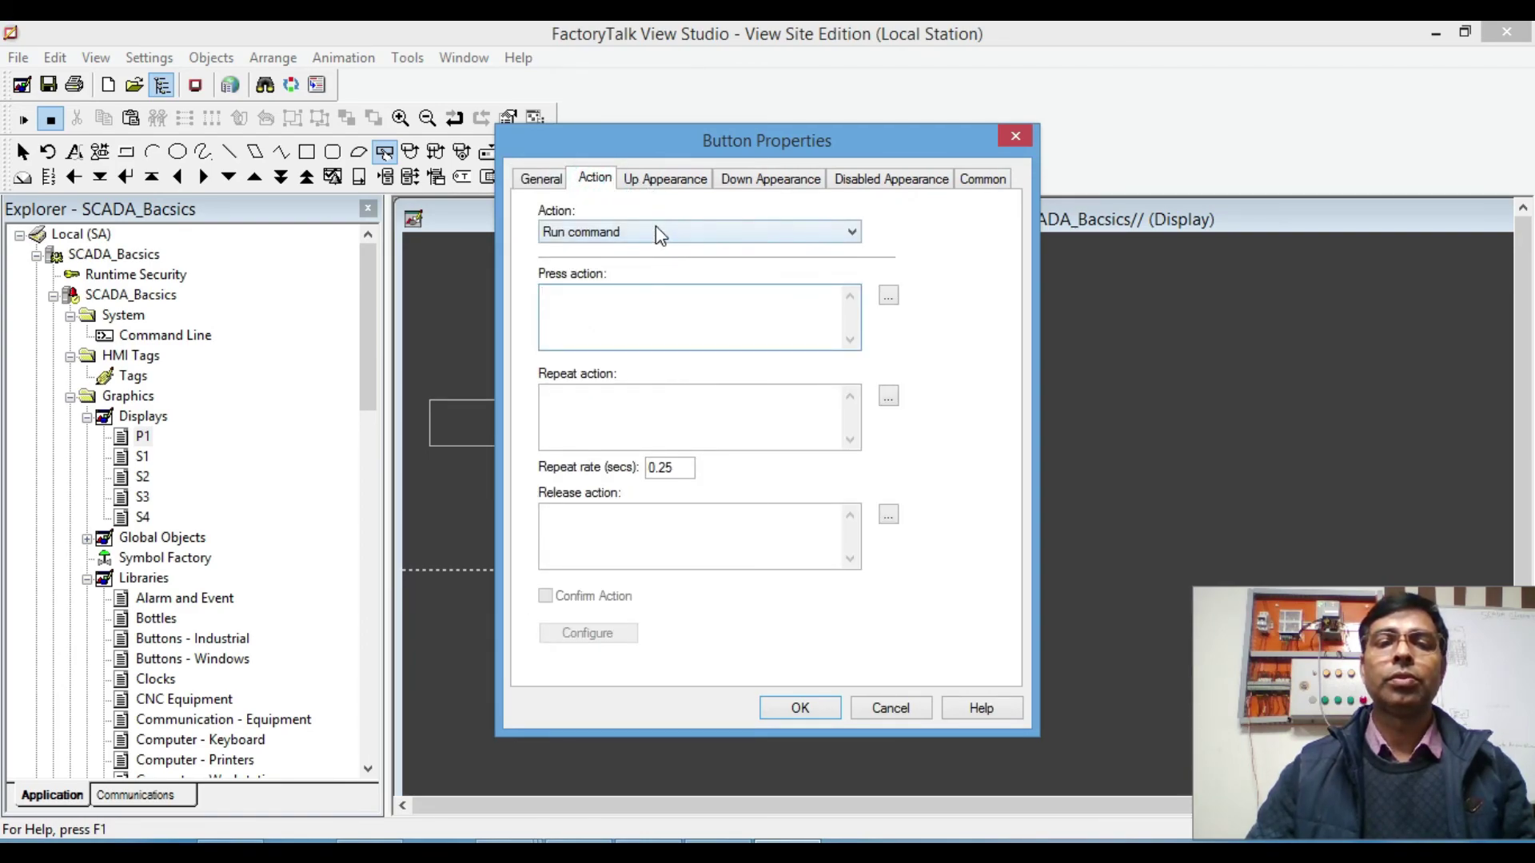
pyautogui.click(623, 231)
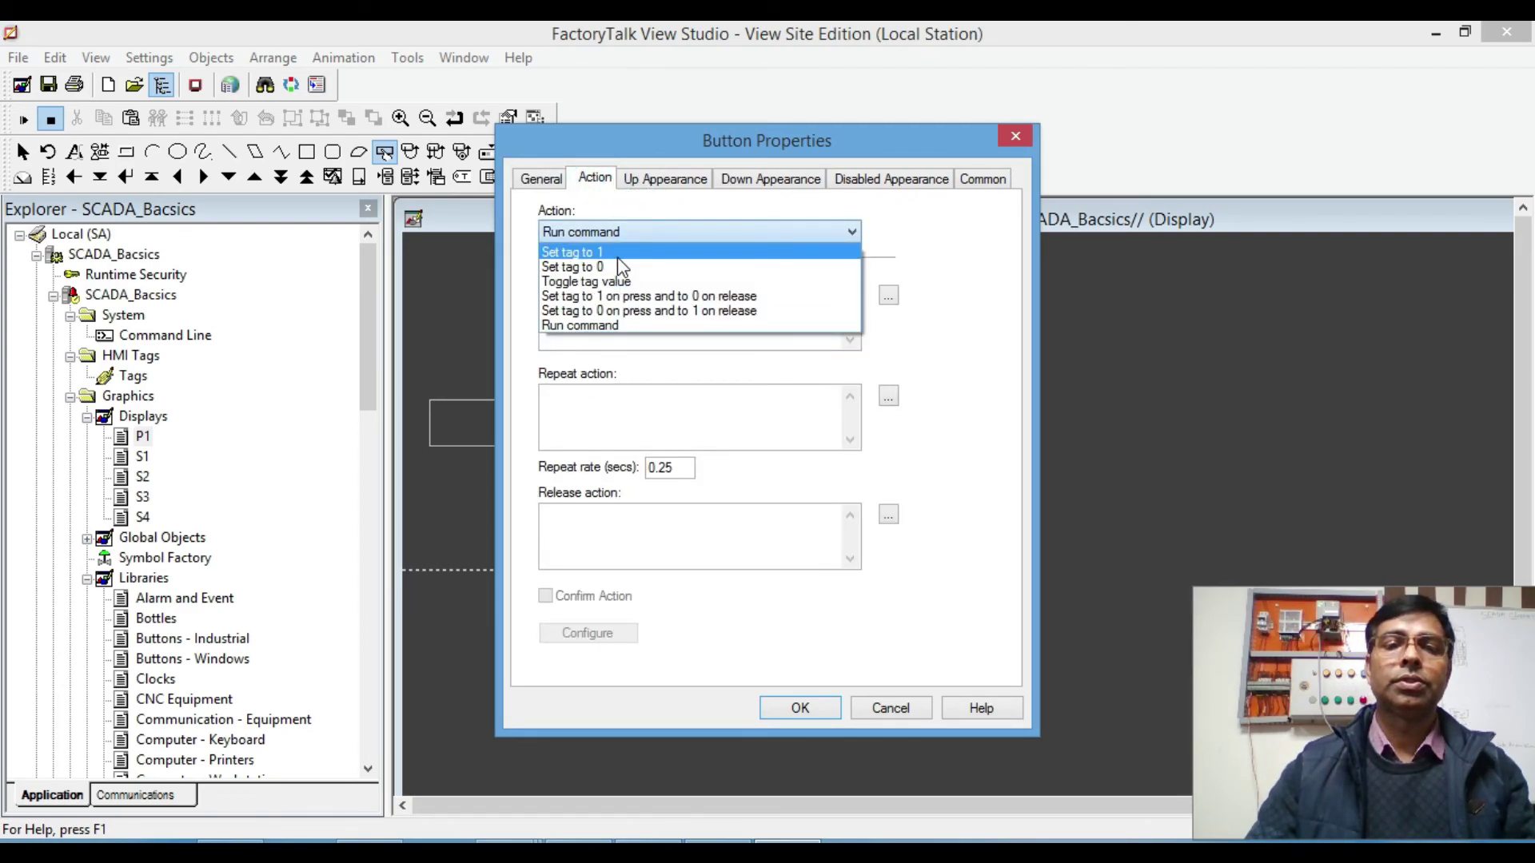
pyautogui.click(593, 253)
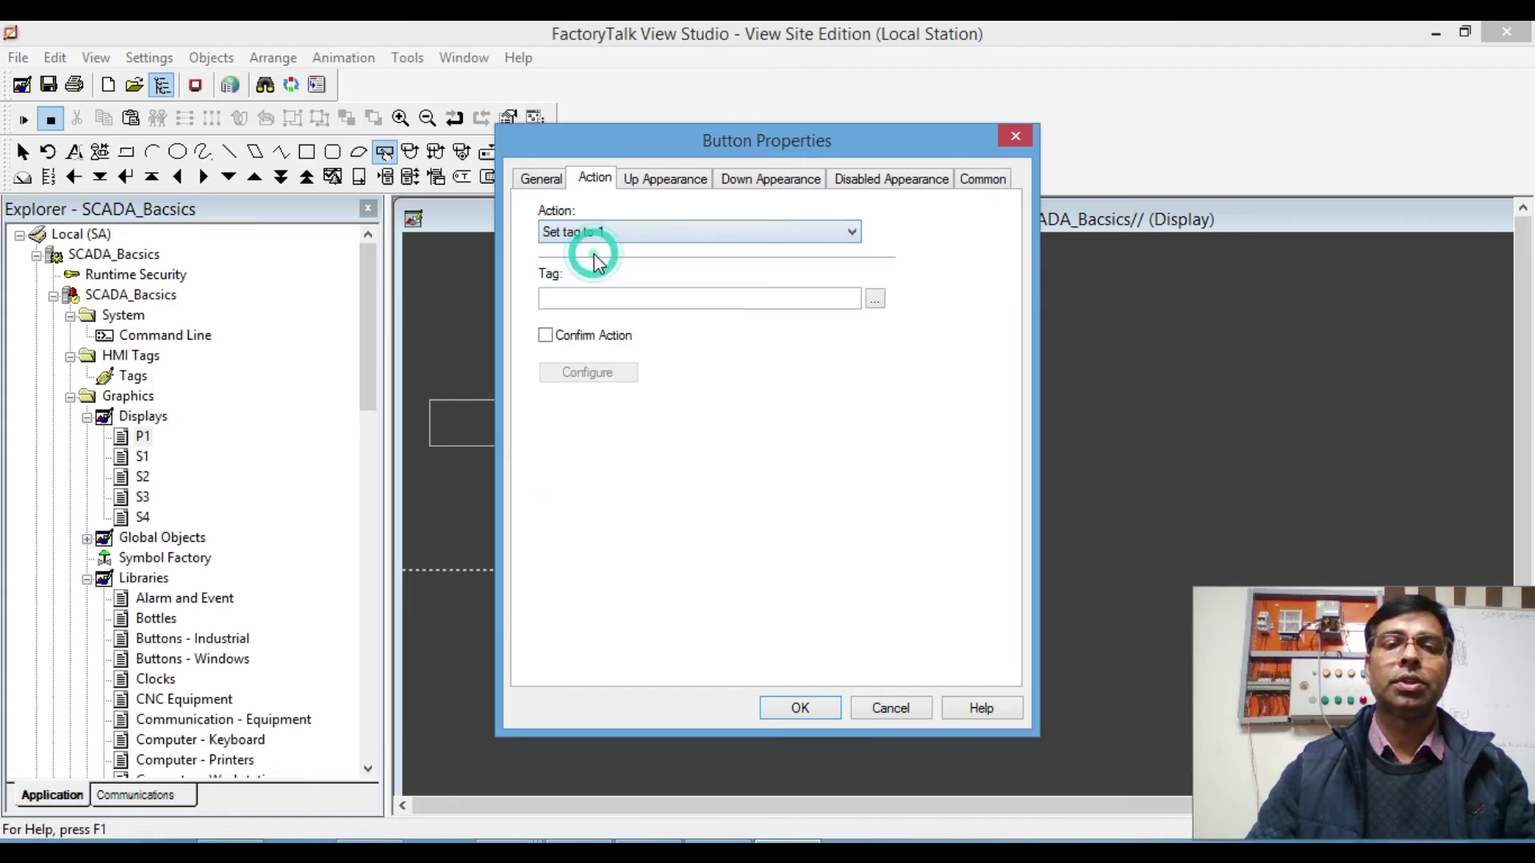
# Step: Assign the LR tag from the L18ER Online folder to the new button and accept its properties
pyautogui.click(631, 306)
pyautogui.click(875, 299)
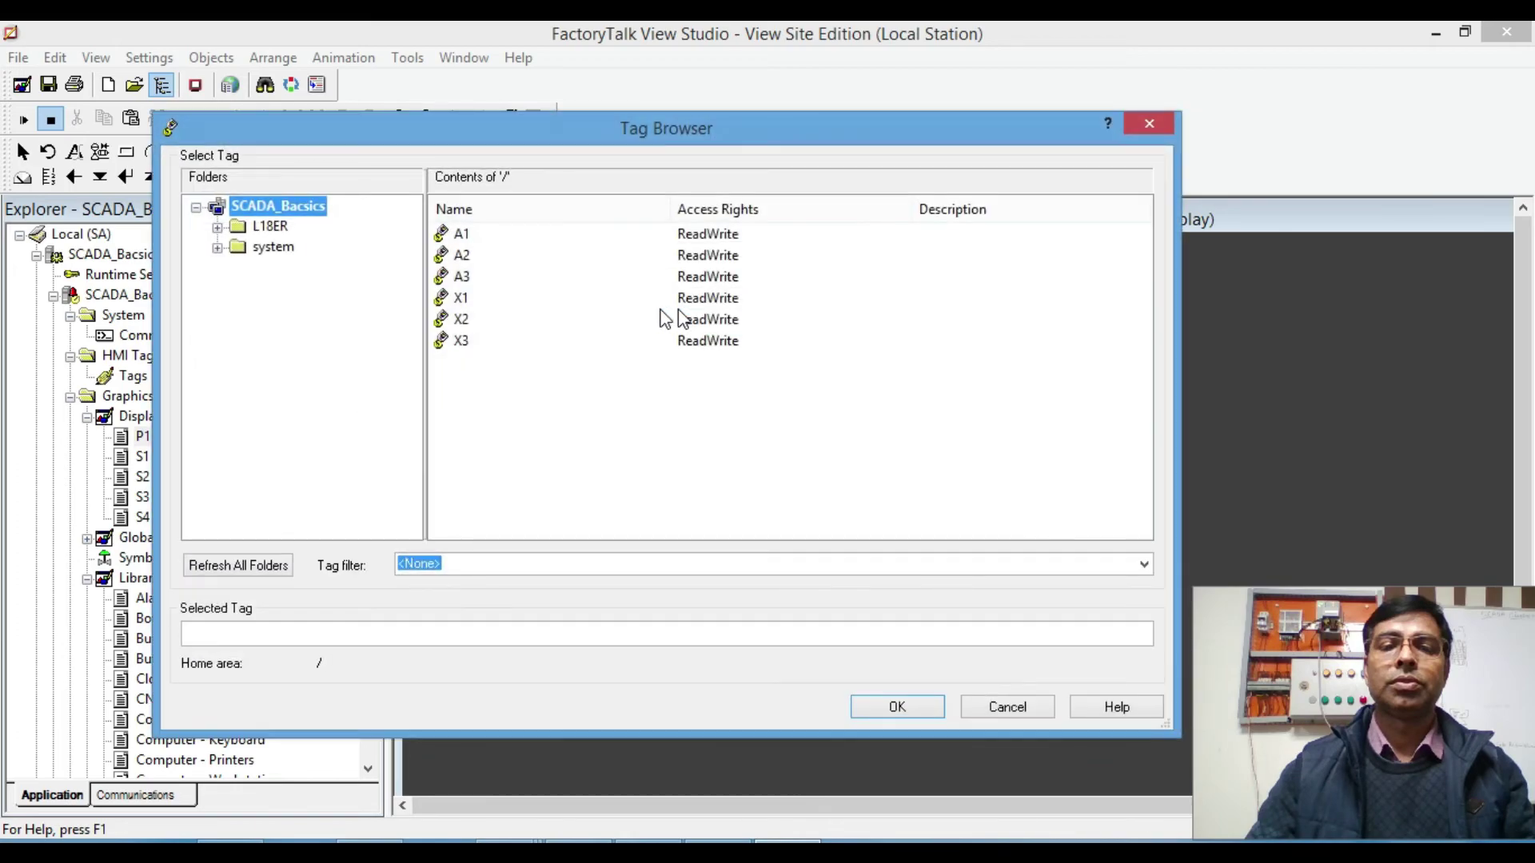
pyautogui.click(216, 227)
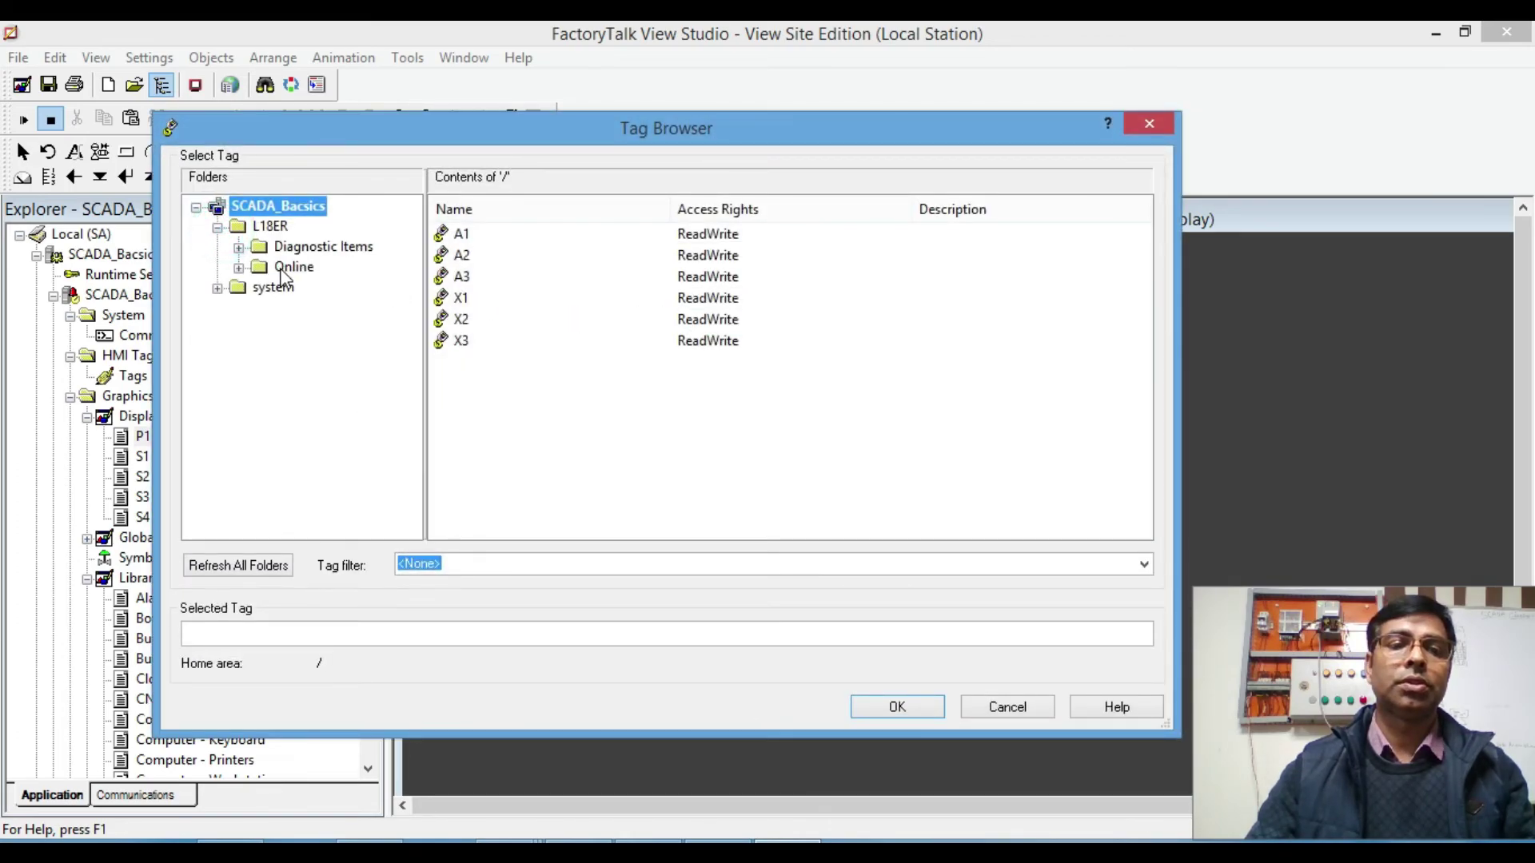
pyautogui.click(292, 267)
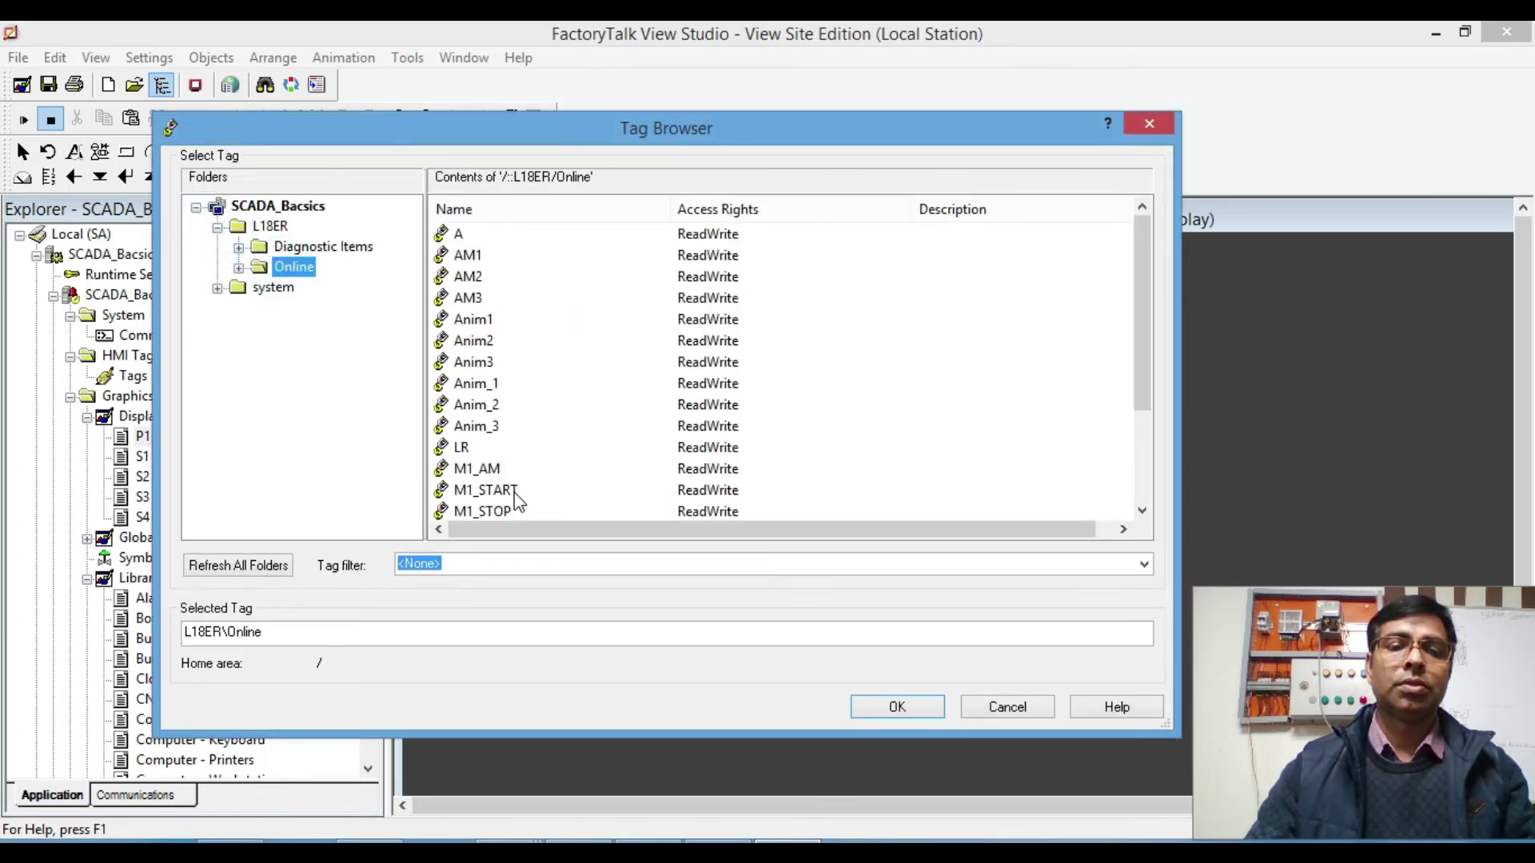
pyautogui.scroll(-2, 512, 504)
pyautogui.click(482, 339)
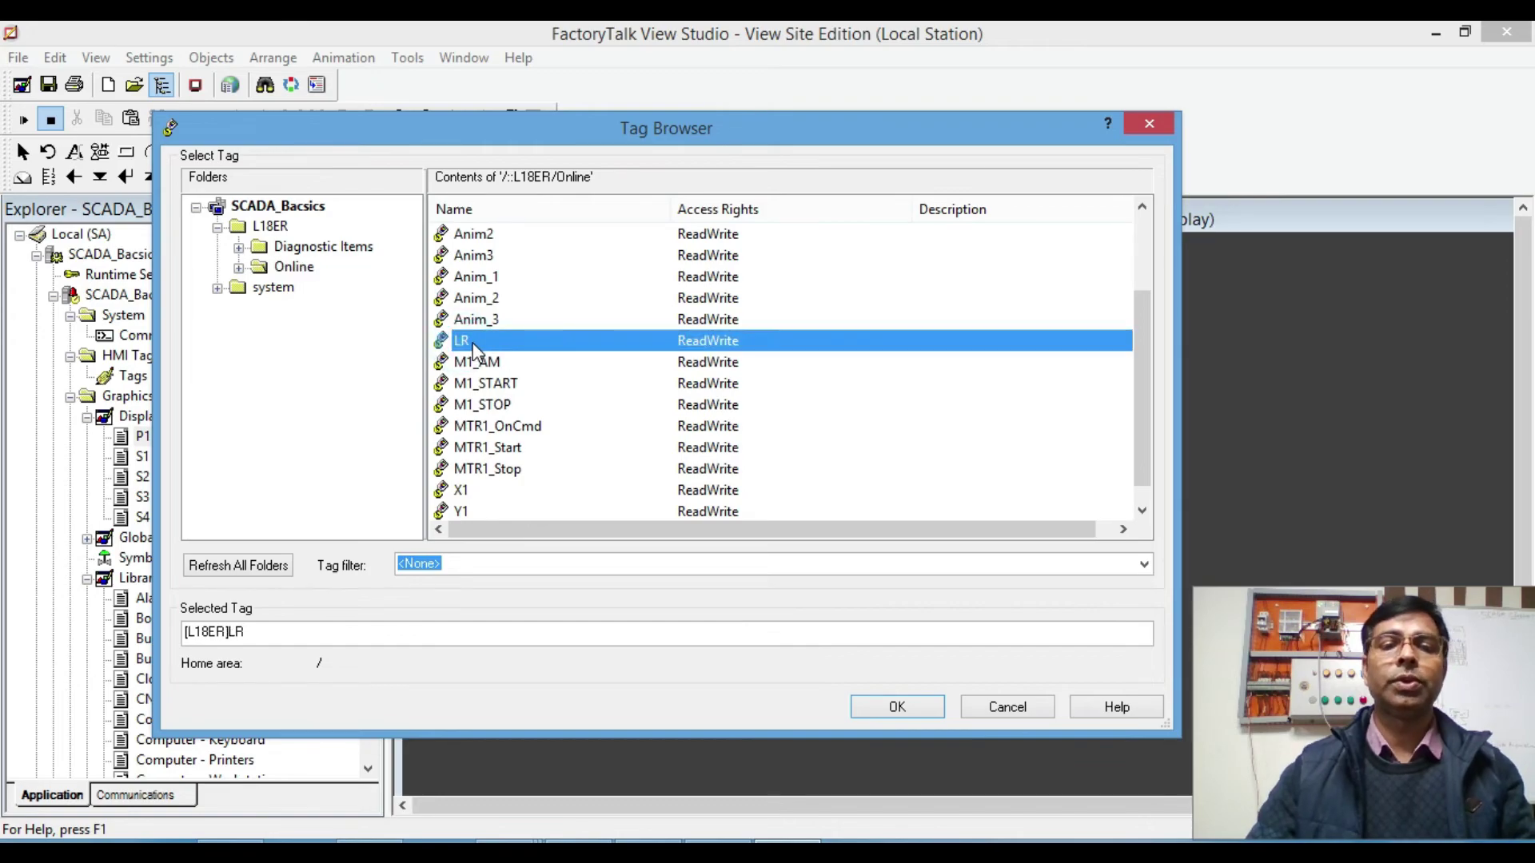
pyautogui.doubleClick(476, 344)
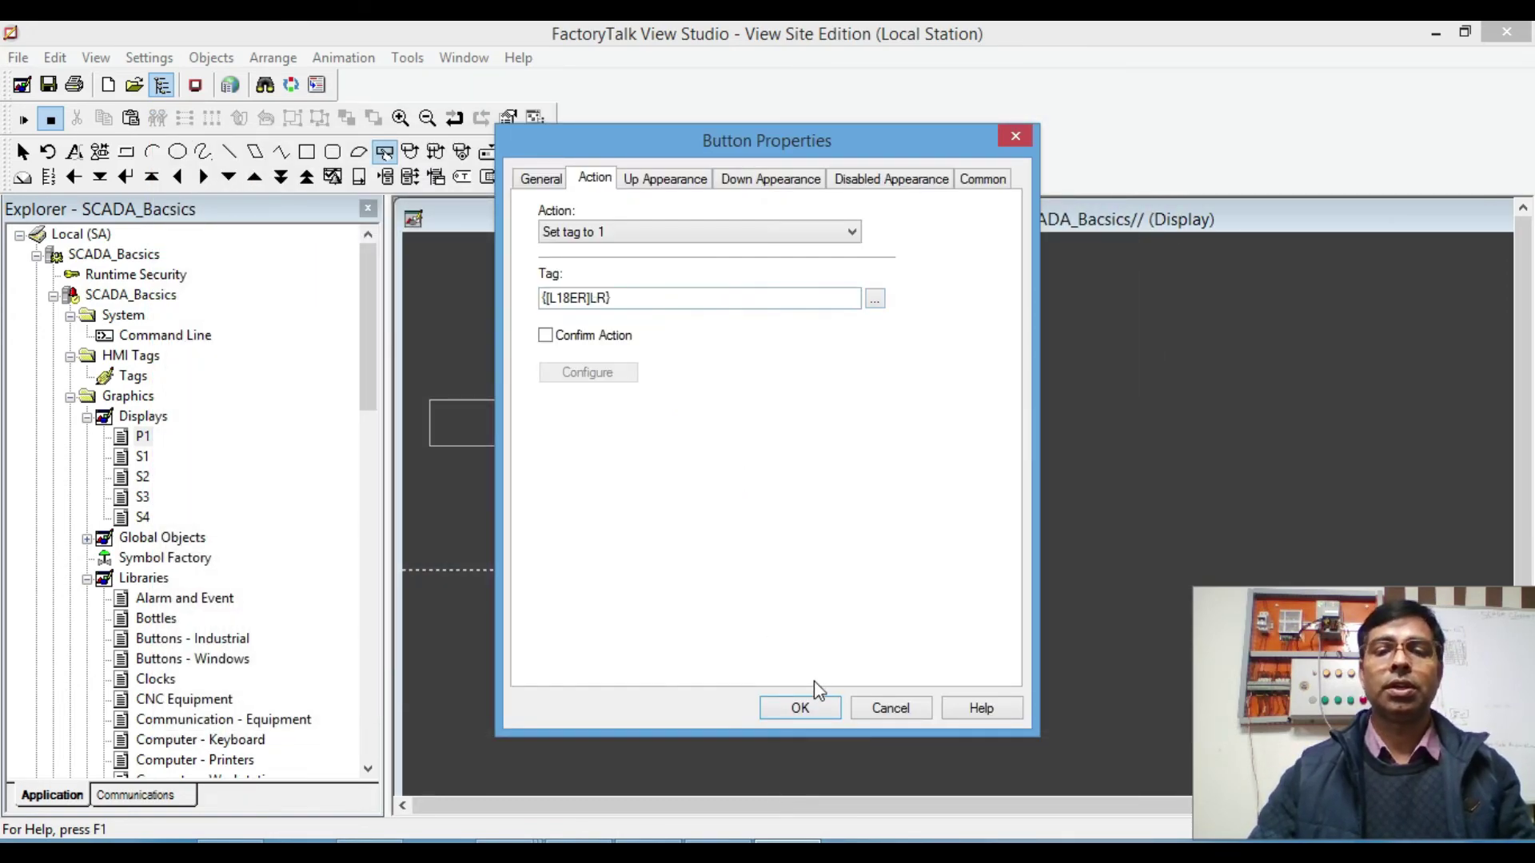
pyautogui.click(823, 712)
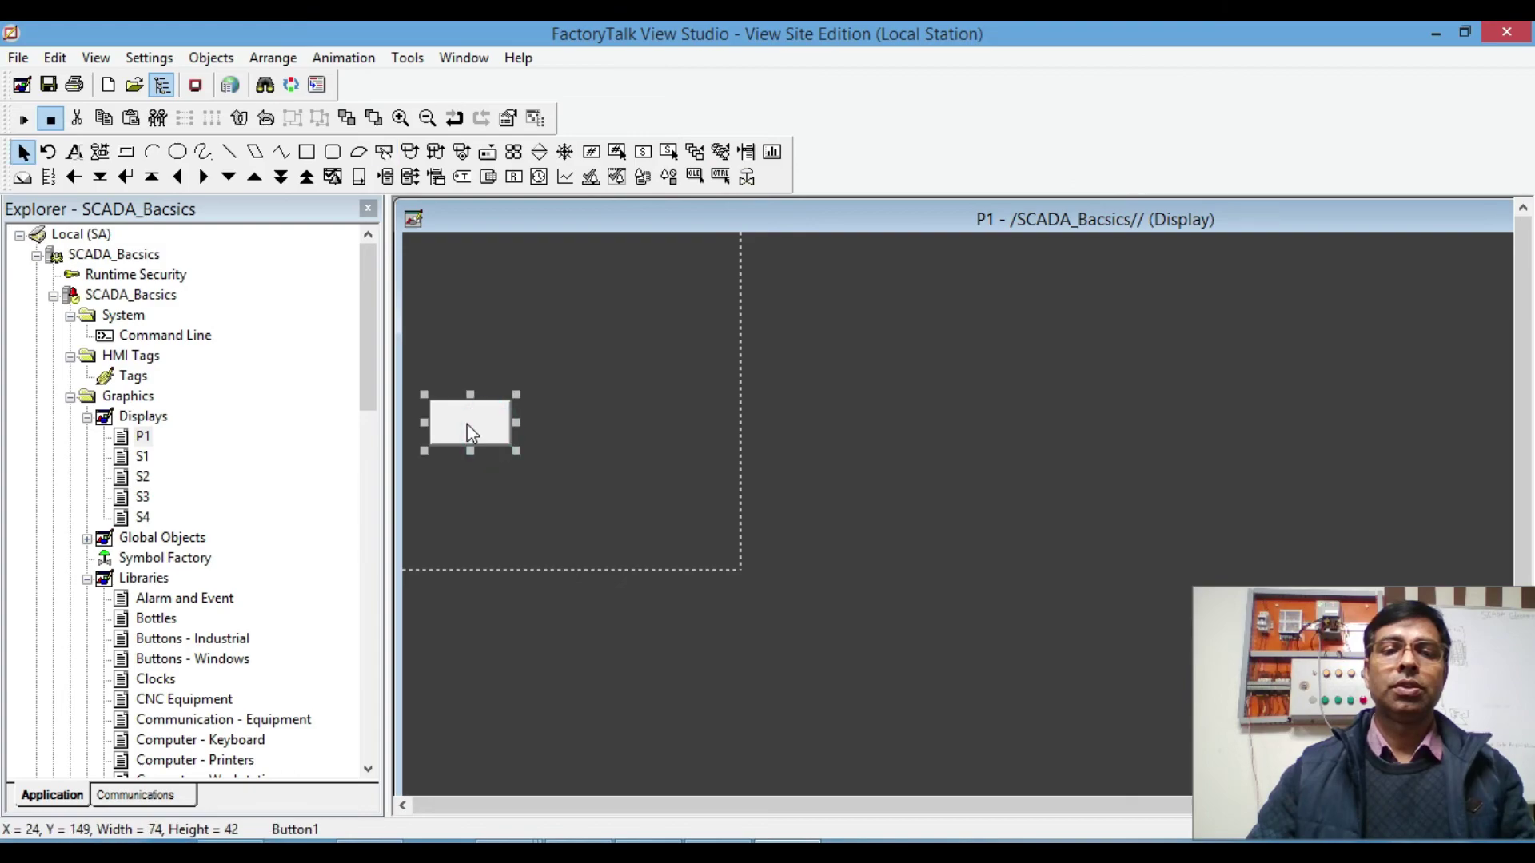
# Step: Give the new button the Raised style and the caption "Remote sel"
pyautogui.doubleClick(467, 424)
pyautogui.click(555, 384)
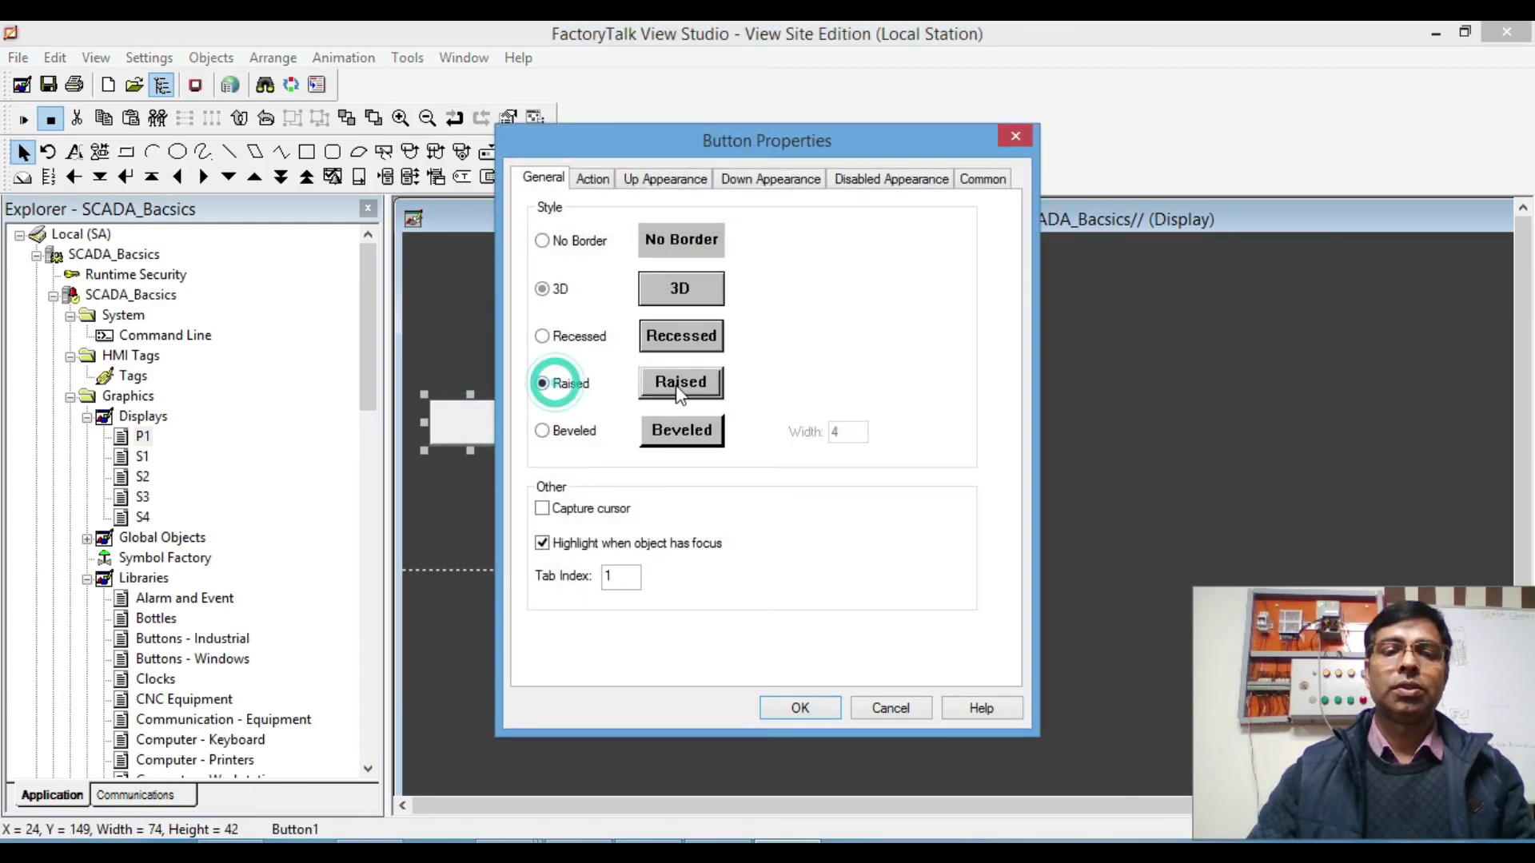
pyautogui.click(595, 176)
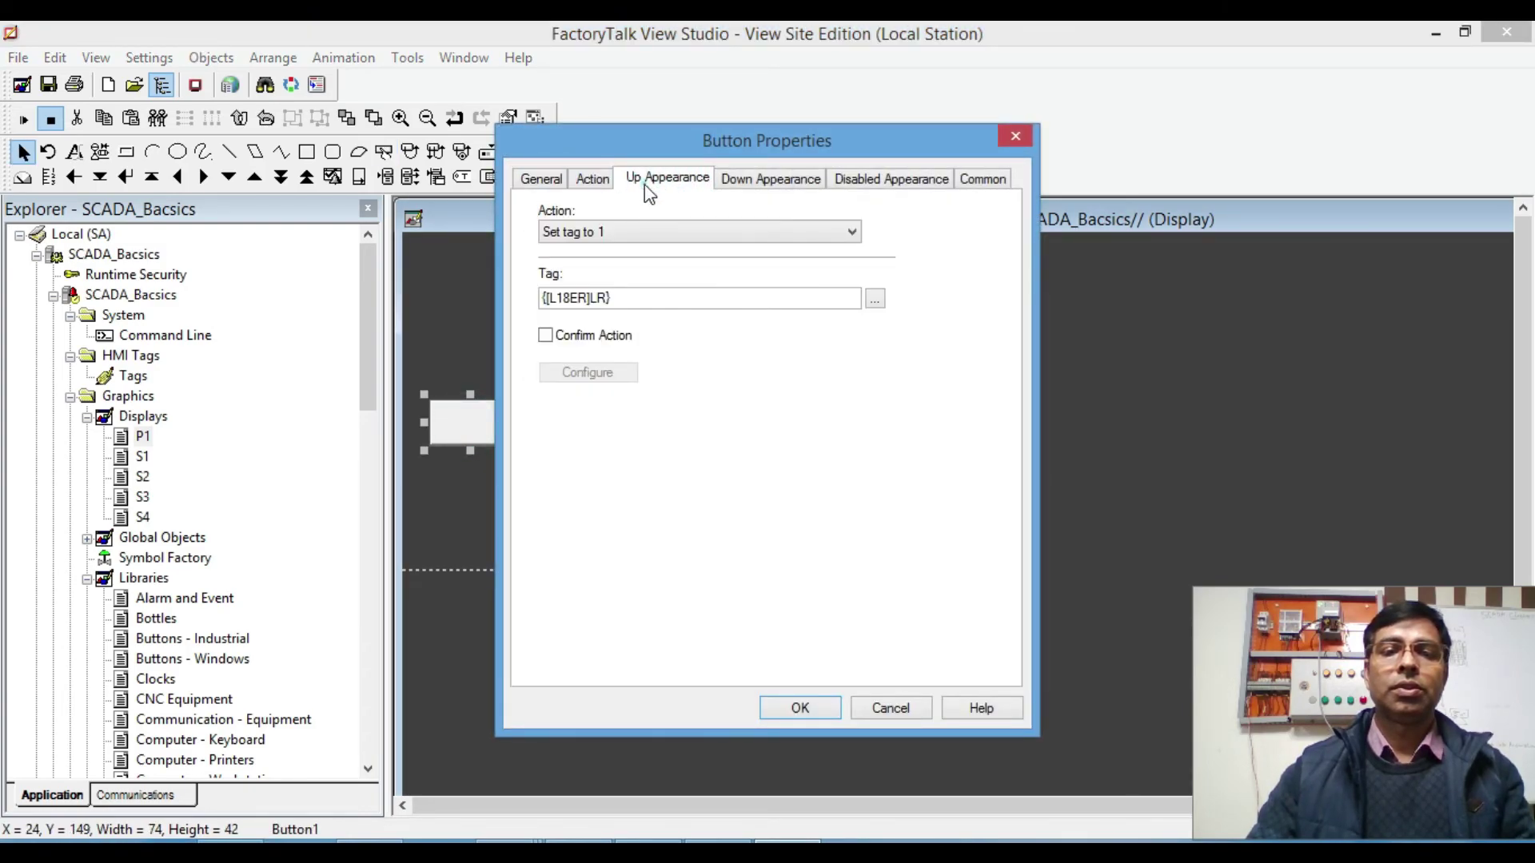
pyautogui.click(665, 178)
pyautogui.click(636, 381)
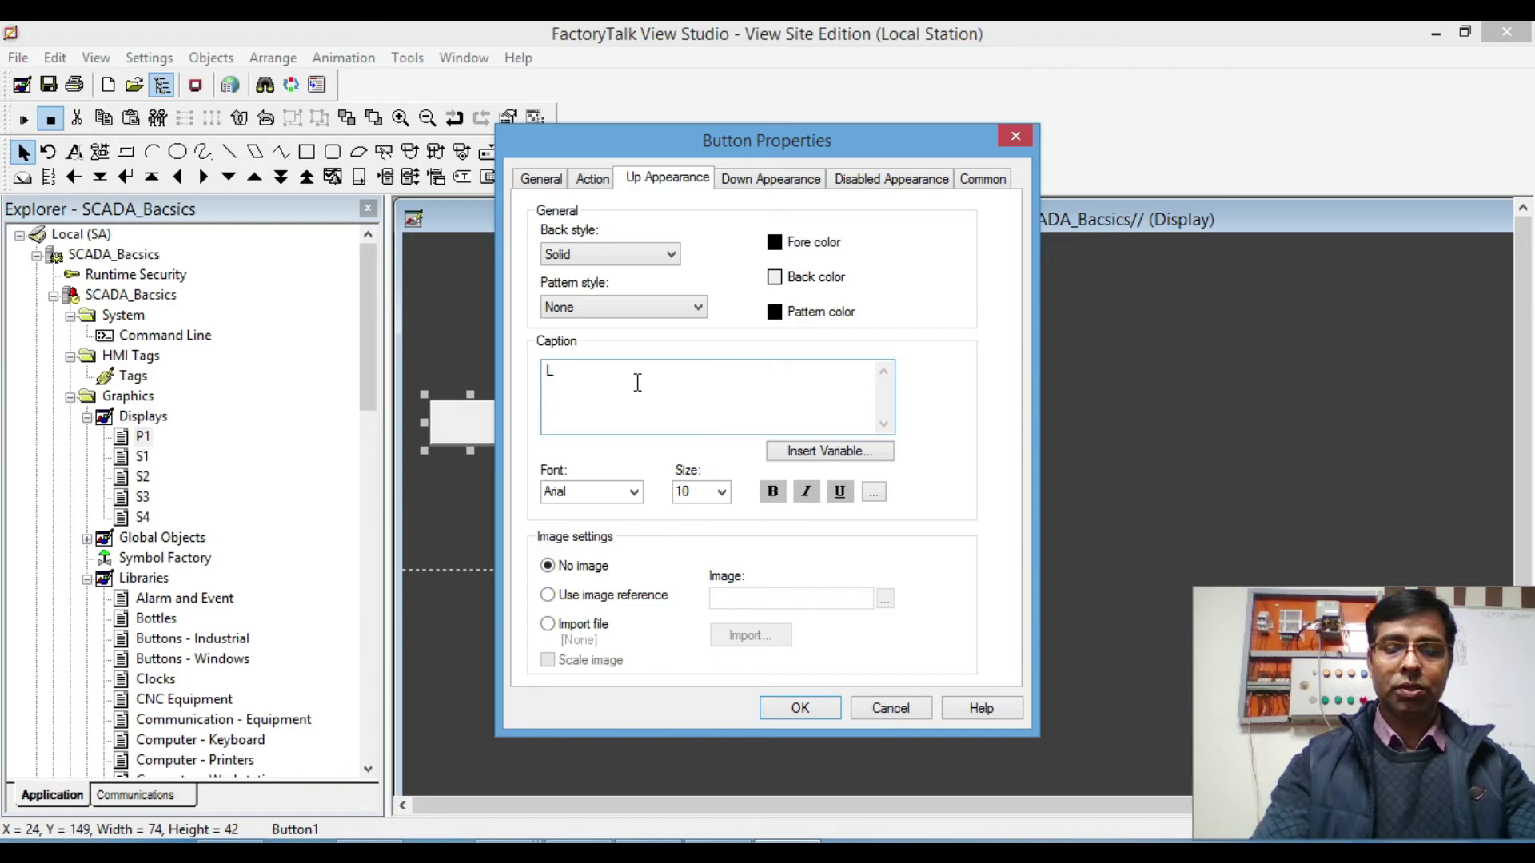
pyautogui.write('Remote sel')
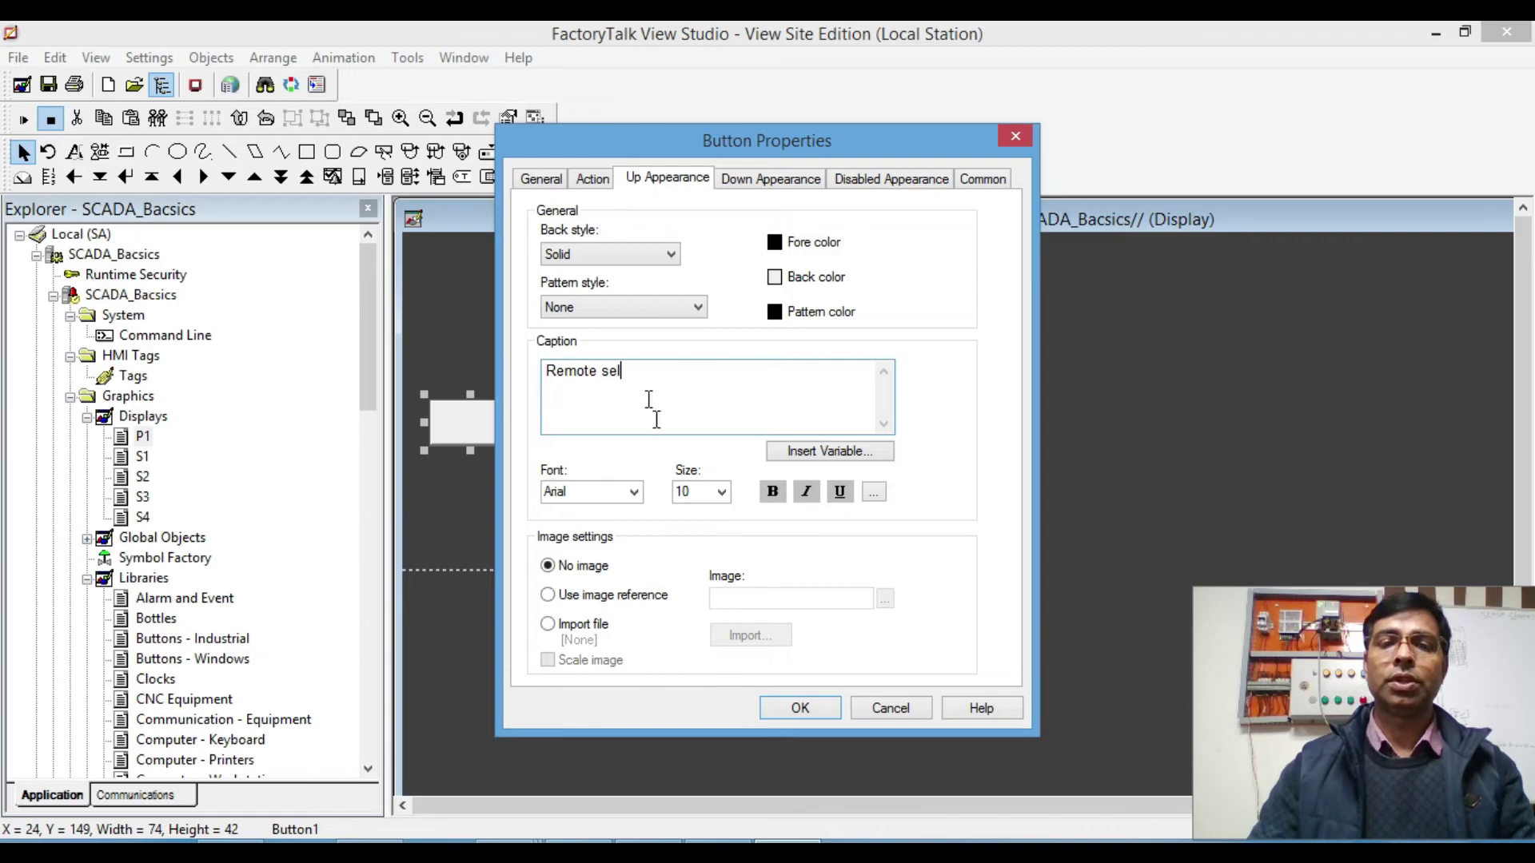
pyautogui.click(592, 180)
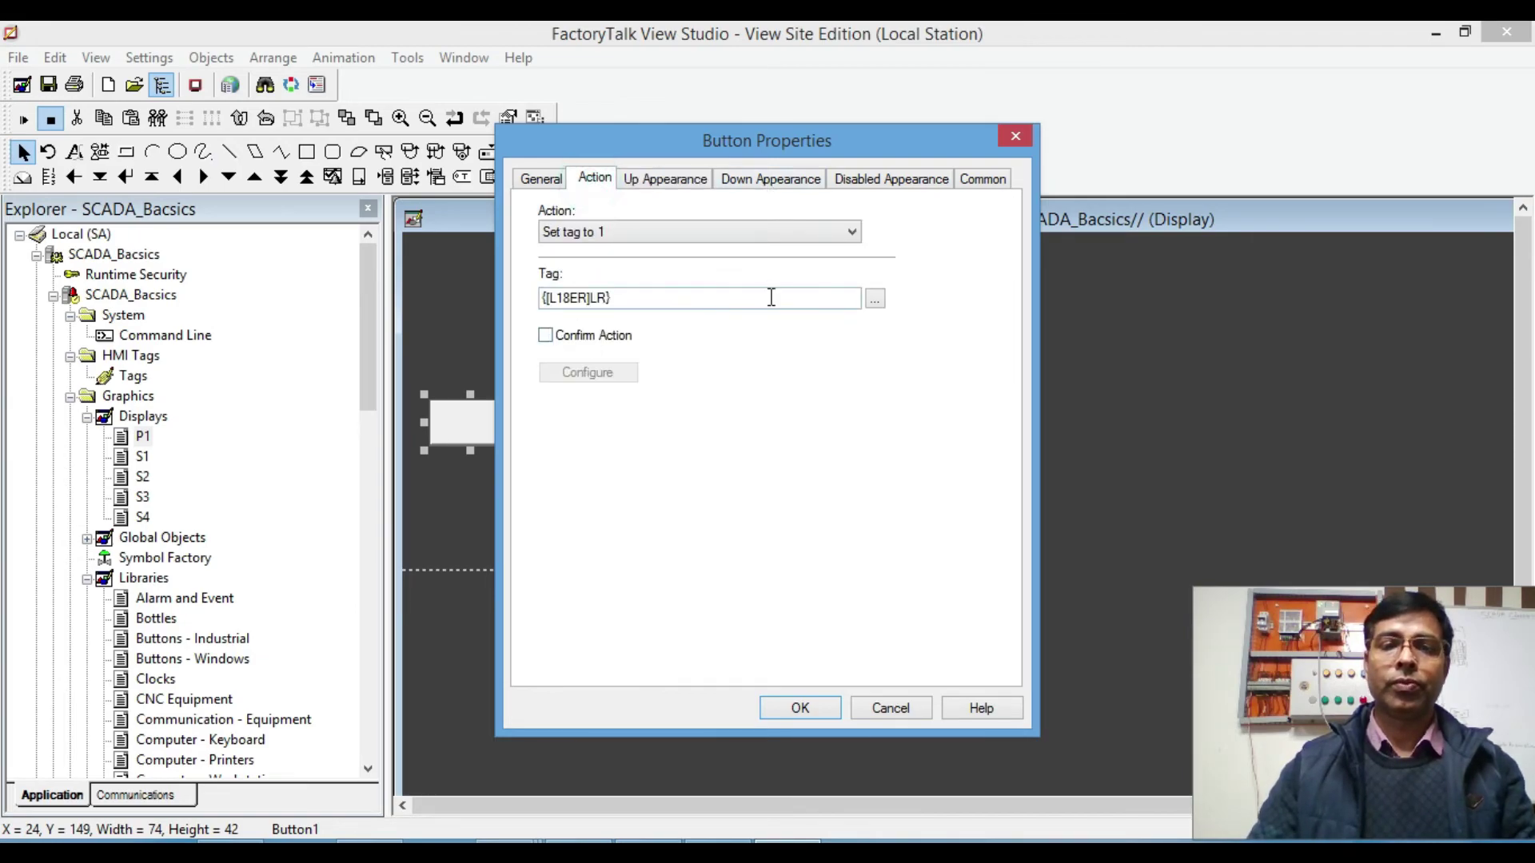
pyautogui.click(686, 189)
# Step: Set the Remote sel button's back color to turquoise and widen the button to about 83 pixels to fit its caption
pyautogui.click(774, 277)
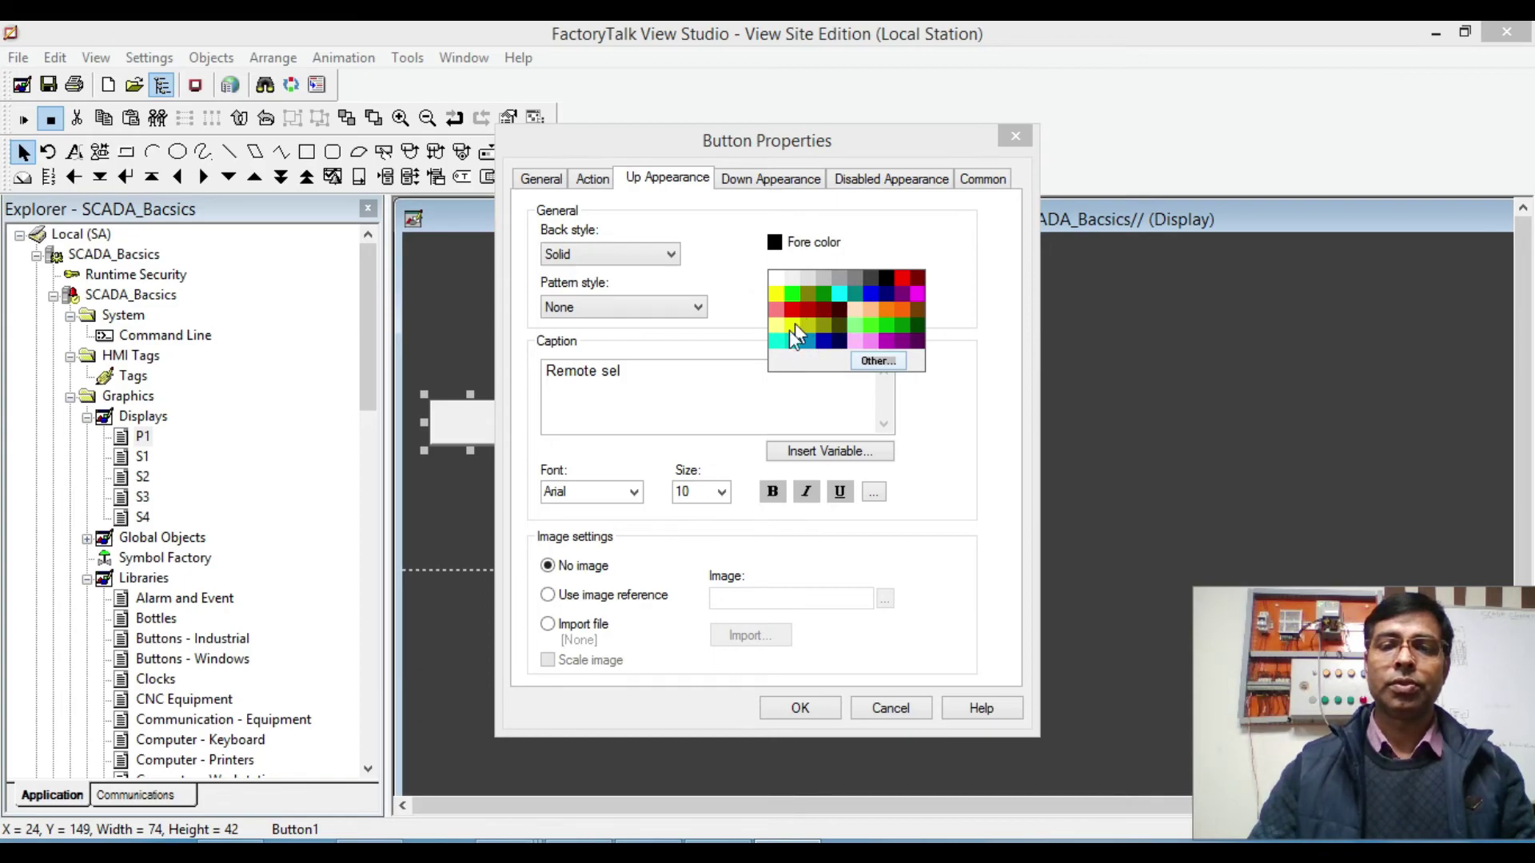
pyautogui.click(774, 342)
pyautogui.click(800, 707)
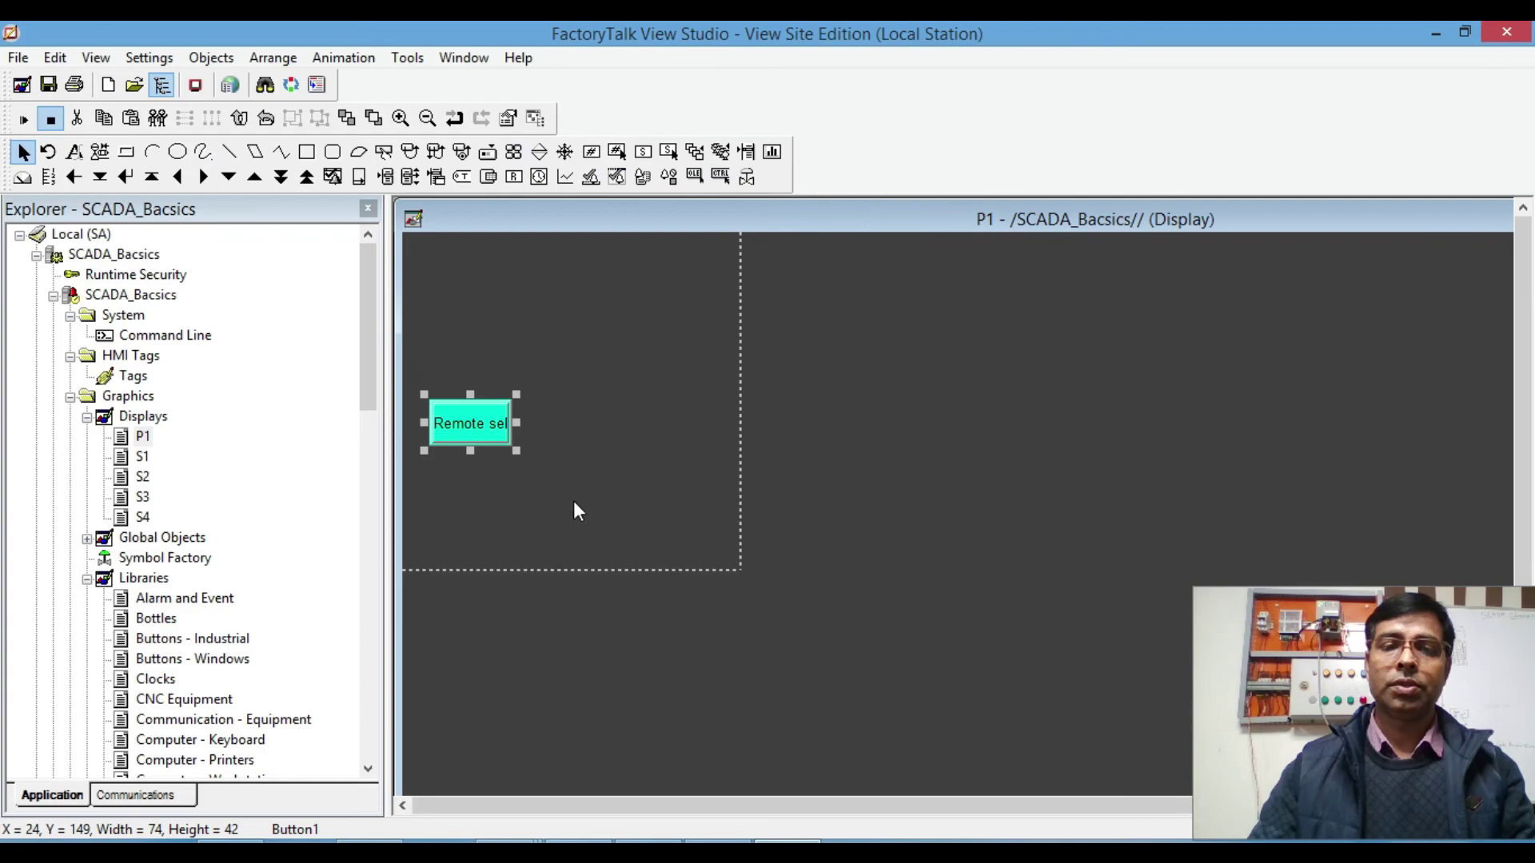
pyautogui.moveTo(514, 423); pyautogui.dragTo(514, 427)
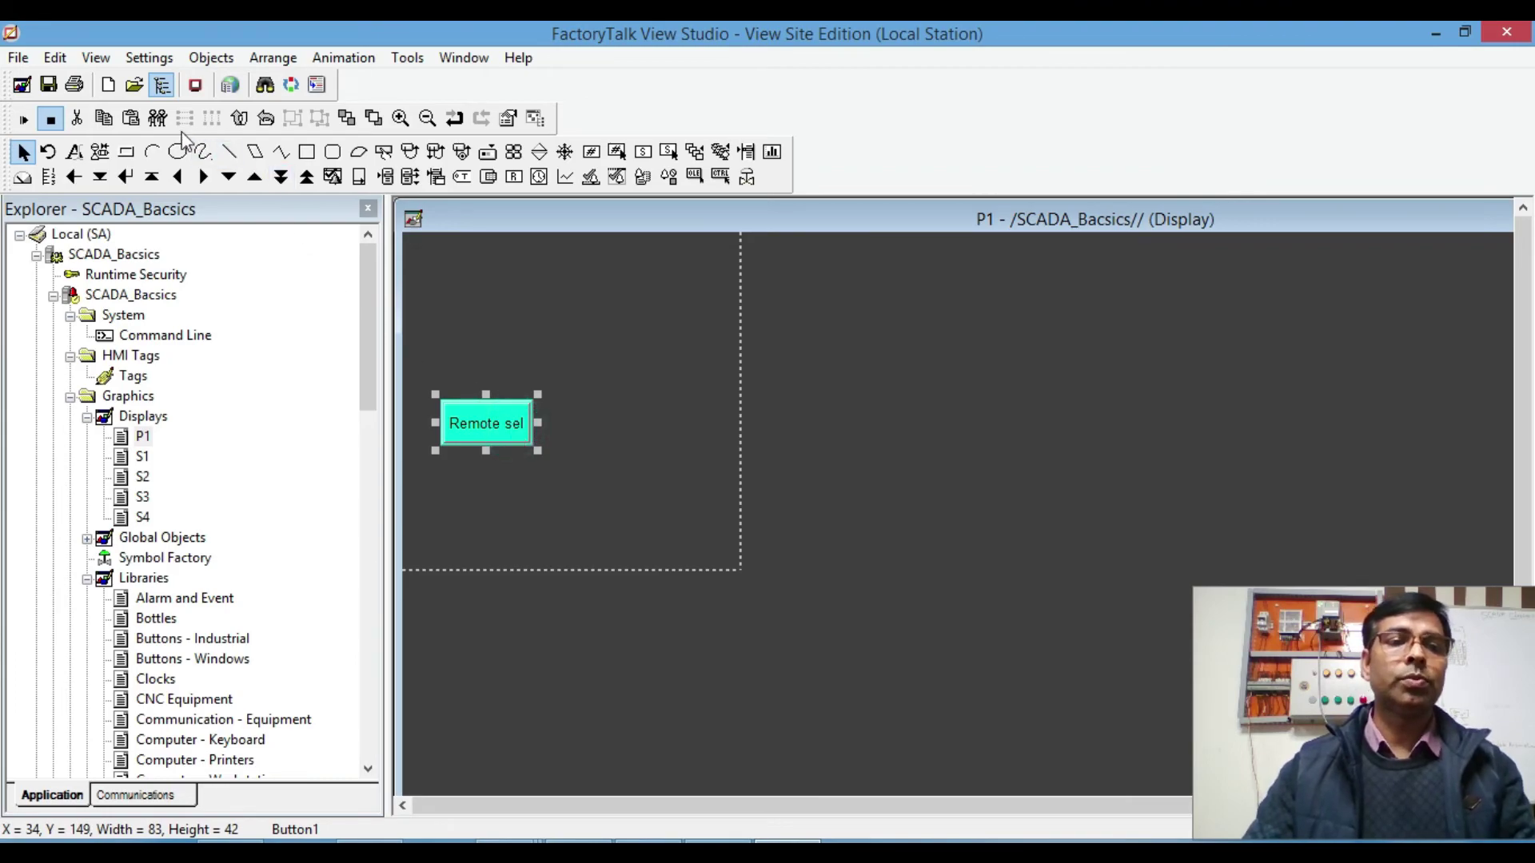
# Step: Duplicate the Remote sel button, place the copy to its right, and change the copy's caption to "Local sel"
pyautogui.click(158, 118)
pyautogui.moveTo(482, 435); pyautogui.dragTo(578, 423)
pyautogui.doubleClick(584, 424)
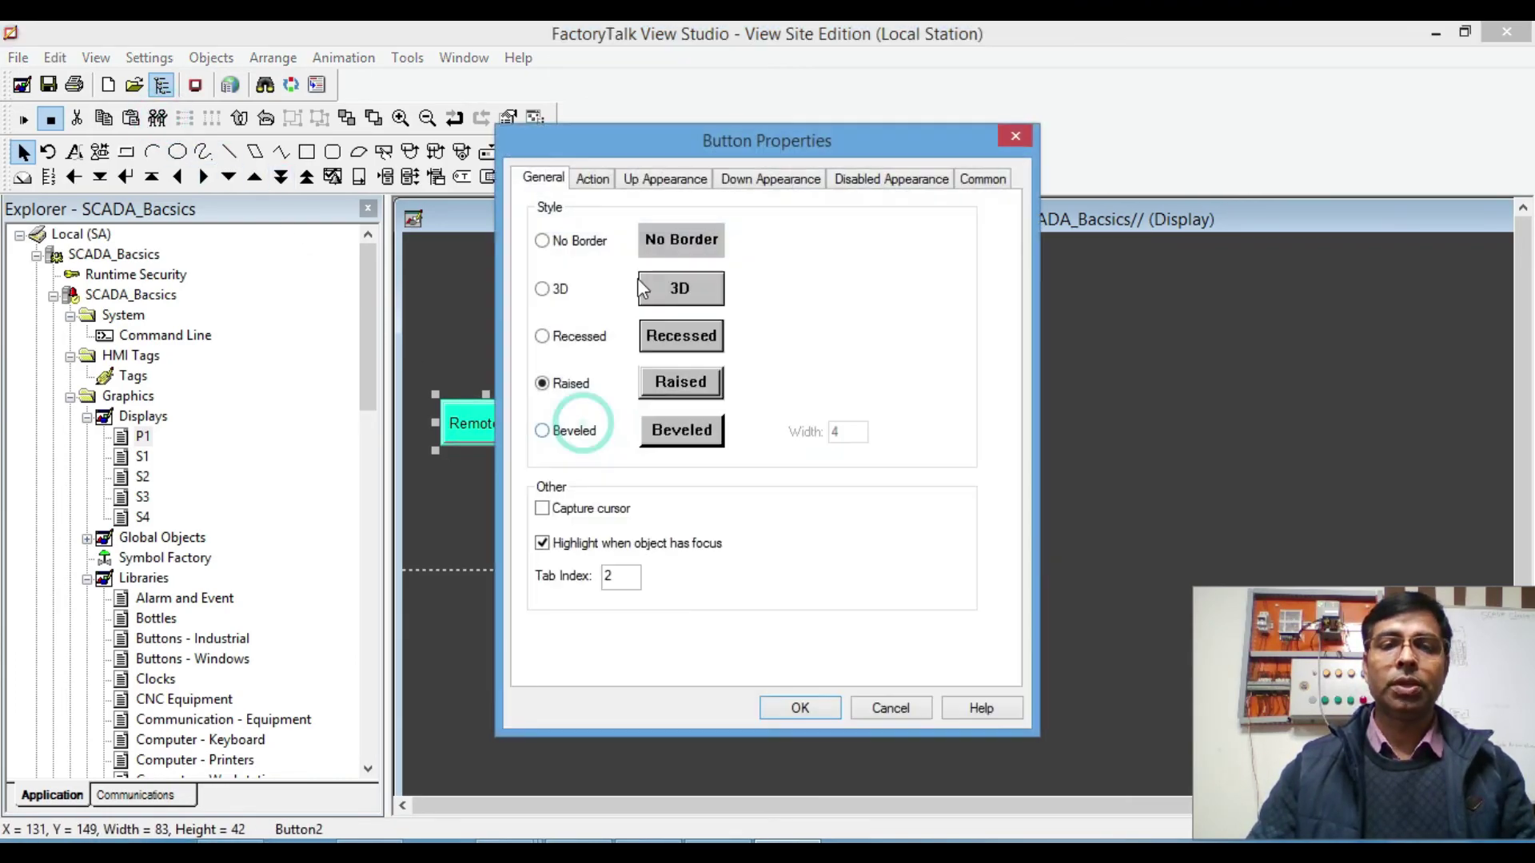
pyautogui.click(668, 177)
pyautogui.doubleClick(592, 372)
pyautogui.press('BackSpace')
pyautogui.write('Local sel')
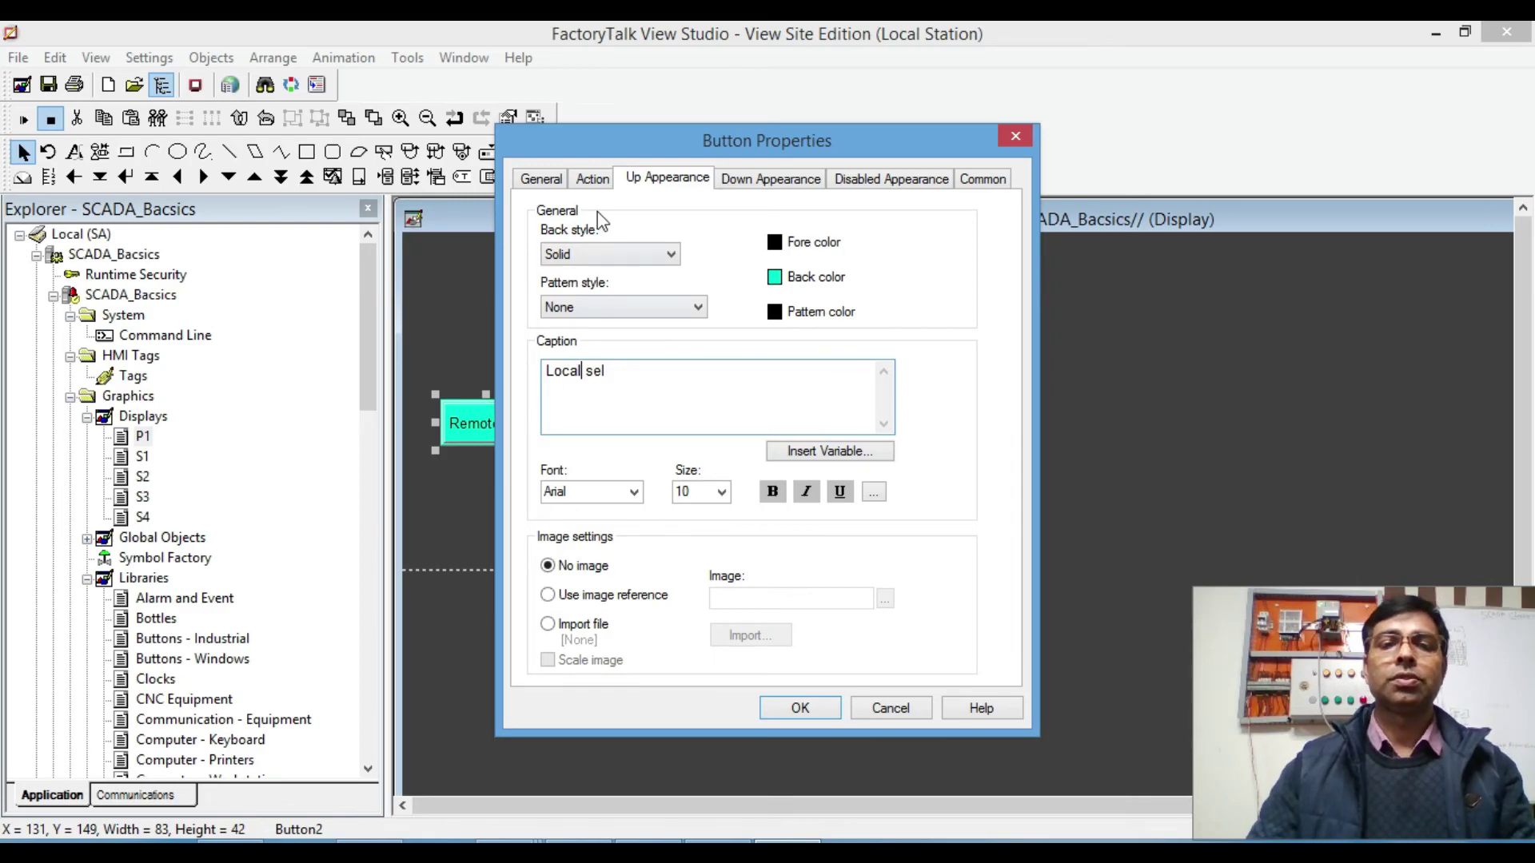
# Step: Set the Local sel button's action to "Set tag to 0" and accept its properties
pyautogui.click(592, 179)
pyautogui.click(678, 231)
pyautogui.click(616, 267)
pyautogui.click(800, 707)
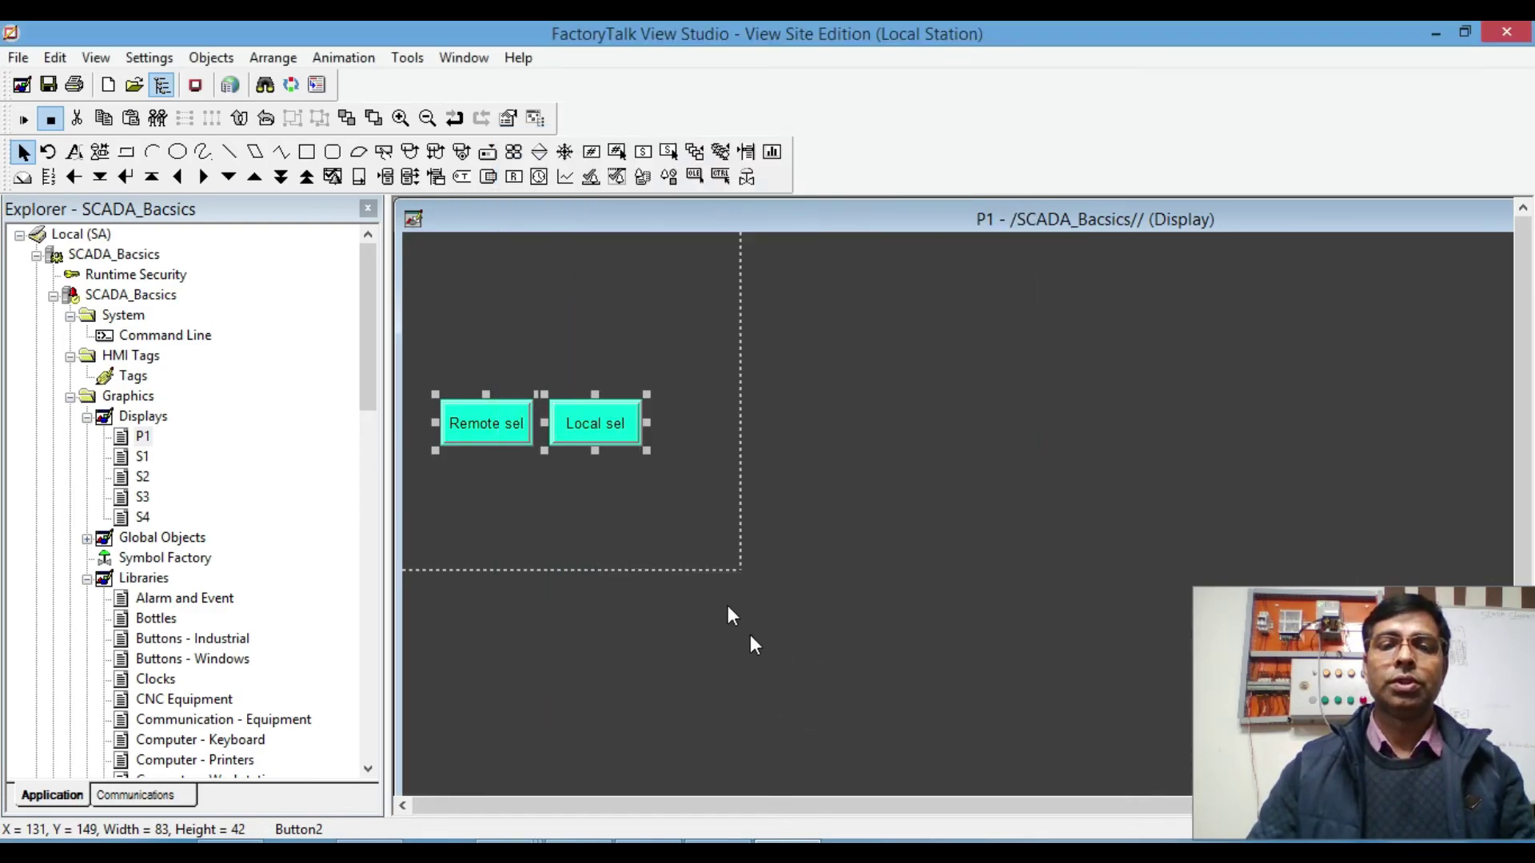
# Step: Change the Local sel button's back color to dark red
pyautogui.doubleClick(616, 425)
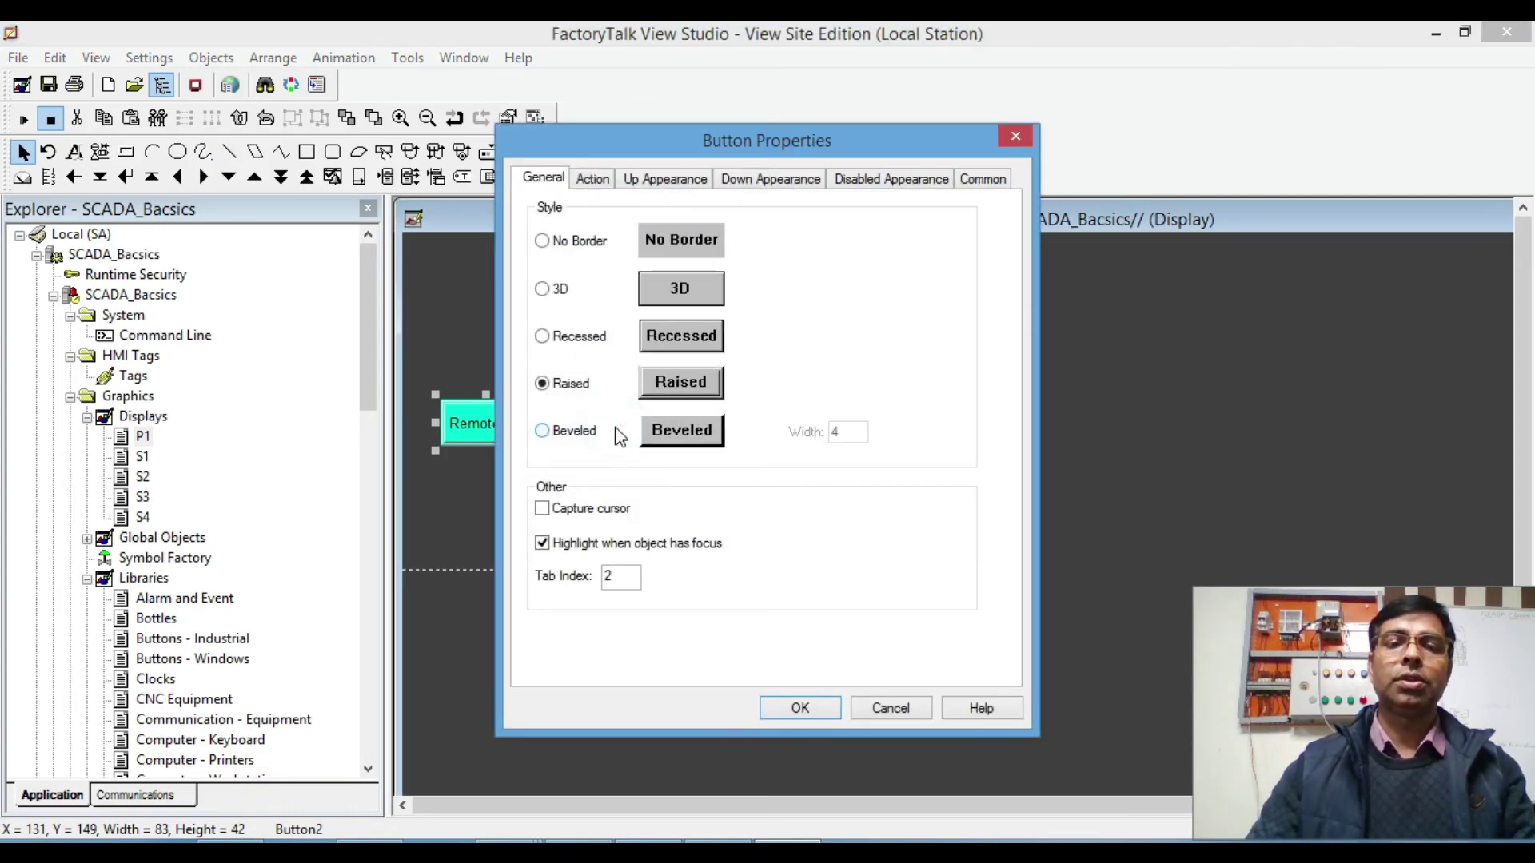
pyautogui.click(676, 180)
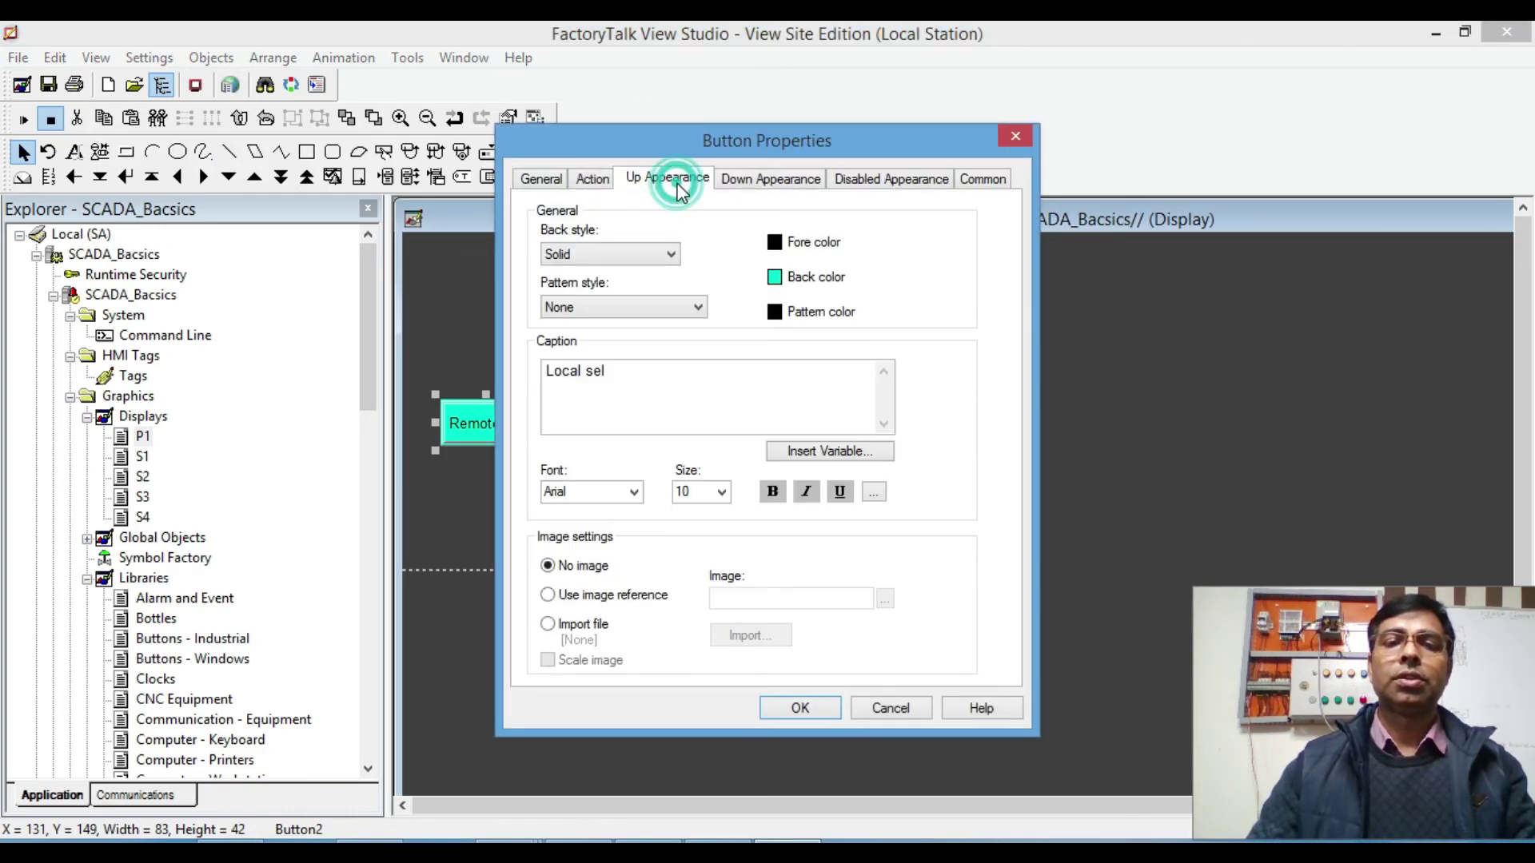
pyautogui.click(774, 280)
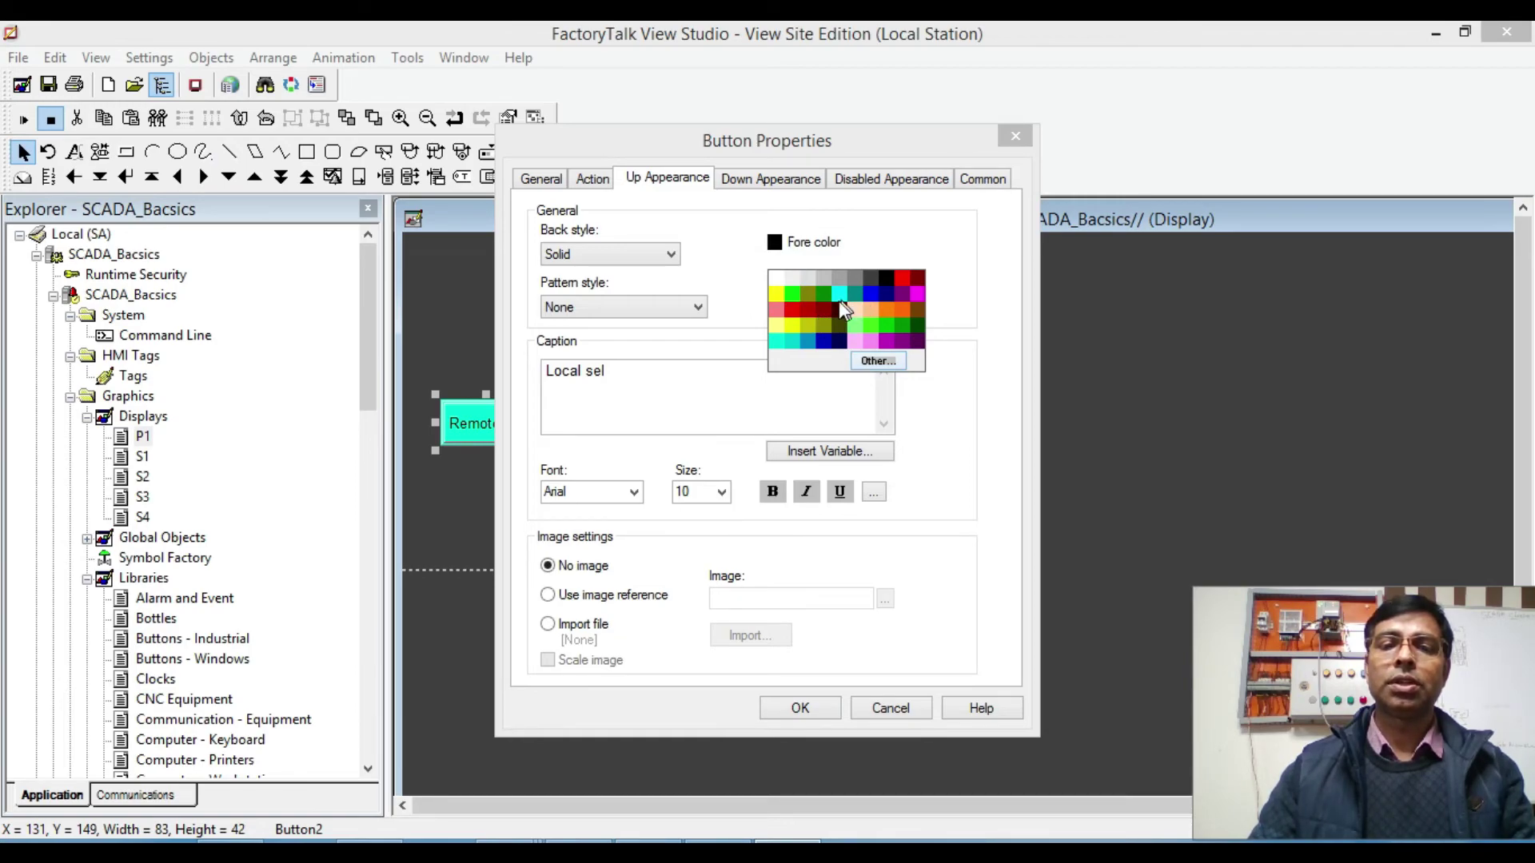
pyautogui.click(823, 311)
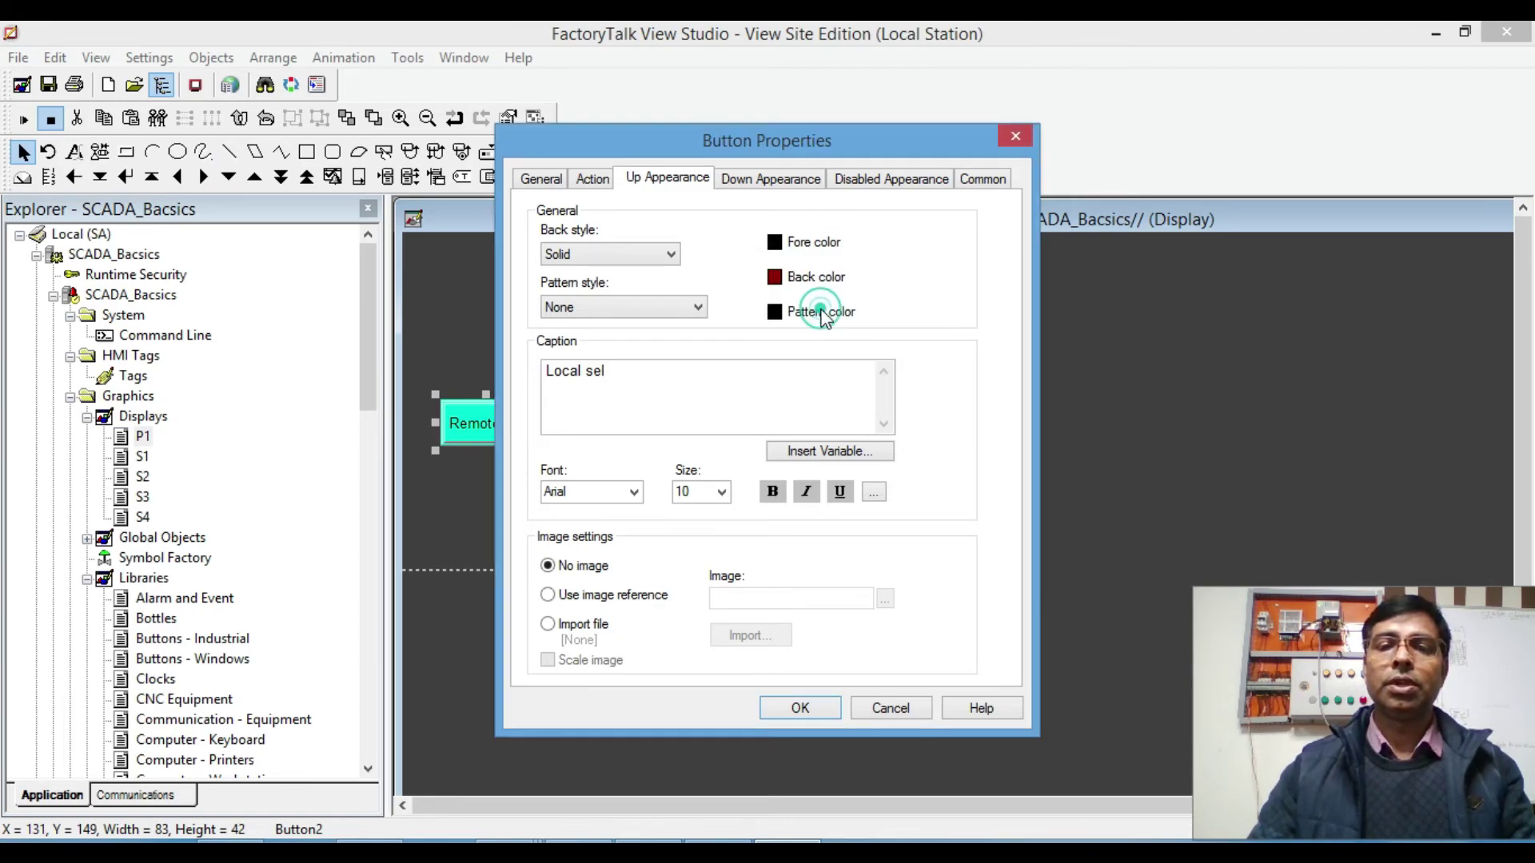
pyautogui.click(787, 702)
# Step: Move the Remote sel and Local sel buttons slightly lower on the display, to a Y position of about 160
pyautogui.click(651, 497)
pyautogui.click(475, 432)
pyautogui.click(585, 428)
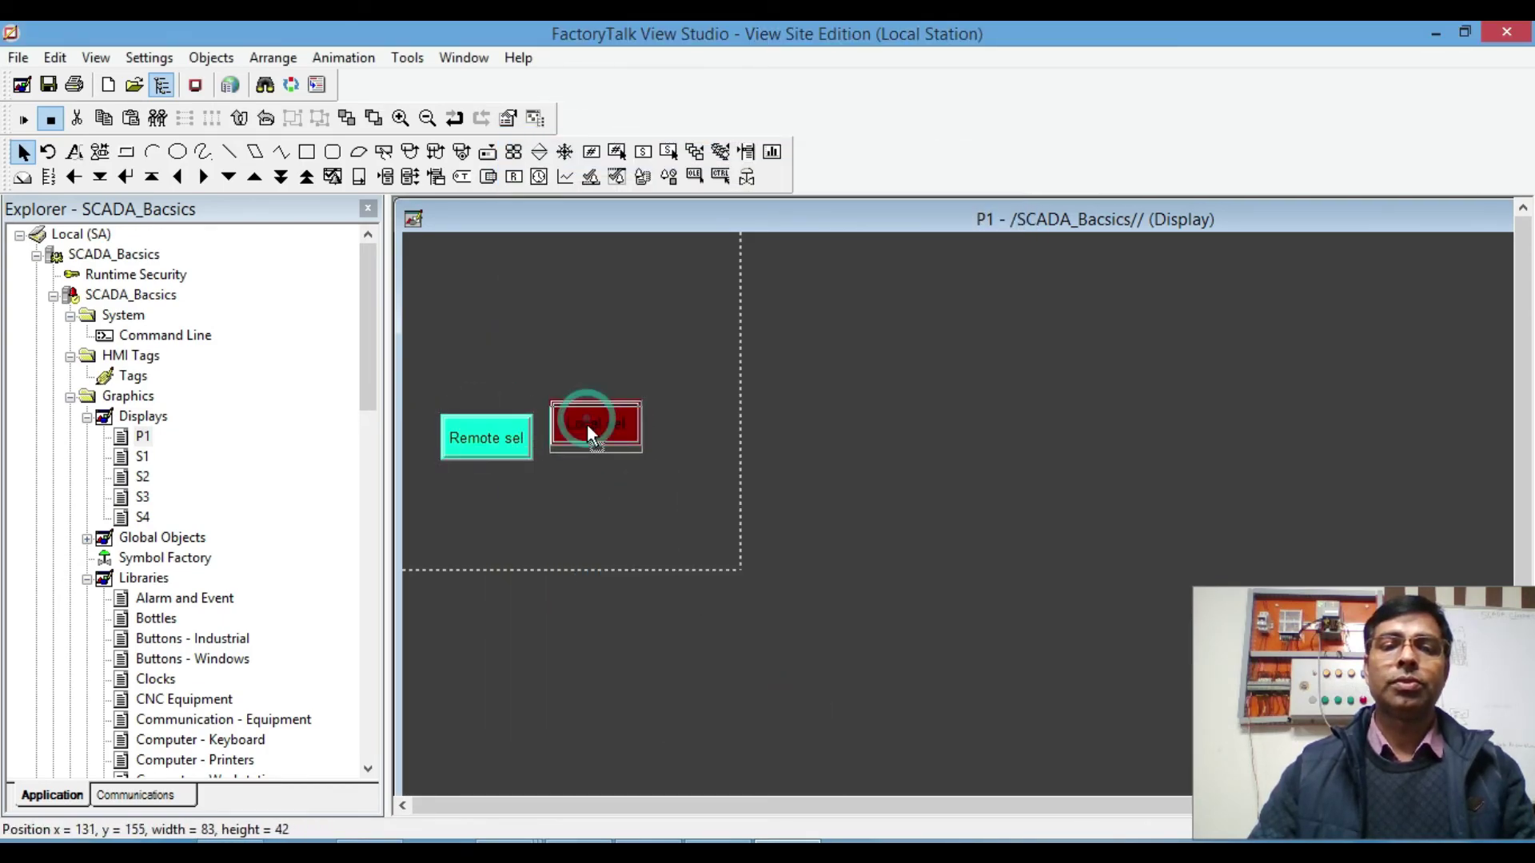
pyautogui.moveTo(587, 425); pyautogui.dragTo(587, 430)
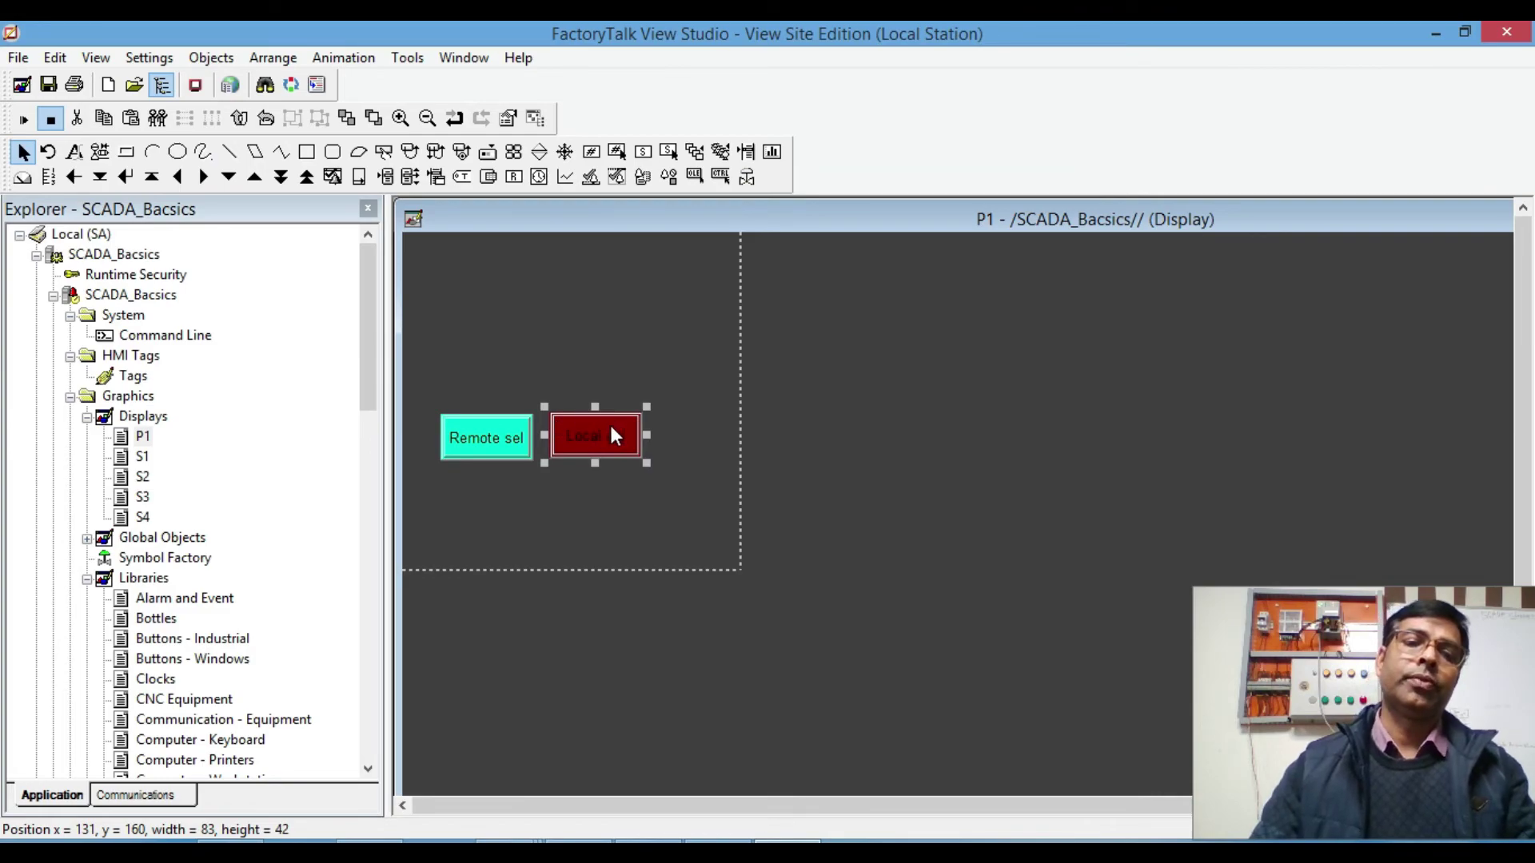
pyautogui.click(593, 315)
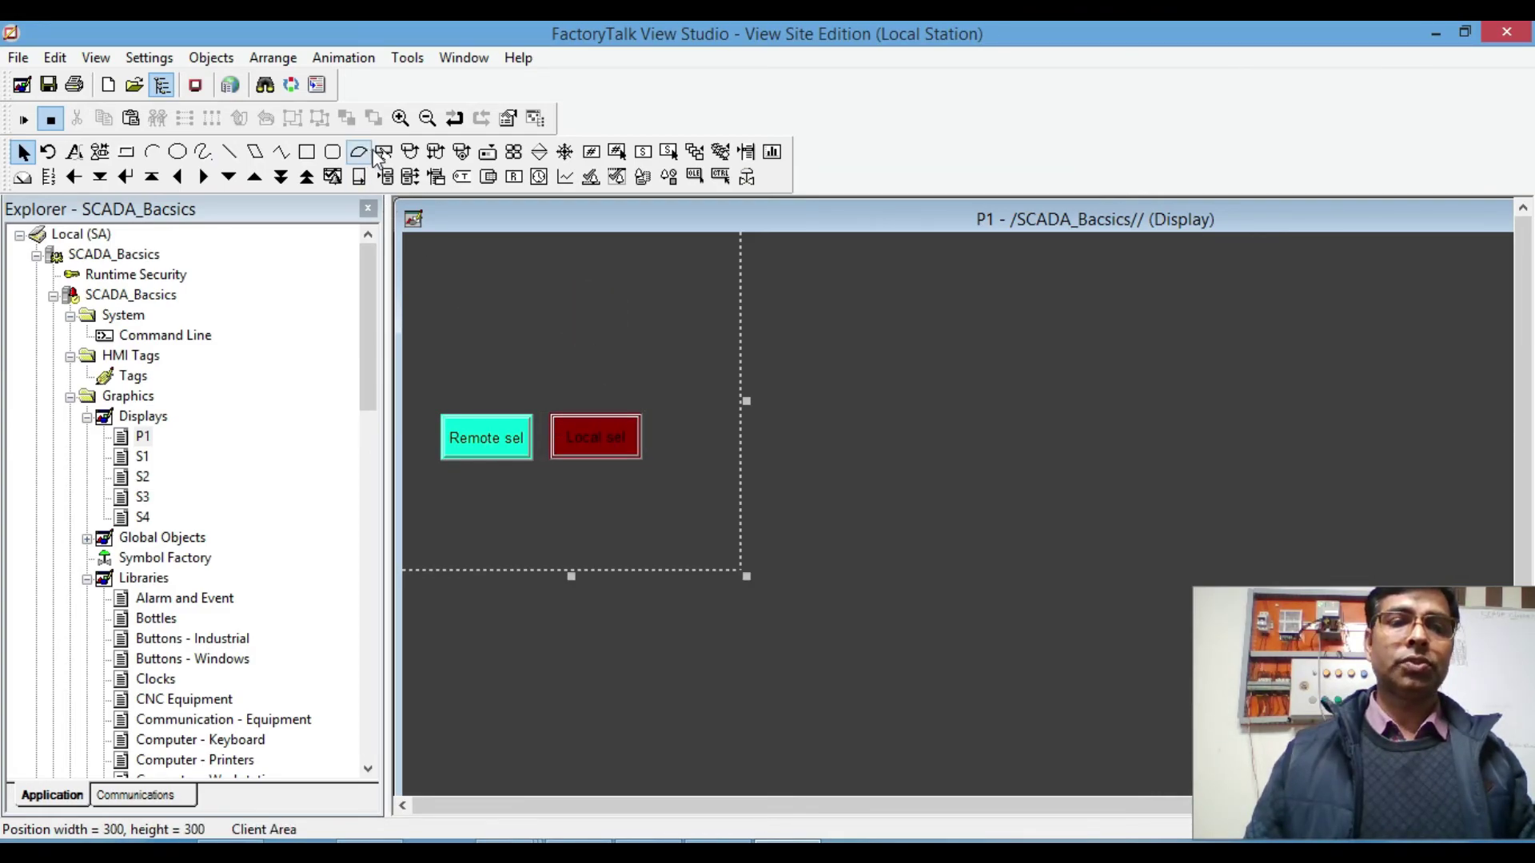
# Step: Duplicate the Remote sel button and place the copy above the original, at about X 37, Y 97
pyautogui.click(488, 434)
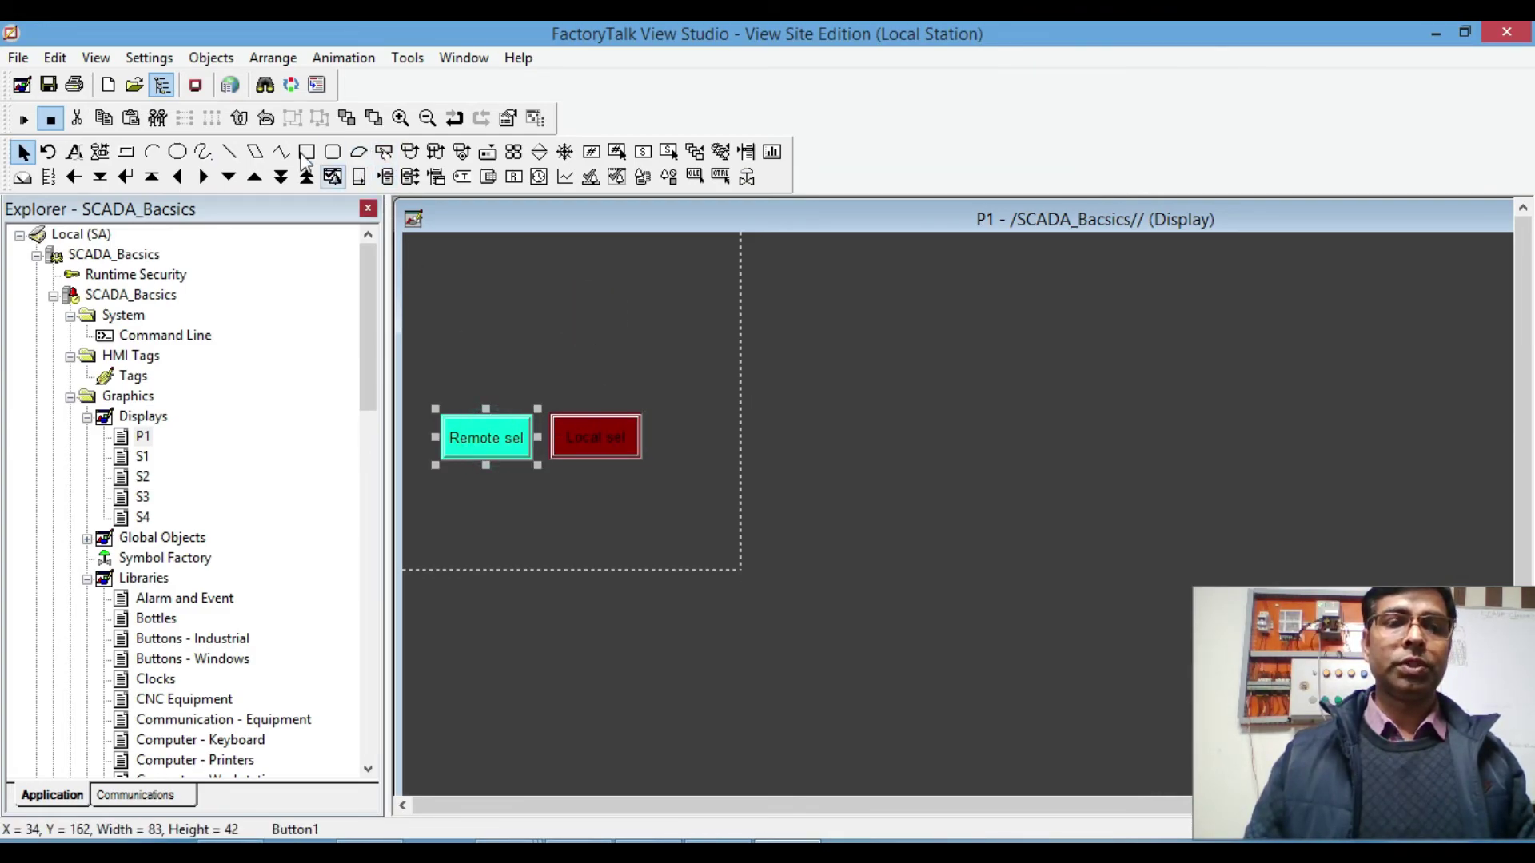
pyautogui.moveTo(460, 435); pyautogui.dragTo(480, 366)
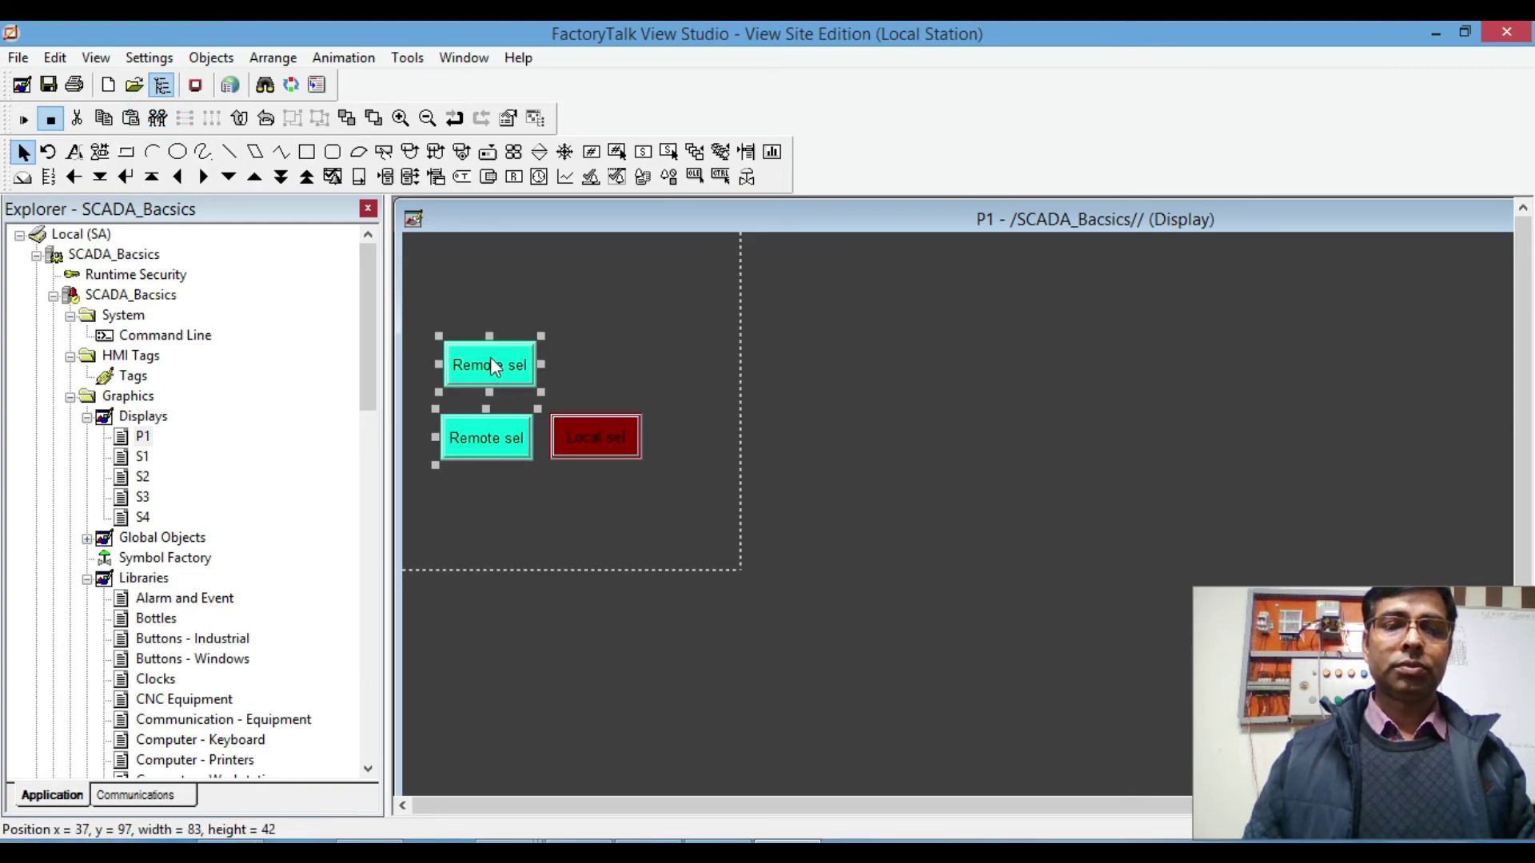
# Step: Set the upper Remote sel copy's action to "Set tag to 1 on press and to 0 on release" with the tag [L18ER]MTR1_Start
pyautogui.doubleClick(489, 358)
pyautogui.click(596, 181)
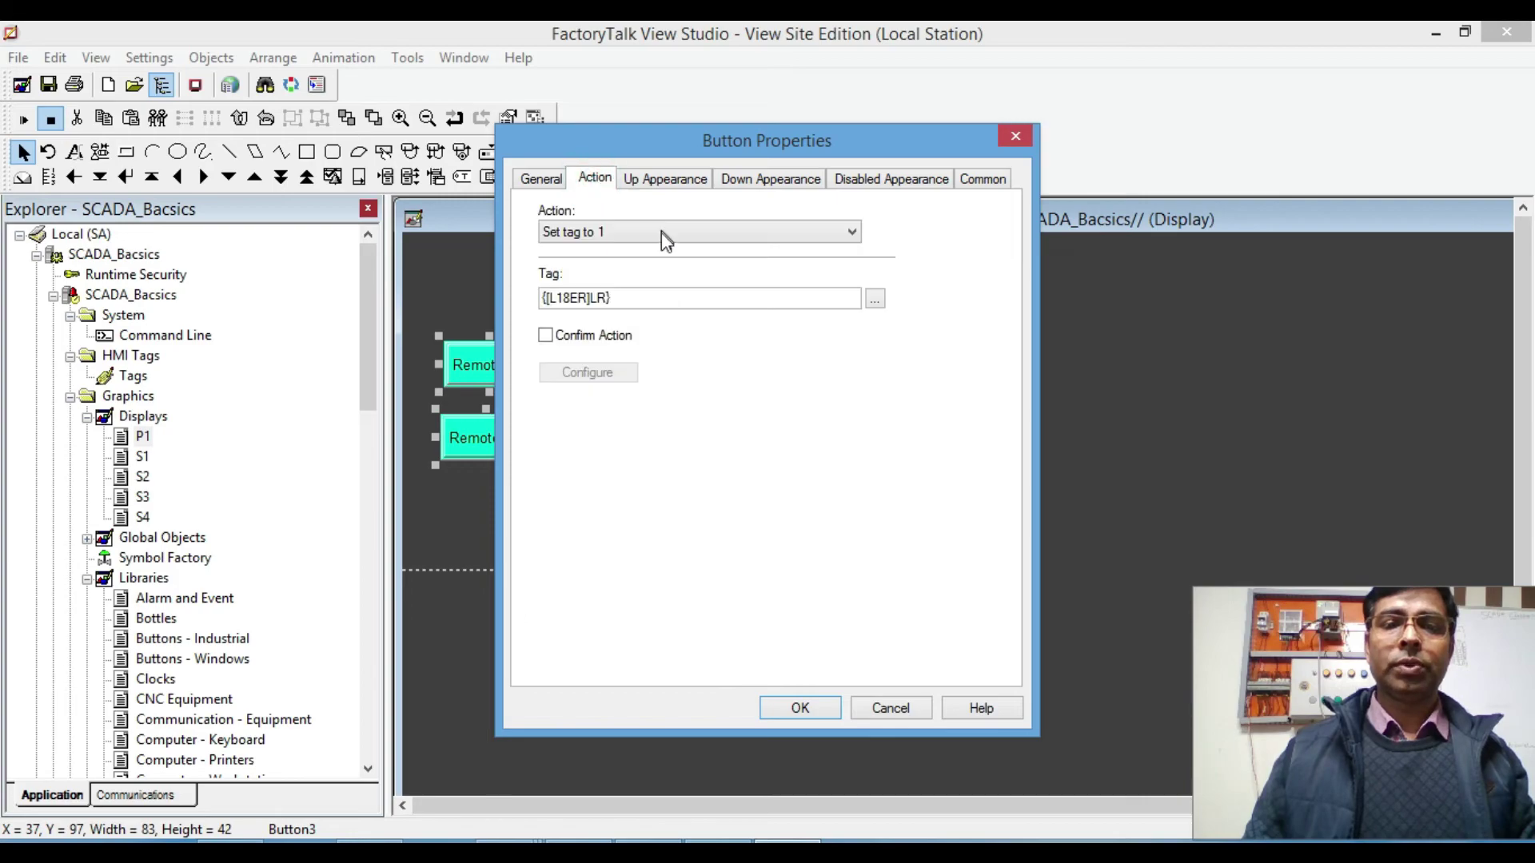
pyautogui.click(632, 233)
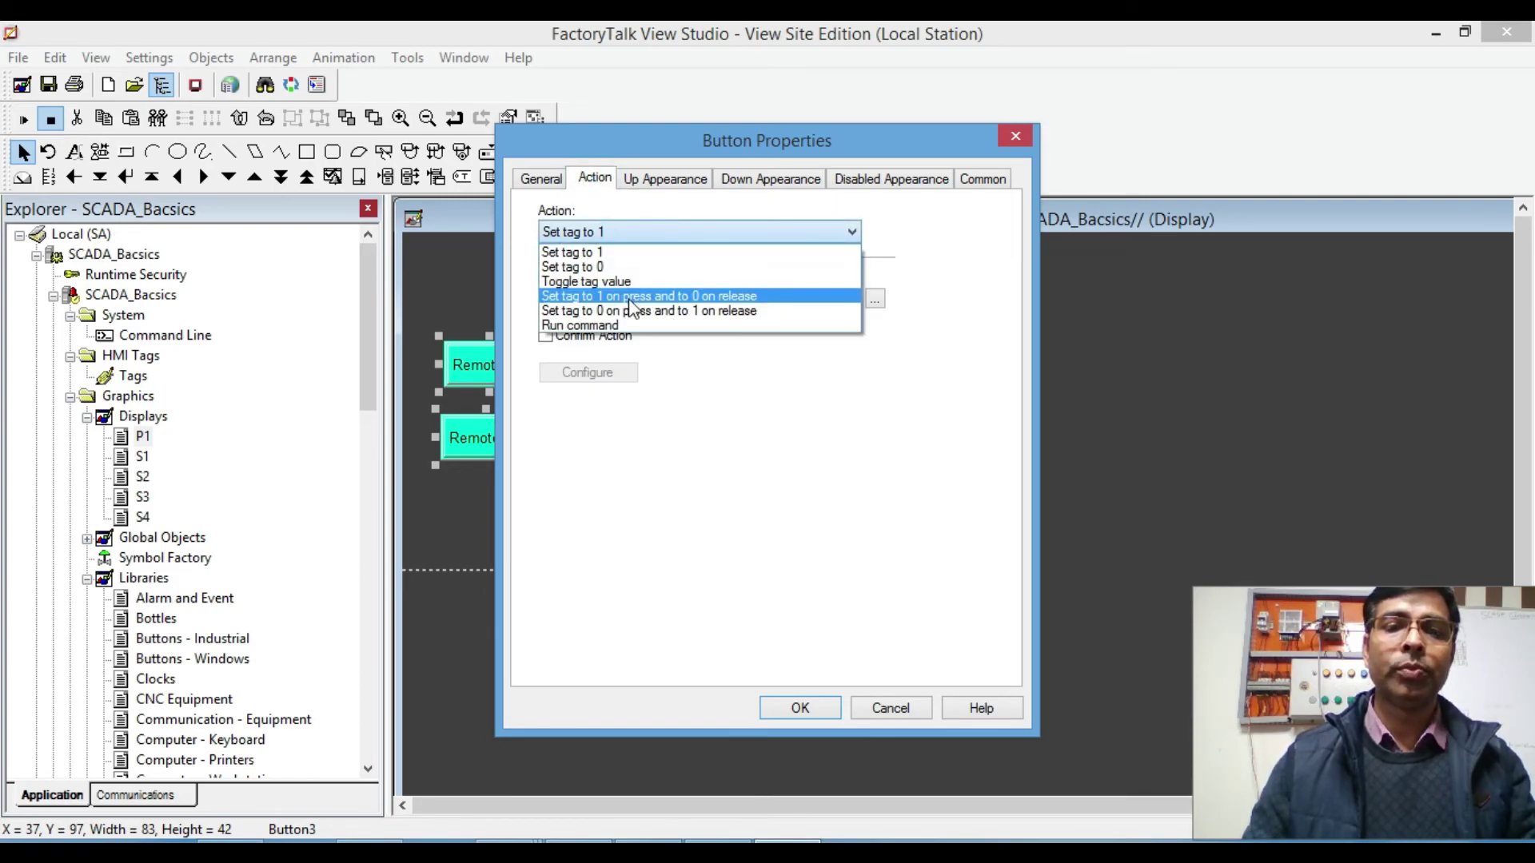
pyautogui.click(676, 299)
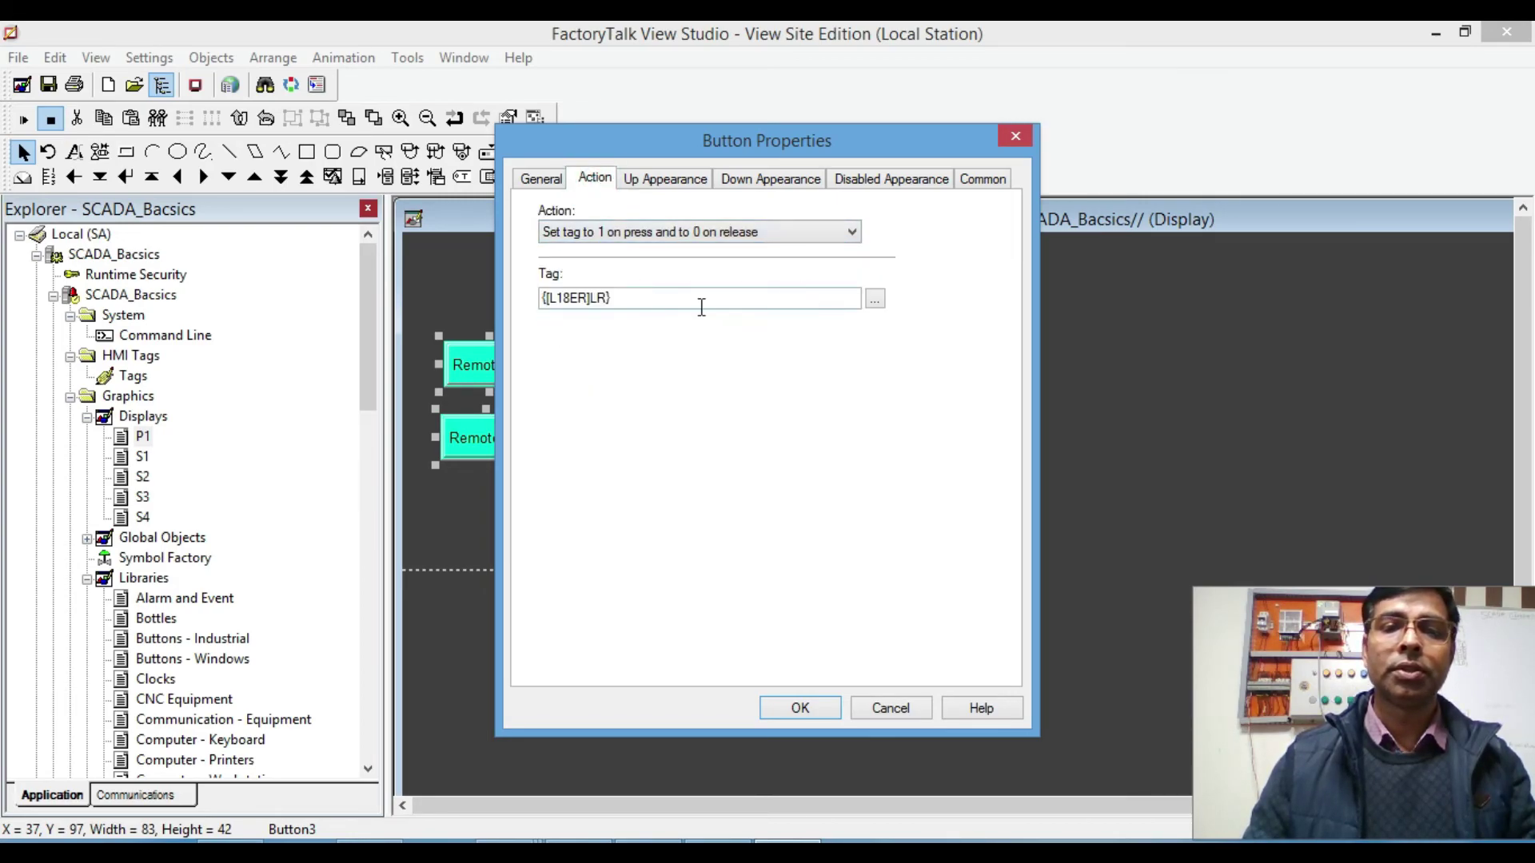
pyautogui.click(875, 299)
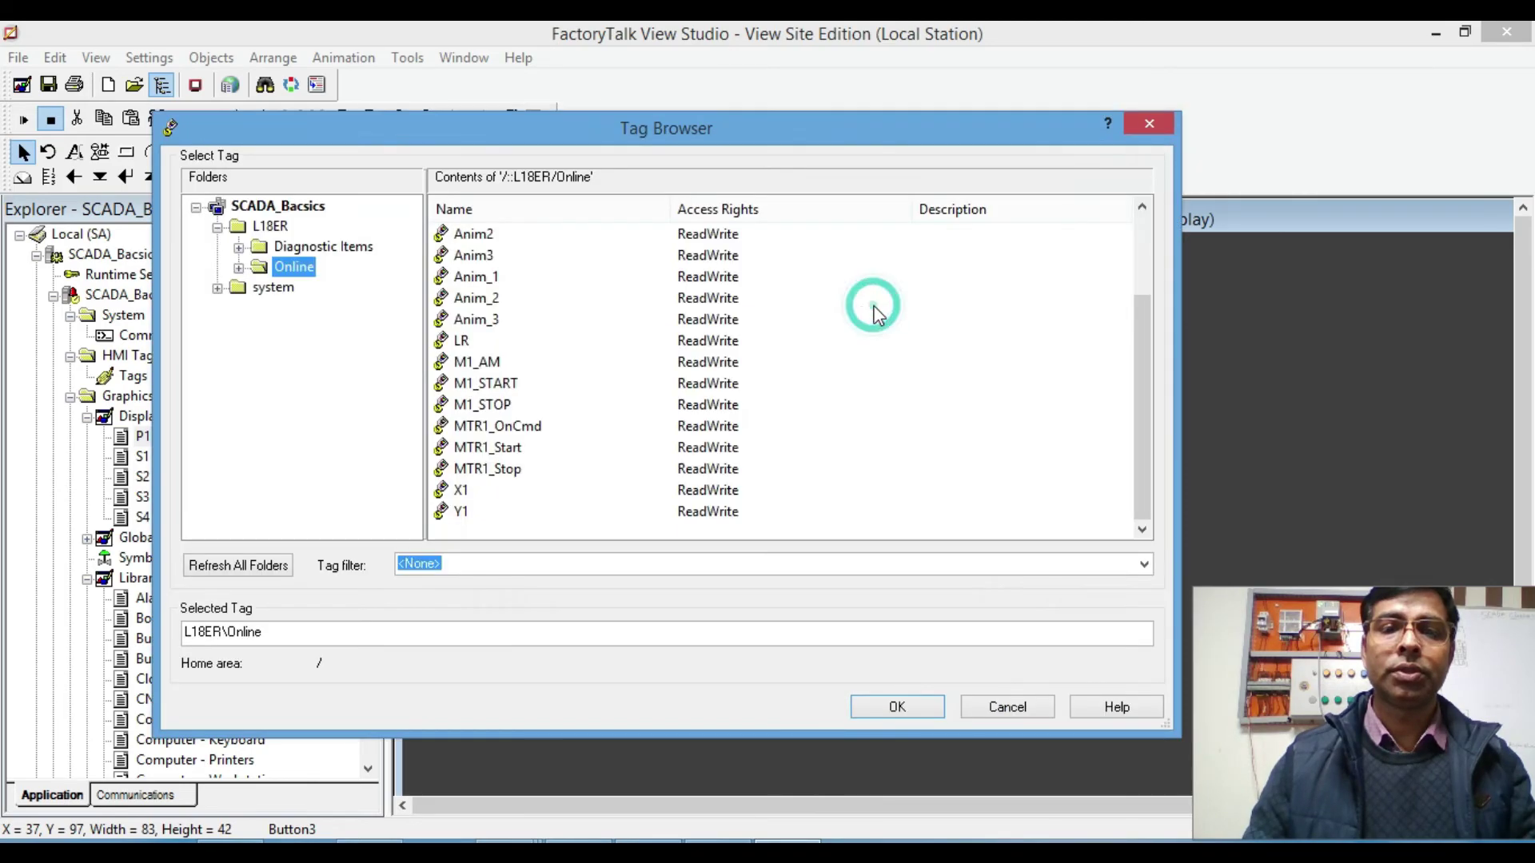
pyautogui.doubleClick(498, 450)
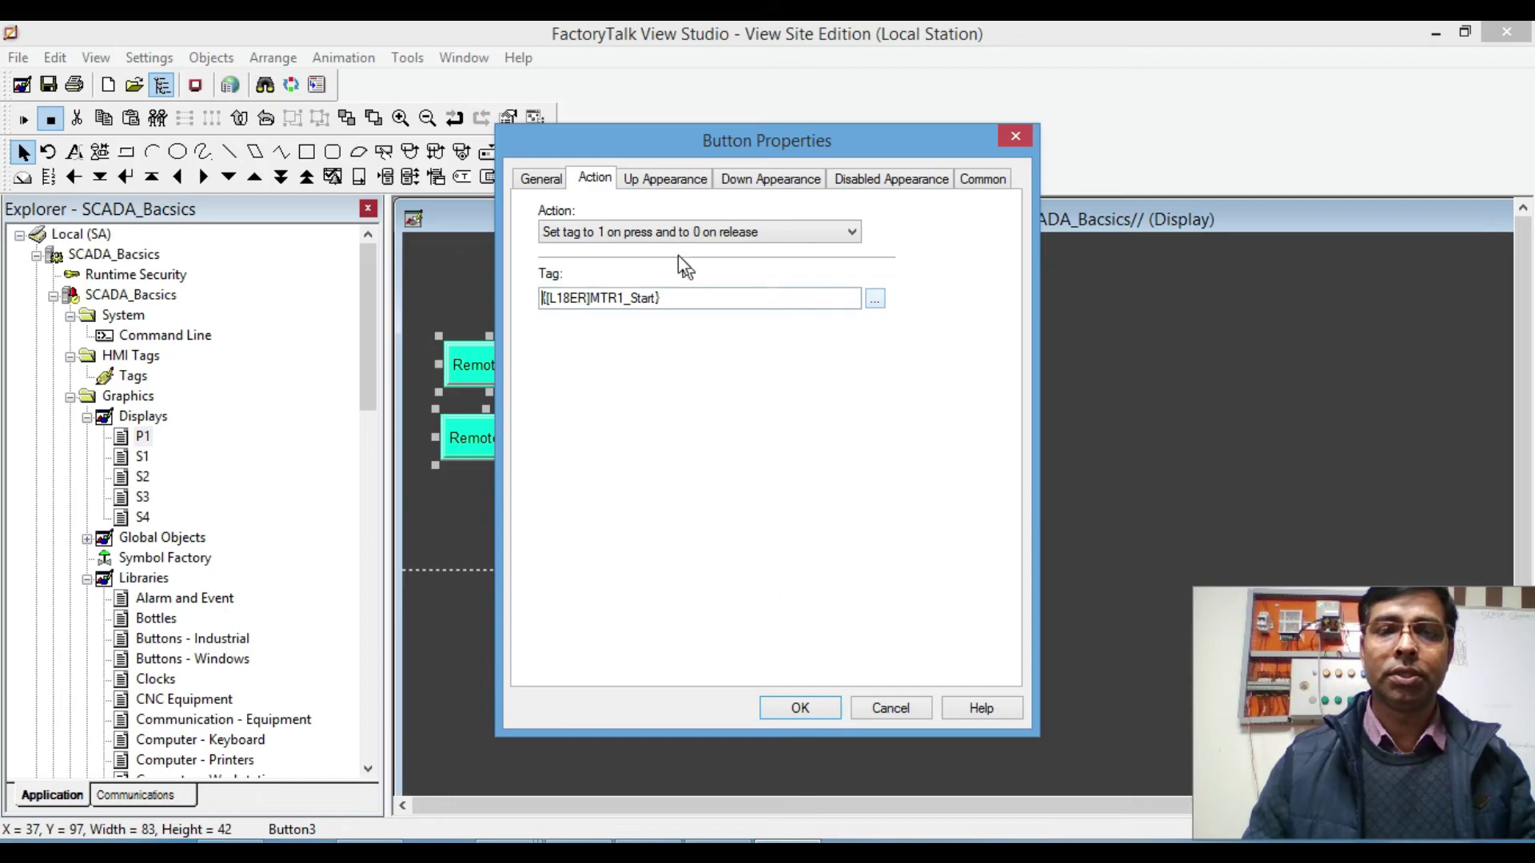
# Step: Change the upper Remote sel copy's caption to "Start" and its back color to green
pyautogui.click(664, 179)
pyautogui.moveTo(637, 379); pyautogui.dragTo(434, 396)
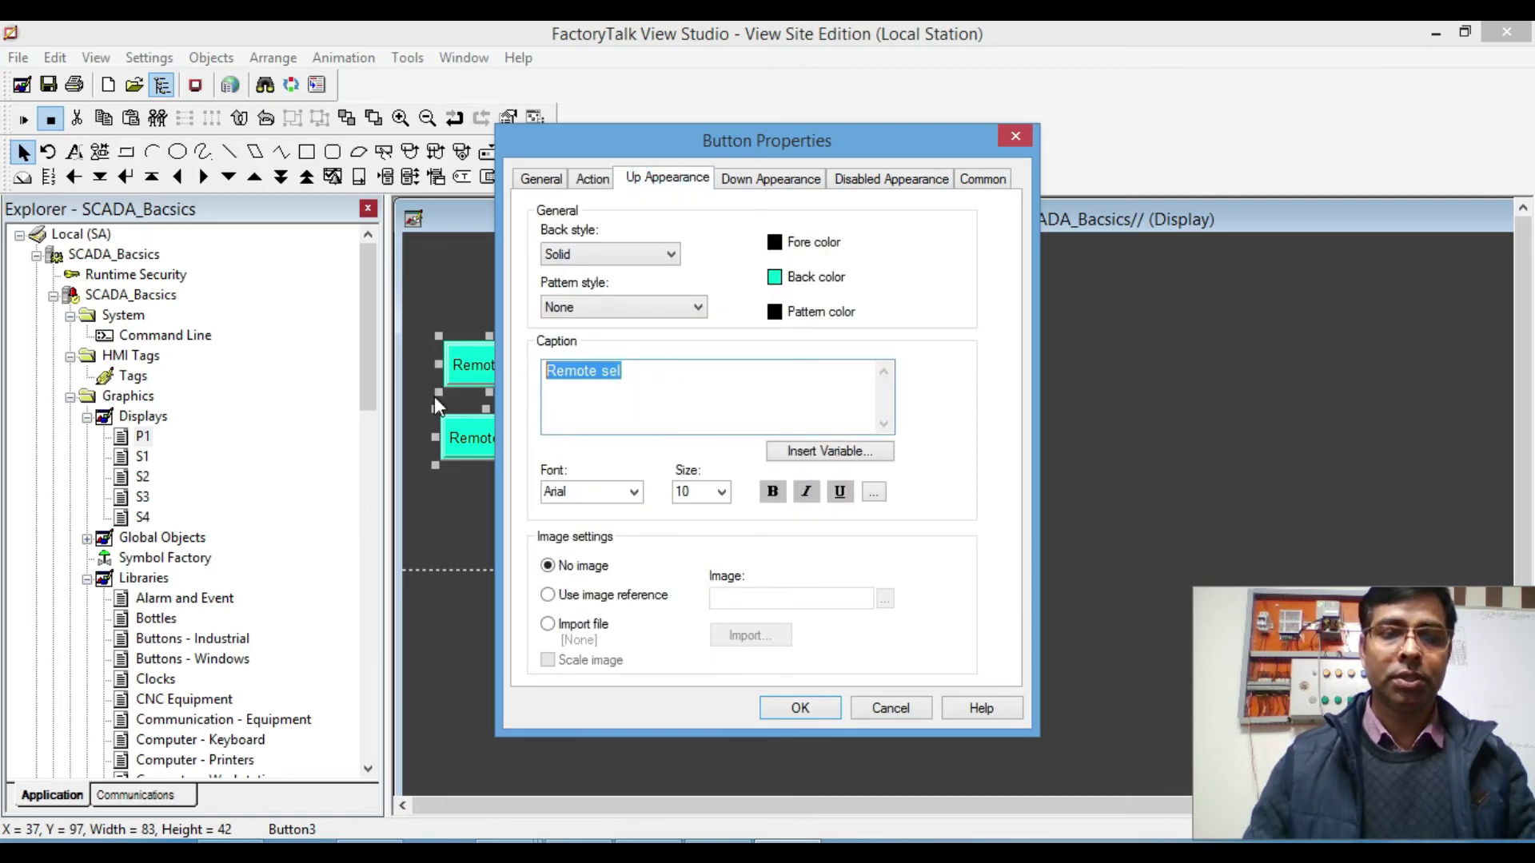
pyautogui.write('Start')
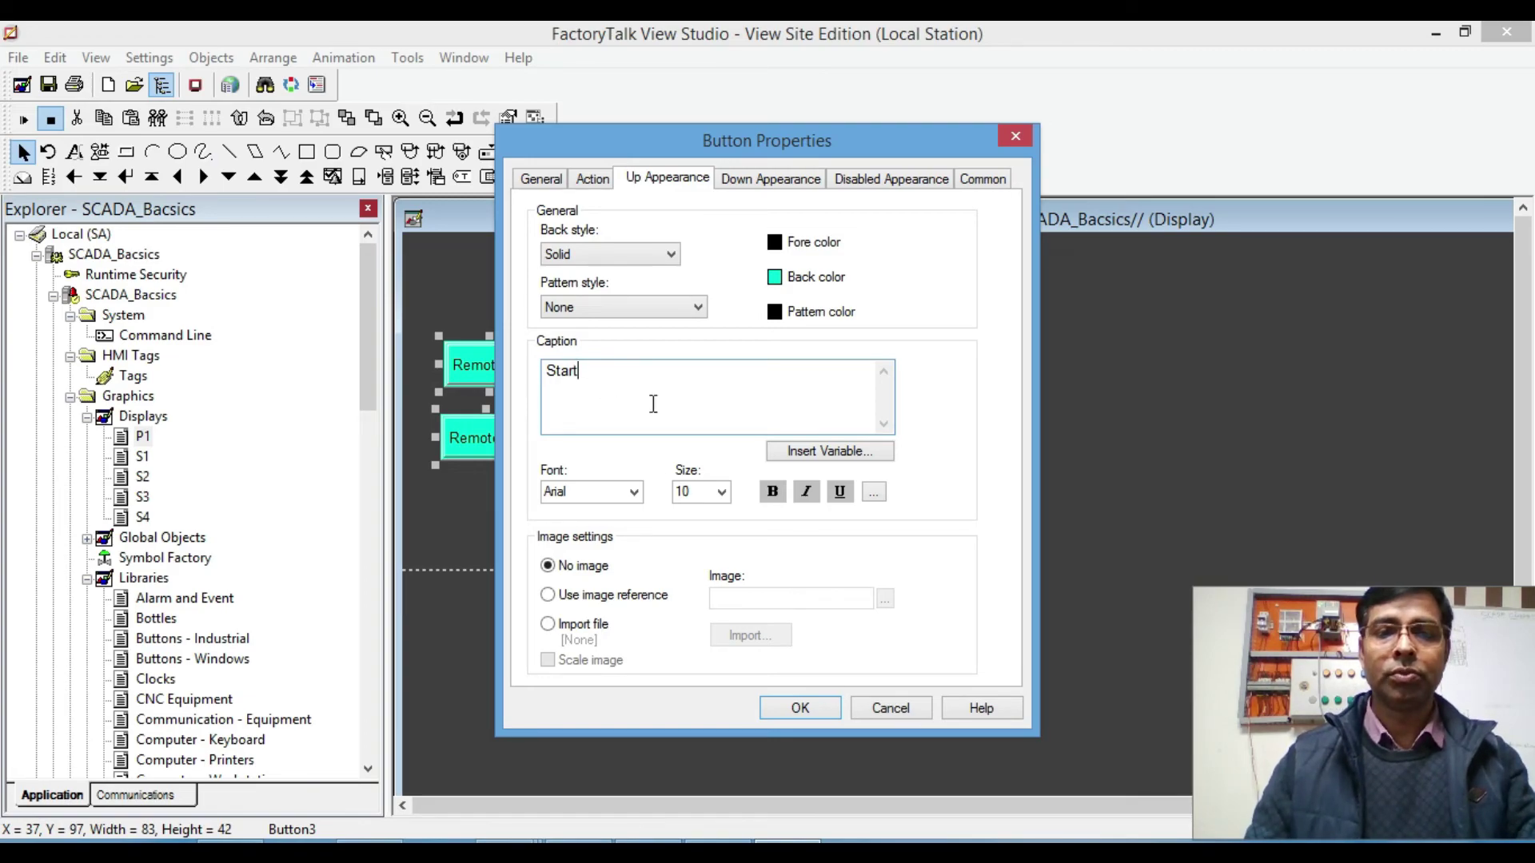
pyautogui.click(775, 277)
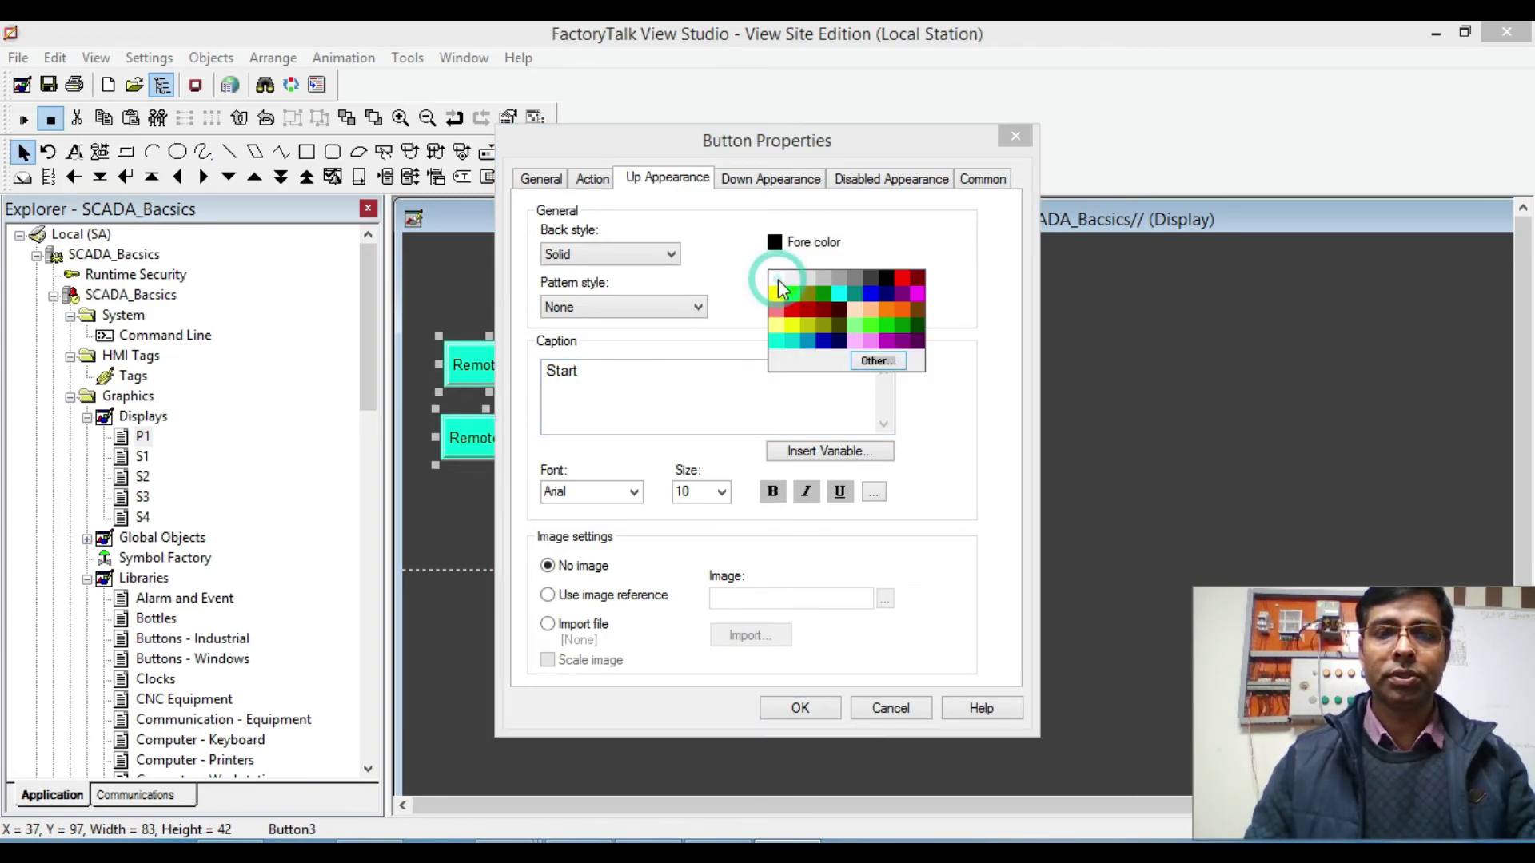
pyautogui.click(824, 298)
pyautogui.click(799, 708)
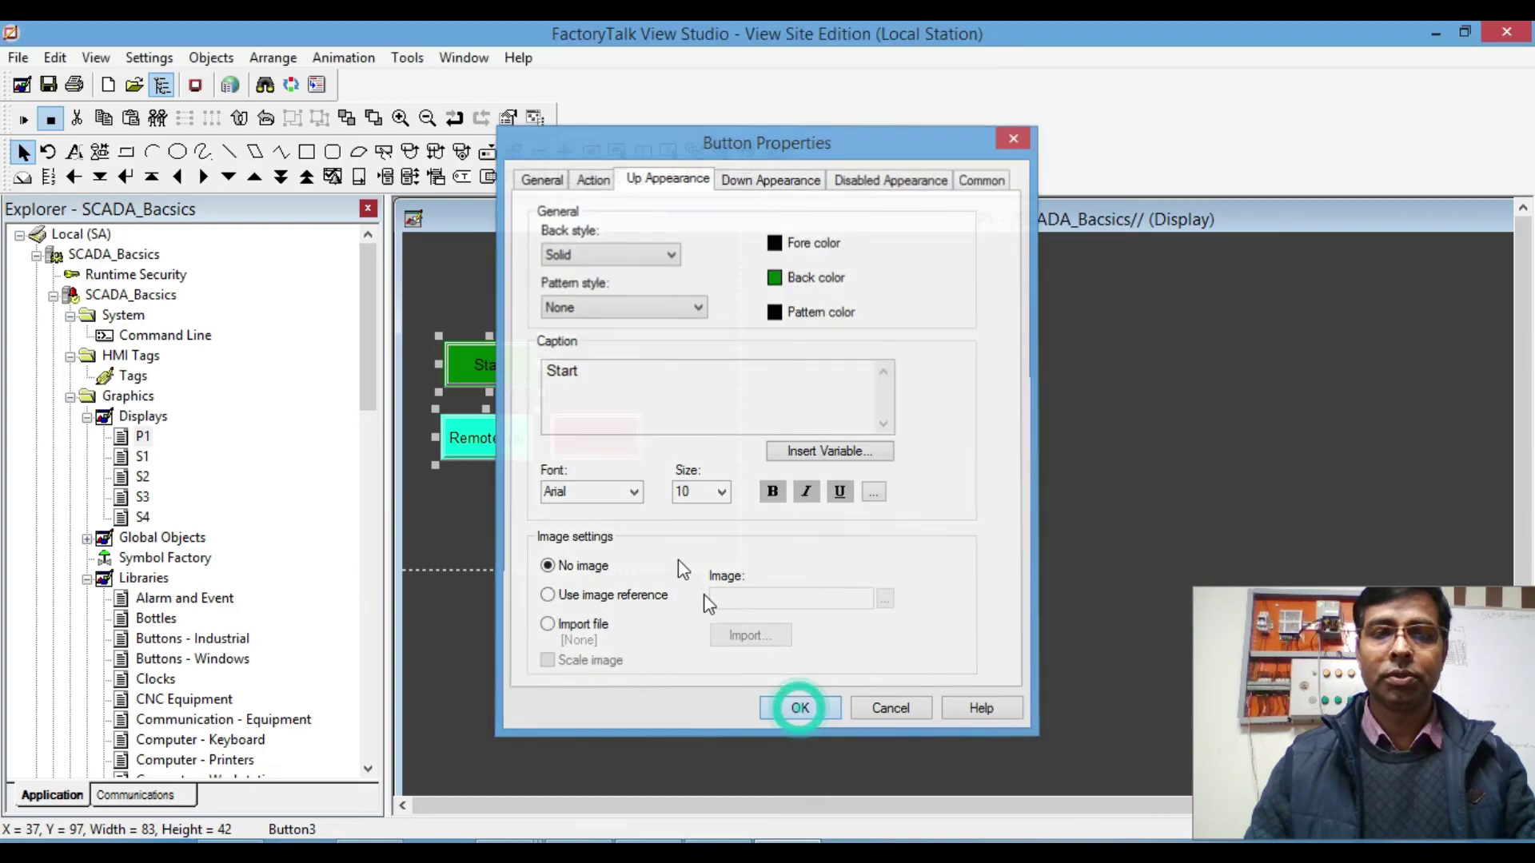
# Step: Duplicate the Start button, place the copy beside it at about X 140, Y 100, and caption it "Stop"
pyautogui.click(159, 120)
pyautogui.moveTo(482, 295); pyautogui.dragTo(616, 368)
pyautogui.doubleClick(619, 370)
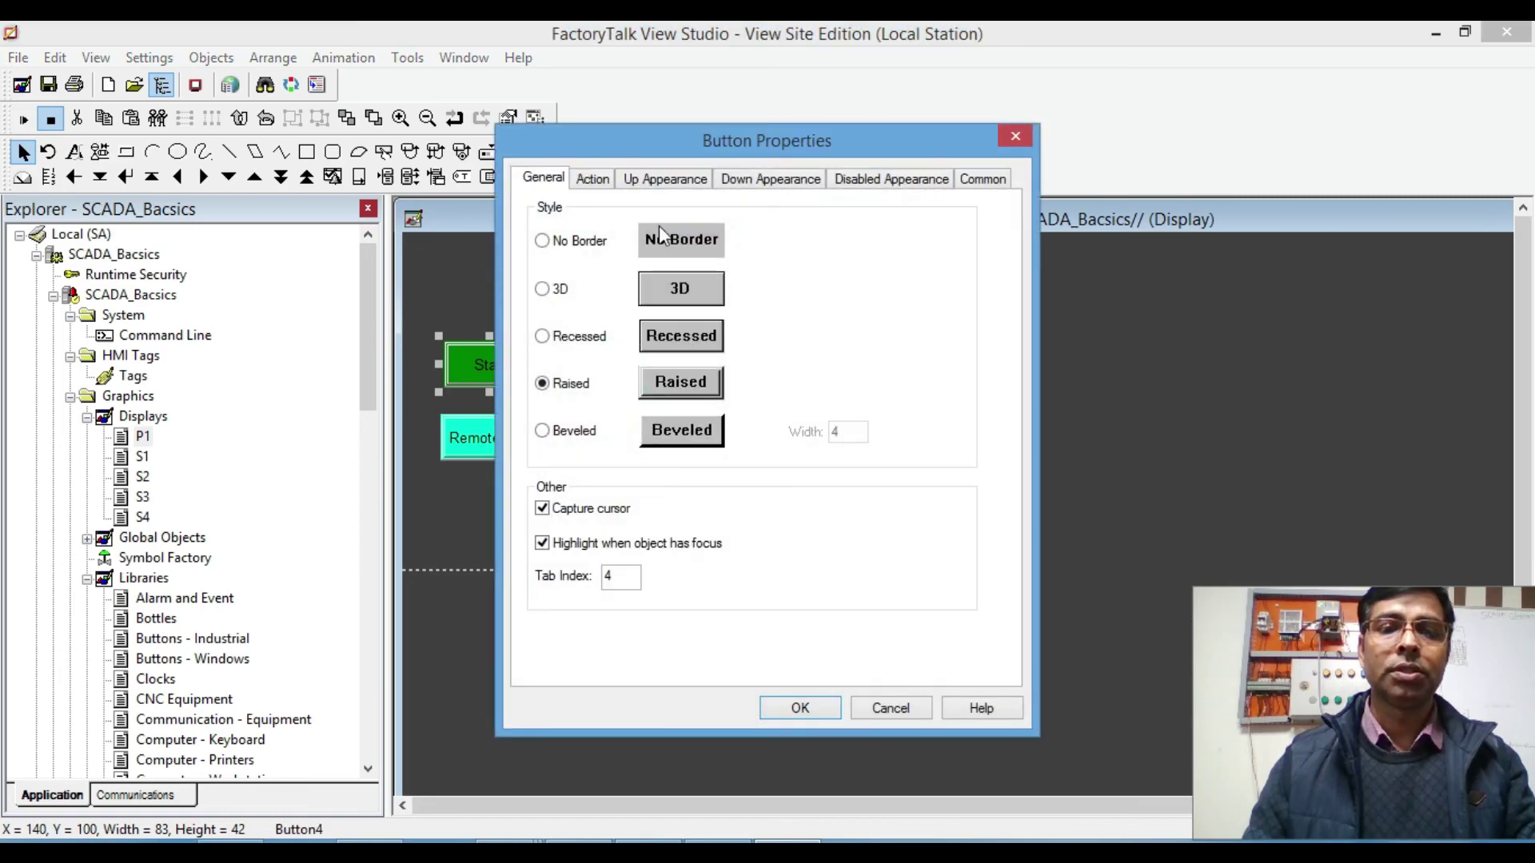
pyautogui.click(645, 181)
pyautogui.moveTo(589, 376); pyautogui.dragTo(562, 376)
pyautogui.write('op')
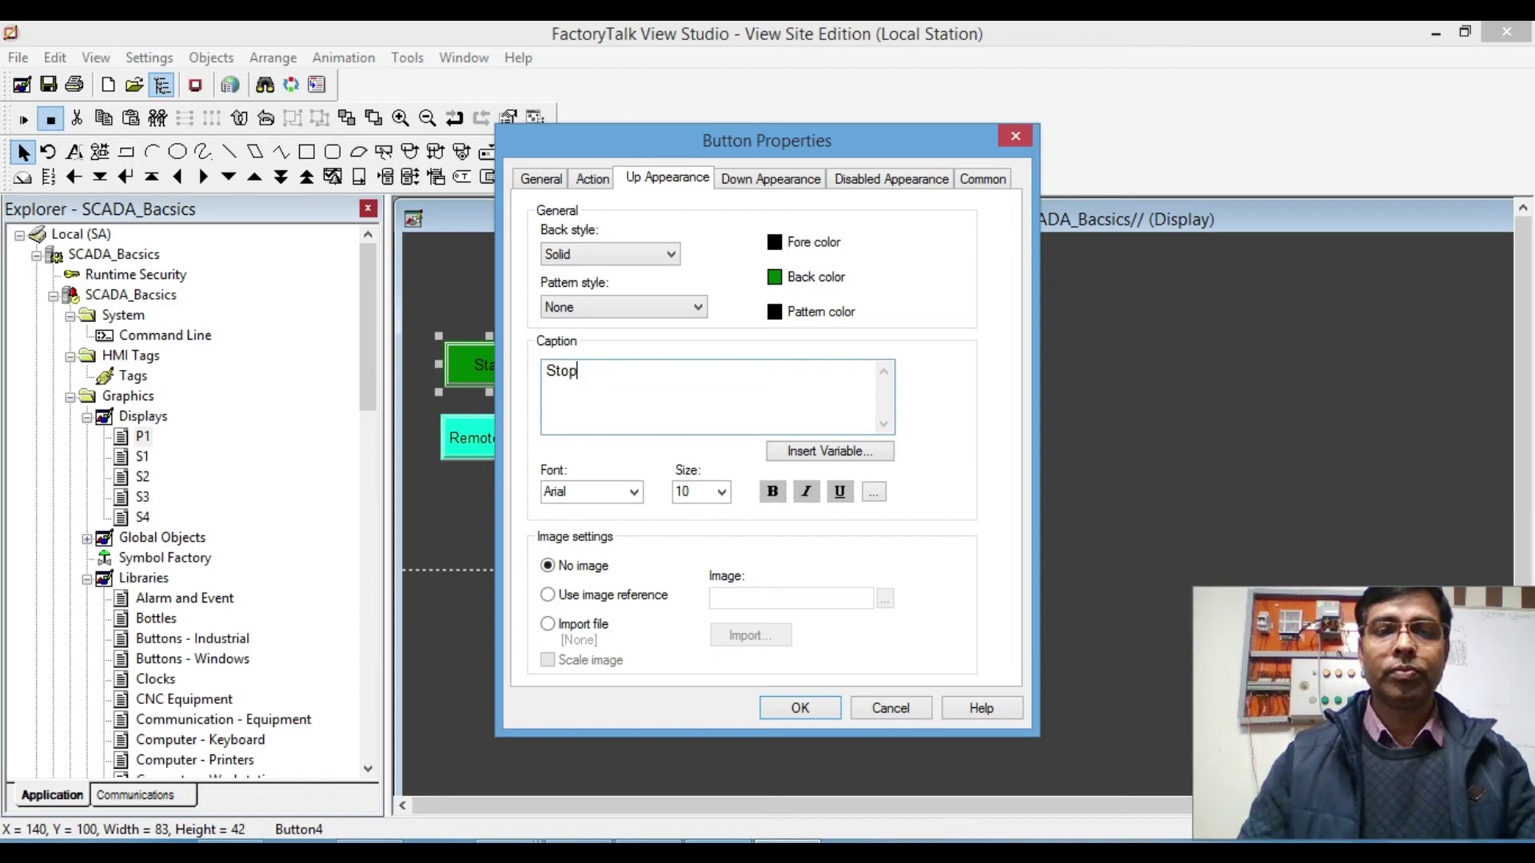
# Step: Assign the tag [L18ER]MTR1_Stop to the Stop button's press action
pyautogui.click(598, 181)
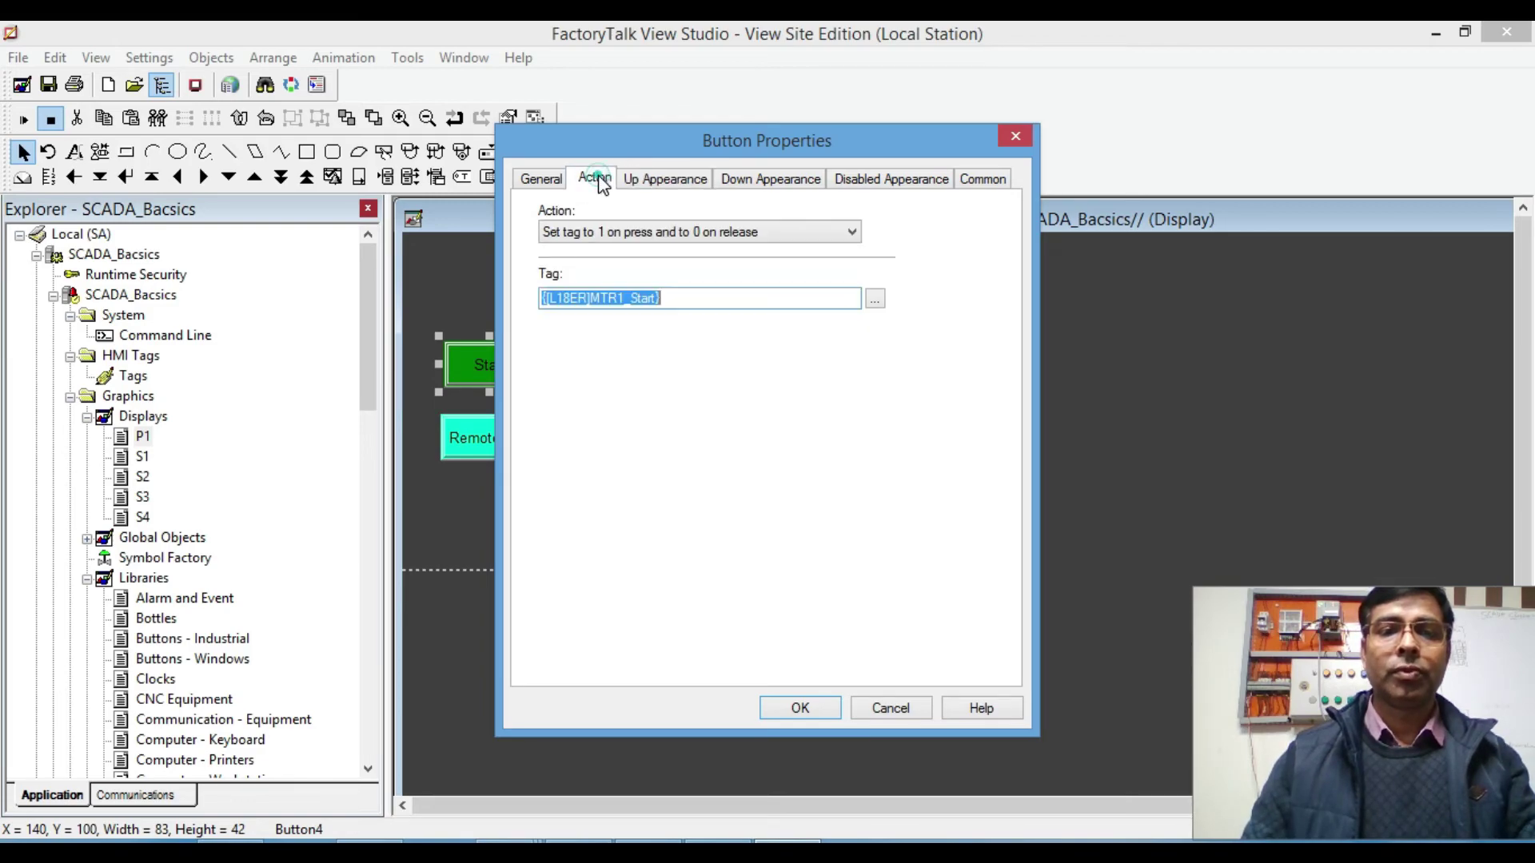
pyautogui.click(726, 236)
pyautogui.click(726, 236)
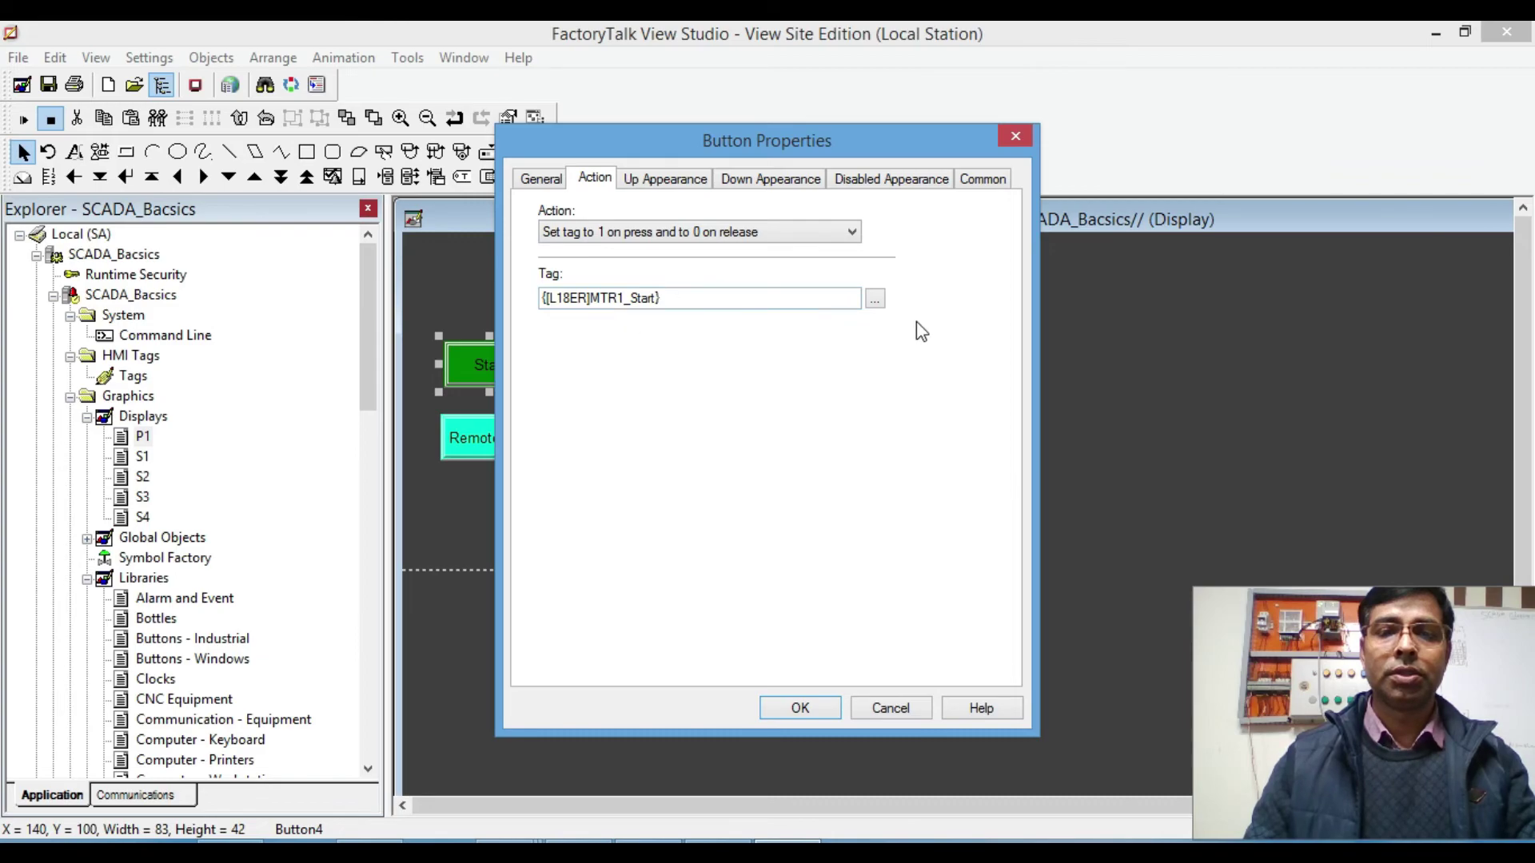
pyautogui.click(874, 298)
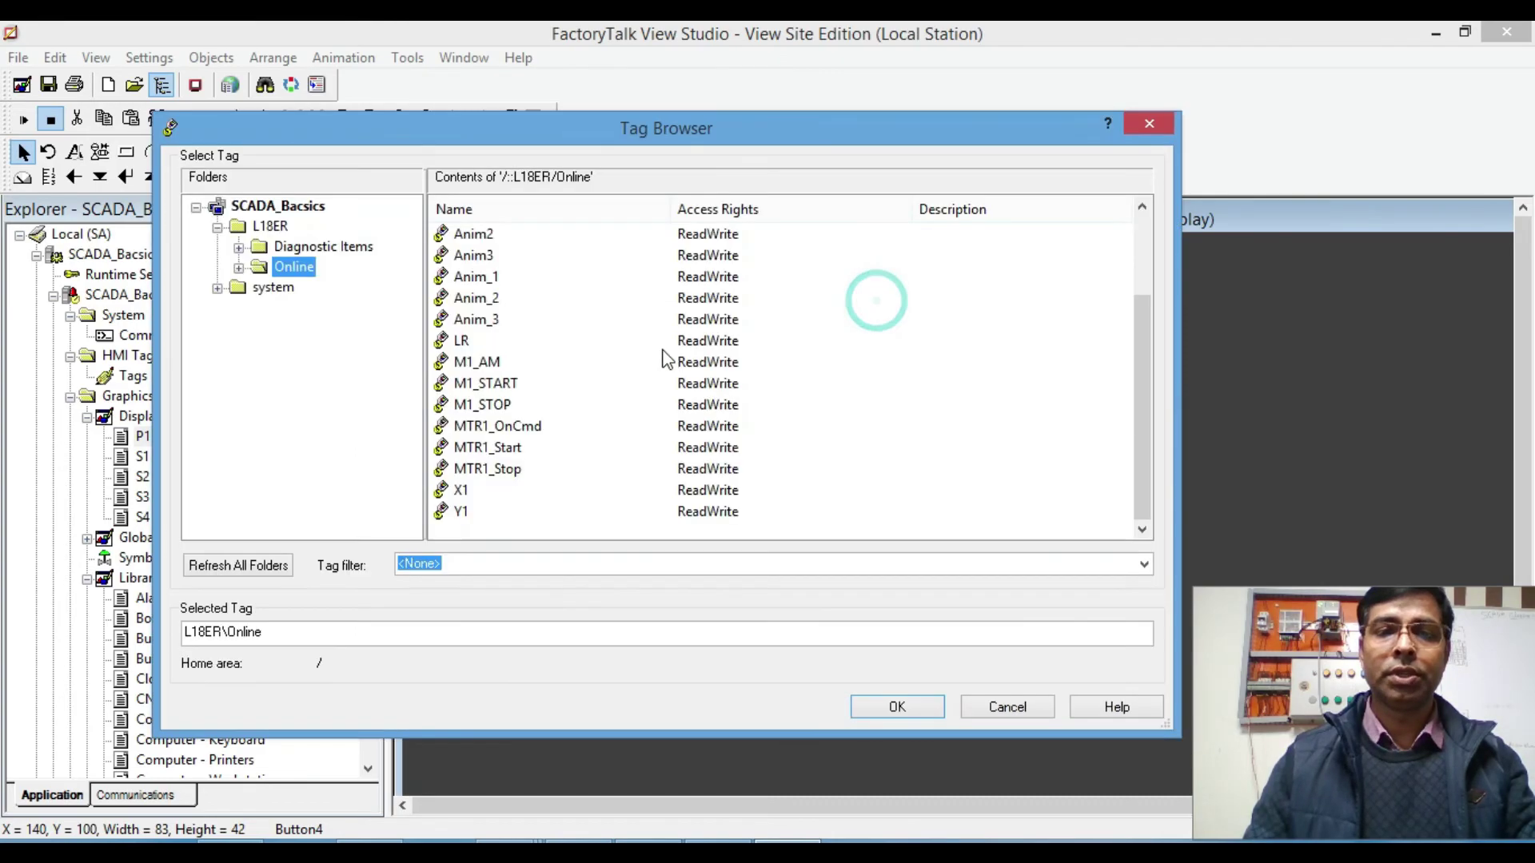
pyautogui.doubleClick(502, 472)
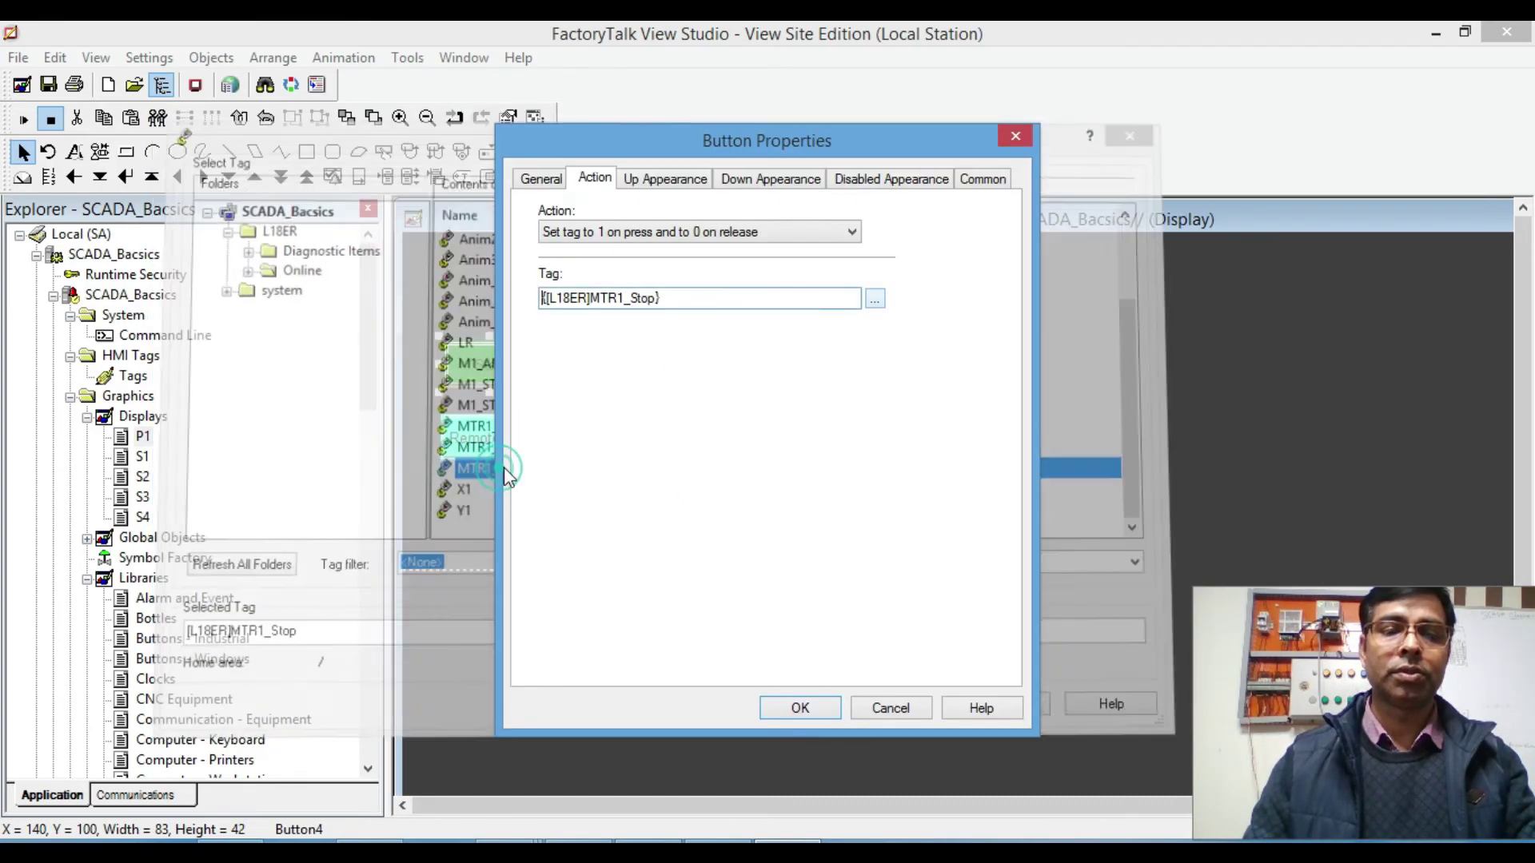
pyautogui.click(800, 709)
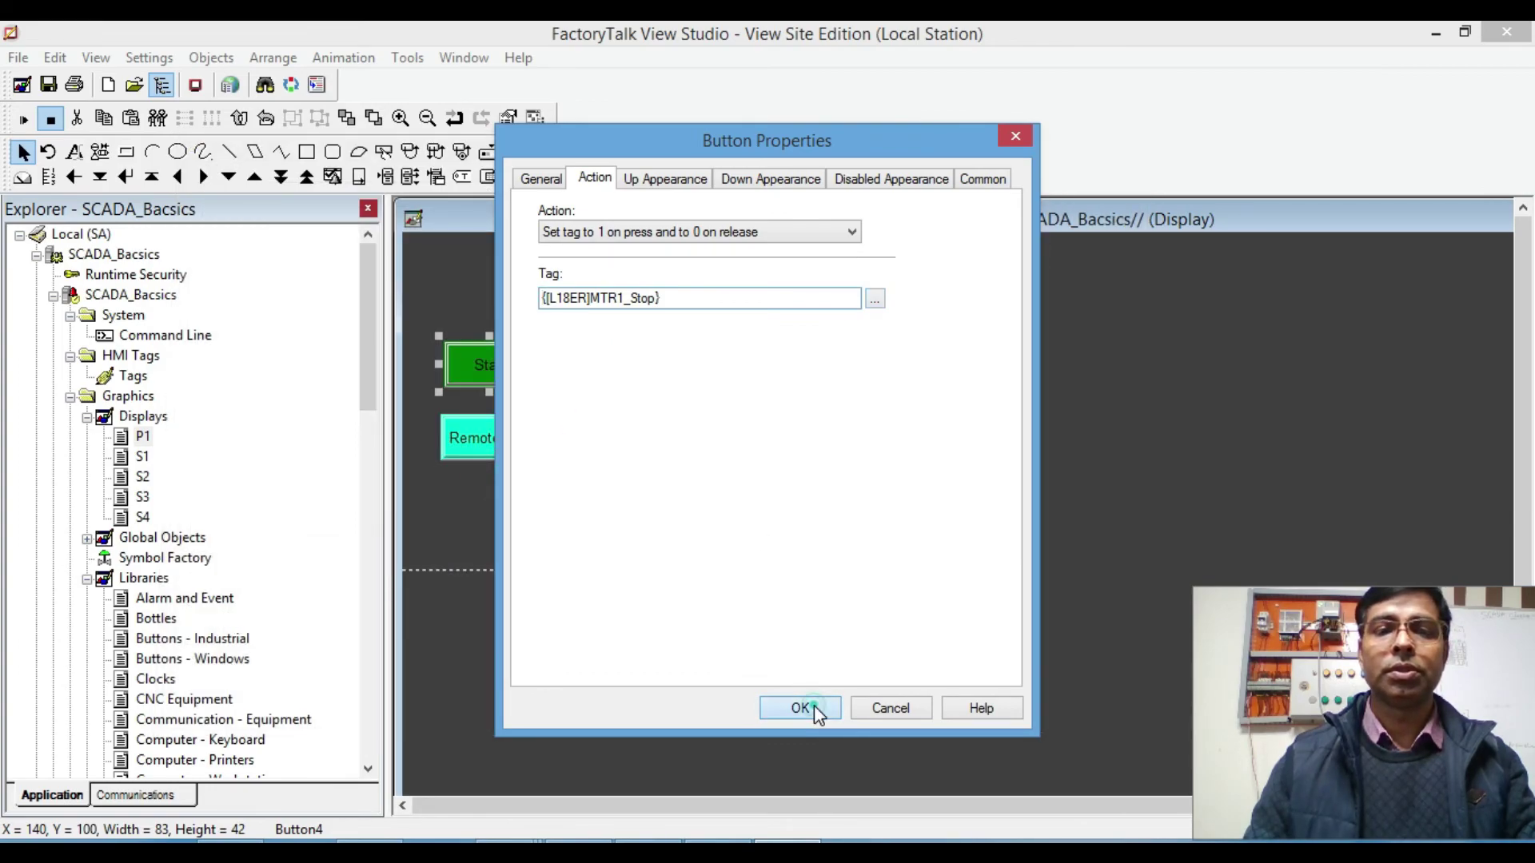
pyautogui.click(647, 491)
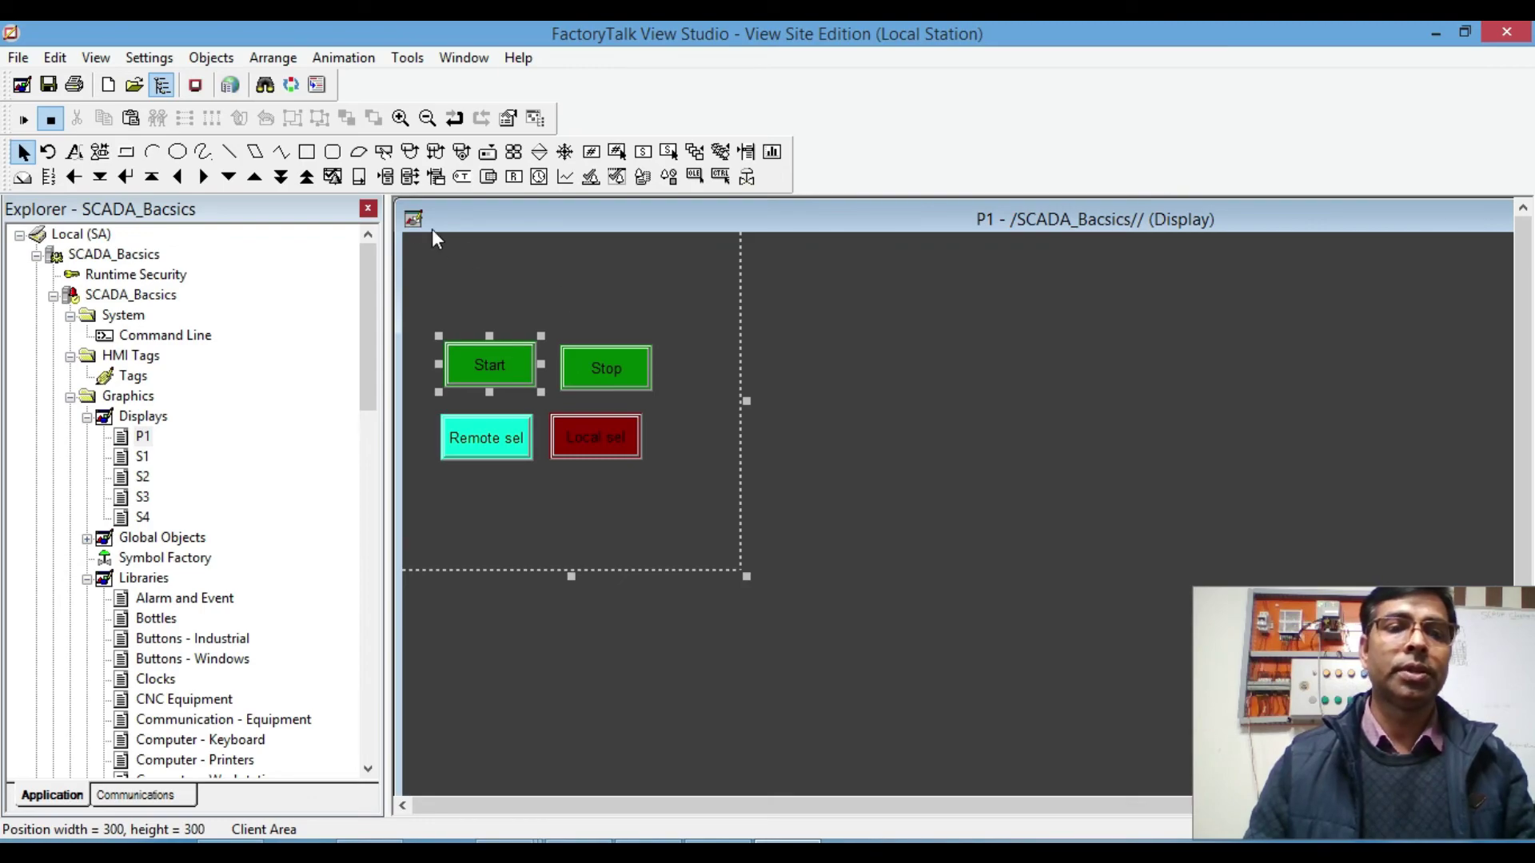
# Step: Add a text object reading "Local selected" beside the Local sel button on the P1 display
pyautogui.click(75, 153)
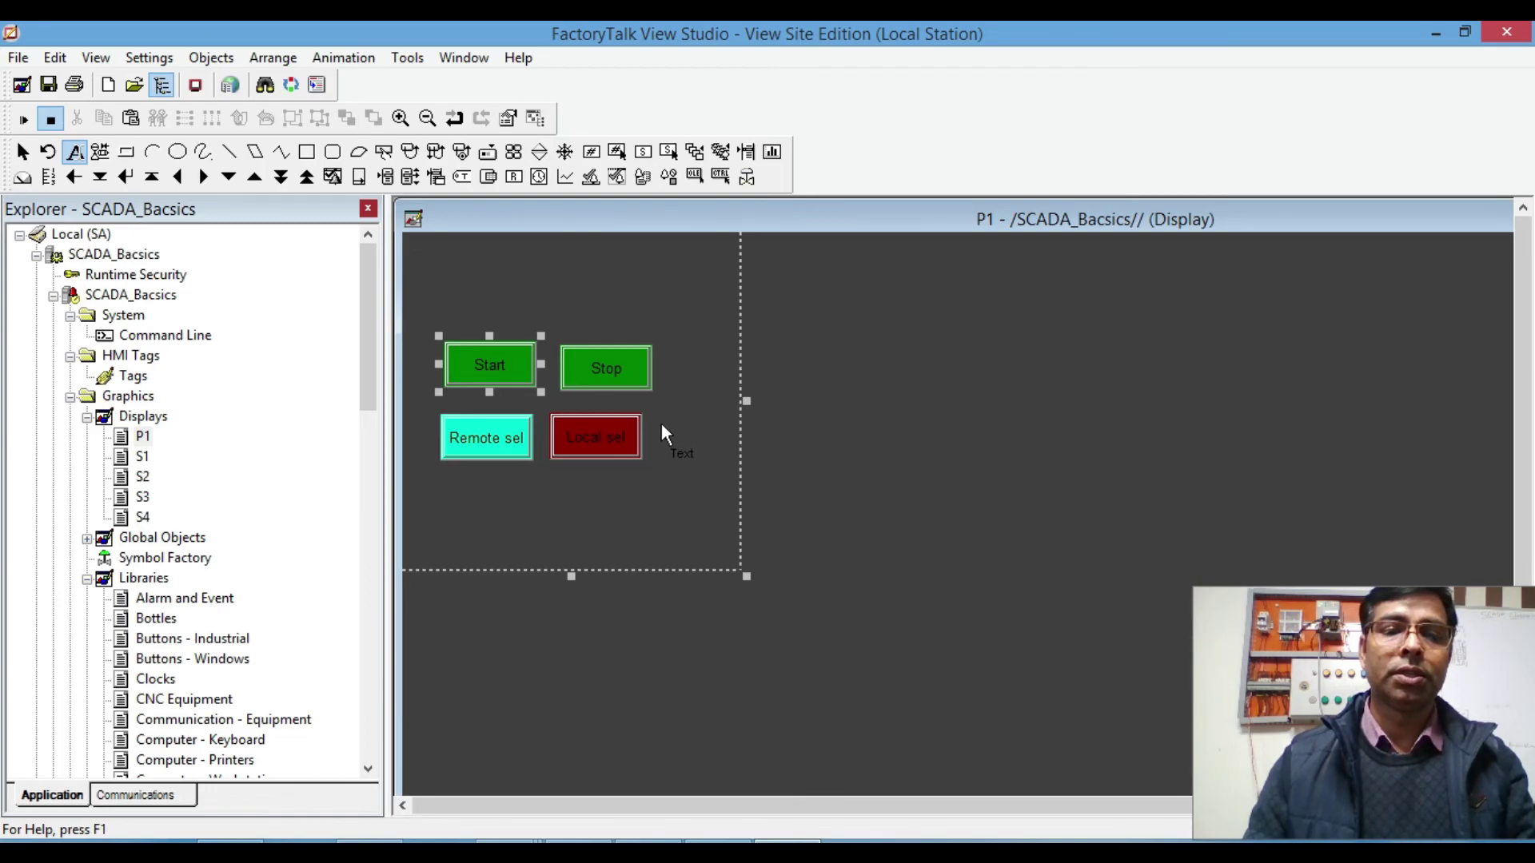
pyautogui.moveTo(664, 419); pyautogui.dragTo(731, 448)
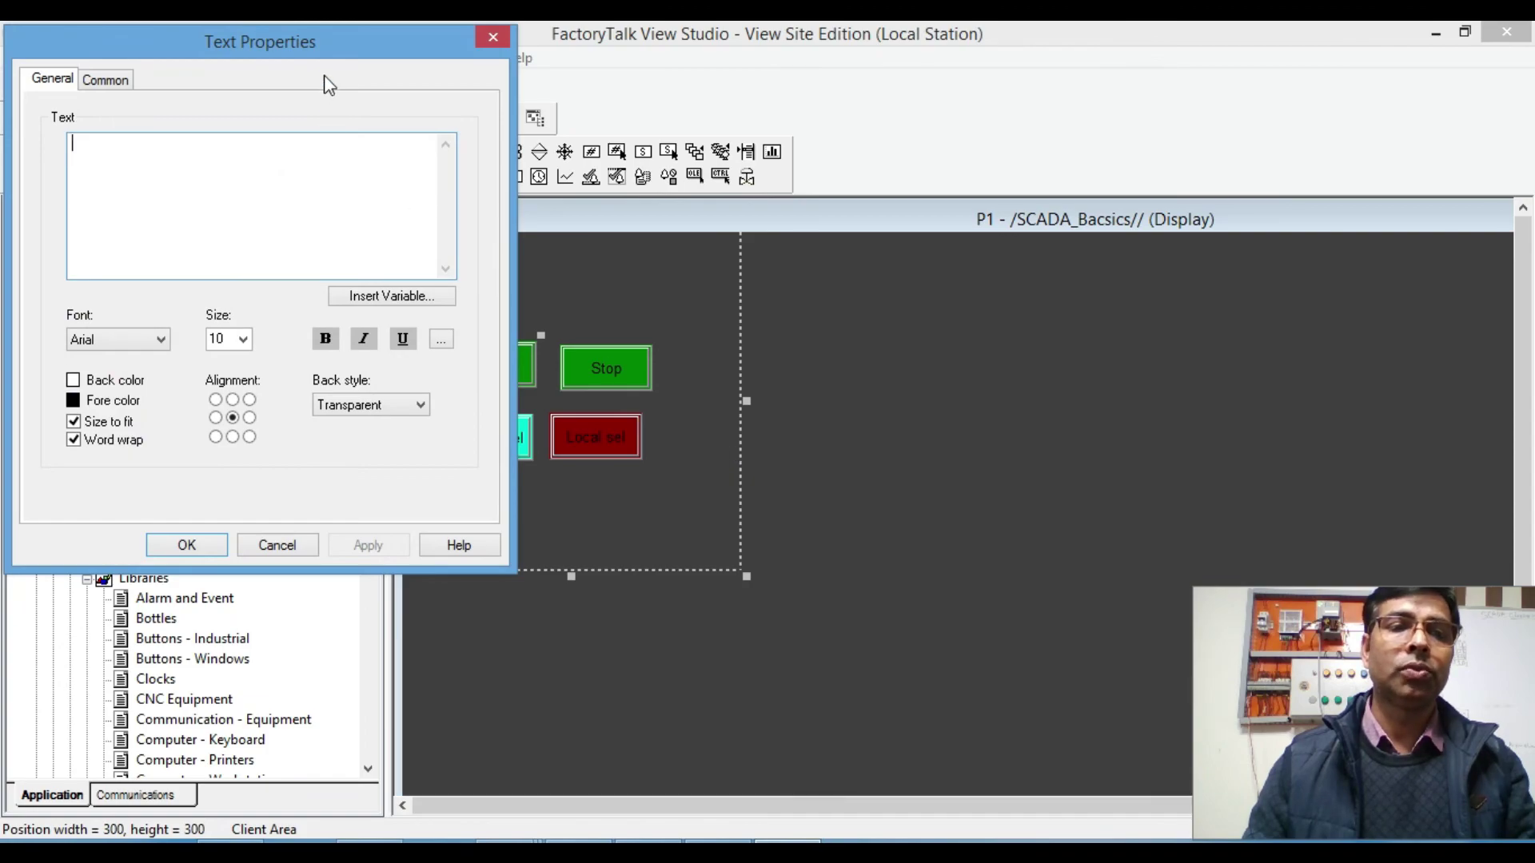
pyautogui.moveTo(319, 53); pyautogui.dragTo(573, 87)
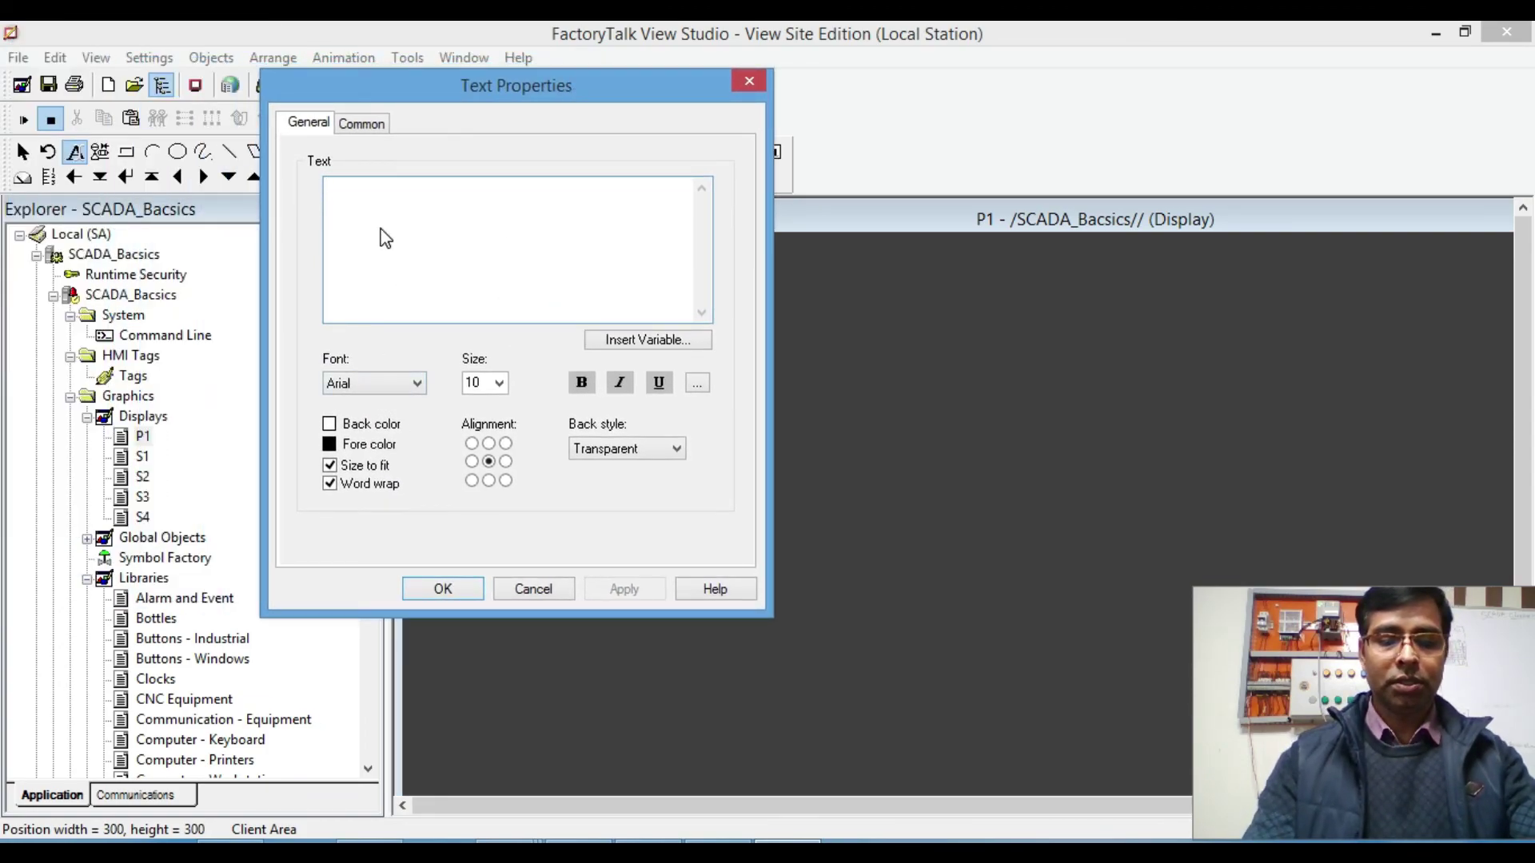
pyautogui.write('Loca')
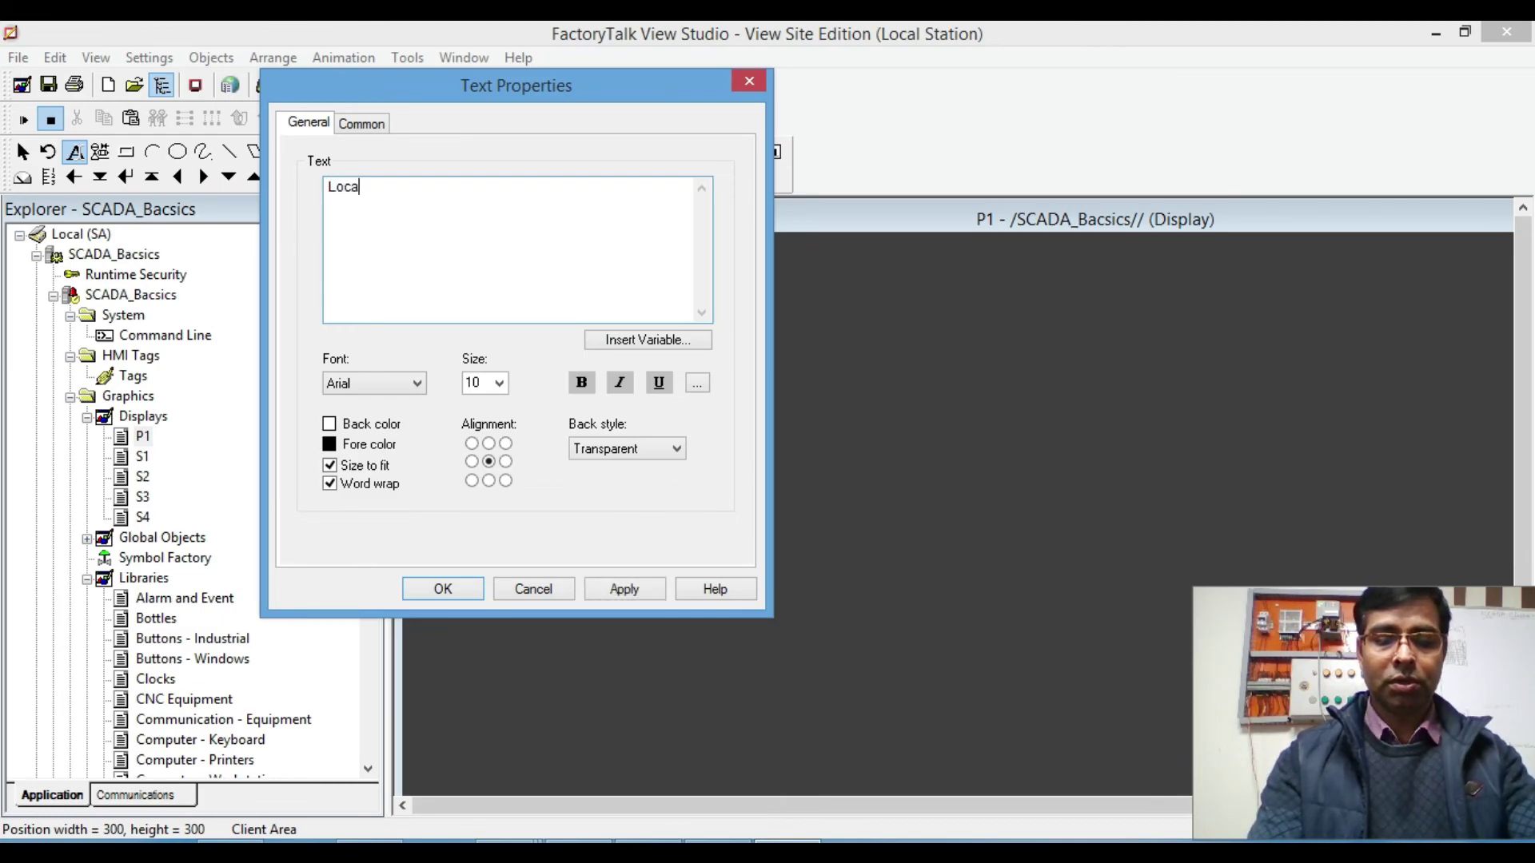
pyautogui.write('l sel')
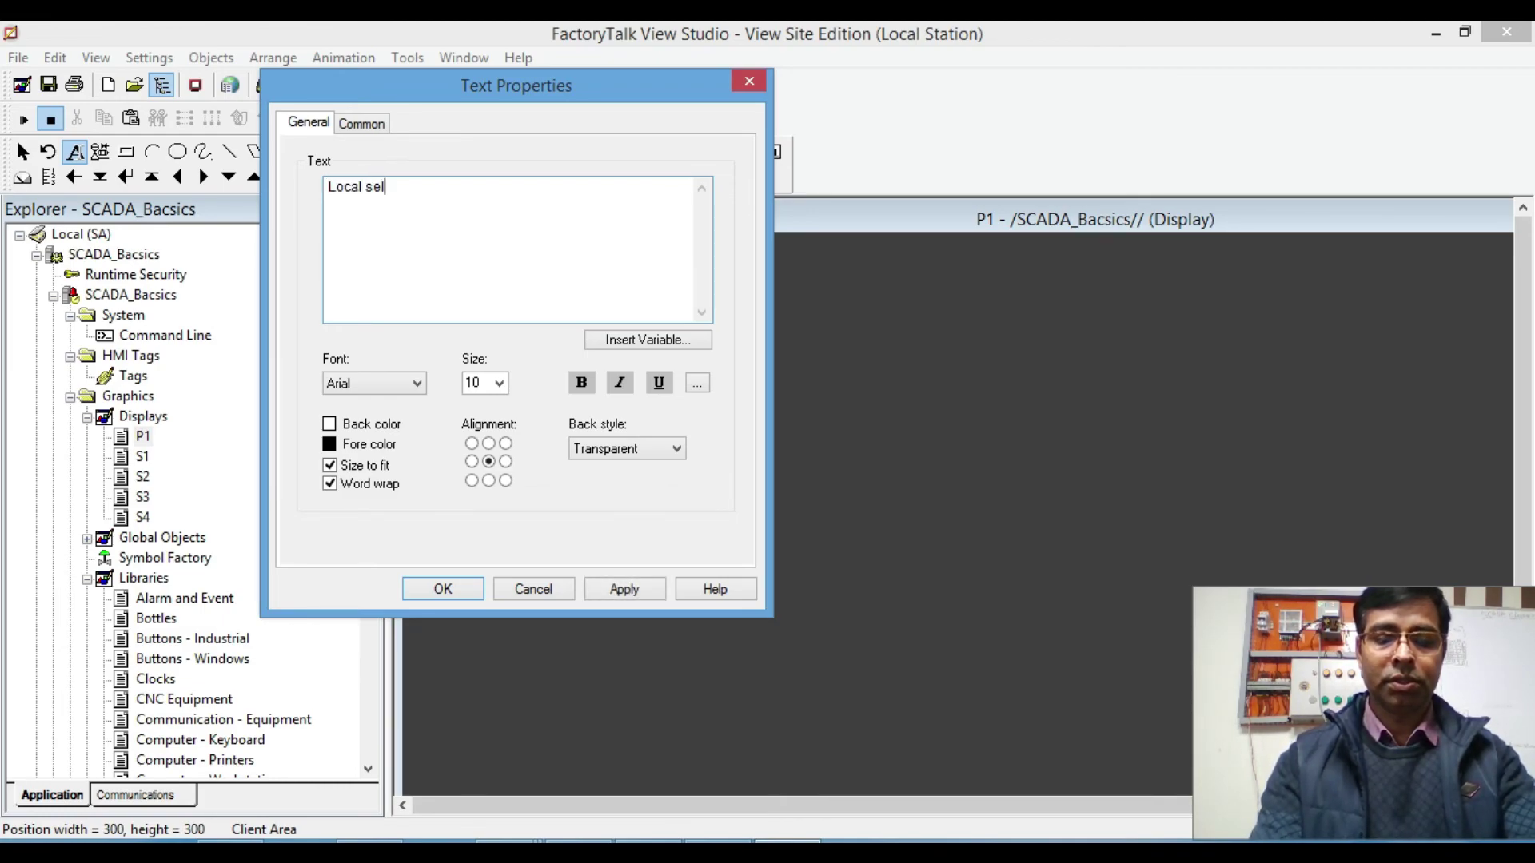
pyautogui.write('ected')
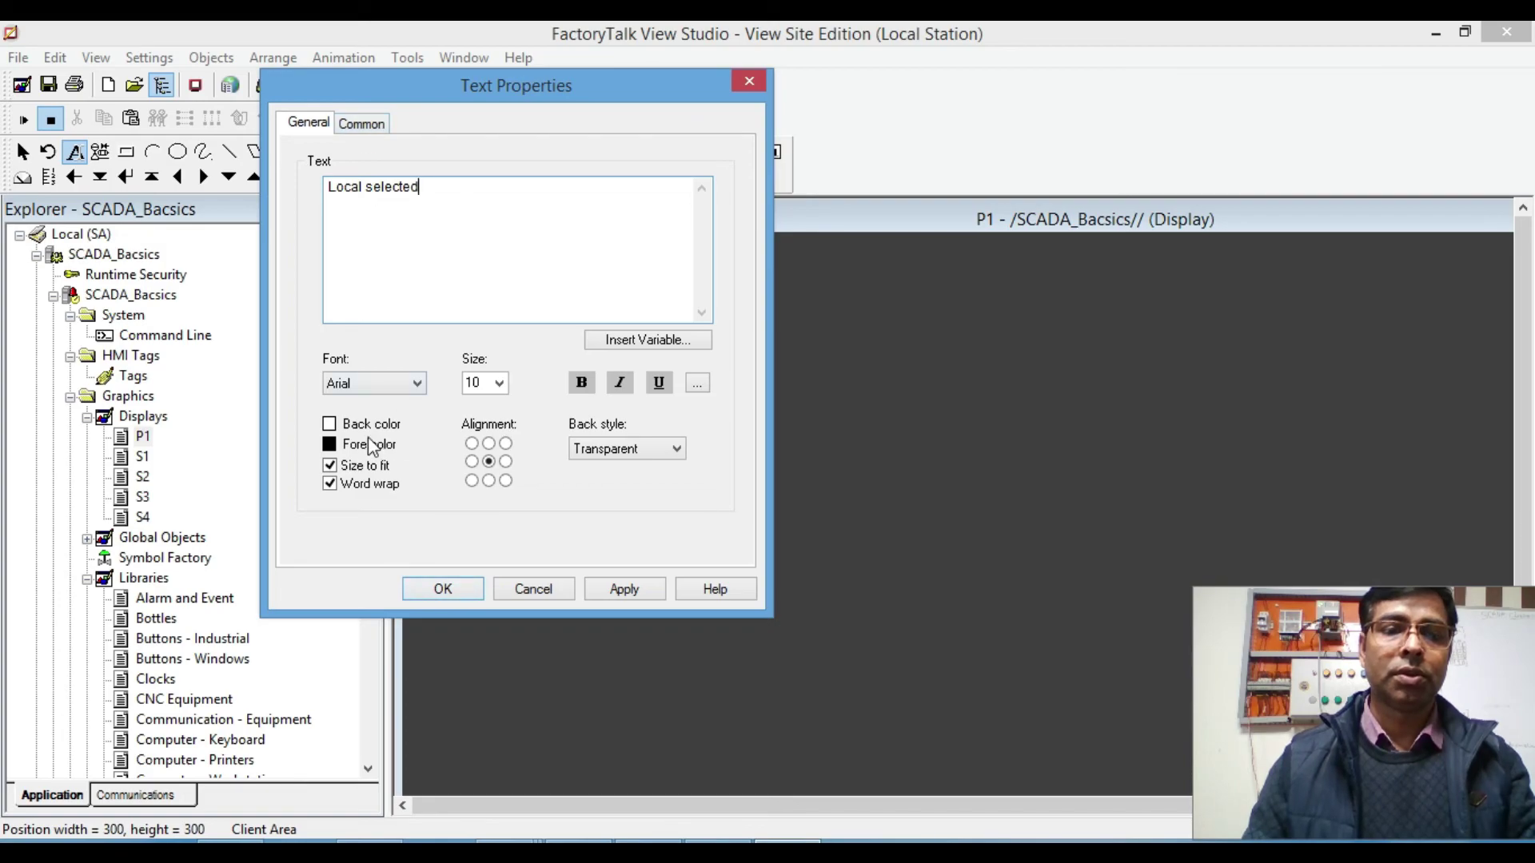
pyautogui.click(444, 598)
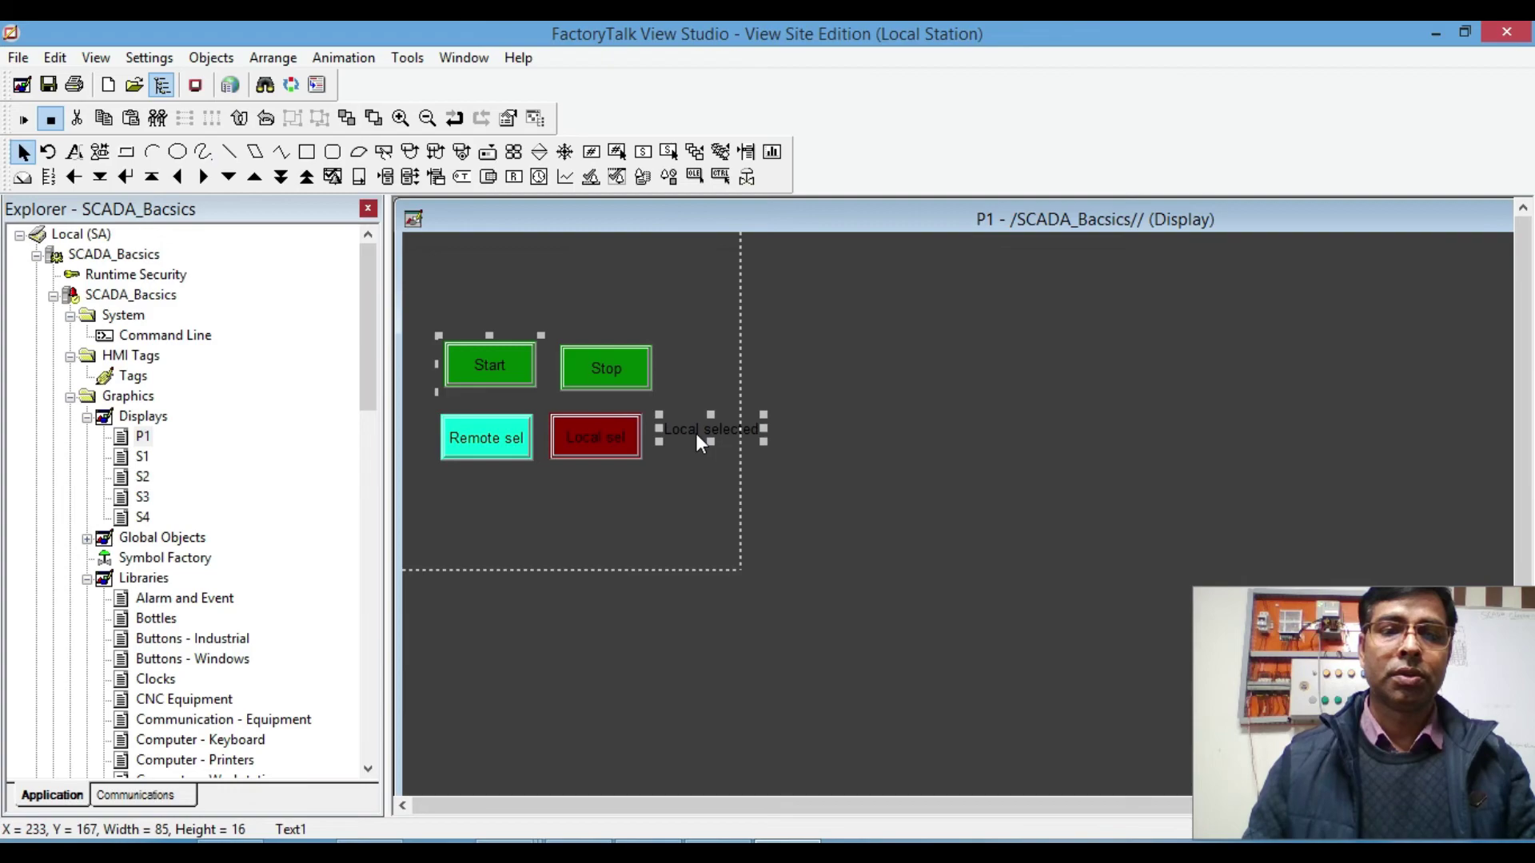
# Step: Move the "Local selected" text below the selection buttons to about X 75, Y 224, and make it bold
pyautogui.moveTo(697, 436); pyautogui.dragTo(519, 500)
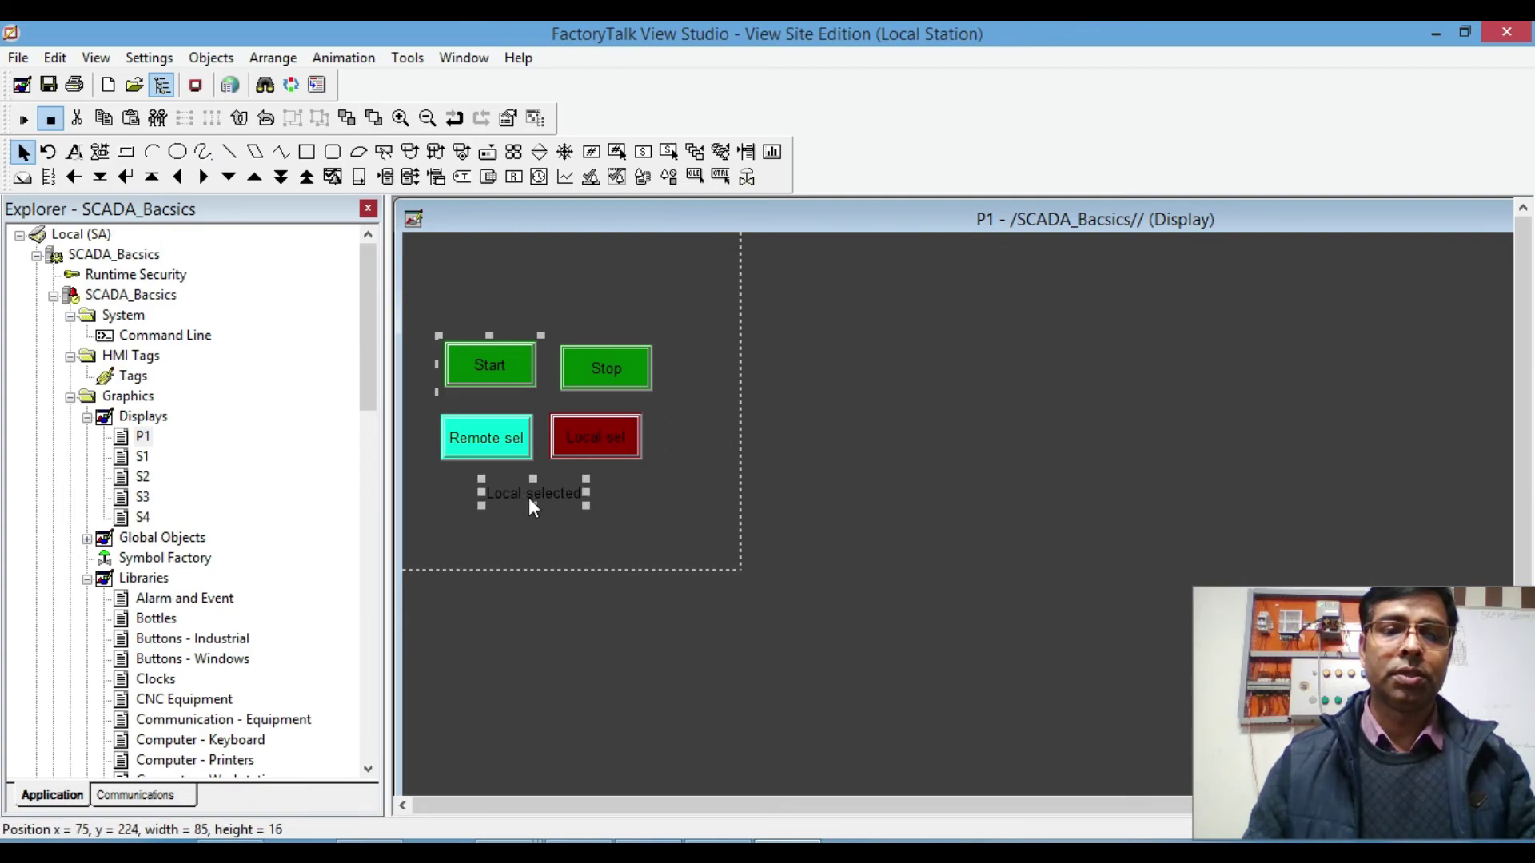
pyautogui.doubleClick(540, 494)
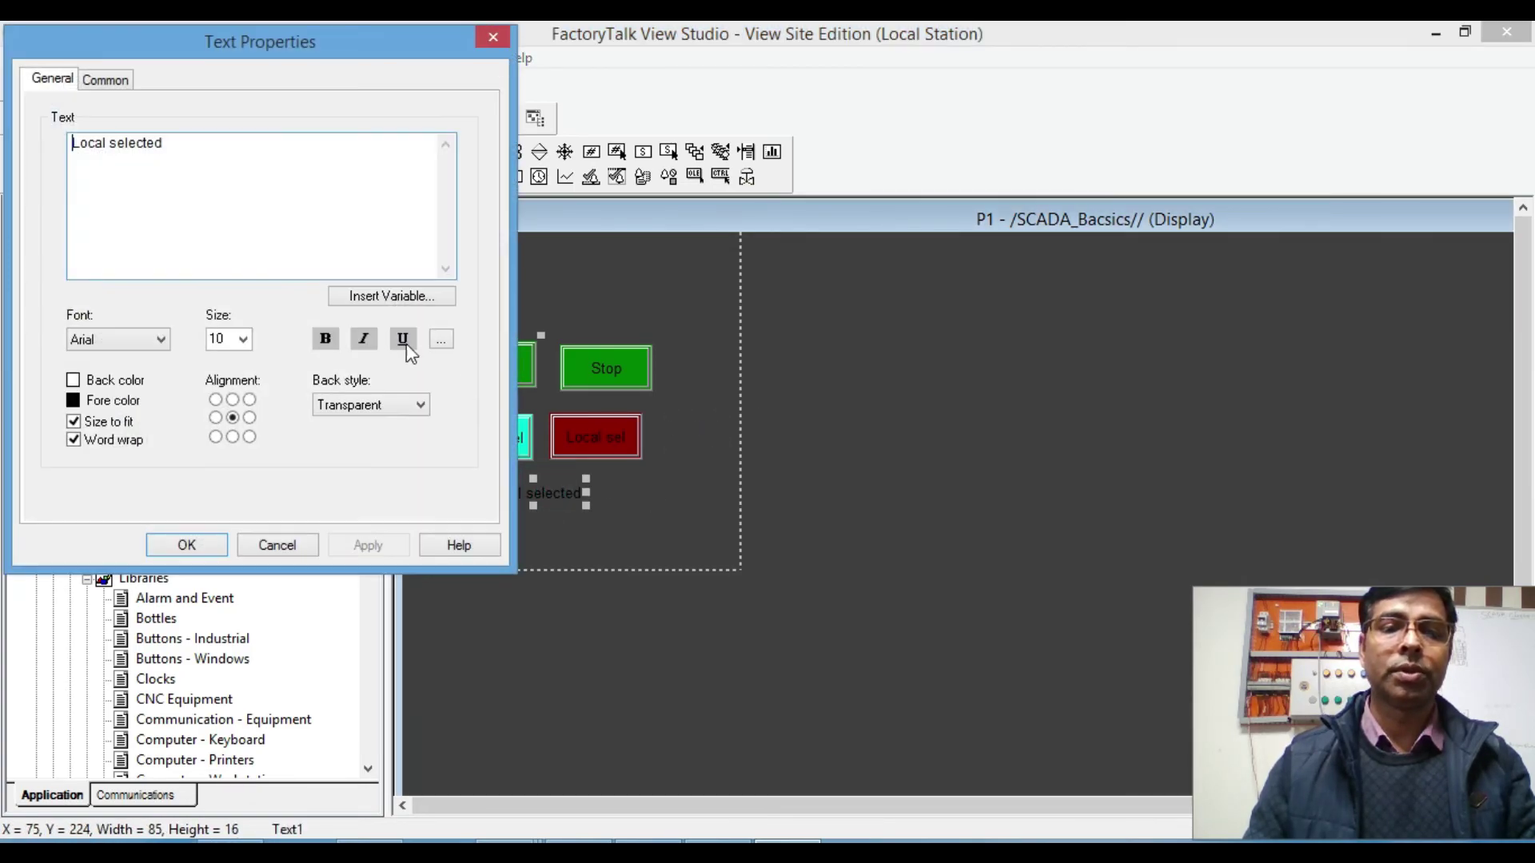
pyautogui.click(331, 340)
pyautogui.click(346, 543)
pyautogui.click(185, 547)
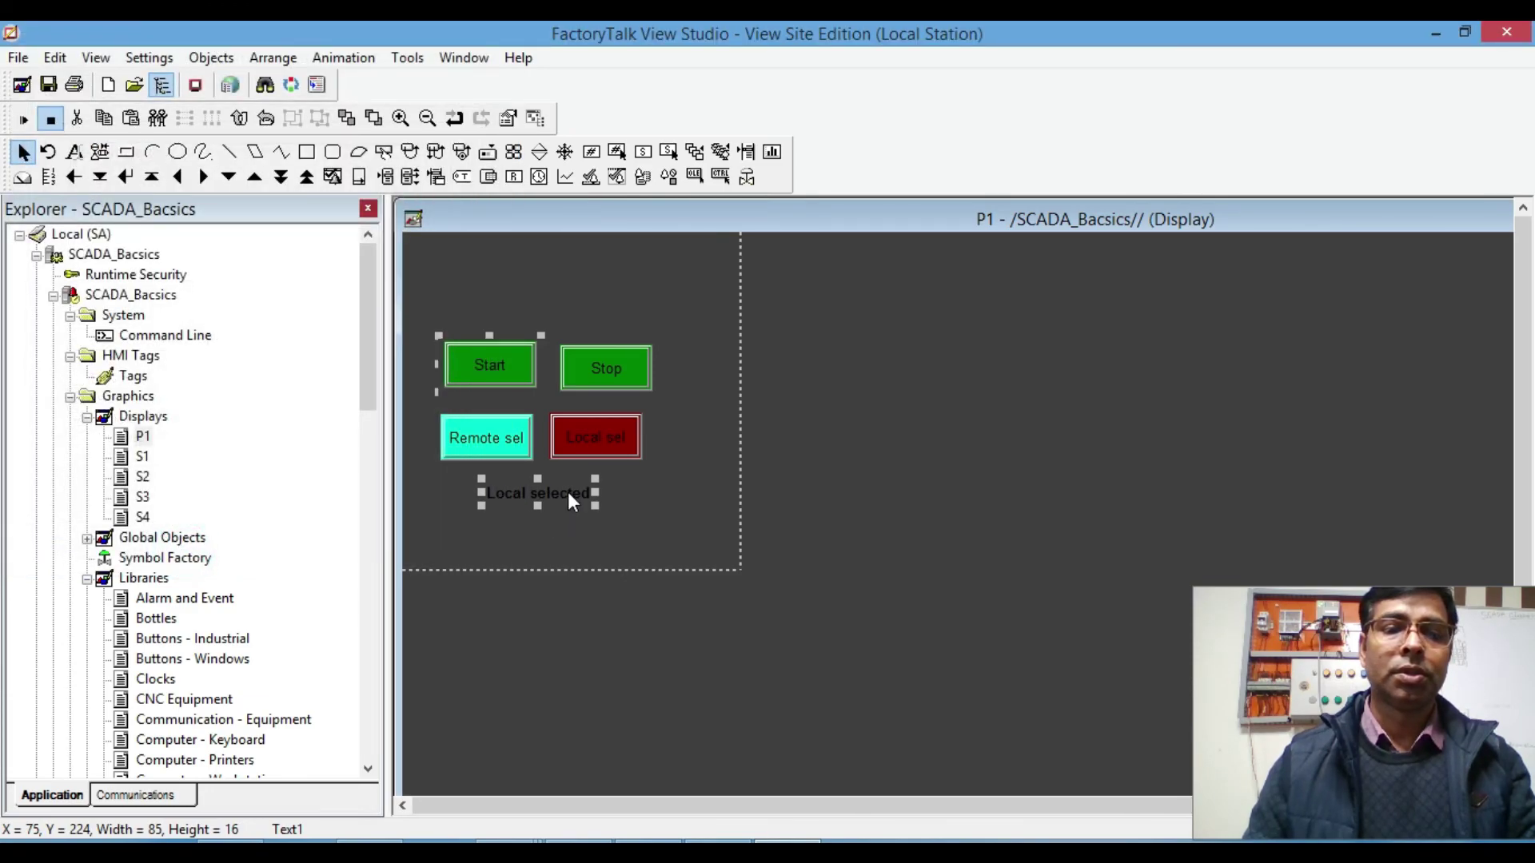
# Step: Add a visibility animation to the "Local selected" text that makes it invisible when the tag [L18ER]LR is true
pyautogui.rightClick(570, 494)
pyautogui.moveTo(720, 384)
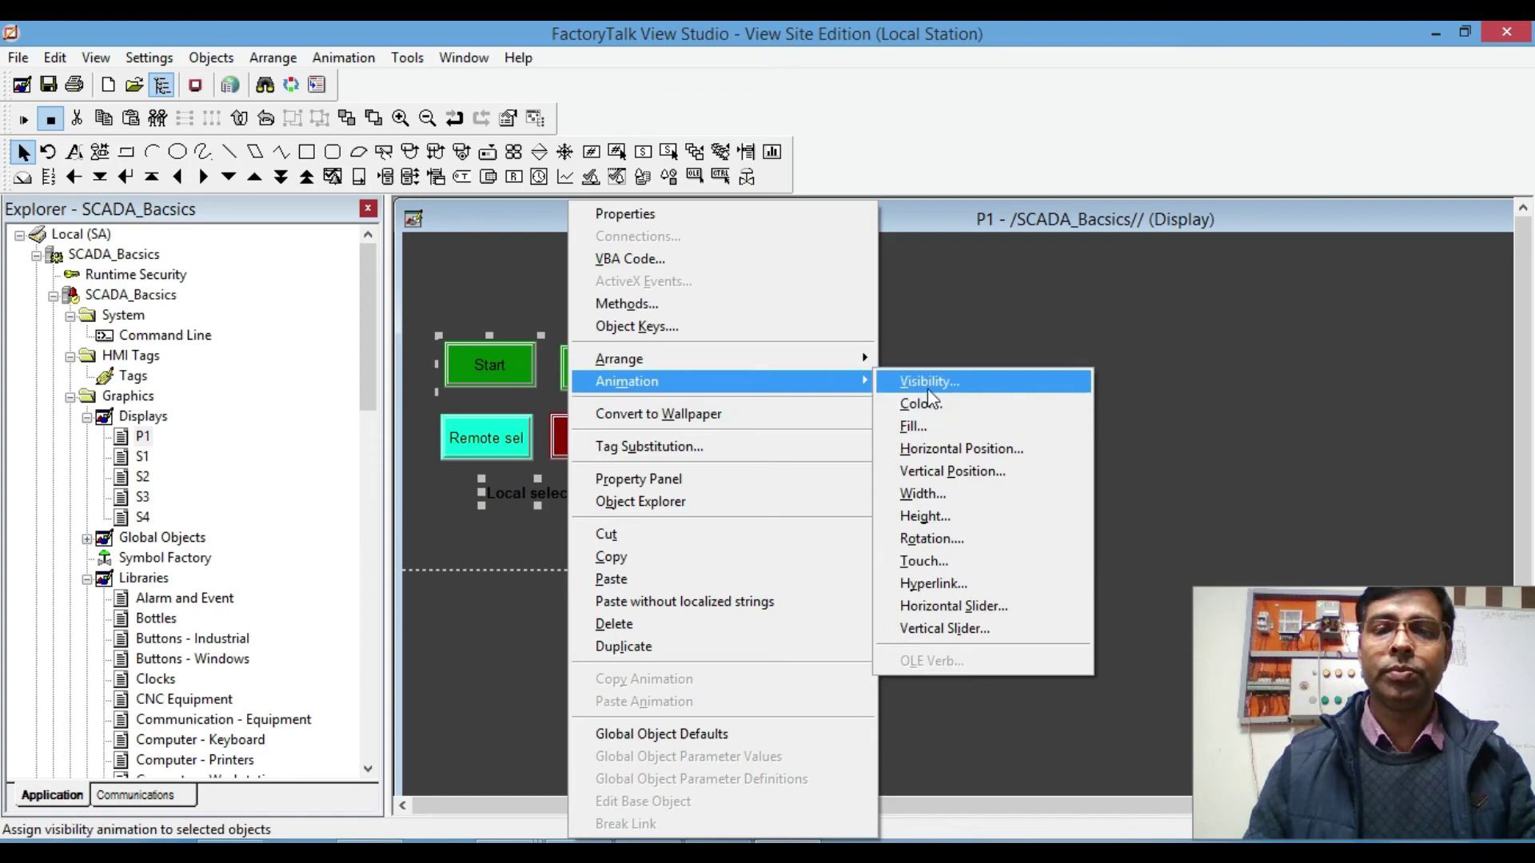
pyautogui.click(928, 383)
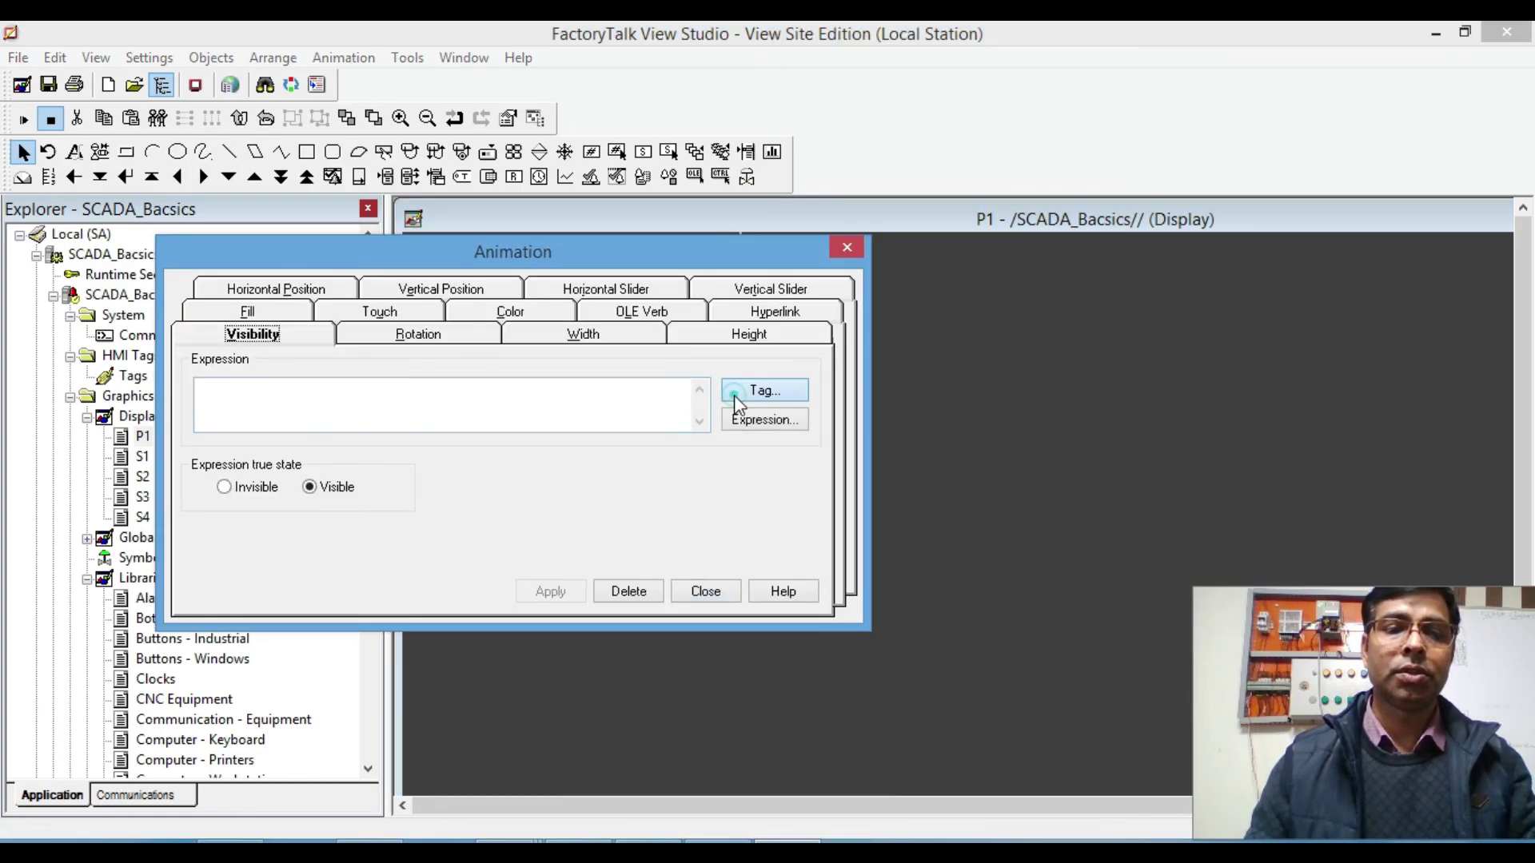
pyautogui.click(736, 402)
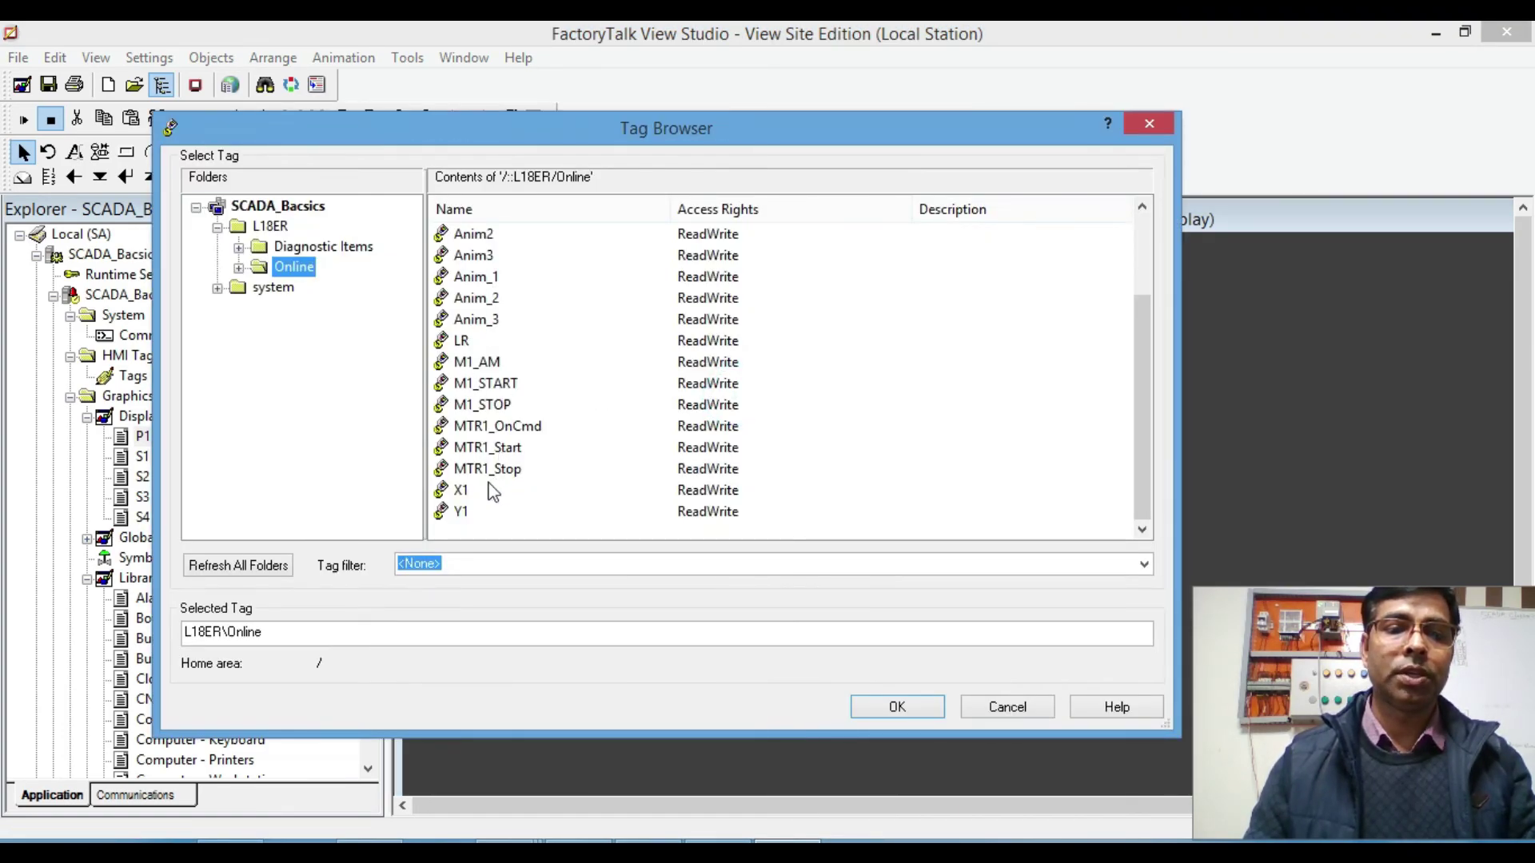
pyautogui.click(463, 342)
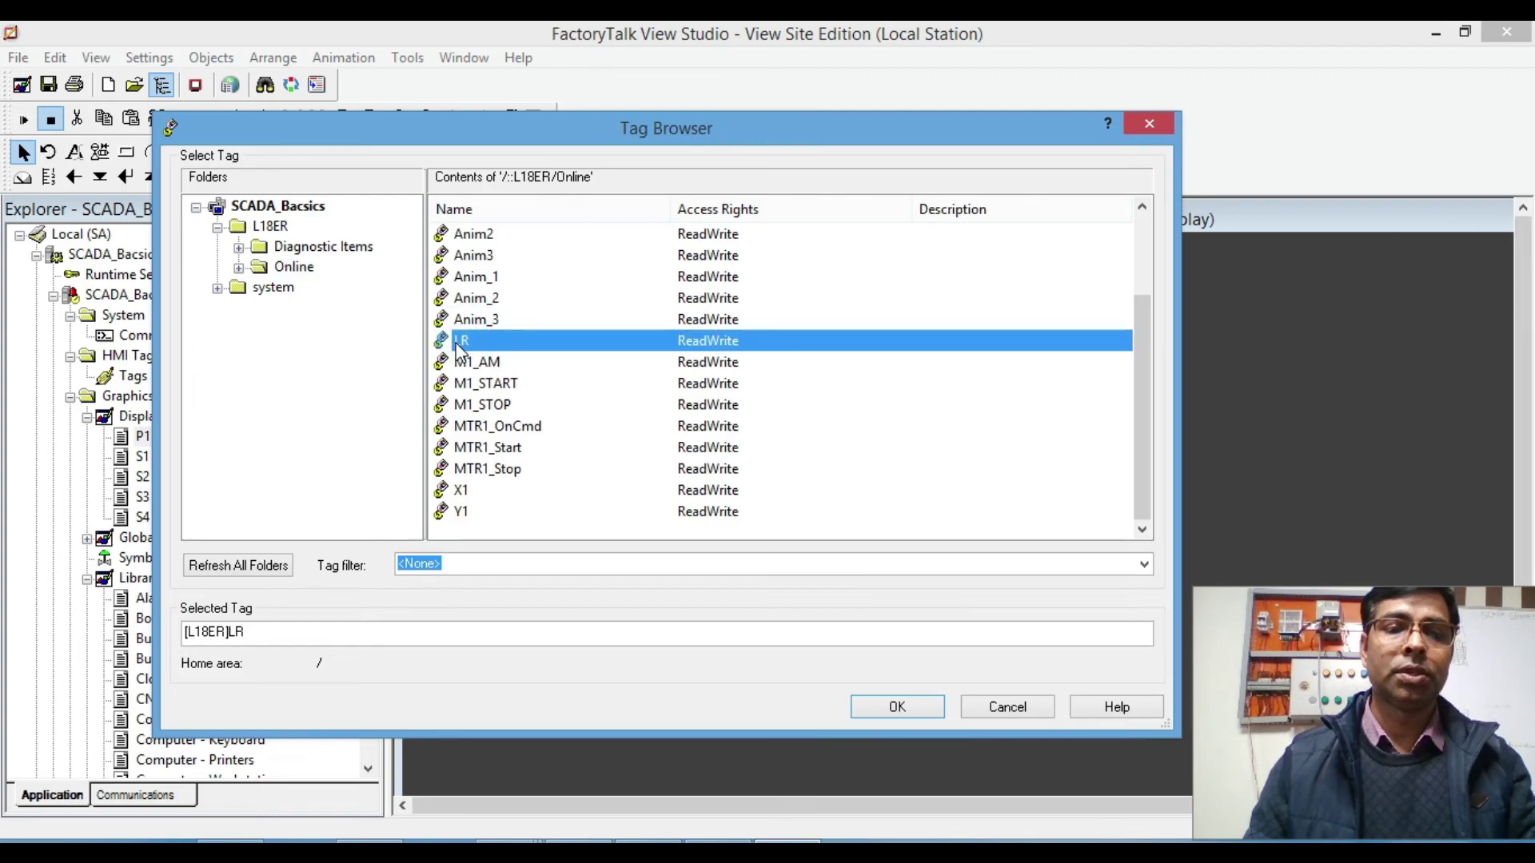
pyautogui.doubleClick(460, 344)
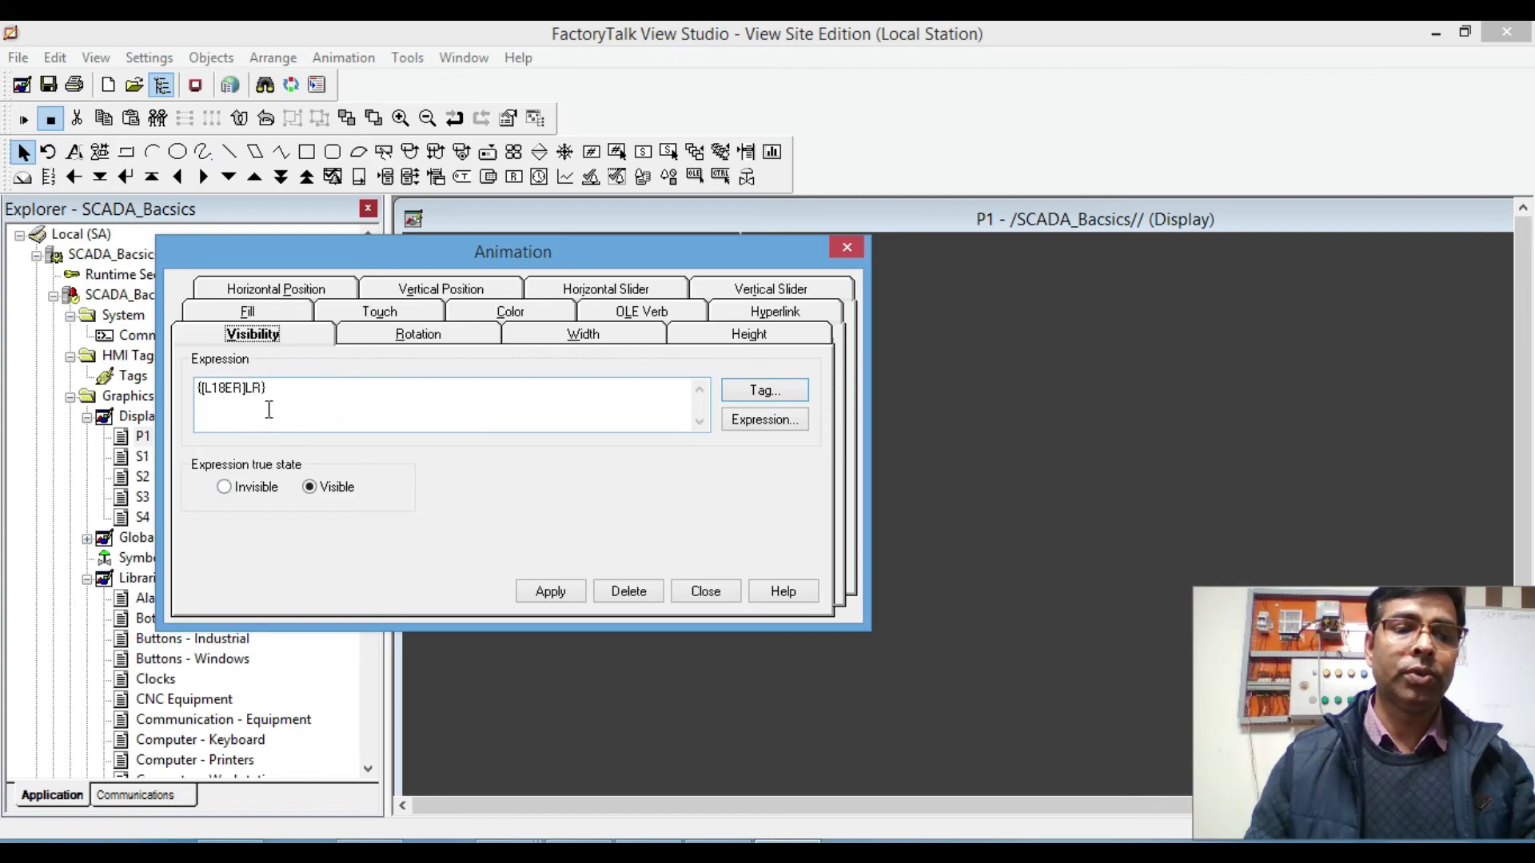
pyautogui.click(224, 487)
pyautogui.click(543, 592)
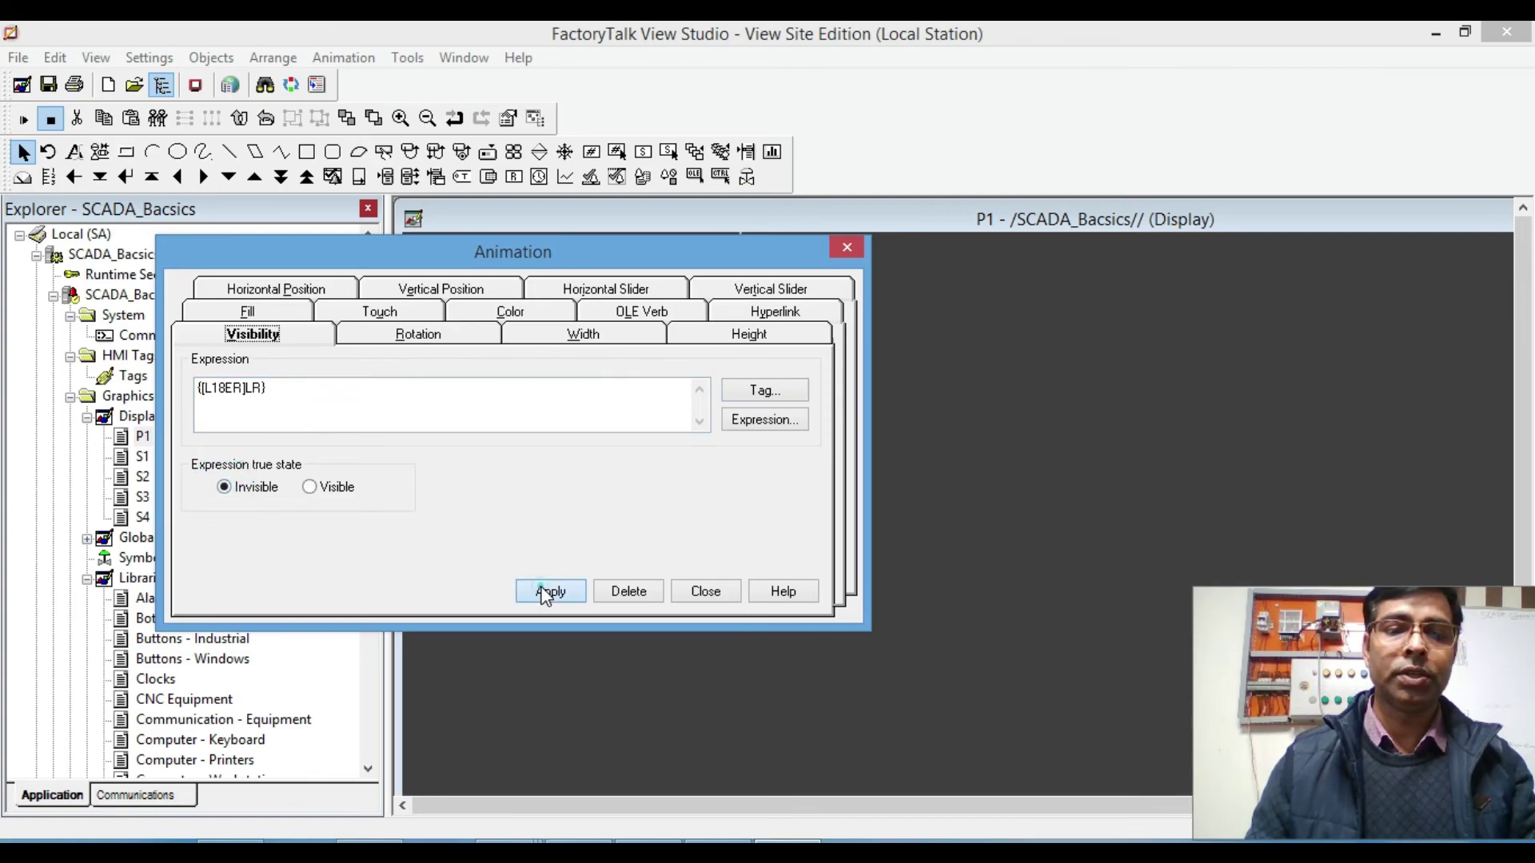
pyautogui.click(706, 591)
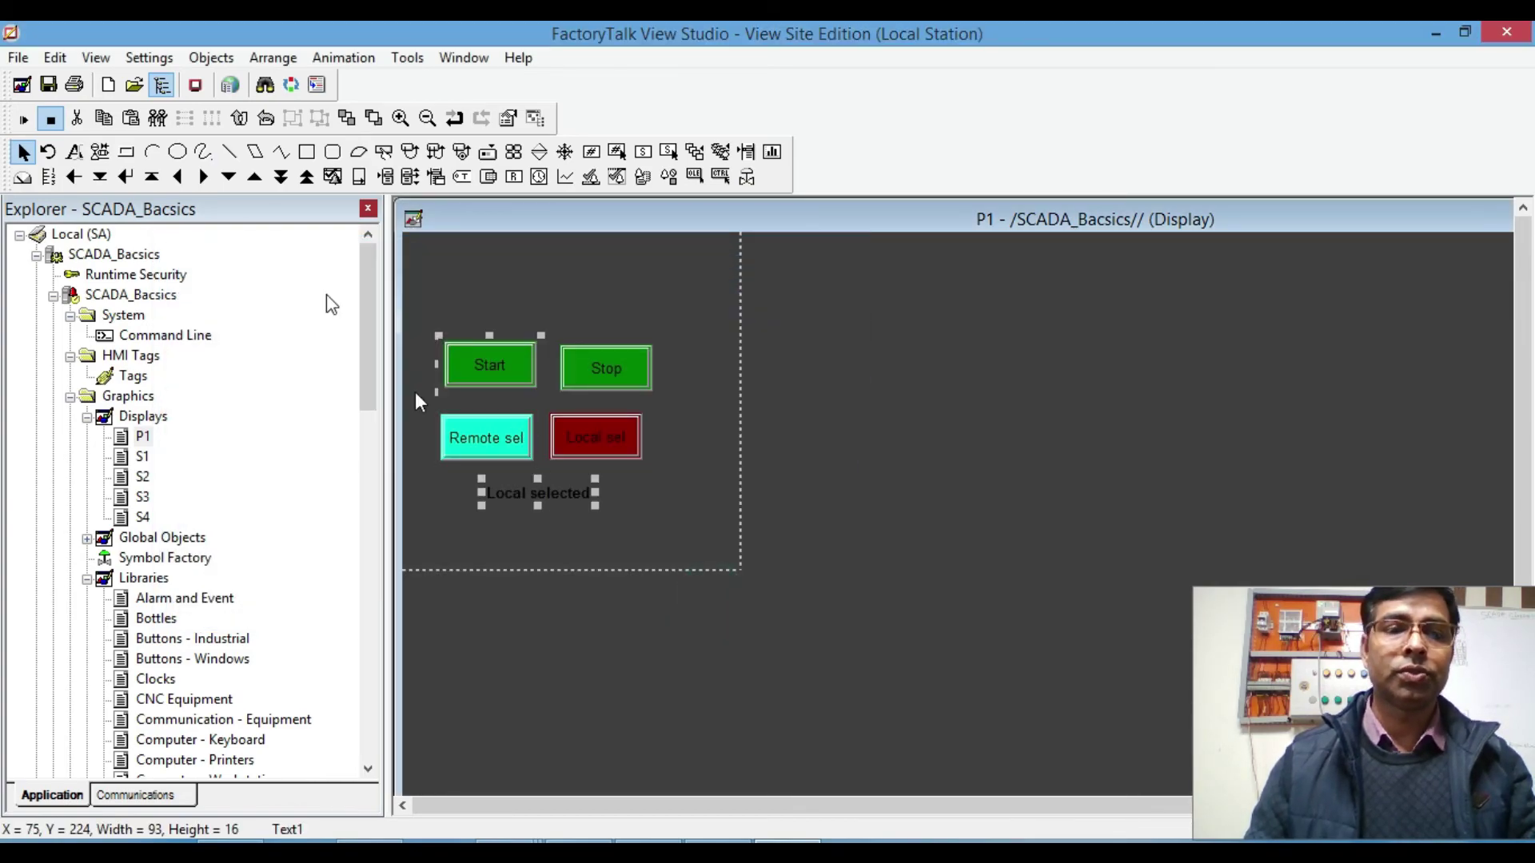
# Step: Duplicate the "Local selected" text and change the copy's wording to "Remote selected"
pyautogui.click(157, 118)
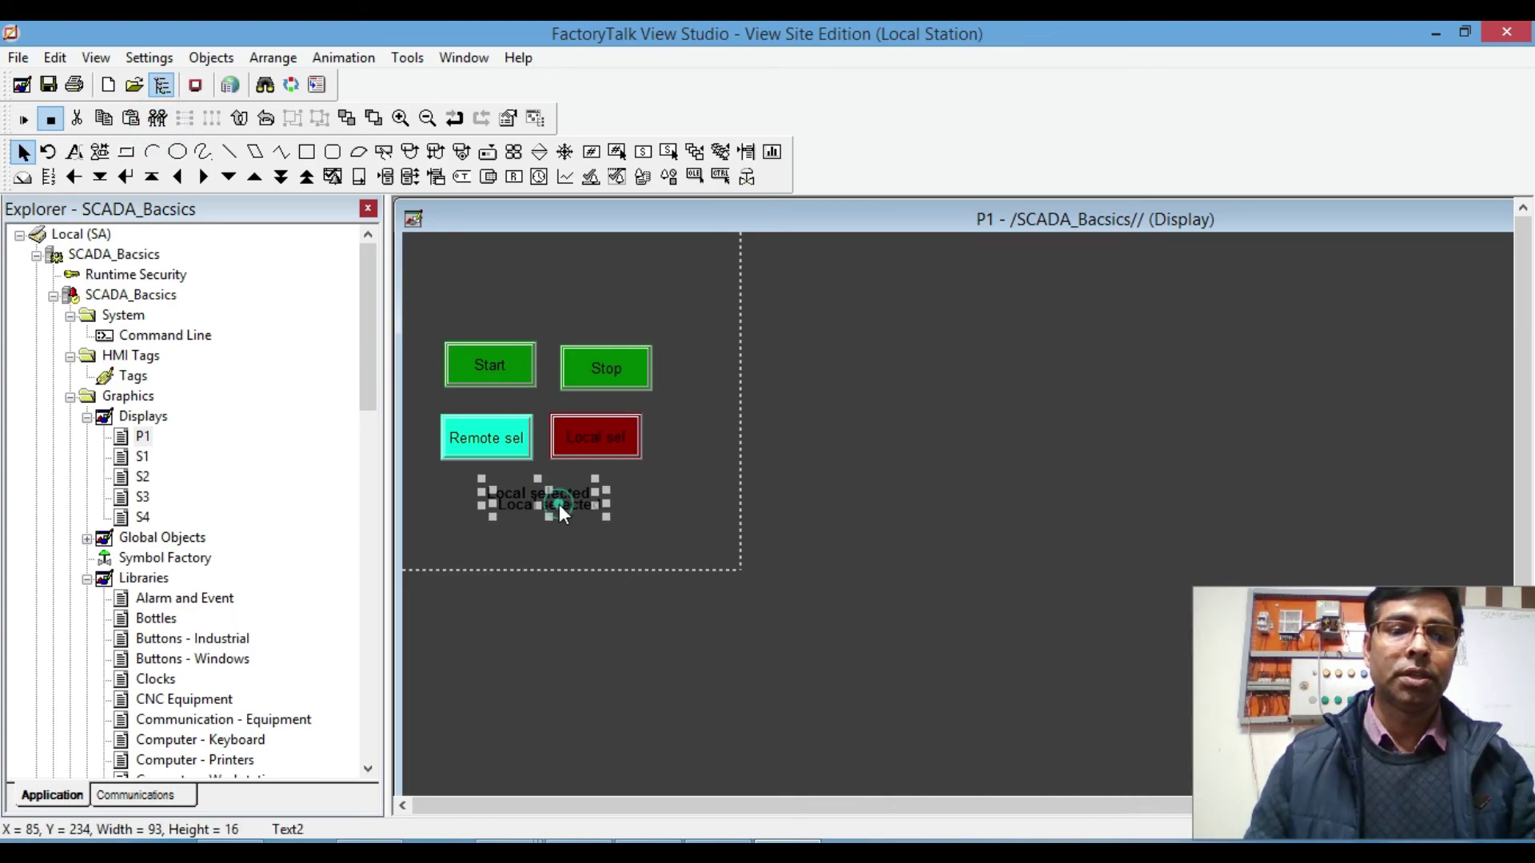
pyautogui.doubleClick(558, 505)
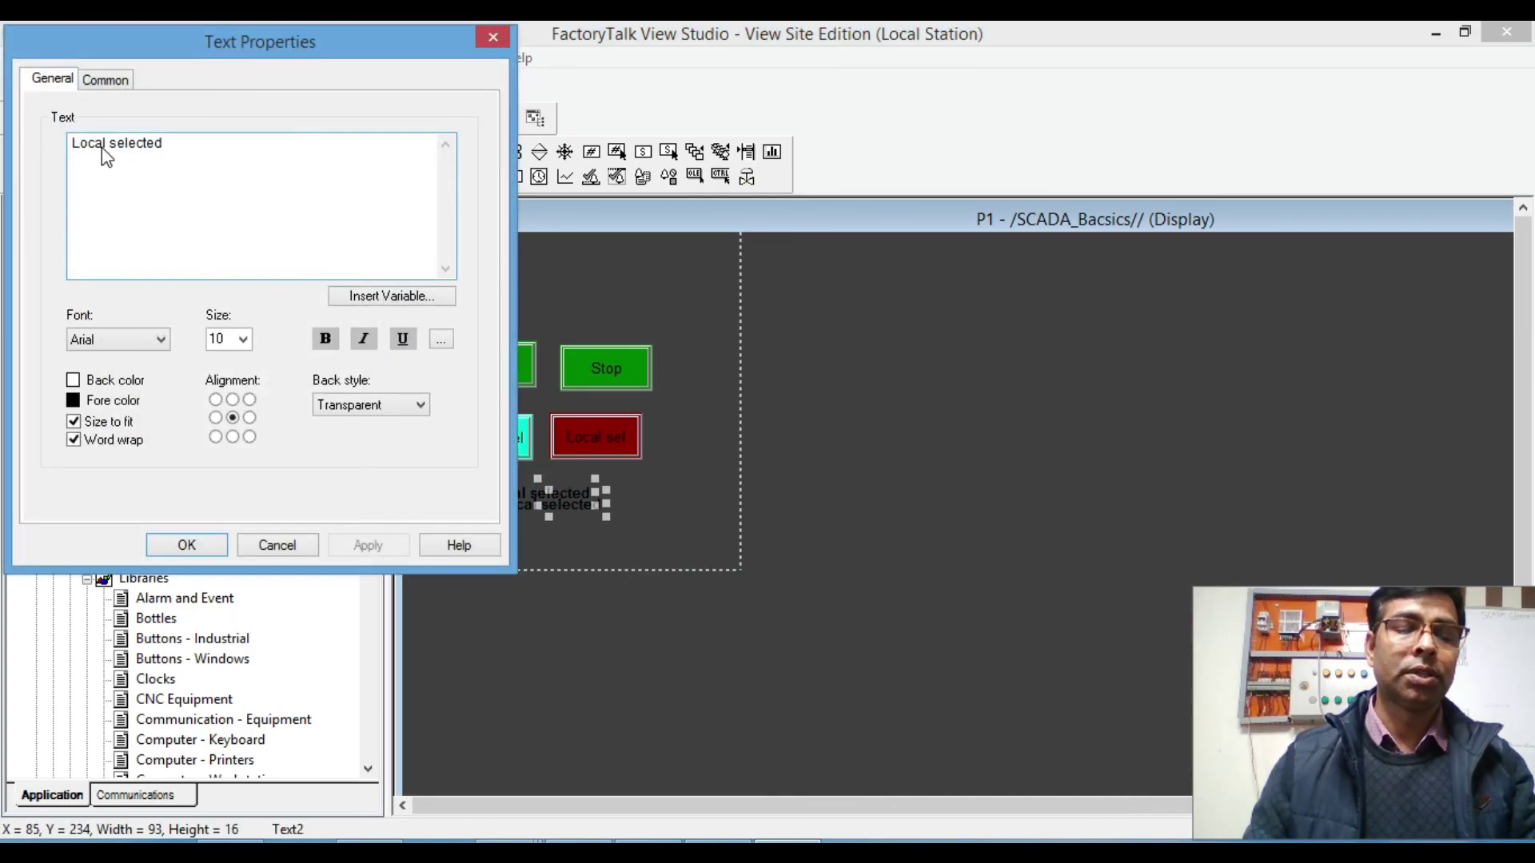
pyautogui.doubleClick(102, 147)
pyautogui.press('Delete')
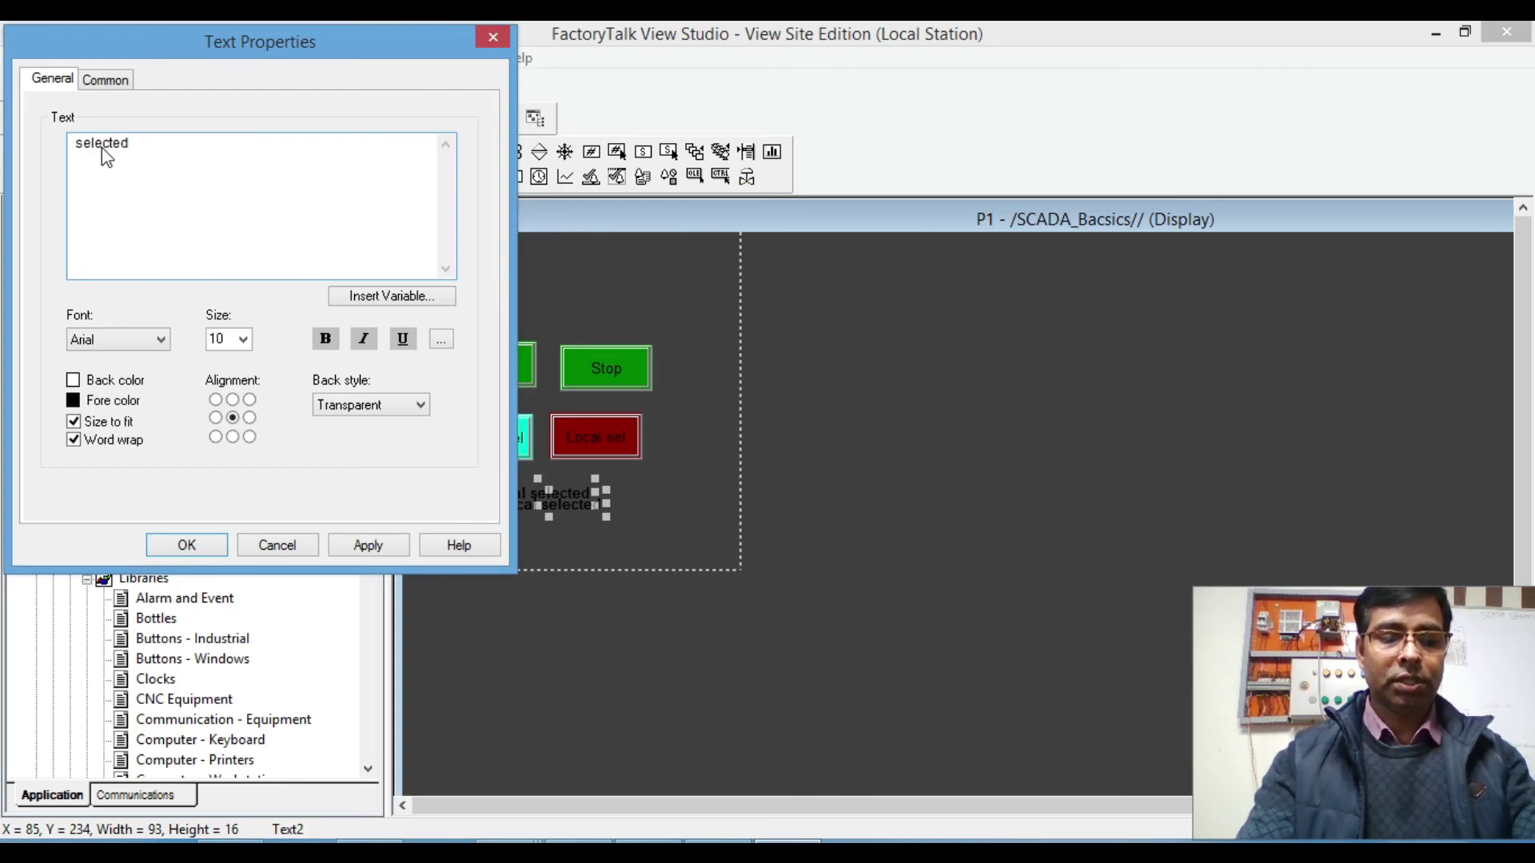
pyautogui.write('e')
pyautogui.press('BackSpace')
pyautogui.write('Re')
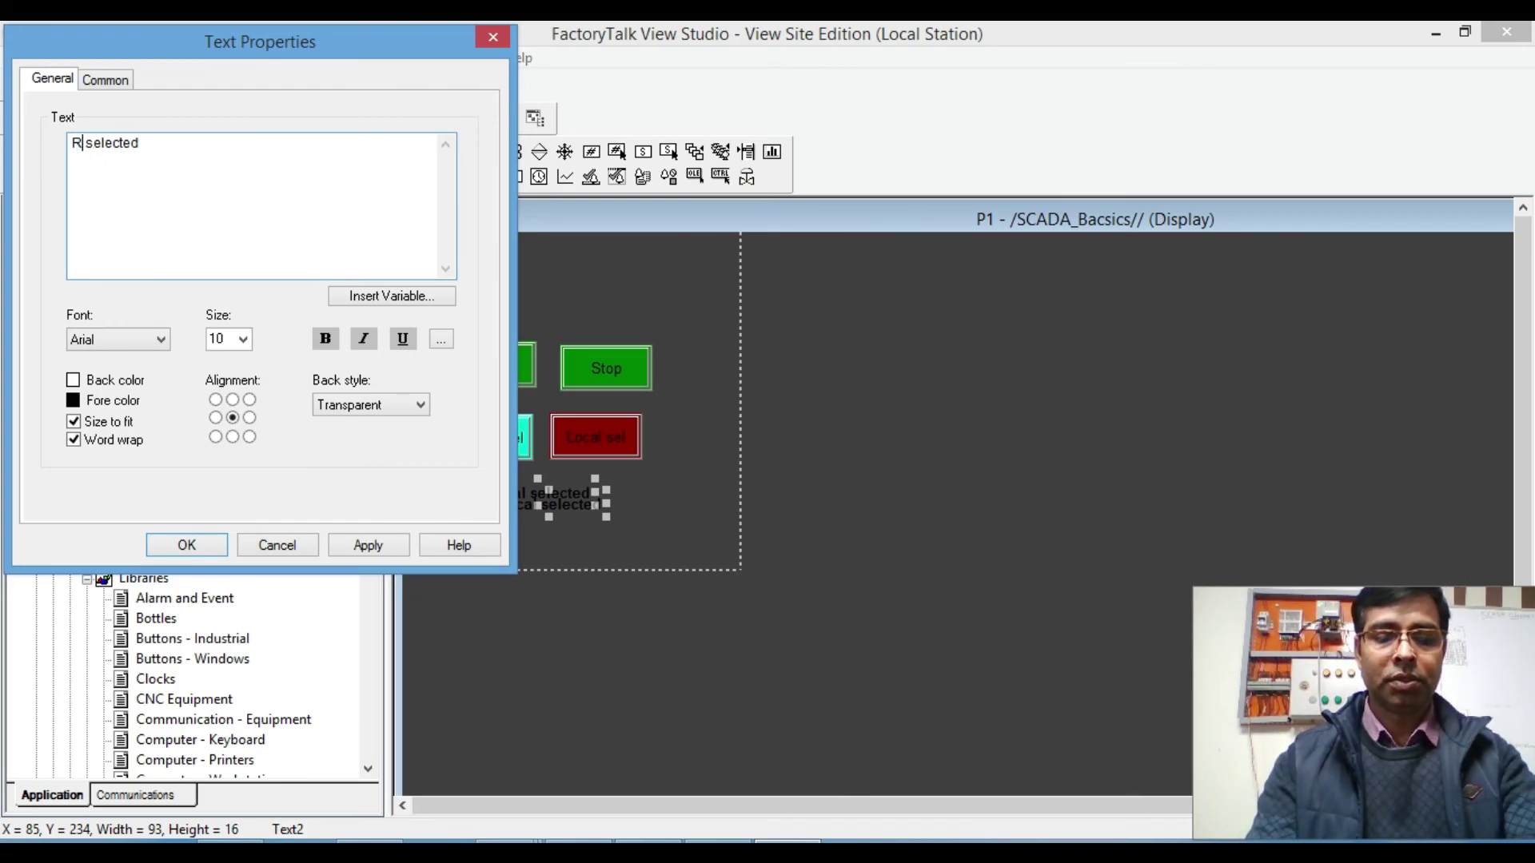
pyautogui.write('mote')
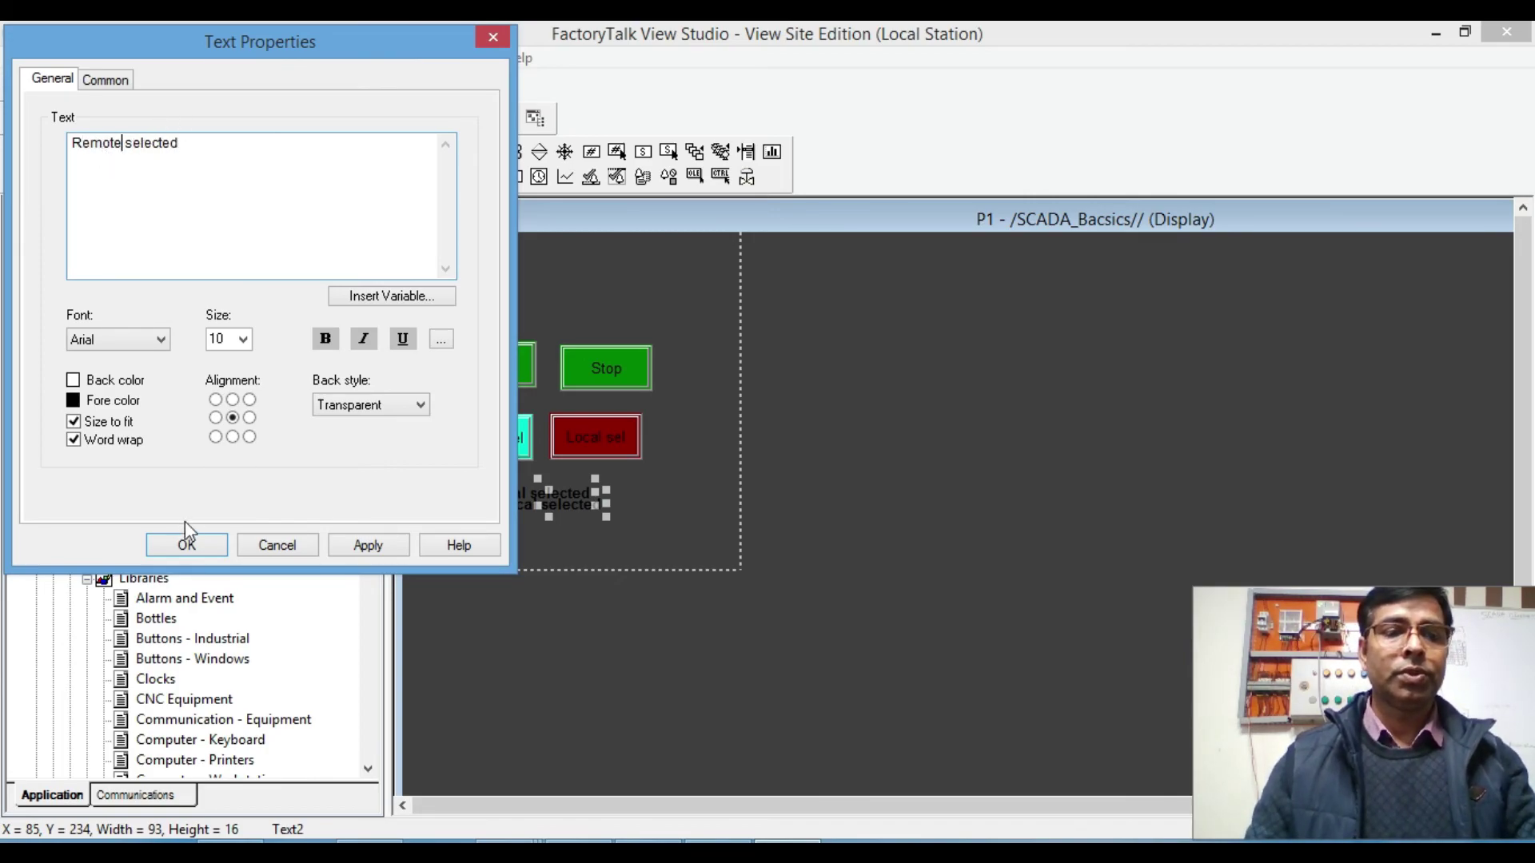
pyautogui.click(190, 548)
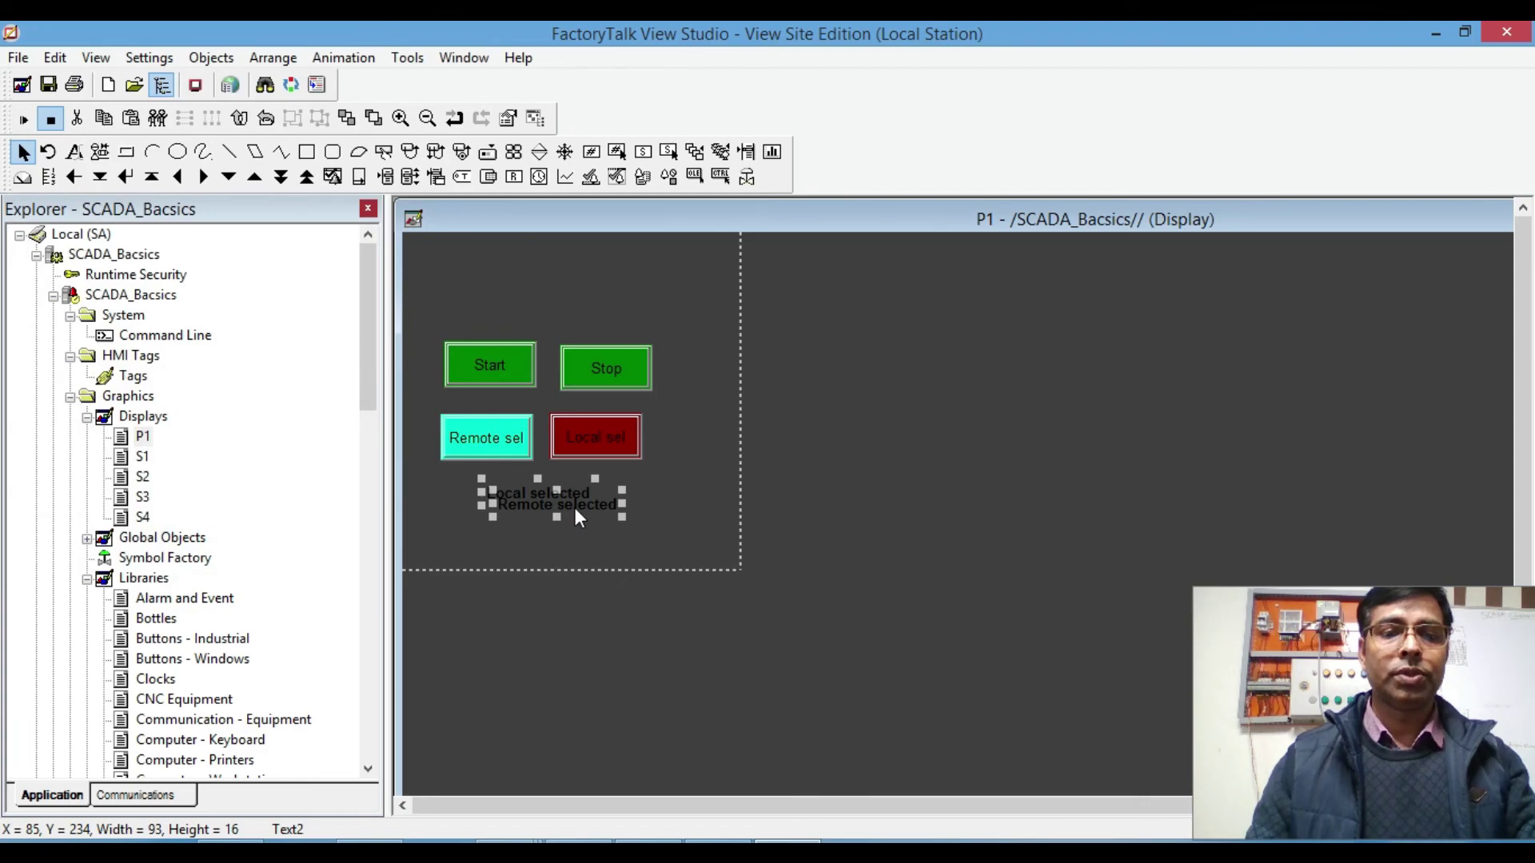
# Step: Set the visibility animation of the "Remote selected" text to visible when its expression is true, and check the P4_Animation ladder logic
pyautogui.rightClick(576, 508)
pyautogui.click(711, 380)
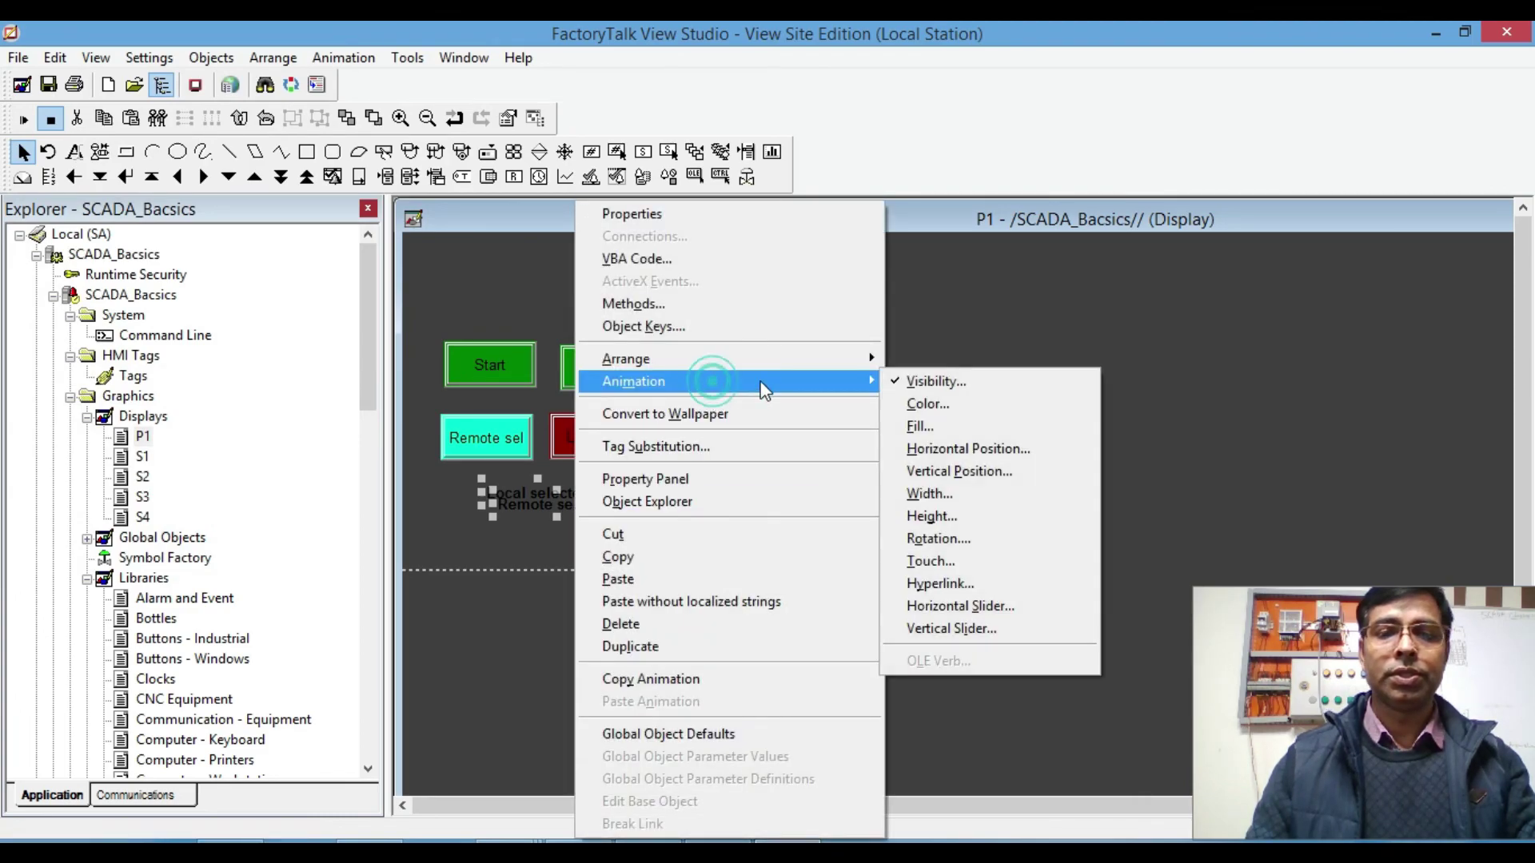
pyautogui.click(935, 381)
pyautogui.click(329, 487)
pyautogui.click(550, 591)
pyautogui.click(706, 591)
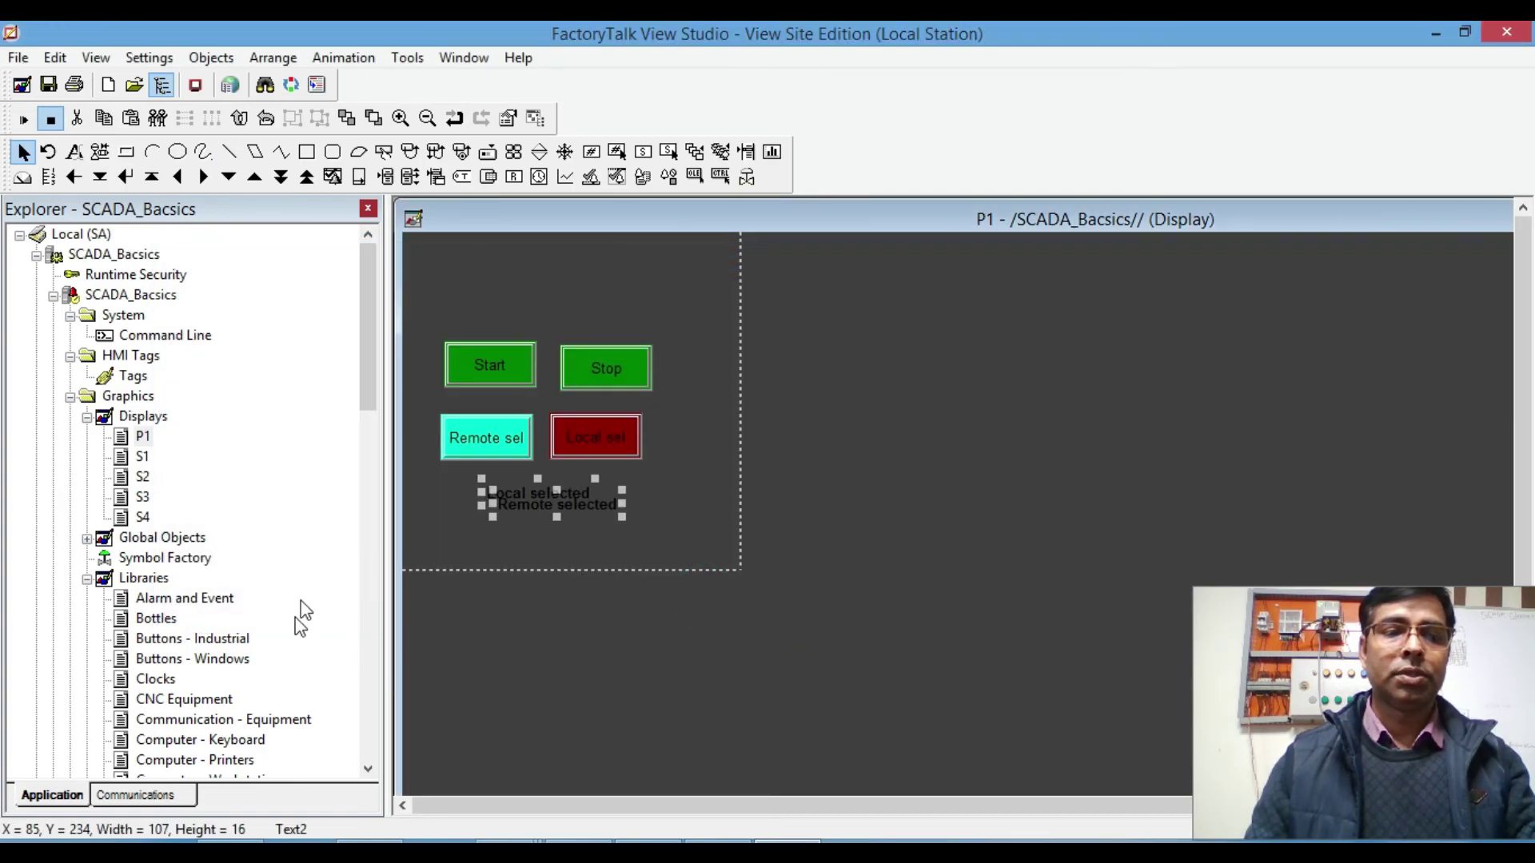
pyautogui.click(526, 809)
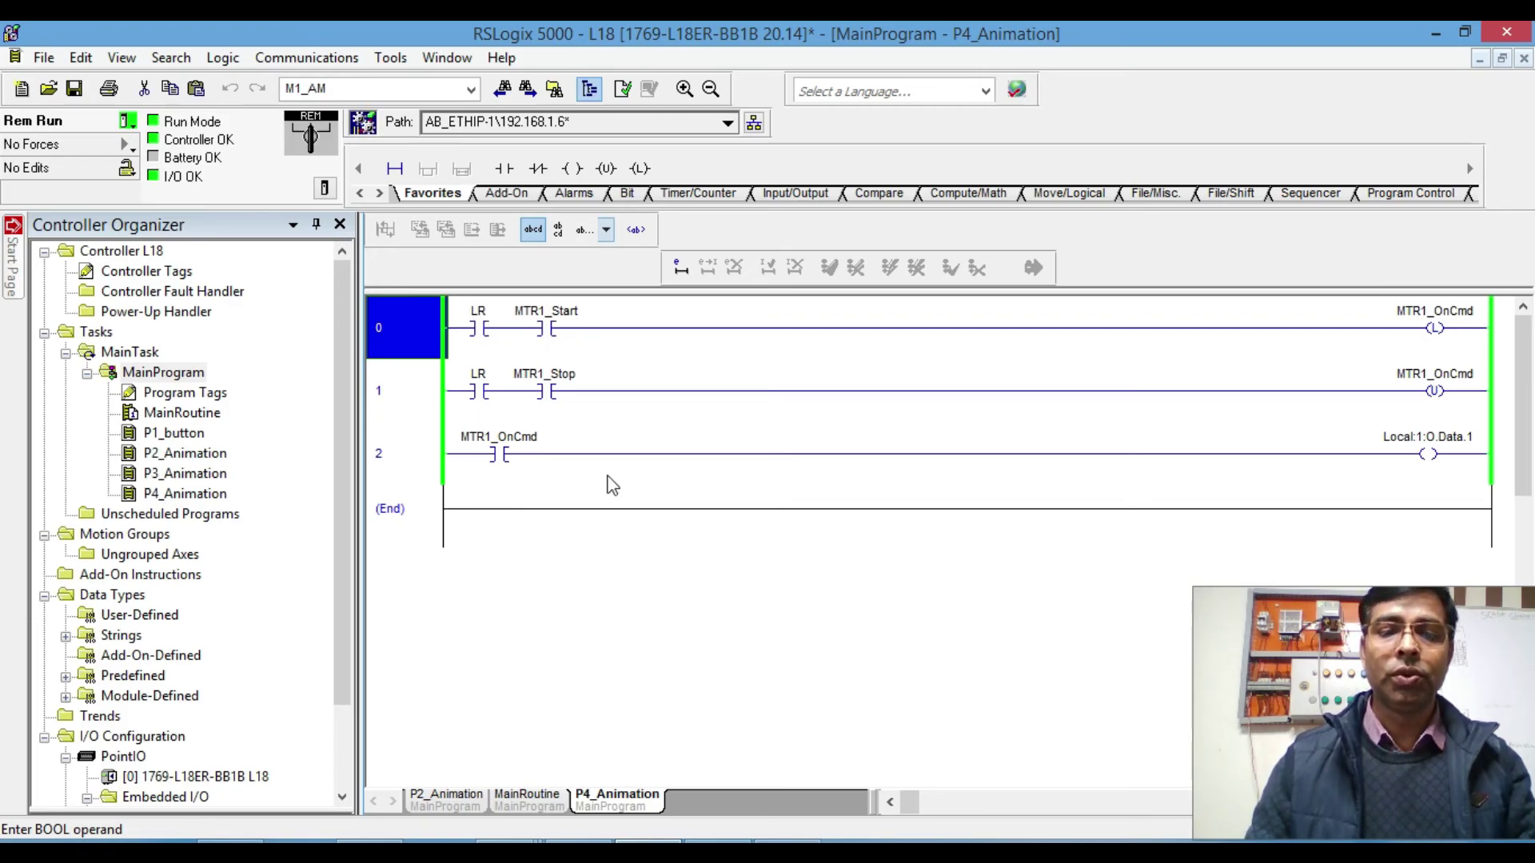
pyautogui.click(783, 848)
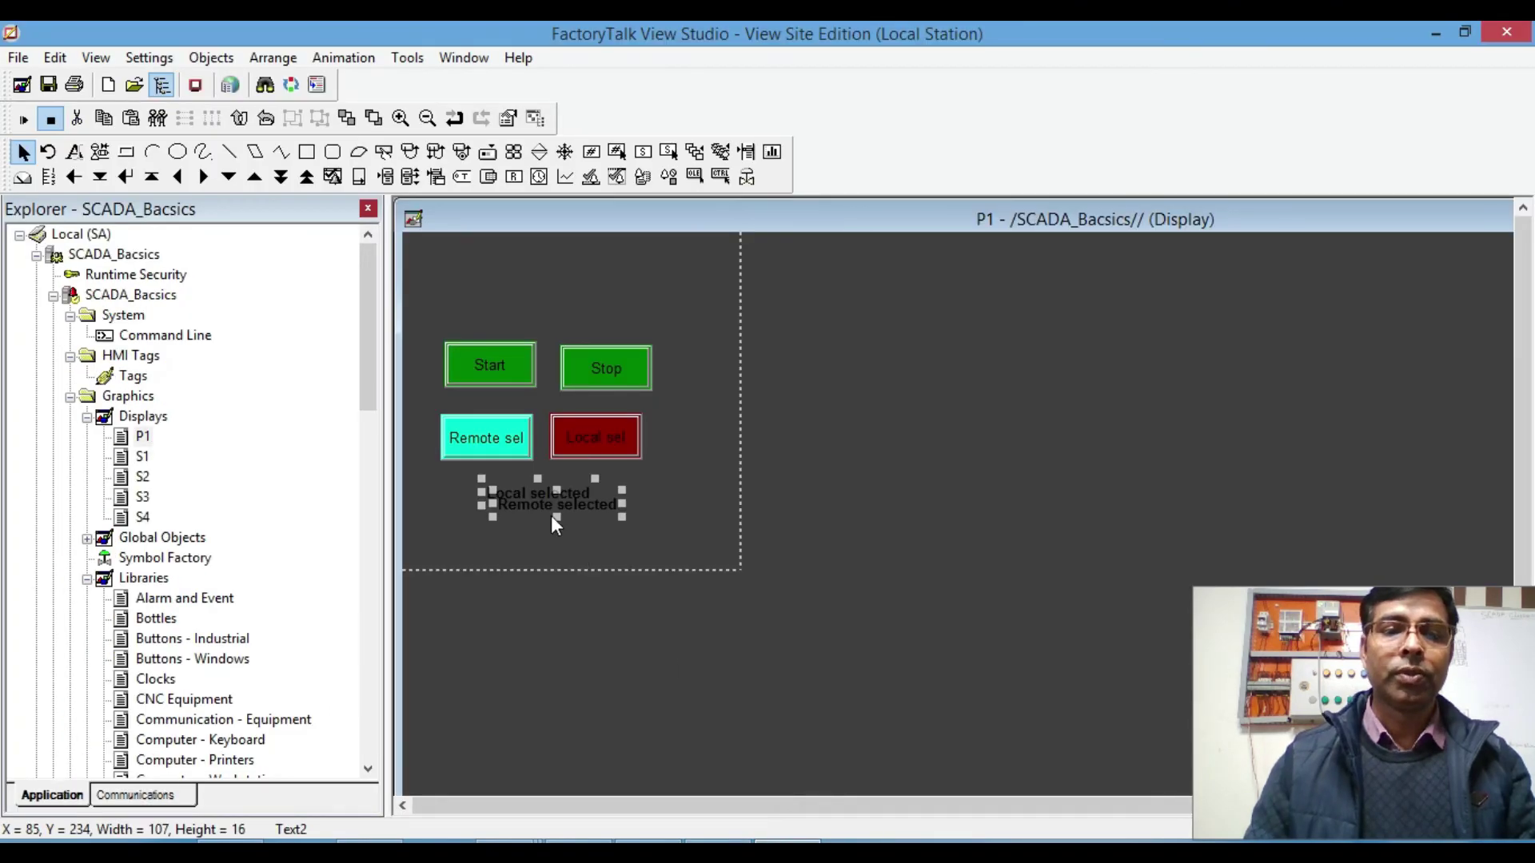
# Step: Overlay the "Remote selected" and "Local selected" texts below the selection buttons by aligning their centres horizontally and vertically
pyautogui.moveTo(587, 507); pyautogui.dragTo(560, 501)
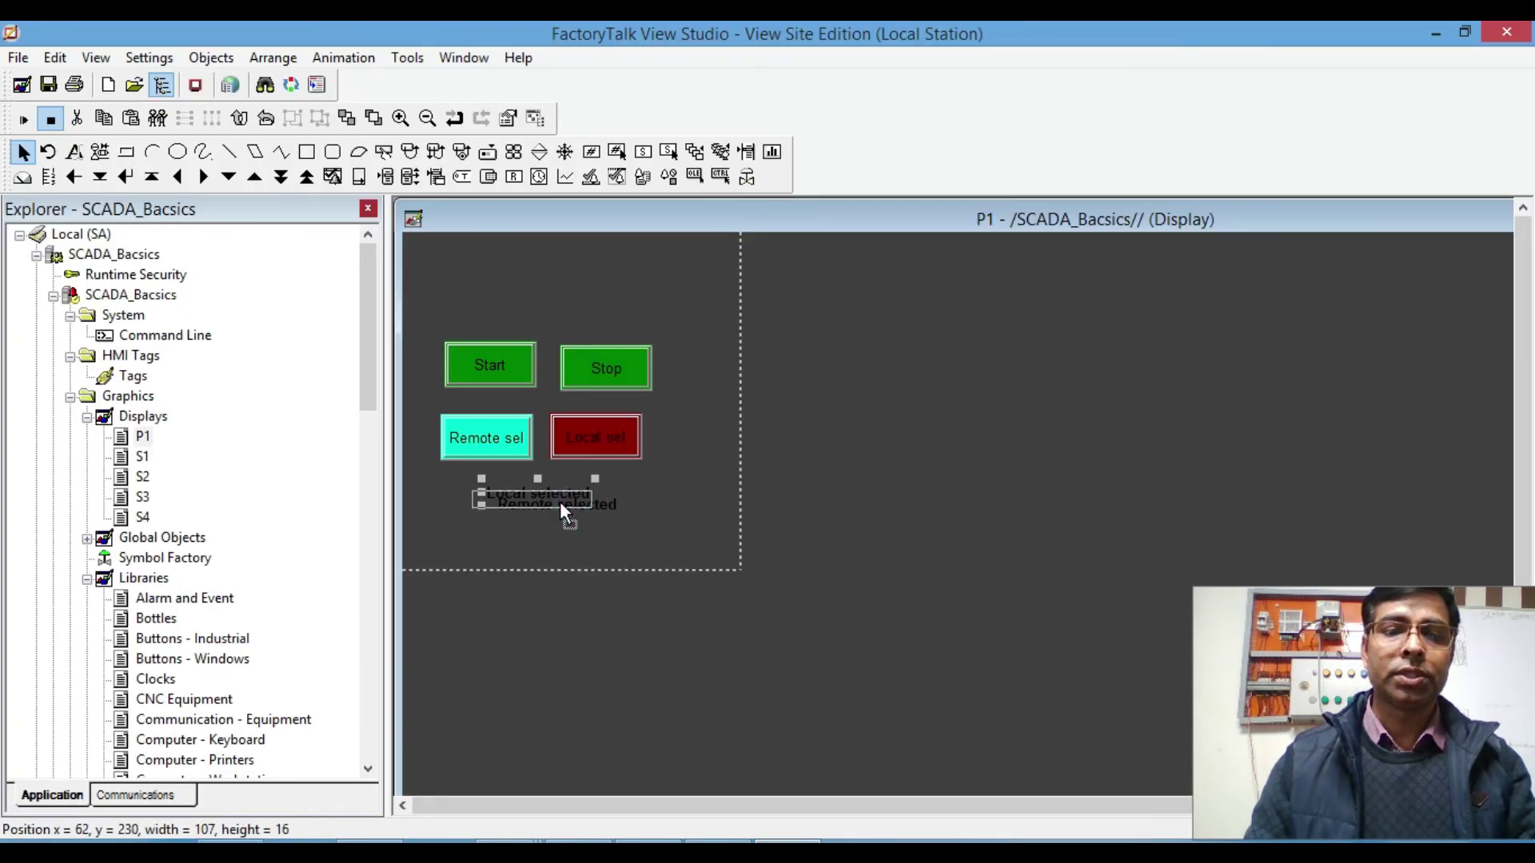
pyautogui.click(643, 540)
pyautogui.moveTo(637, 531); pyautogui.dragTo(435, 470)
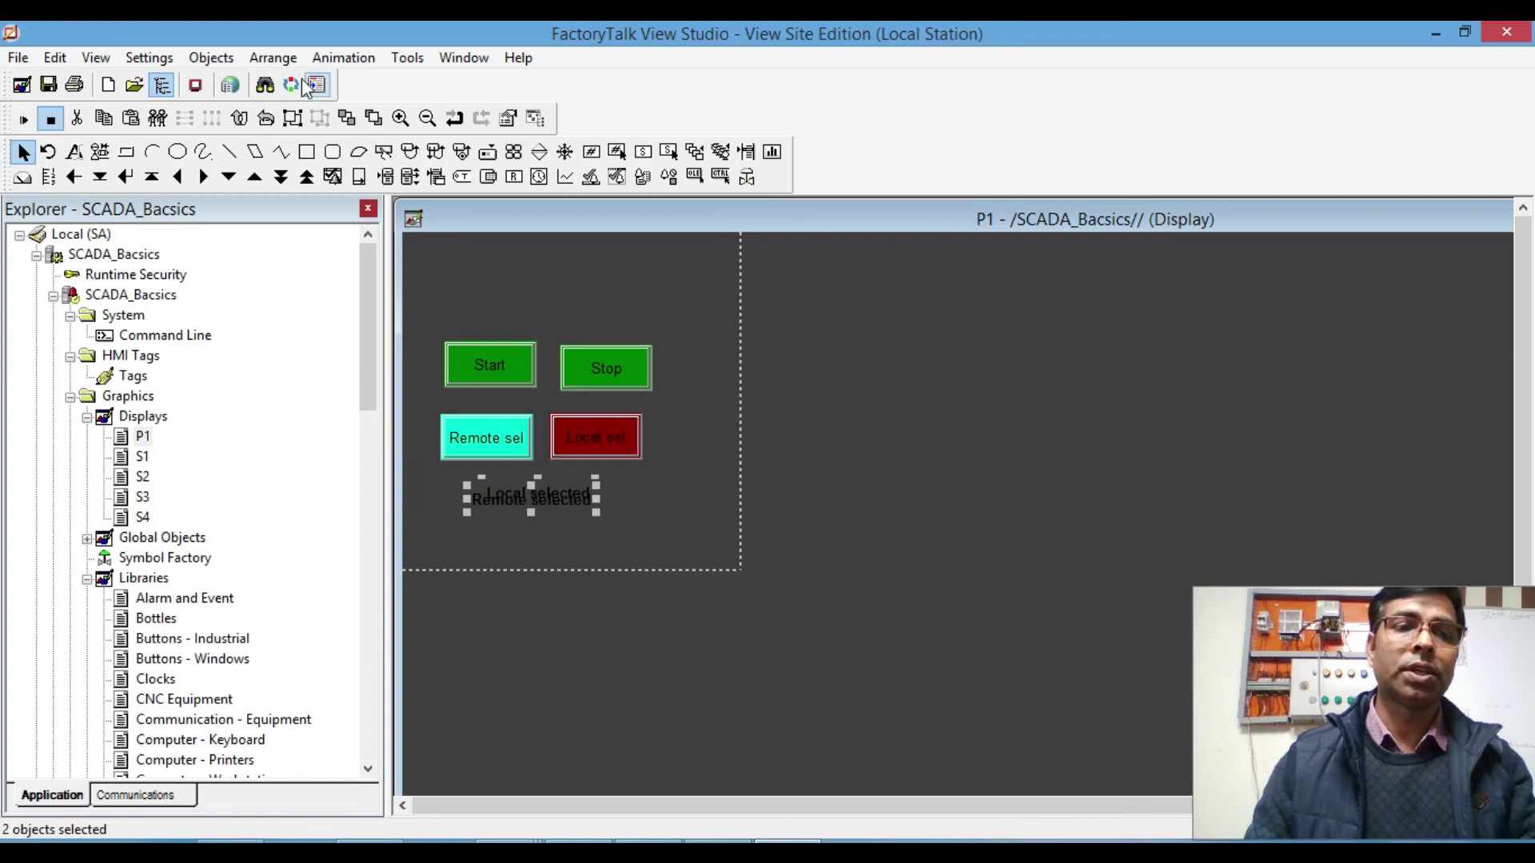
pyautogui.click(274, 59)
pyautogui.click(327, 215)
pyautogui.click(274, 59)
pyautogui.click(318, 292)
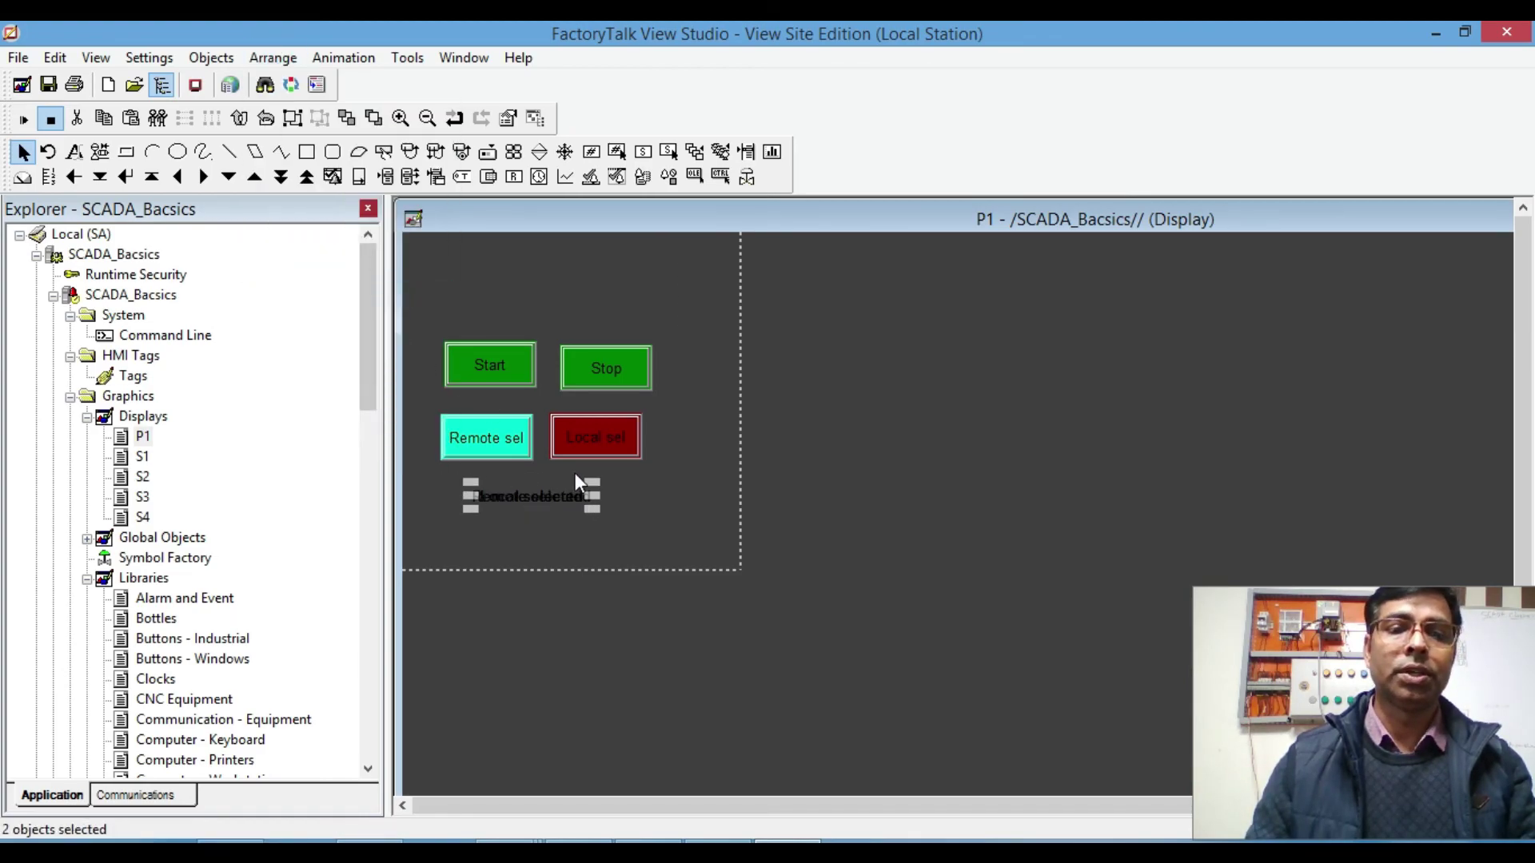
pyautogui.click(637, 507)
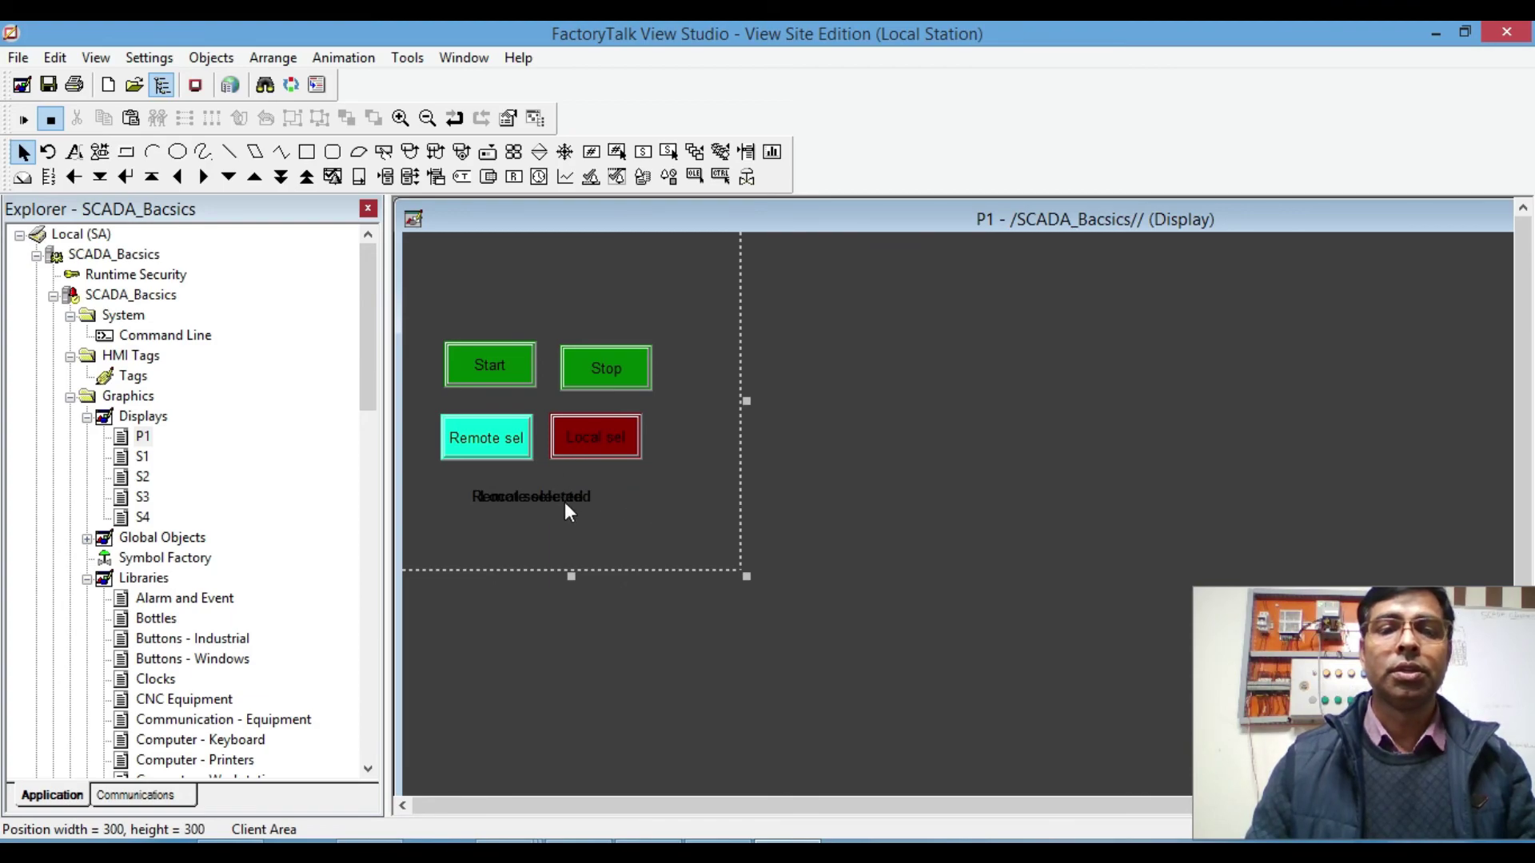
# Step: Duplicate both selection texts above the Start and Stop buttons and separate them, with the "Local selected" copy at about X 94, Y 55
pyautogui.moveTo(633, 521); pyautogui.dragTo(438, 472)
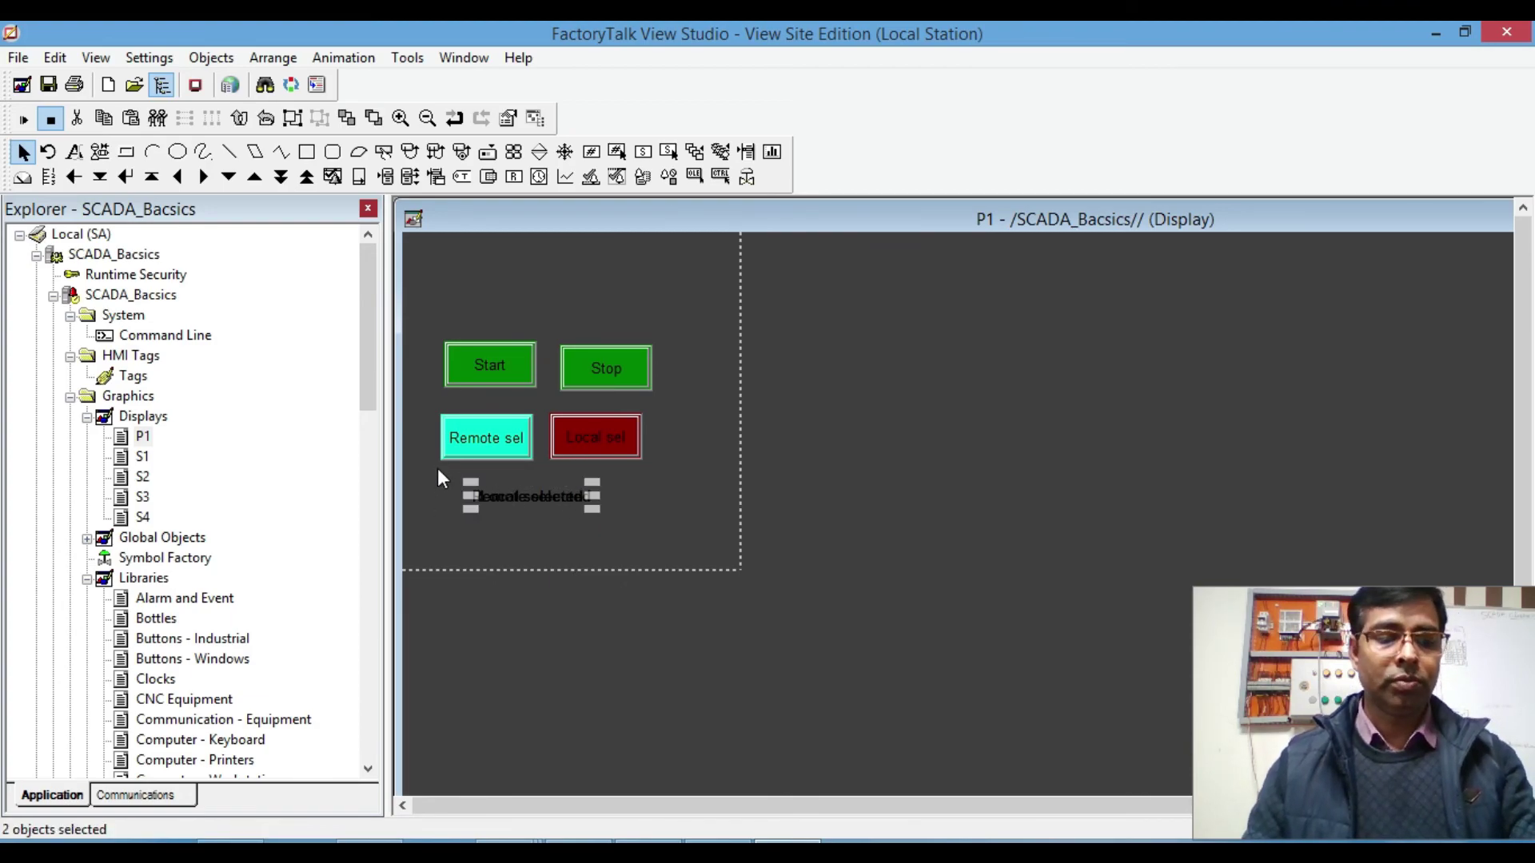
pyautogui.moveTo(565, 510); pyautogui.dragTo(585, 288)
pyautogui.click(650, 304)
pyautogui.click(574, 303)
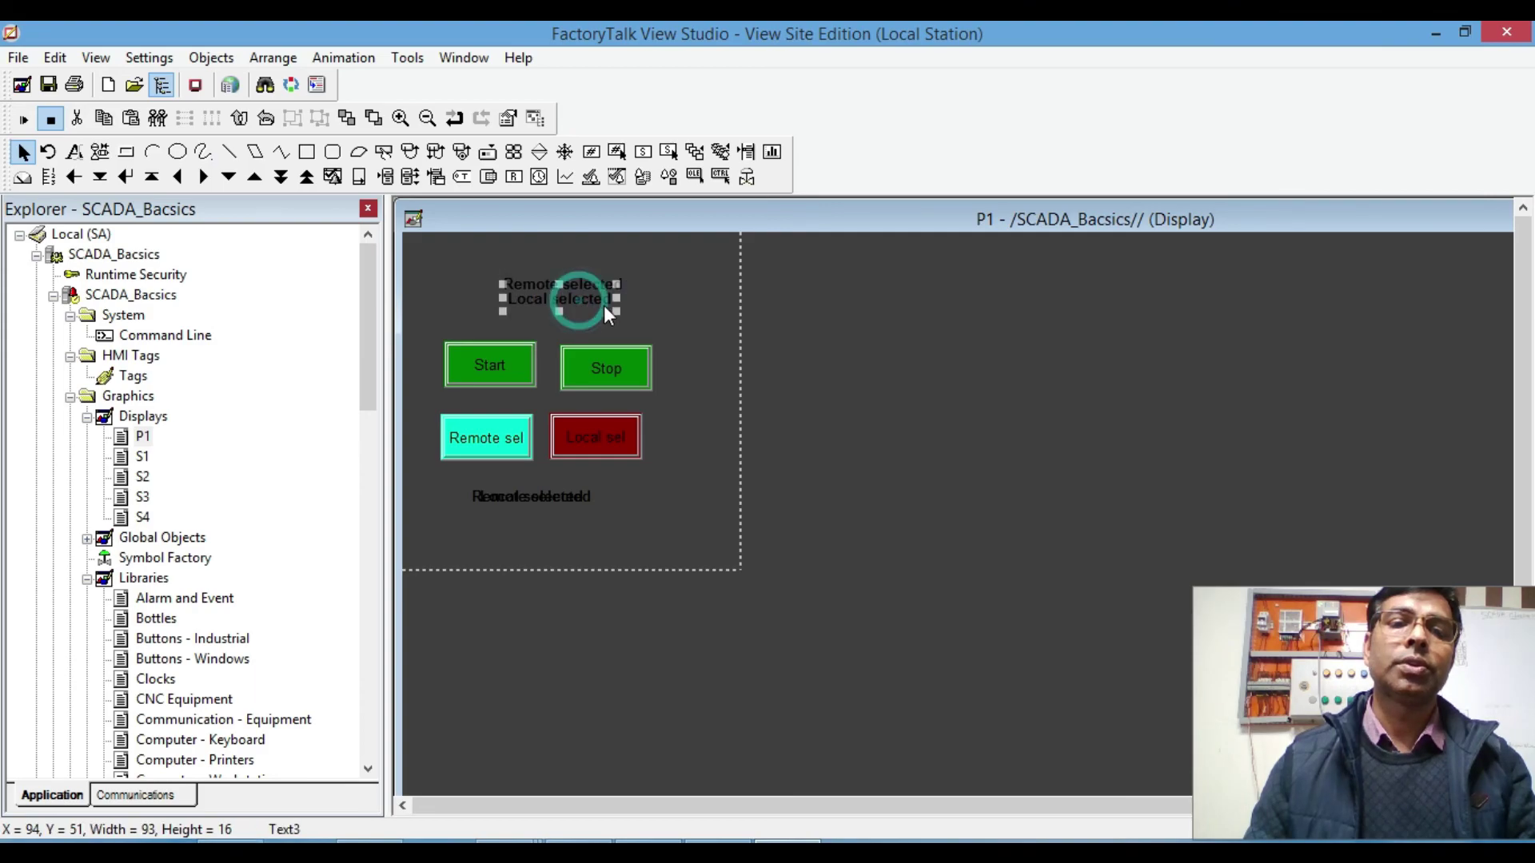
pyautogui.click(590, 302)
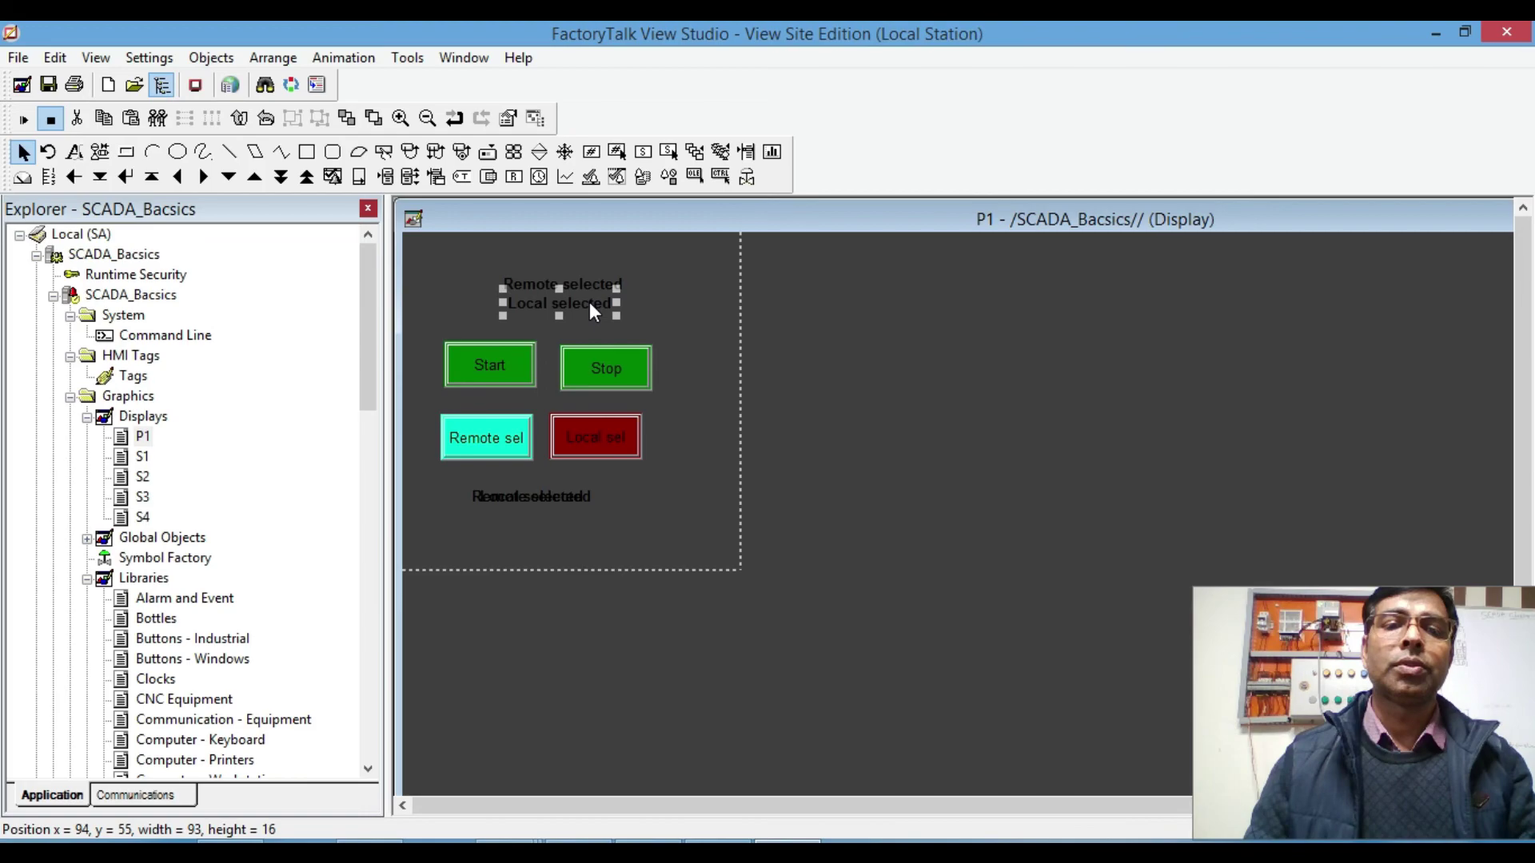
pyautogui.doubleClick(588, 302)
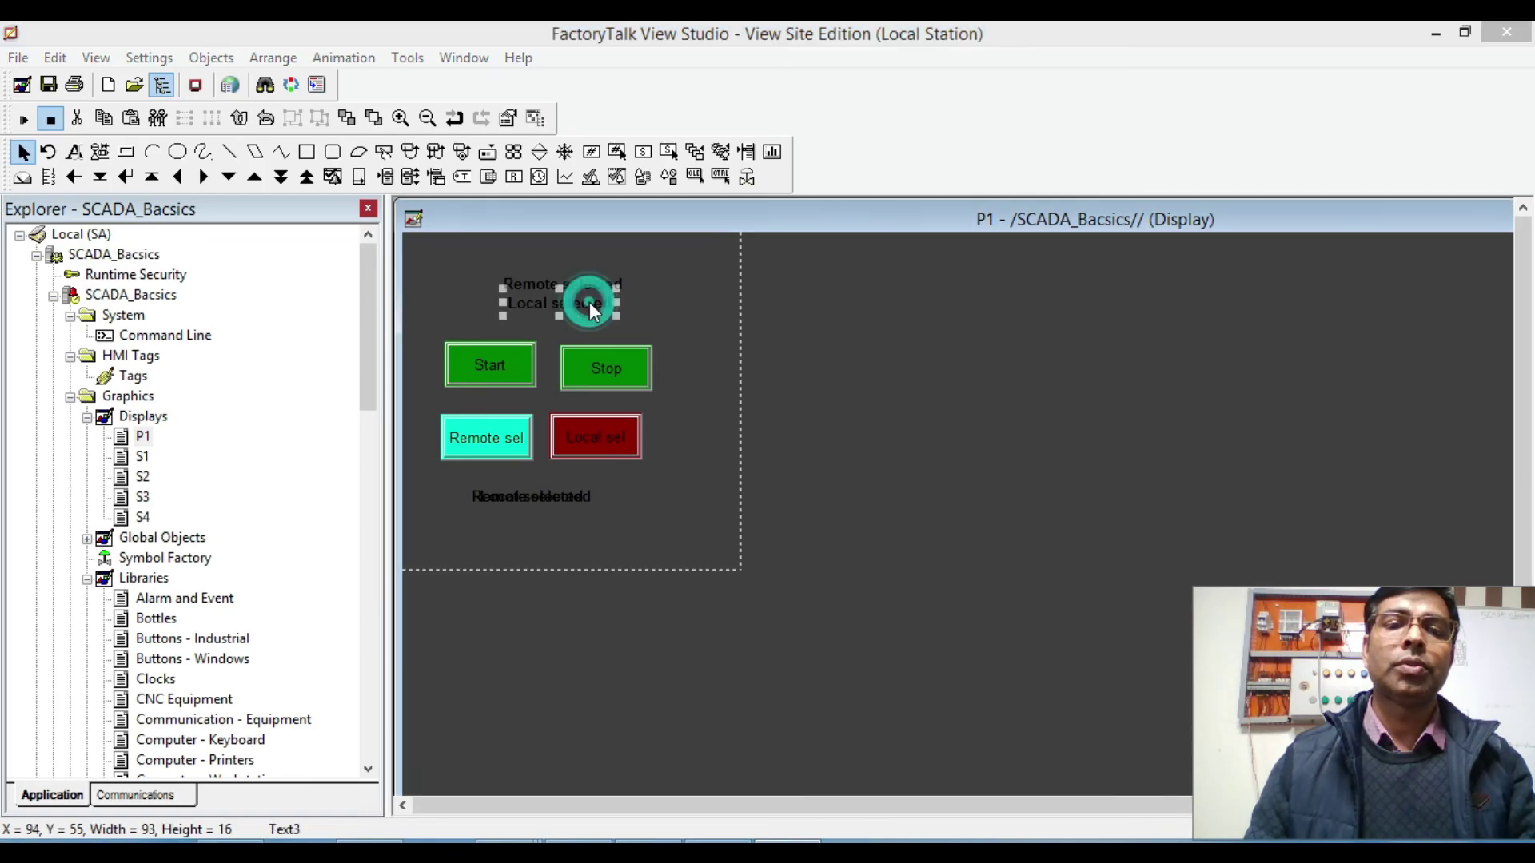
pyautogui.hotkey('ctrl', 'a')
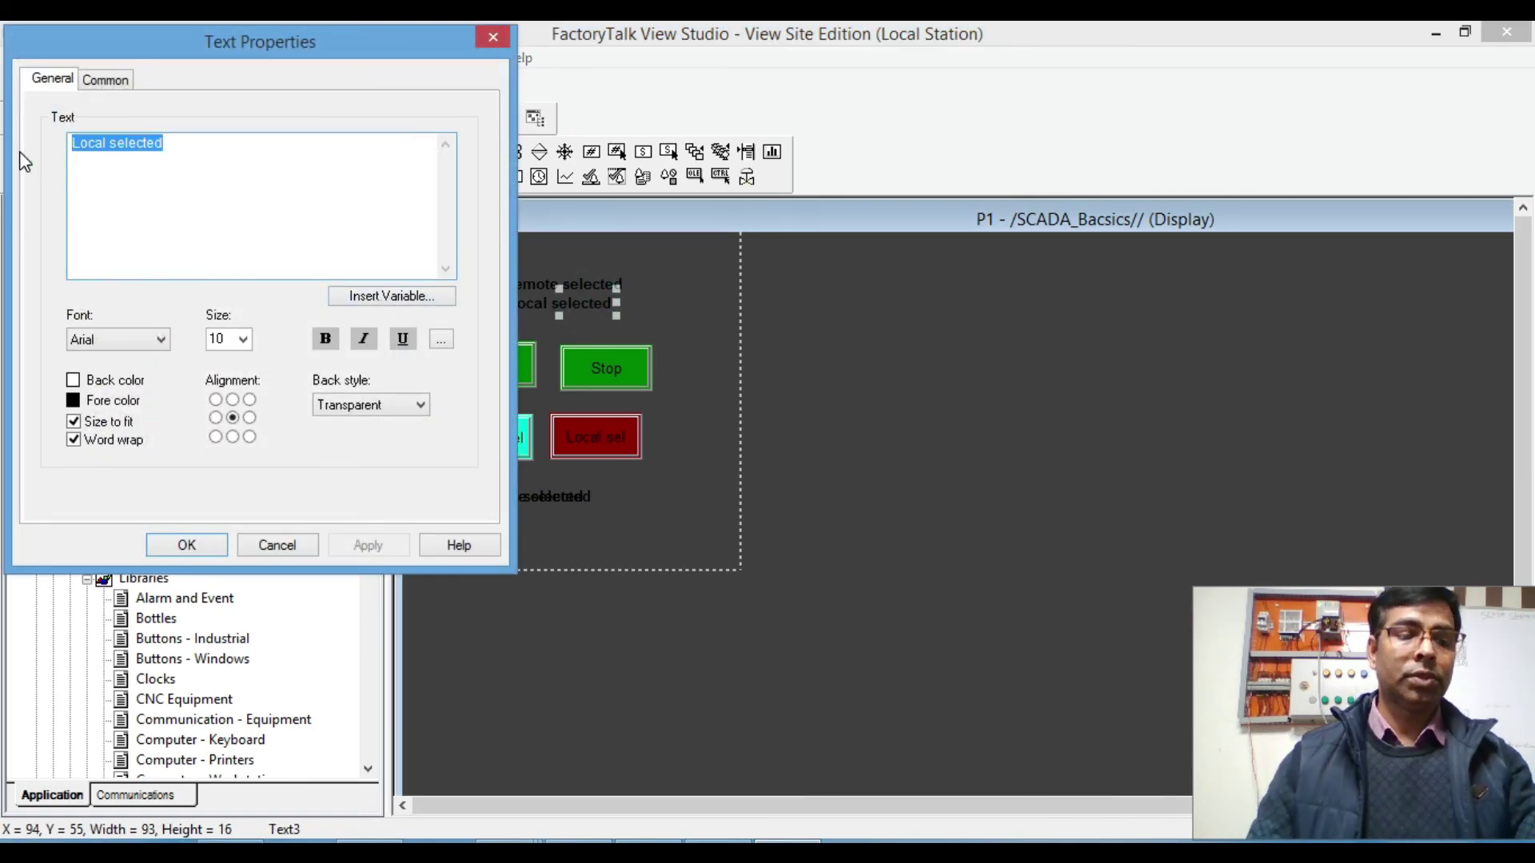
pyautogui.press('BackSpace')
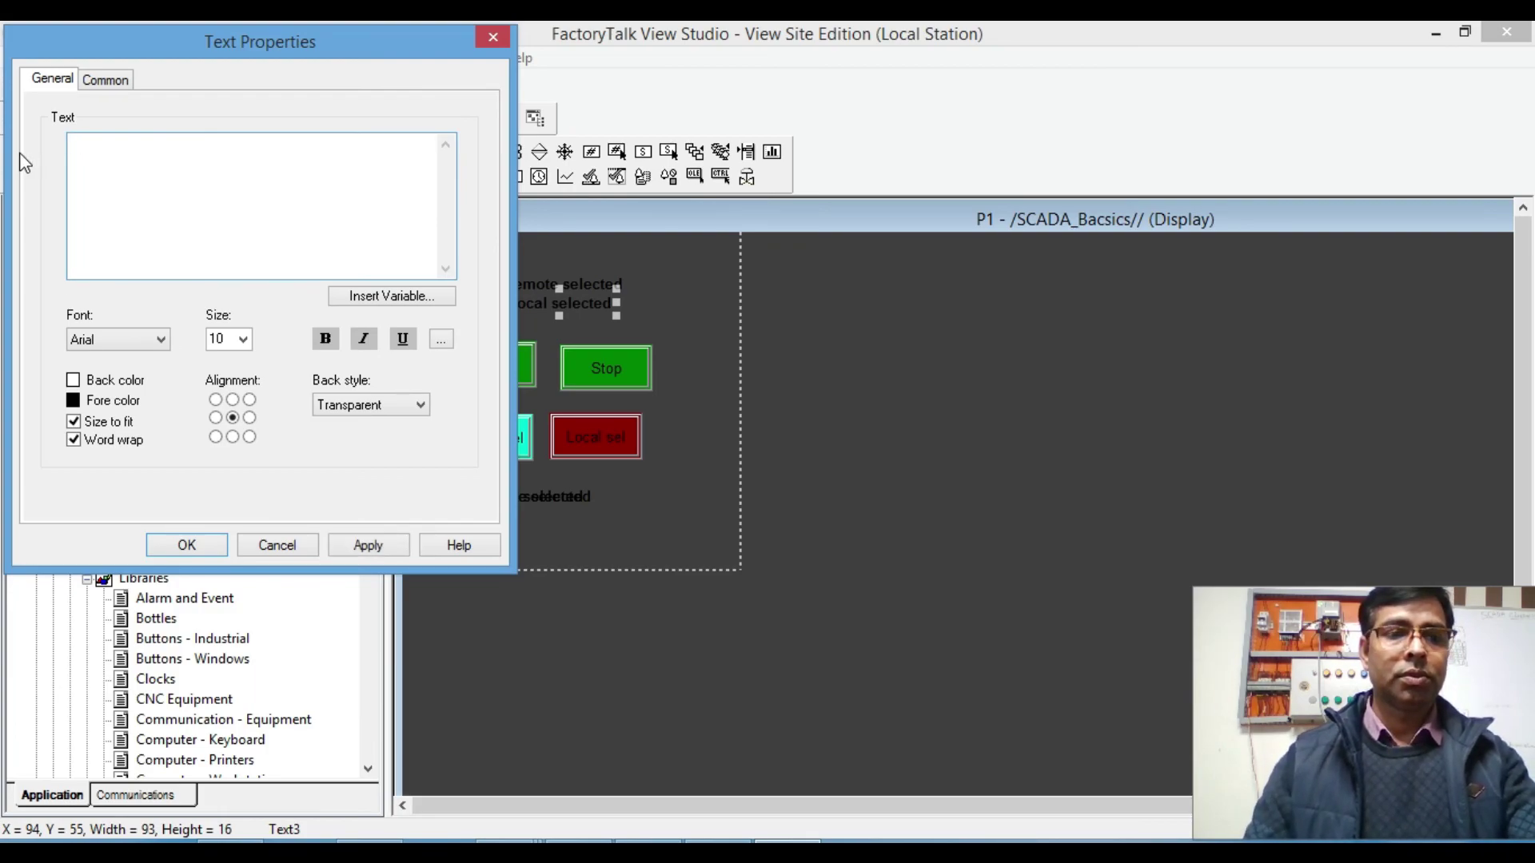
pyautogui.click(266, 546)
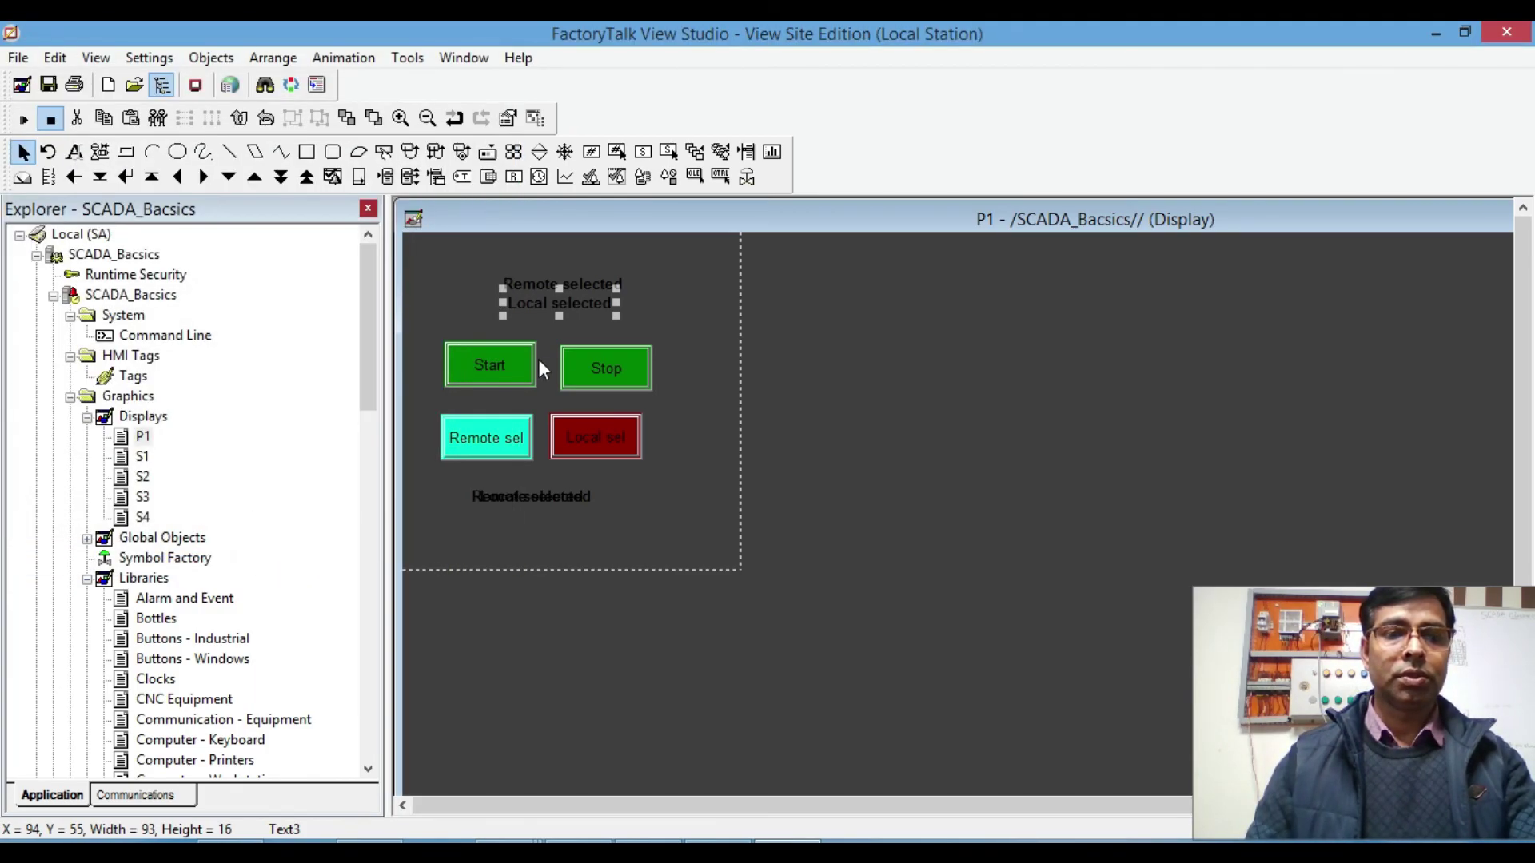
# Step: Change the visibility tag of the upper "Local selected" copy to [L18ER]MTR1_OnCmd, keeping it invisible when the expression is true
pyautogui.rightClick(592, 304)
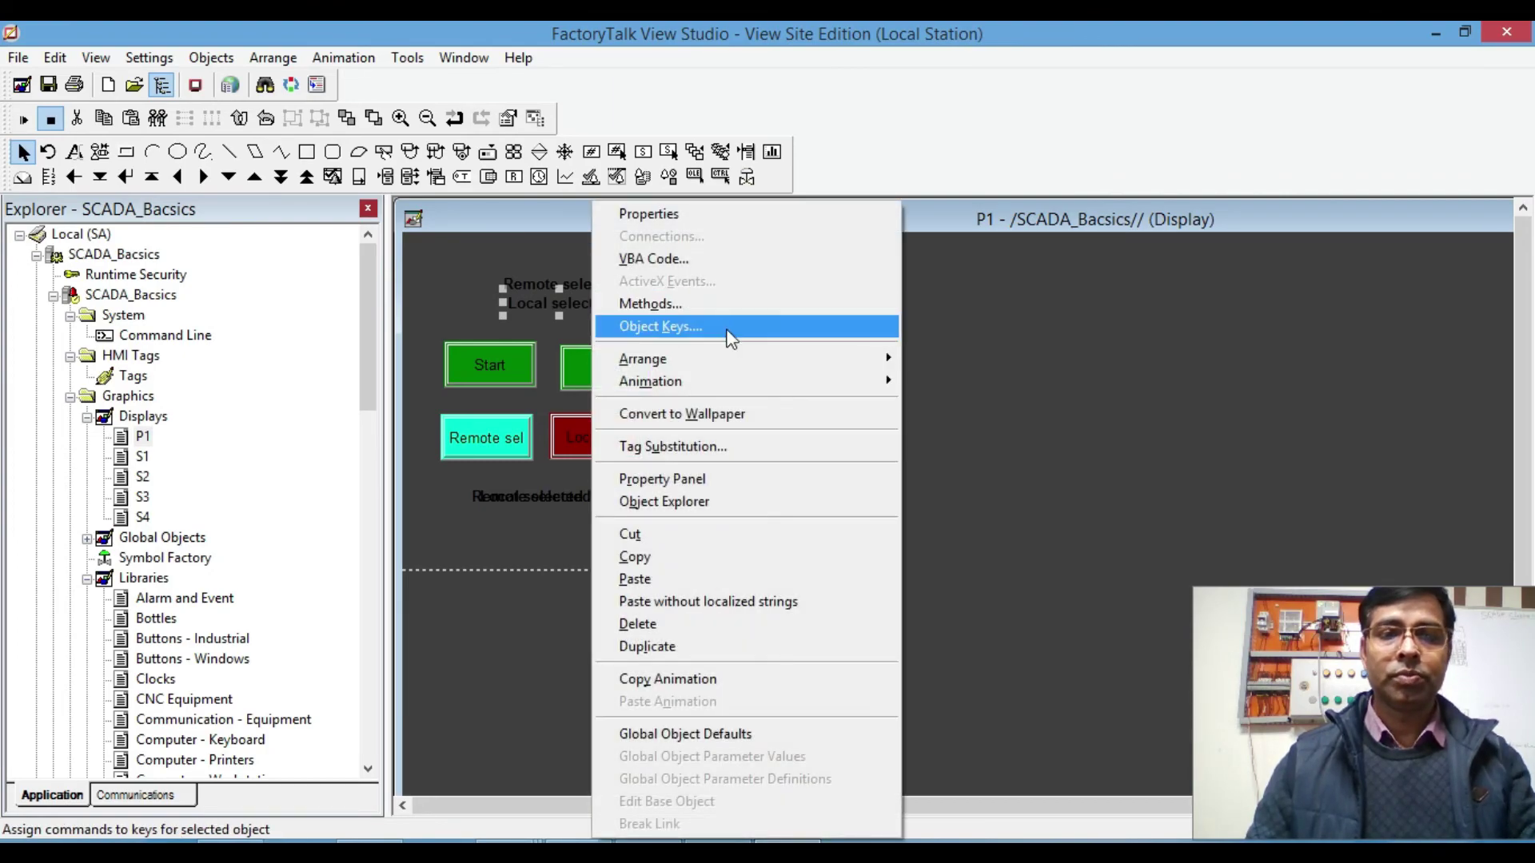
pyautogui.moveTo(787, 390)
pyautogui.click(955, 381)
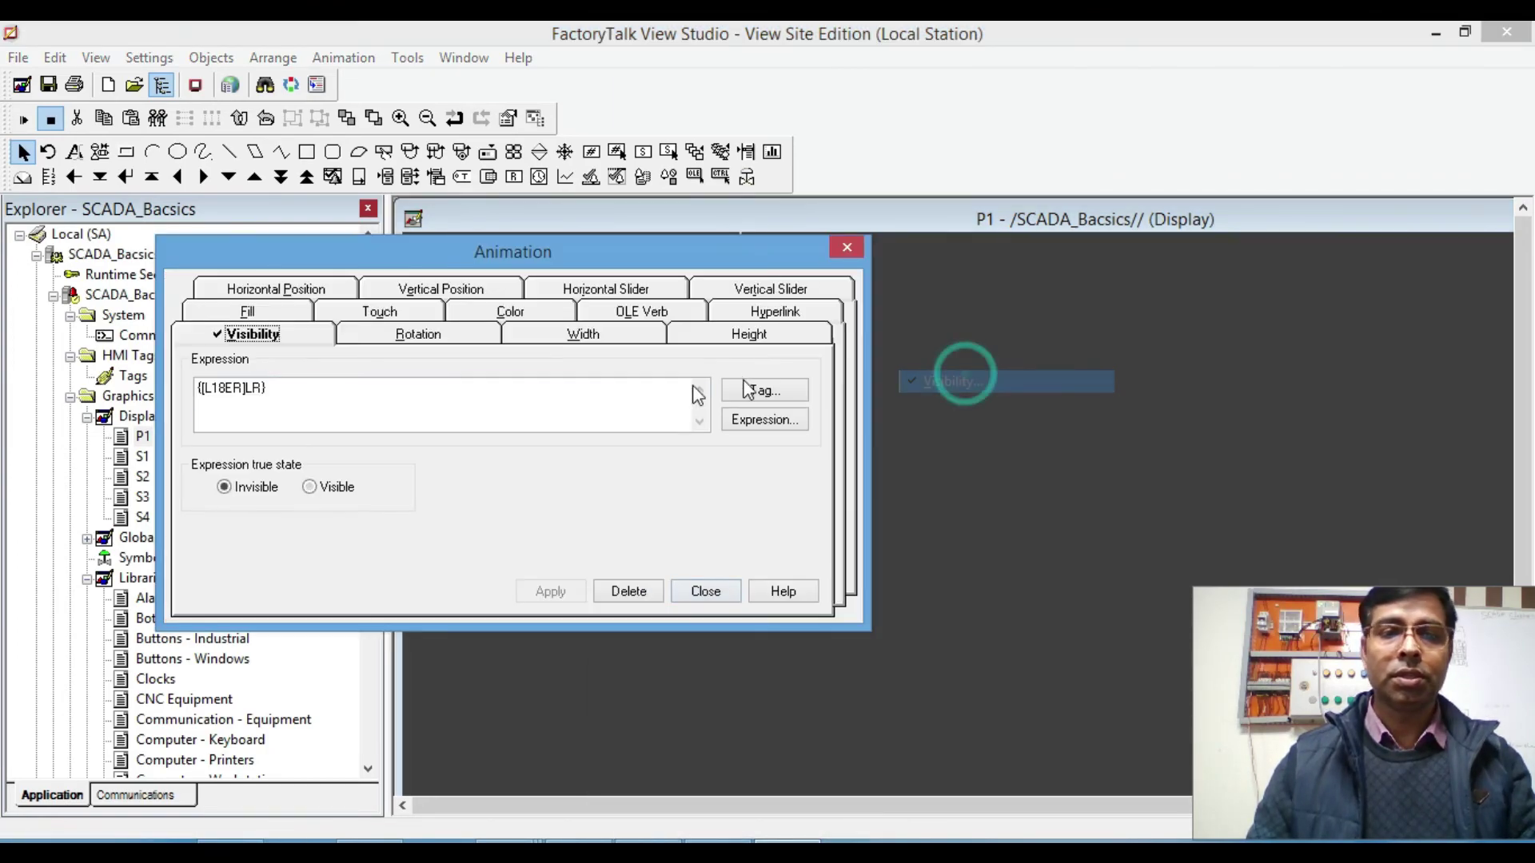
pyautogui.moveTo(562, 257); pyautogui.dragTo(724, 279)
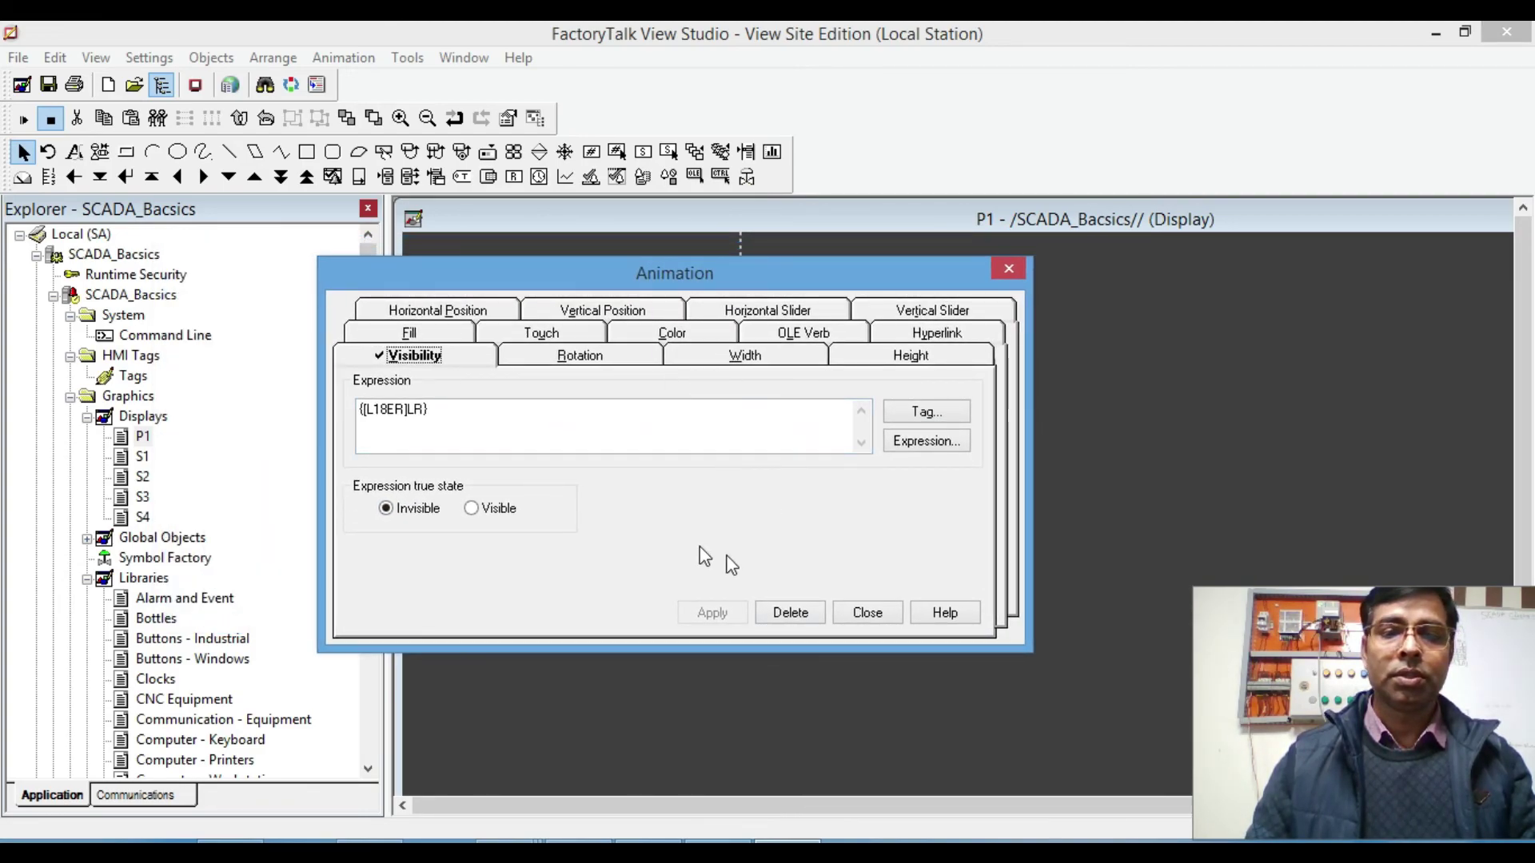
pyautogui.doubleClick(516, 416)
pyautogui.click(937, 413)
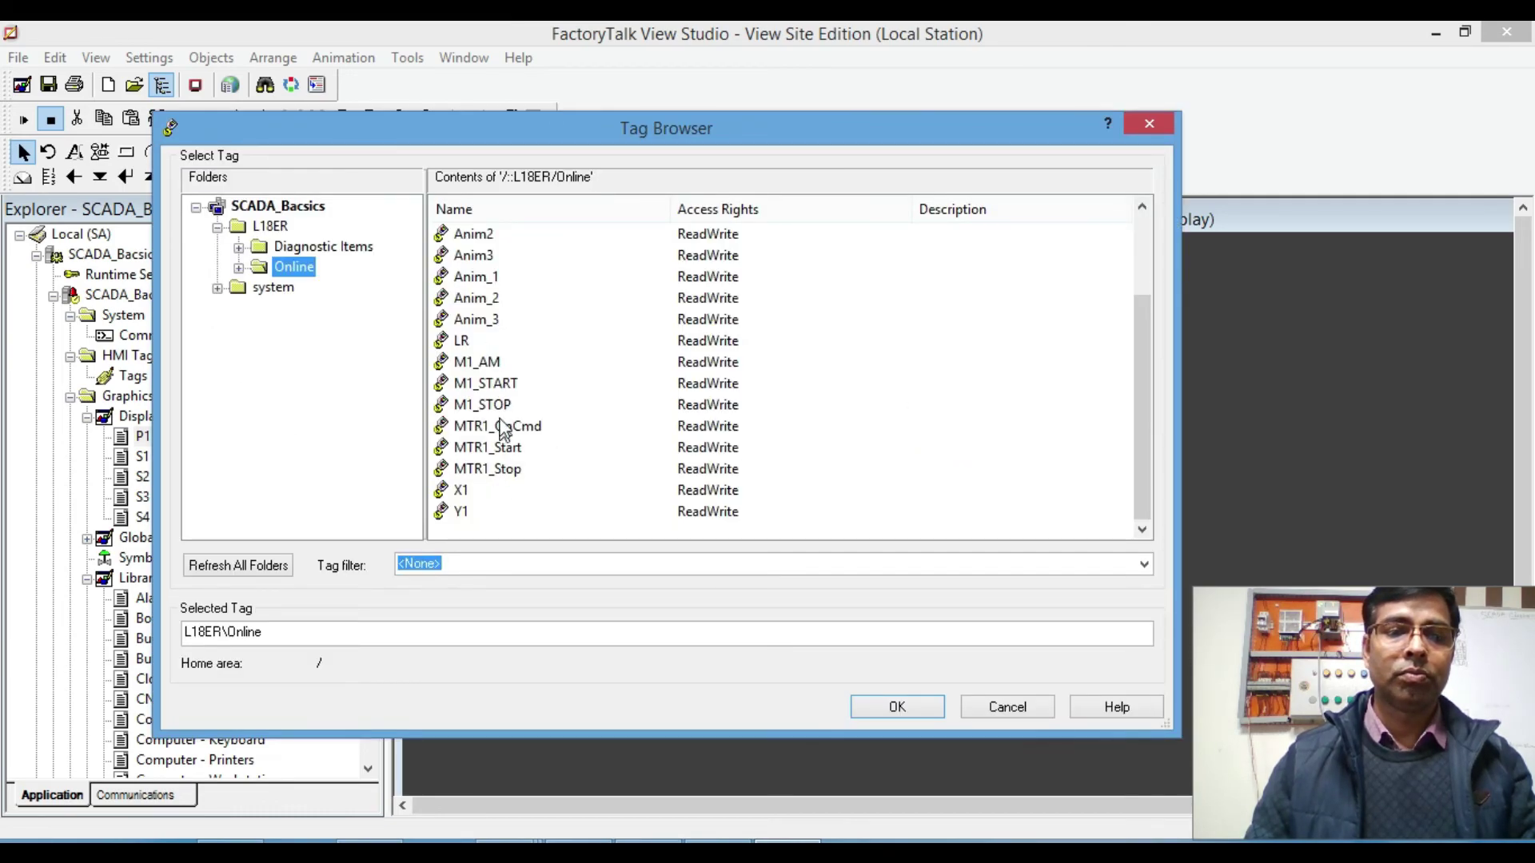
pyautogui.doubleClick(510, 427)
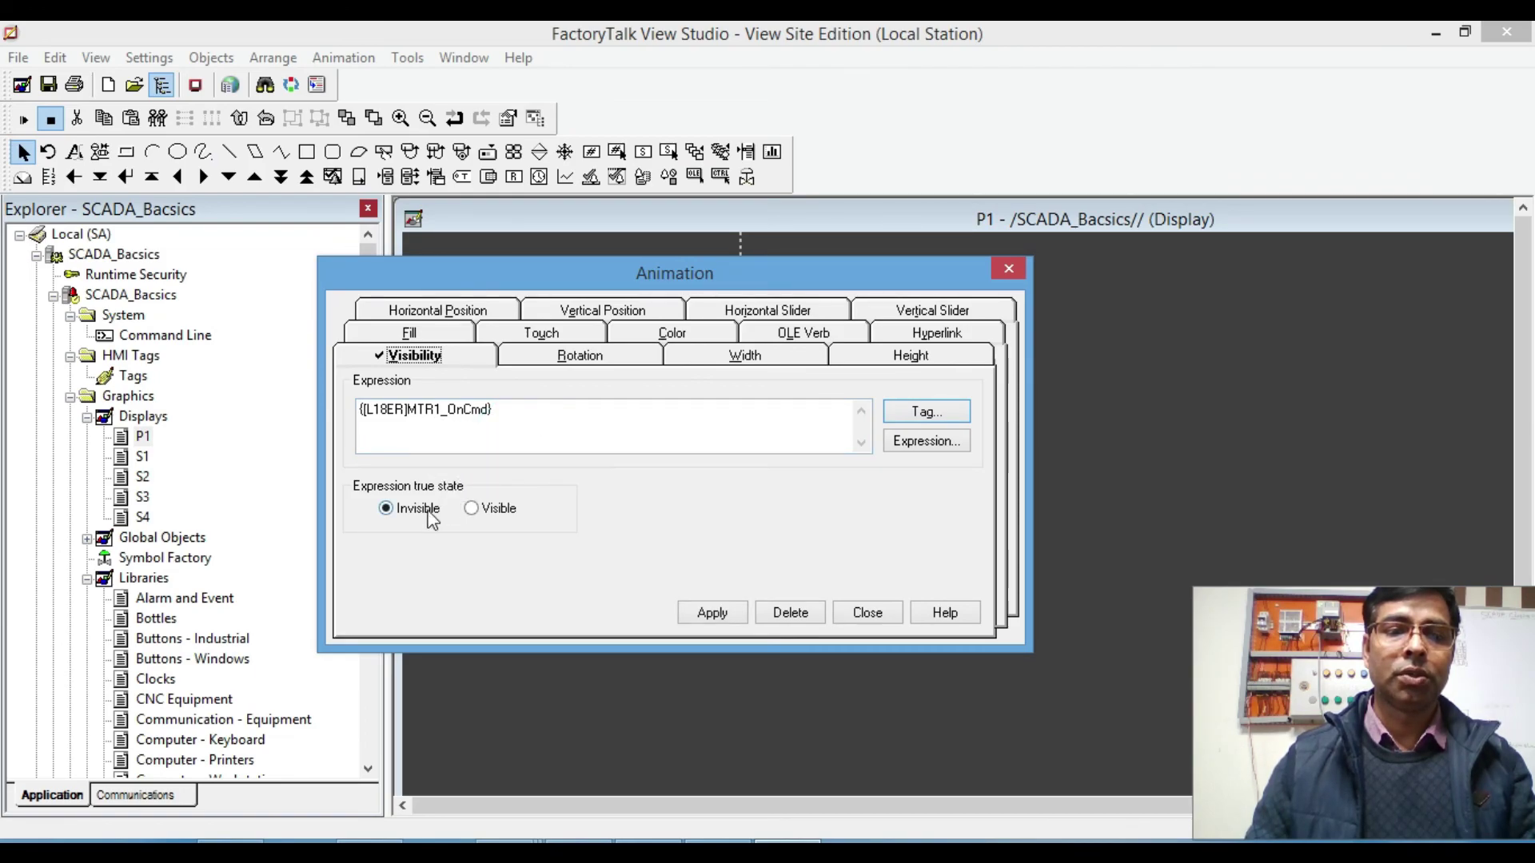
pyautogui.click(709, 613)
pyautogui.click(867, 612)
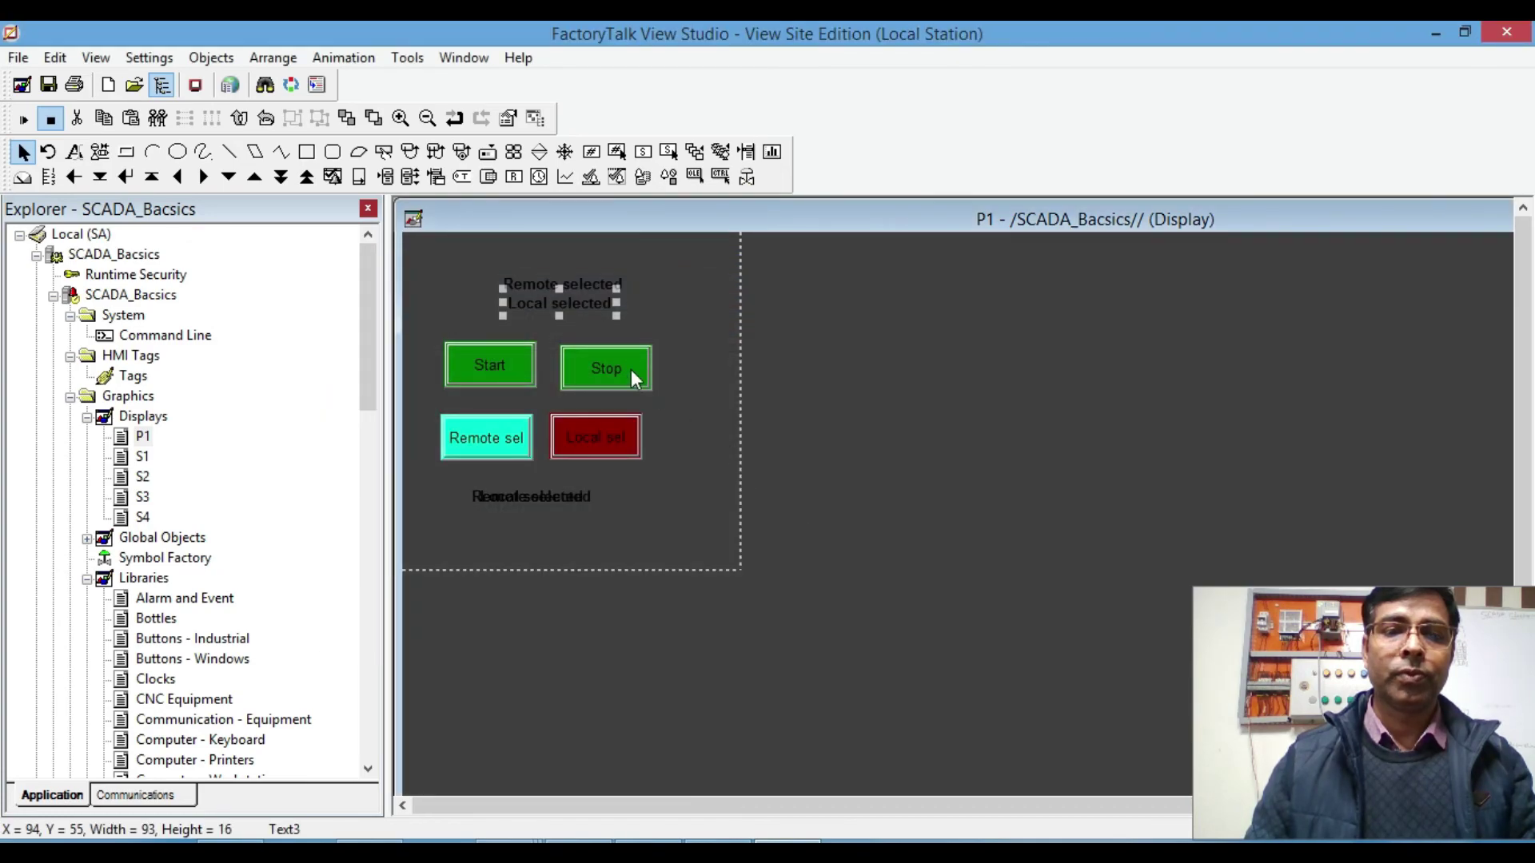
# Step: Change the wording of the upper "Local selected" copy to "Motor Stopped"
pyautogui.doubleClick(590, 303)
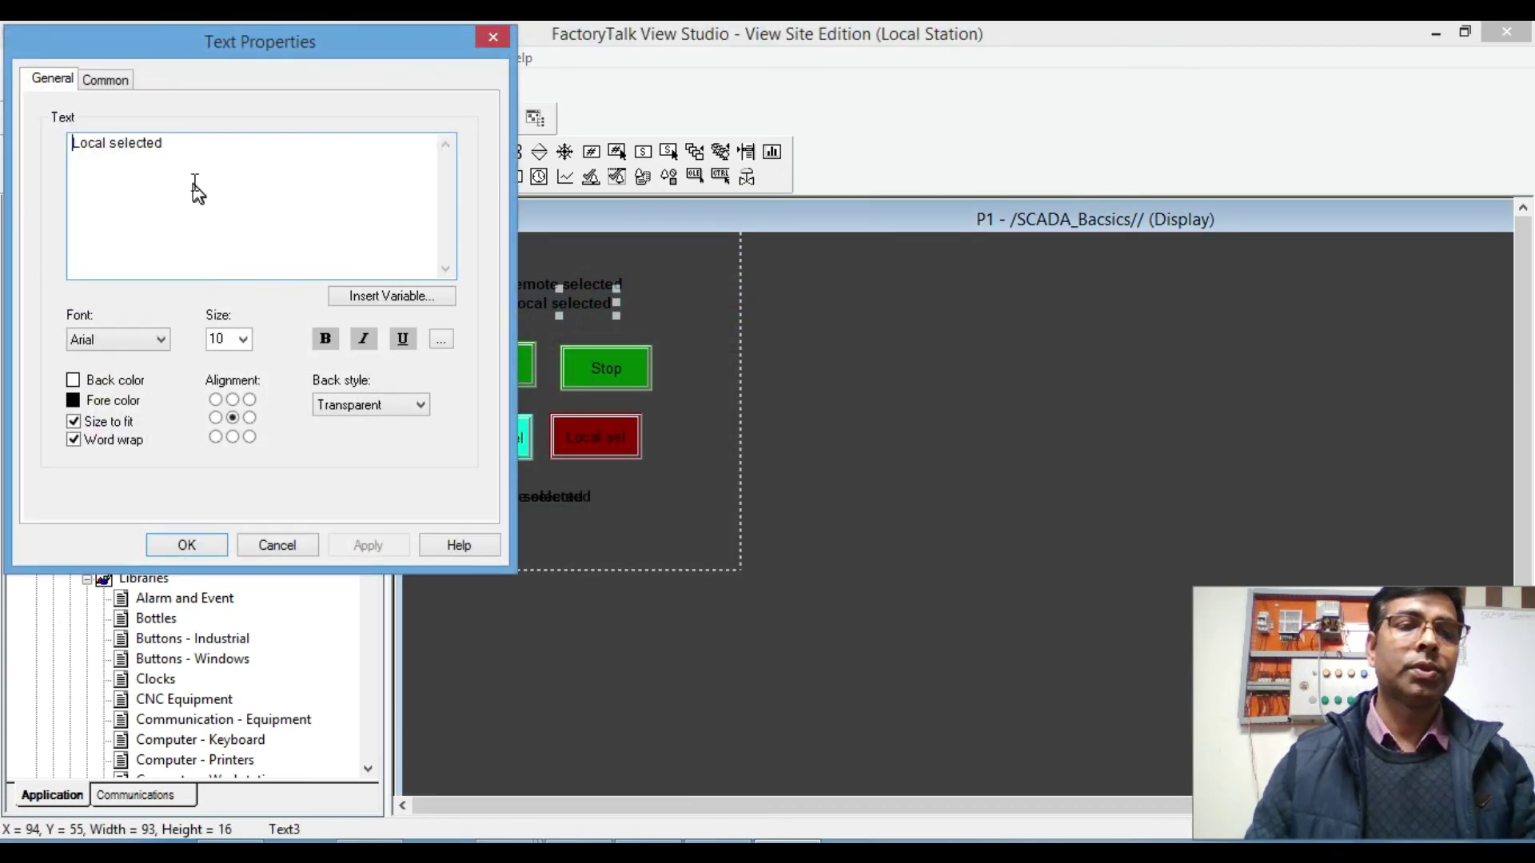
pyautogui.moveTo(189, 147); pyautogui.dragTo(35, 147)
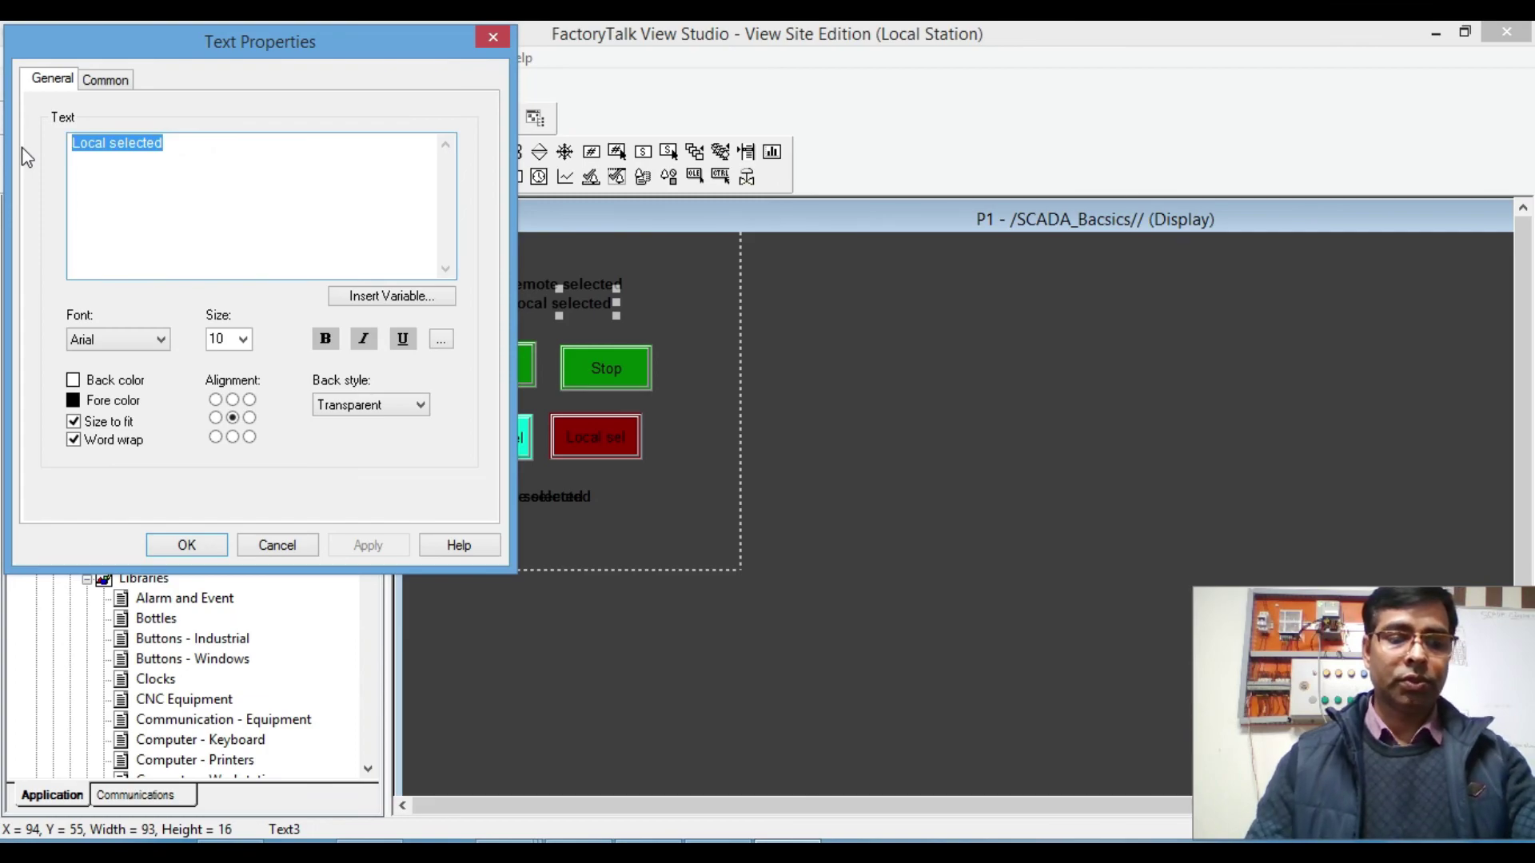
pyautogui.write('Motor')
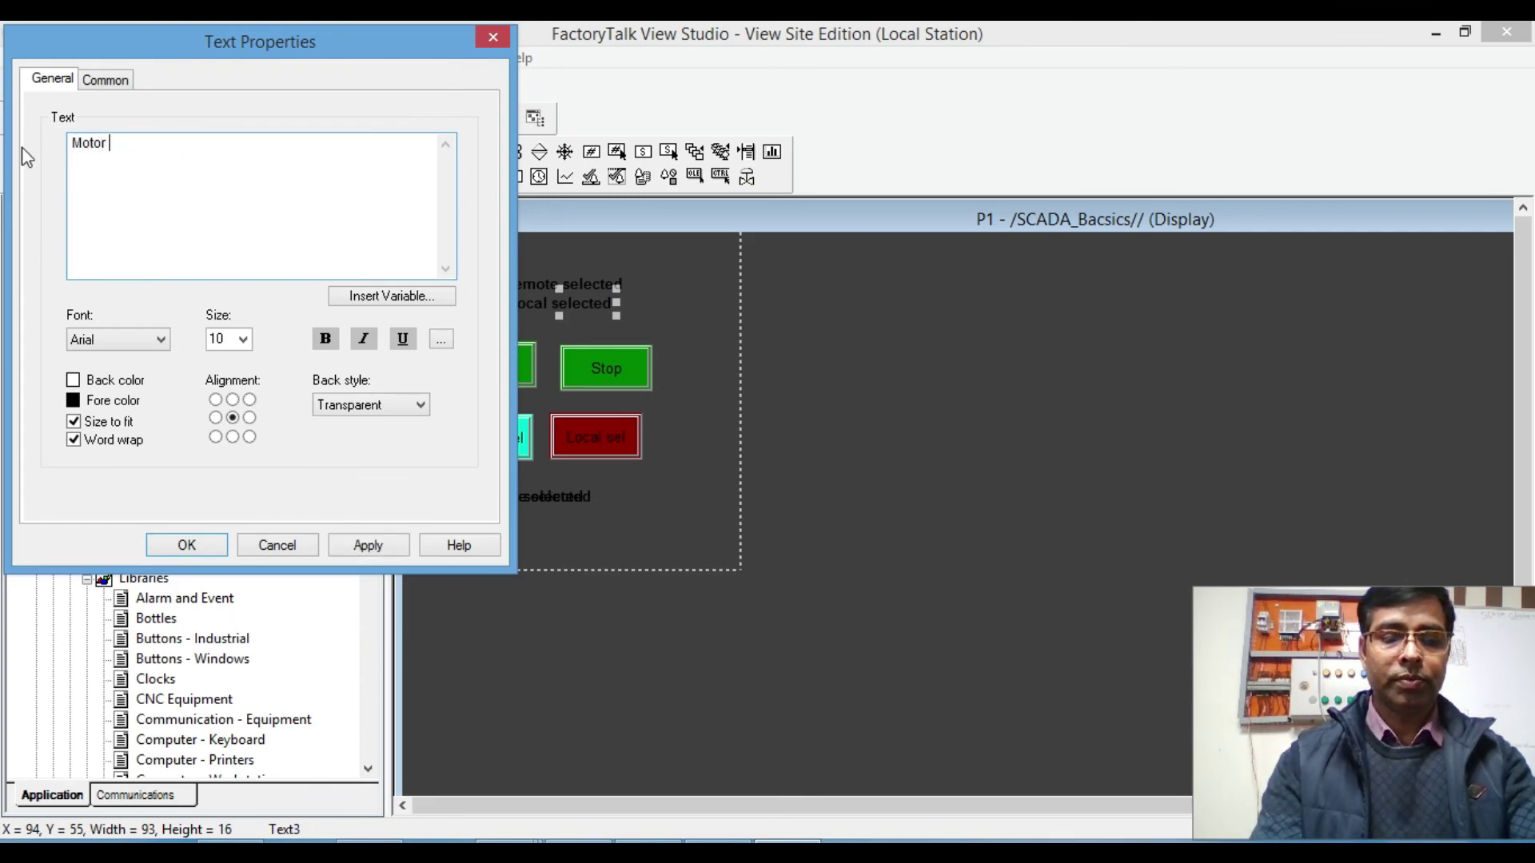
pyautogui.write(' Stoped')
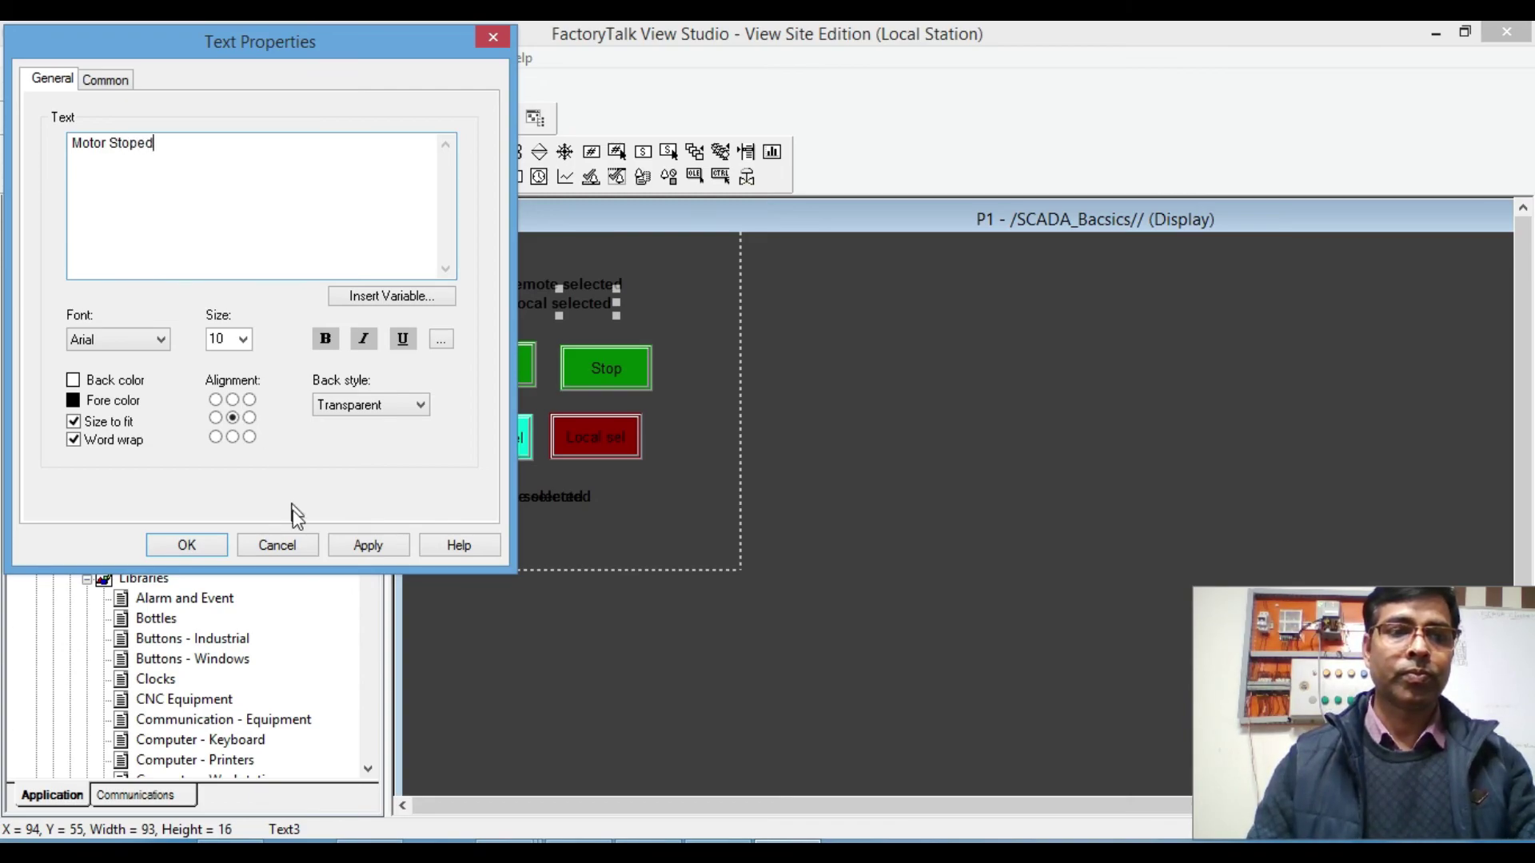
pyautogui.click(204, 544)
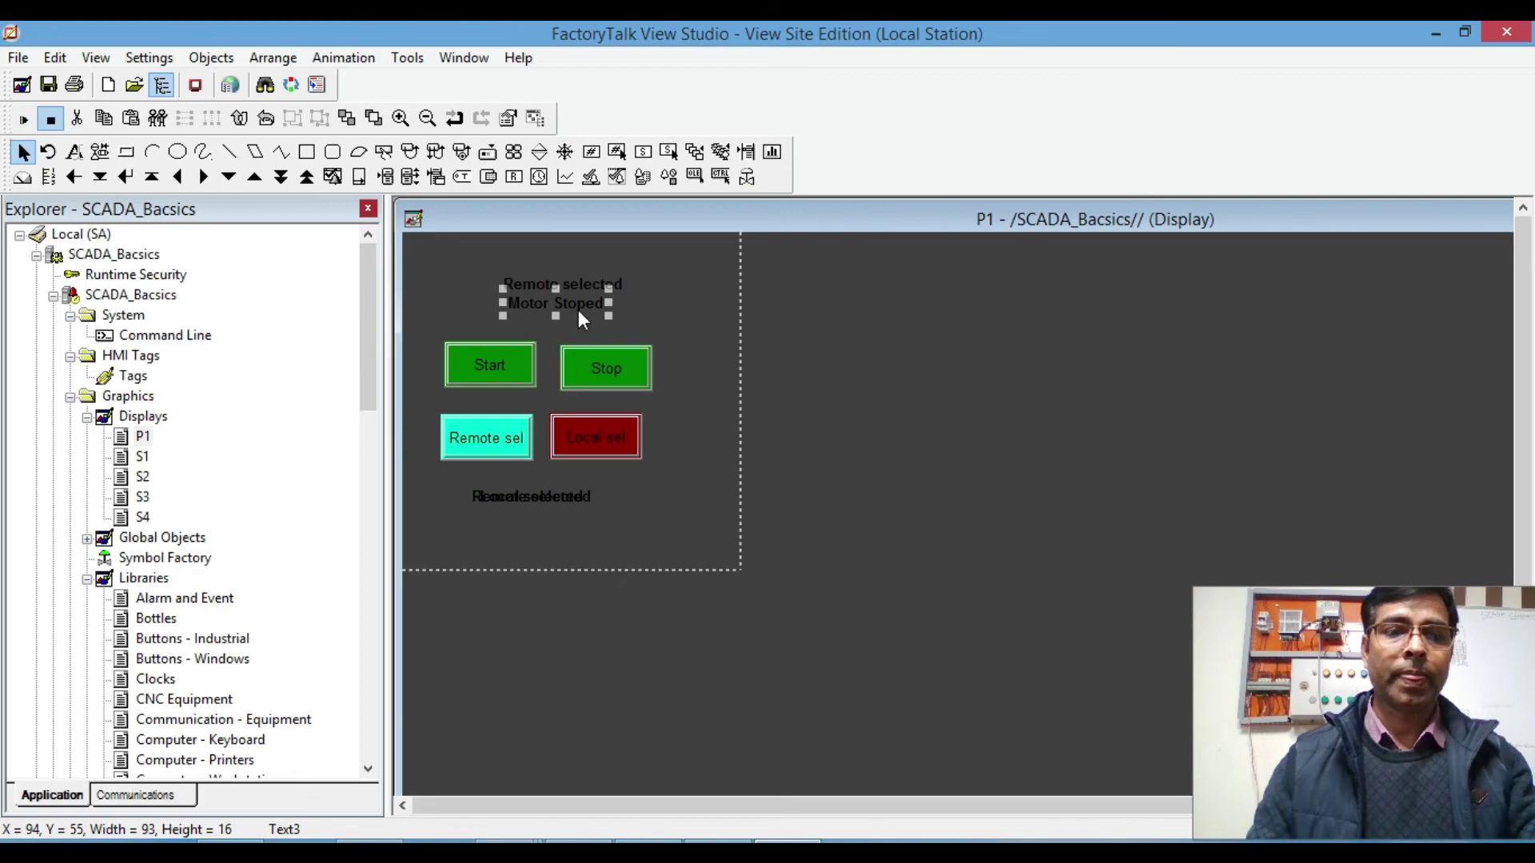
pyautogui.doubleClick(583, 308)
pyautogui.click(134, 137)
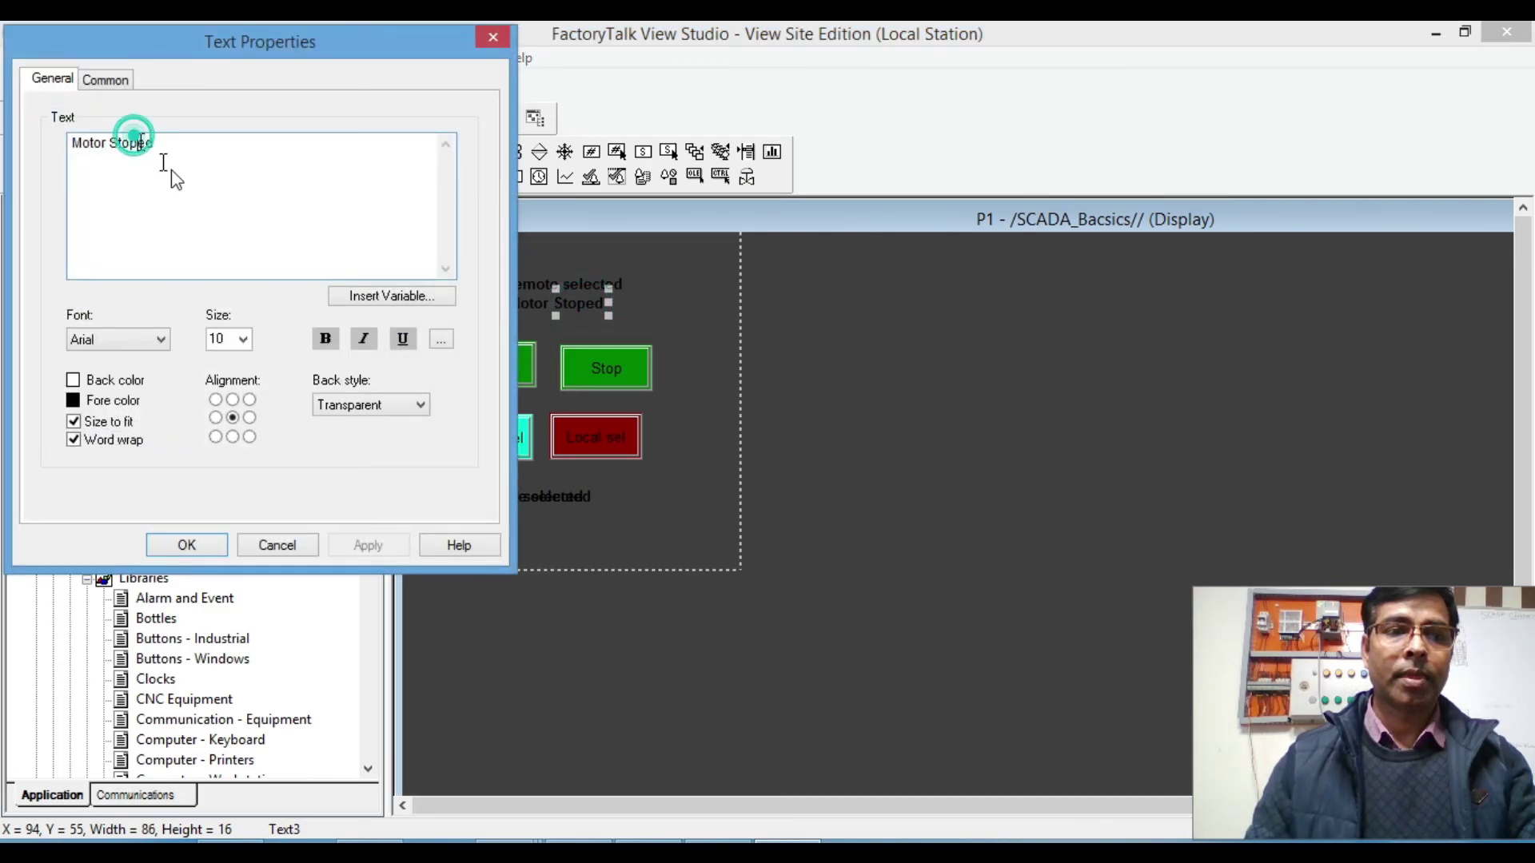
pyautogui.write('p')
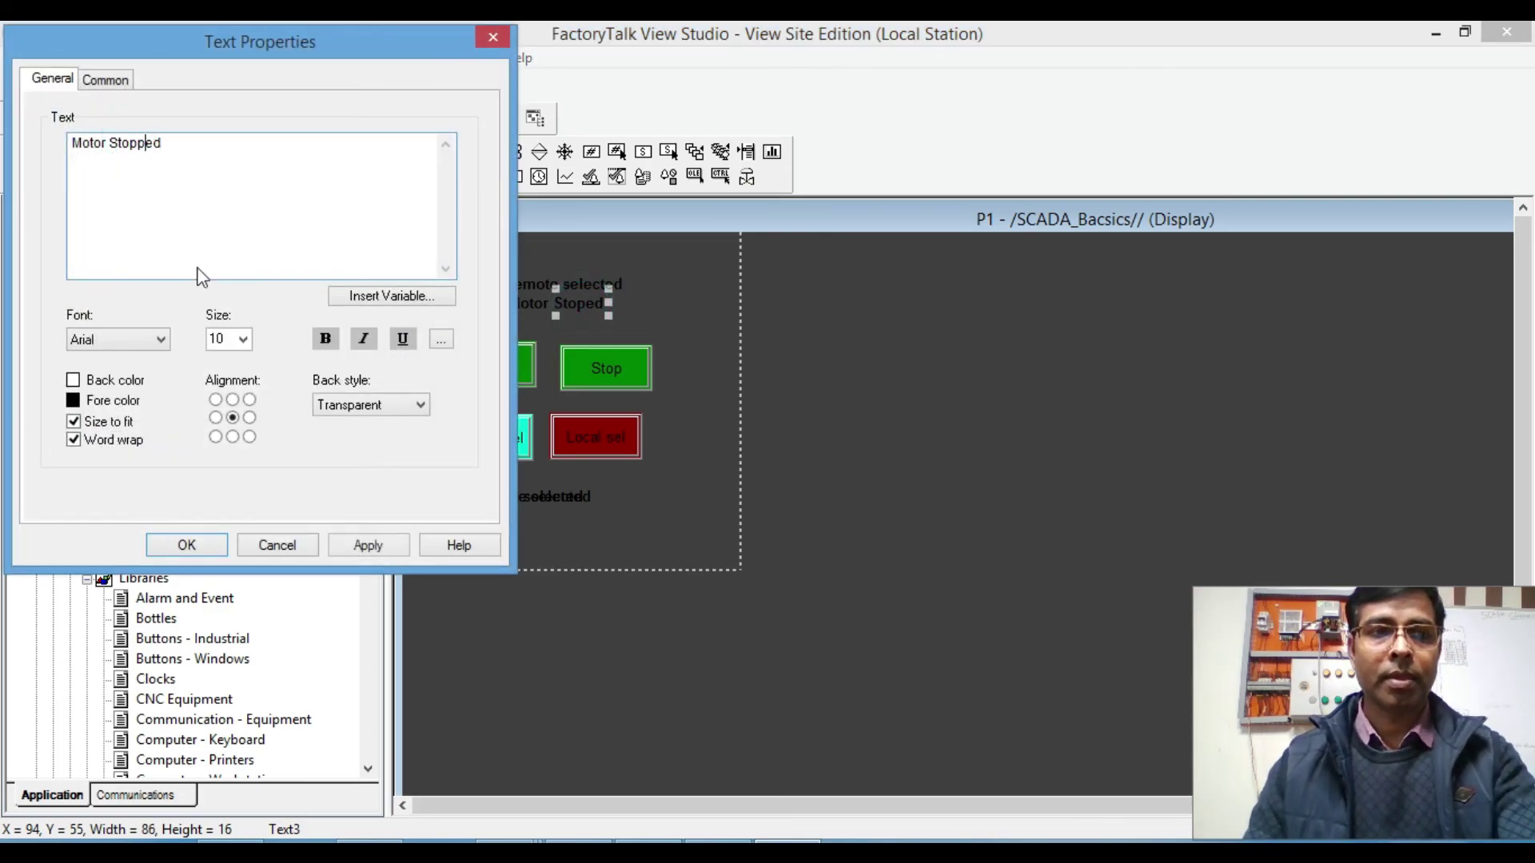
pyautogui.click(182, 547)
# Step: Replace the upper "Remote selected" copy with a duplicate of the "Motor Stopped" text at about X 99, Y 35
pyautogui.click(561, 286)
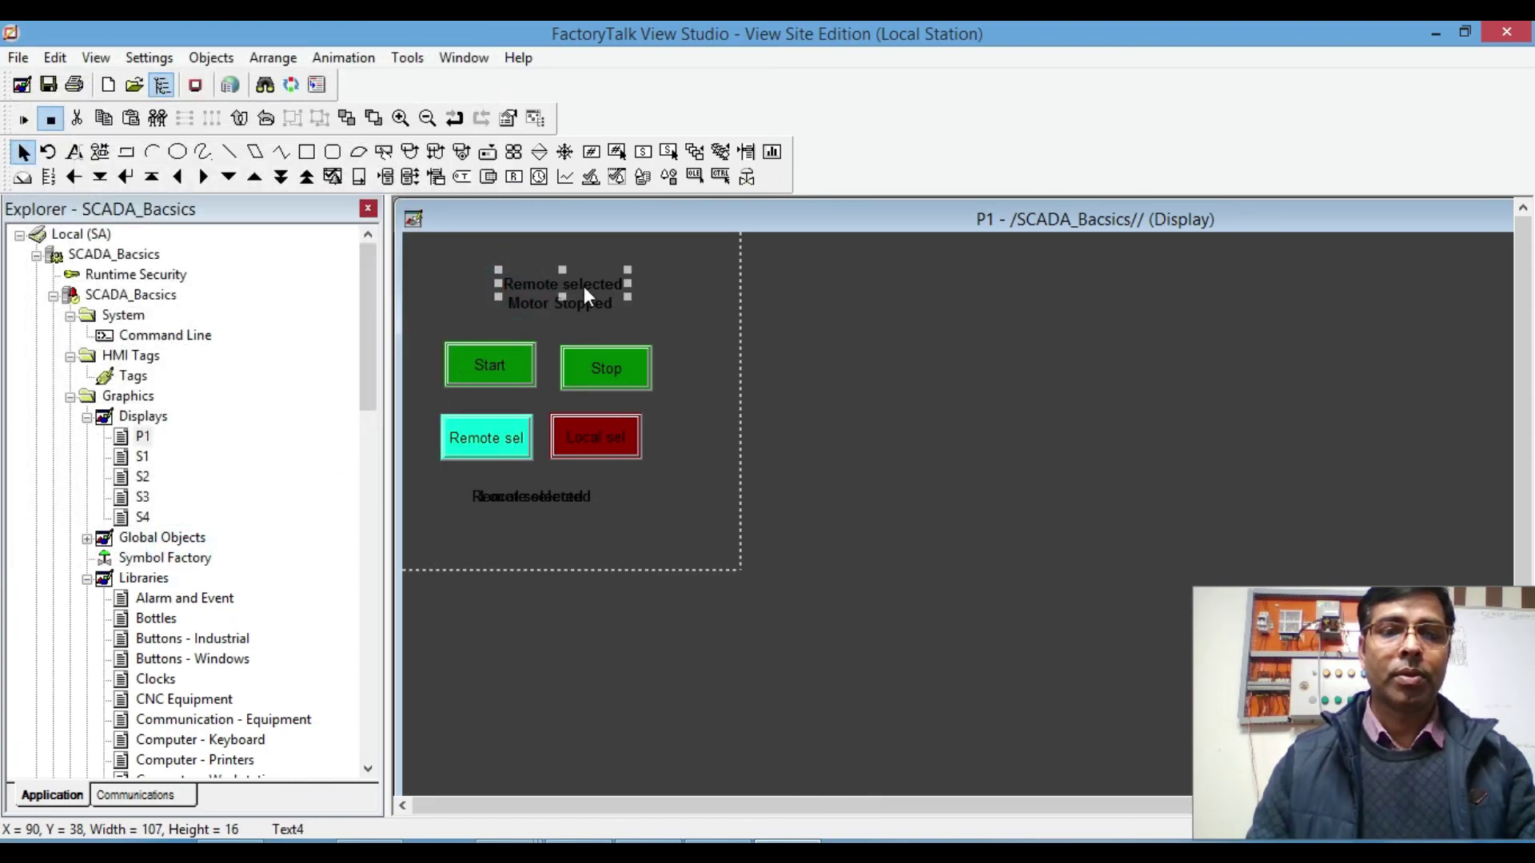
pyautogui.press('Delete')
pyautogui.click(564, 300)
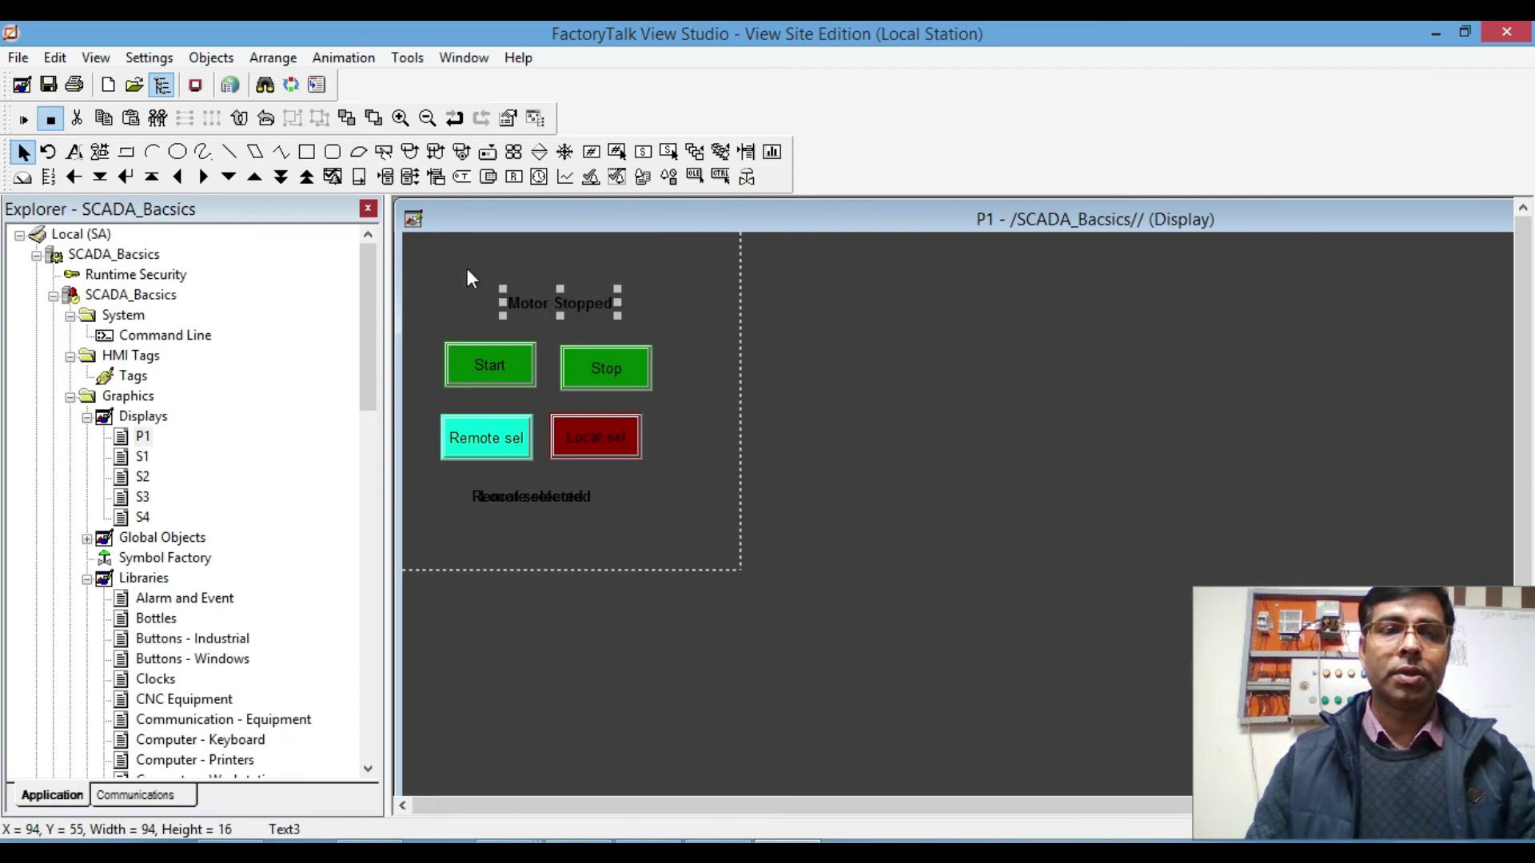
pyautogui.click(158, 118)
pyautogui.moveTo(573, 313); pyautogui.dragTo(574, 280)
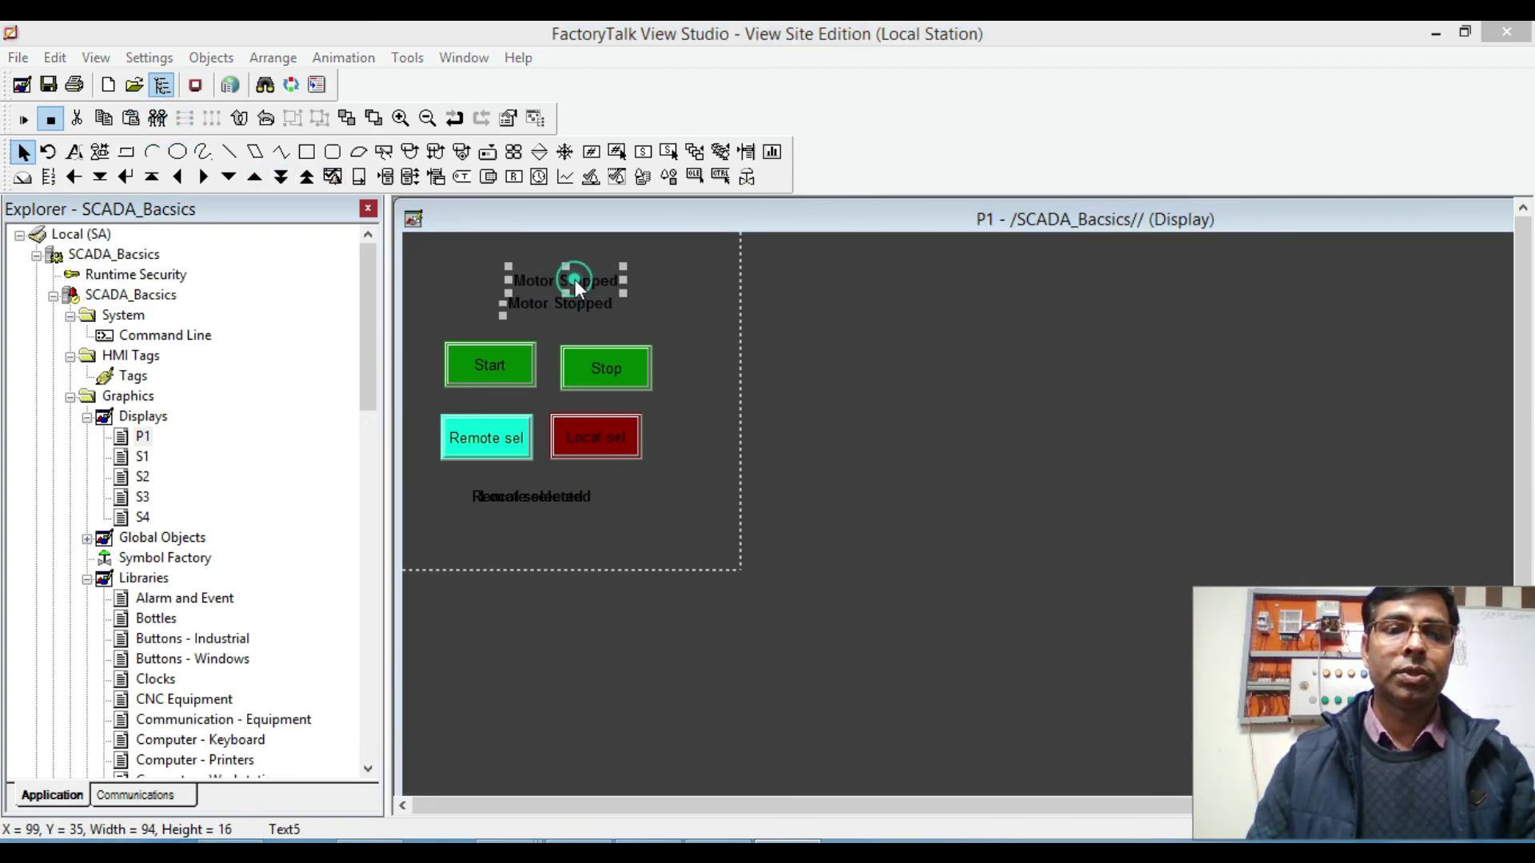
# Step: Change the wording of the duplicated "Motor Stopped" text to "Motor Running"
pyautogui.doubleClick(574, 280)
pyautogui.doubleClick(136, 144)
pyautogui.write('Ru')
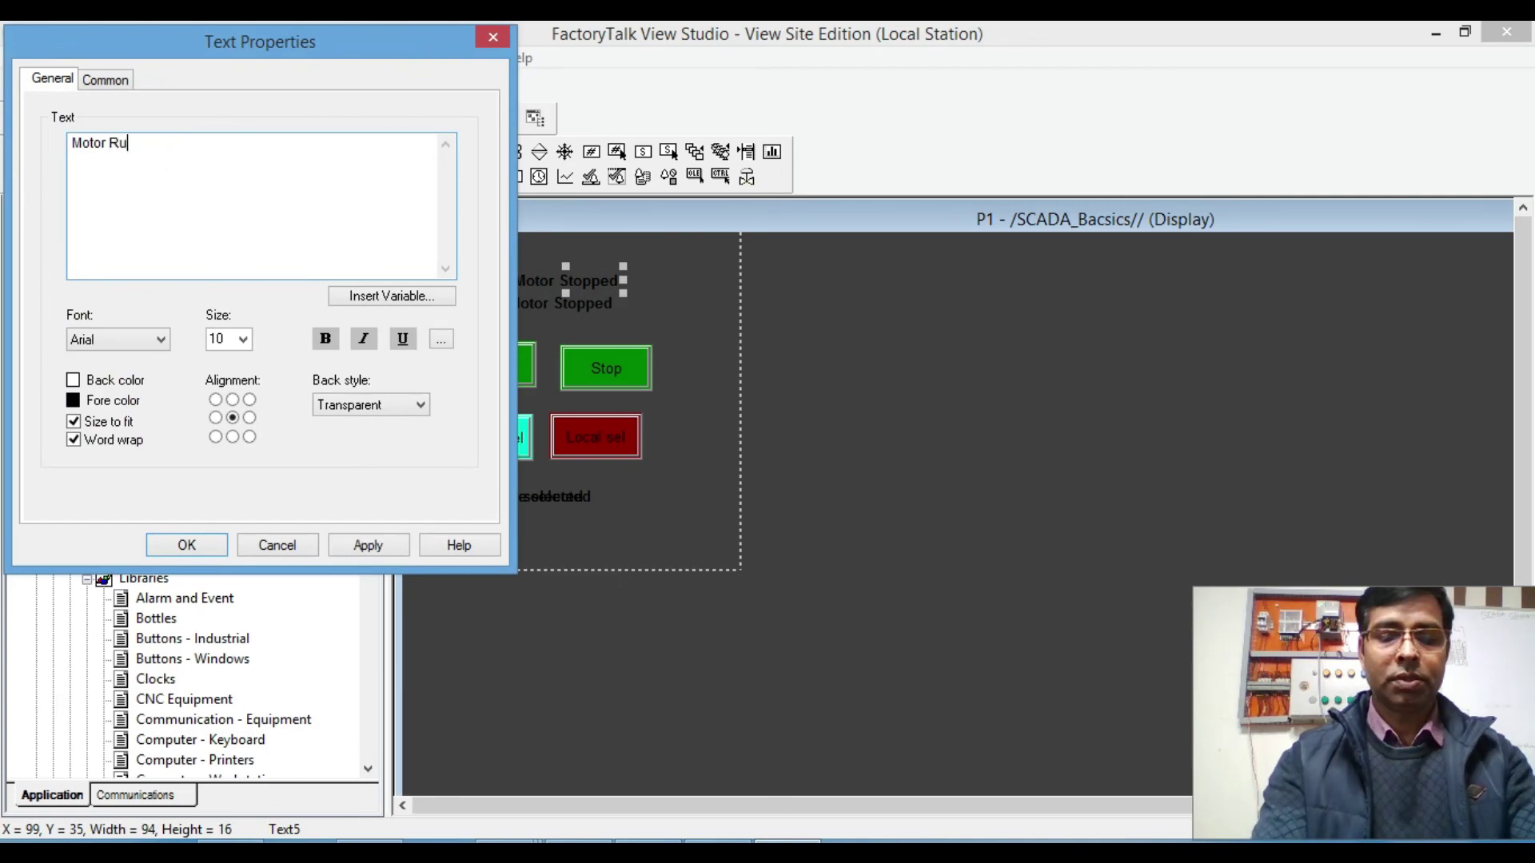
pyautogui.write('nning')
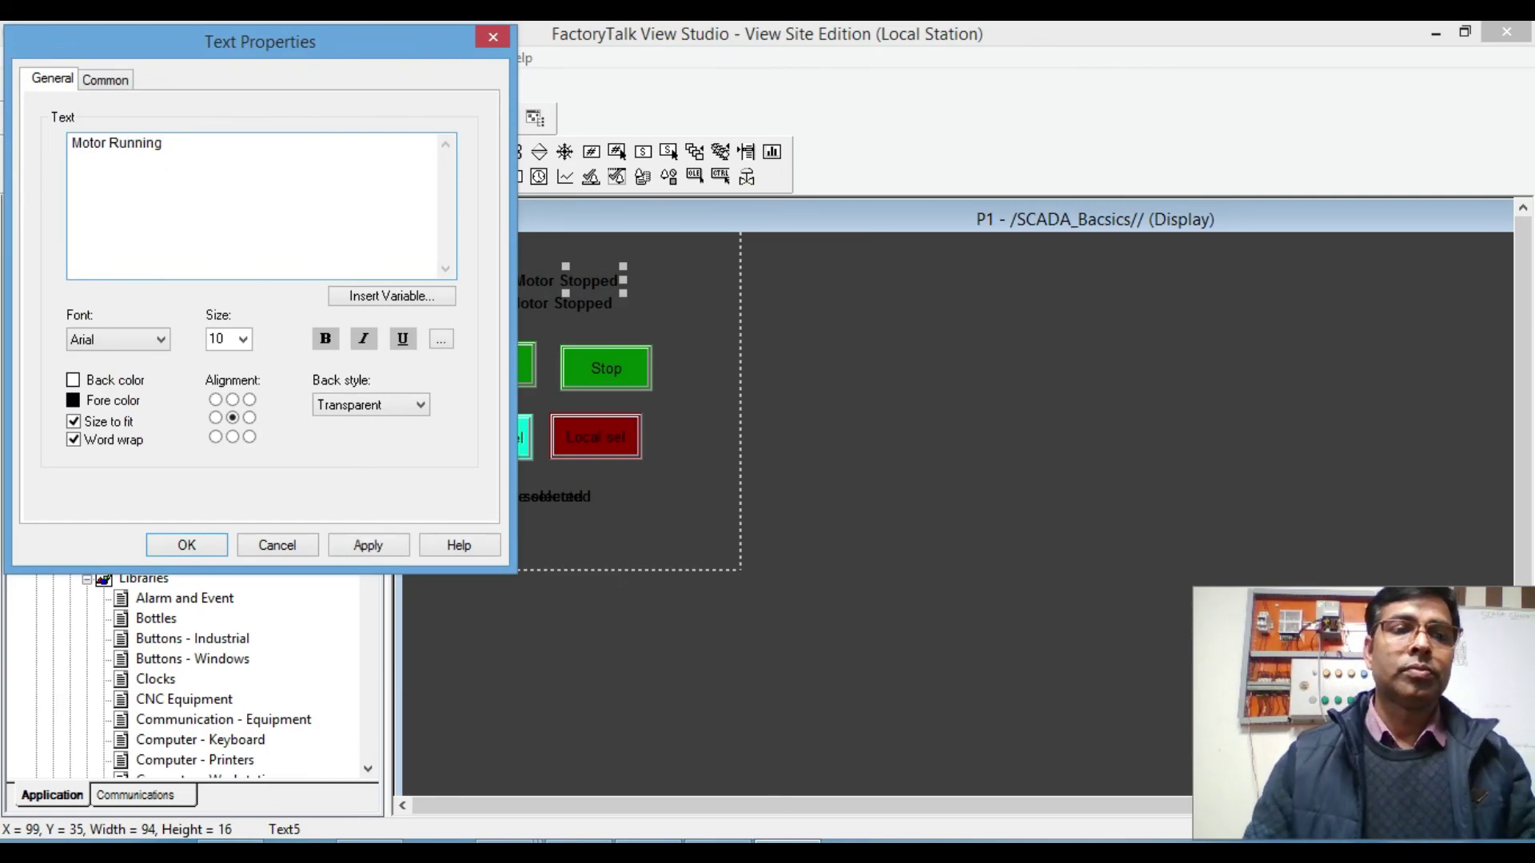
pyautogui.click(184, 547)
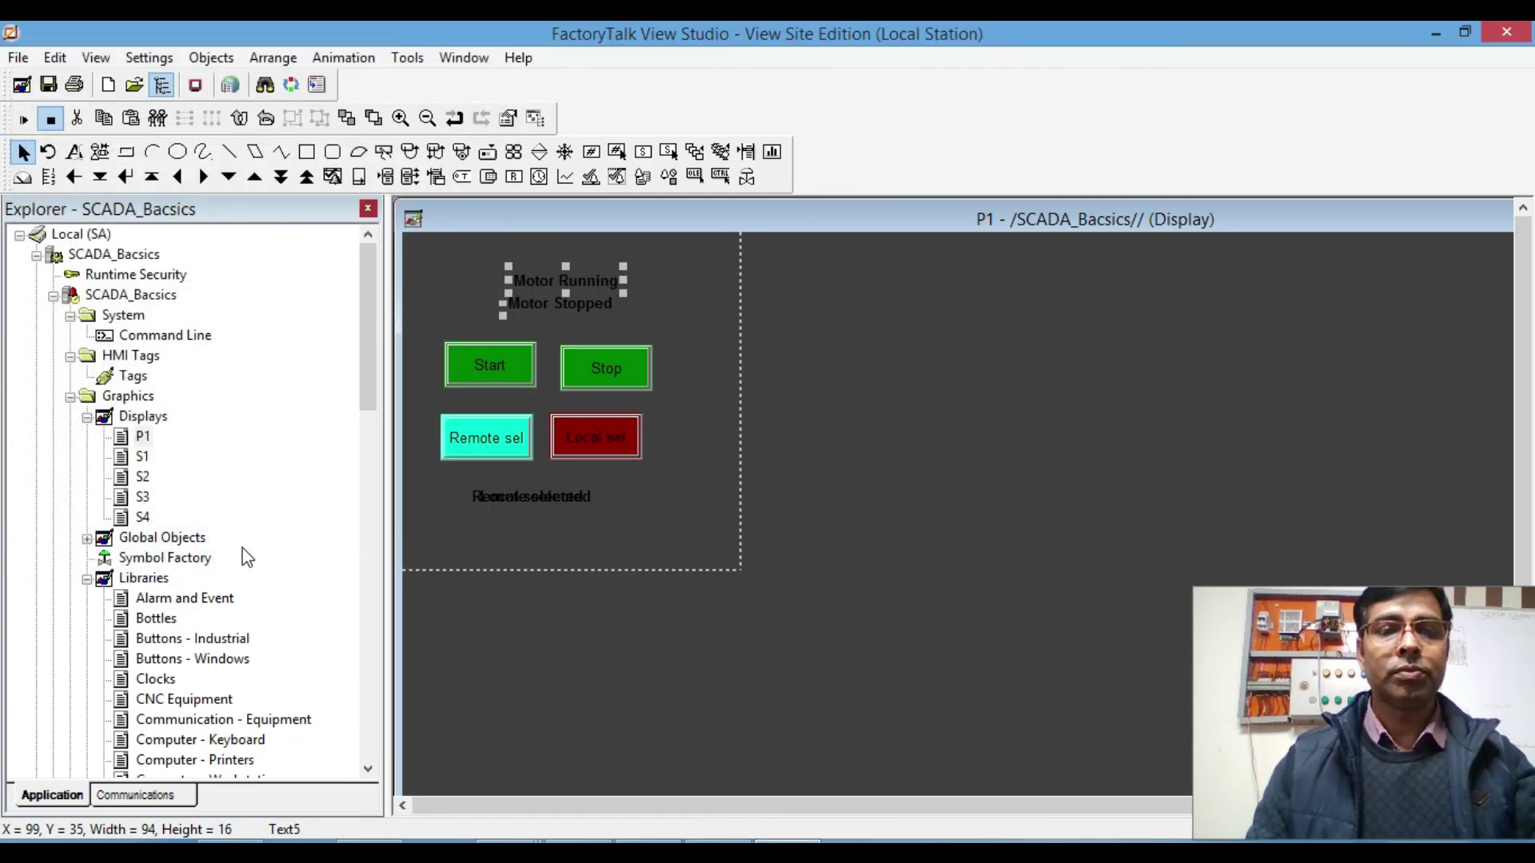
# Step: Set the visibility animation of the "Motor Running" text to visible when the [L18ER]MTR1_OnCmd expression is true
pyautogui.rightClick(590, 285)
pyautogui.moveTo(735, 382)
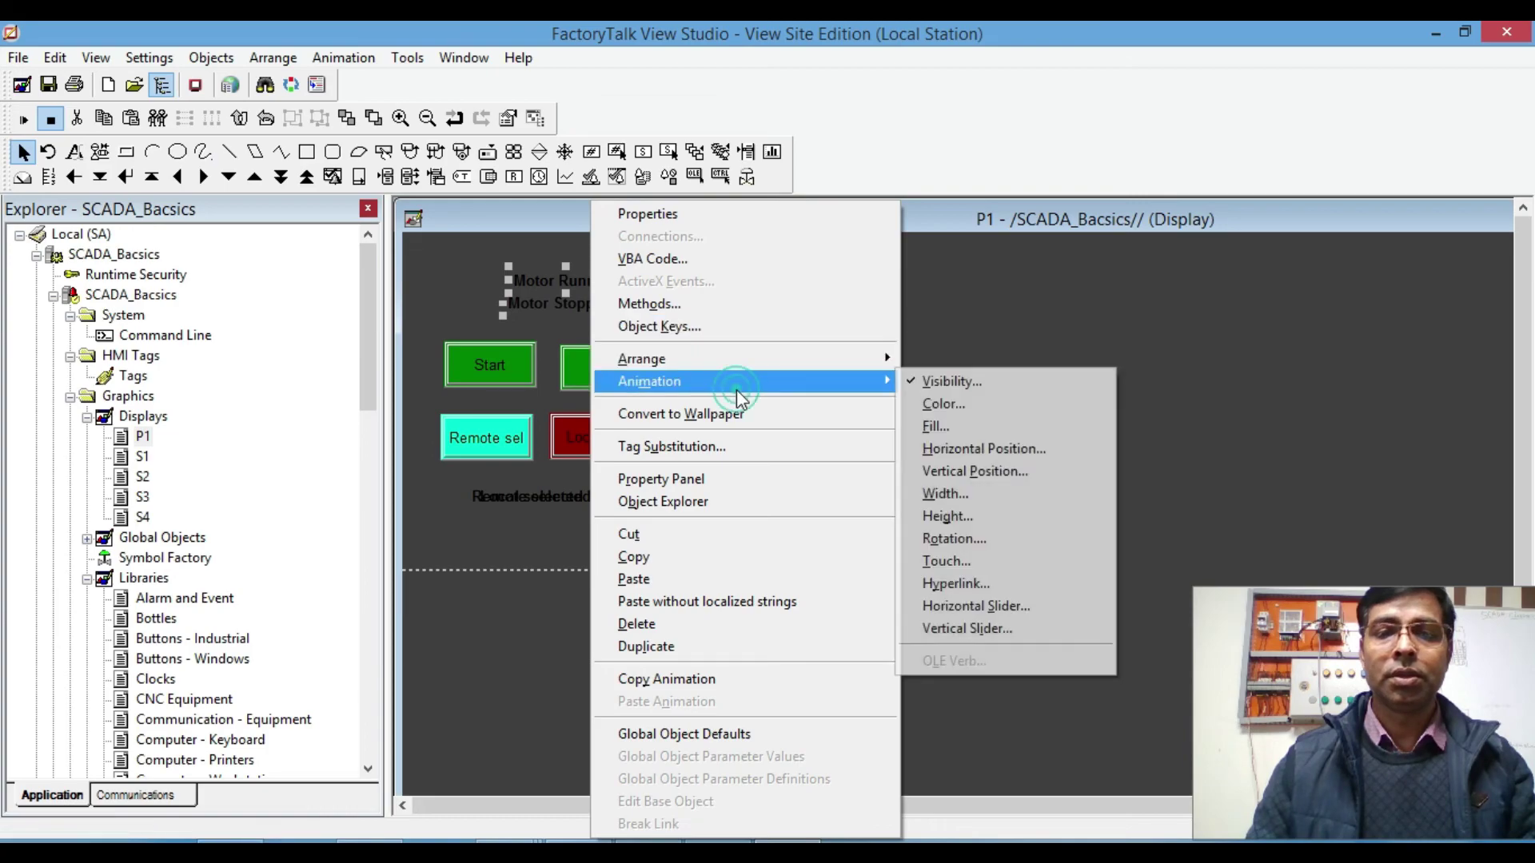
pyautogui.click(983, 384)
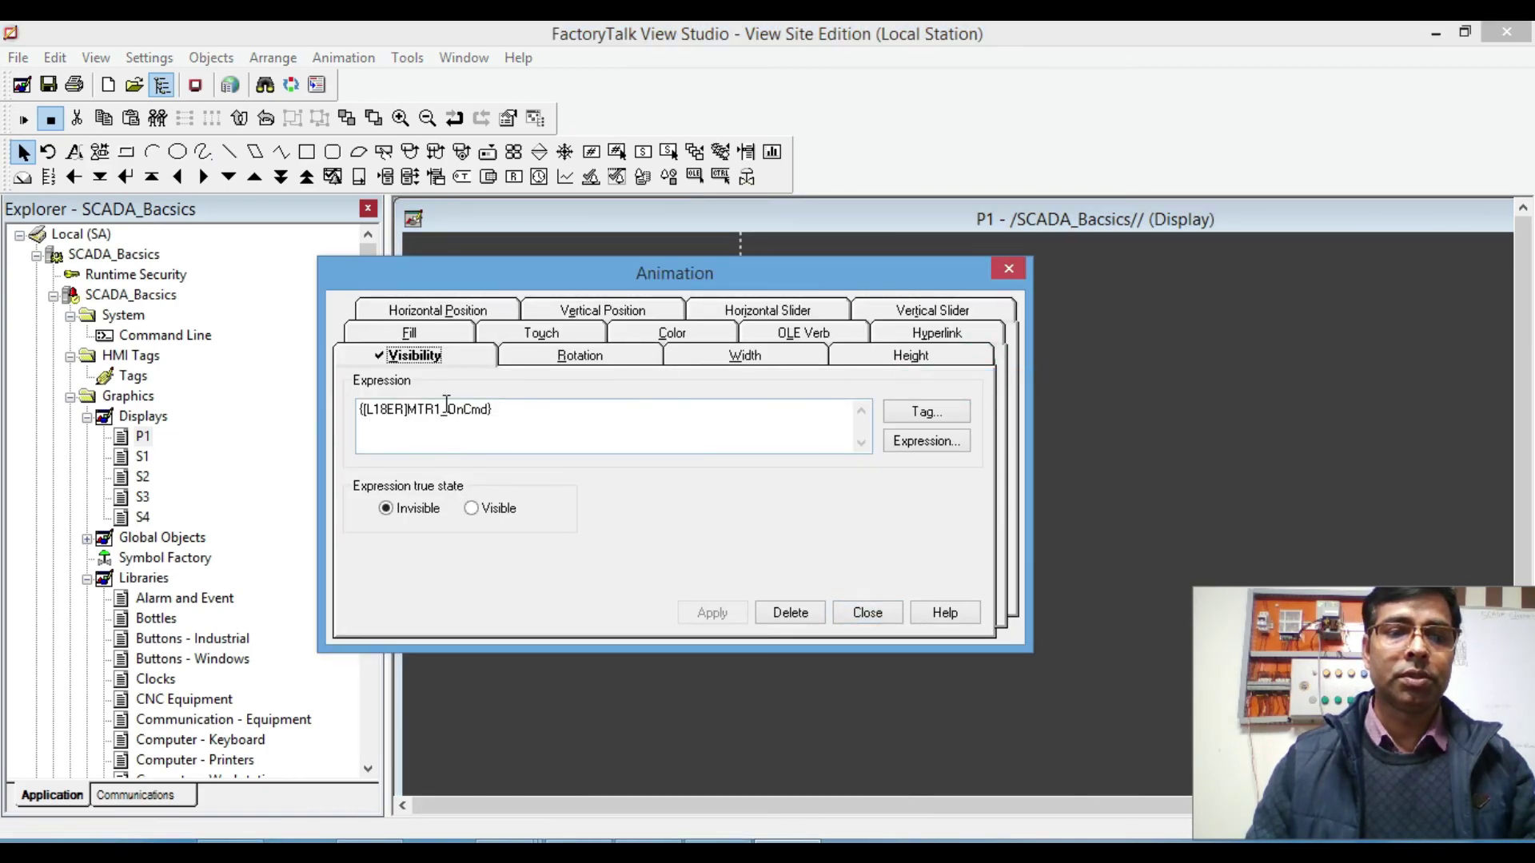
pyautogui.click(484, 511)
pyautogui.click(715, 614)
pyautogui.click(869, 614)
# Step: Move the "Motor Running" text to about X 85, Y 31 and give it a solid black background with bright green lettering
pyautogui.click(579, 279)
pyautogui.doubleClick(556, 275)
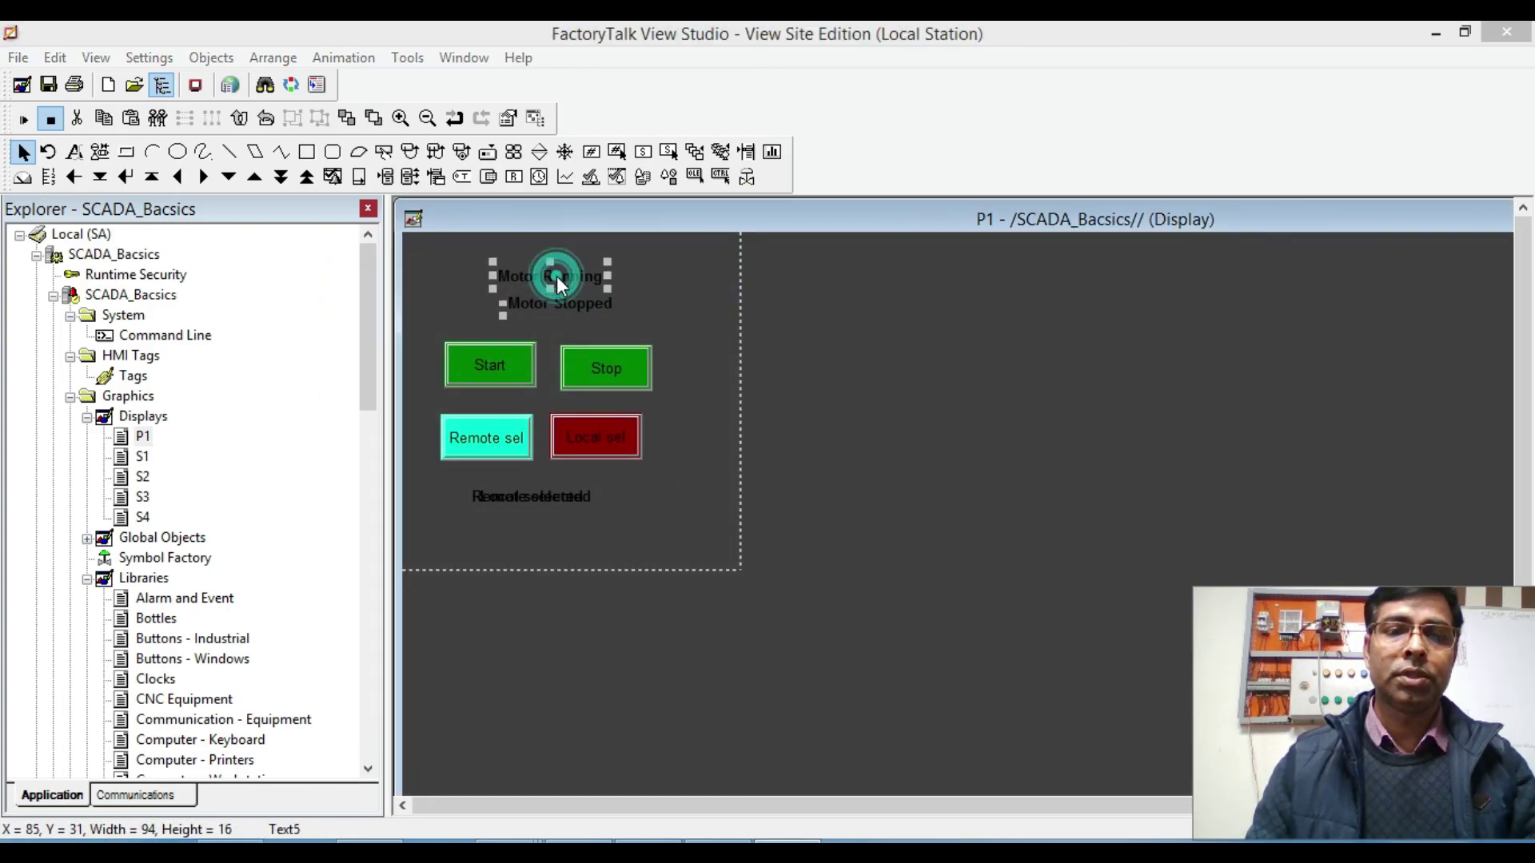
pyautogui.click(343, 404)
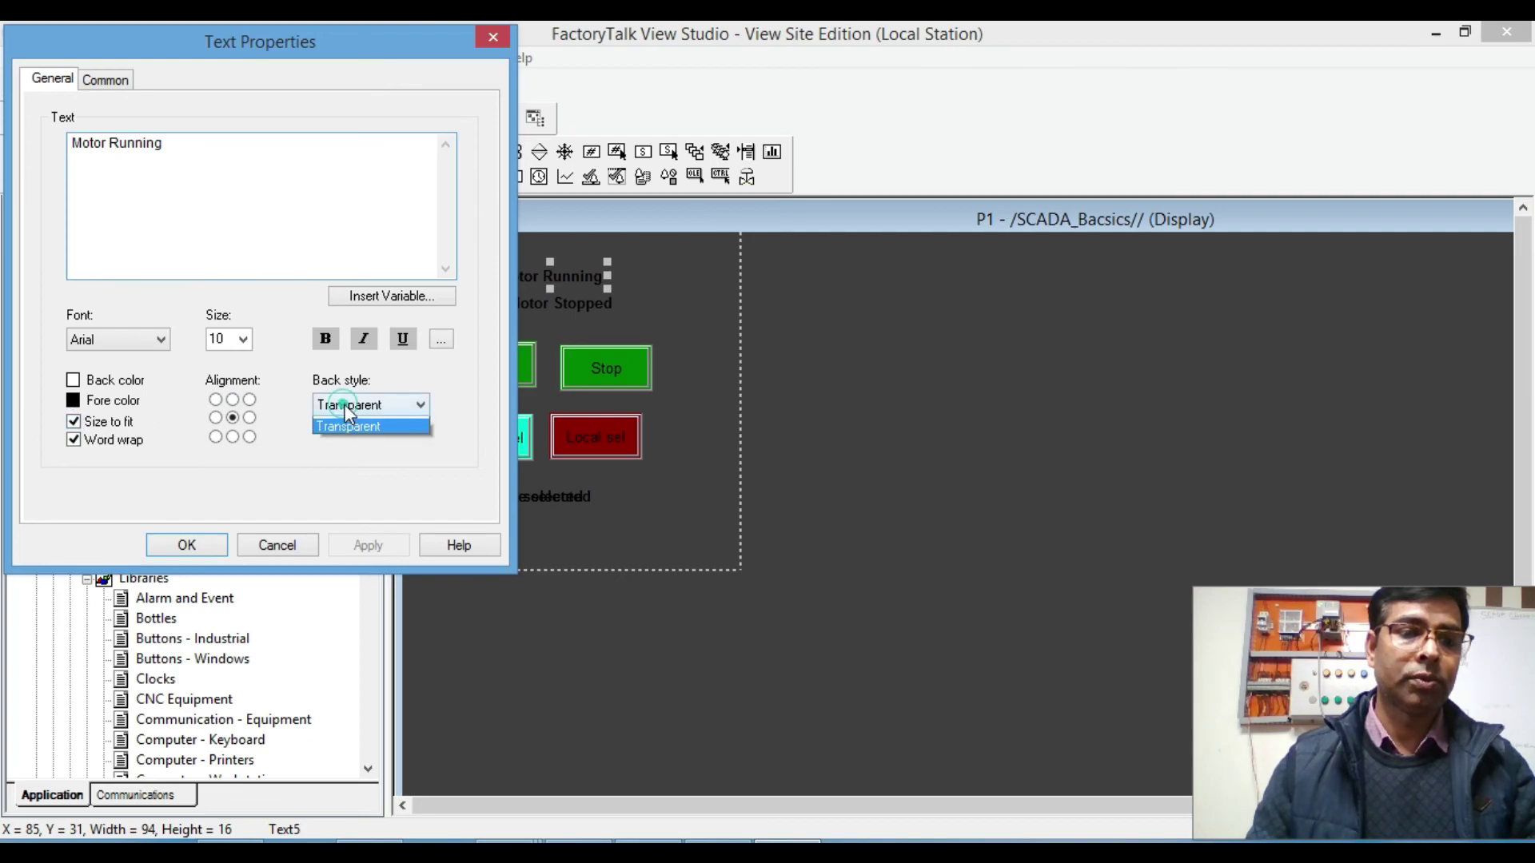
pyautogui.click(343, 422)
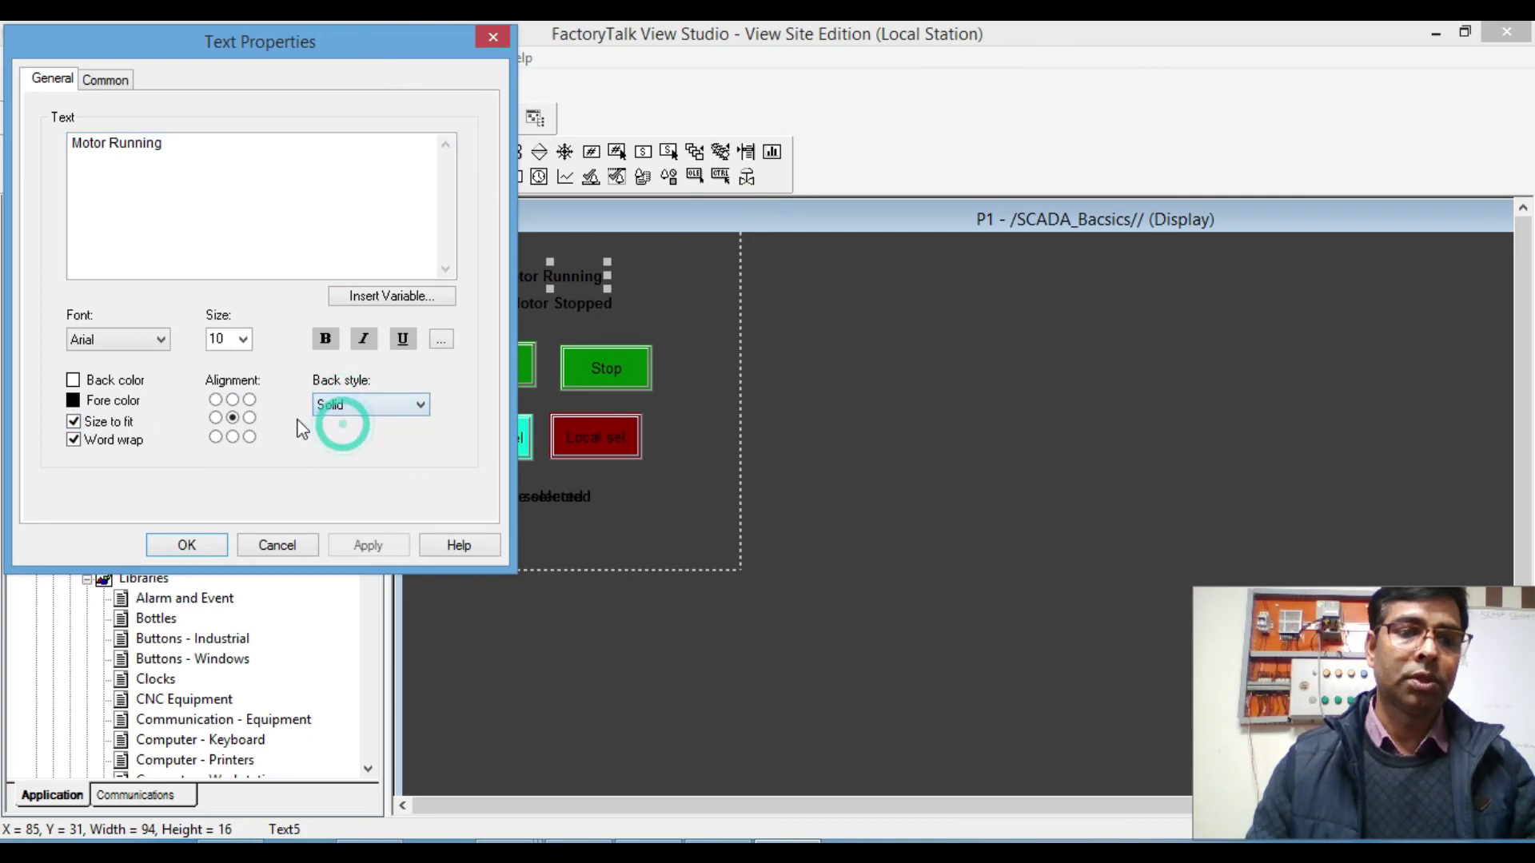
pyautogui.click(73, 380)
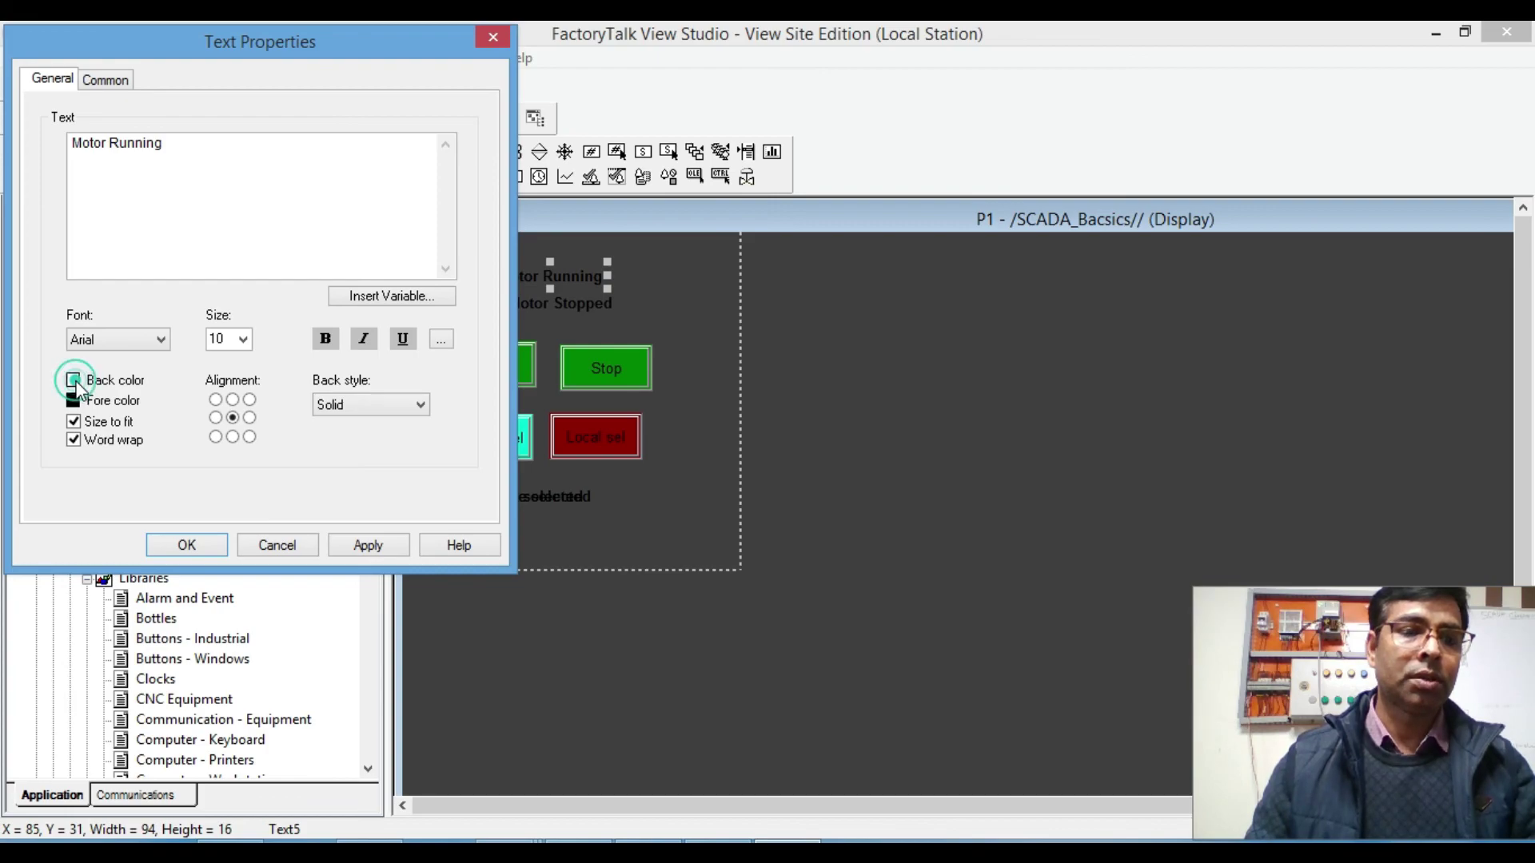
pyautogui.click(180, 397)
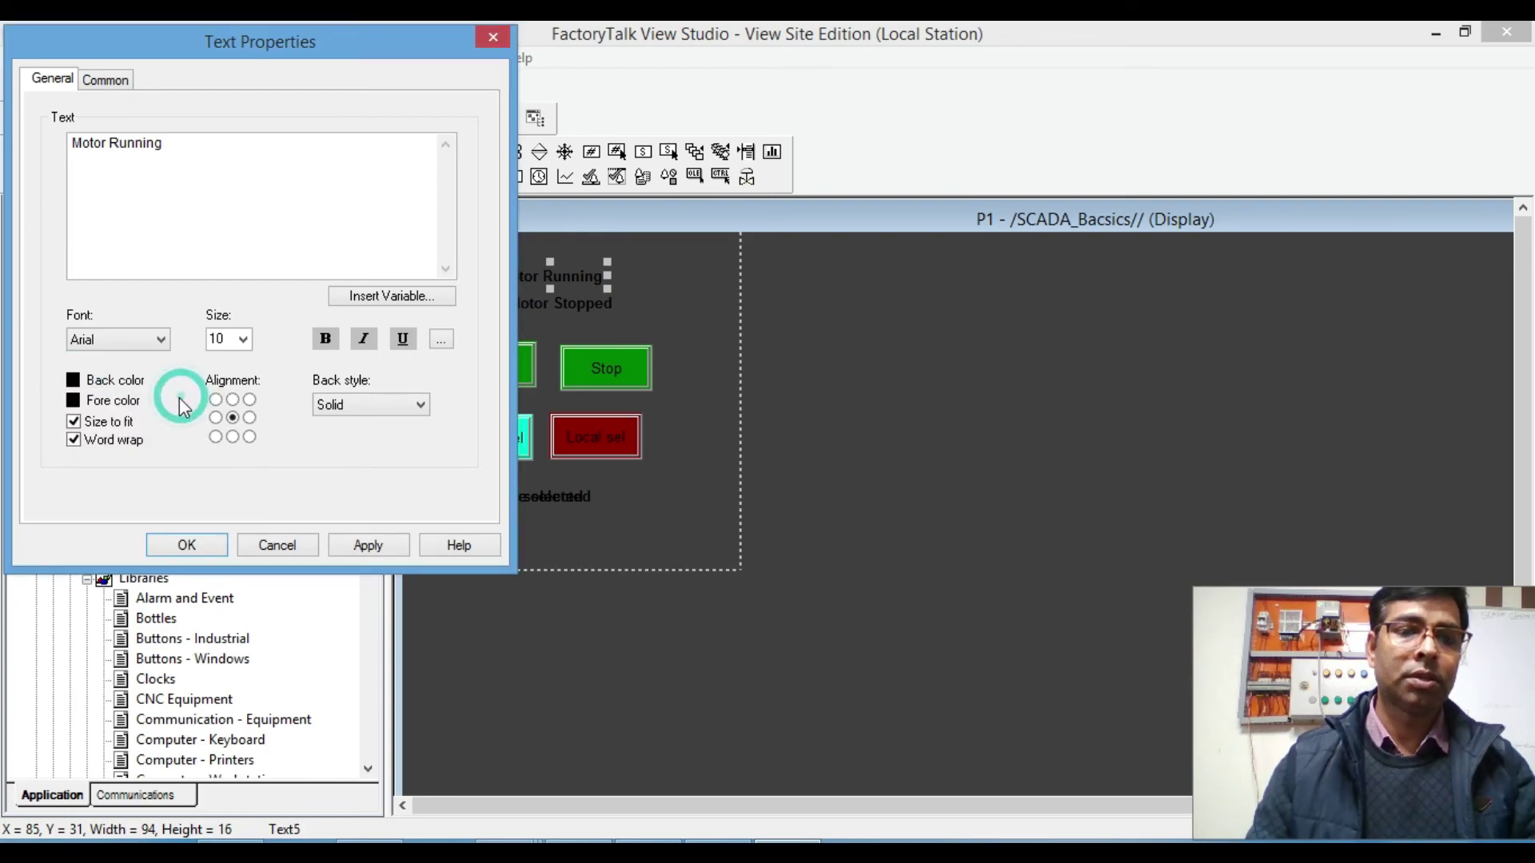
pyautogui.click(74, 400)
pyautogui.click(92, 434)
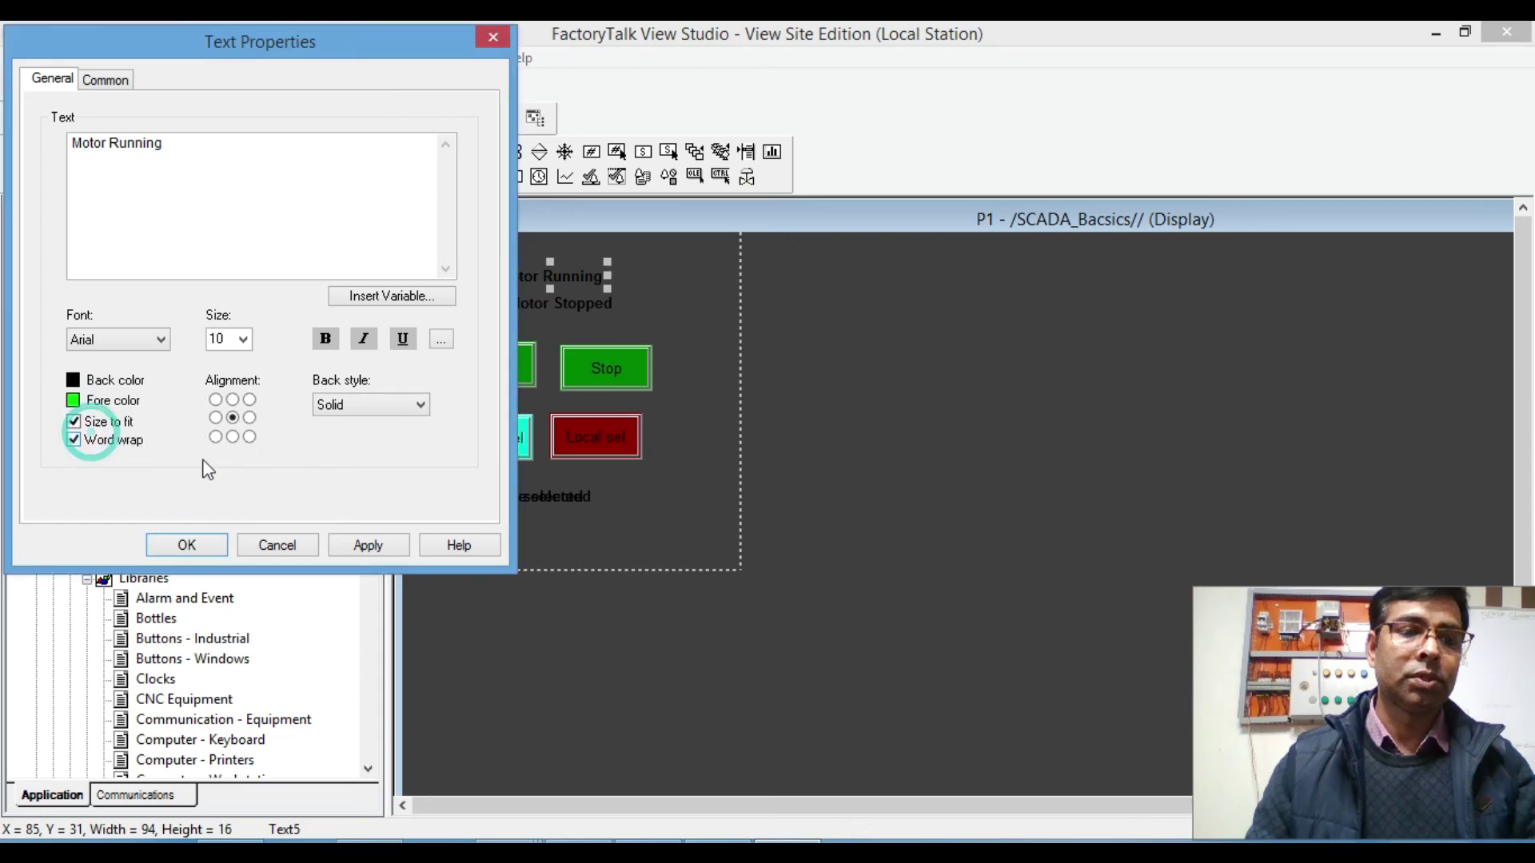
pyautogui.click(364, 545)
pyautogui.click(192, 545)
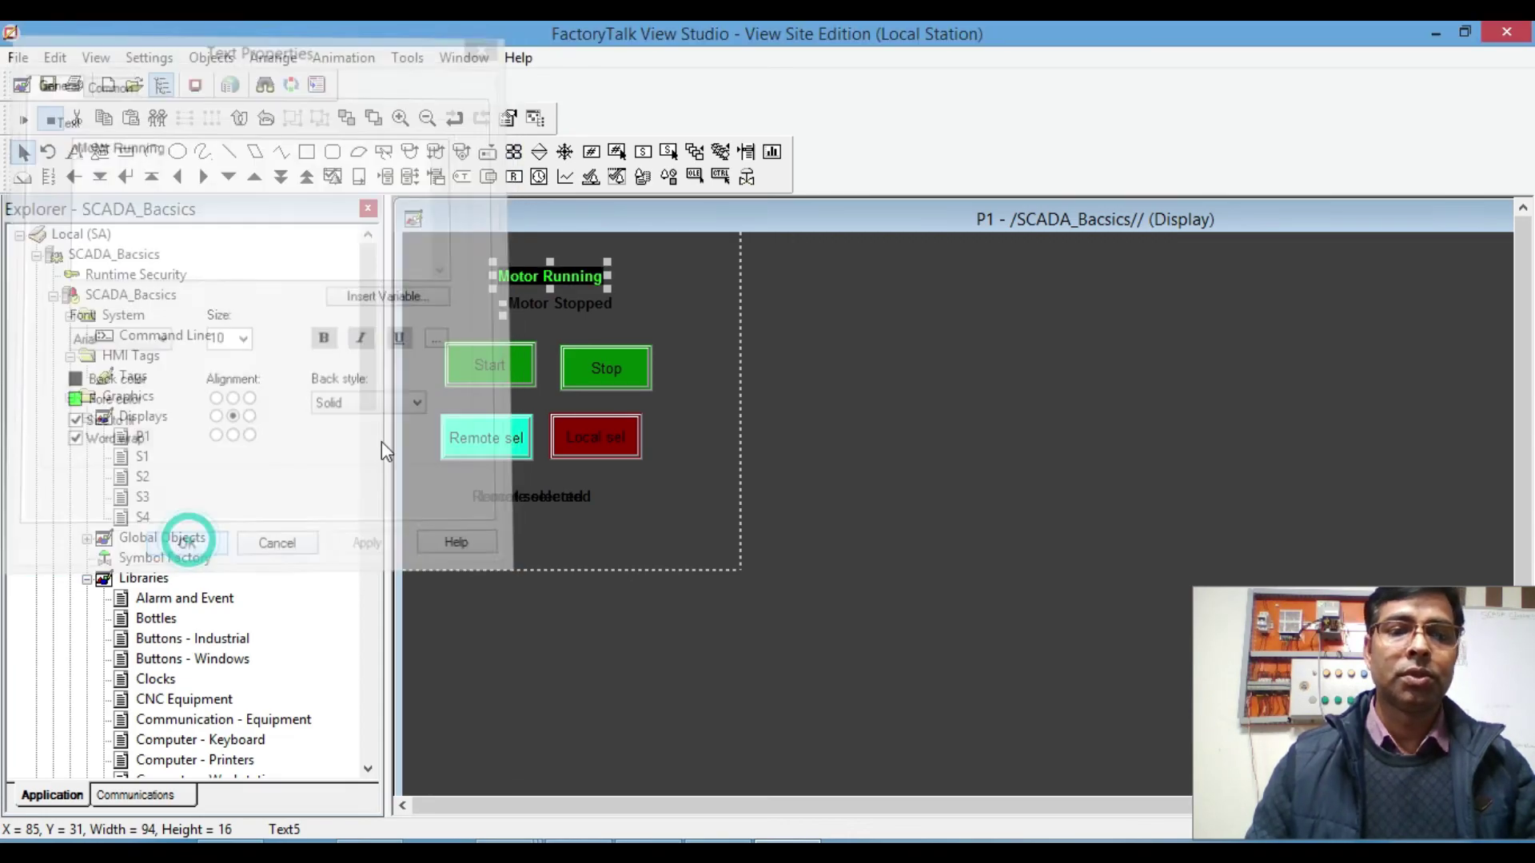
# Step: Give the "Motor Stopped" text a solid back style with a black background and red lettering
pyautogui.click(561, 309)
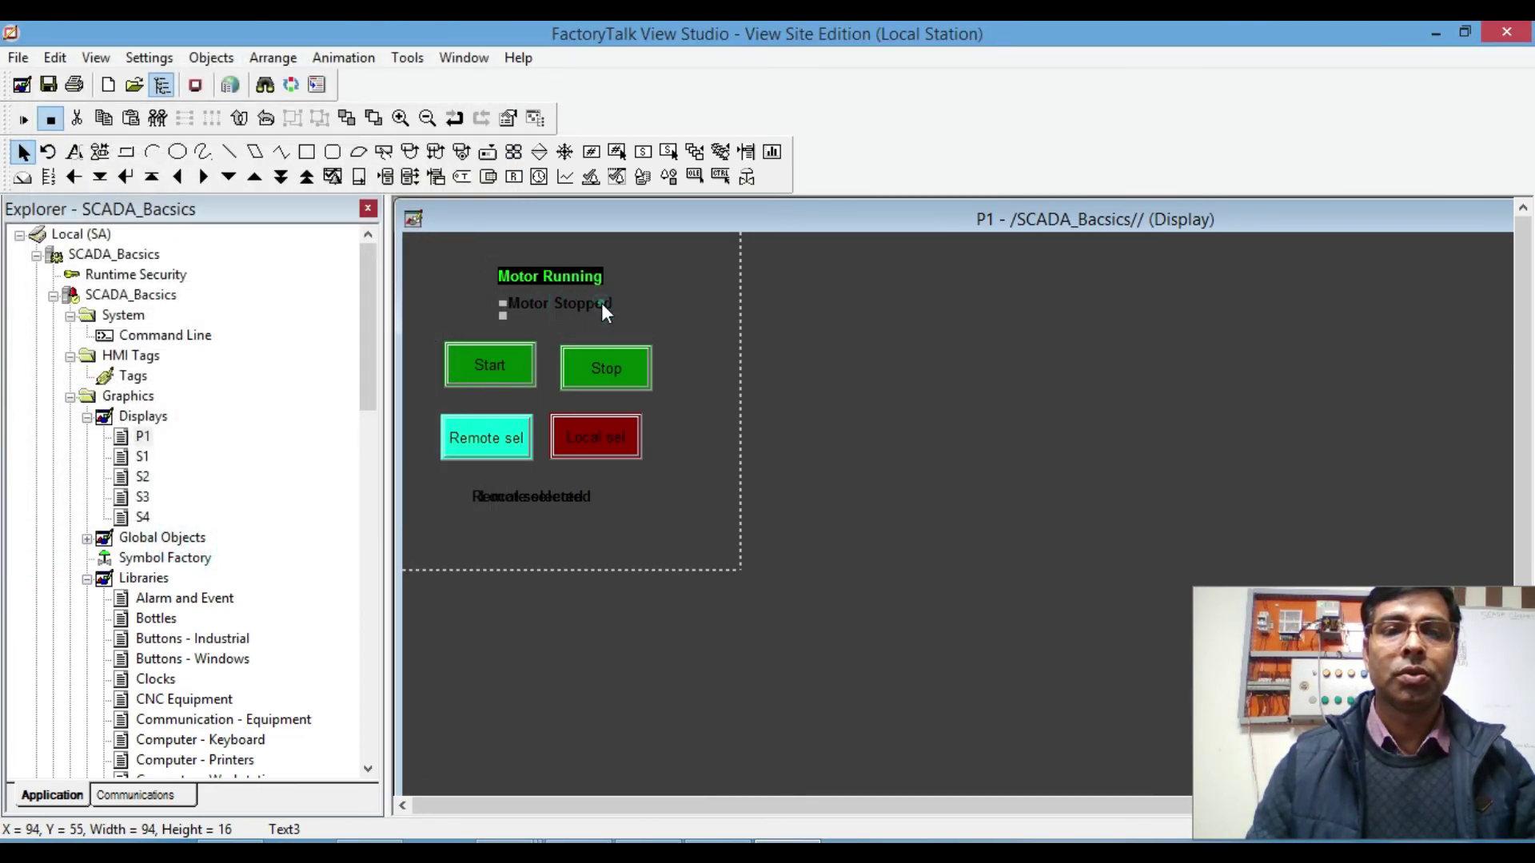
pyautogui.doubleClick(596, 307)
pyautogui.click(388, 406)
pyautogui.click(351, 424)
pyautogui.click(73, 400)
pyautogui.click(73, 380)
pyautogui.click(73, 380)
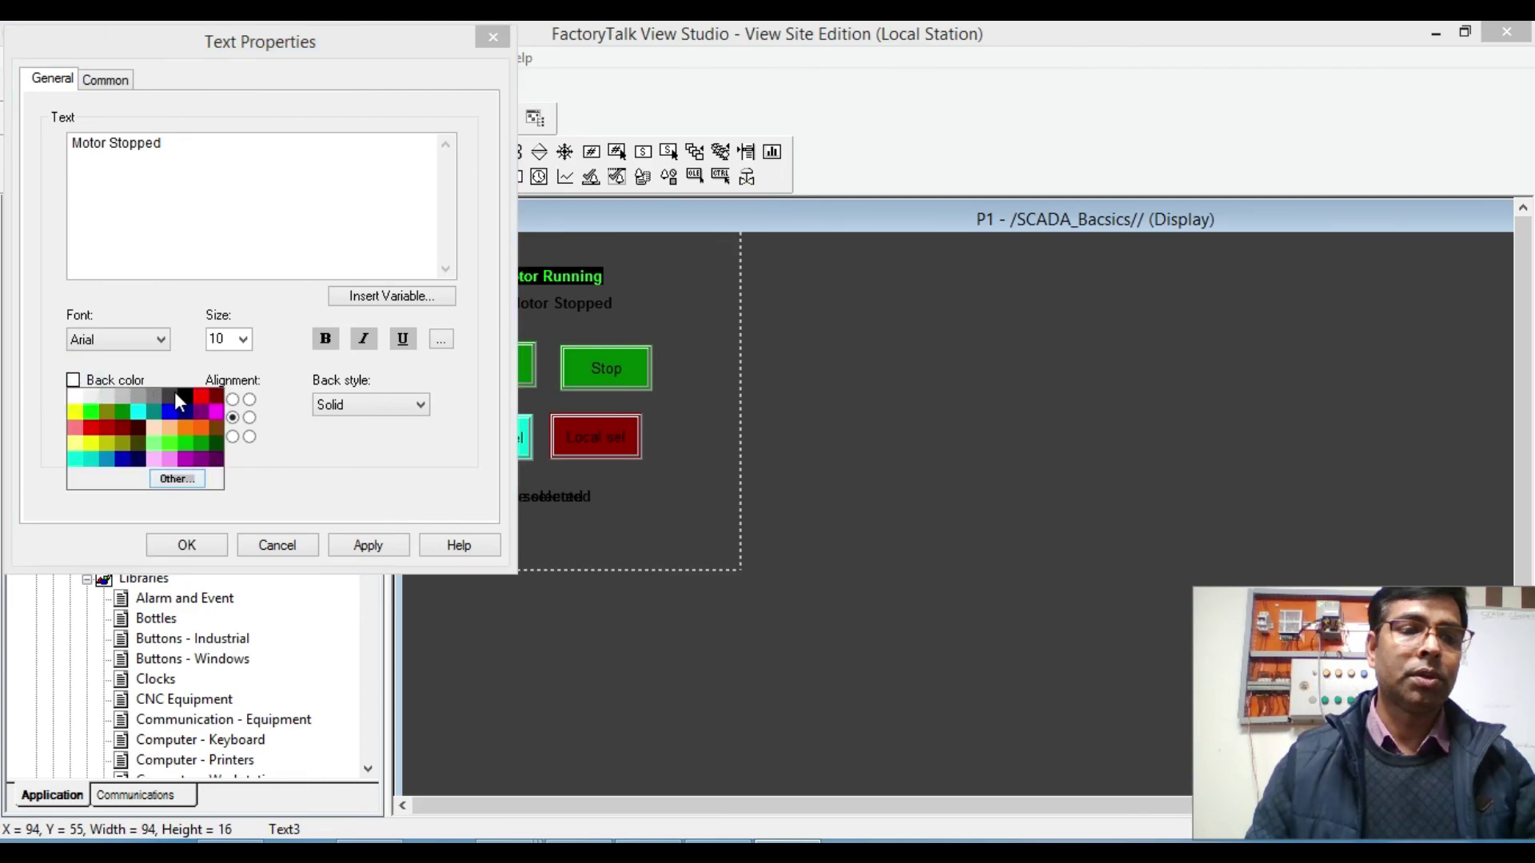
pyautogui.click(181, 395)
pyautogui.click(72, 399)
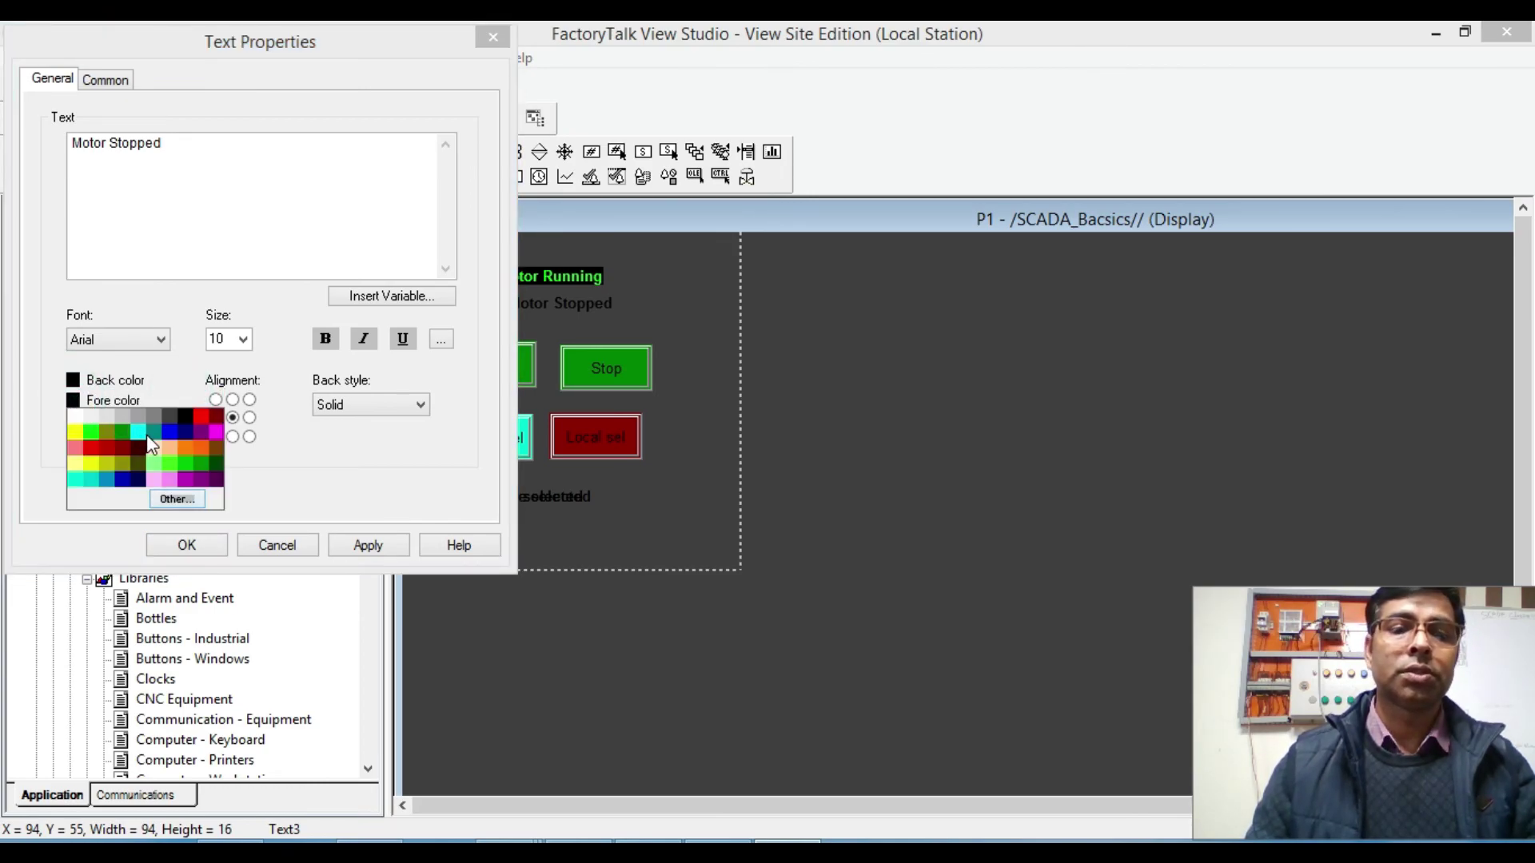
pyautogui.click(84, 449)
pyautogui.click(187, 543)
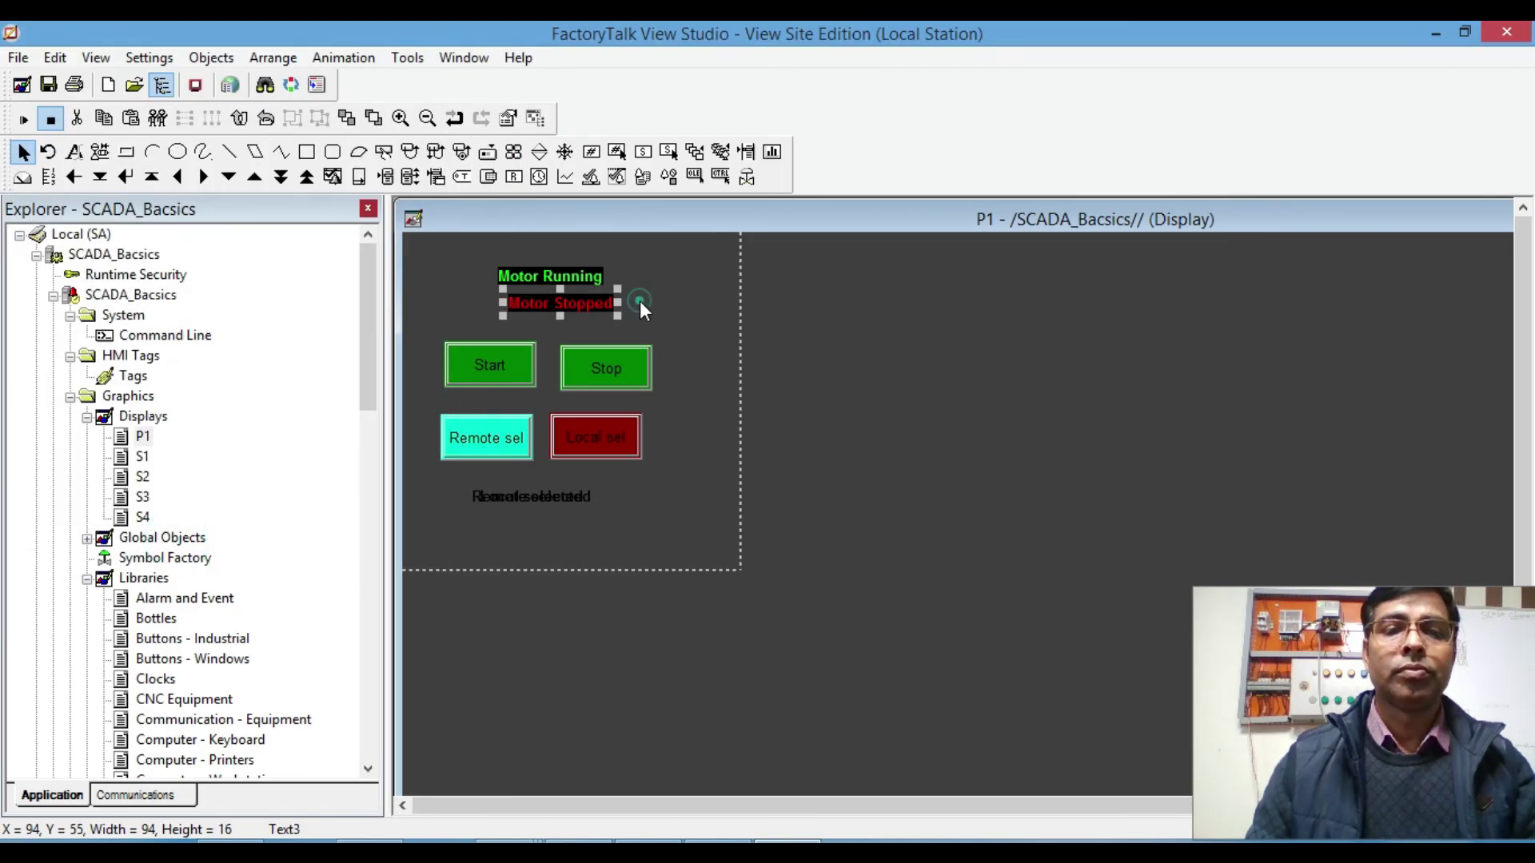
# Step: Align the "Motor Running" and "Motor Stopped" texts both horizontally and vertically so that they overlap above the Start and Stop buttons
pyautogui.click(472, 257)
pyautogui.moveTo(469, 244); pyautogui.dragTo(655, 333)
pyautogui.click(272, 58)
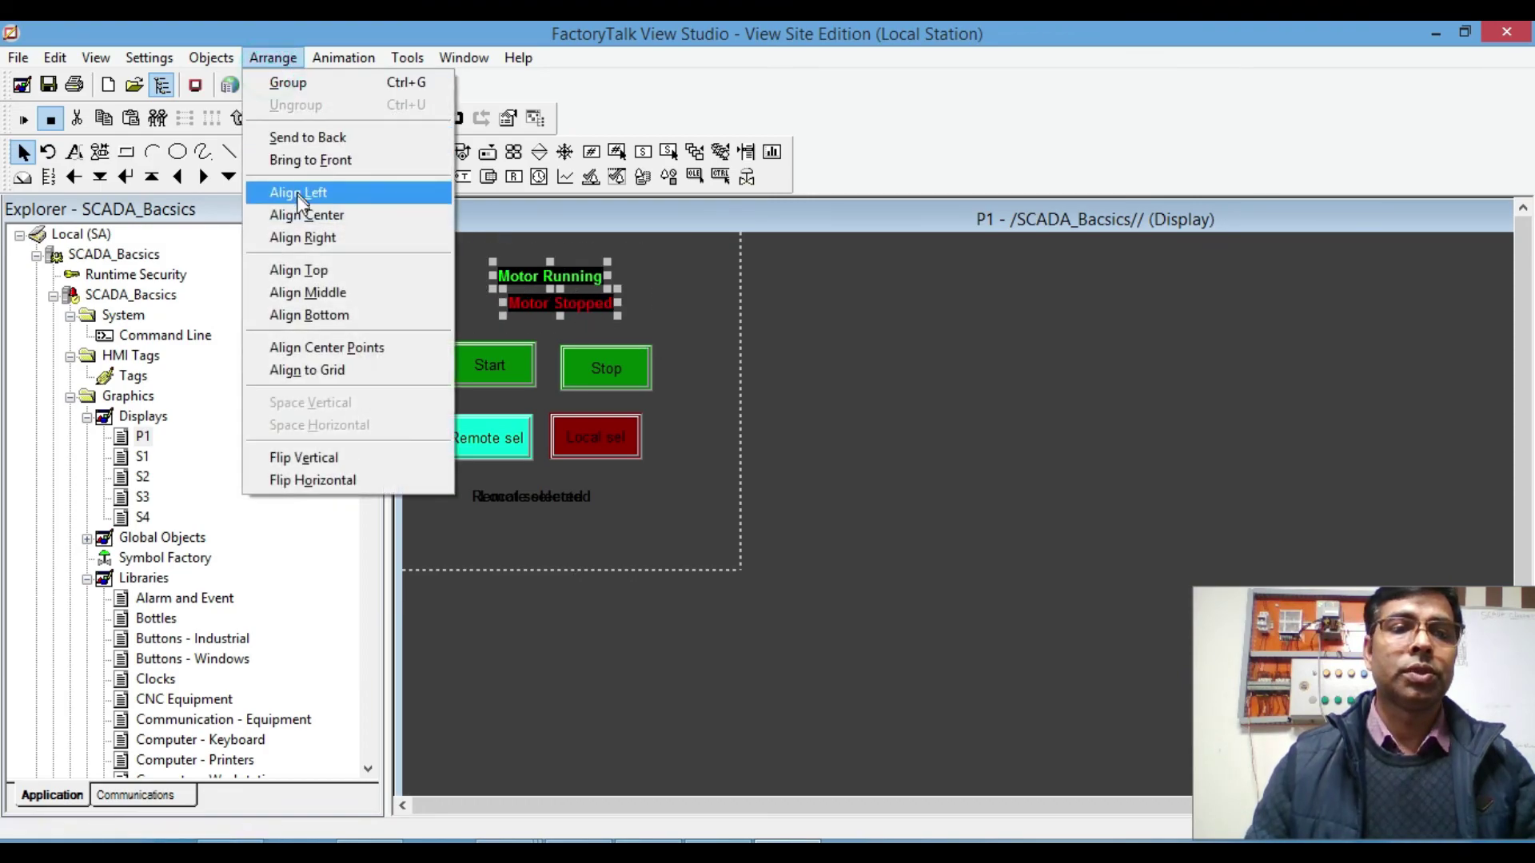
pyautogui.click(298, 192)
pyautogui.click(273, 58)
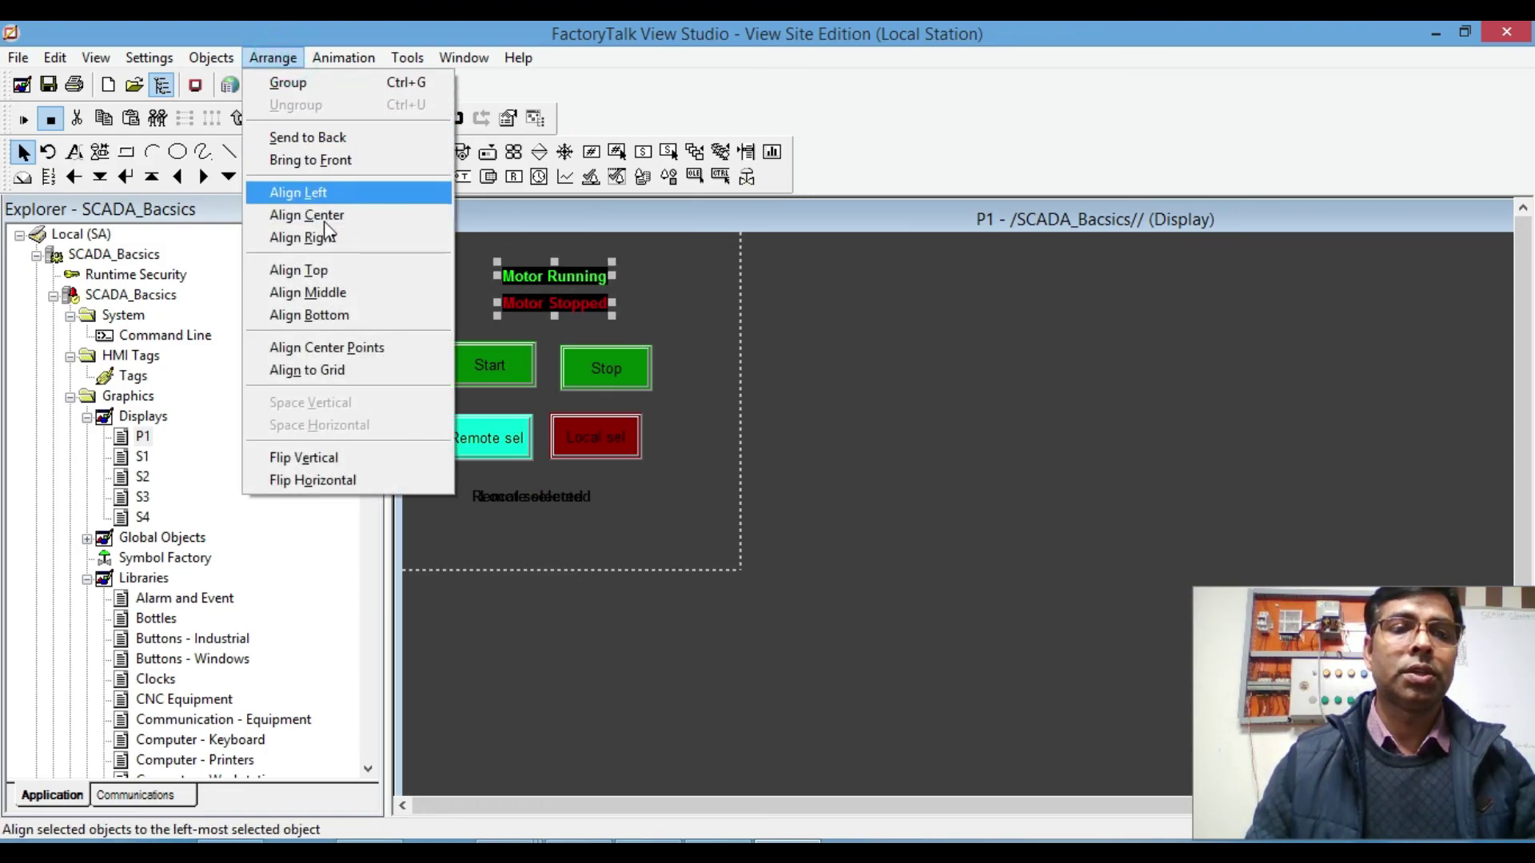
pyautogui.click(338, 289)
pyautogui.click(604, 304)
pyautogui.moveTo(467, 260); pyautogui.dragTo(648, 326)
pyautogui.click(694, 334)
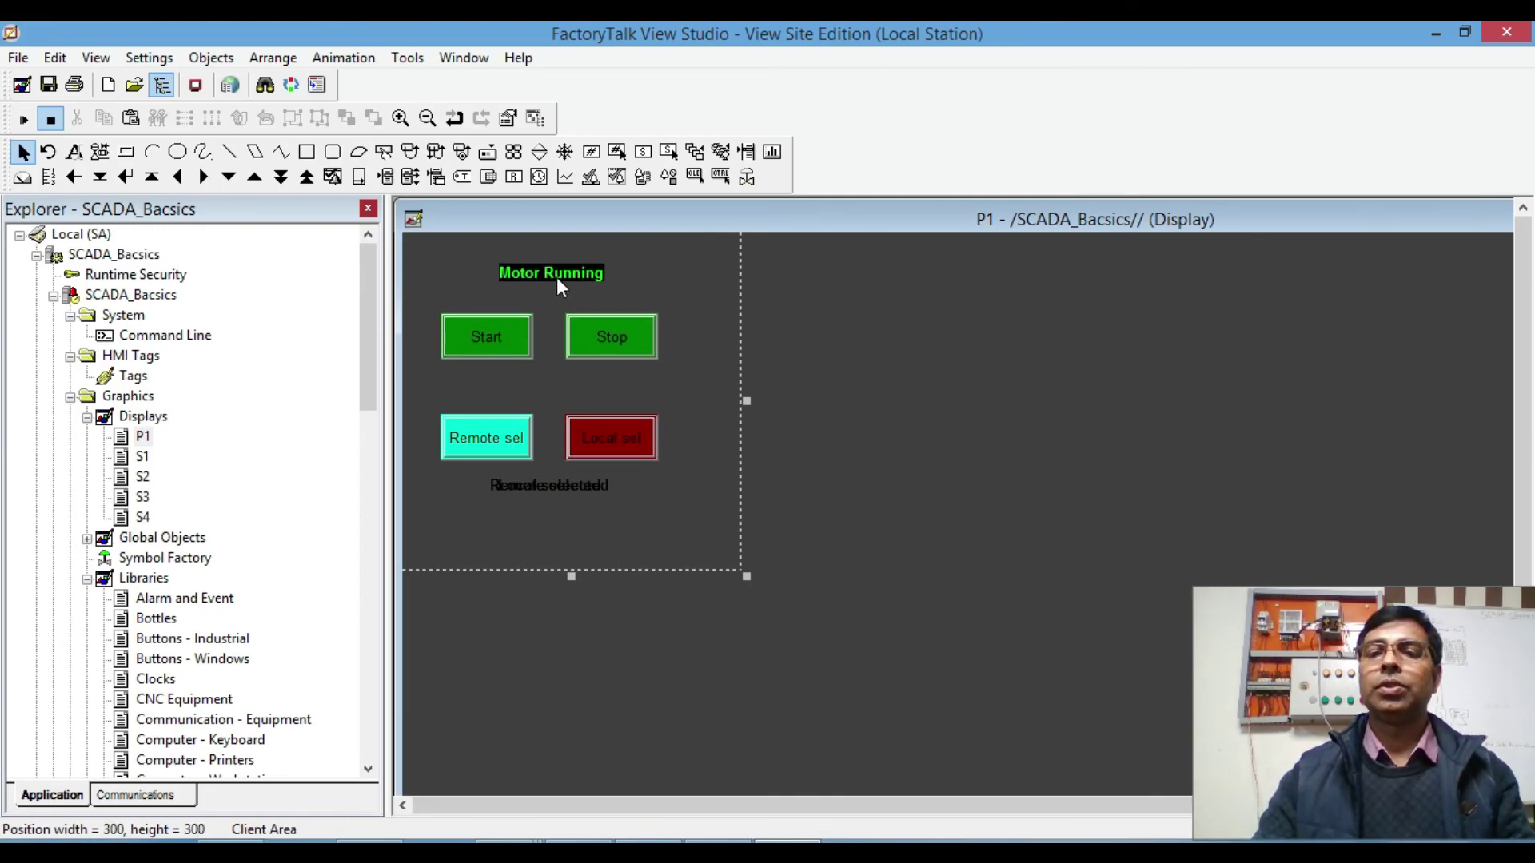
# Step: Close the P1 display and save its changes
pyautogui.click(413, 219)
pyautogui.click(448, 377)
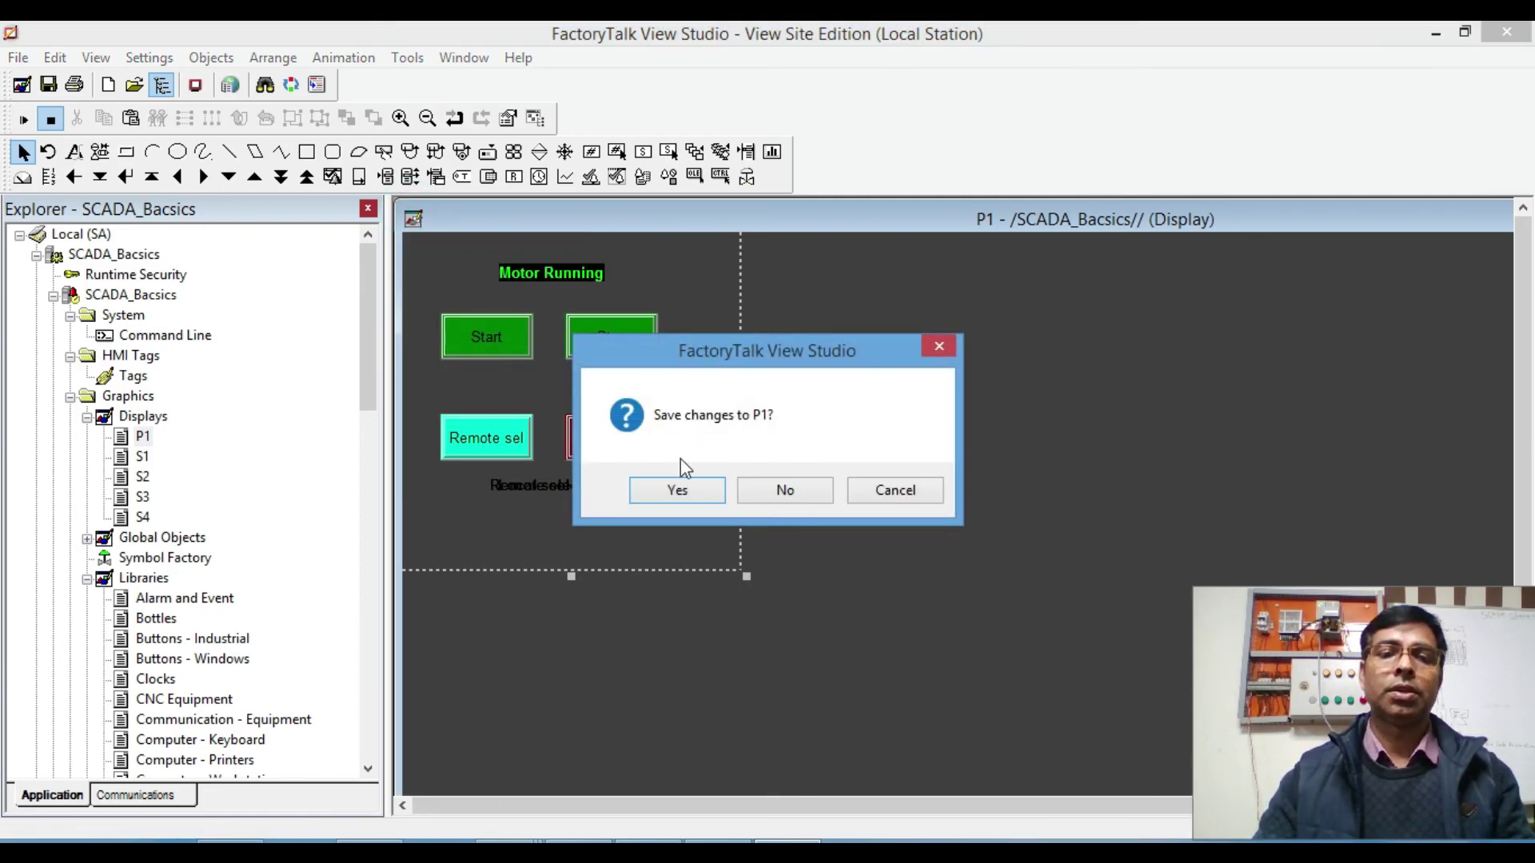
pyautogui.click(675, 491)
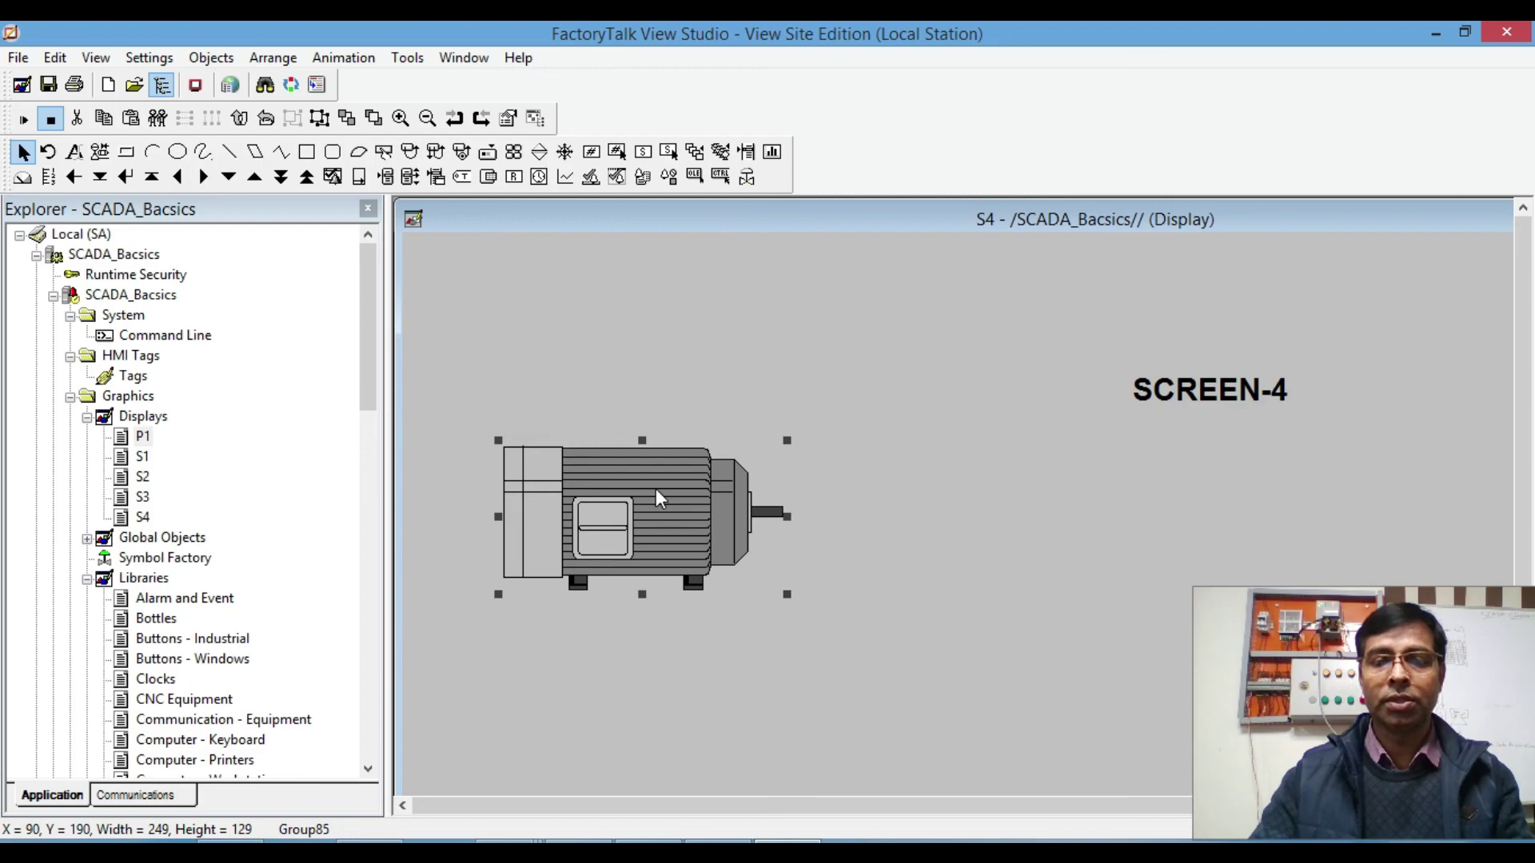
# Step: Start a touch animation on the S4 motor graphic, using the Display navigation command with file P1 as its press action
pyautogui.rightClick(656, 487)
pyautogui.click(751, 385)
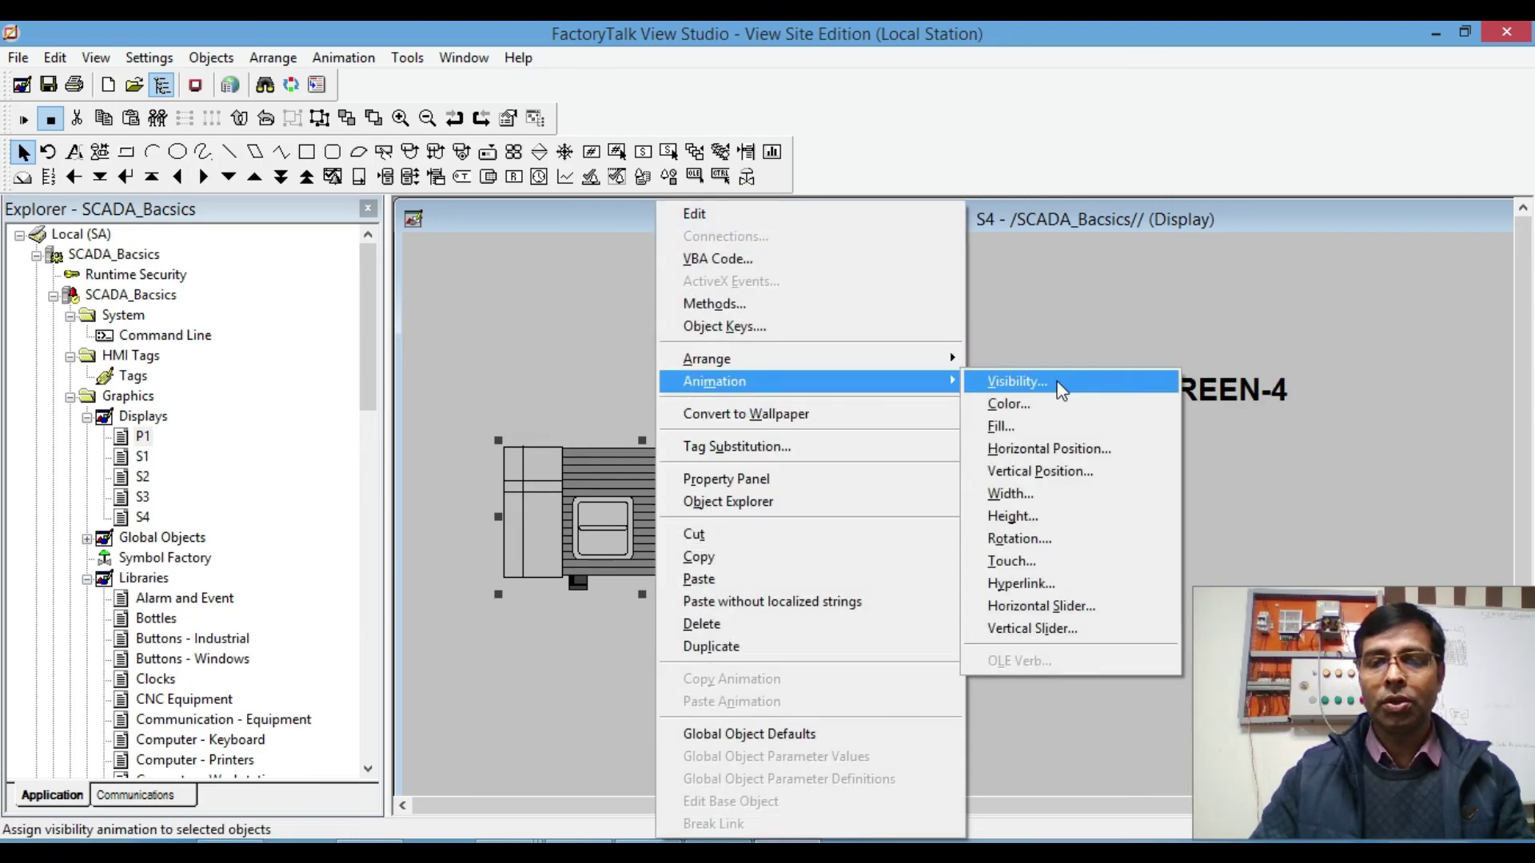
pyautogui.click(1011, 563)
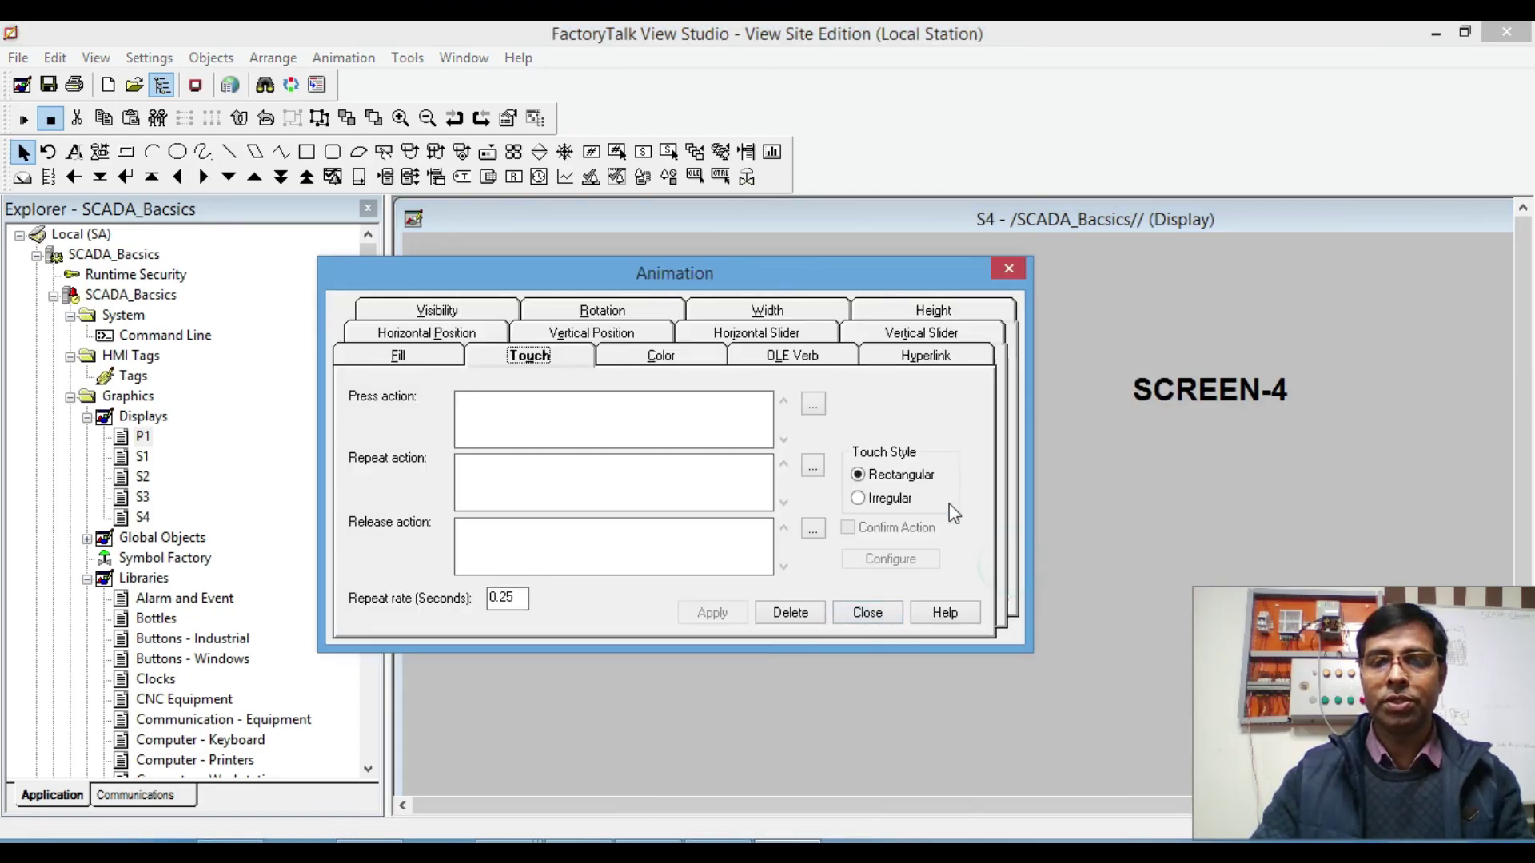
pyautogui.click(812, 405)
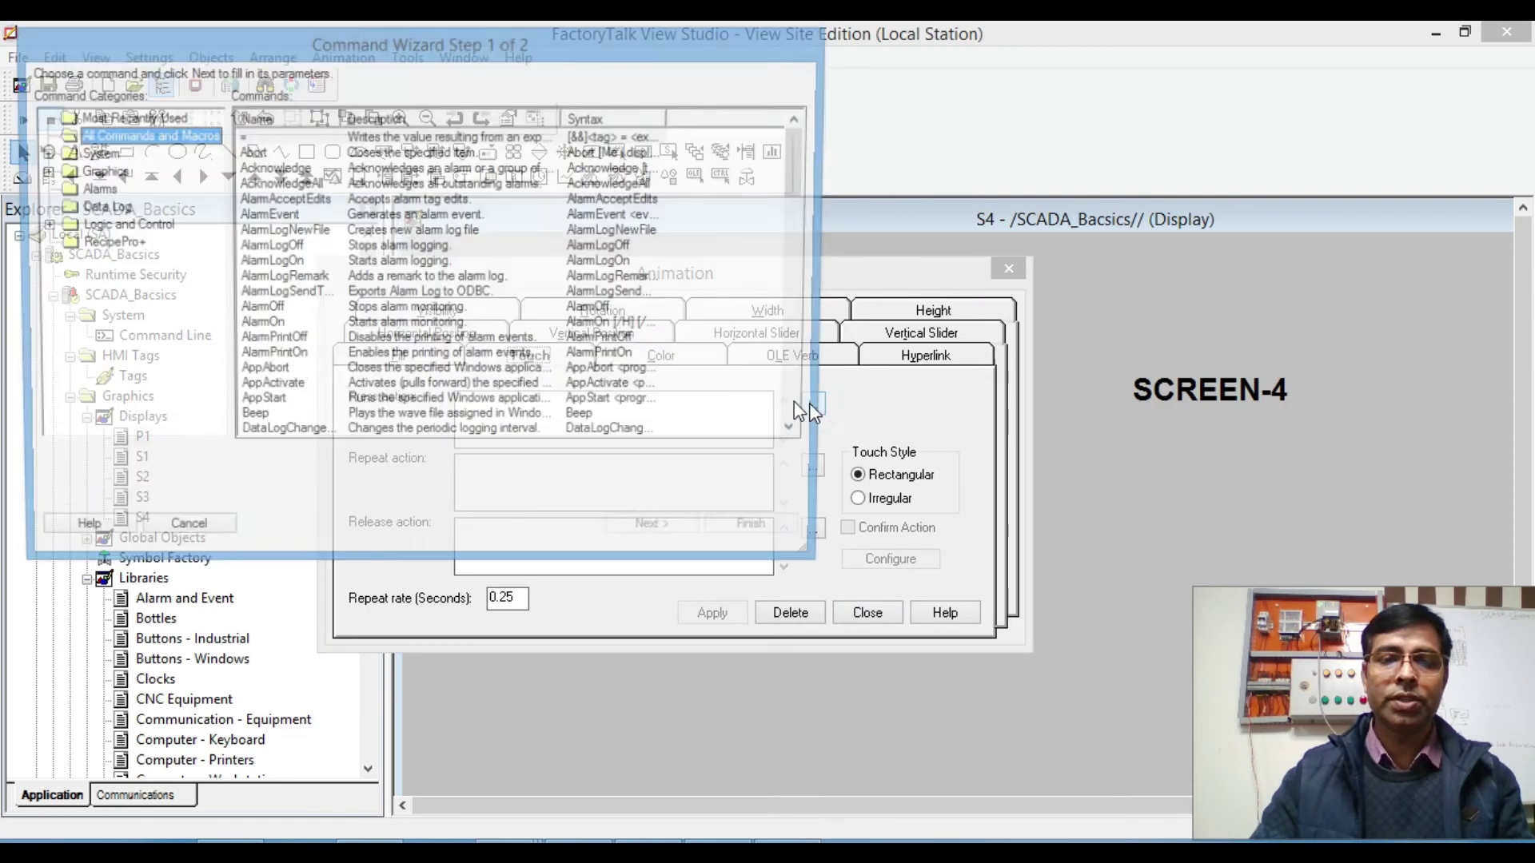
pyautogui.doubleClick(118, 169)
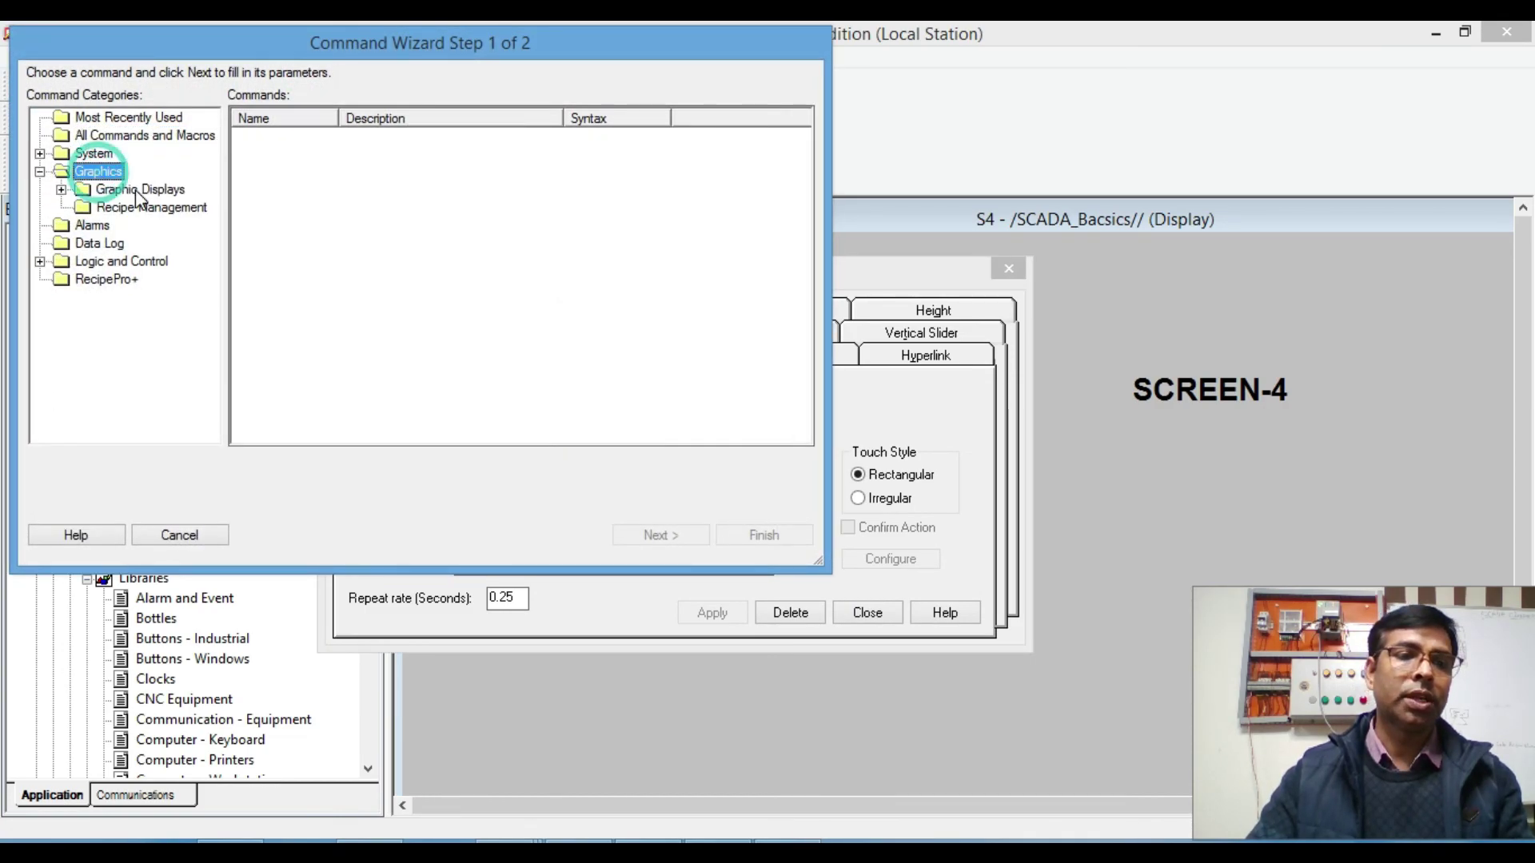
pyautogui.doubleClick(132, 189)
pyautogui.click(152, 208)
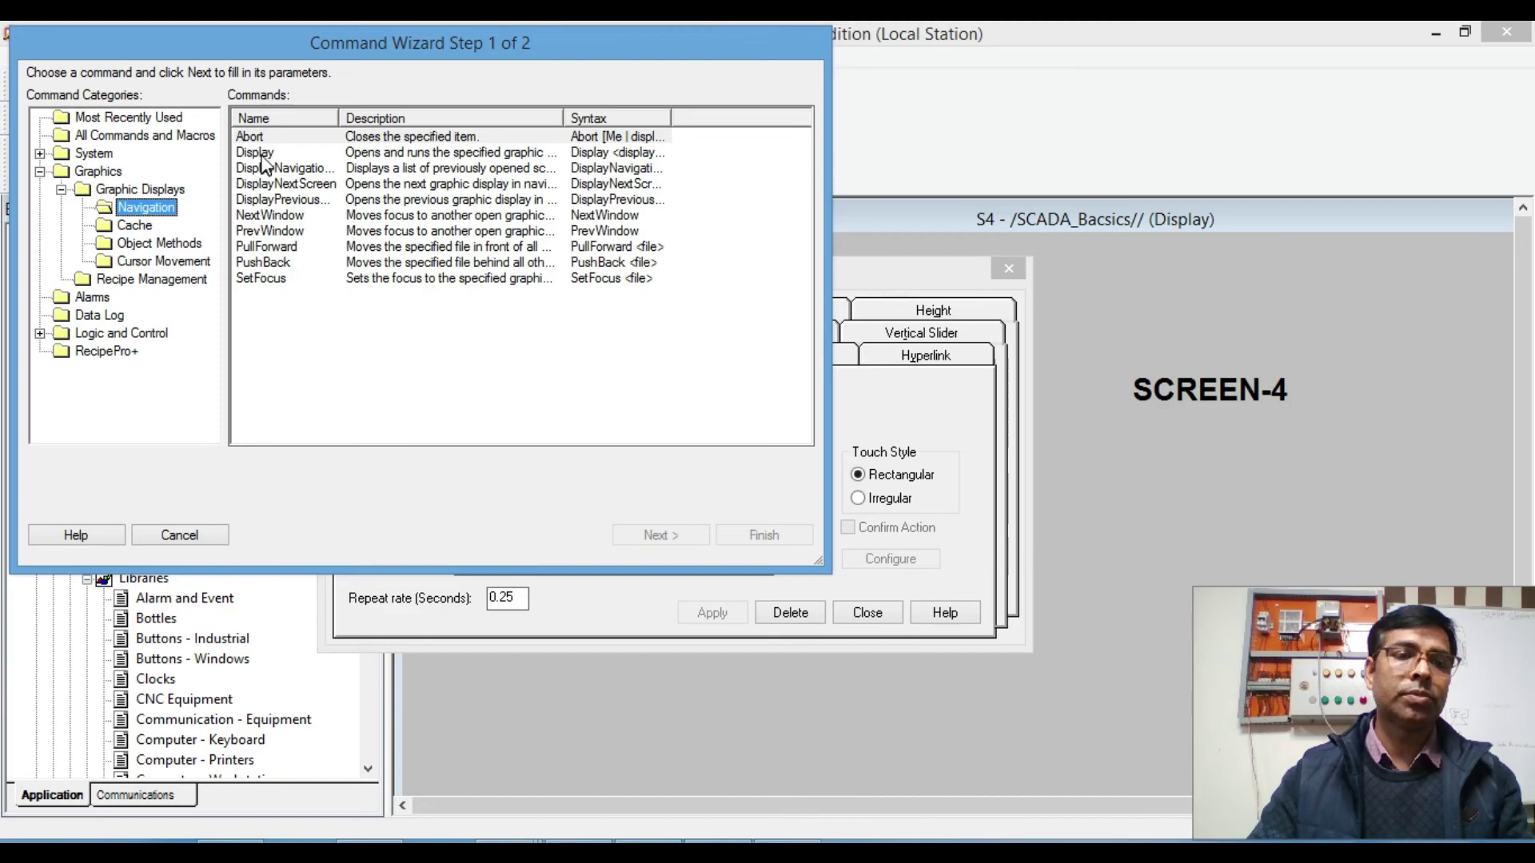
pyautogui.click(462, 151)
pyautogui.doubleClick(462, 151)
pyautogui.click(402, 119)
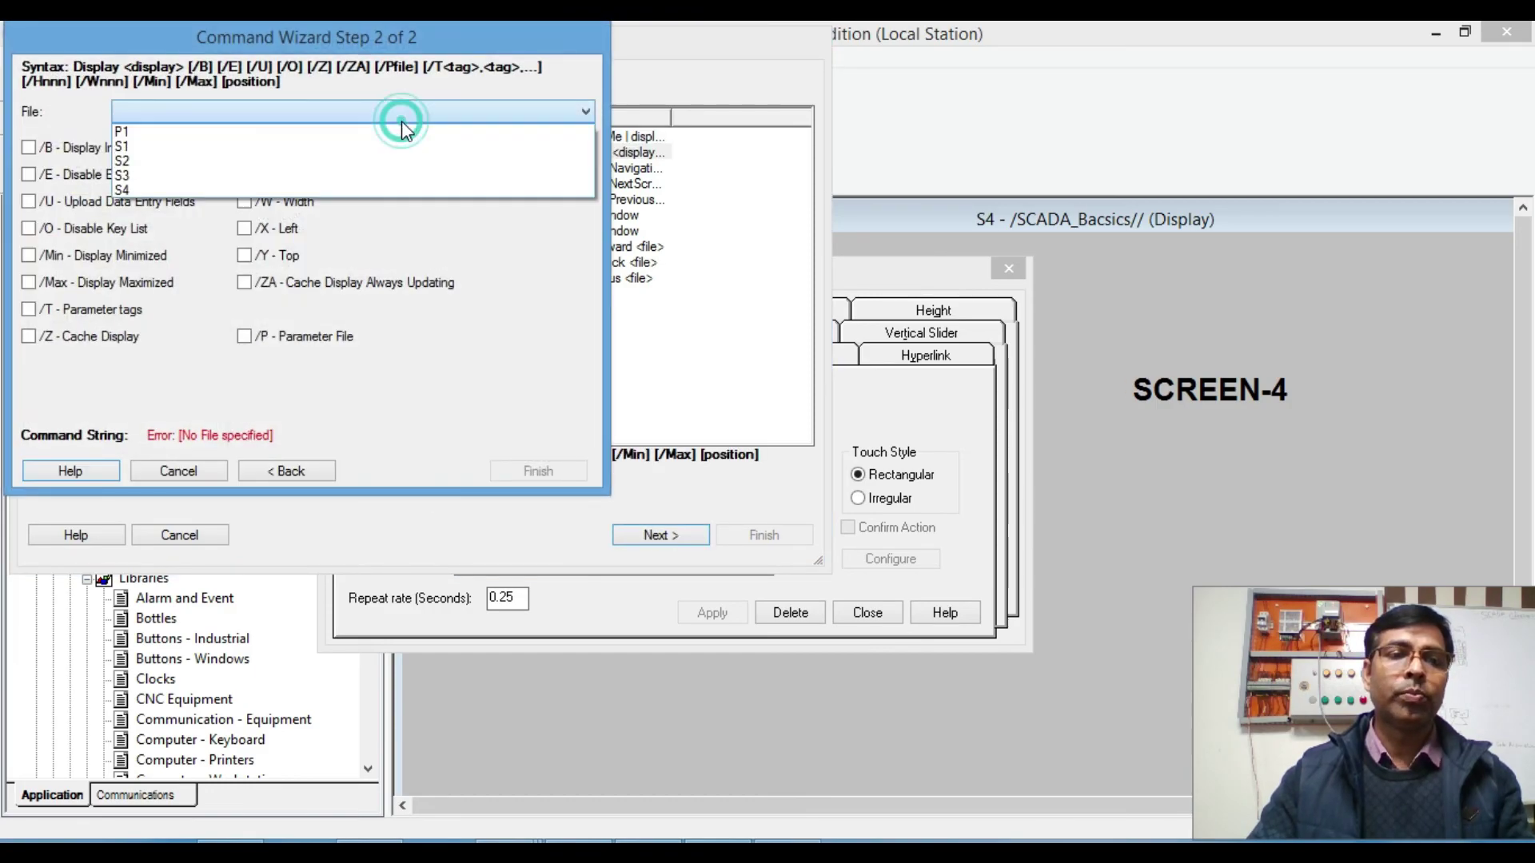
pyautogui.click(200, 141)
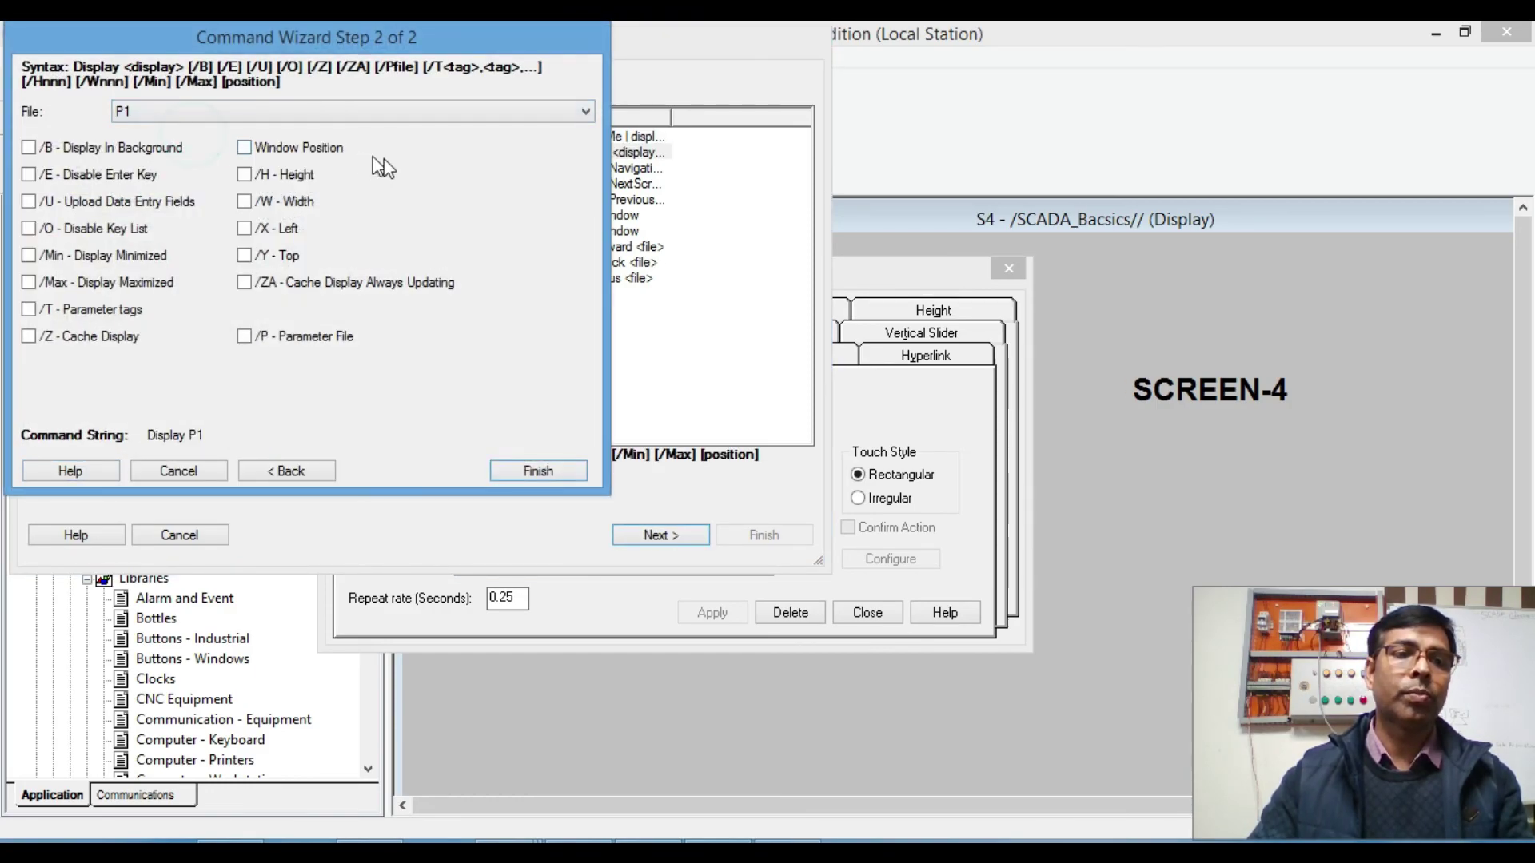
# Step: Set the P1 window position to Centered of the screen and apply the command as the motor's touch press action
pyautogui.click(245, 148)
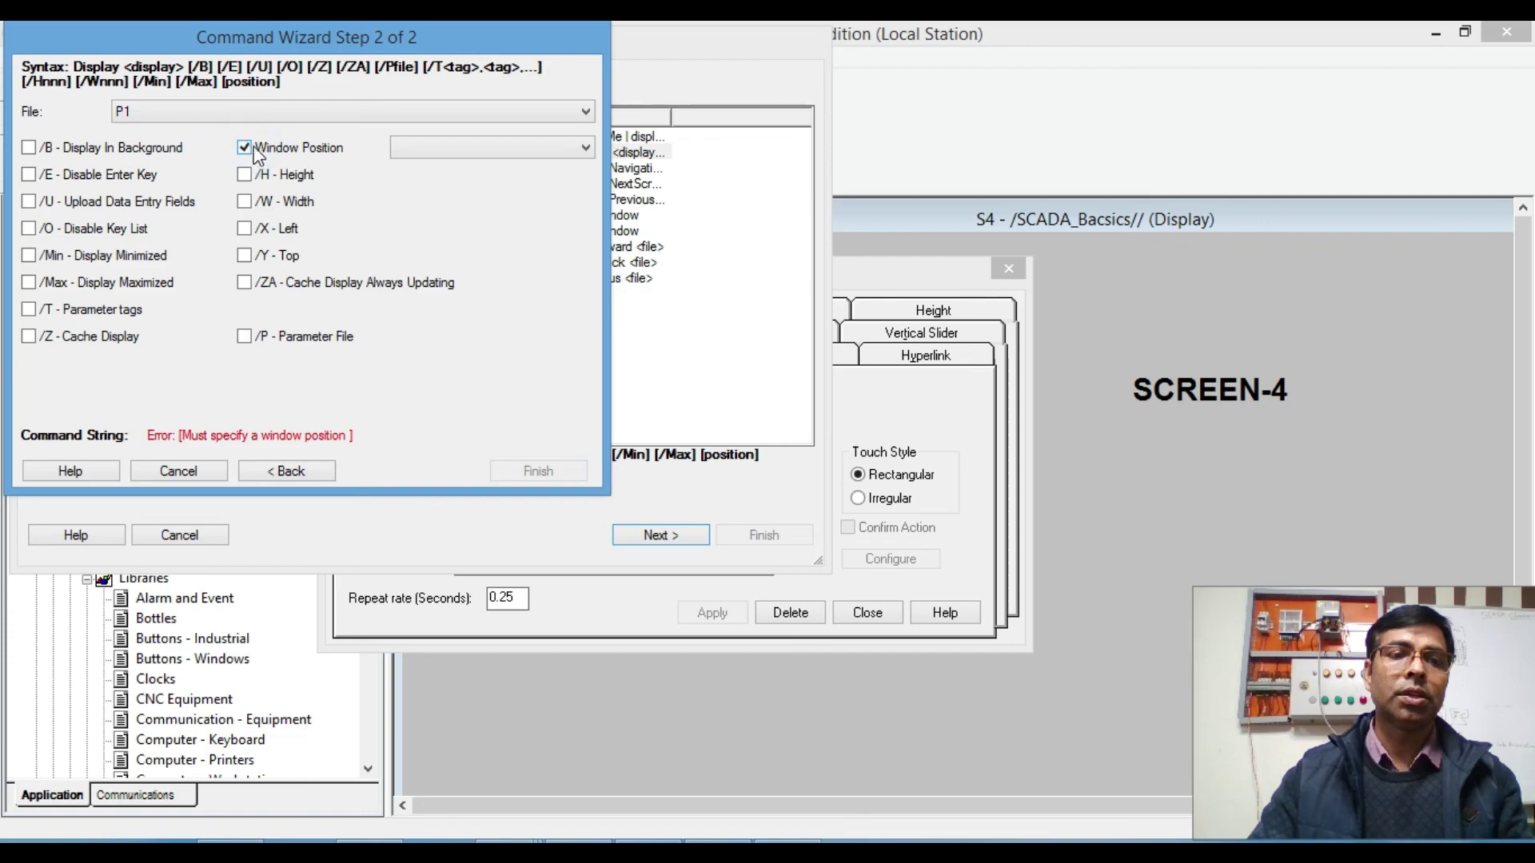
pyautogui.click(448, 150)
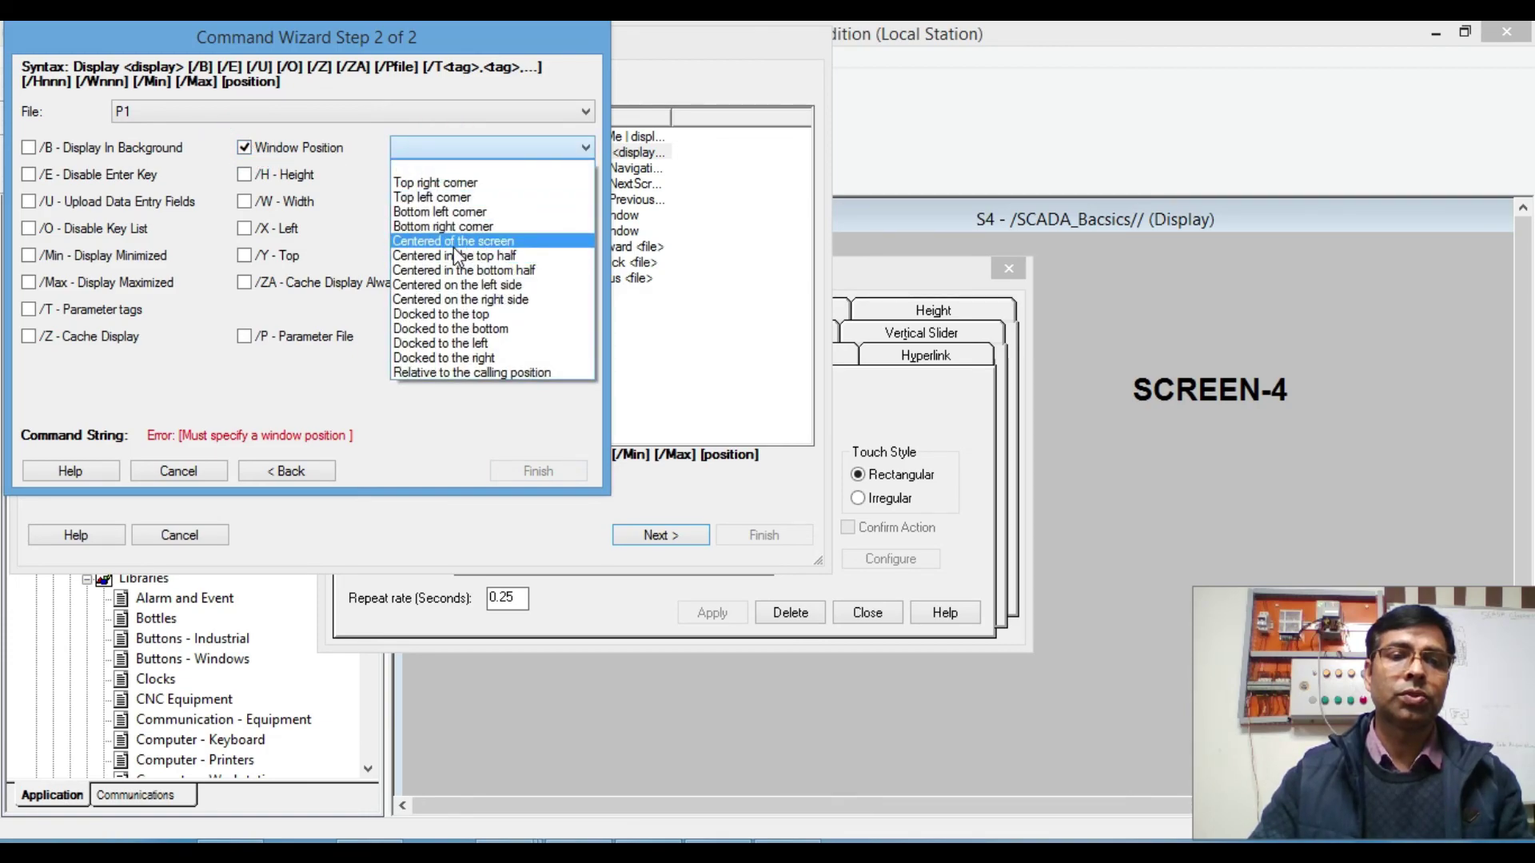
pyautogui.click(464, 242)
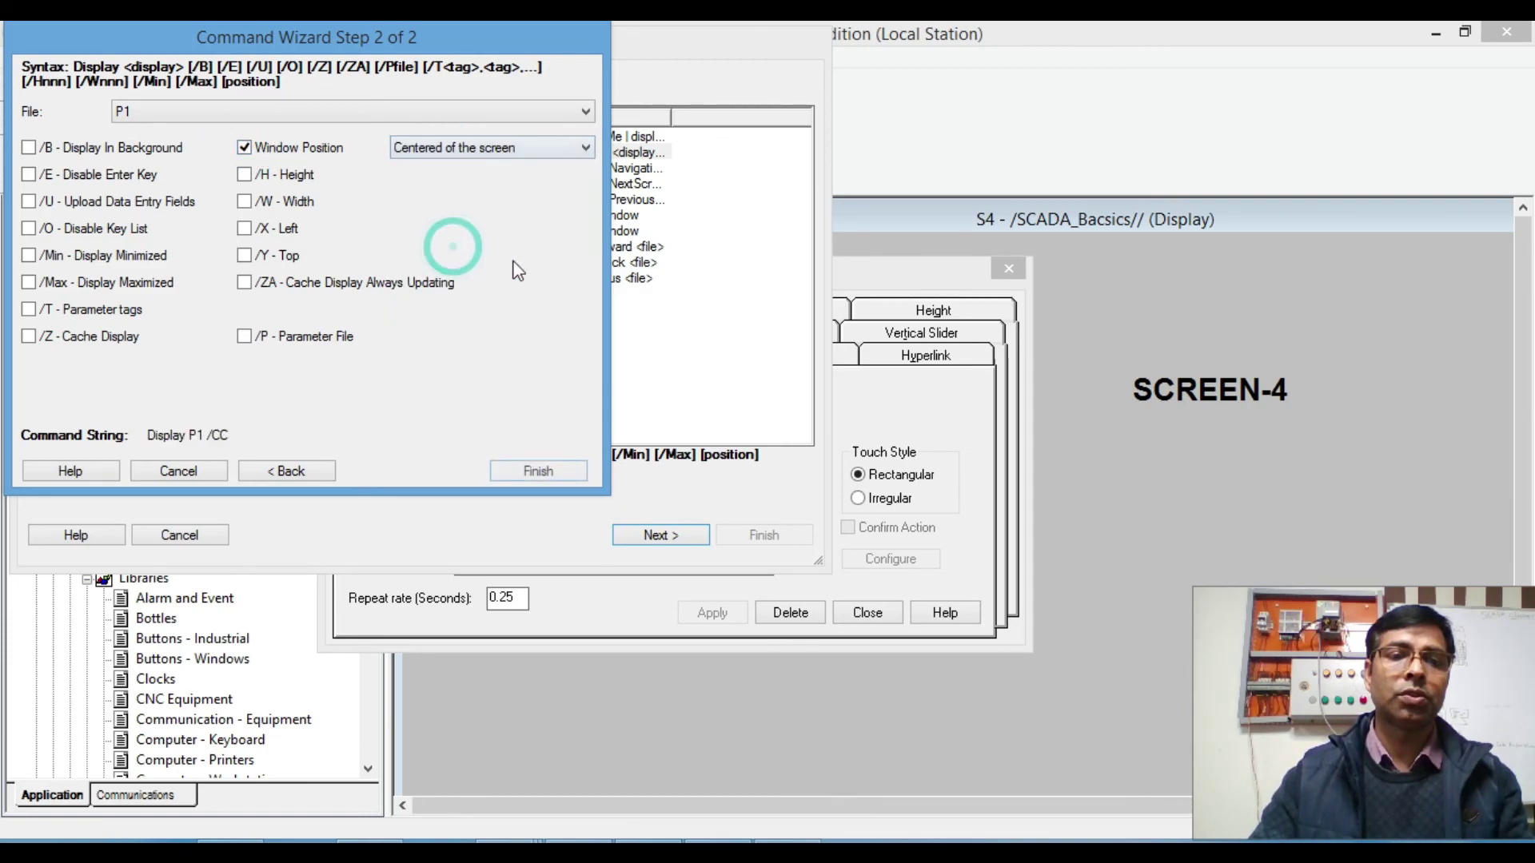
pyautogui.click(522, 465)
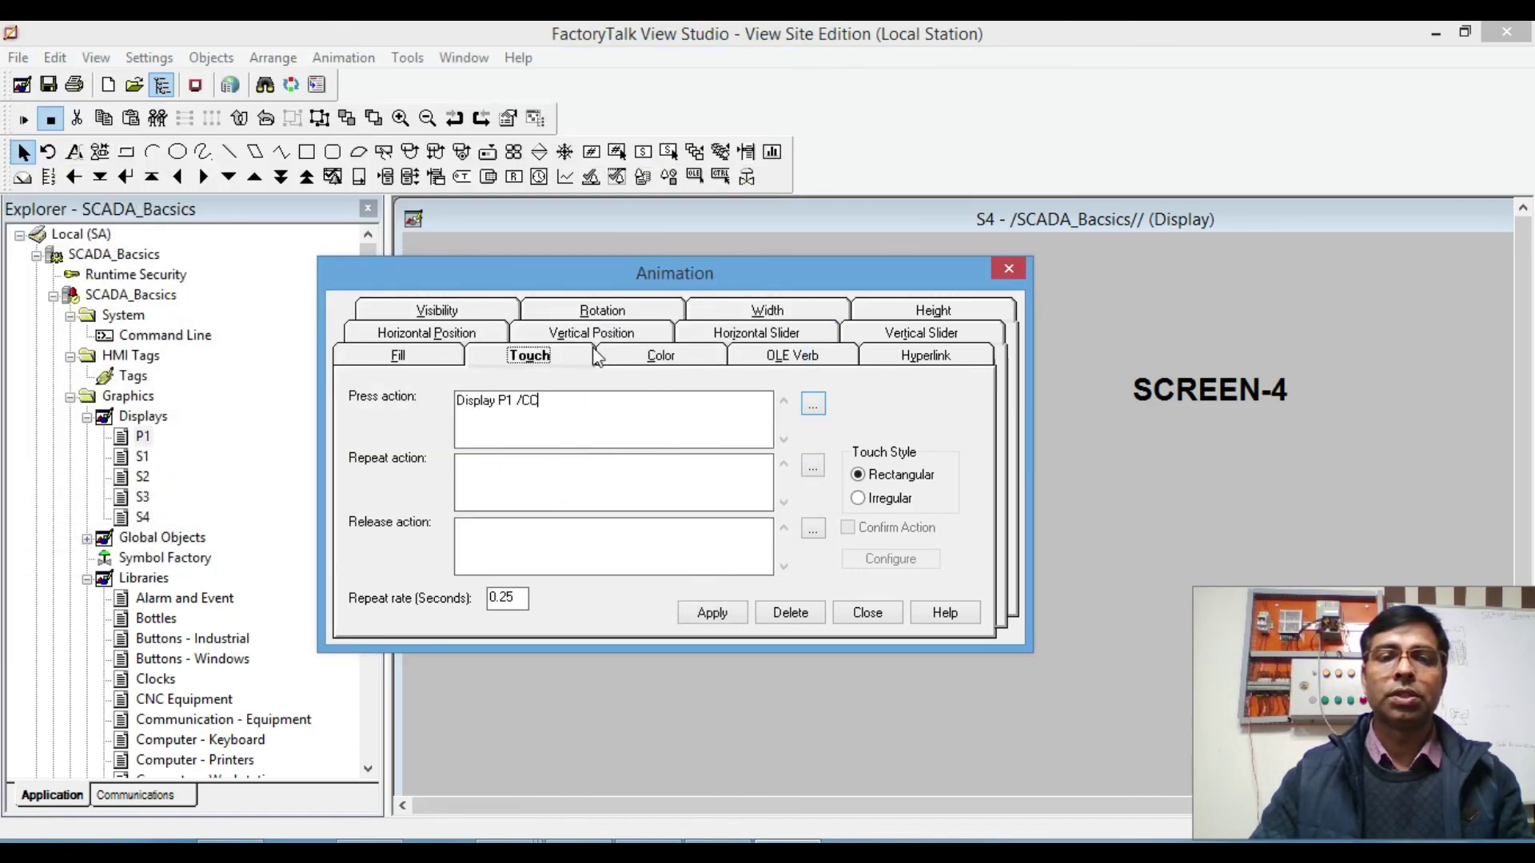
pyautogui.click(716, 614)
pyautogui.click(866, 613)
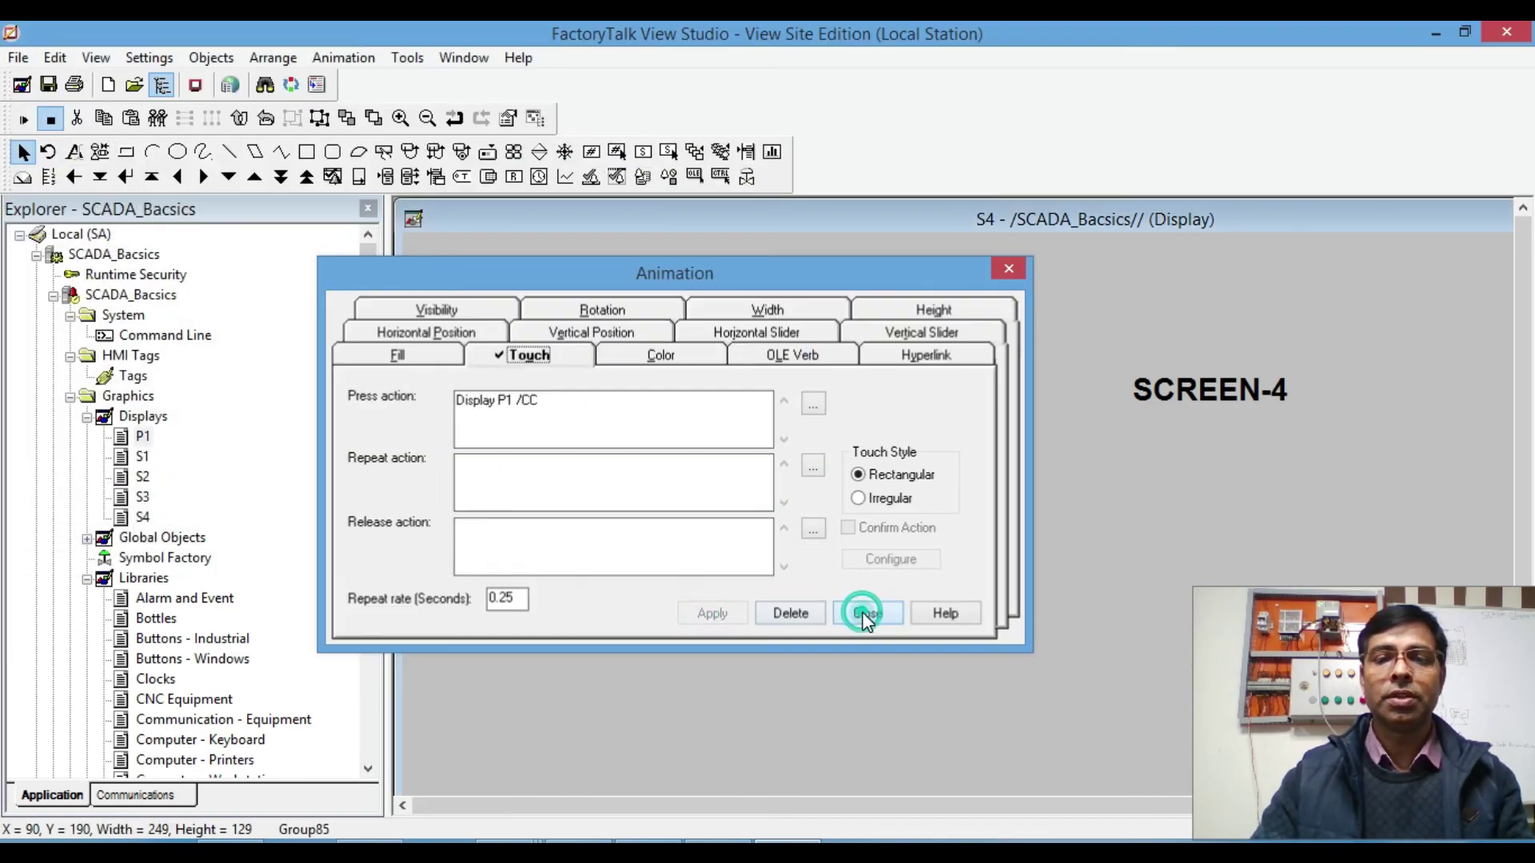
# Step: Start a color animation on the S4 motor graphic, using the L18ER tag MTR1_OnCmd as its expression
pyautogui.rightClick(652, 502)
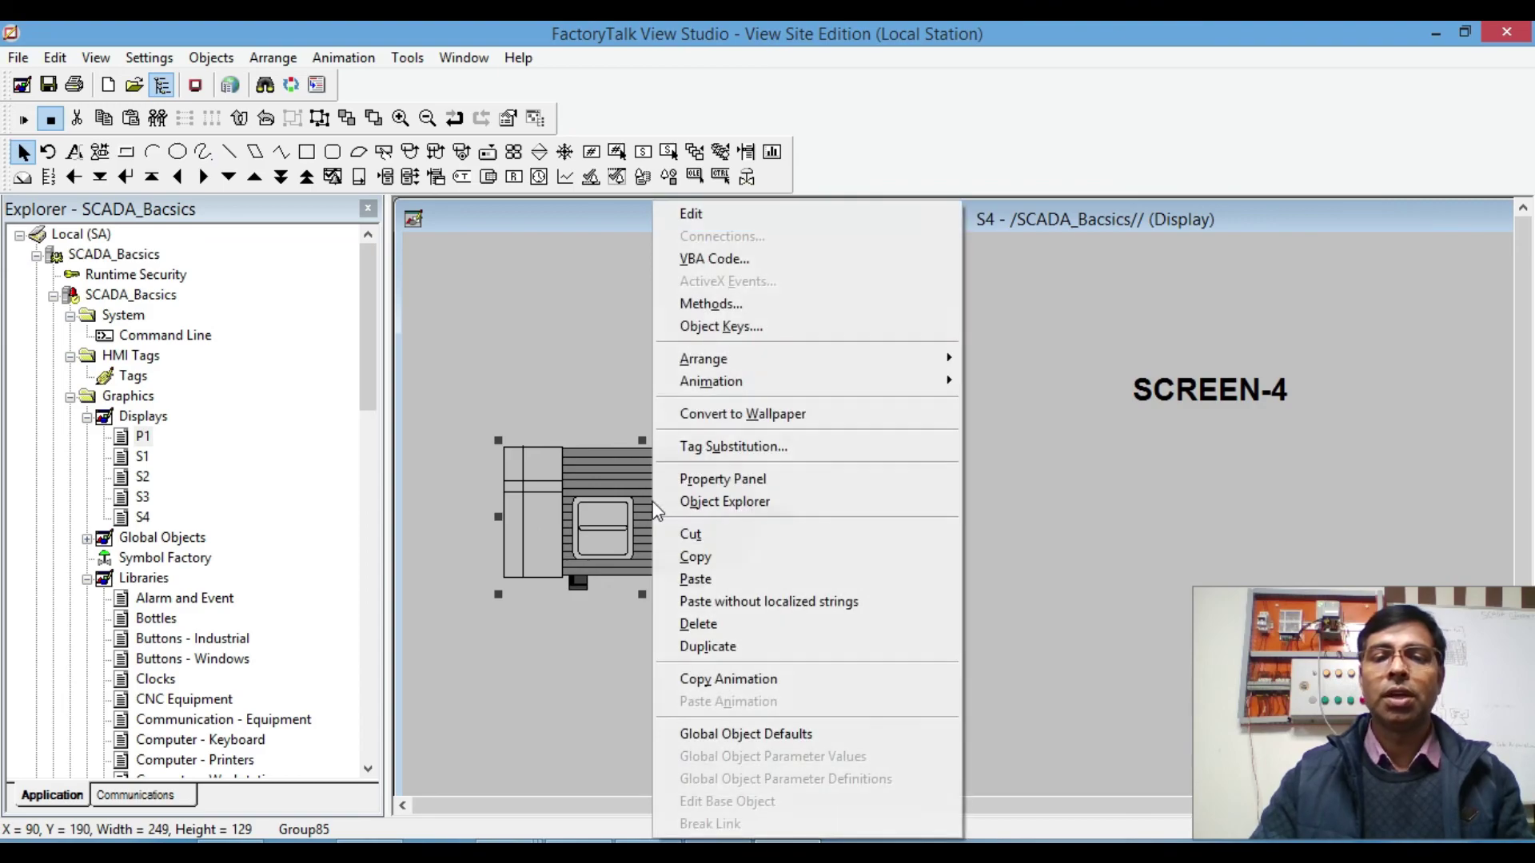
pyautogui.moveTo(957, 386)
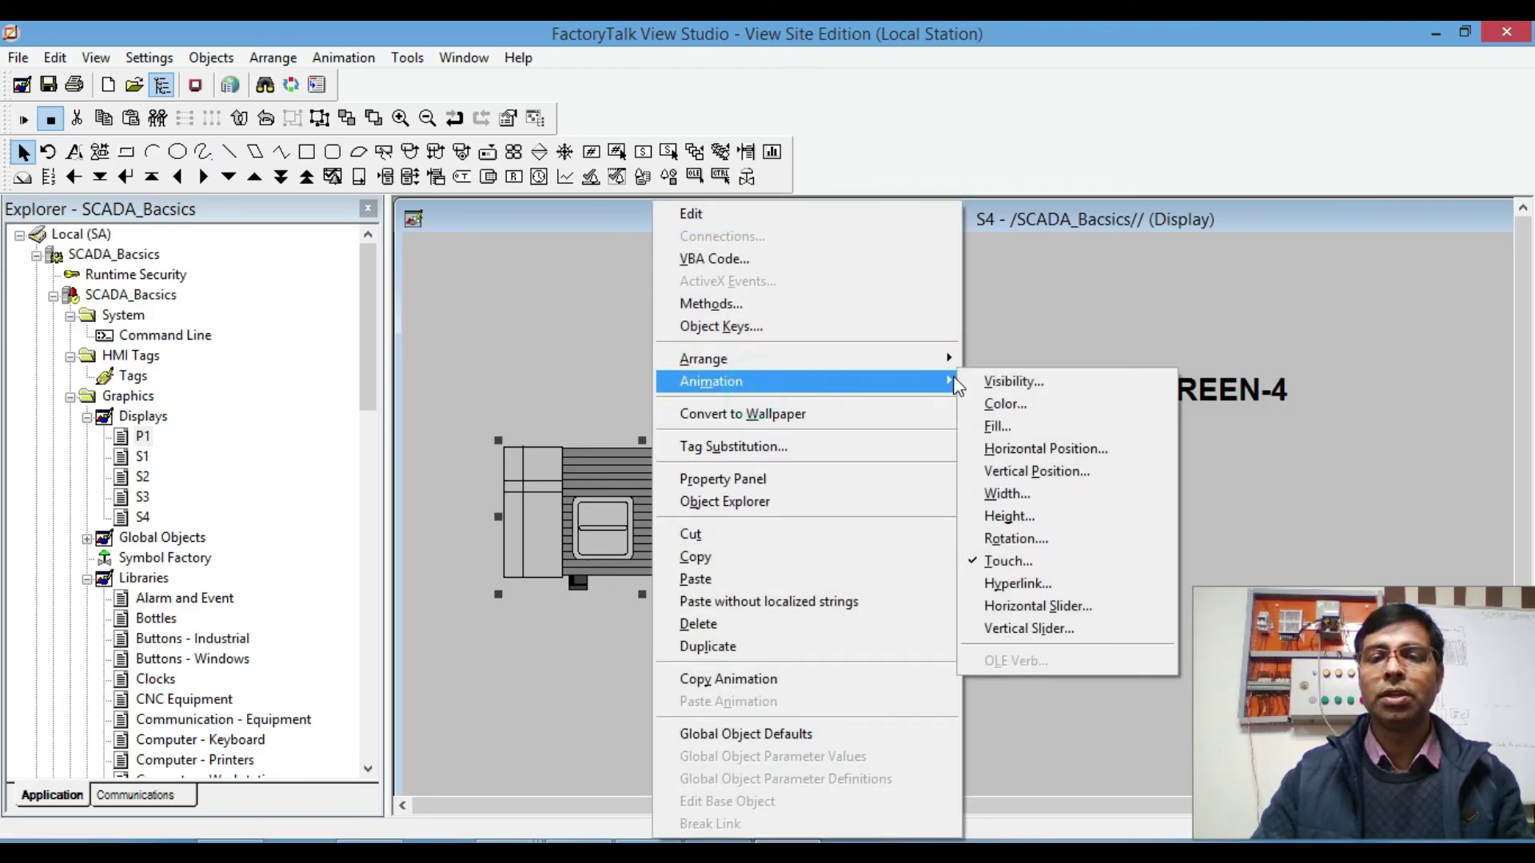
pyautogui.click(1004, 403)
pyautogui.click(924, 411)
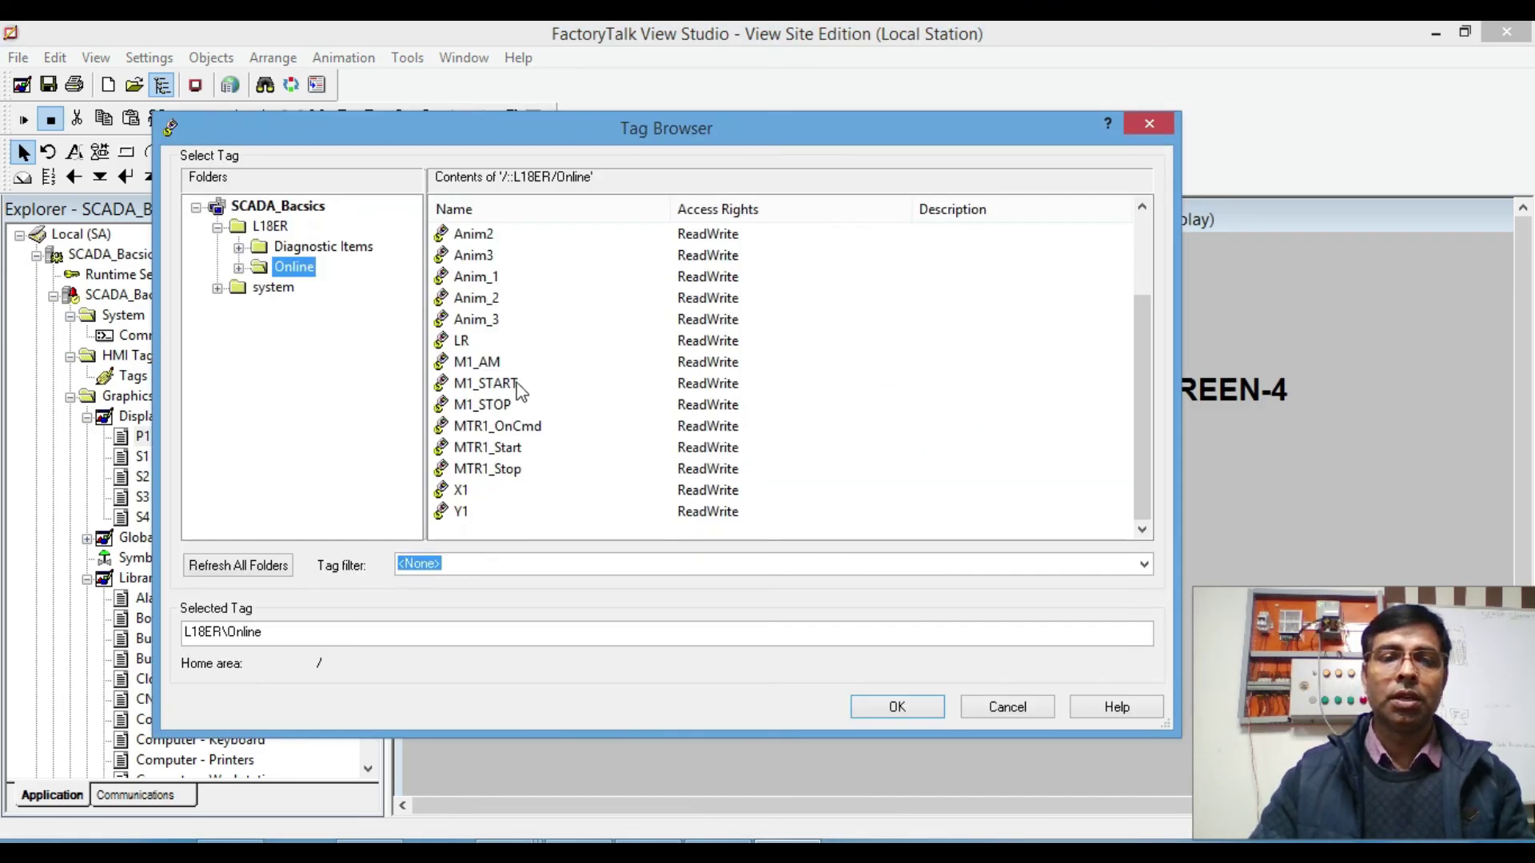
pyautogui.click(509, 430)
pyautogui.doubleClick(508, 438)
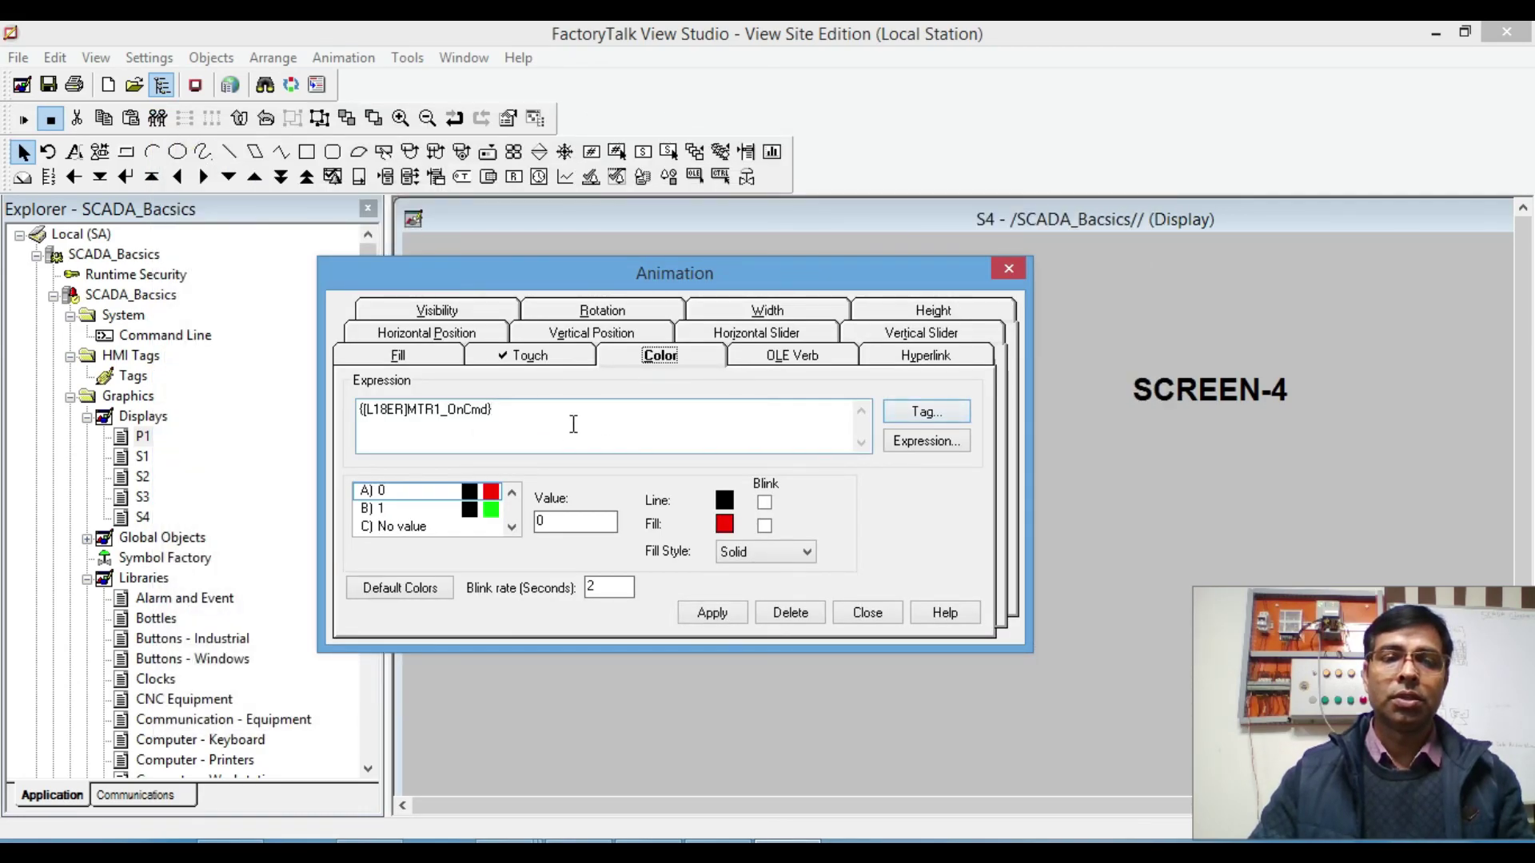
# Step: Apply the motor's color animation with red fill for 0 and green fill for 1, and move the motor to about X 171, Y 203
pyautogui.click(489, 507)
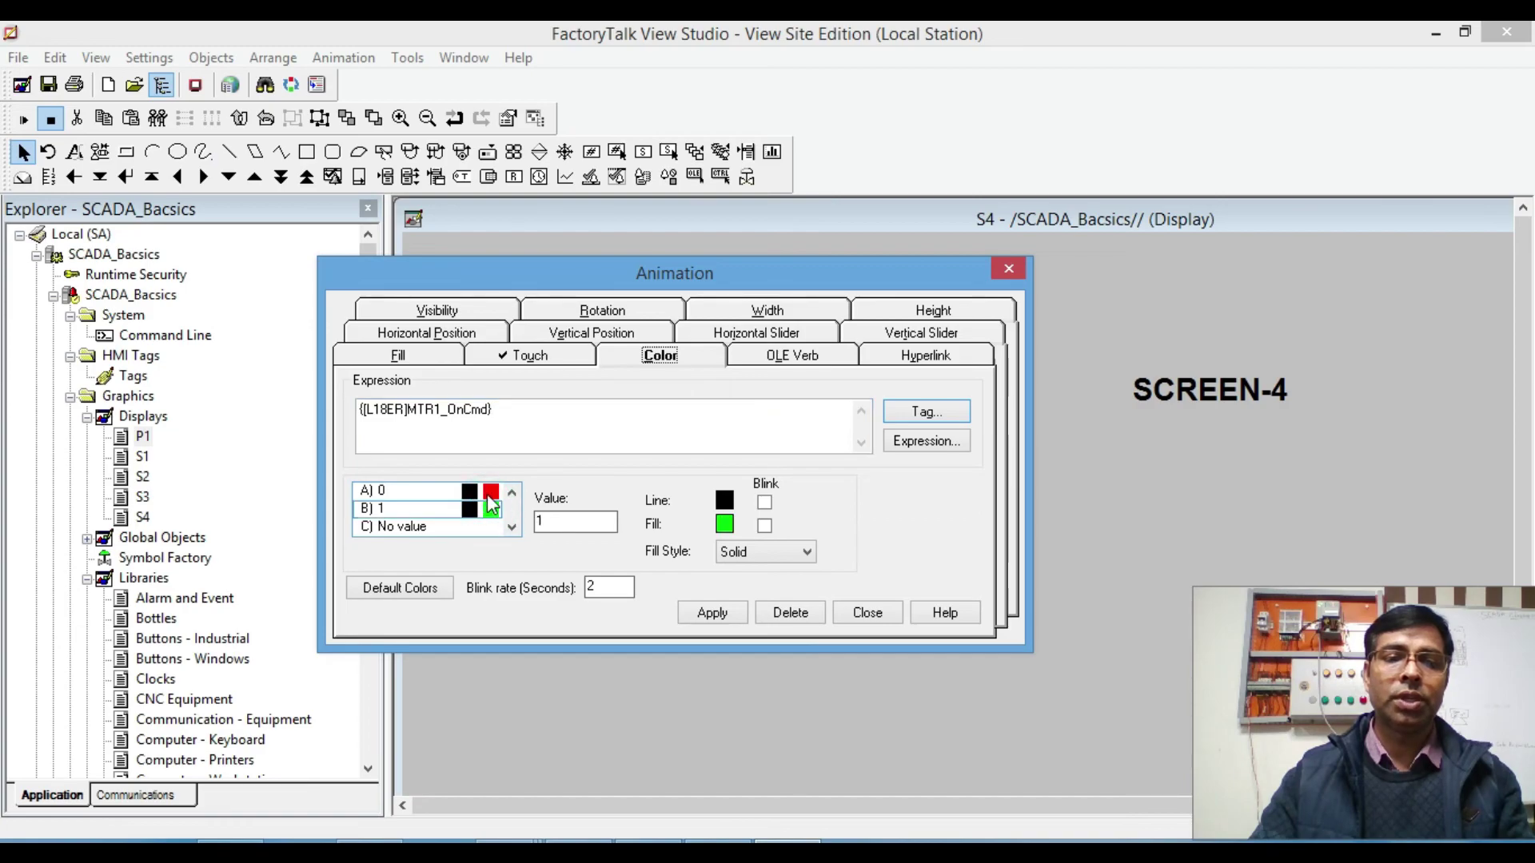
pyautogui.click(482, 491)
pyautogui.click(489, 508)
pyautogui.click(482, 491)
pyautogui.click(723, 618)
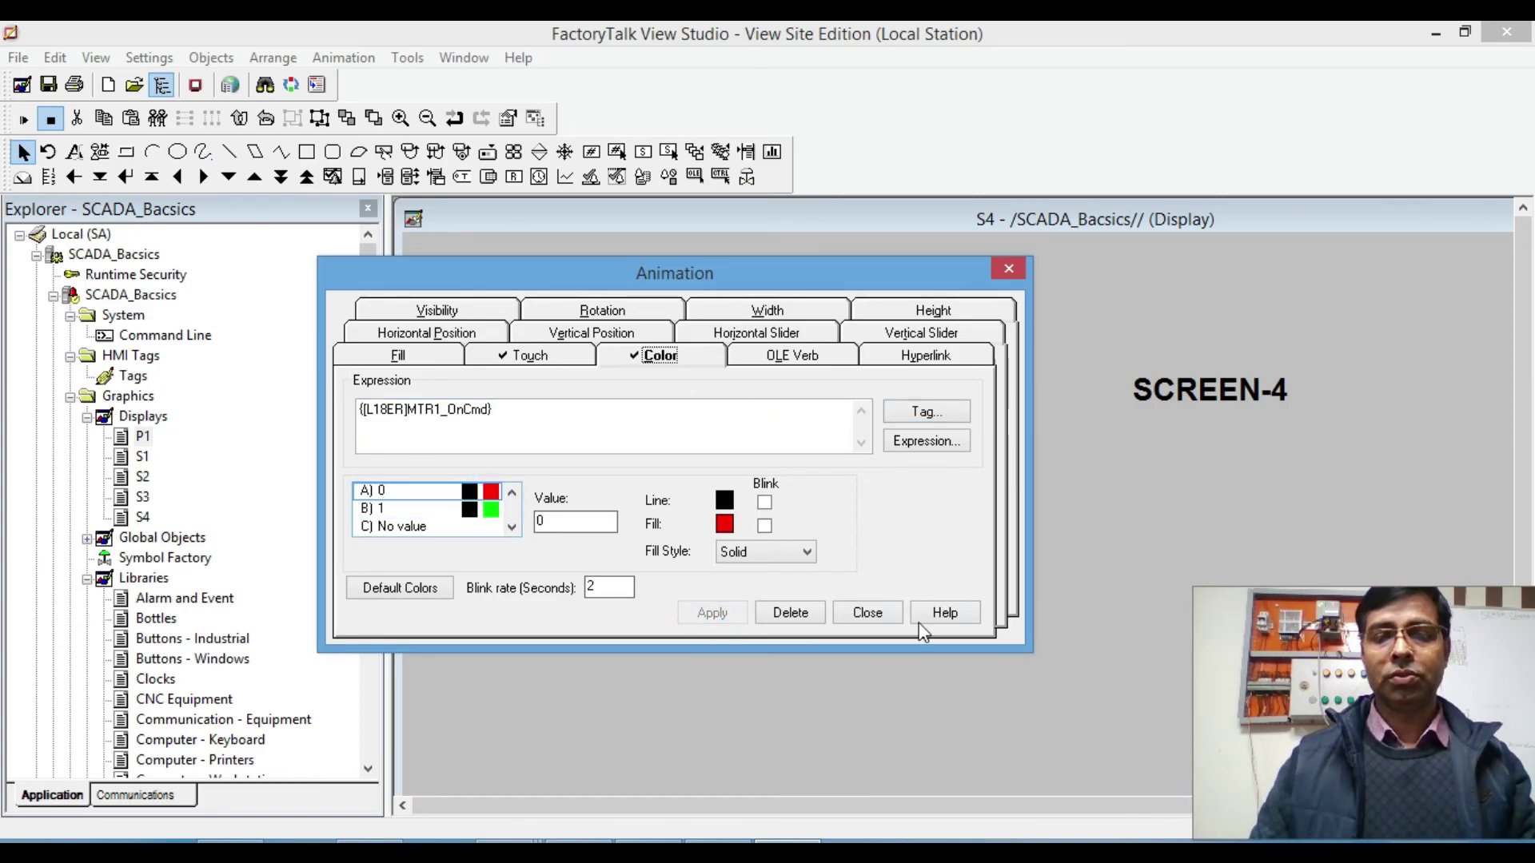
pyautogui.click(867, 612)
pyautogui.click(691, 239)
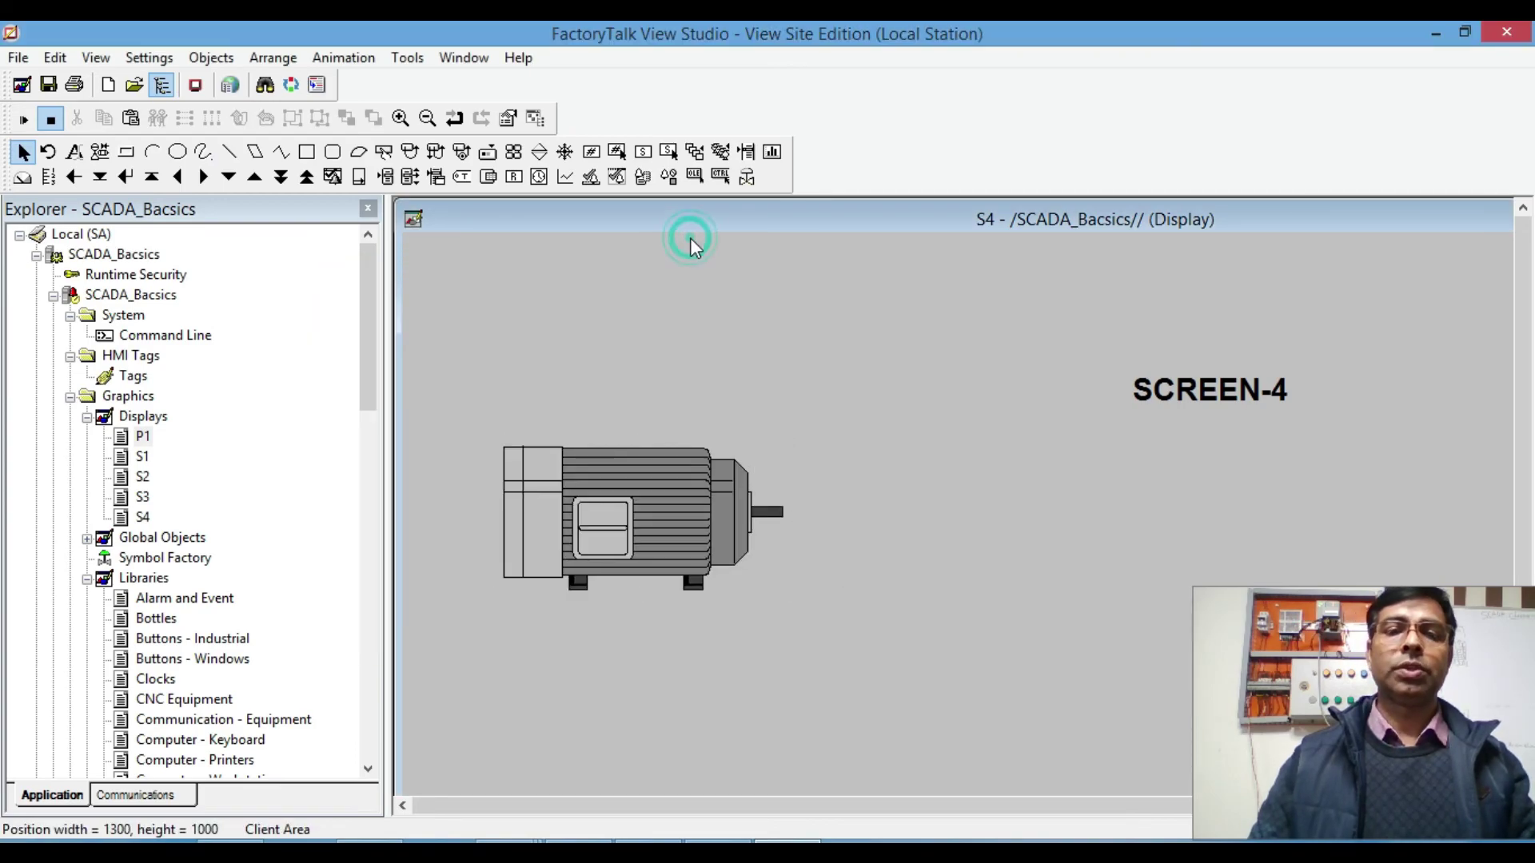
pyautogui.moveTo(619, 510); pyautogui.dragTo(708, 528)
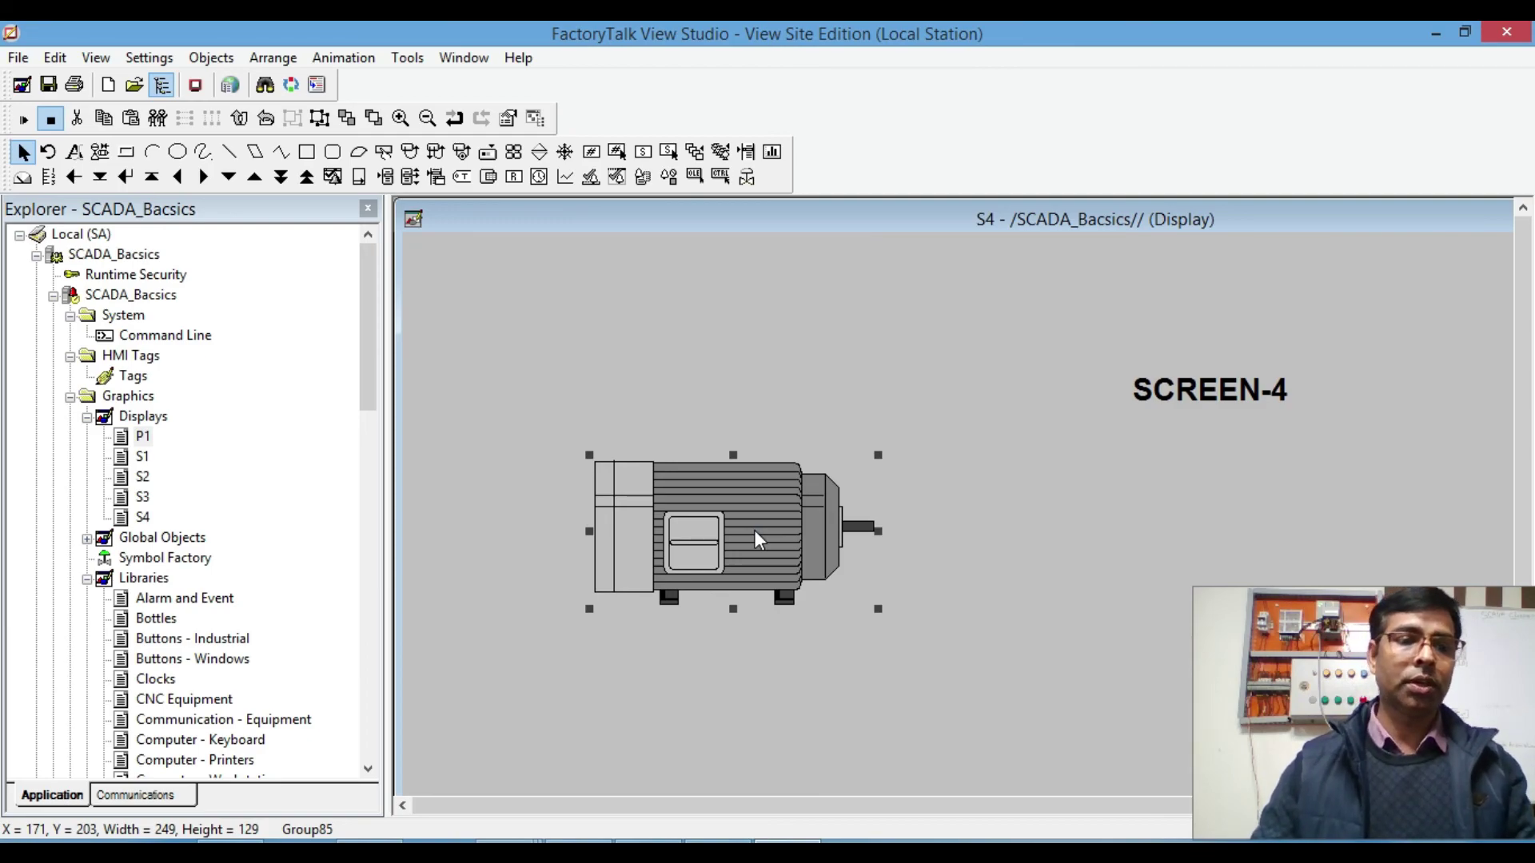
# Step: Duplicate the S1 display under the name H1 and delete all objects from the copy
pyautogui.click(143, 457)
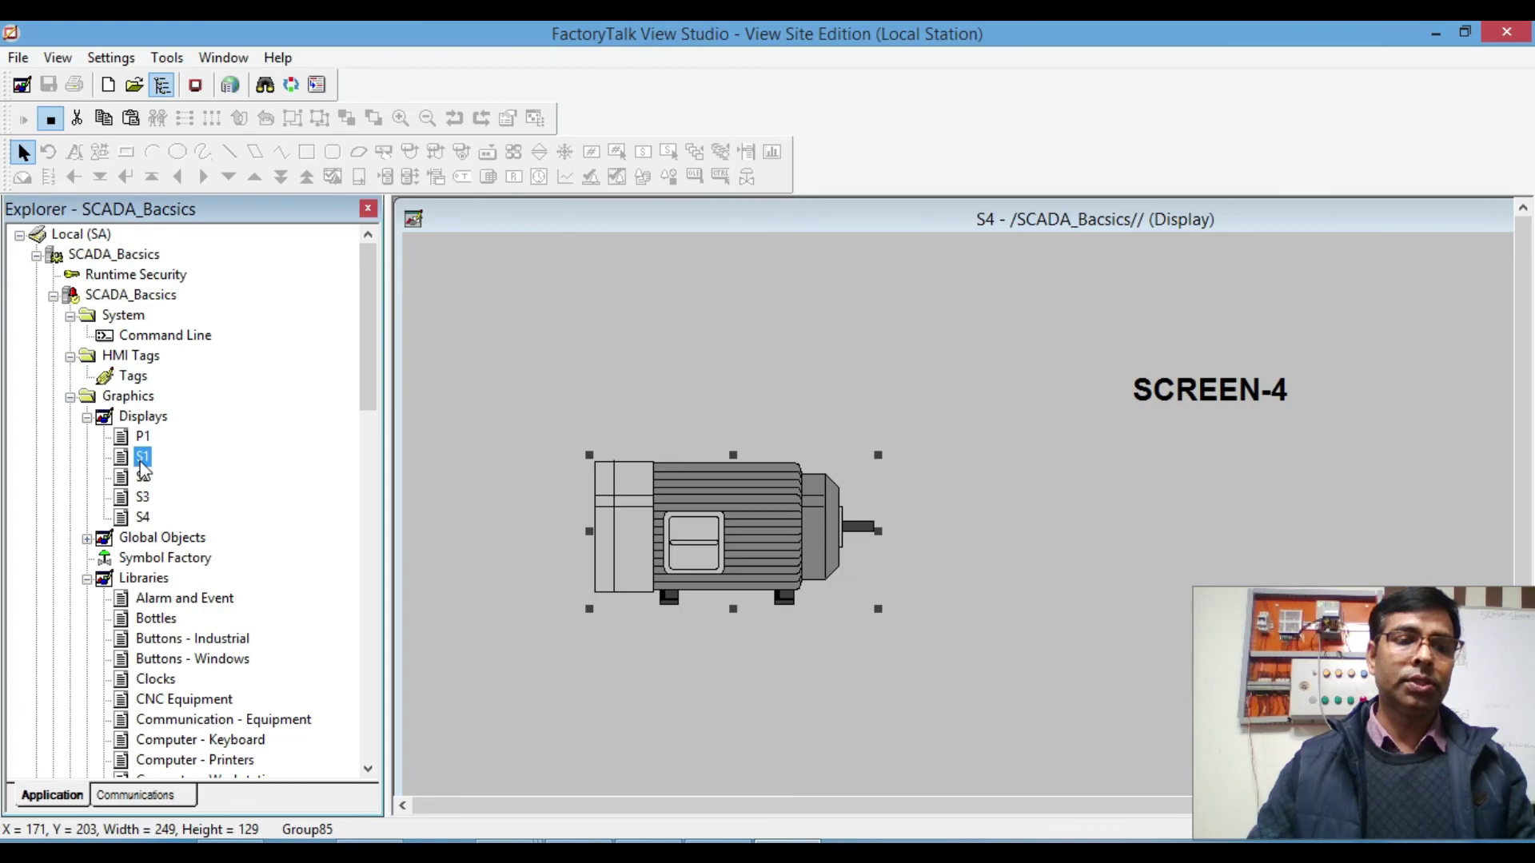
pyautogui.rightClick(145, 454)
pyautogui.click(212, 582)
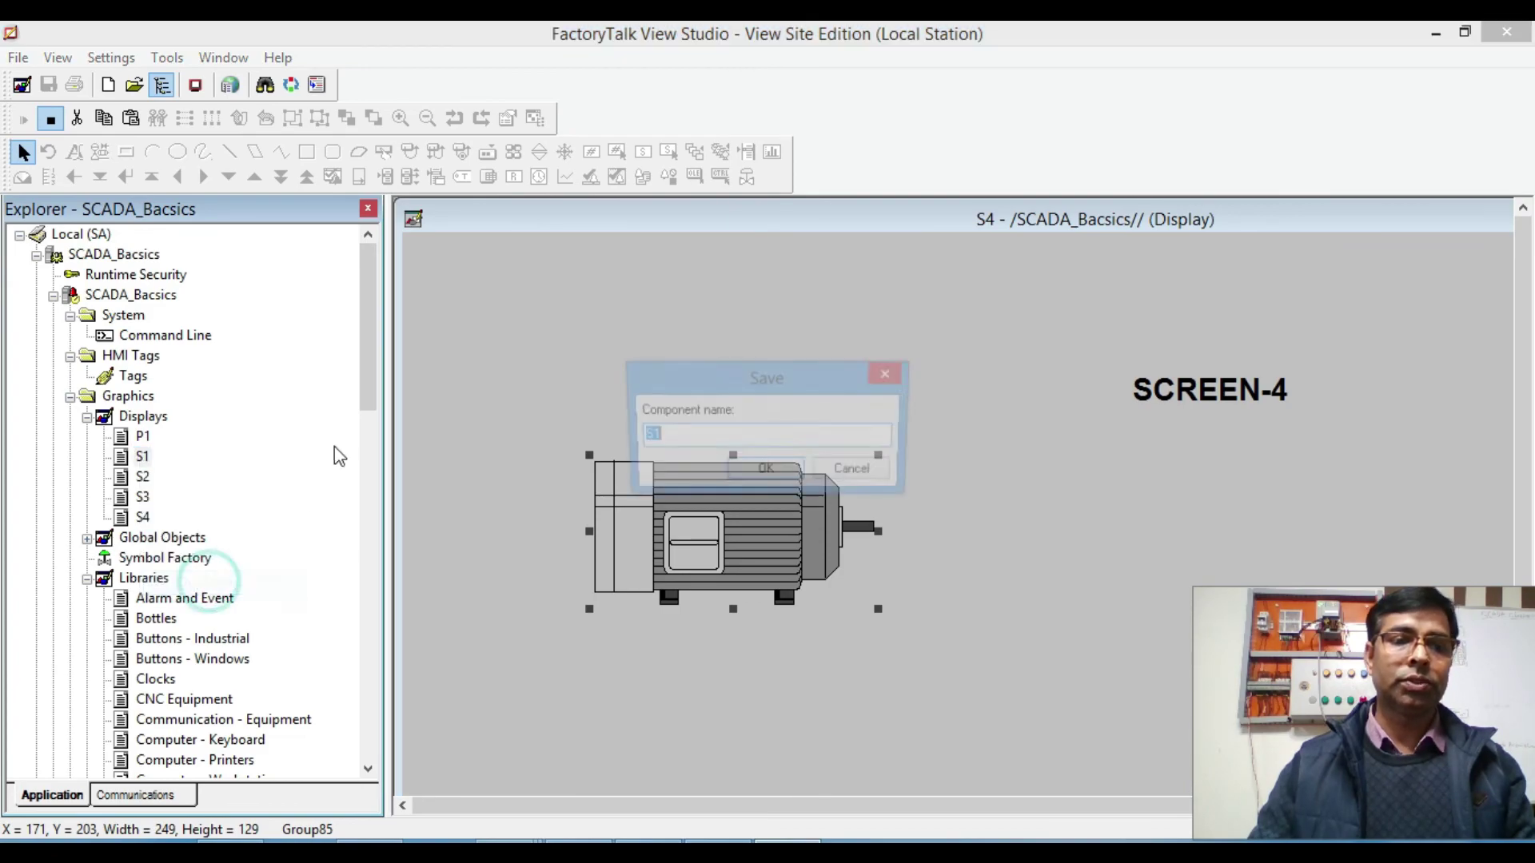
pyautogui.click(649, 438)
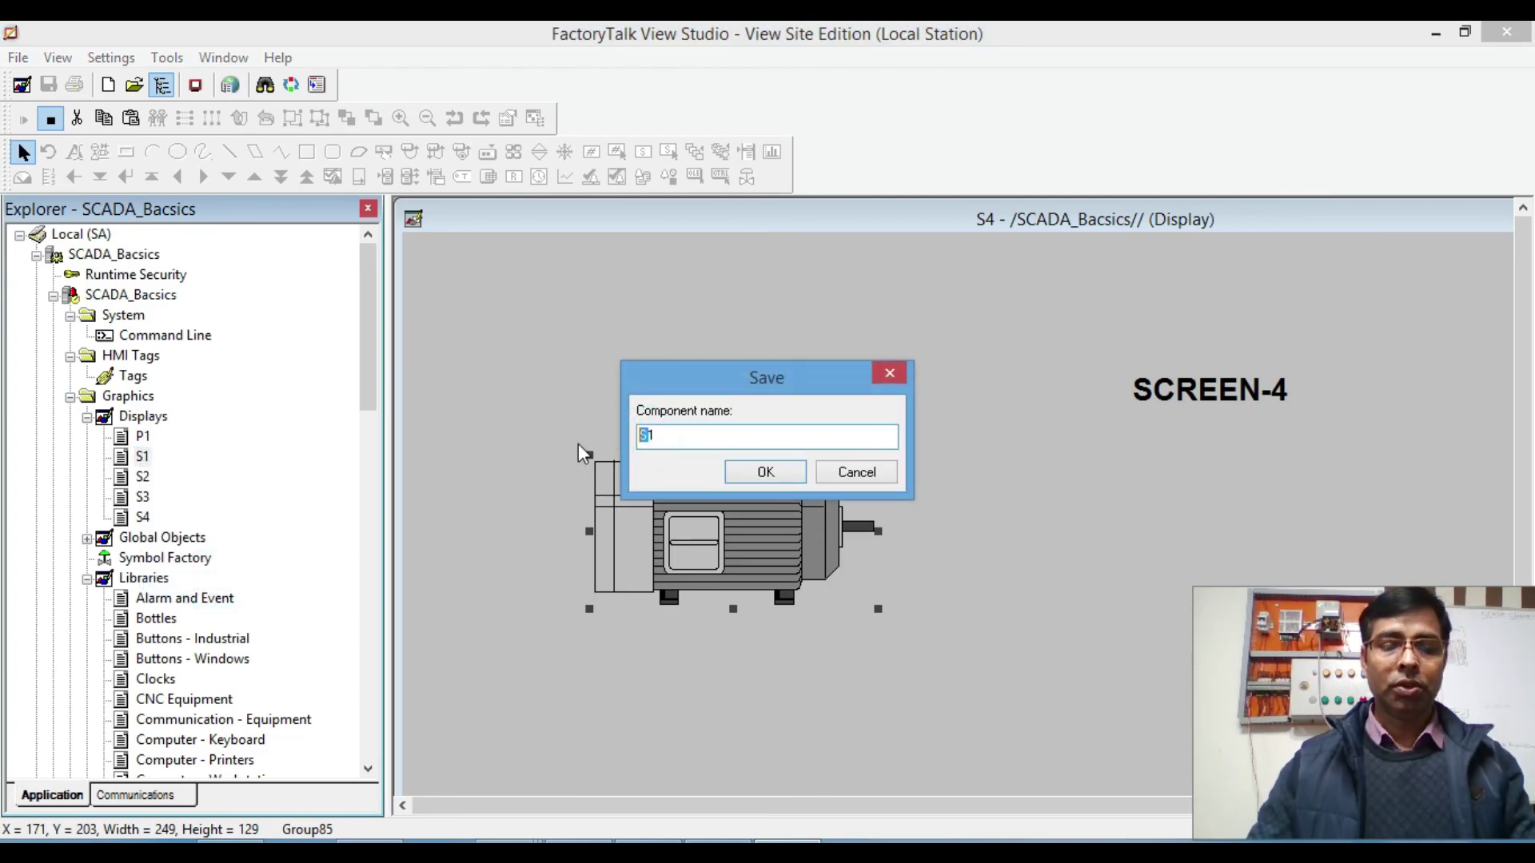
pyautogui.write('H')
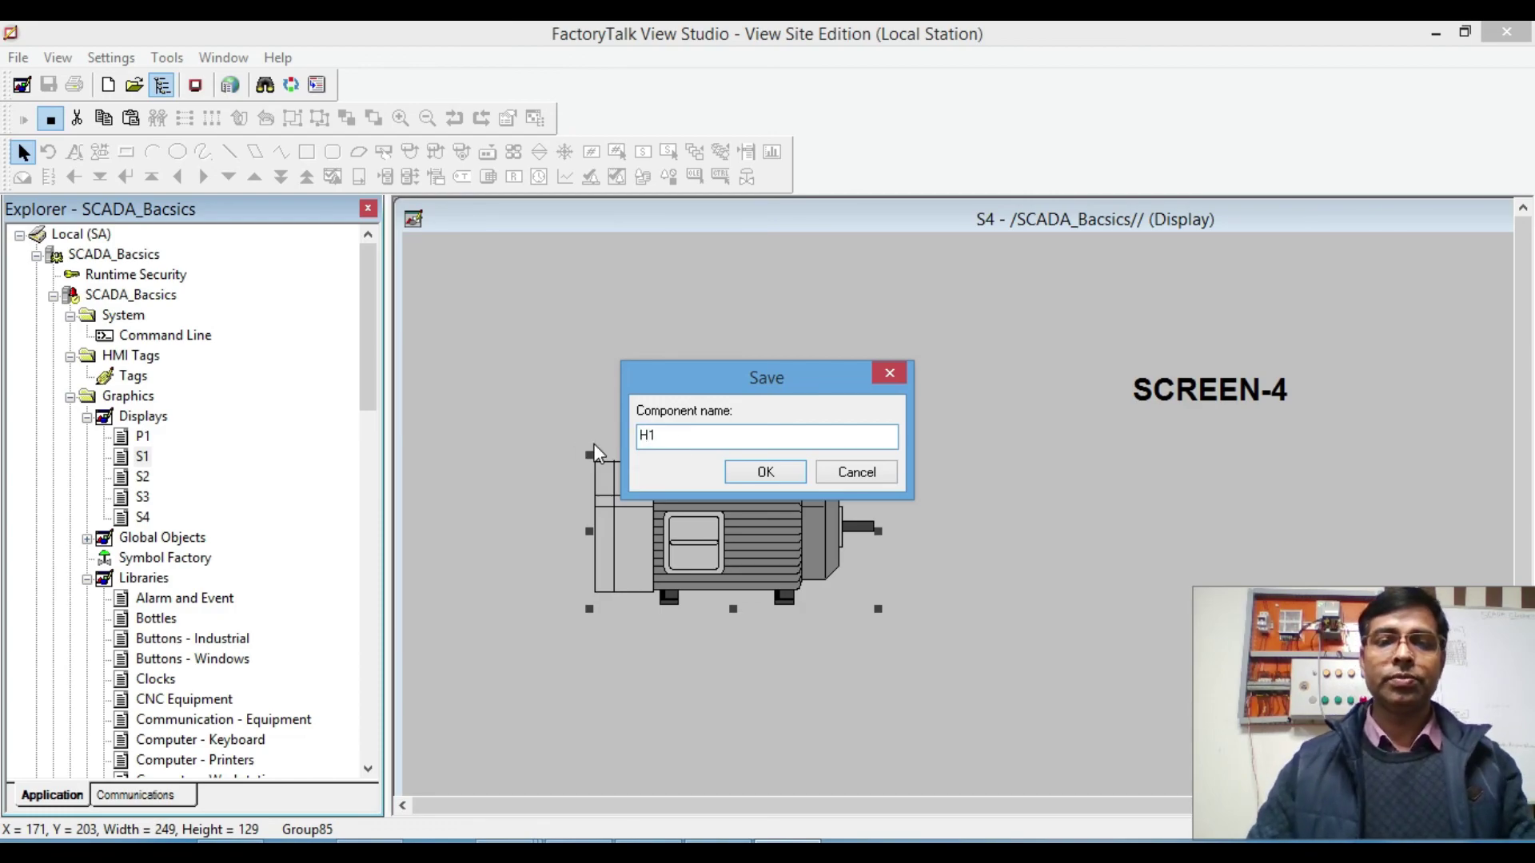
pyautogui.click(792, 475)
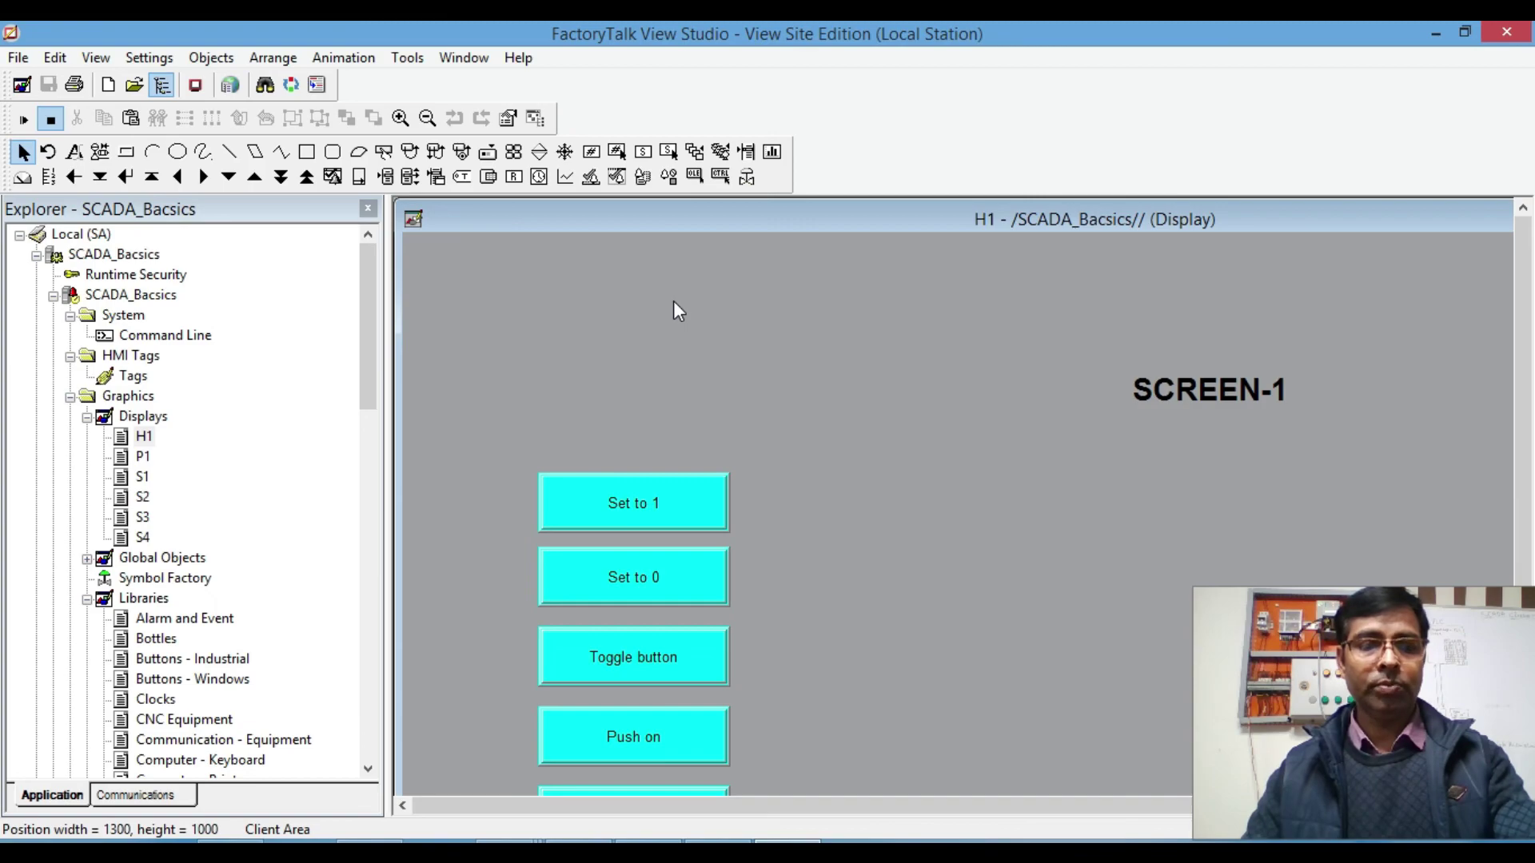
pyautogui.hotkey('ctrl', 'a')
pyautogui.press('Delete')
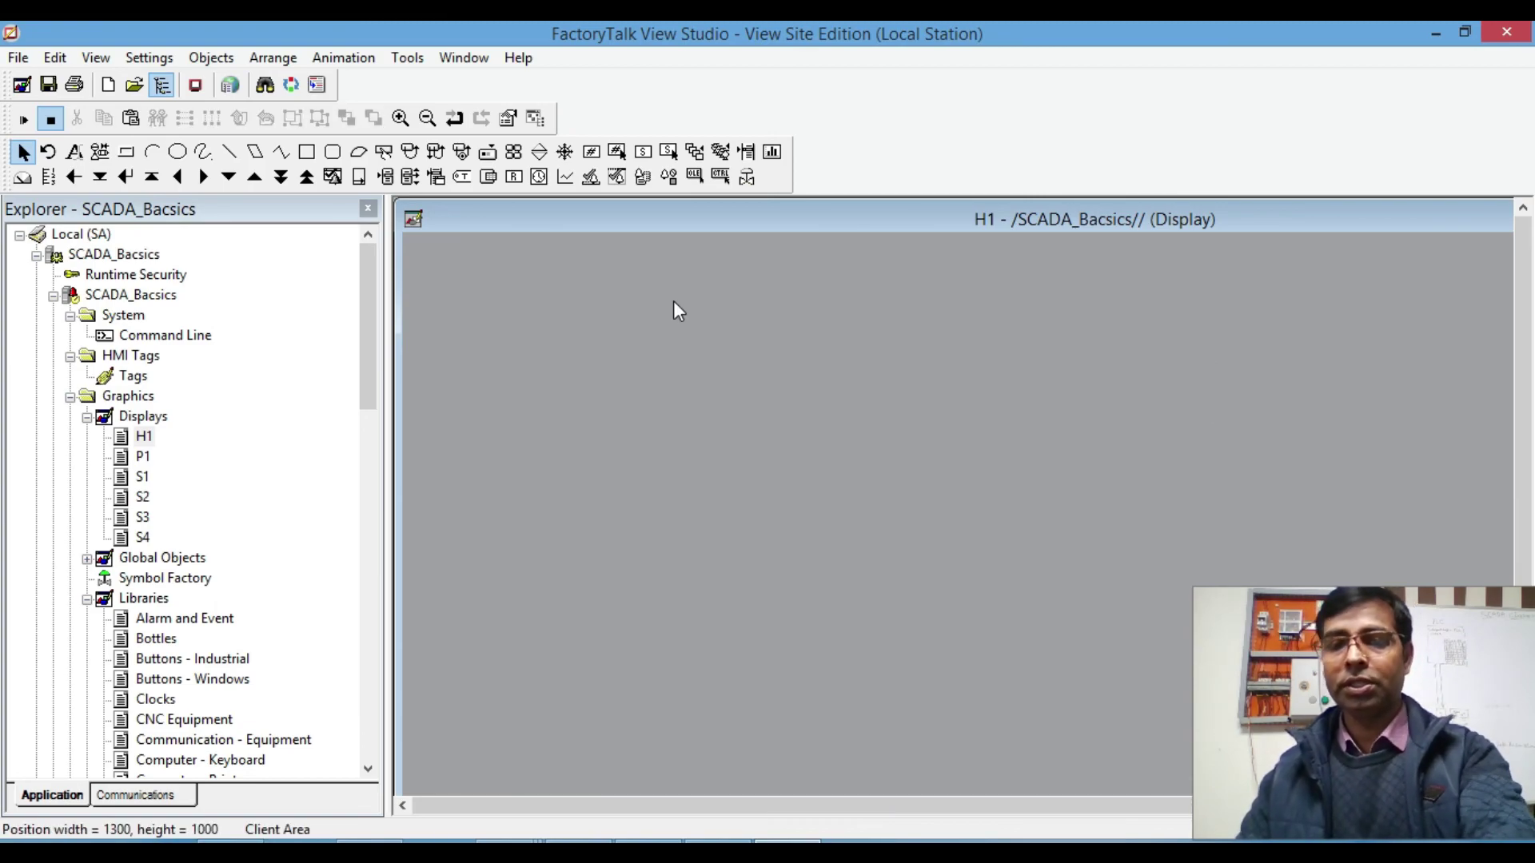
# Step: Make H1 an Overlay display 60 pixels high, with Size to Main Window at Runtime turned off
pyautogui.rightClick(677, 310)
pyautogui.click(760, 315)
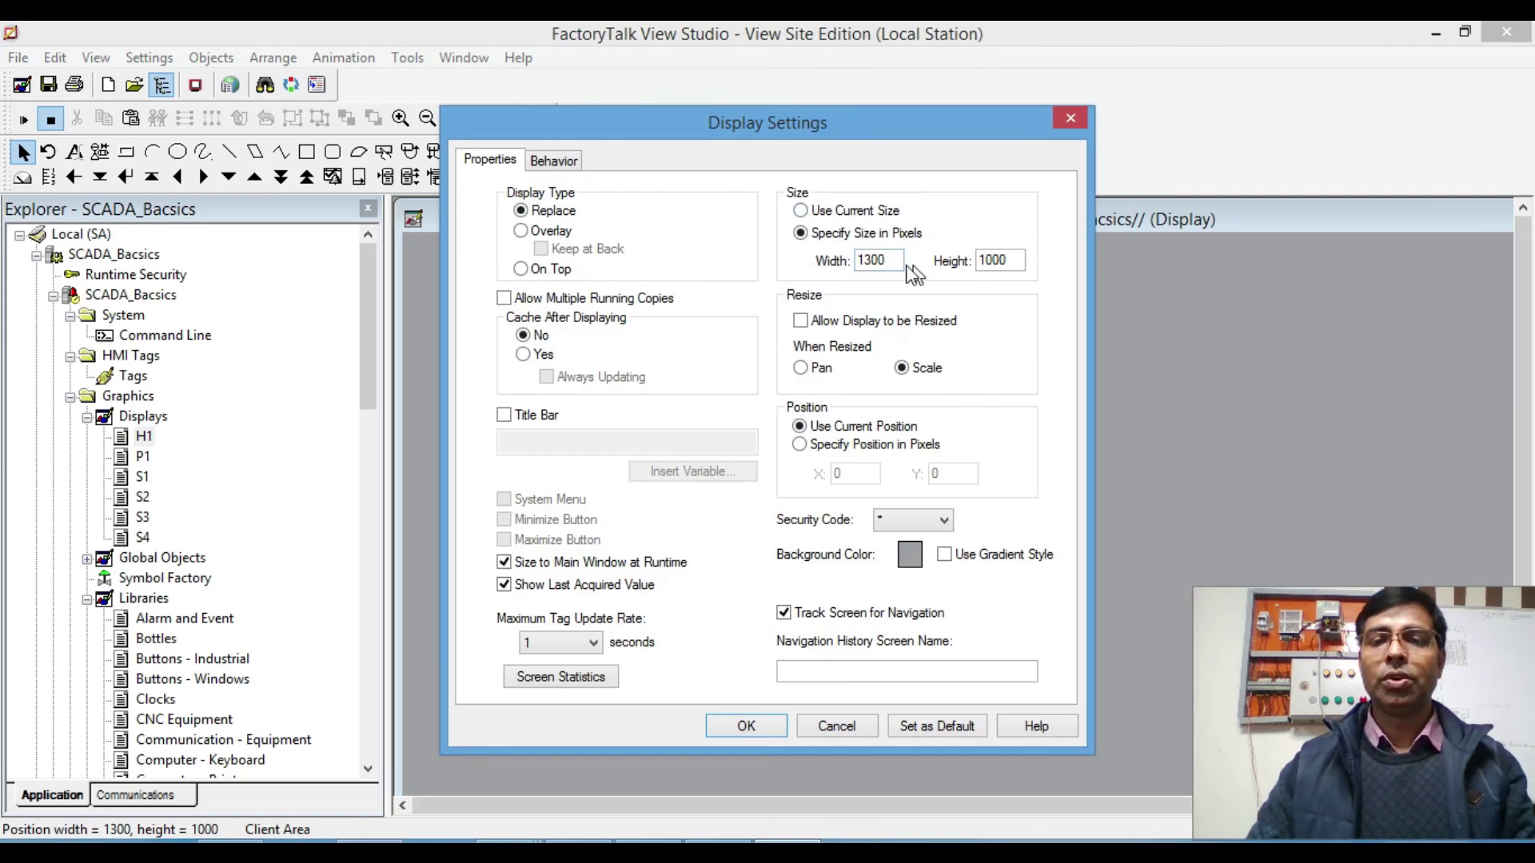
pyautogui.doubleClick(1003, 260)
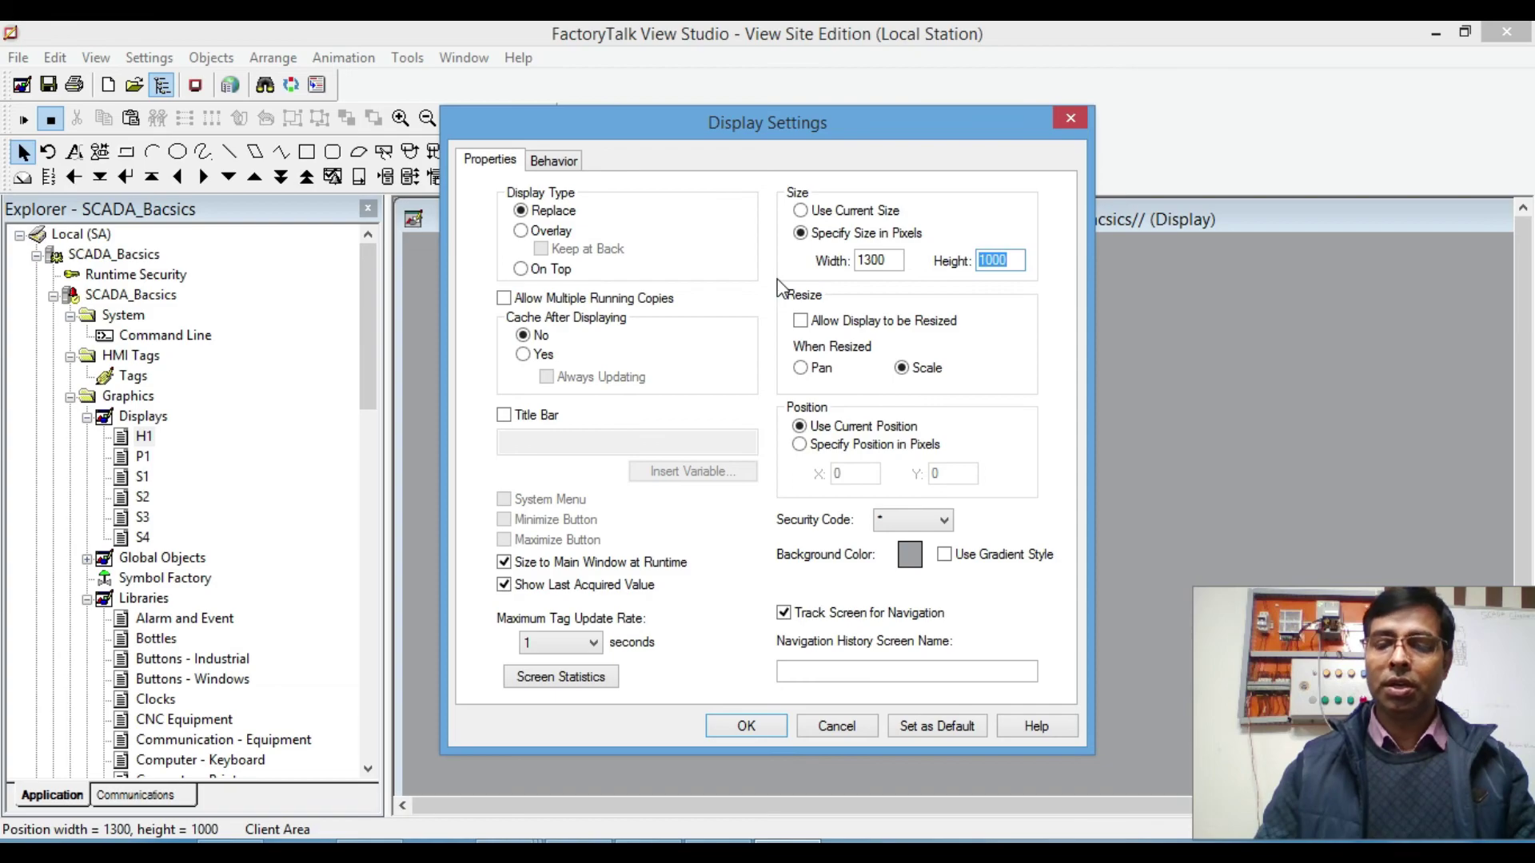
pyautogui.write('60')
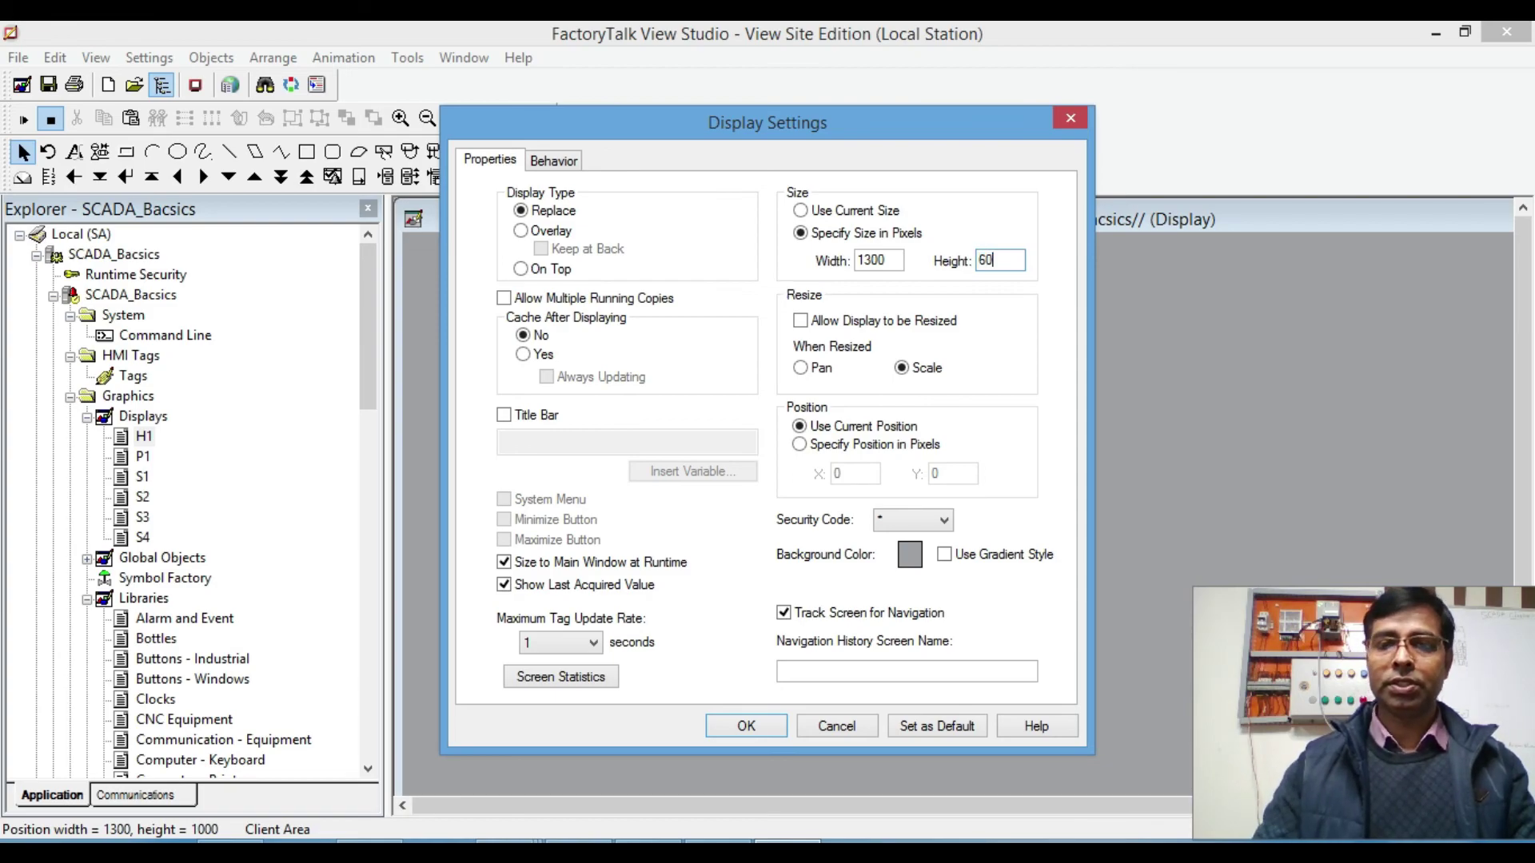
pyautogui.click(504, 563)
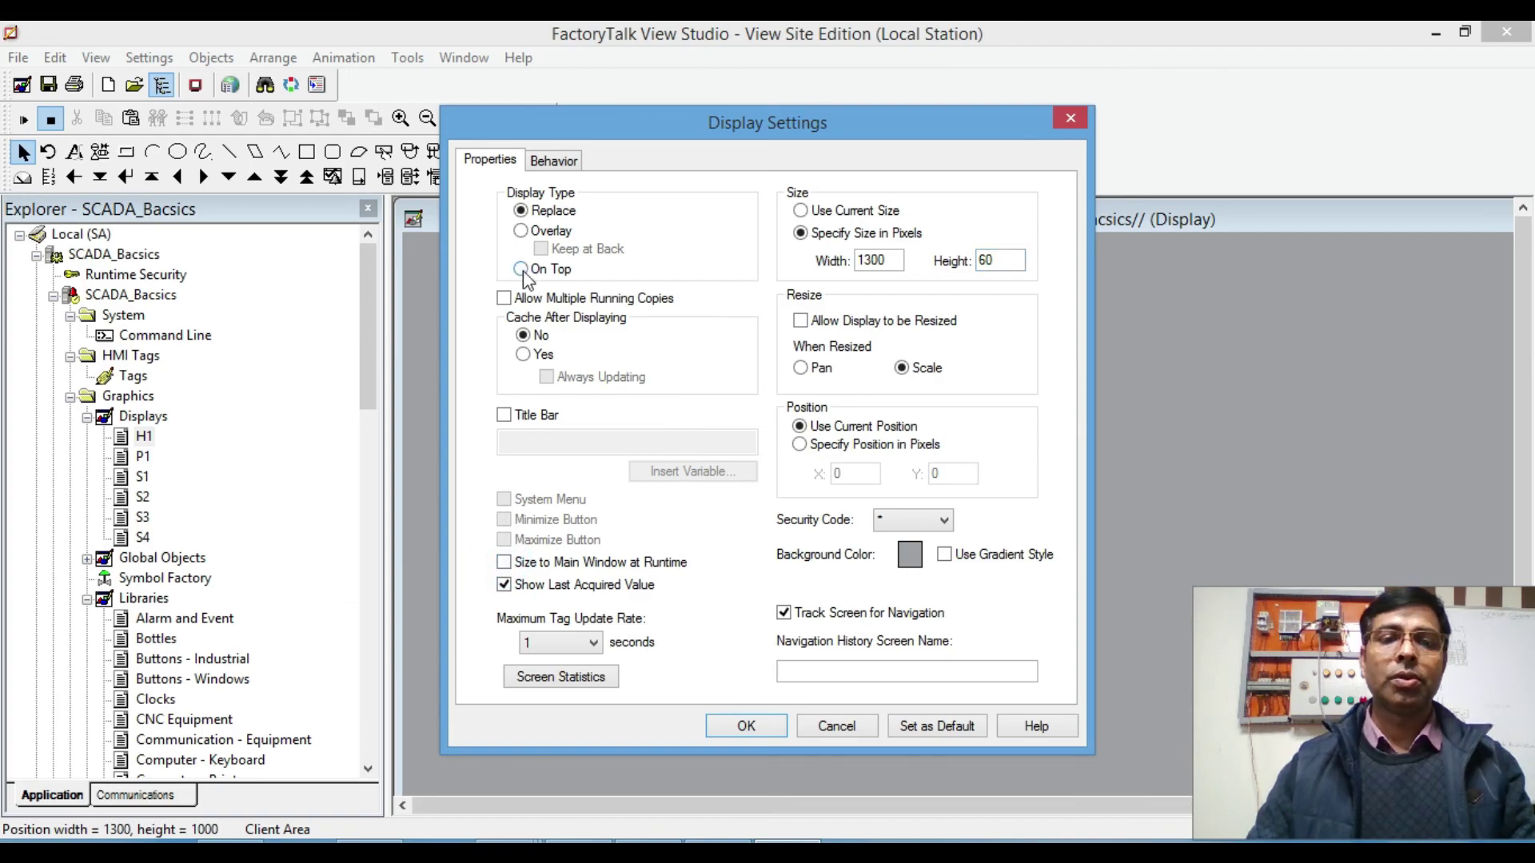
pyautogui.click(521, 232)
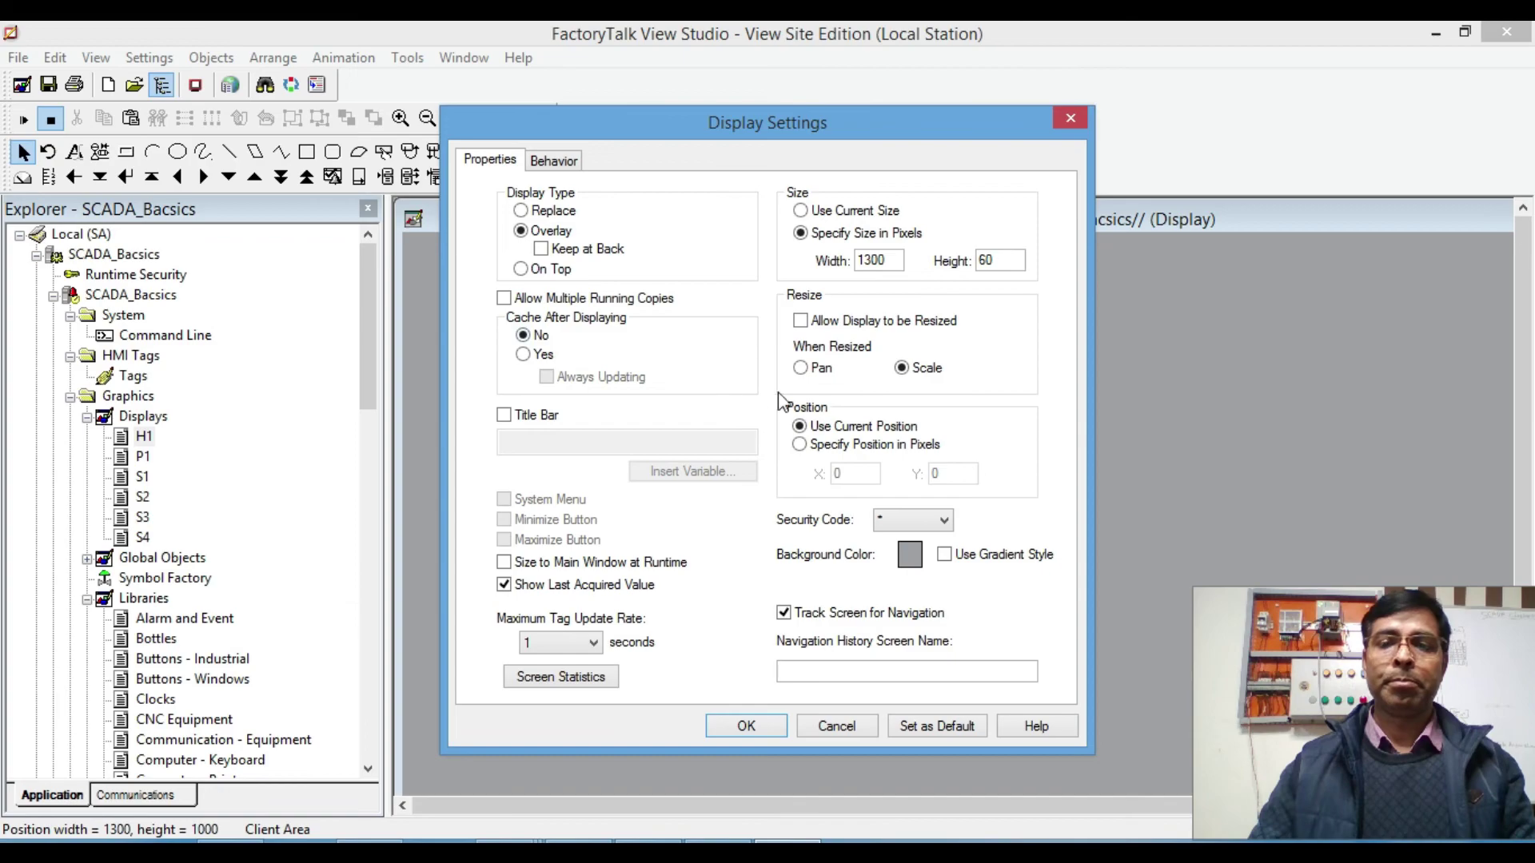
pyautogui.click(749, 733)
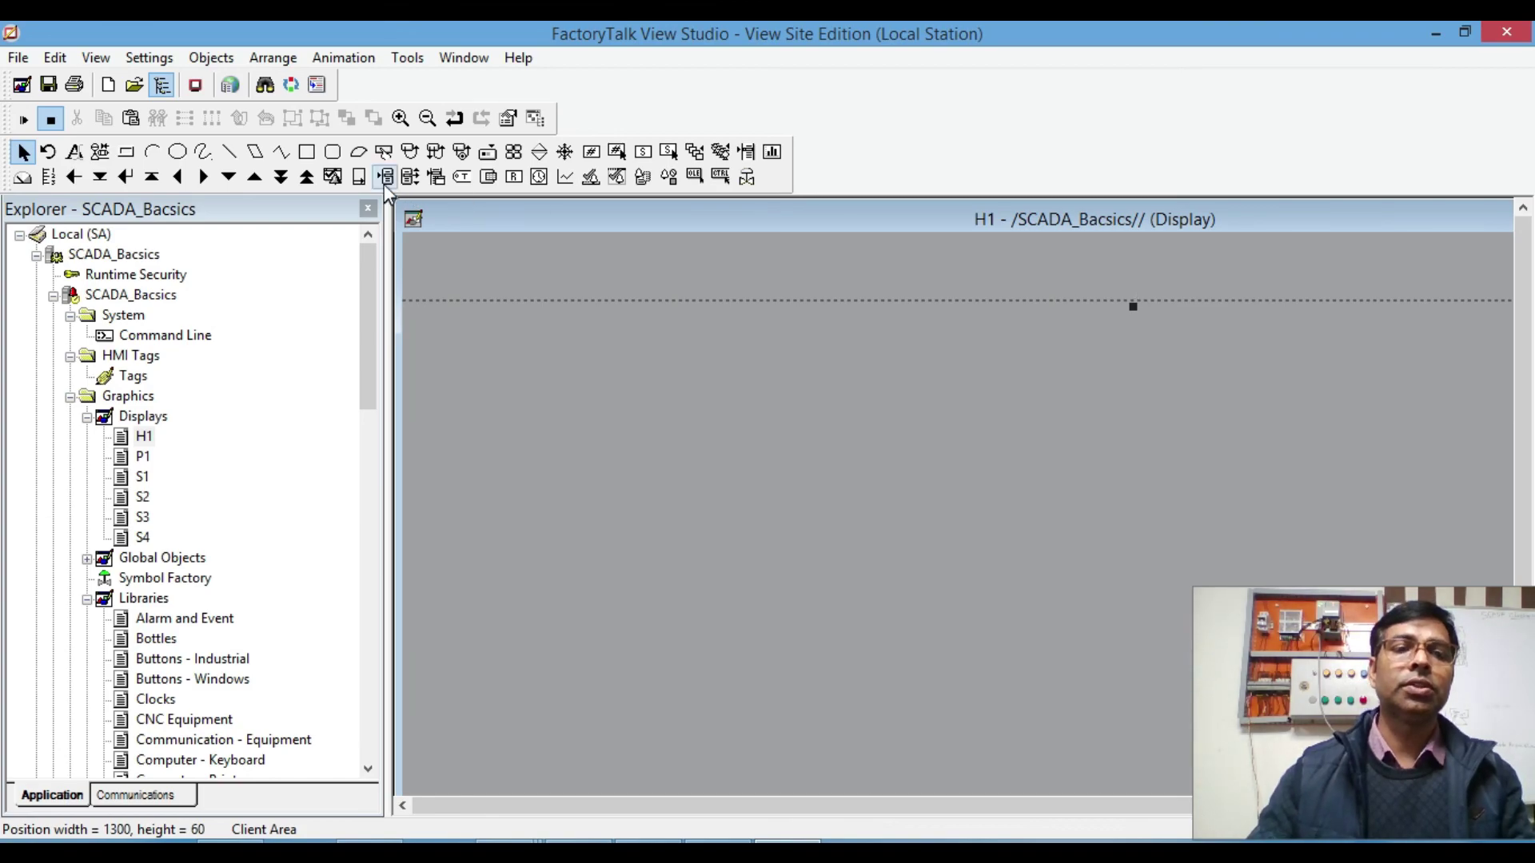
# Step: Place a button at the left end of the H1 display strip, with a height of 35 and a width of 100
pyautogui.click(384, 152)
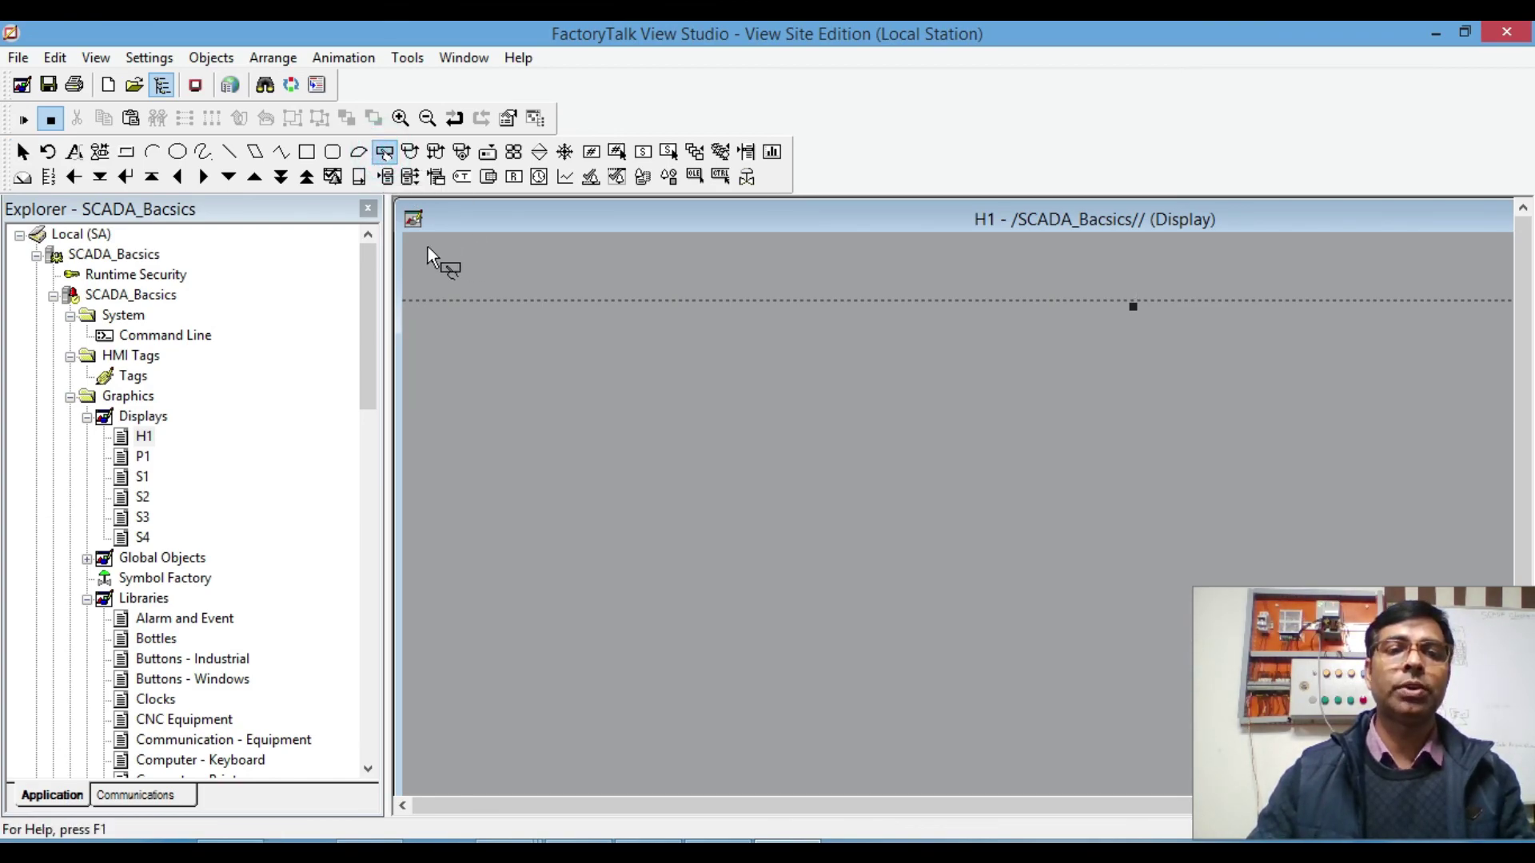
pyautogui.moveTo(420, 252); pyautogui.dragTo(549, 283)
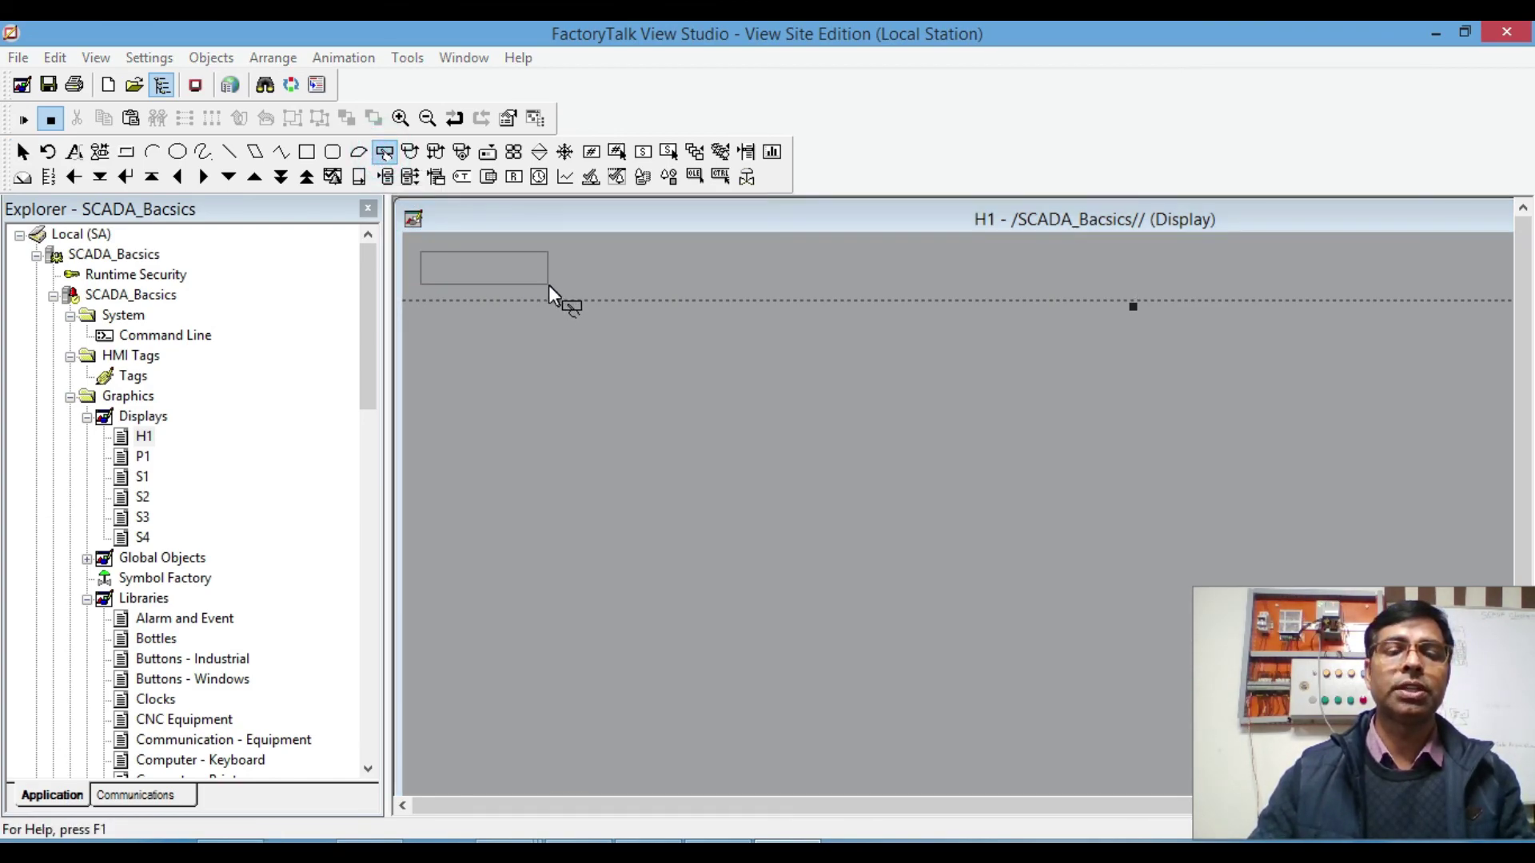
pyautogui.click(991, 180)
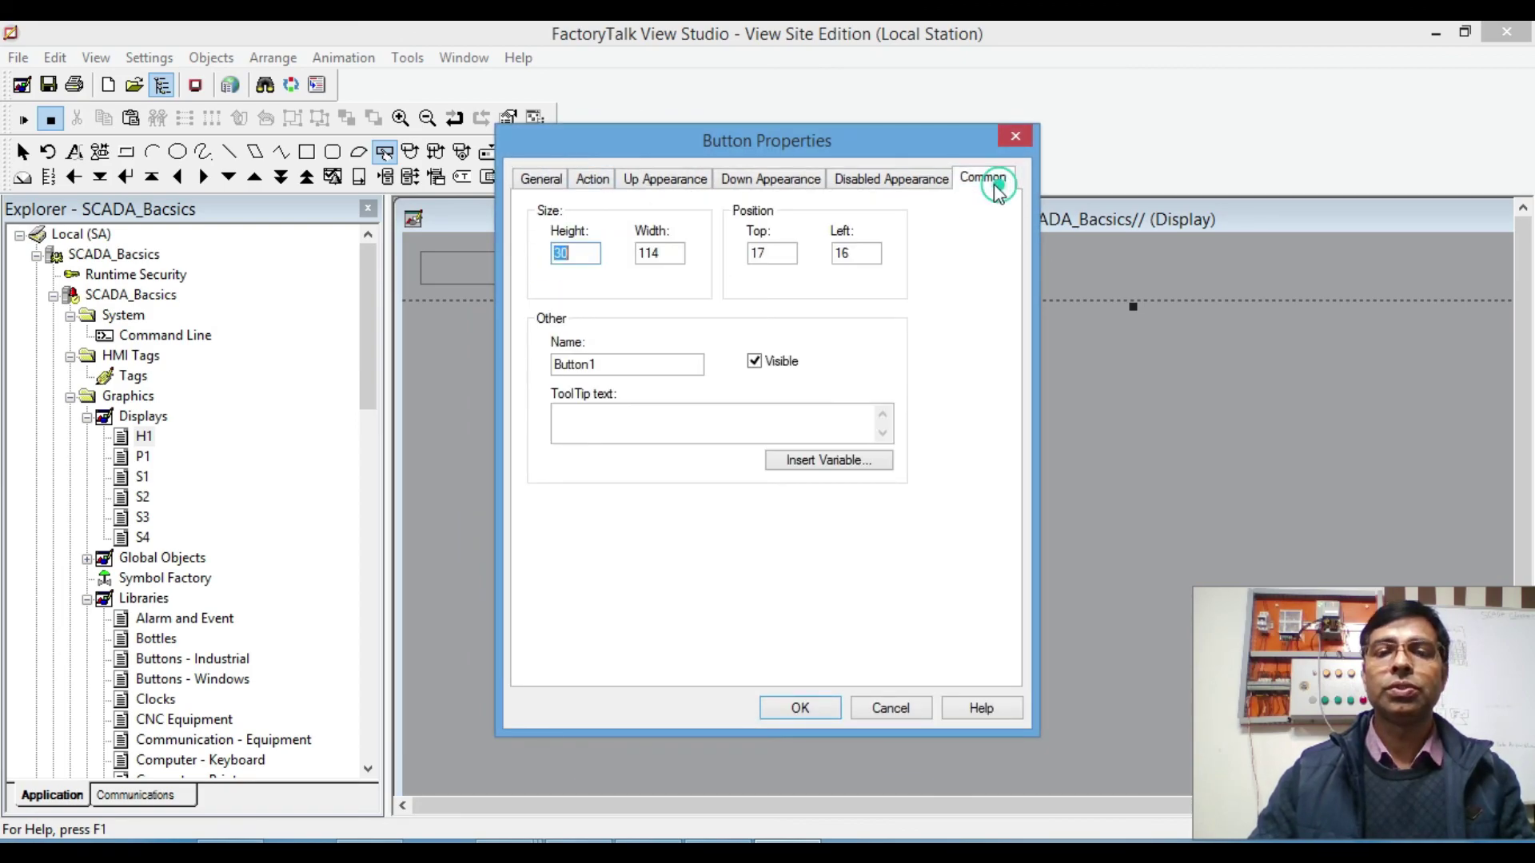
pyautogui.doubleClick(600, 257)
pyautogui.write('35')
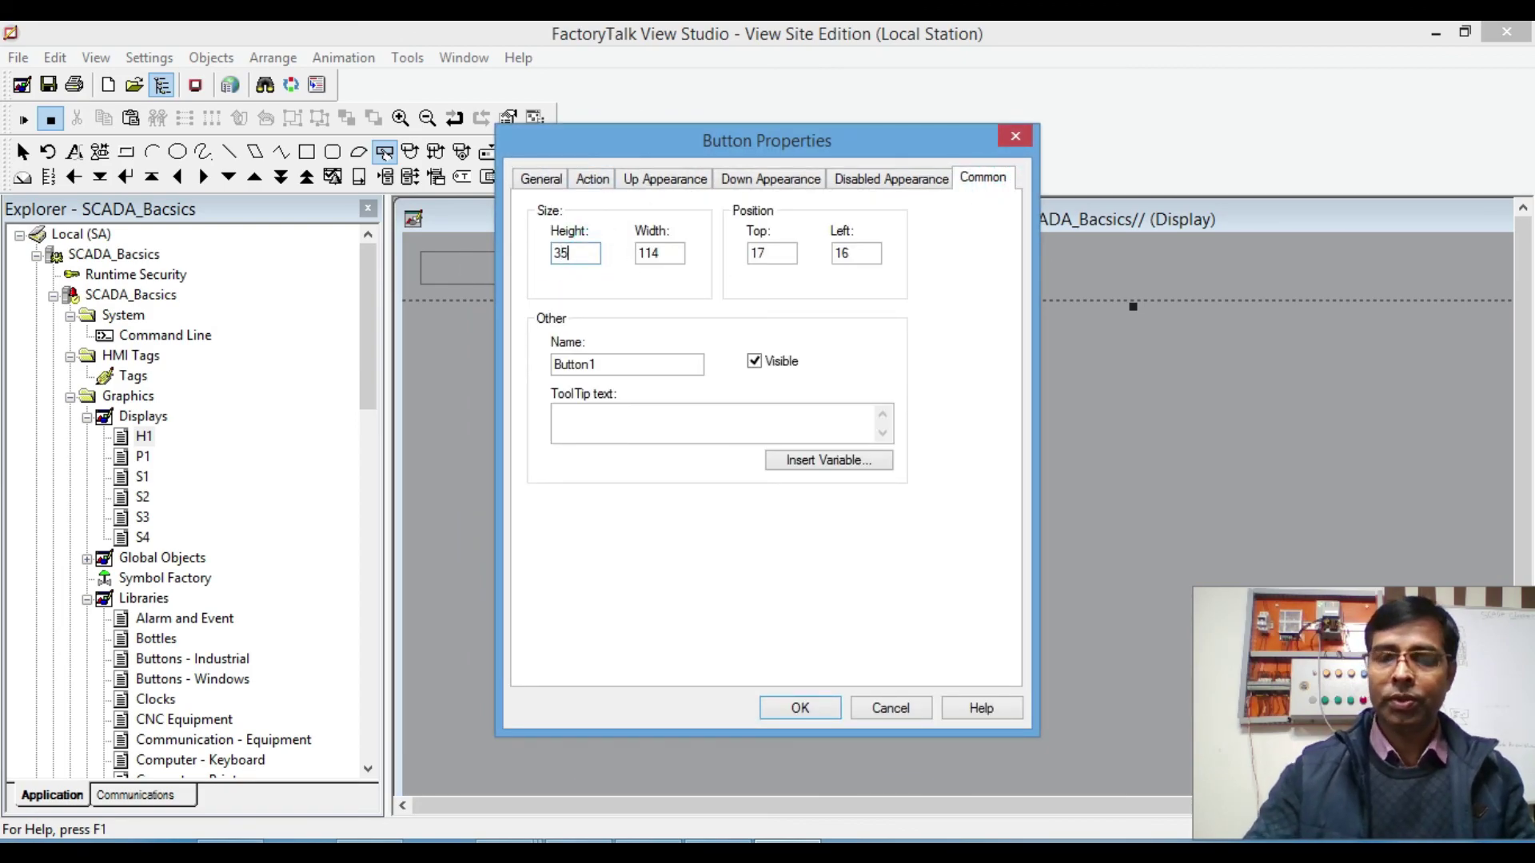
pyautogui.doubleClick(662, 253)
pyautogui.write('100')
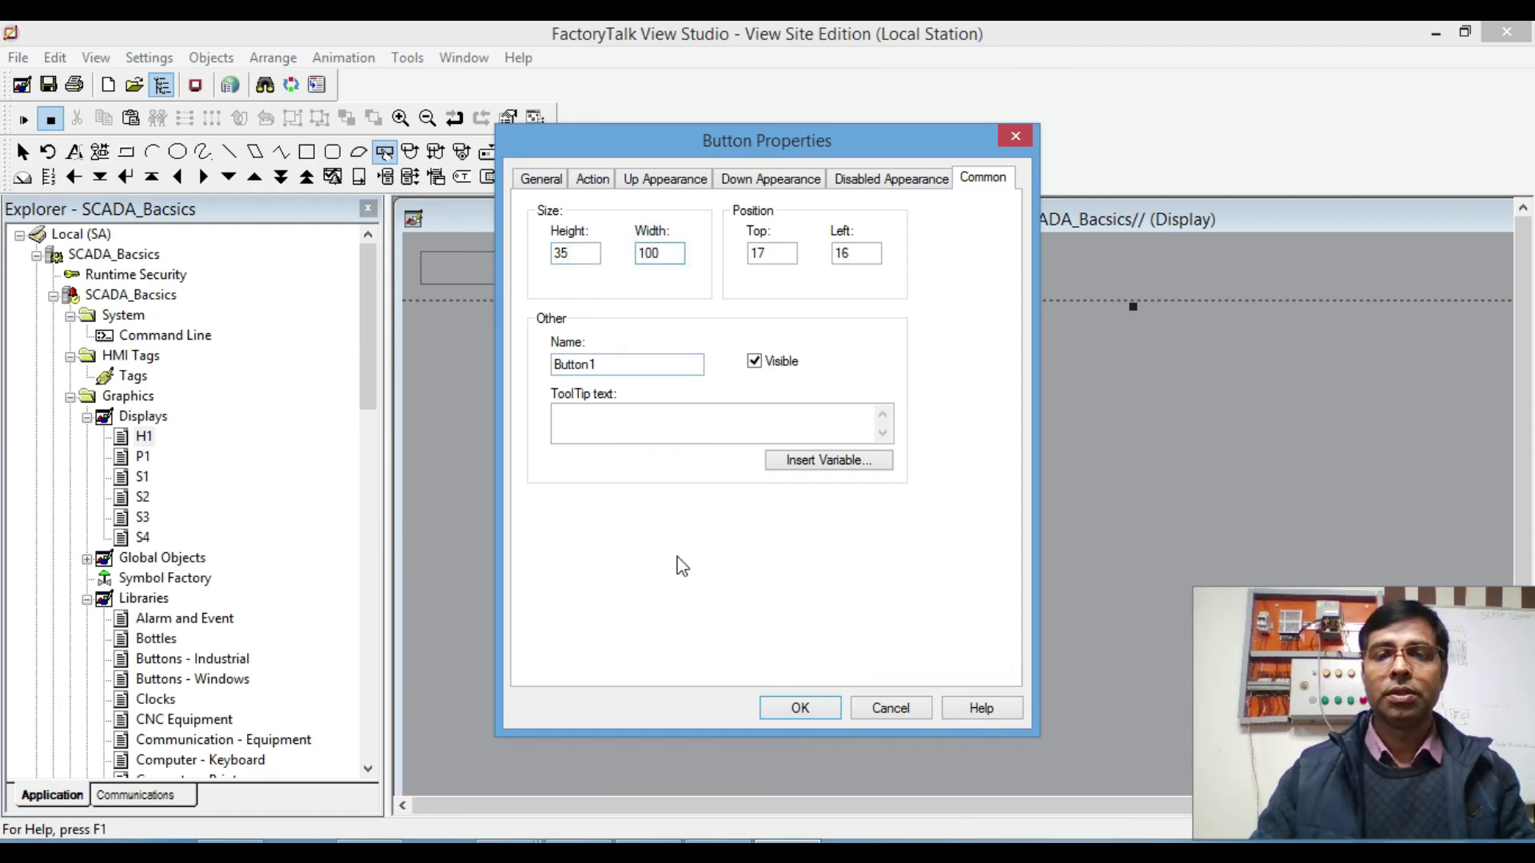
pyautogui.click(799, 708)
# Step: Give the H1 button a dark blue back color, a white fore color and the Raised style
pyautogui.doubleClick(481, 270)
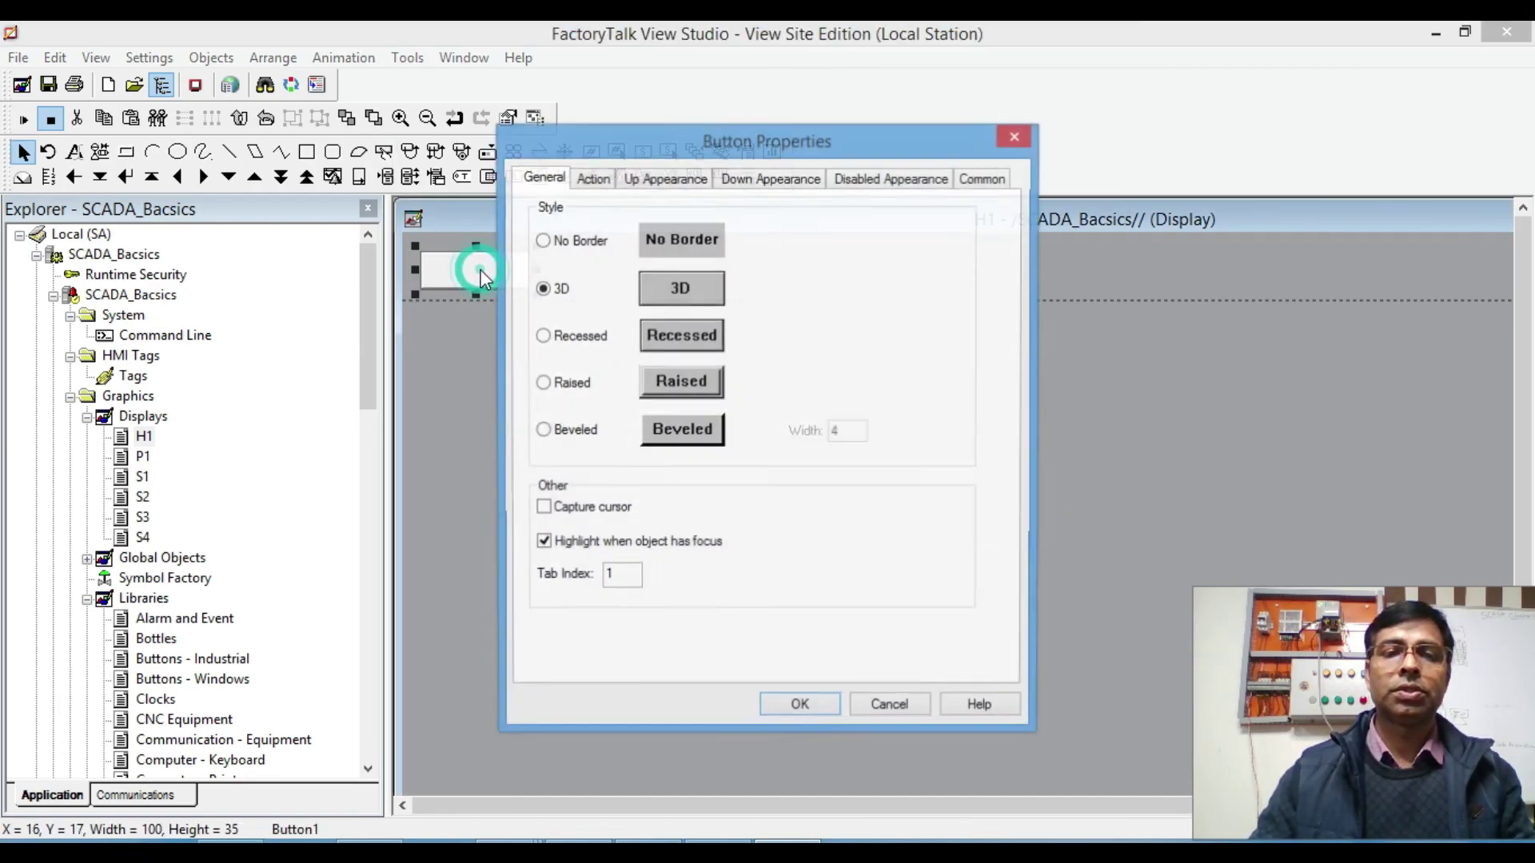
pyautogui.click(594, 177)
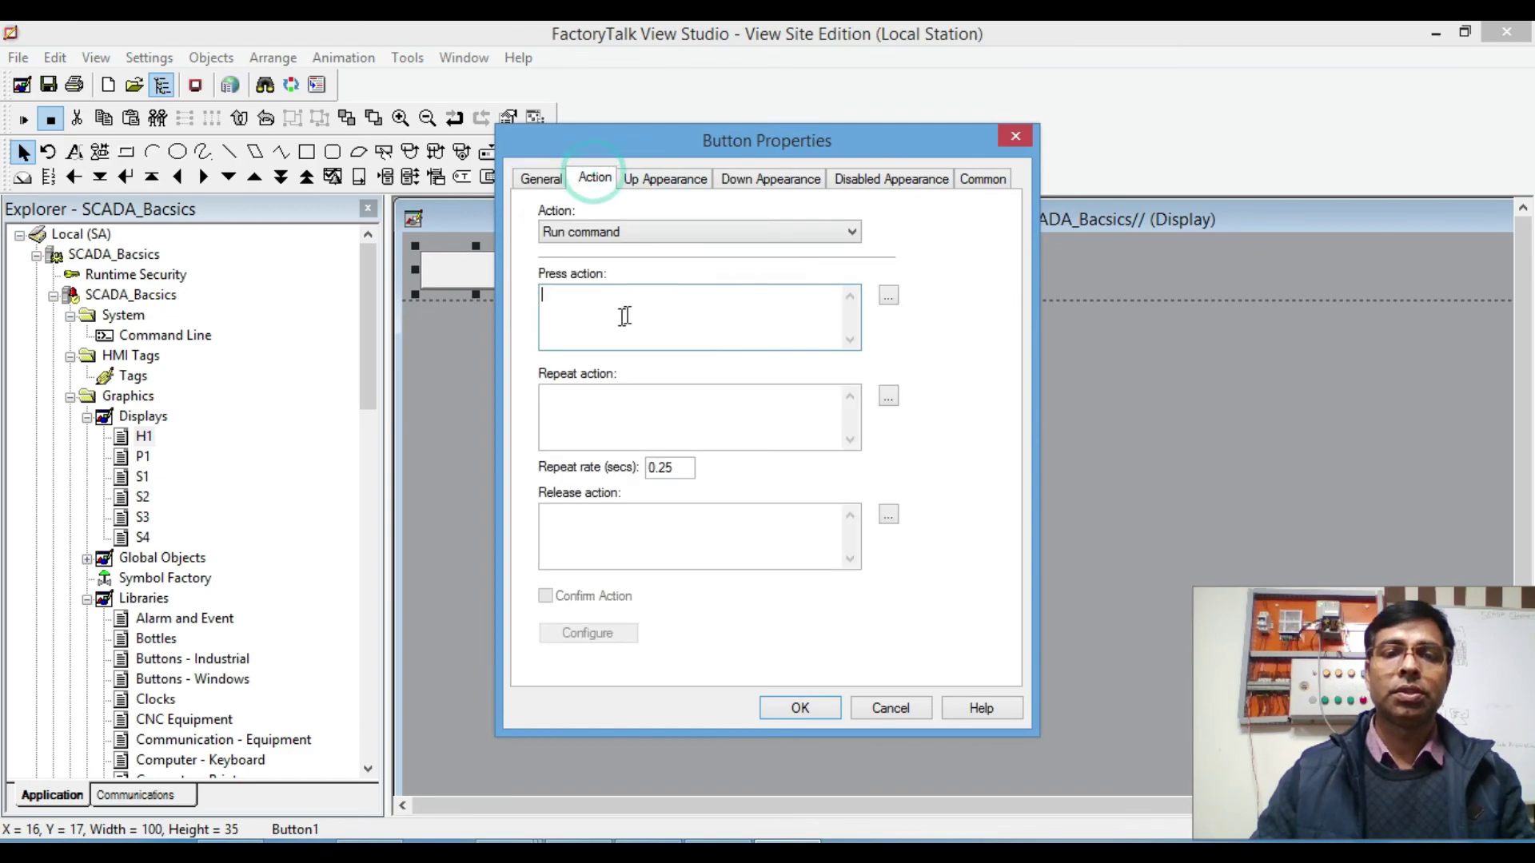
pyautogui.click(663, 179)
pyautogui.click(775, 278)
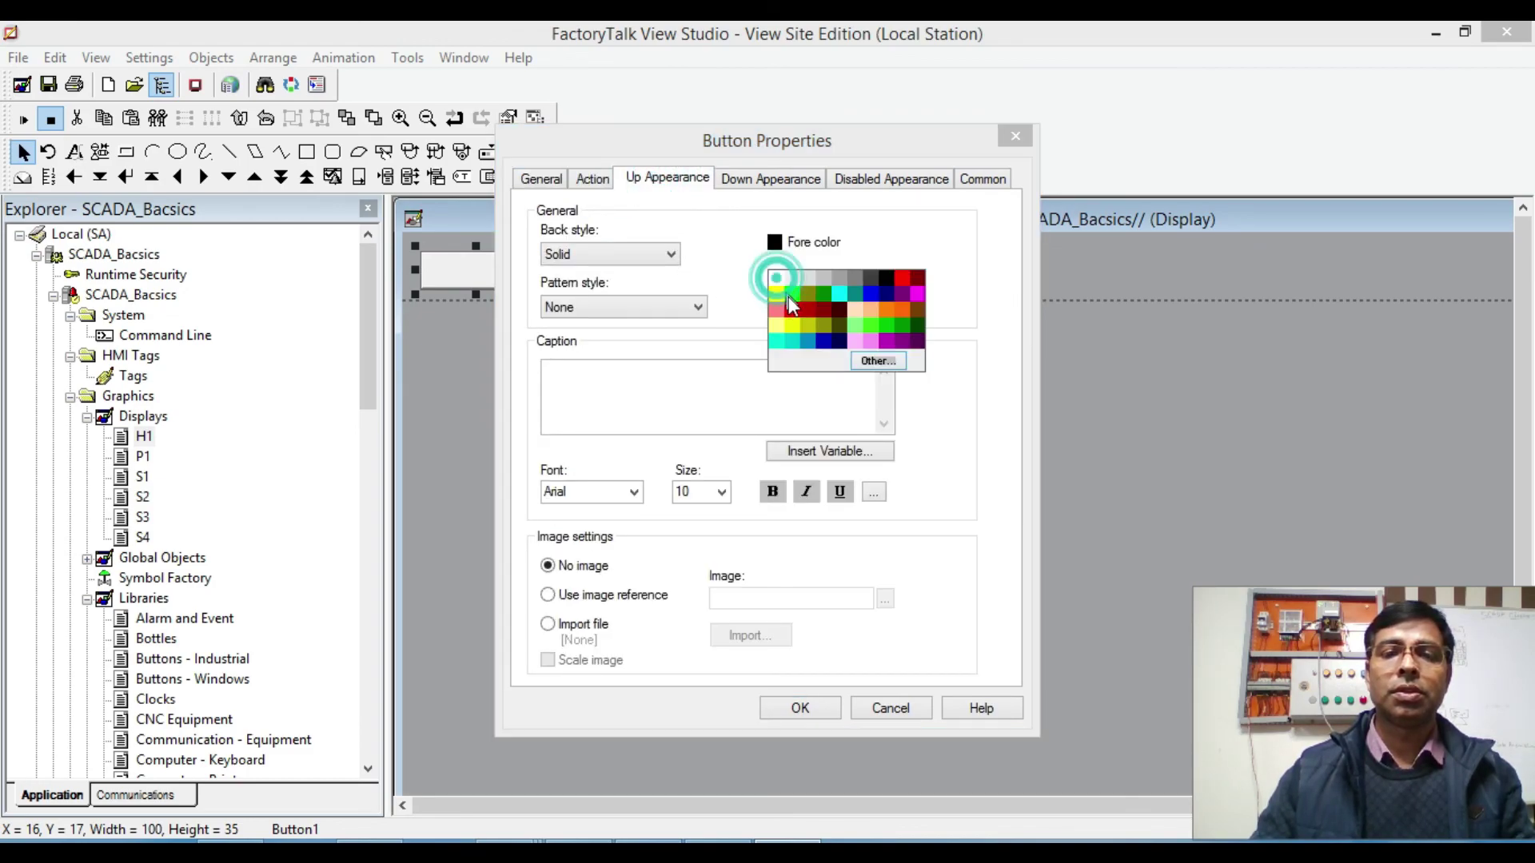
pyautogui.click(823, 342)
pyautogui.click(781, 248)
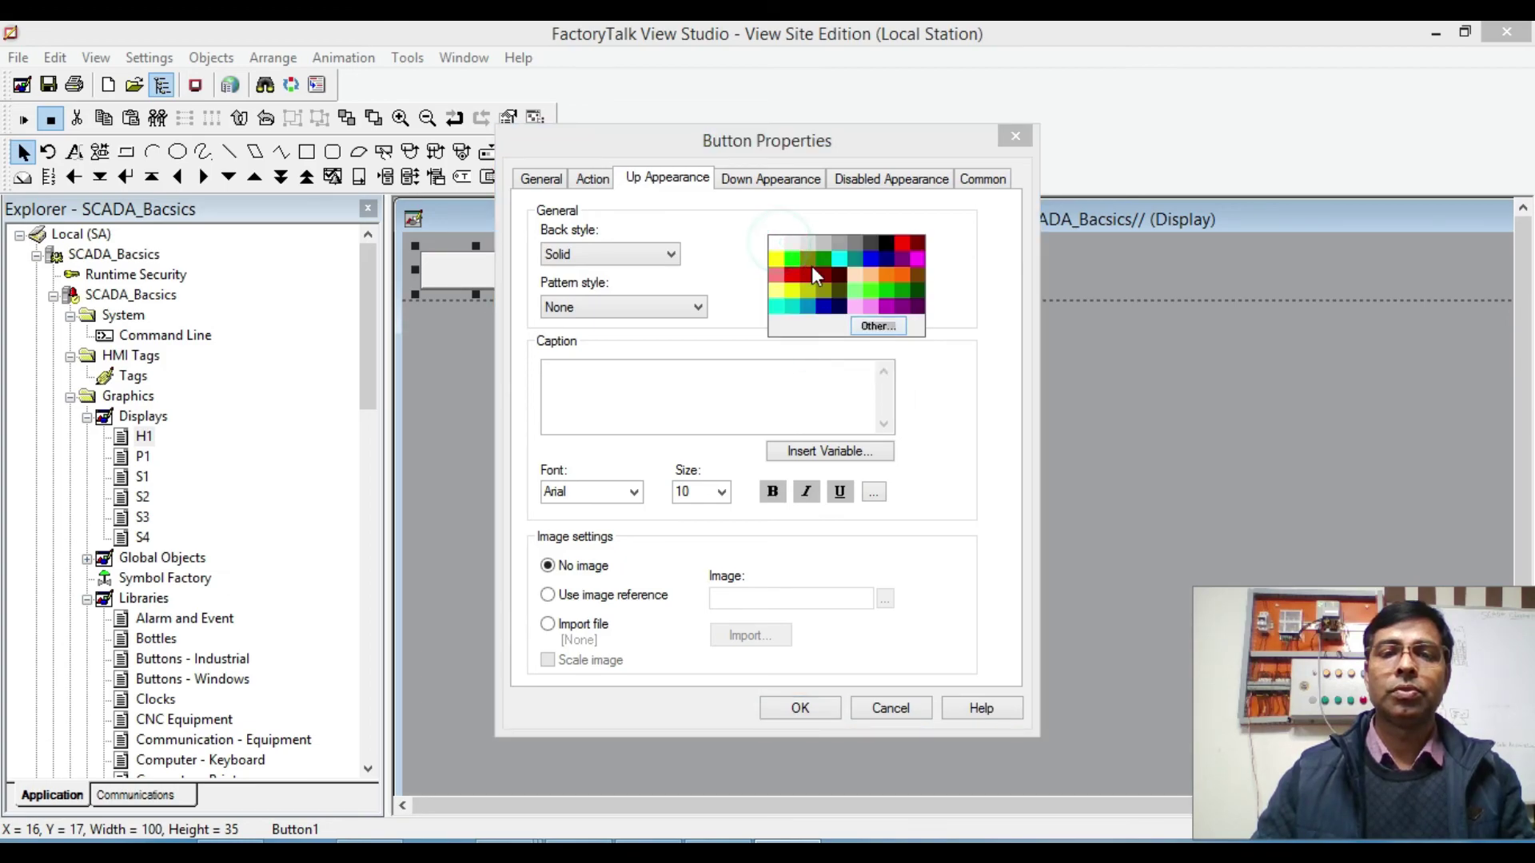
pyautogui.click(783, 243)
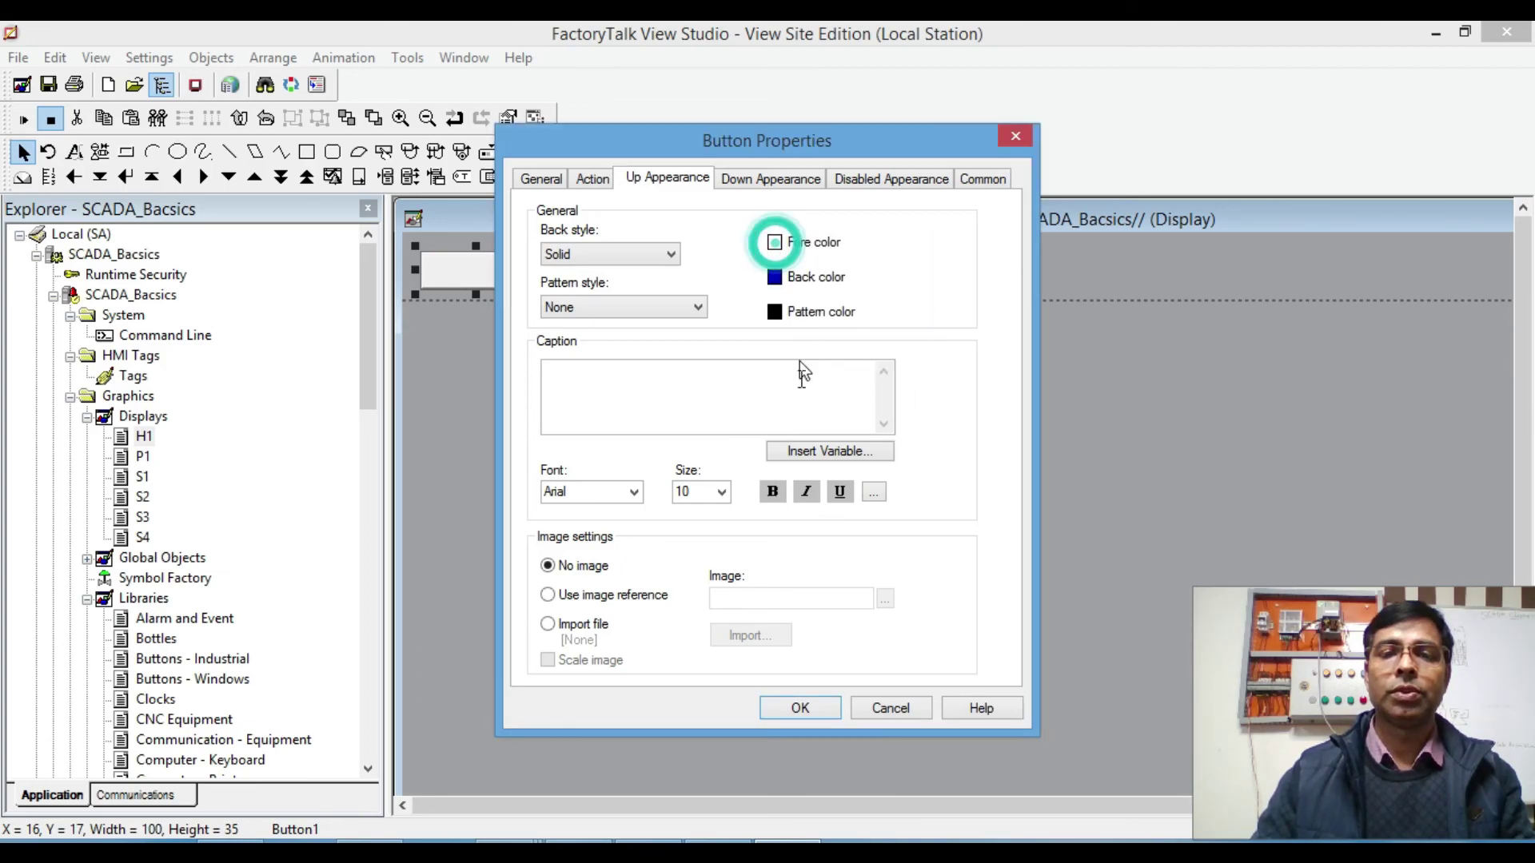
pyautogui.click(591, 179)
pyautogui.click(542, 179)
pyautogui.click(542, 383)
# Step: Assign the Display navigation command with file S1 as the H1 button's press action and apply the button properties
pyautogui.click(595, 178)
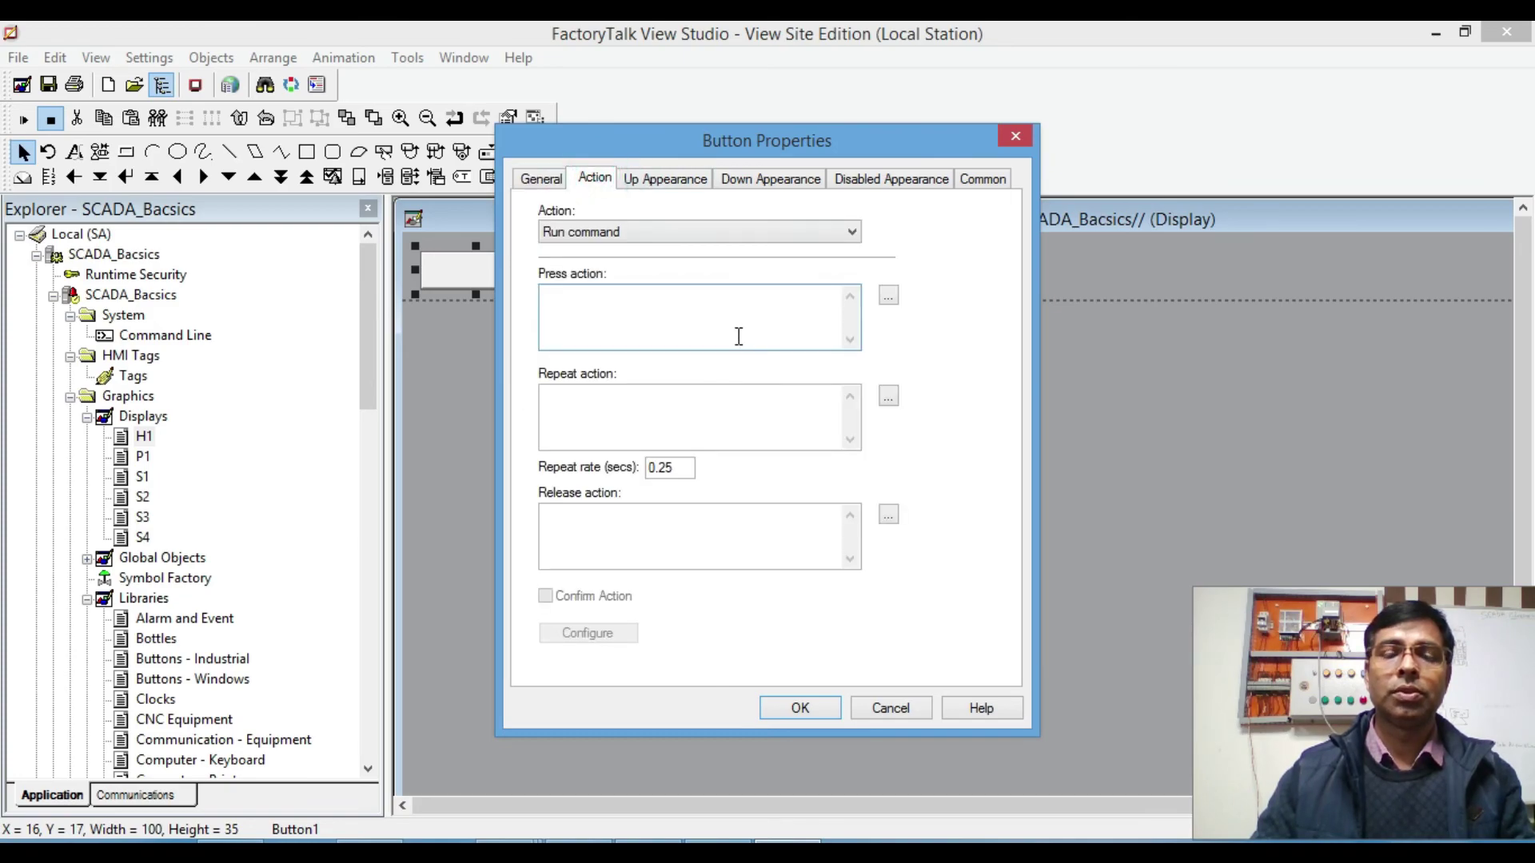
pyautogui.click(888, 296)
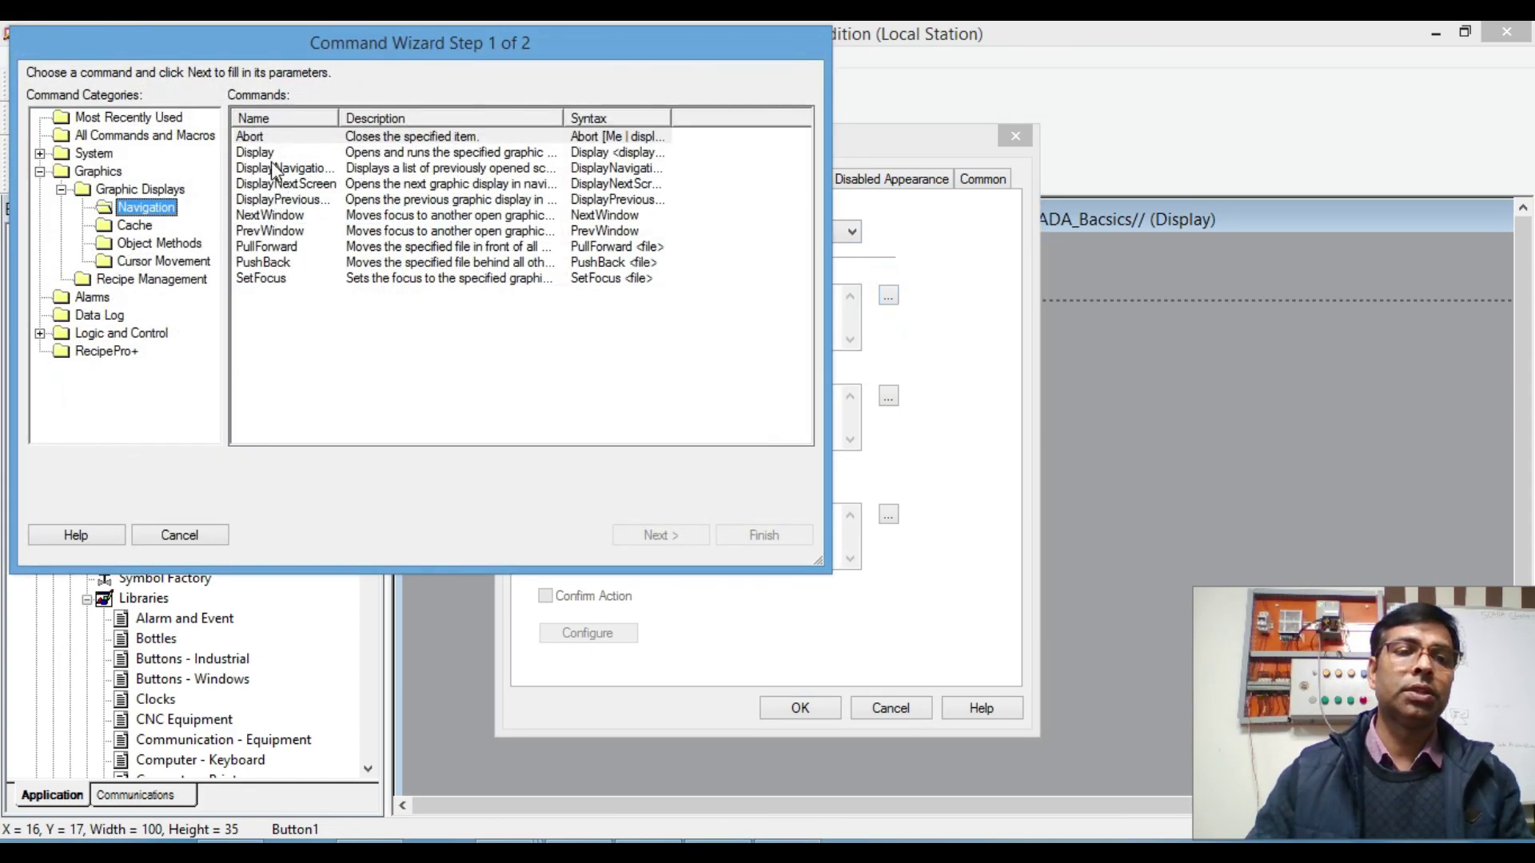
pyautogui.click(268, 153)
pyautogui.doubleClick(268, 154)
pyautogui.click(319, 114)
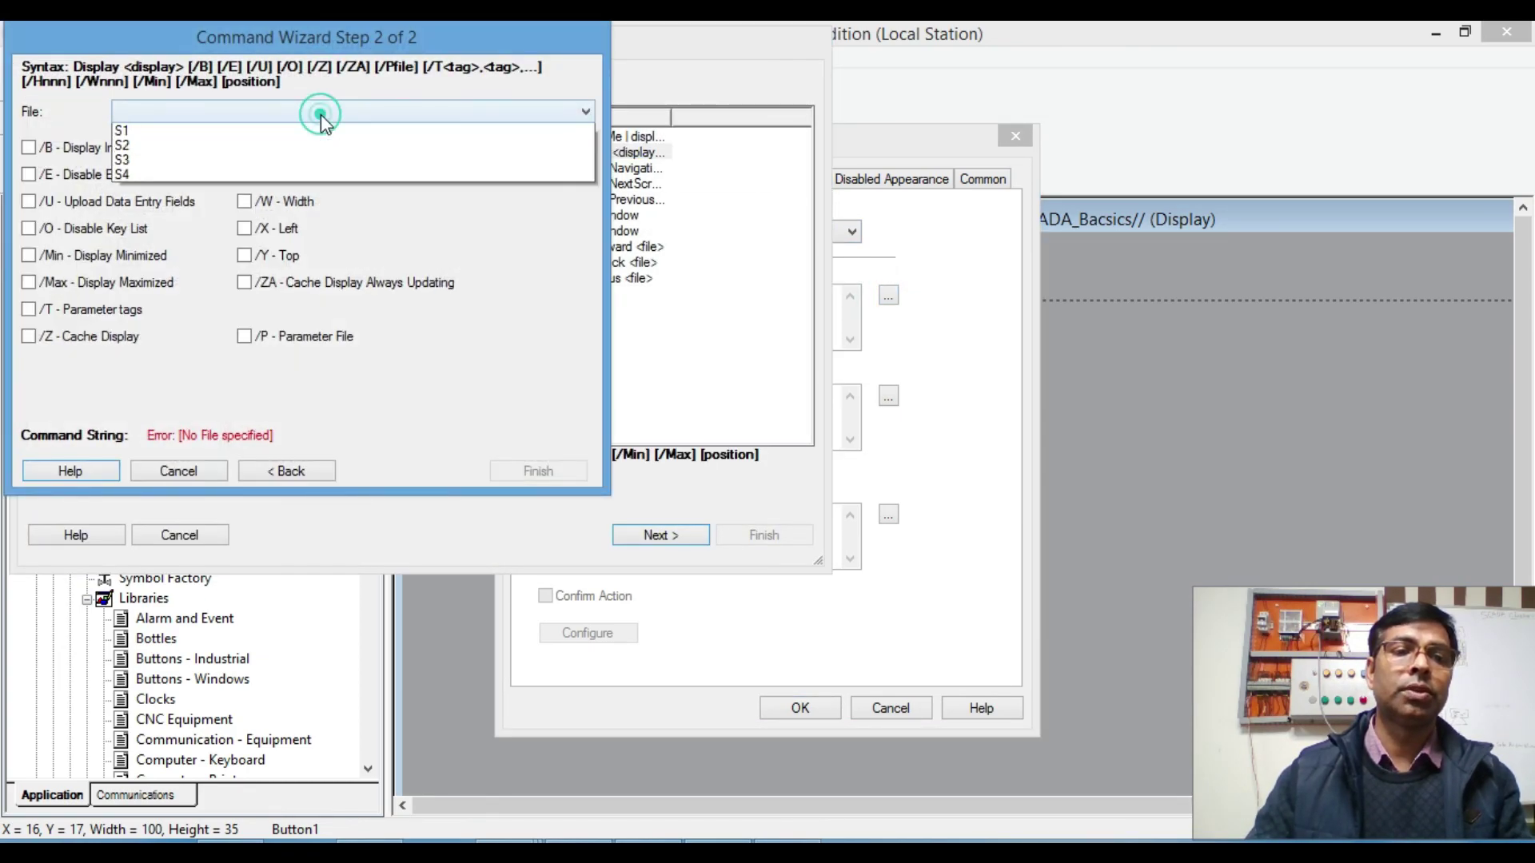
pyautogui.click(178, 161)
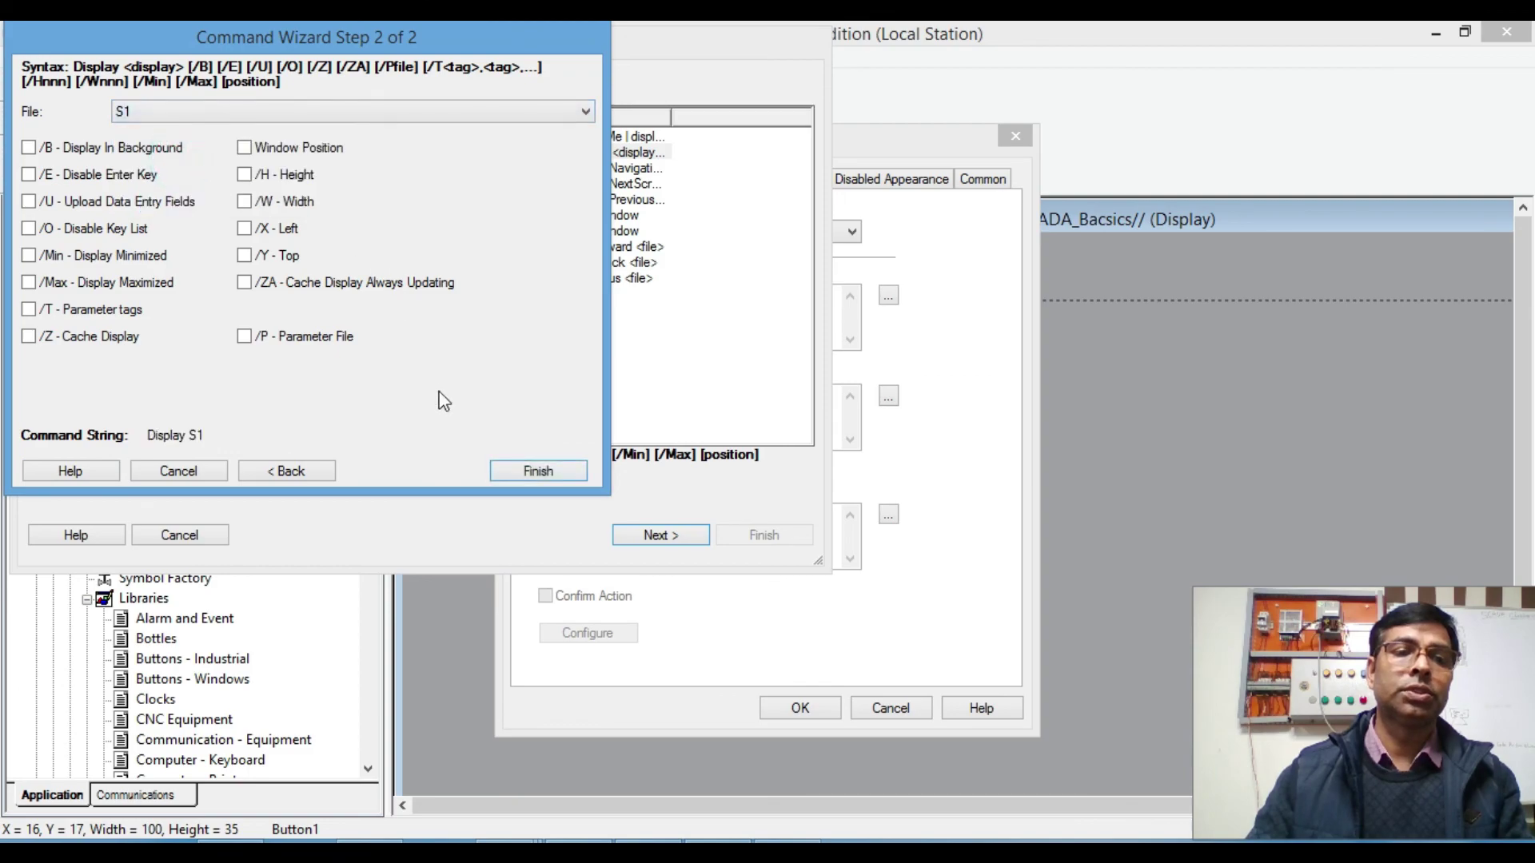
pyautogui.click(506, 472)
pyautogui.click(800, 707)
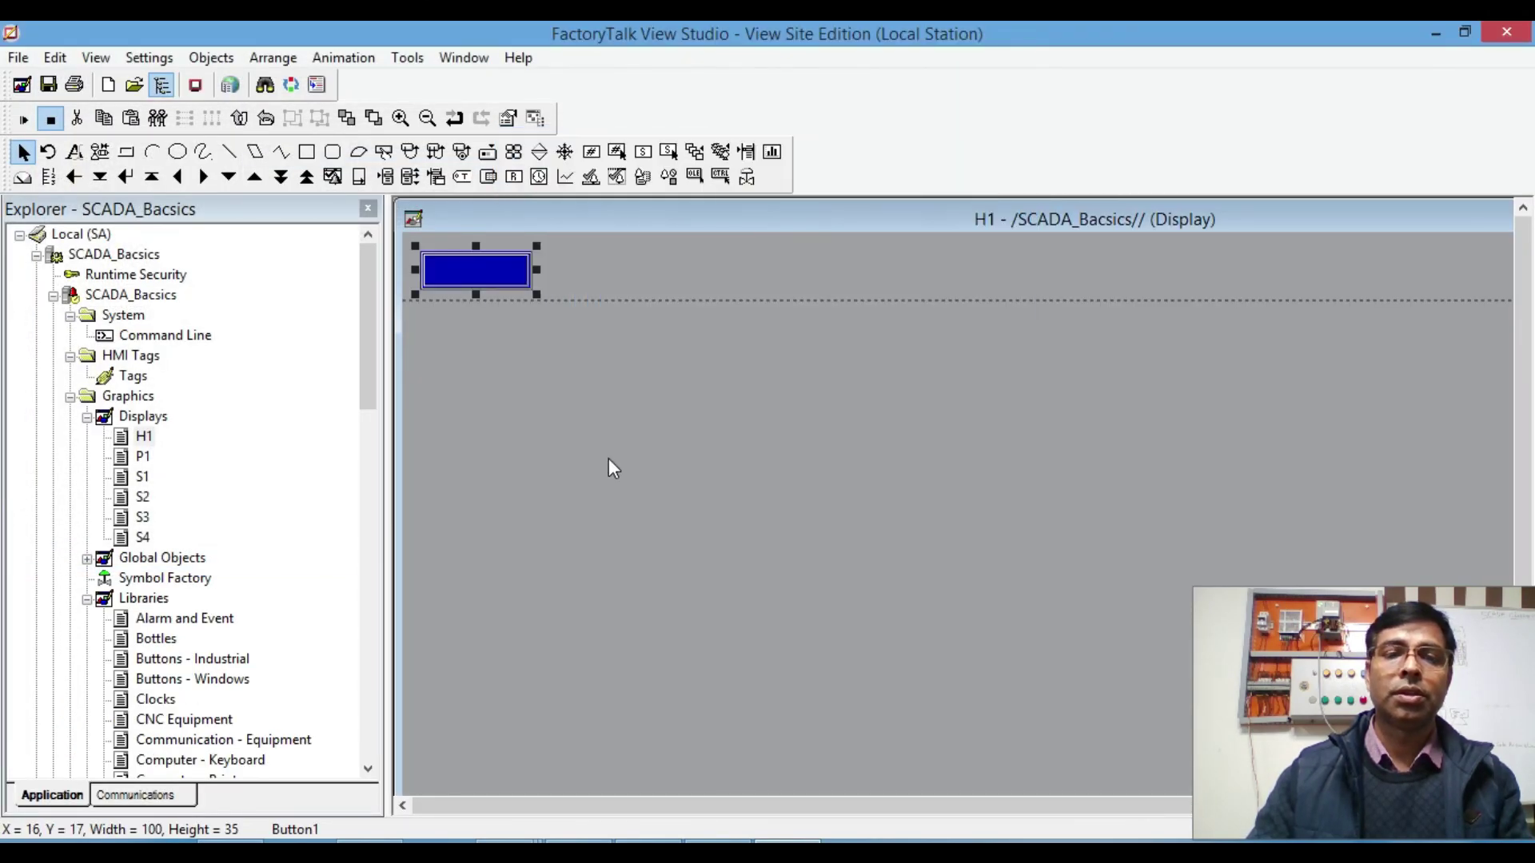
# Step: Caption the dark blue button at the start of the H1 strip SCREEN-1
pyautogui.doubleClick(480, 270)
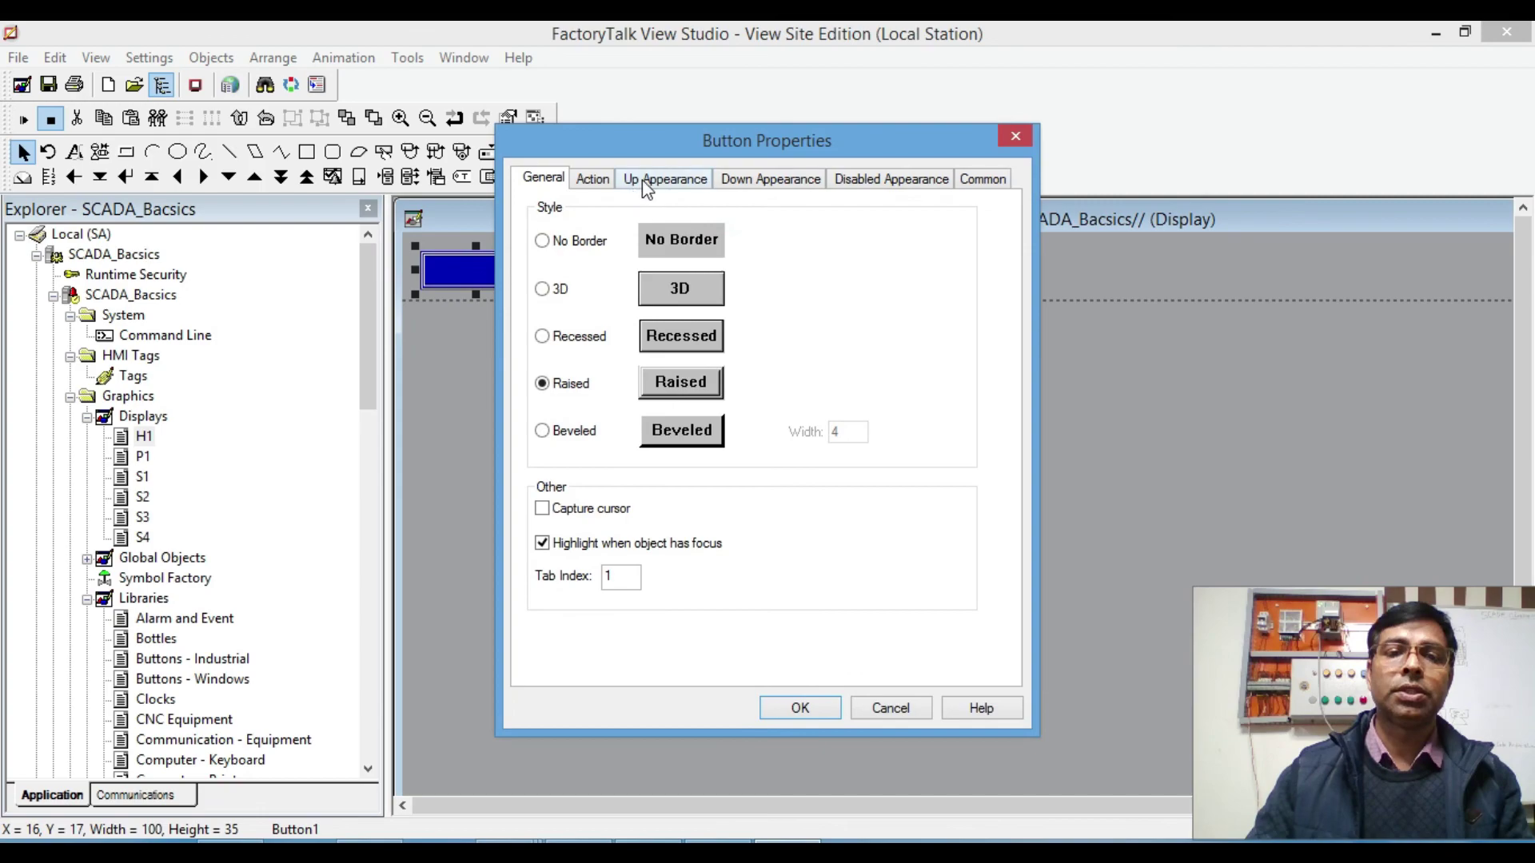
pyautogui.click(644, 178)
pyautogui.click(632, 366)
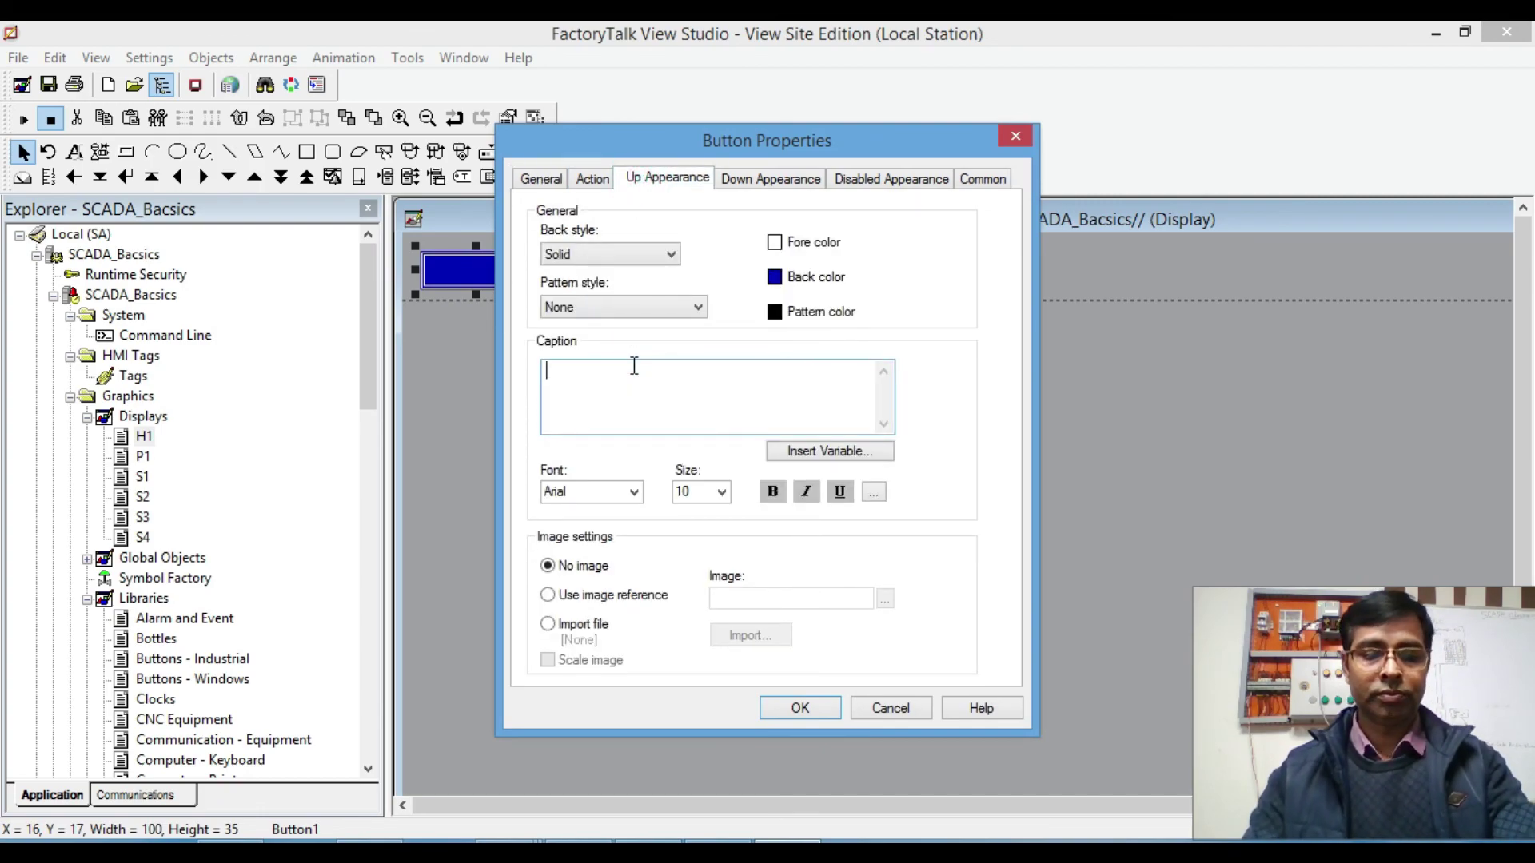
pyautogui.write('SCREEN-1')
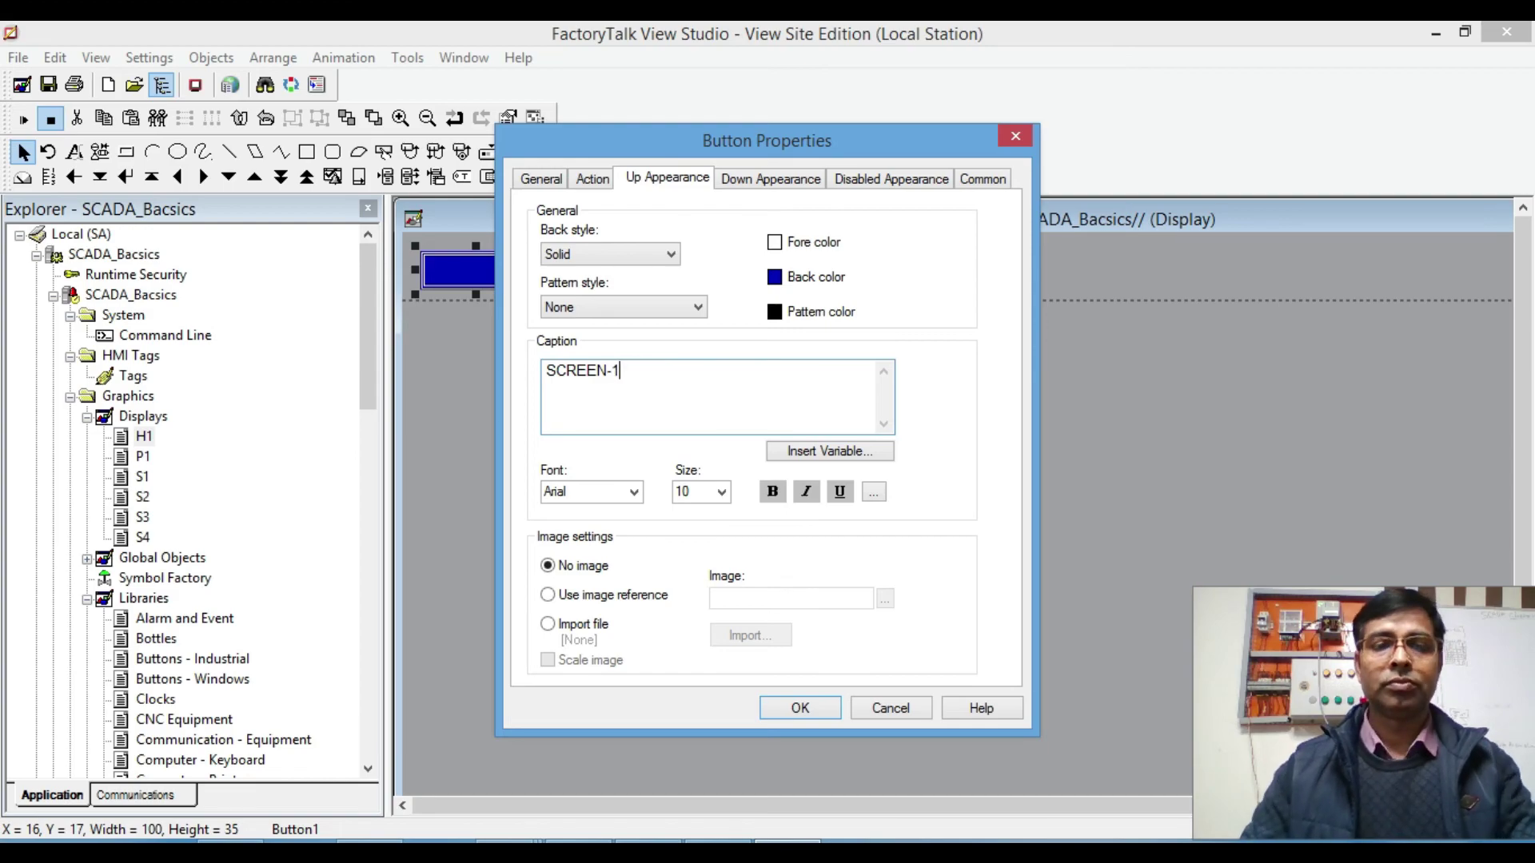
pyautogui.click(802, 708)
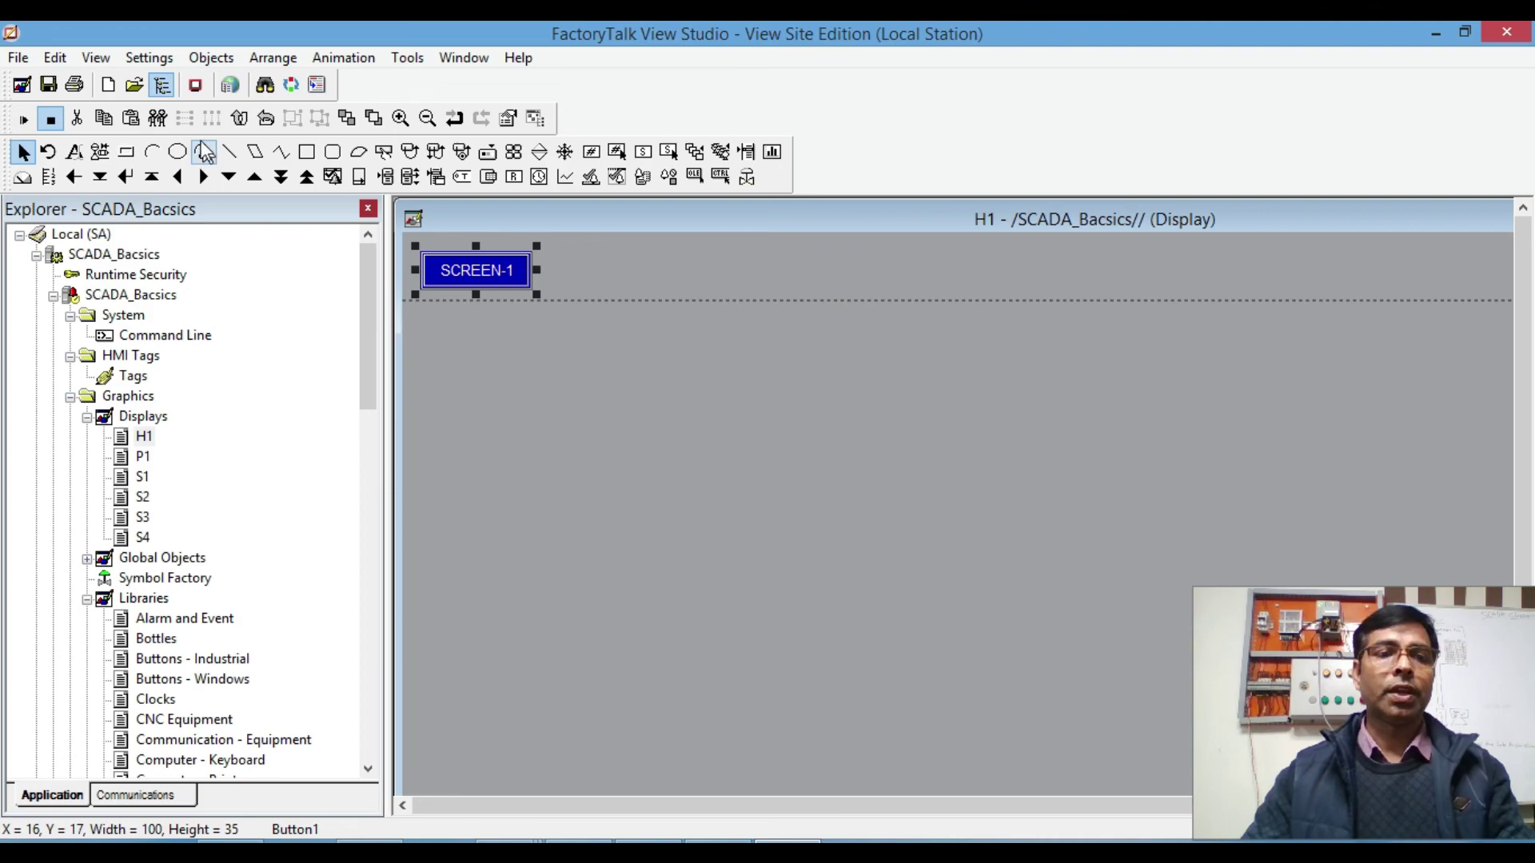
# Step: Duplicate the SCREEN-1 button, place the copy beside it on the right, and set the copy's press action to Display S2
pyautogui.click(158, 117)
pyautogui.moveTo(461, 286); pyautogui.dragTo(572, 265)
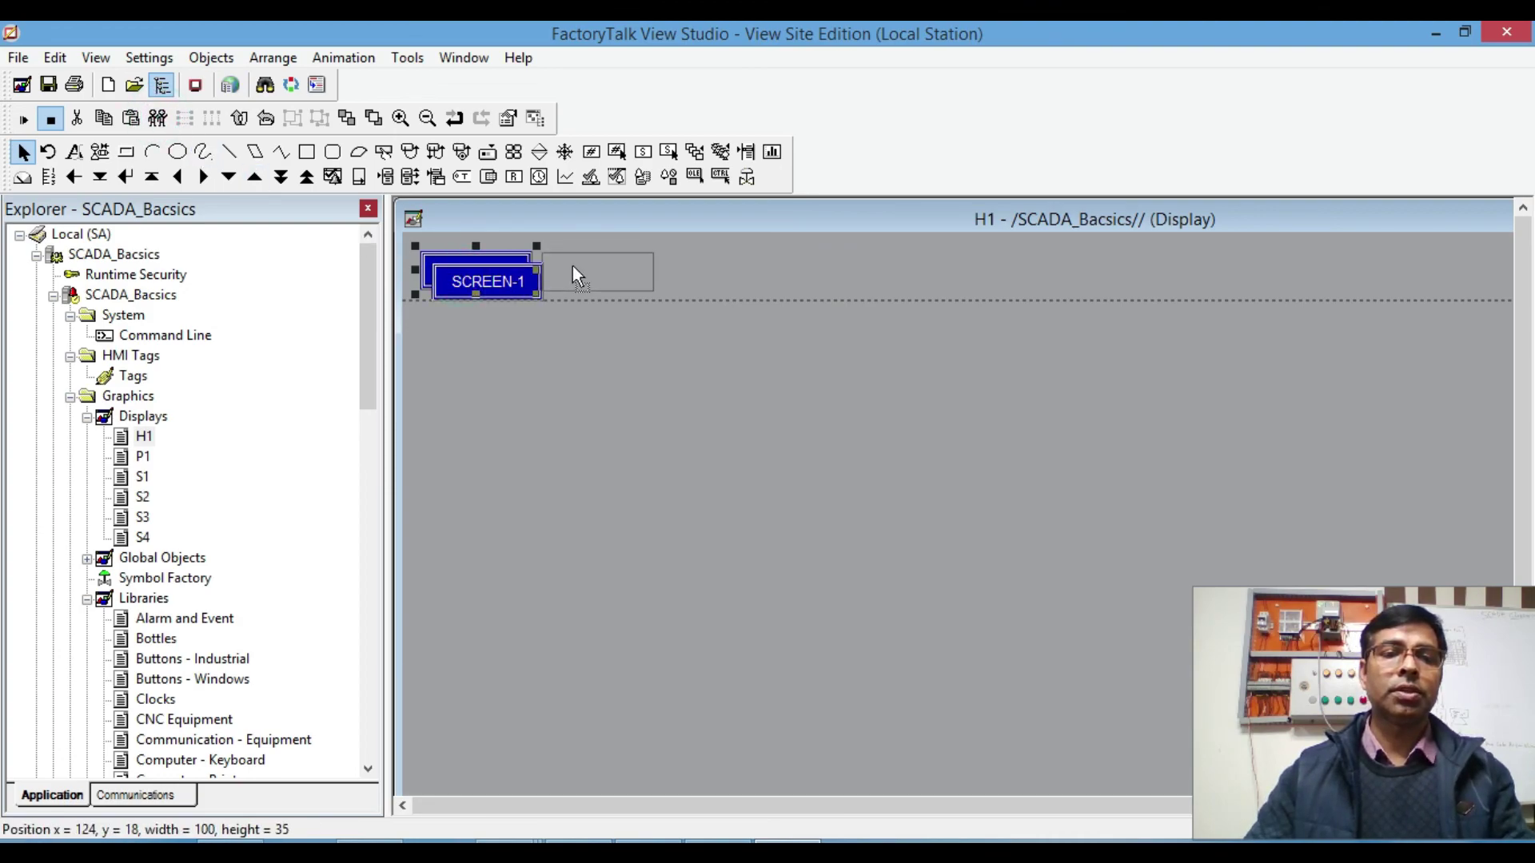
pyautogui.doubleClick(614, 270)
pyautogui.click(592, 178)
pyautogui.click(607, 304)
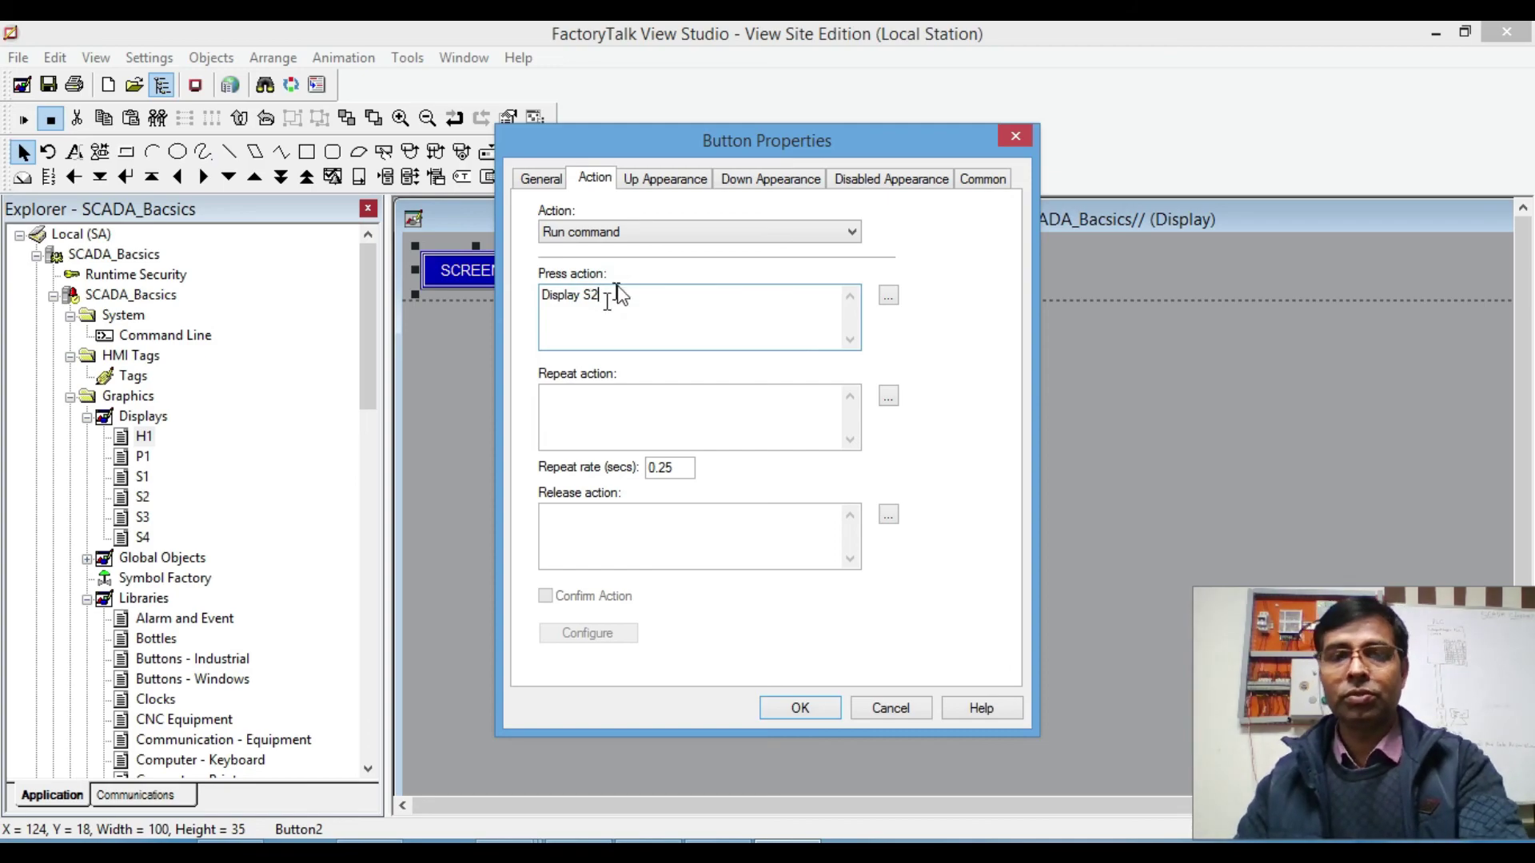
pyautogui.write('2')
# Step: Change the second button's caption to SCREEN-2 and apply its properties
pyautogui.click(651, 180)
pyautogui.click(620, 367)
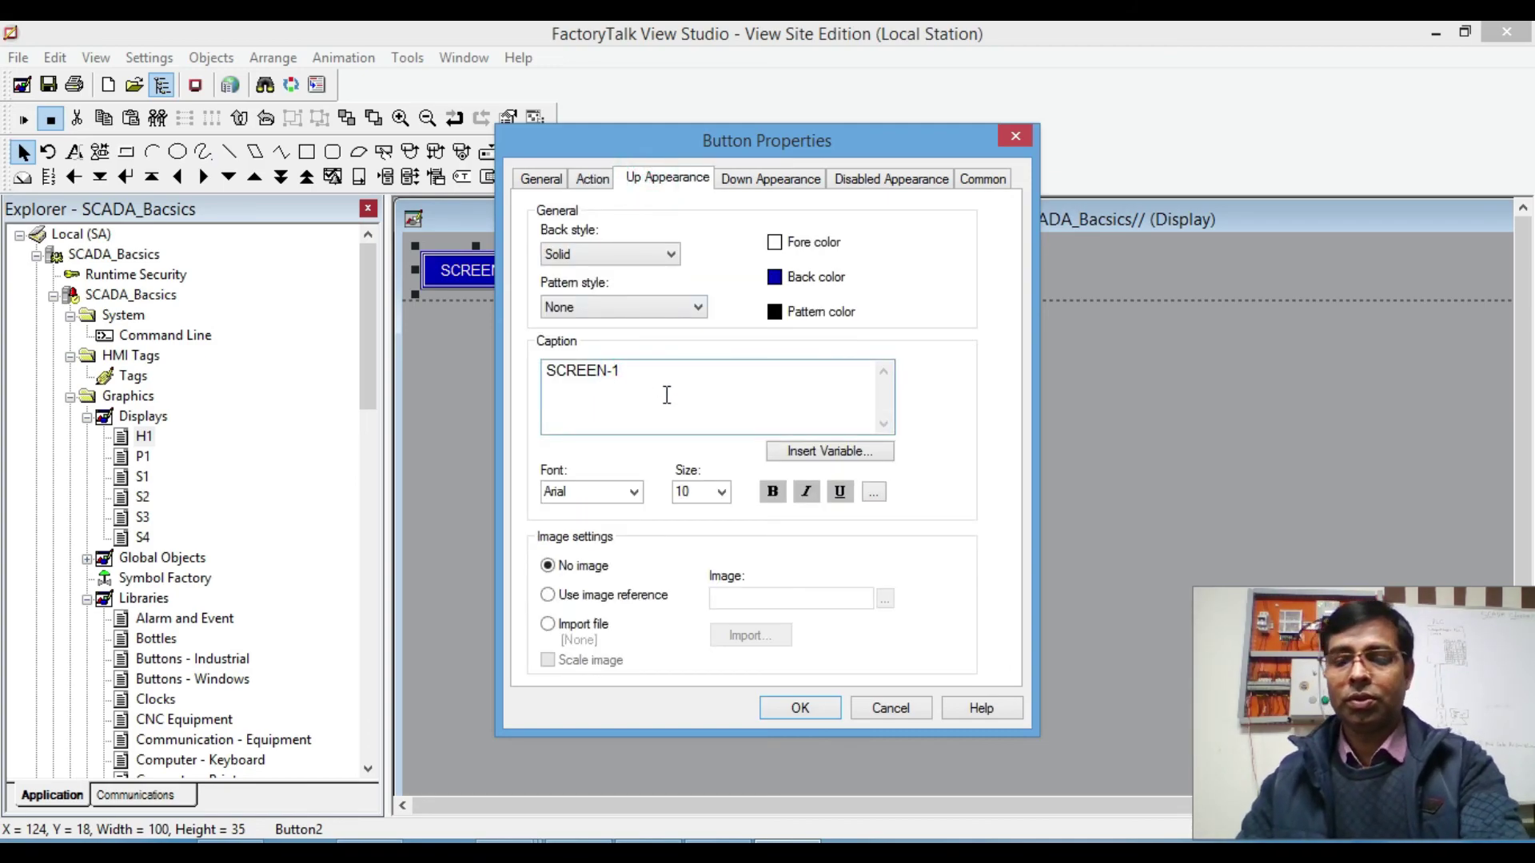
pyautogui.write('2')
pyautogui.click(800, 708)
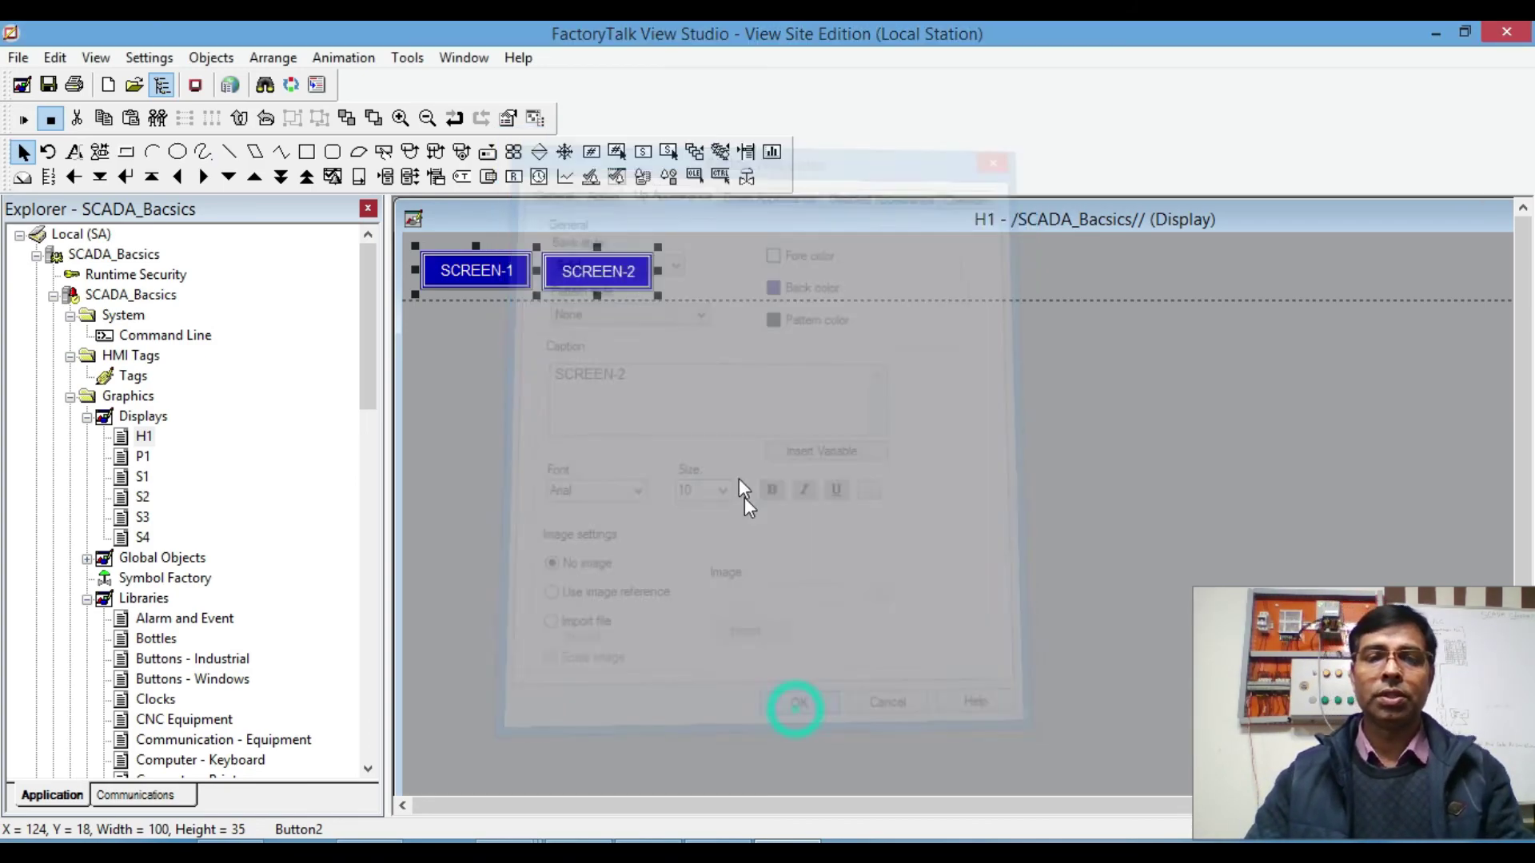
# Step: Duplicate the SCREEN-2 button to continue the row and change the copy's caption to SCREEN-3
pyautogui.click(159, 118)
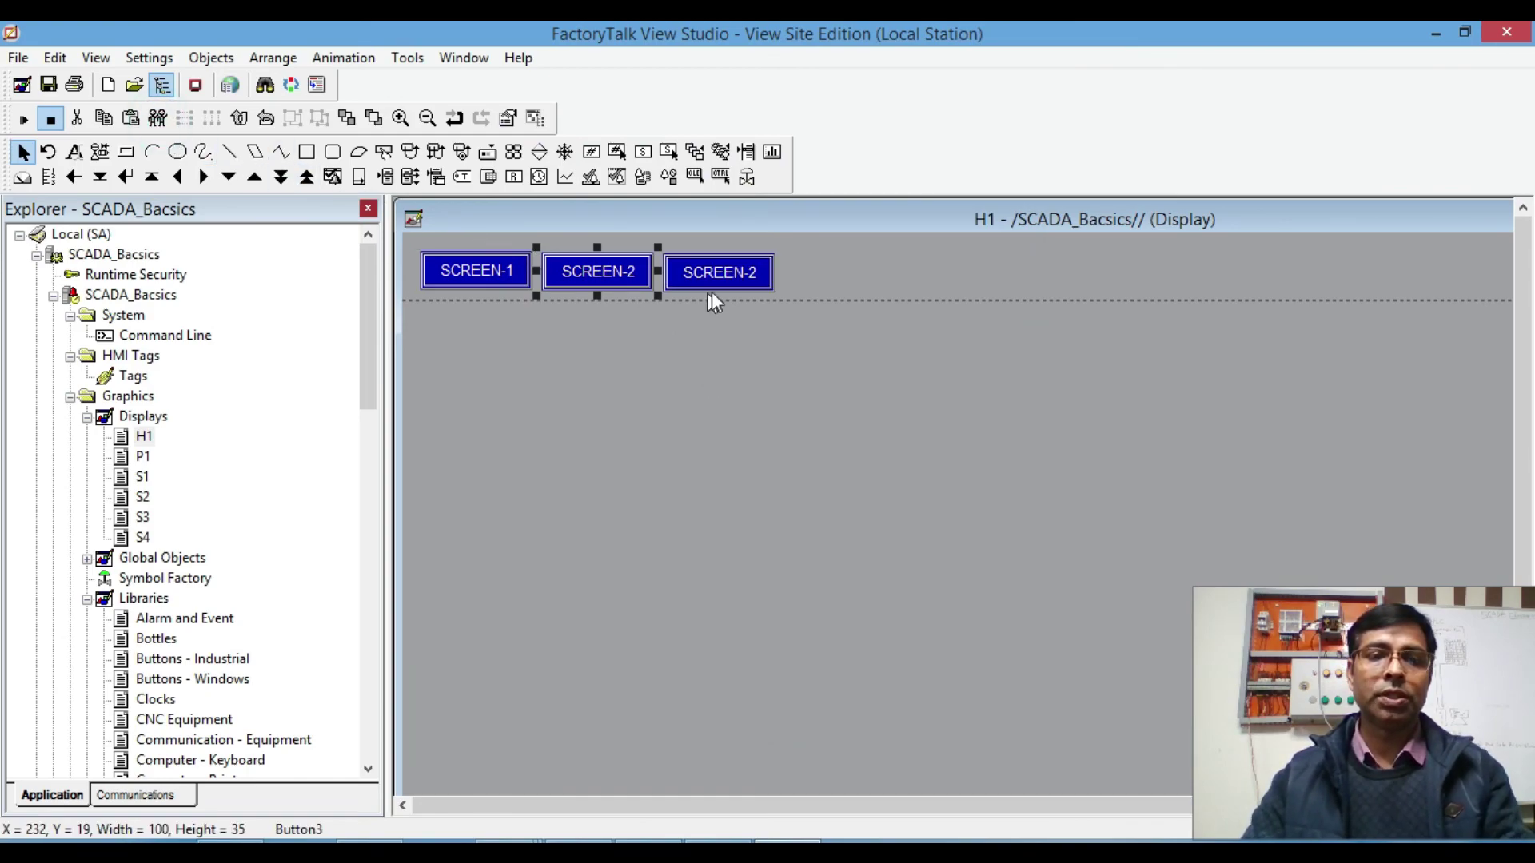
pyautogui.doubleClick(722, 276)
pyautogui.click(666, 178)
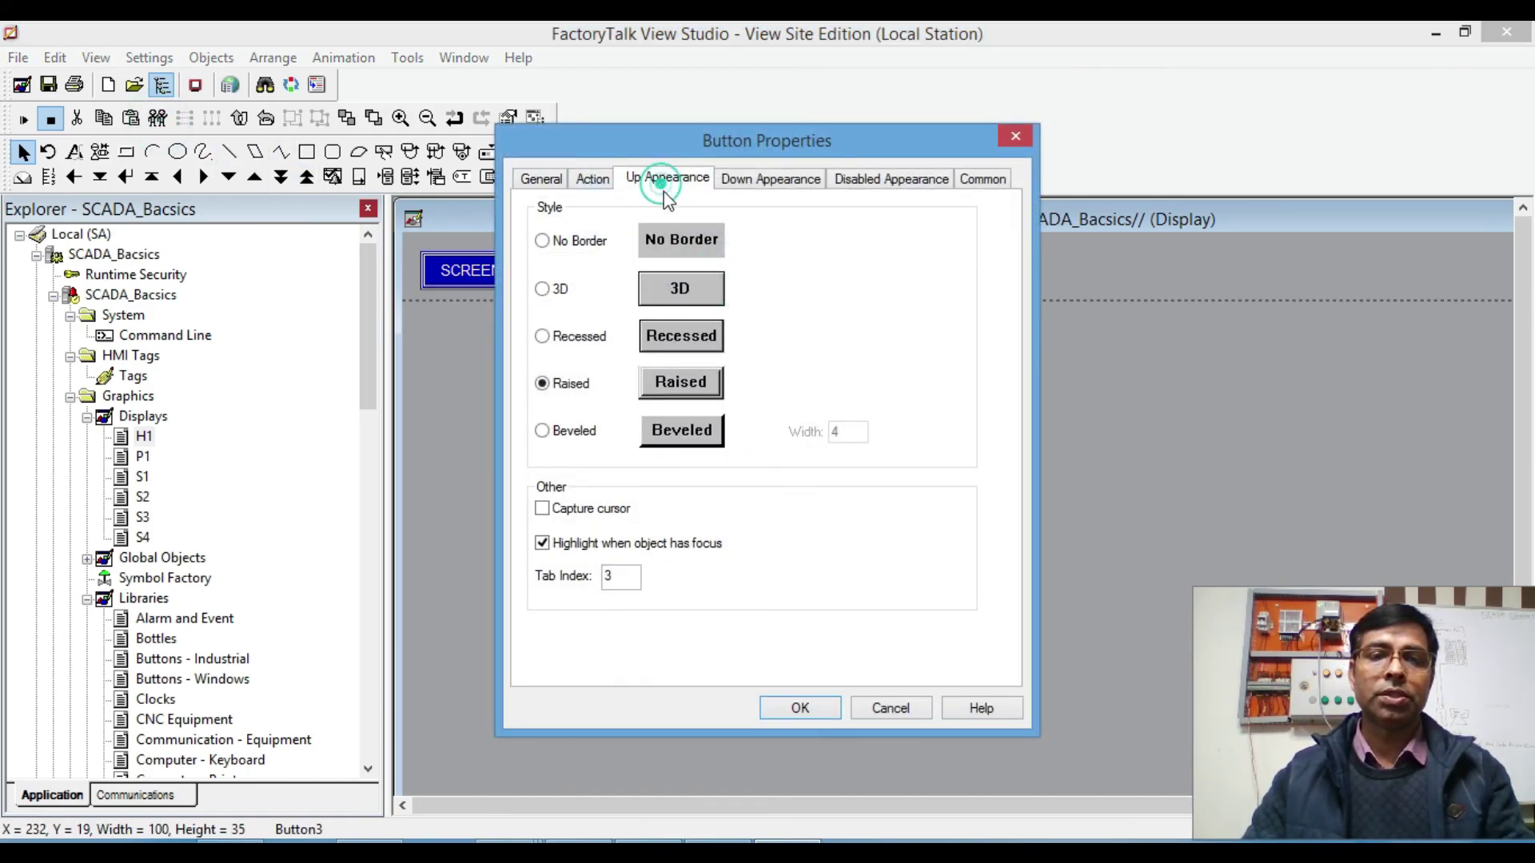
pyautogui.click(691, 369)
pyautogui.press('BackSpace')
pyautogui.write('3')
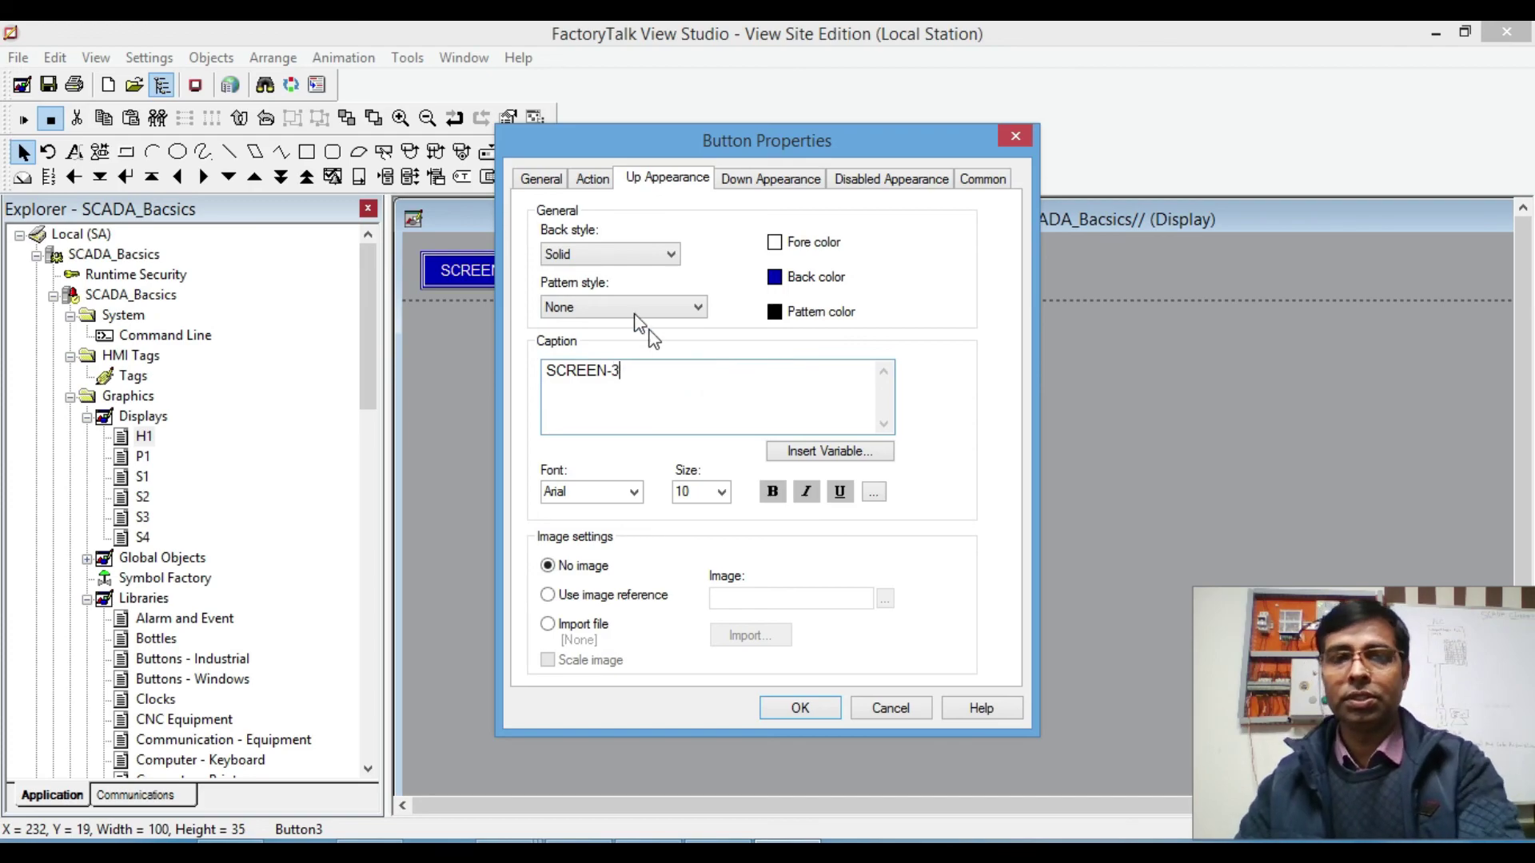
# Step: Set the SCREEN-3 button's press action to Display S3 and apply the properties
pyautogui.click(592, 179)
pyautogui.click(622, 312)
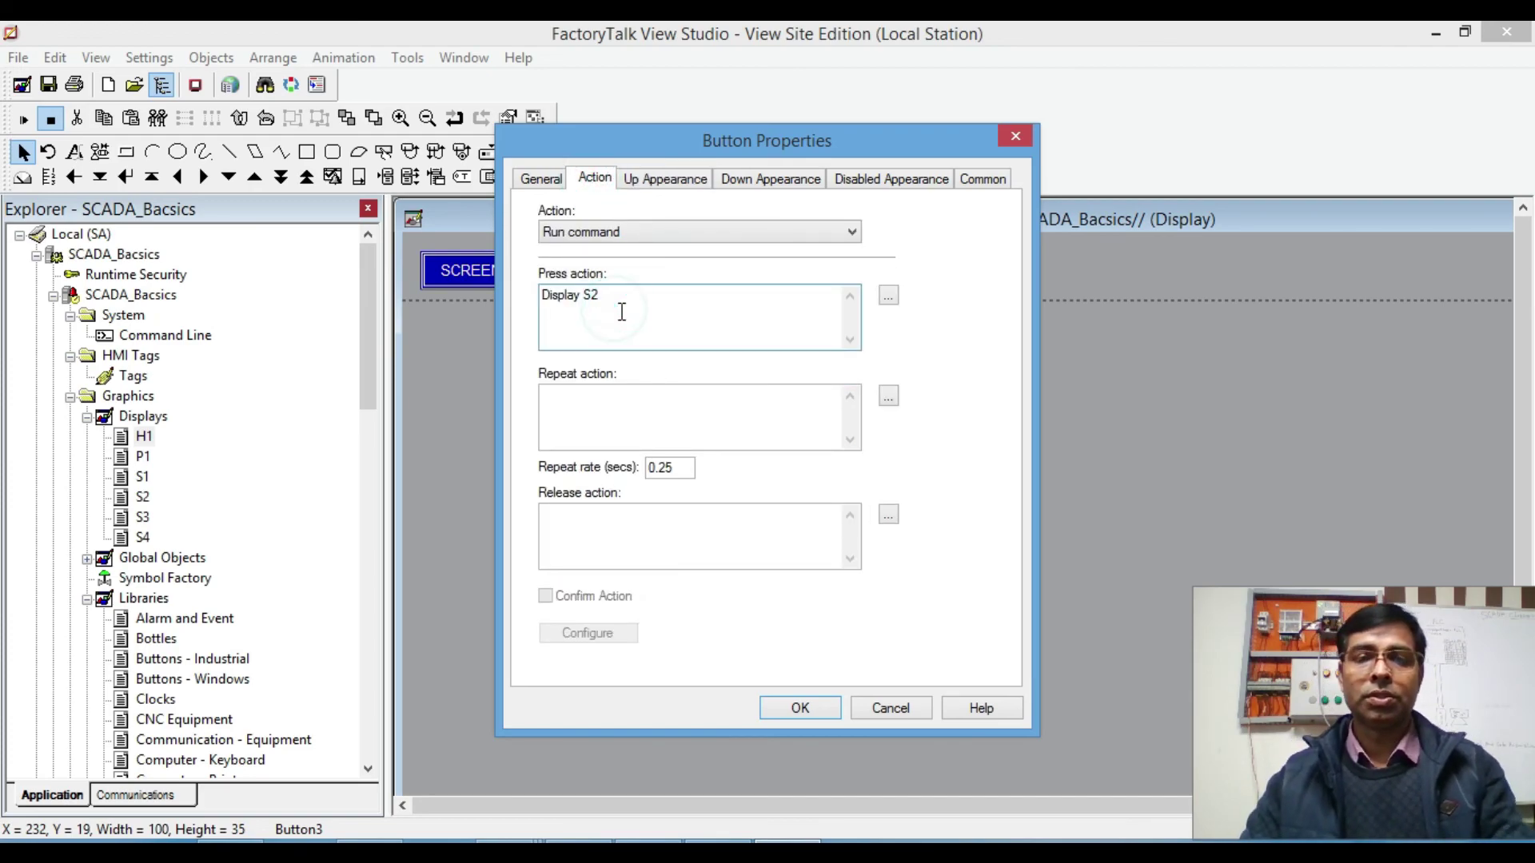
pyautogui.write('3')
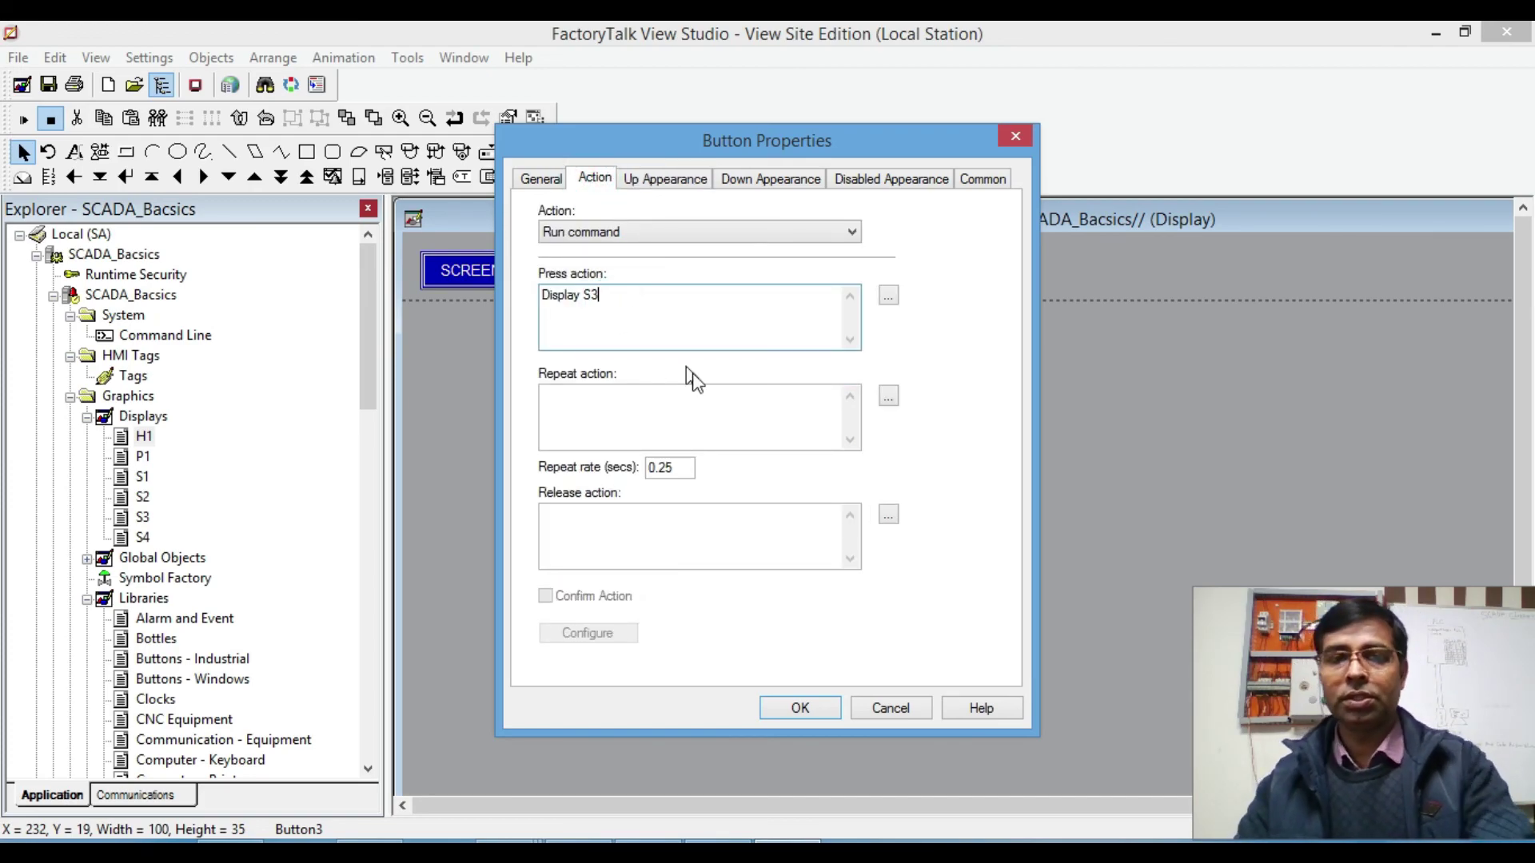
pyautogui.click(817, 707)
# Step: Duplicate the SCREEN-3 button as the fourth in the row and set the copy's press action to Display S4
pyautogui.click(158, 118)
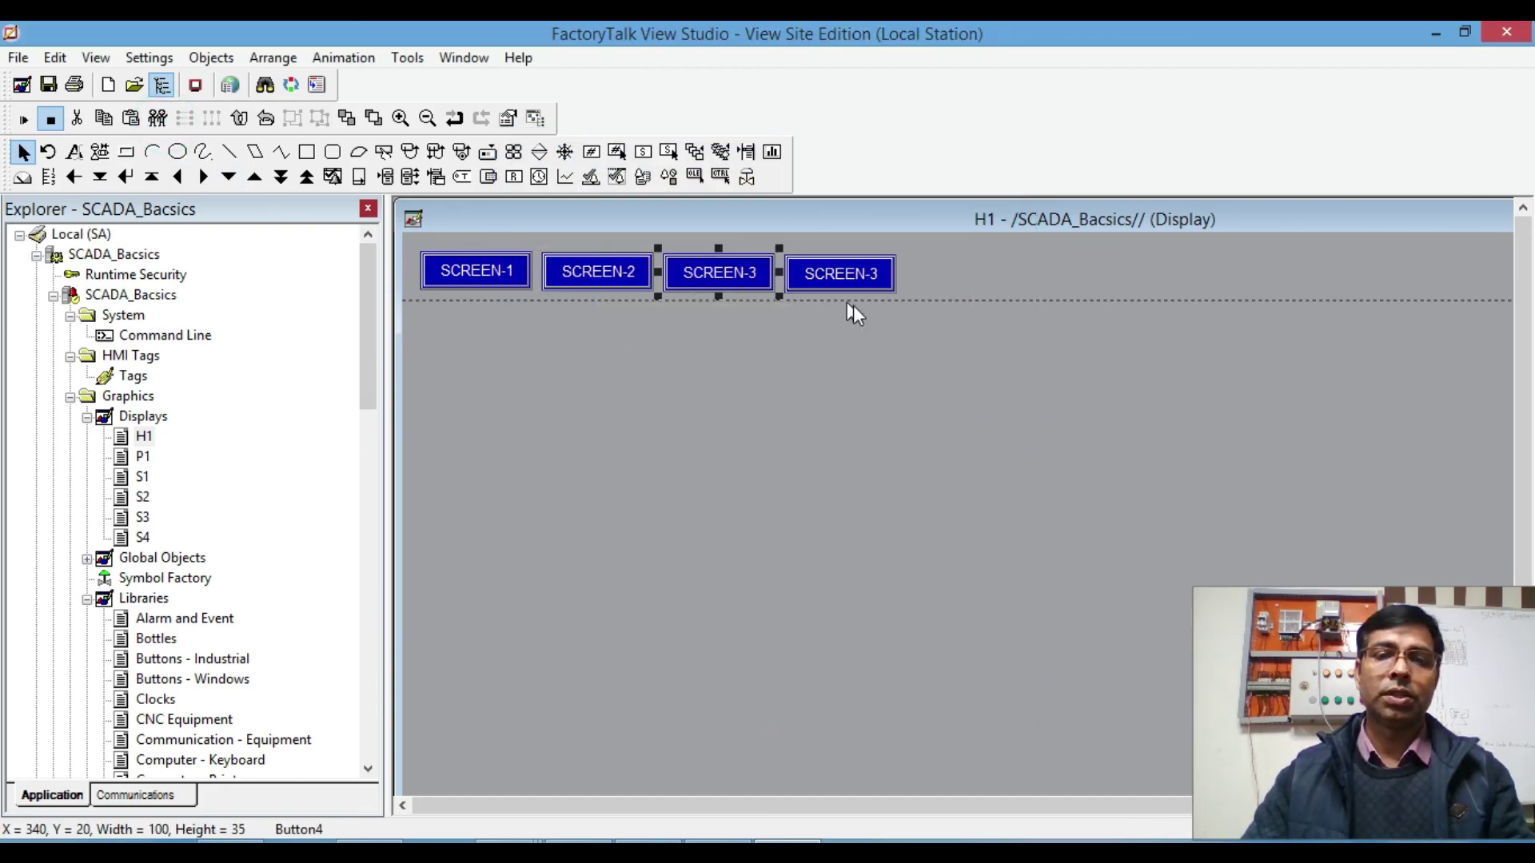
pyautogui.doubleClick(865, 274)
pyautogui.click(593, 179)
pyautogui.click(631, 308)
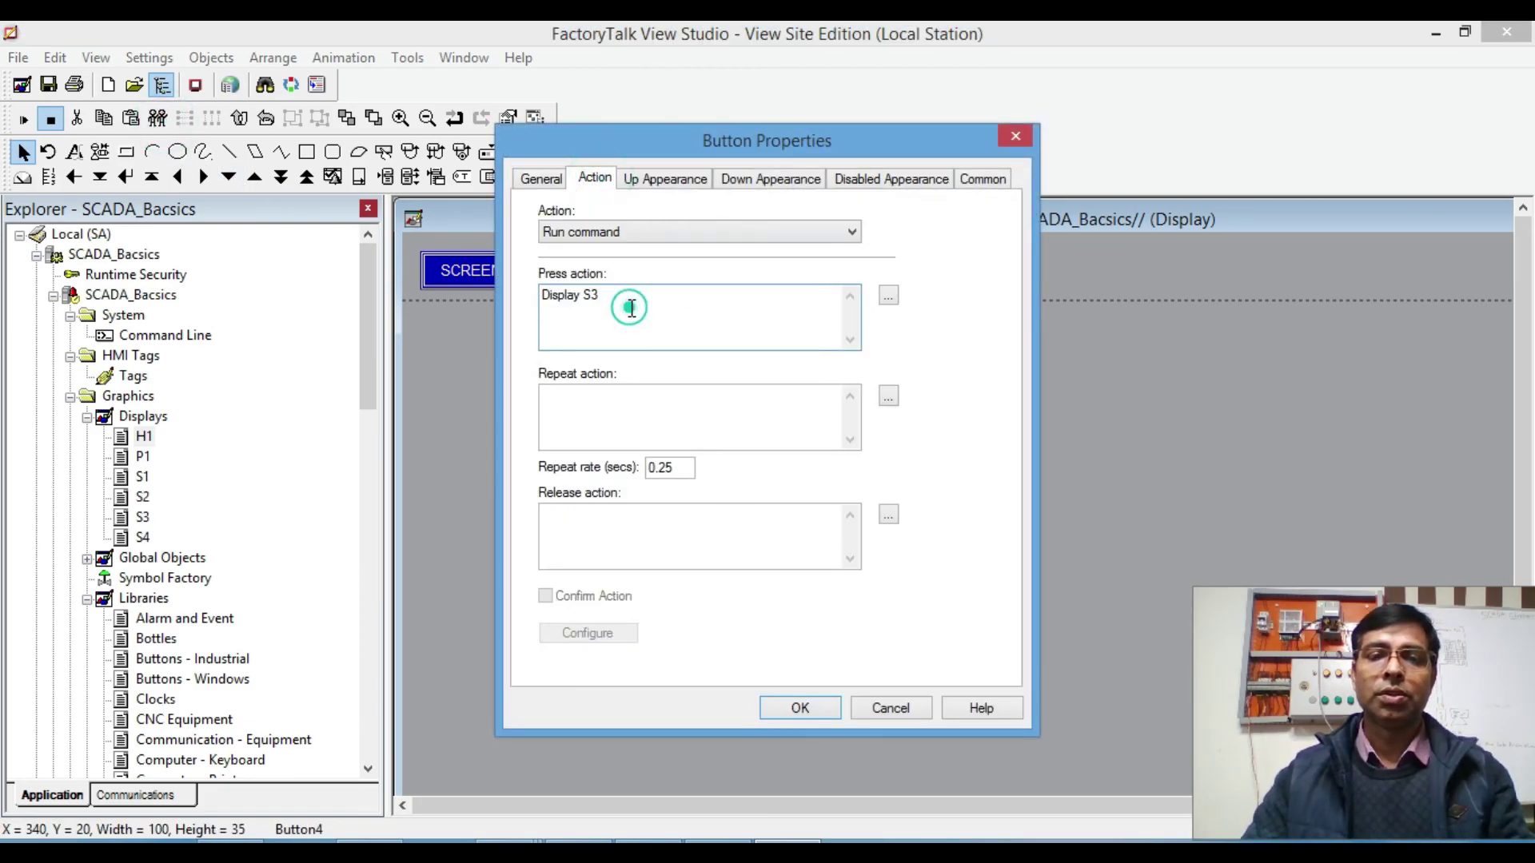
pyautogui.write('4')
# Step: Change the fourth button's caption to SCREEN-4 and apply its properties
pyautogui.click(666, 178)
pyautogui.click(644, 374)
pyautogui.press('BackSpace')
pyautogui.write('4')
pyautogui.click(793, 708)
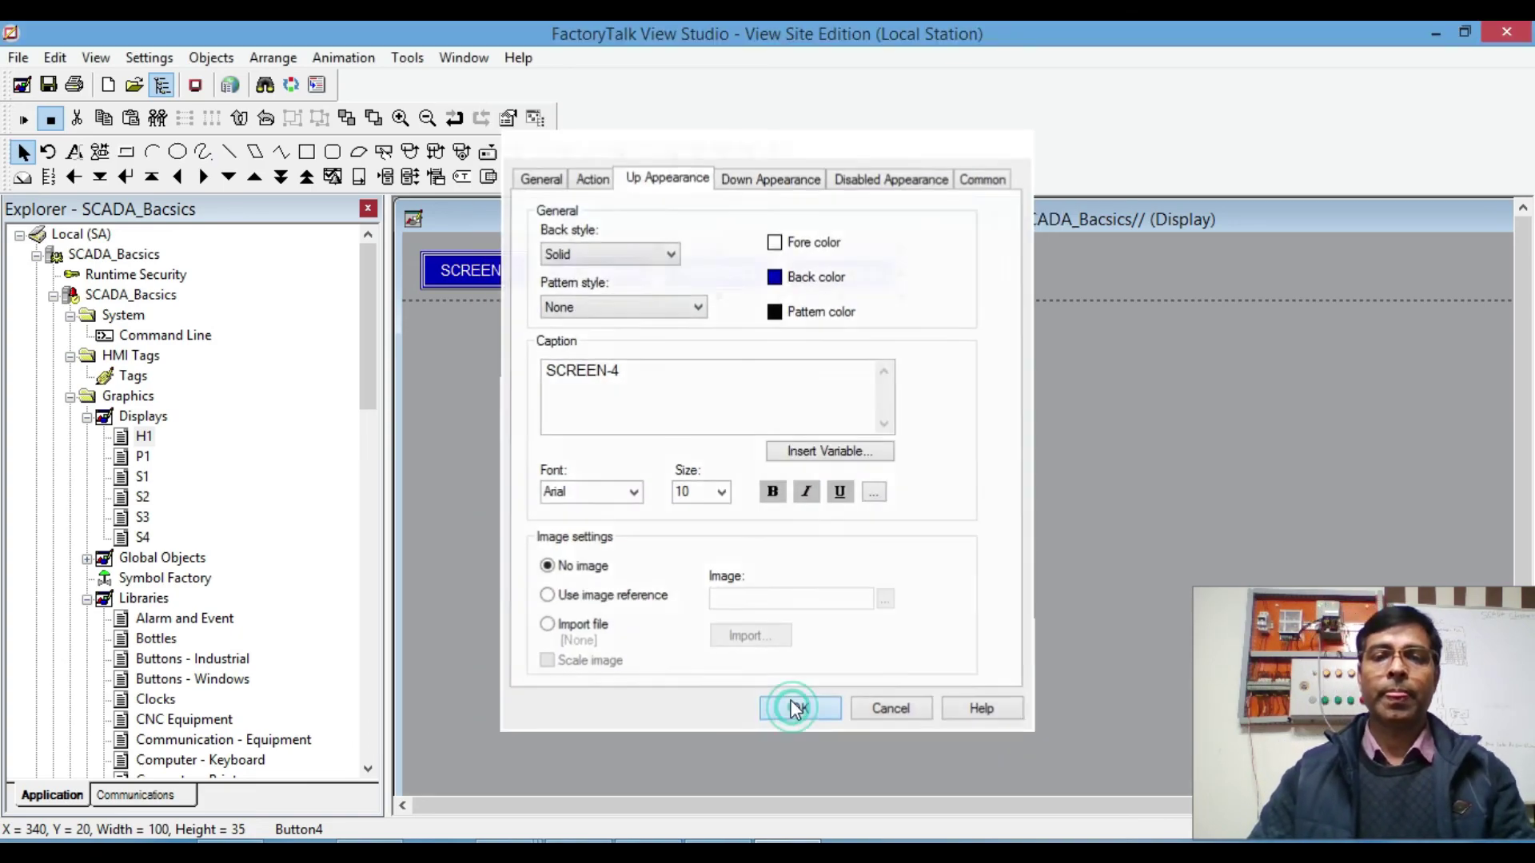
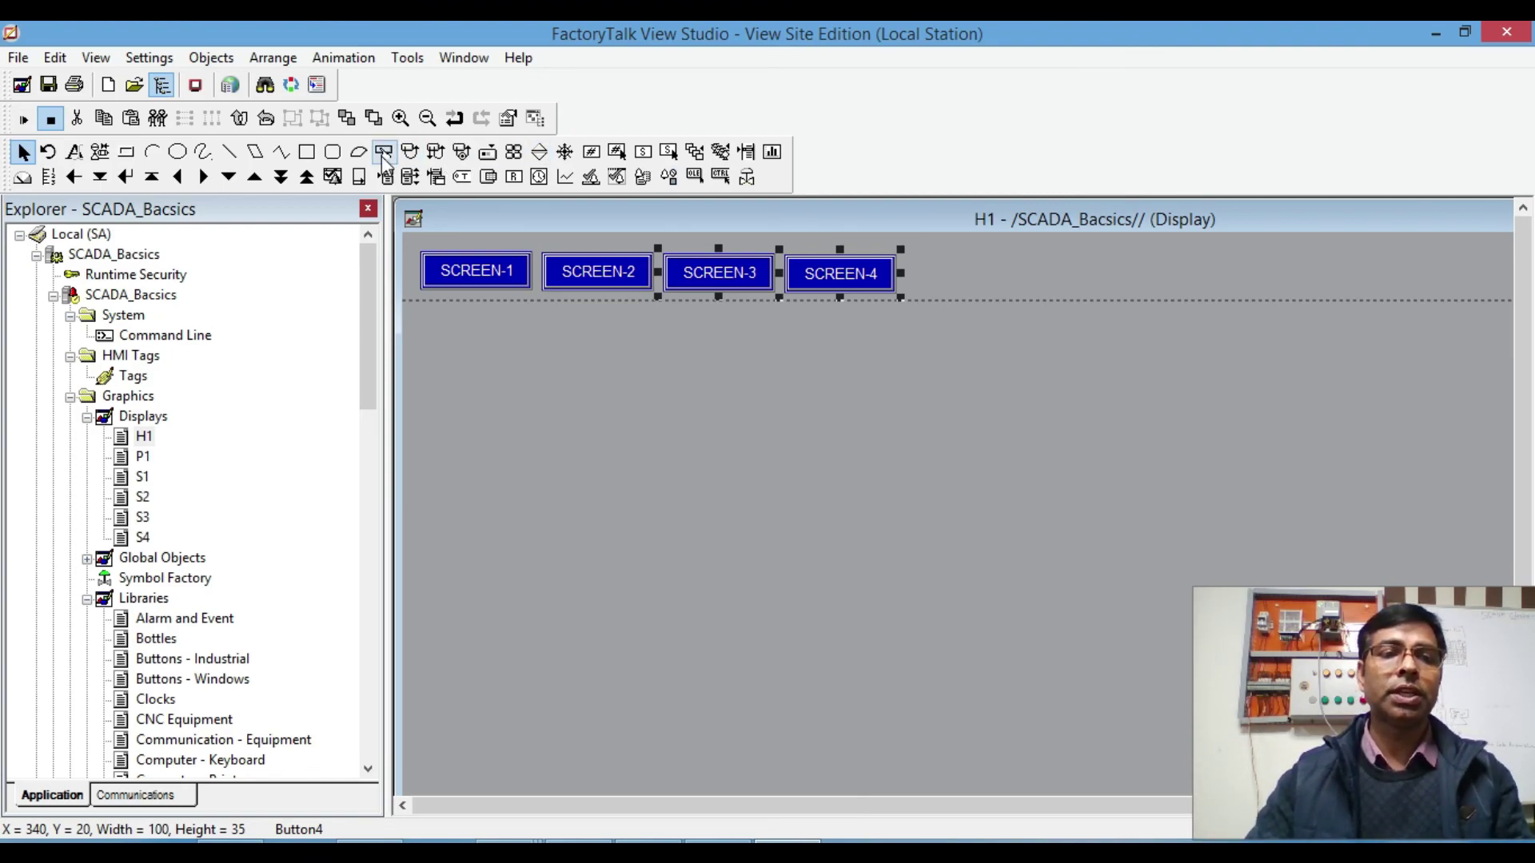
# Step: Draw a rectangle to the right of the SCREEN-4 button, 100 wide and 35 high, with a dark blue back color and white fore color
pyautogui.click(307, 155)
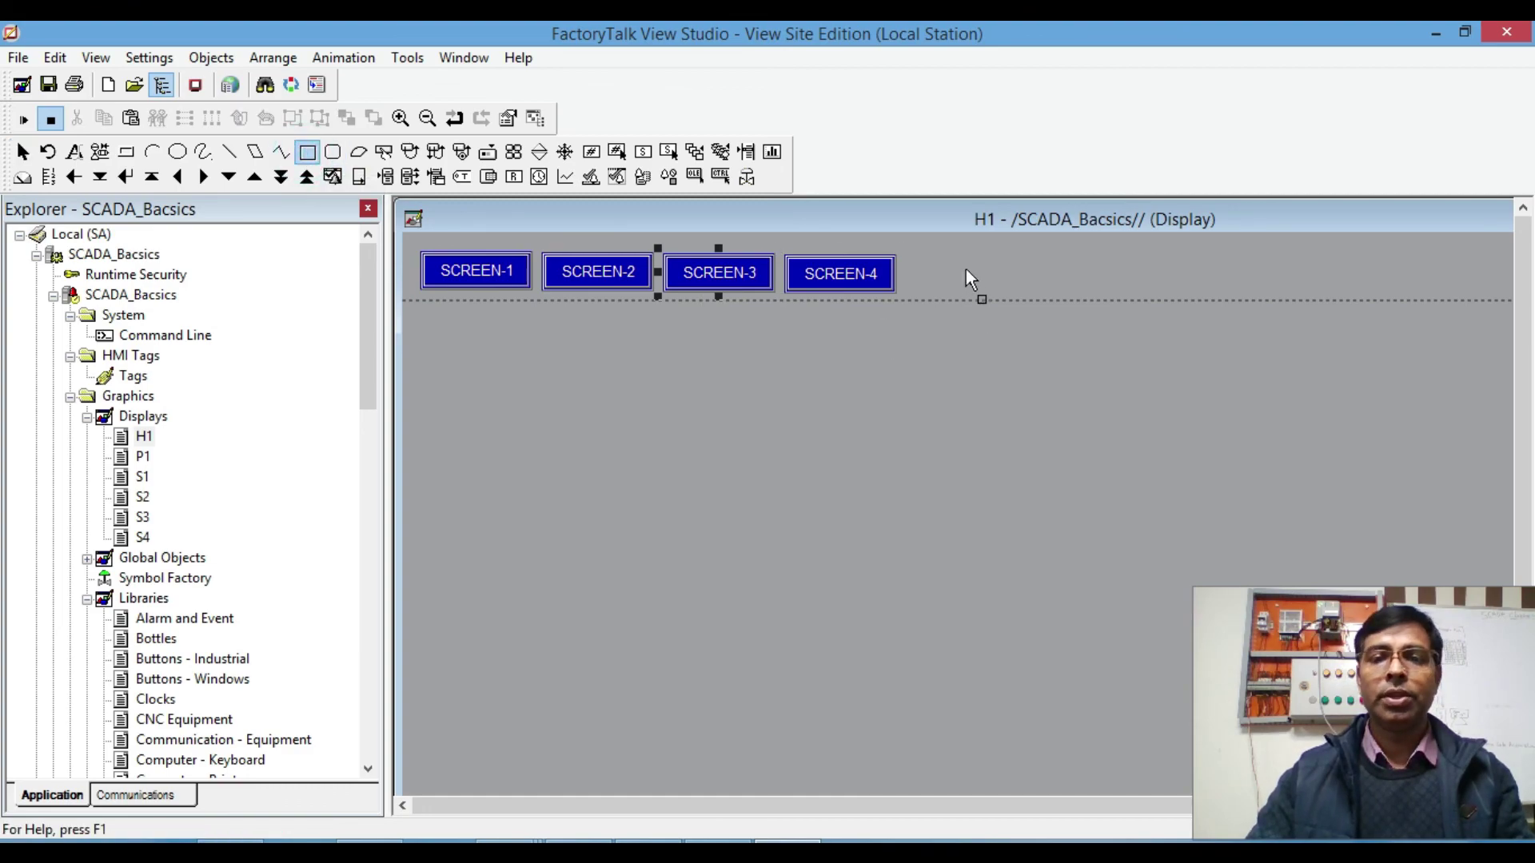
pyautogui.moveTo(957, 256); pyautogui.dragTo(1086, 291)
pyautogui.doubleClick(1084, 288)
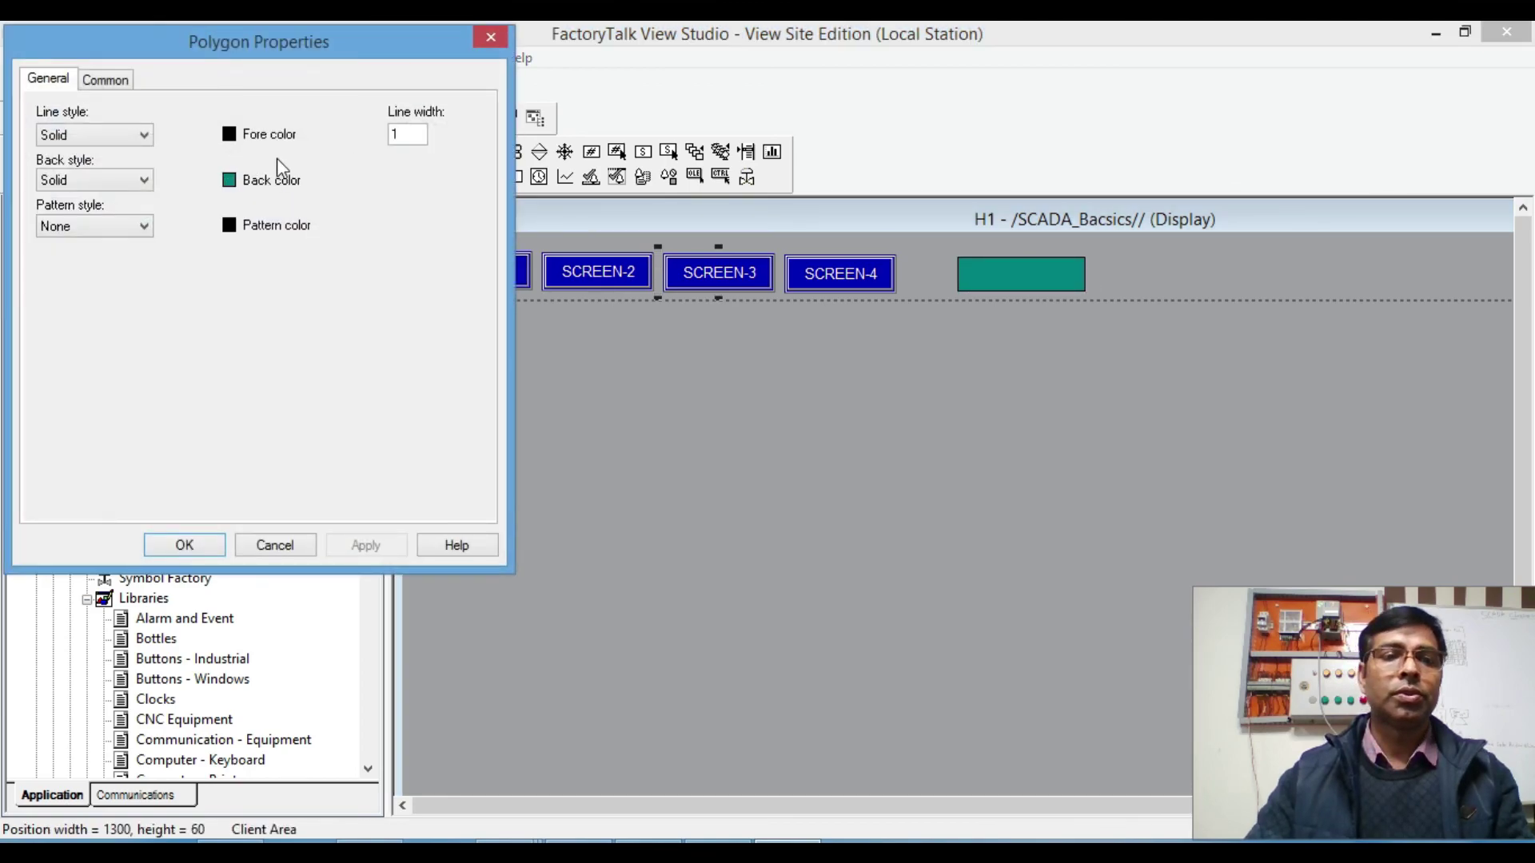
pyautogui.click(229, 180)
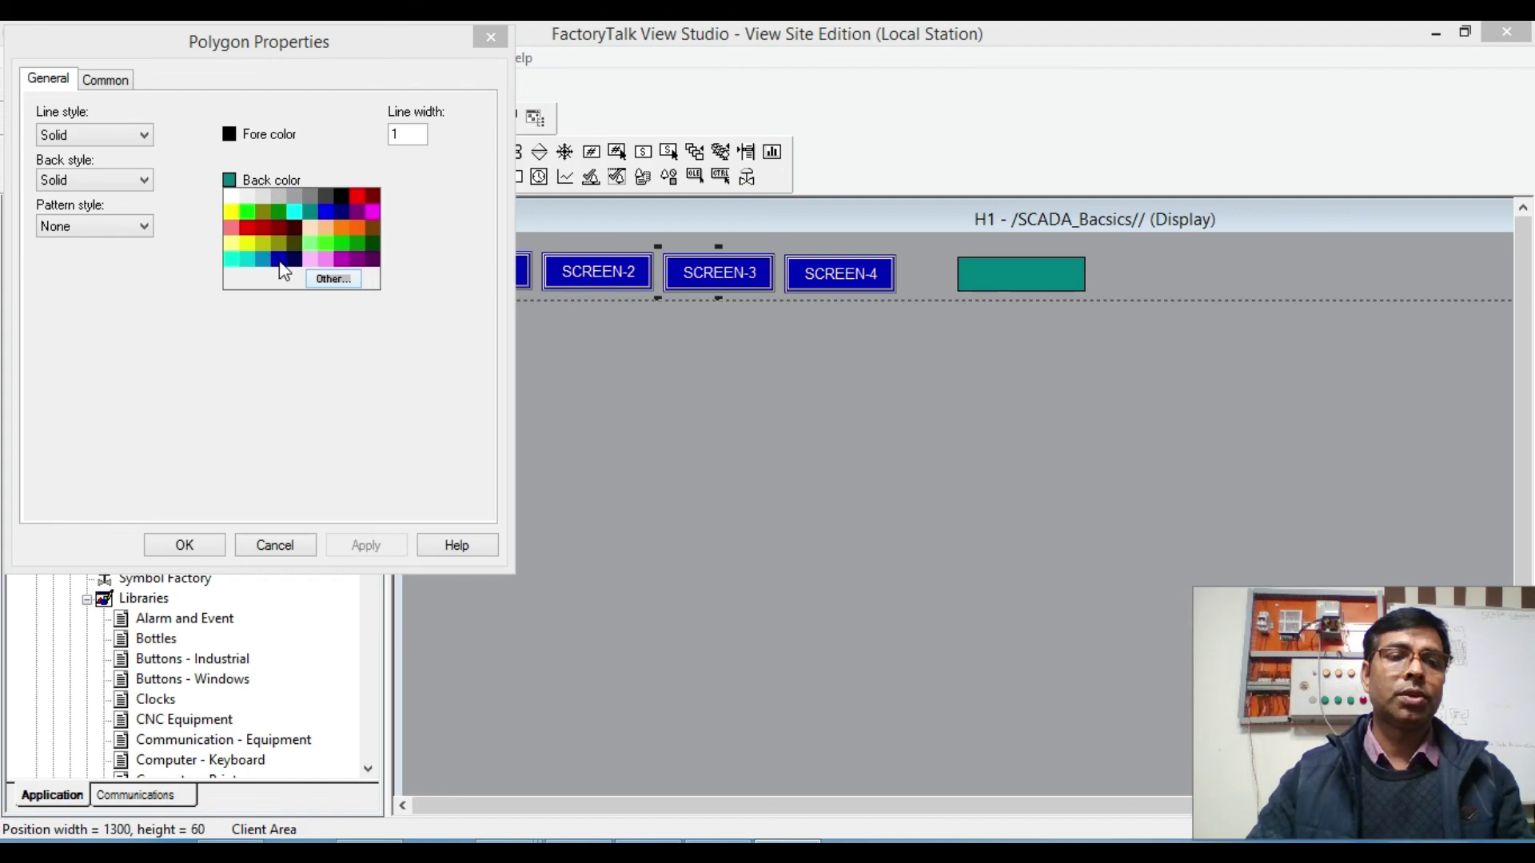
pyautogui.click(278, 260)
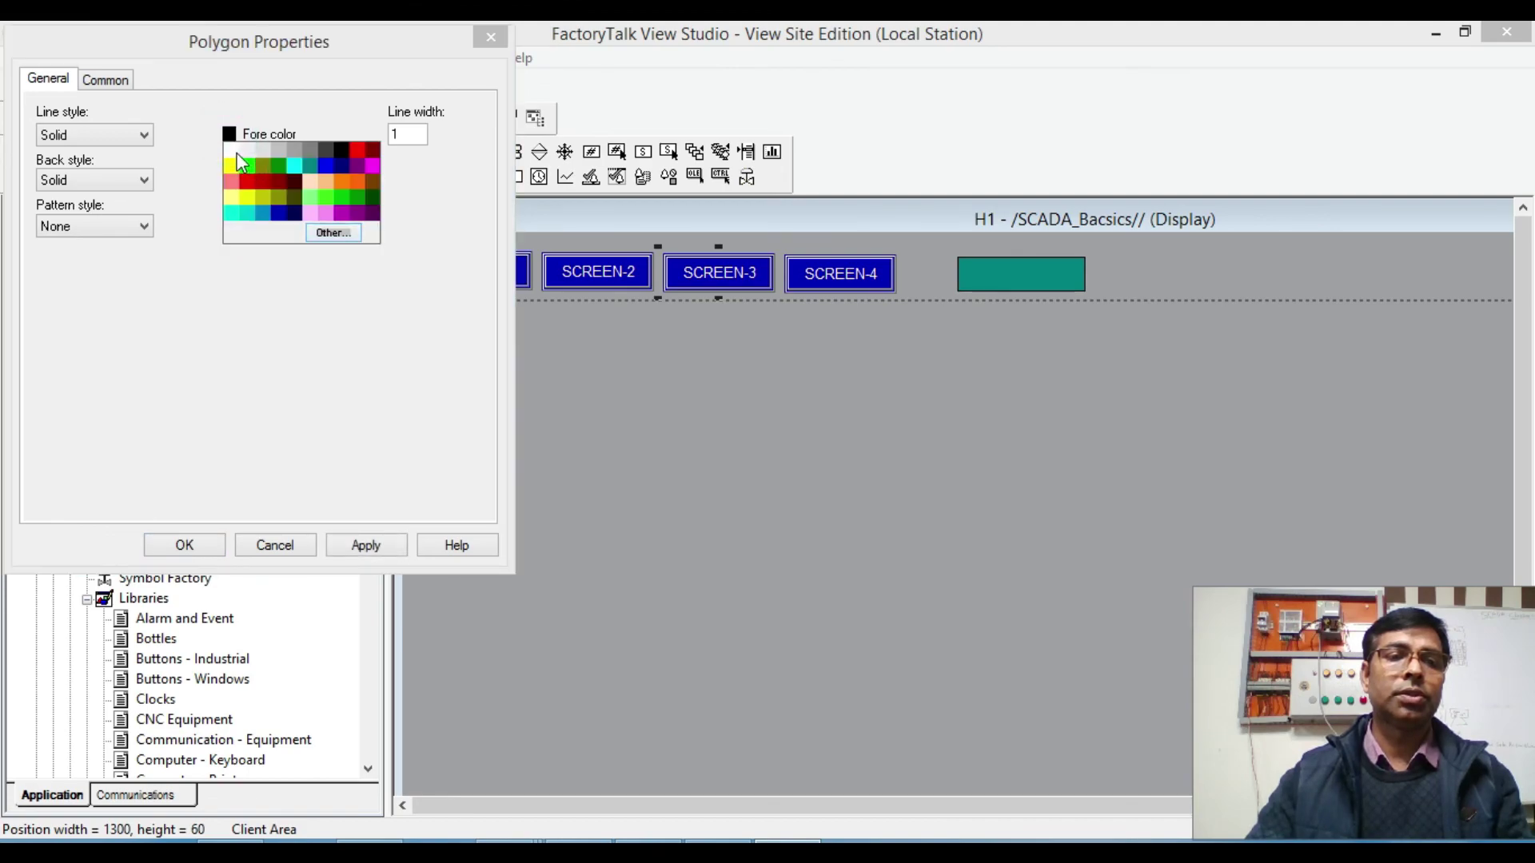
pyautogui.click(234, 149)
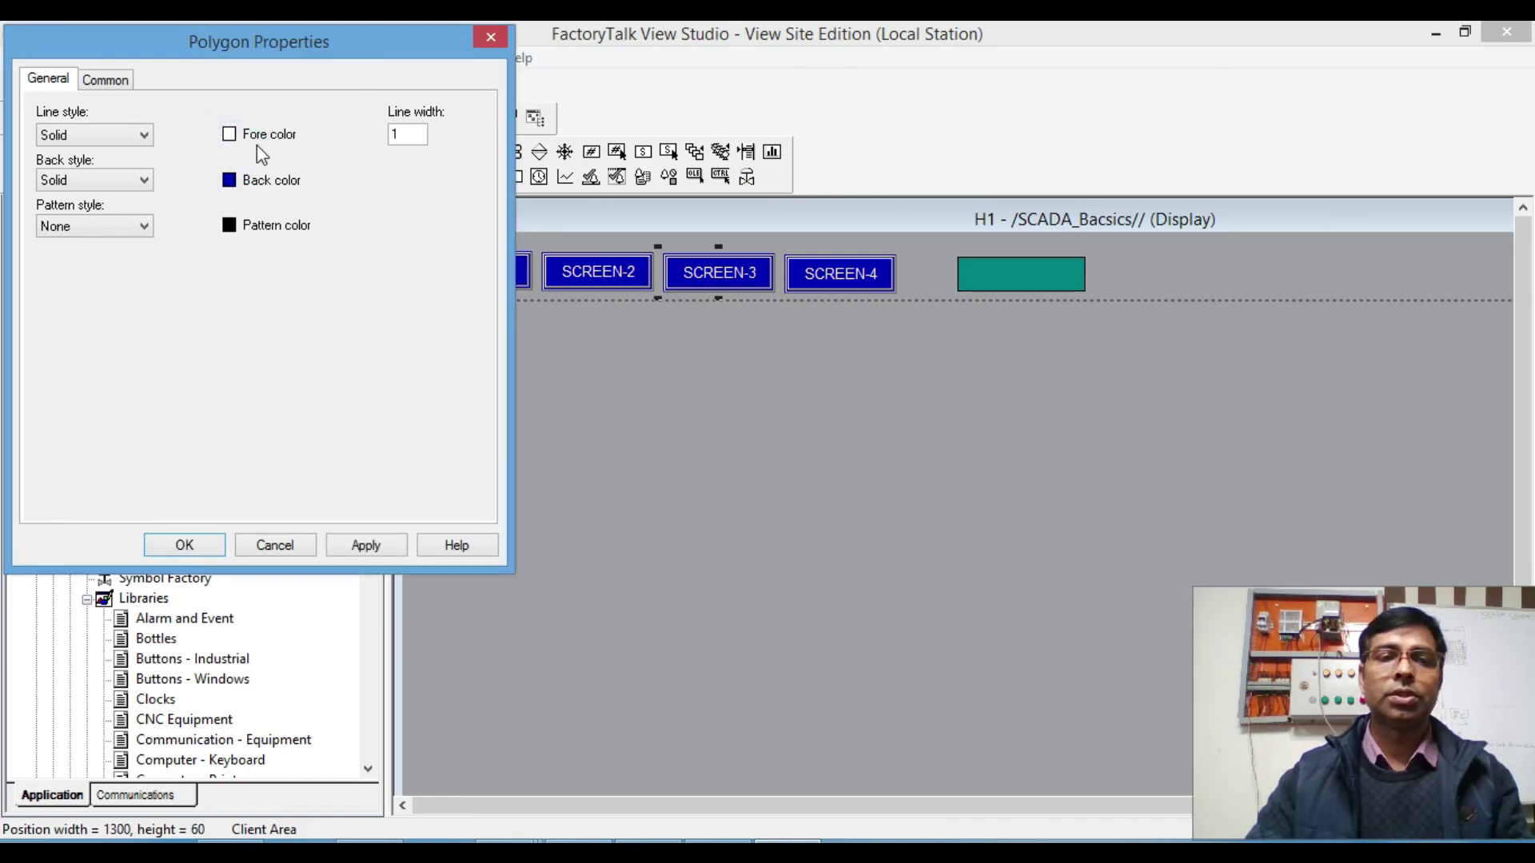
pyautogui.press('Return')
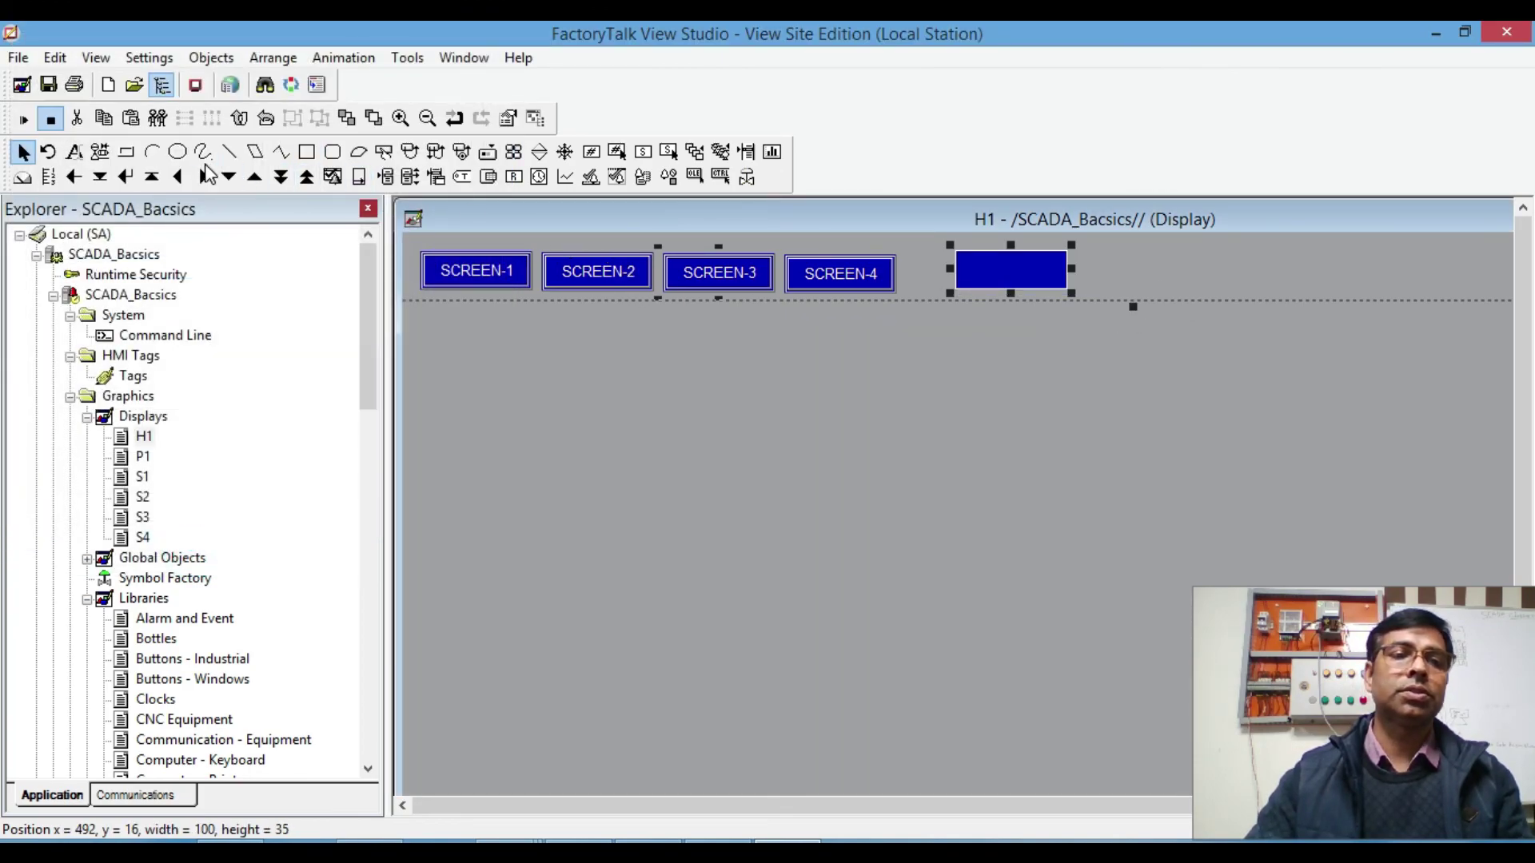
# Step: Add the text INDEX on top of the blue rectangle
pyautogui.click(75, 151)
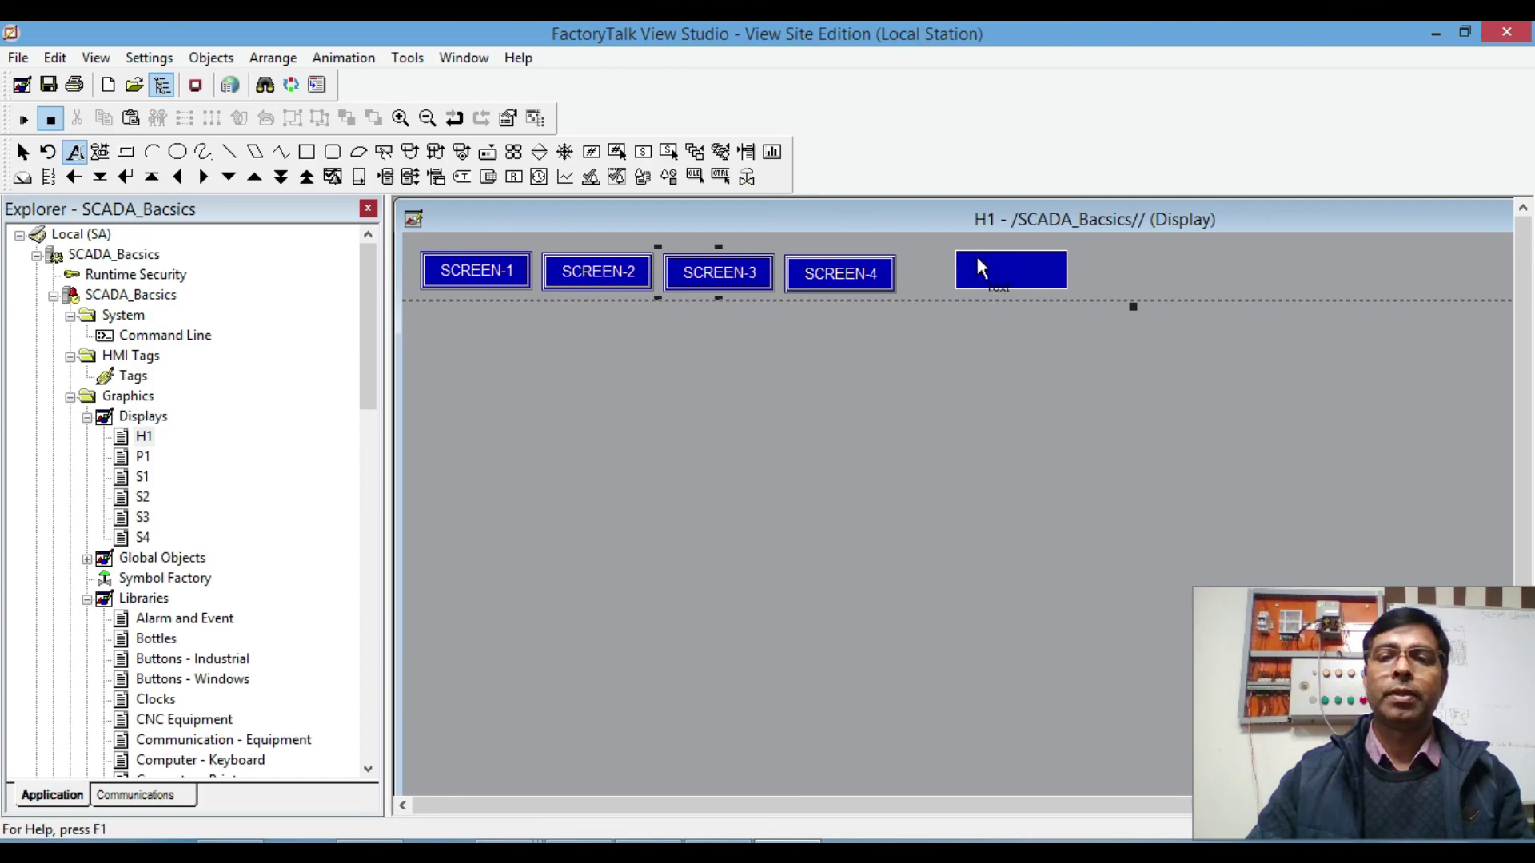
pyautogui.moveTo(965, 258); pyautogui.dragTo(1052, 281)
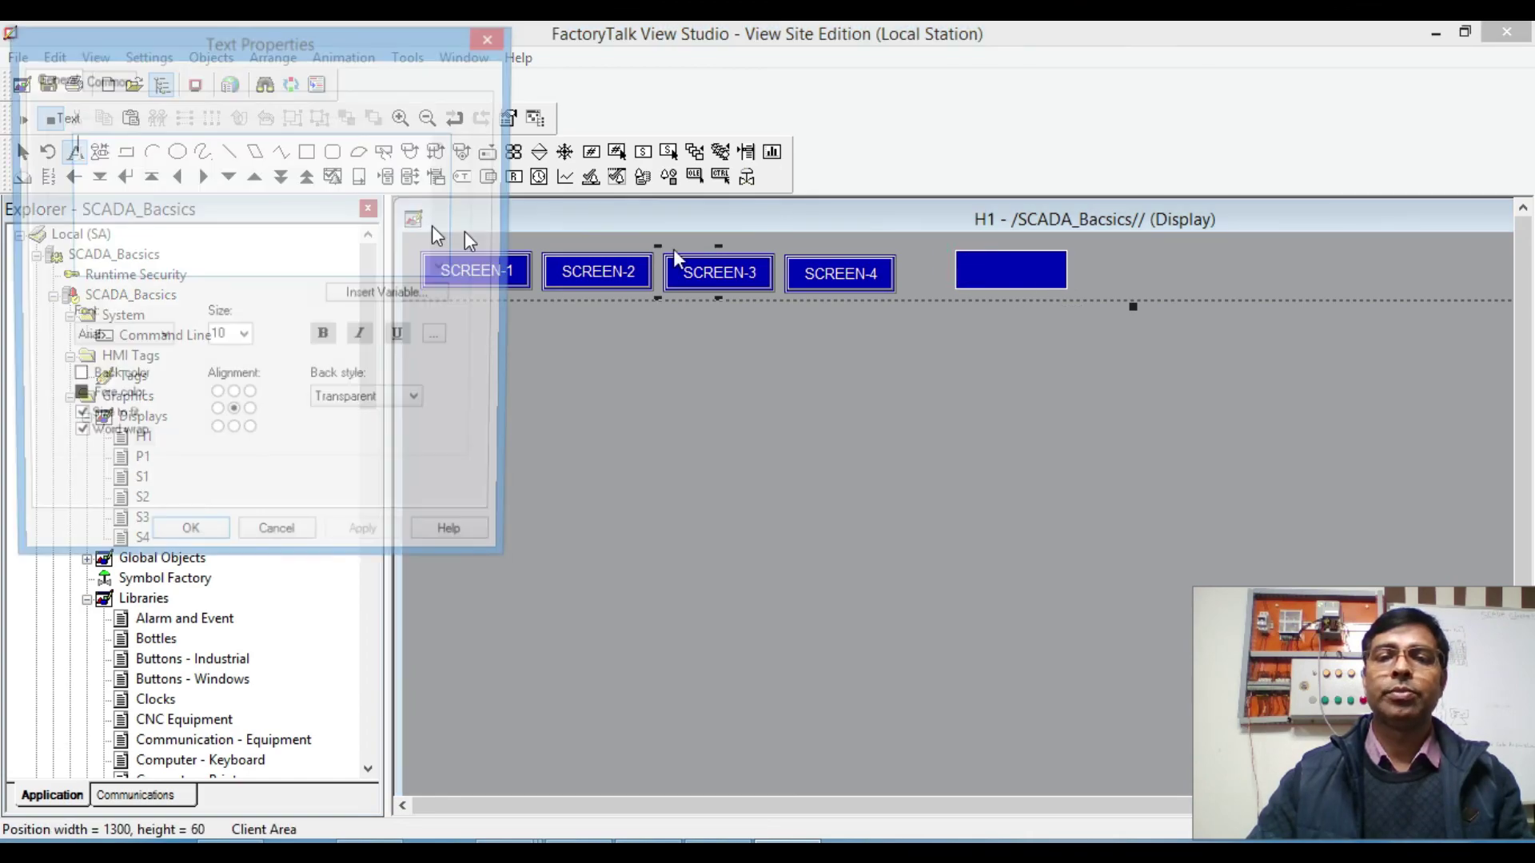
pyautogui.write('I')
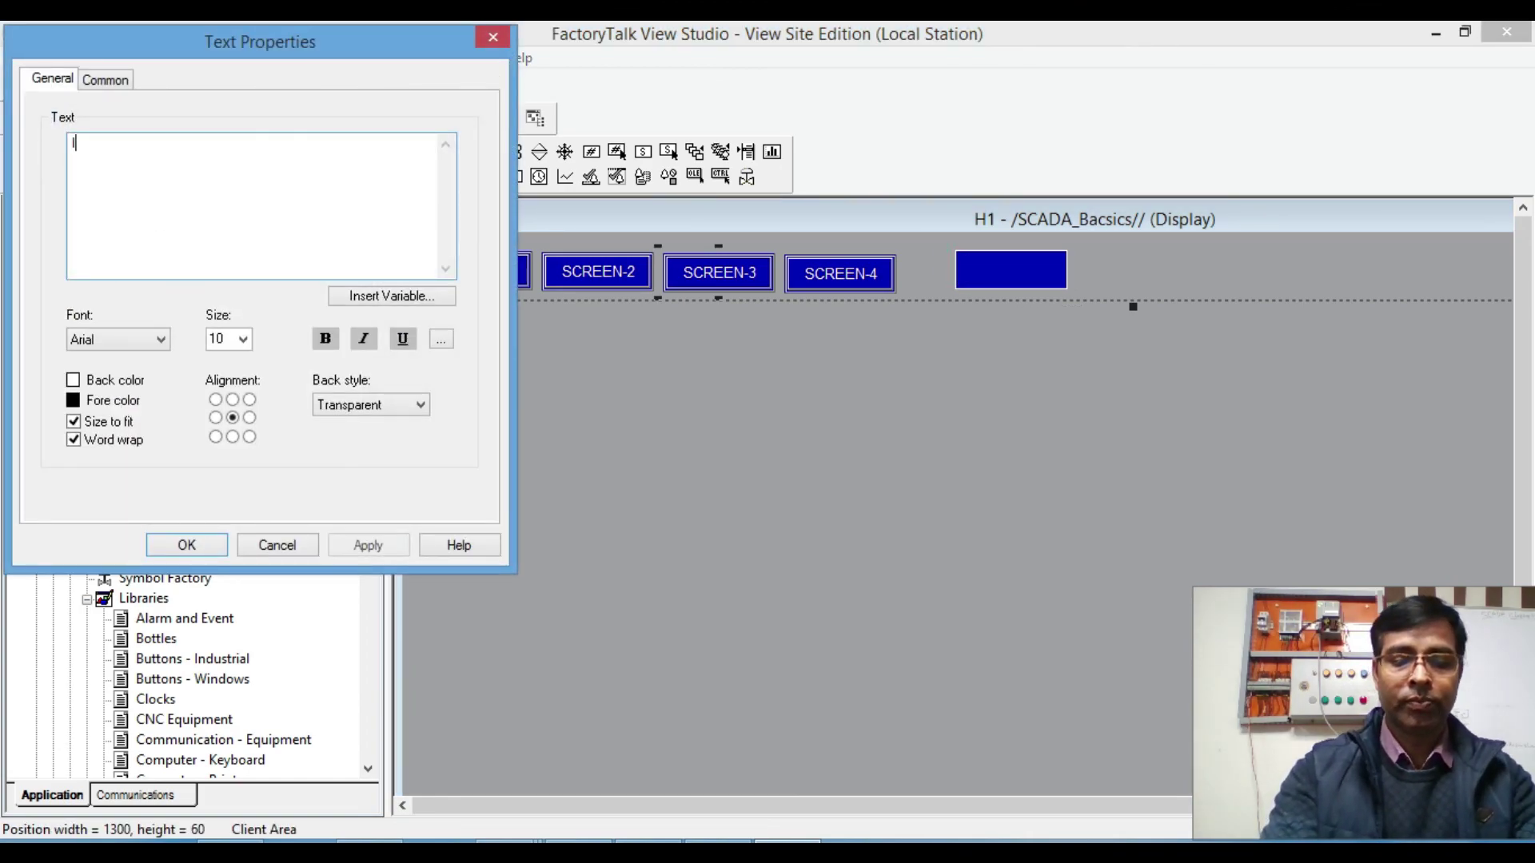
pyautogui.write('NDEX')
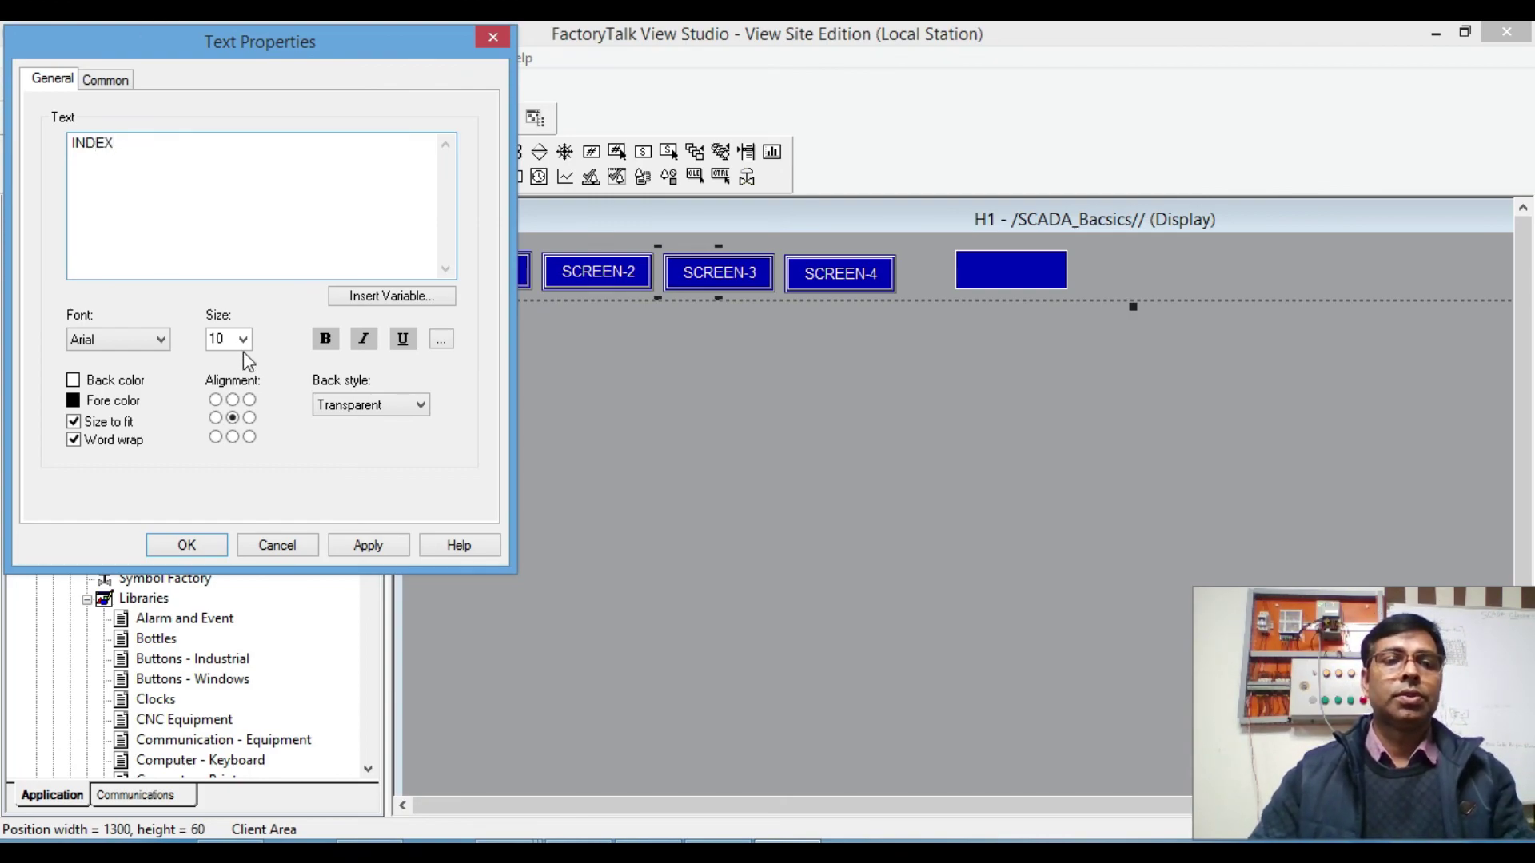
pyautogui.click(368, 544)
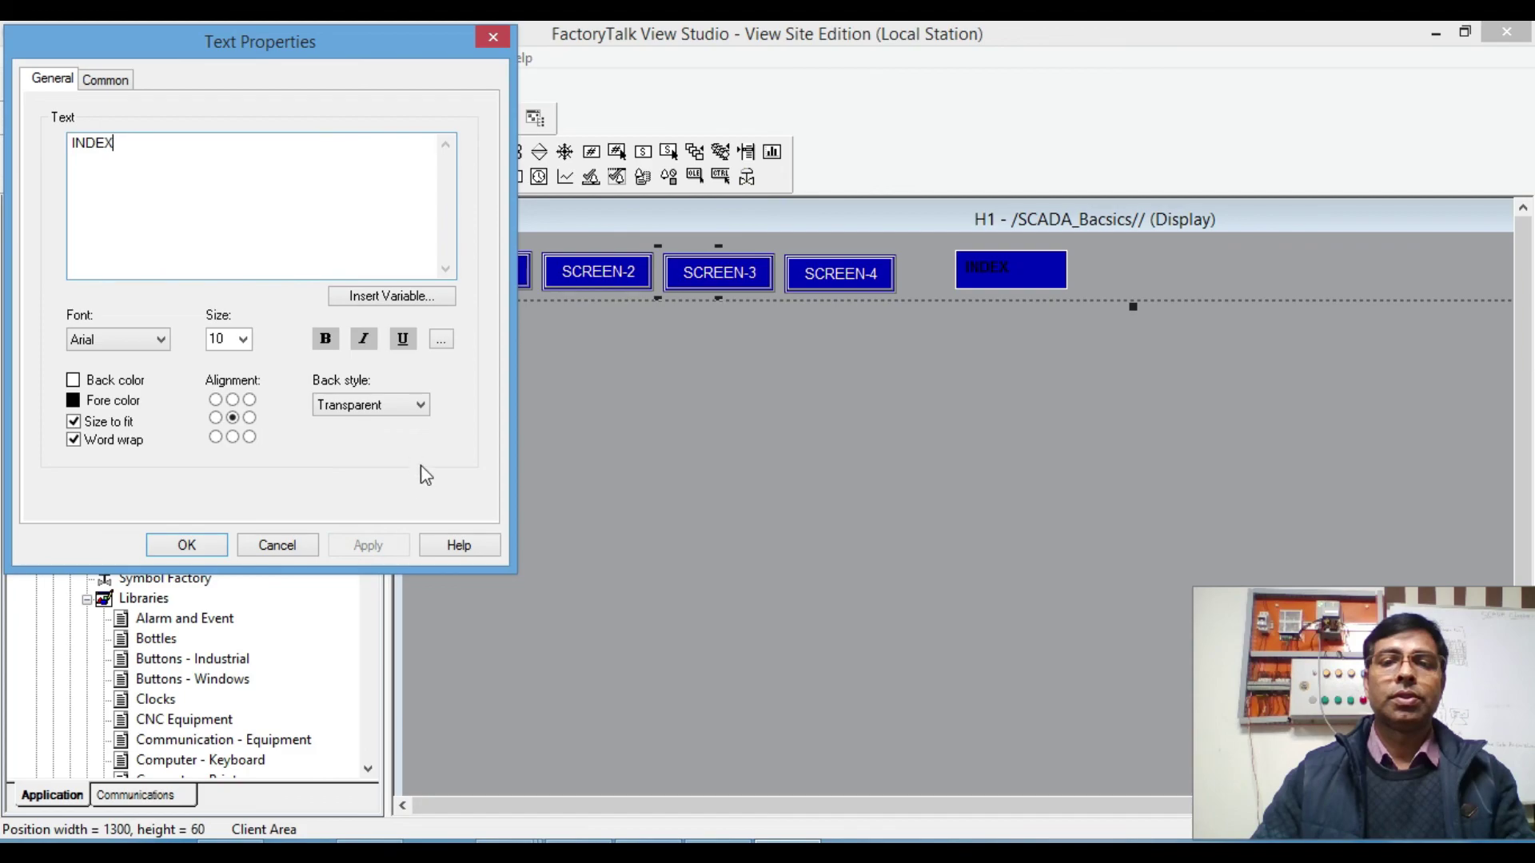
# Step: Give the INDEX text a white fore color and a dark blue back color
pyautogui.click(73, 399)
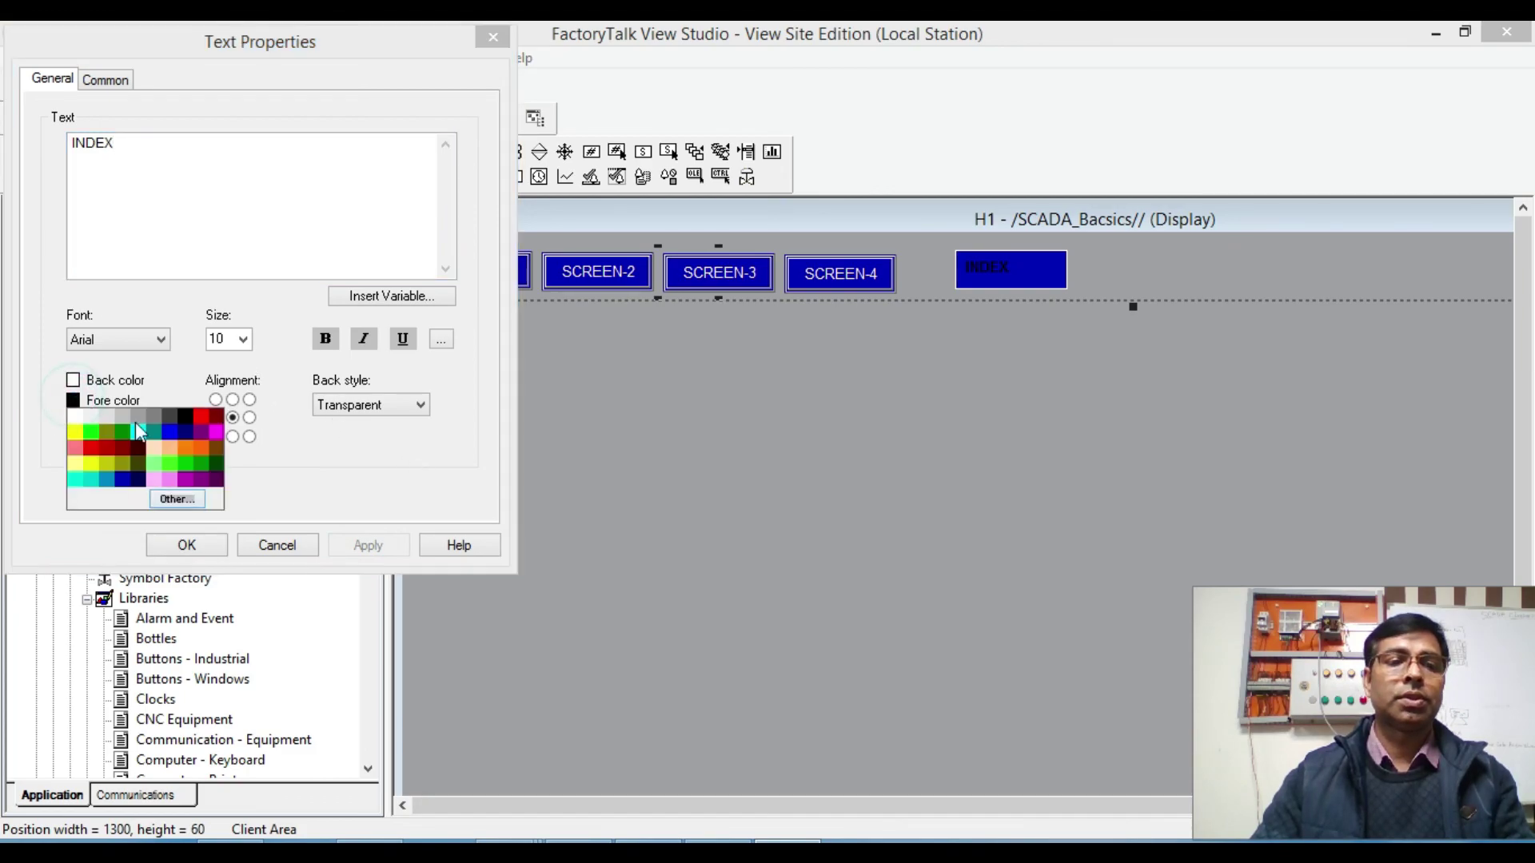
pyautogui.click(80, 418)
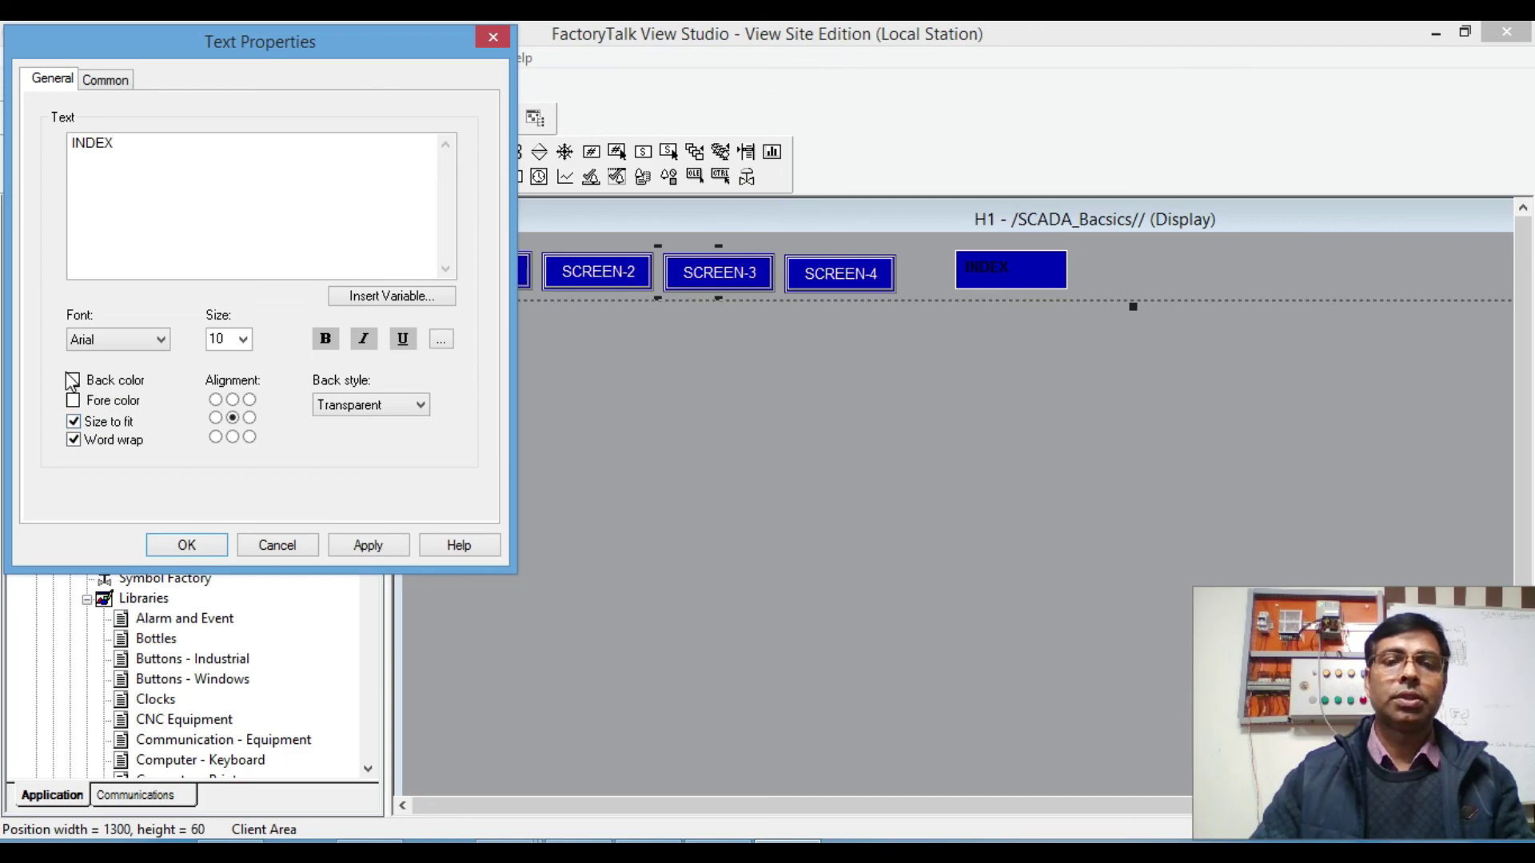
pyautogui.click(72, 380)
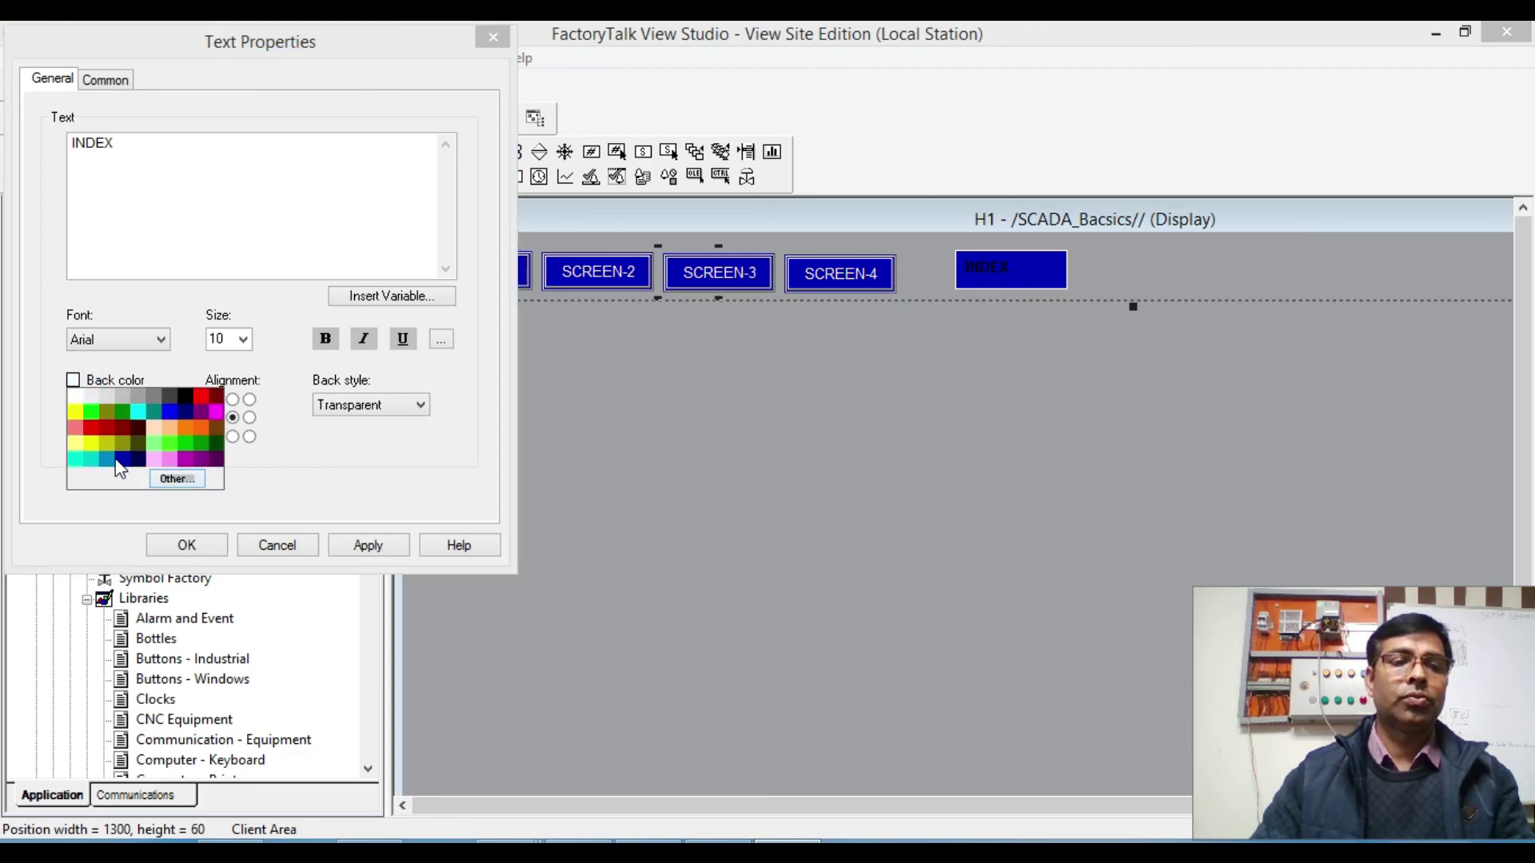
pyautogui.click(121, 463)
pyautogui.click(368, 544)
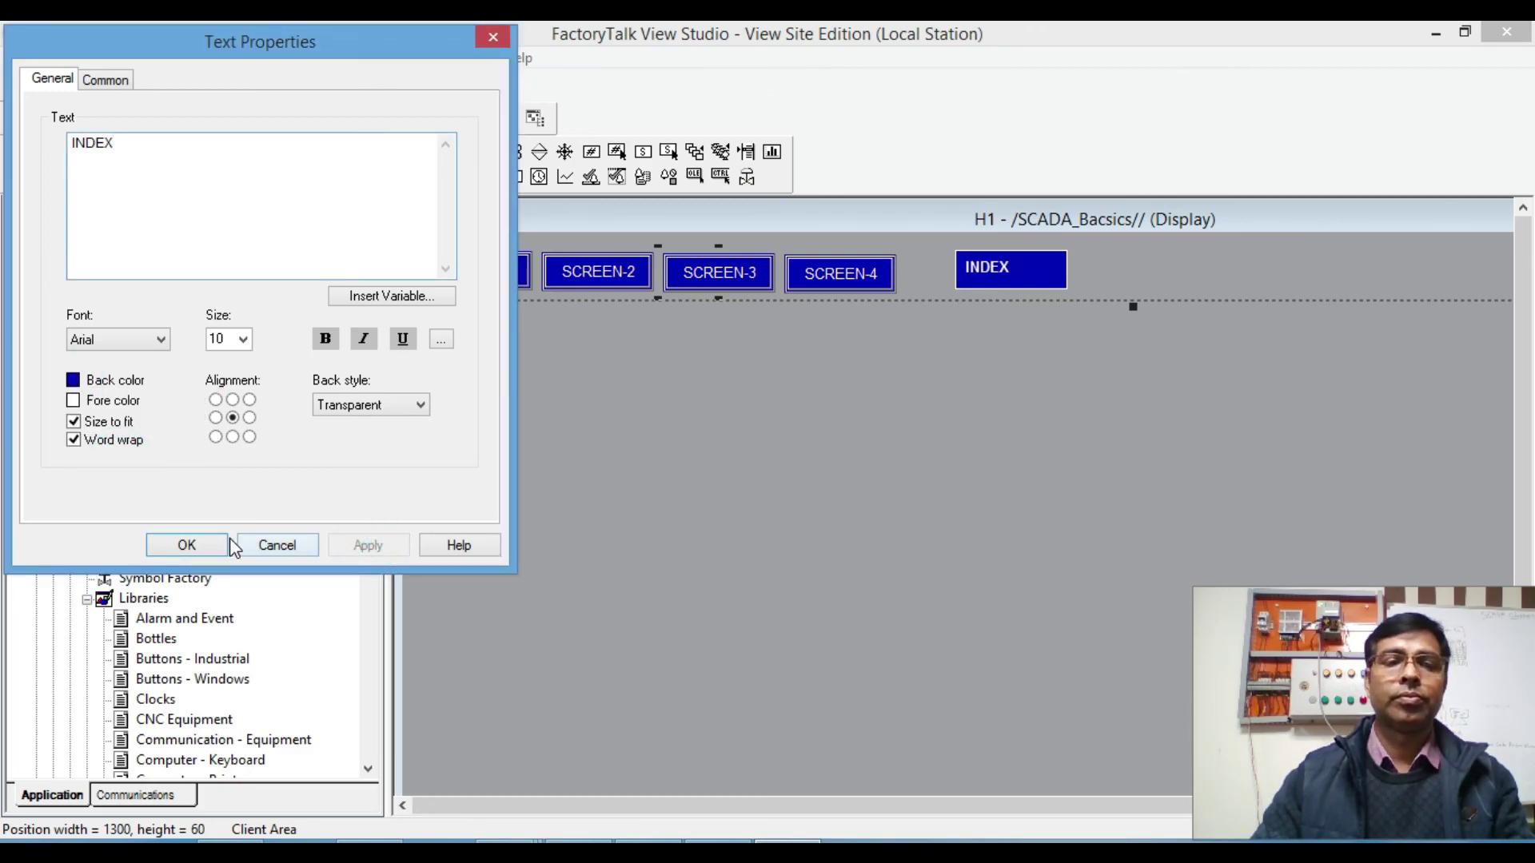
pyautogui.click(203, 547)
# Step: Center the INDEX text on the blue rectangle and group the two objects
pyautogui.click(994, 267)
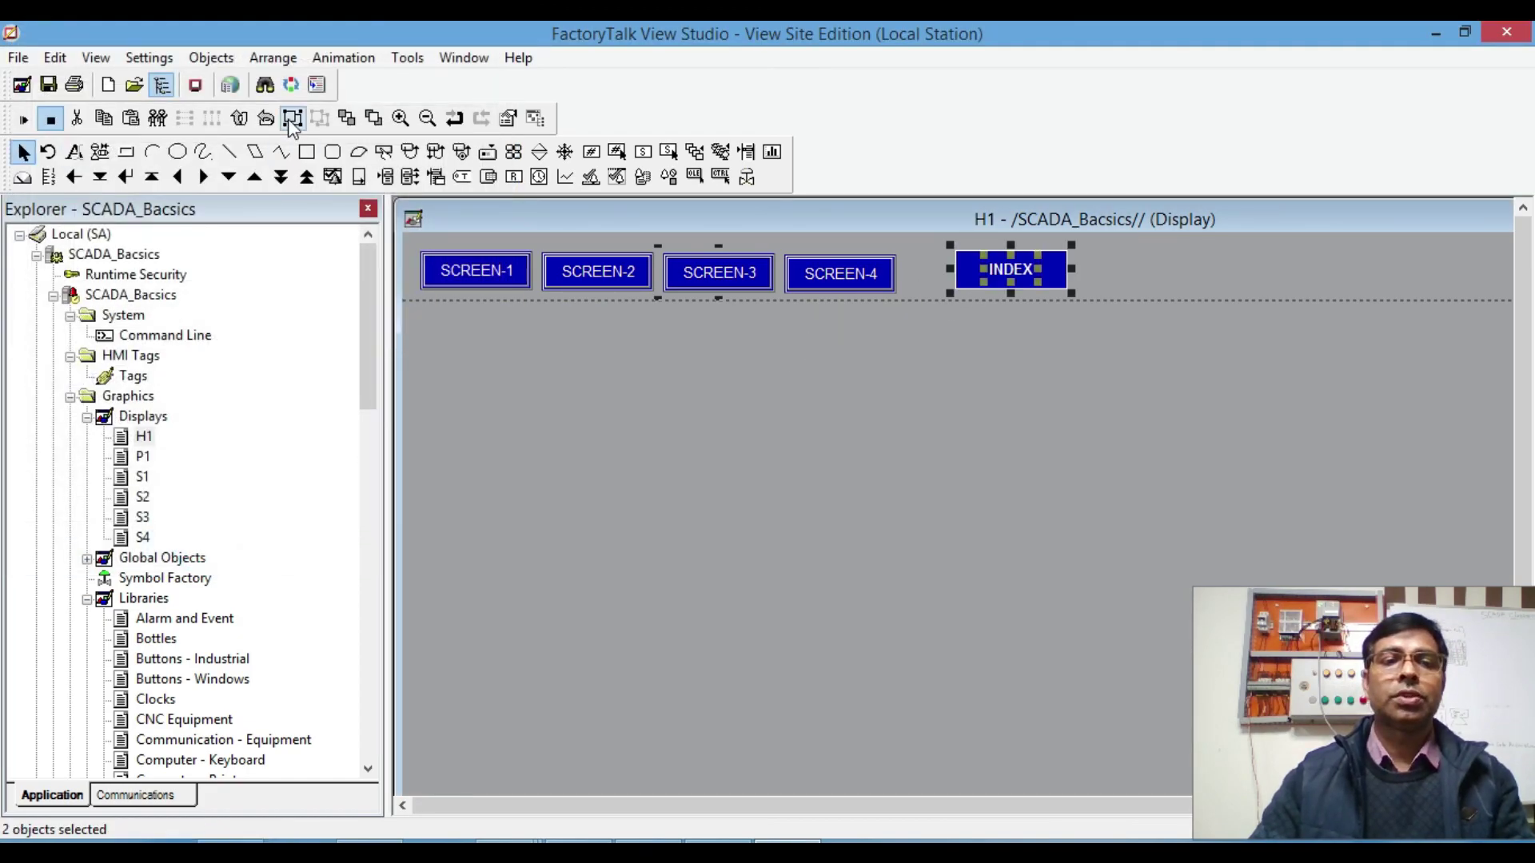
pyautogui.click(292, 117)
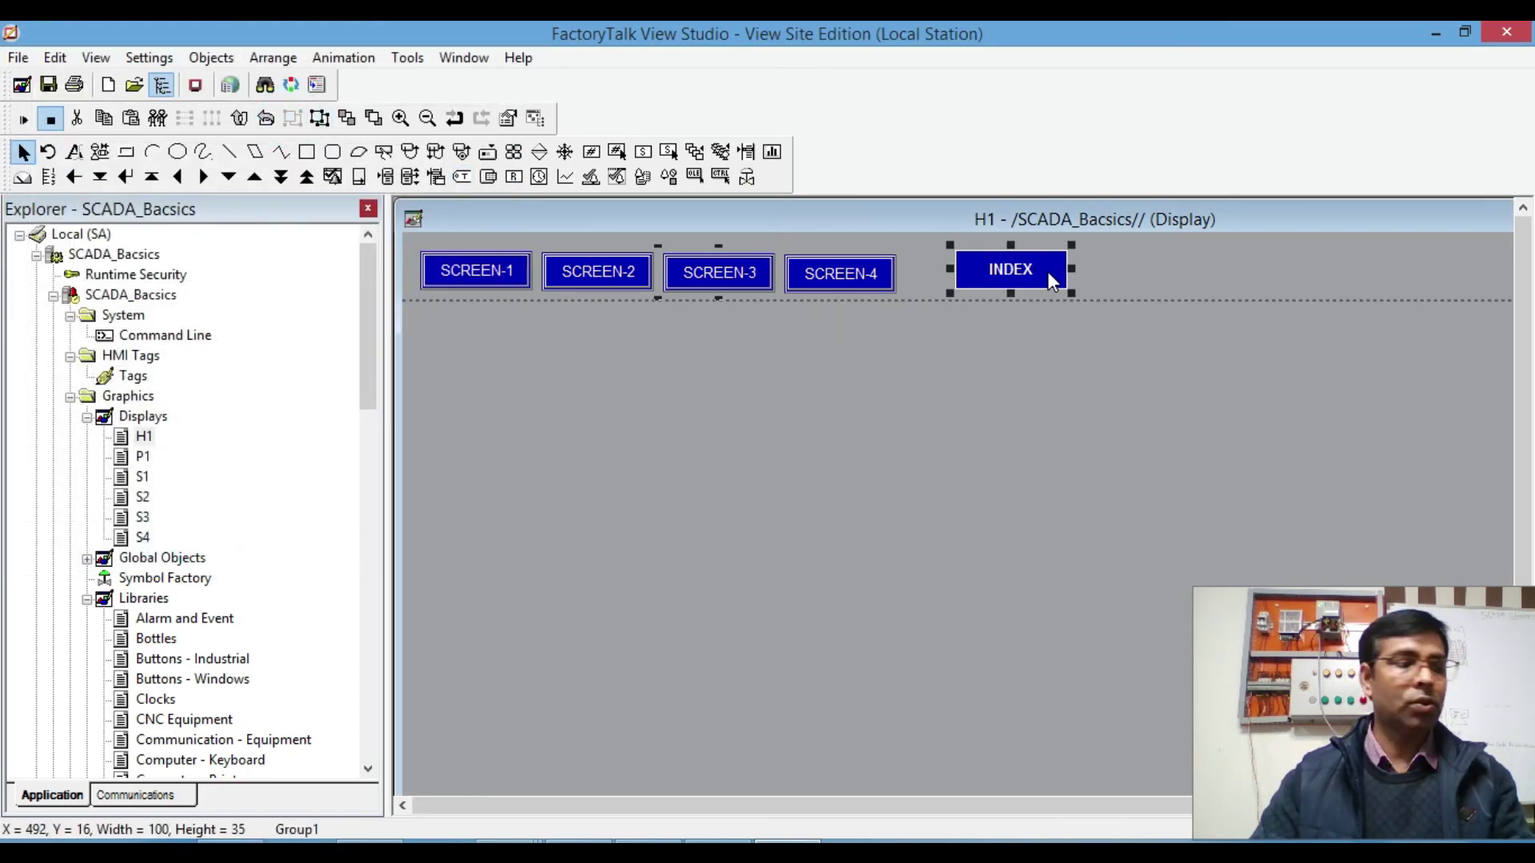
# Step: Add the object key F1 with the label SCREEN-1 to the grouped INDEX object
pyautogui.rightClick(1001, 274)
pyautogui.click(1082, 329)
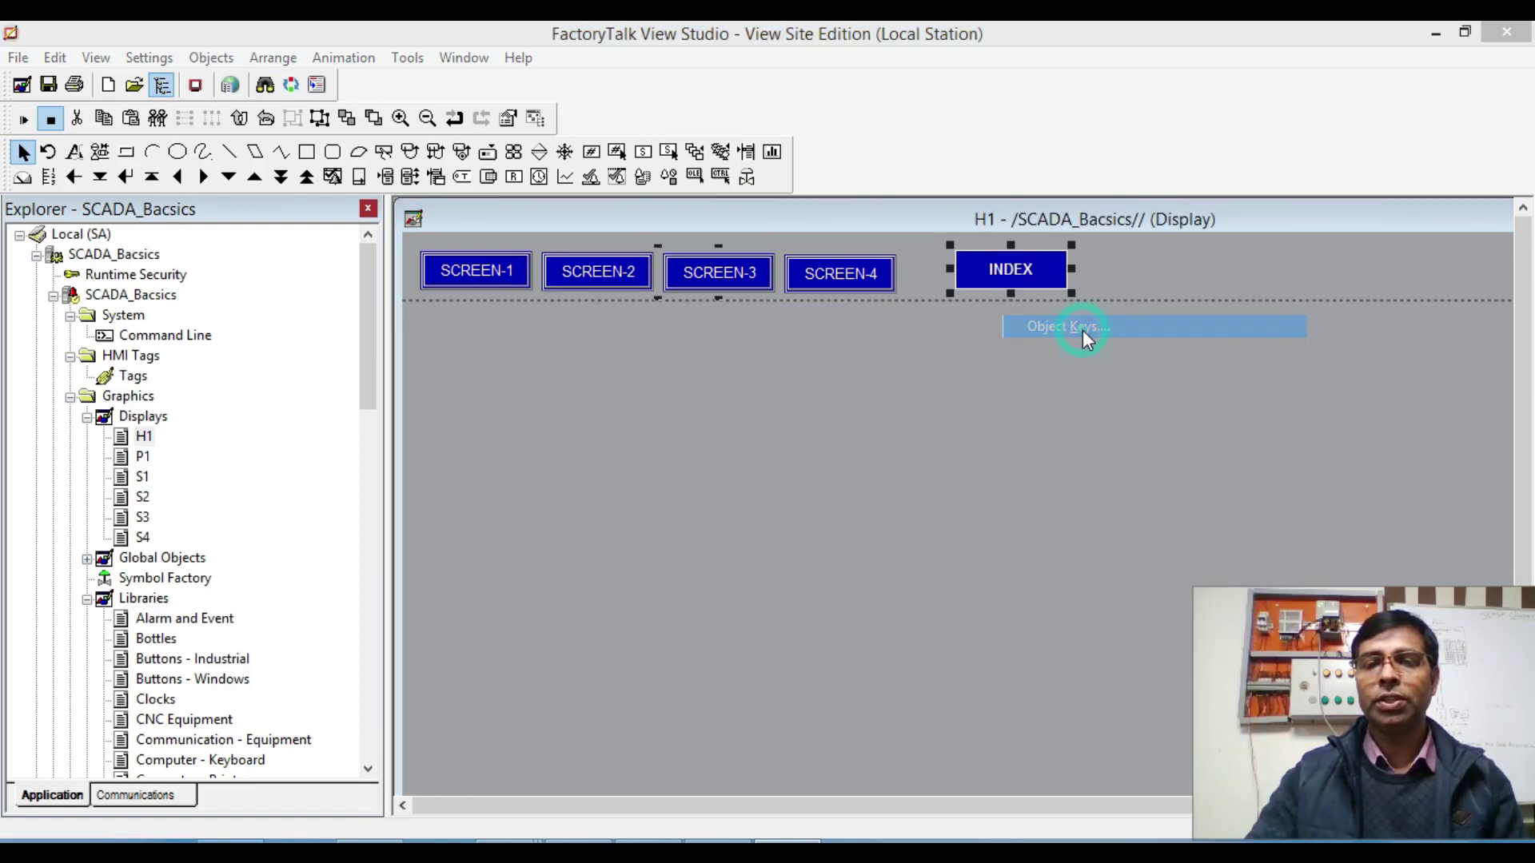
pyautogui.click(648, 388)
pyautogui.click(432, 432)
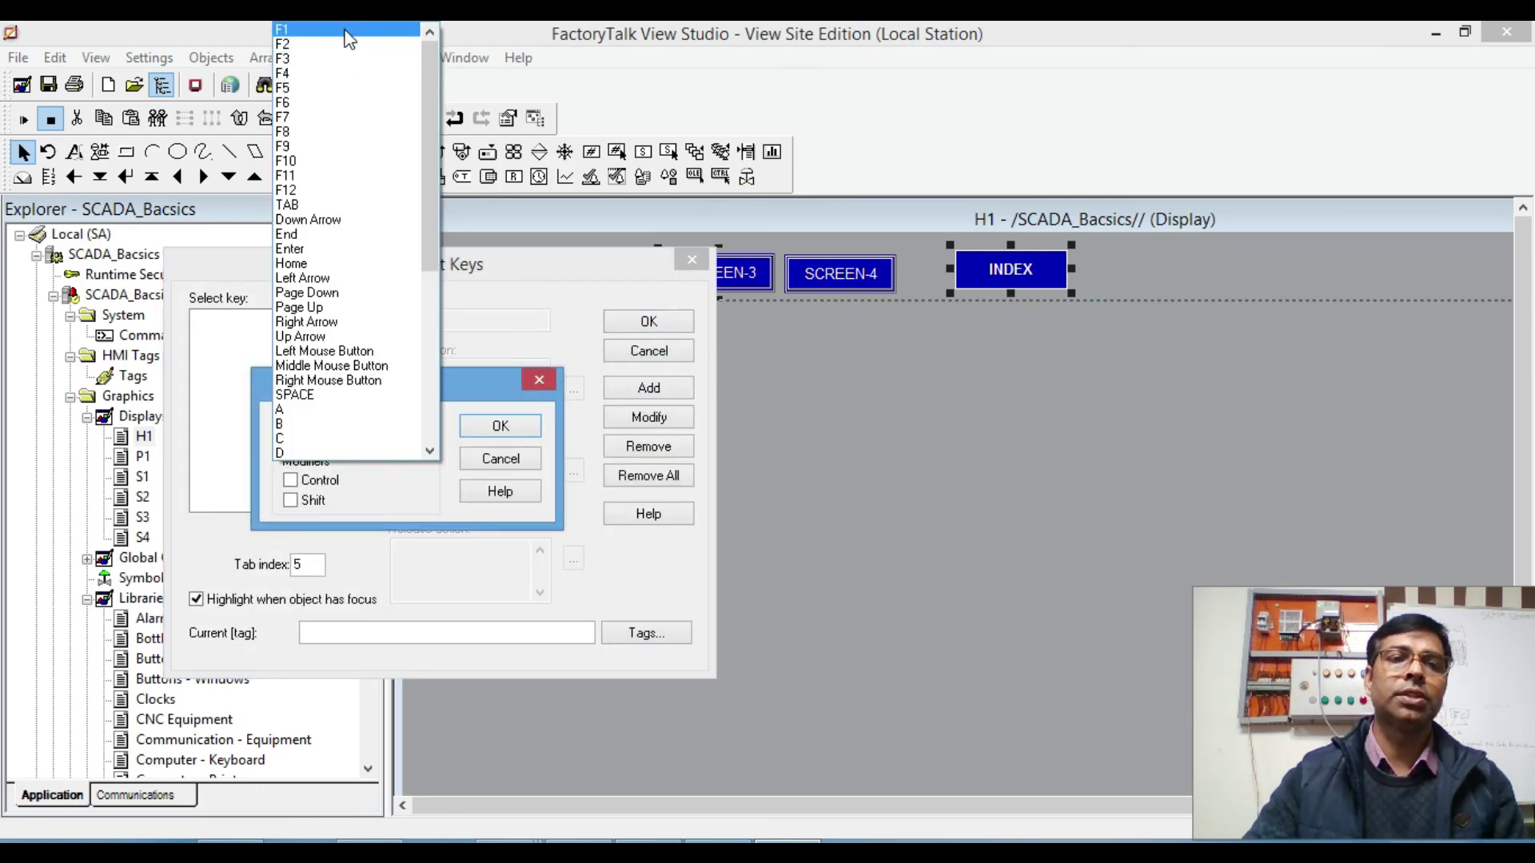
pyautogui.click(346, 30)
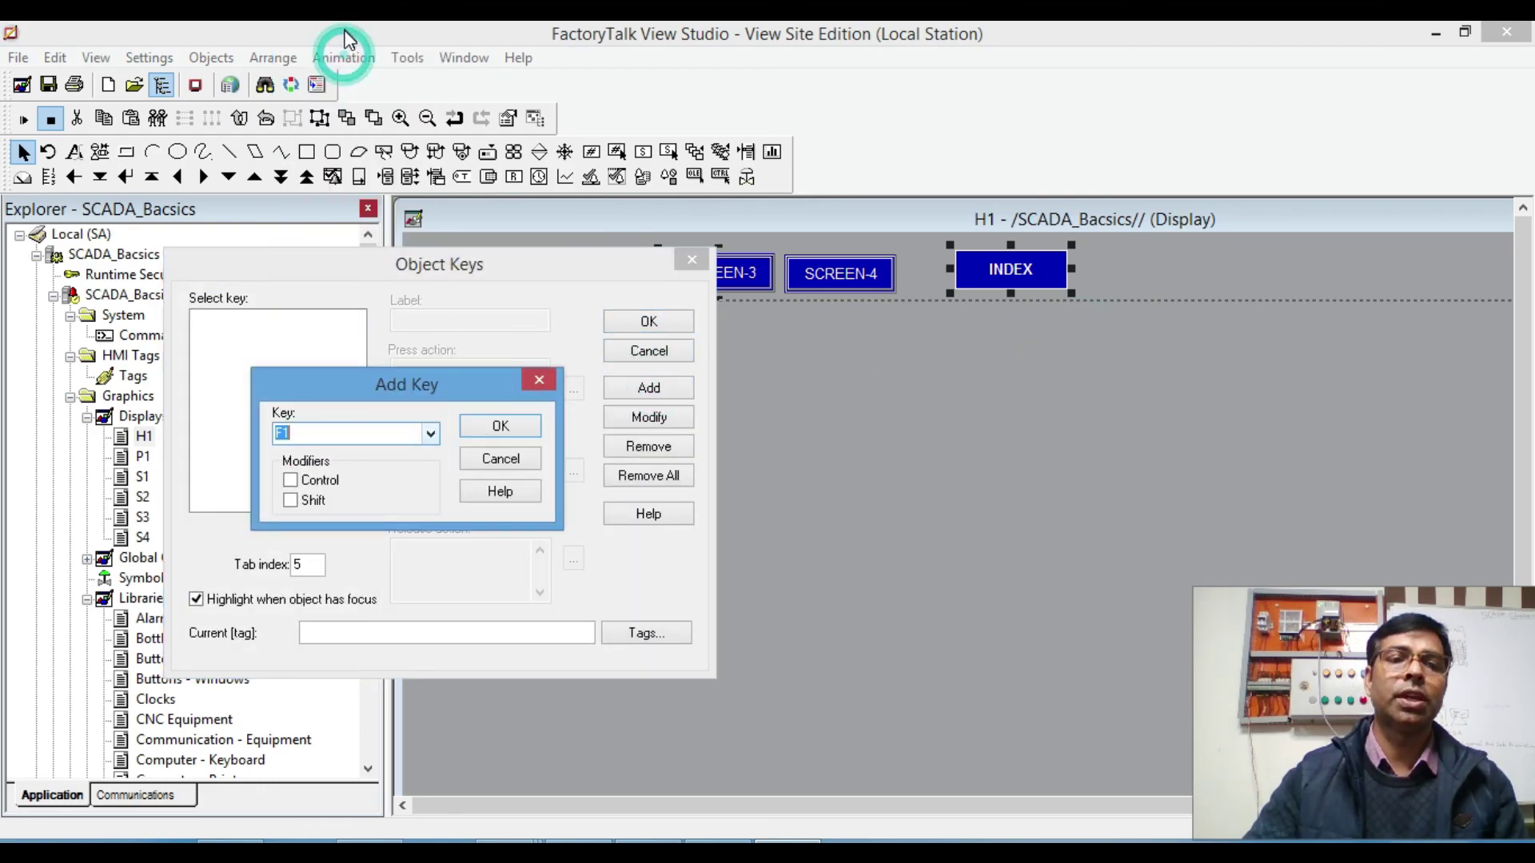
pyautogui.click(499, 425)
pyautogui.click(454, 320)
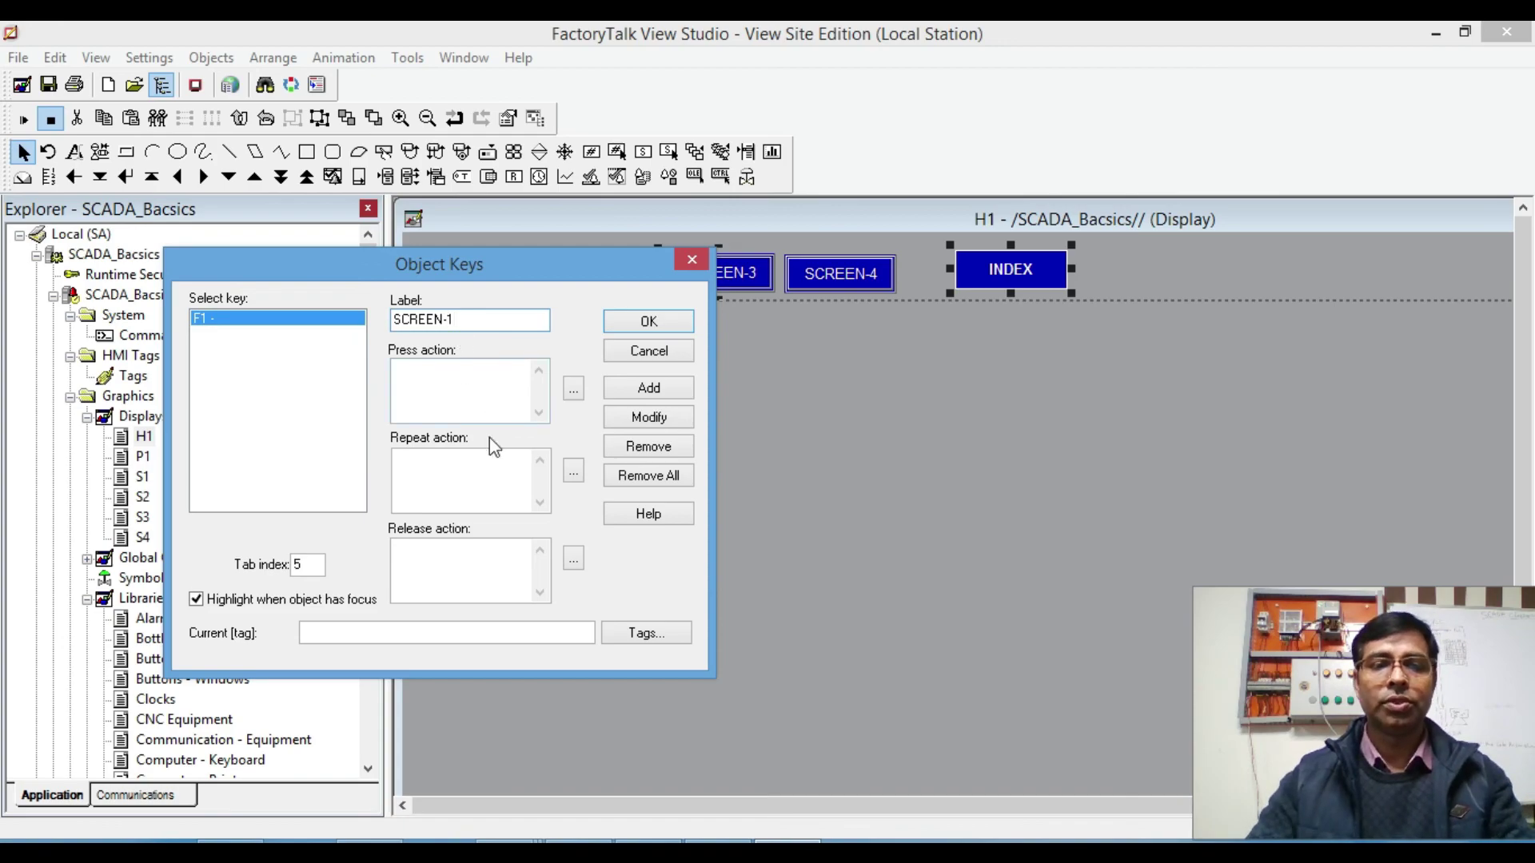
# Step: Set the press action of the F1 key to the navigation command Display S1
pyautogui.click(473, 393)
pyautogui.click(573, 388)
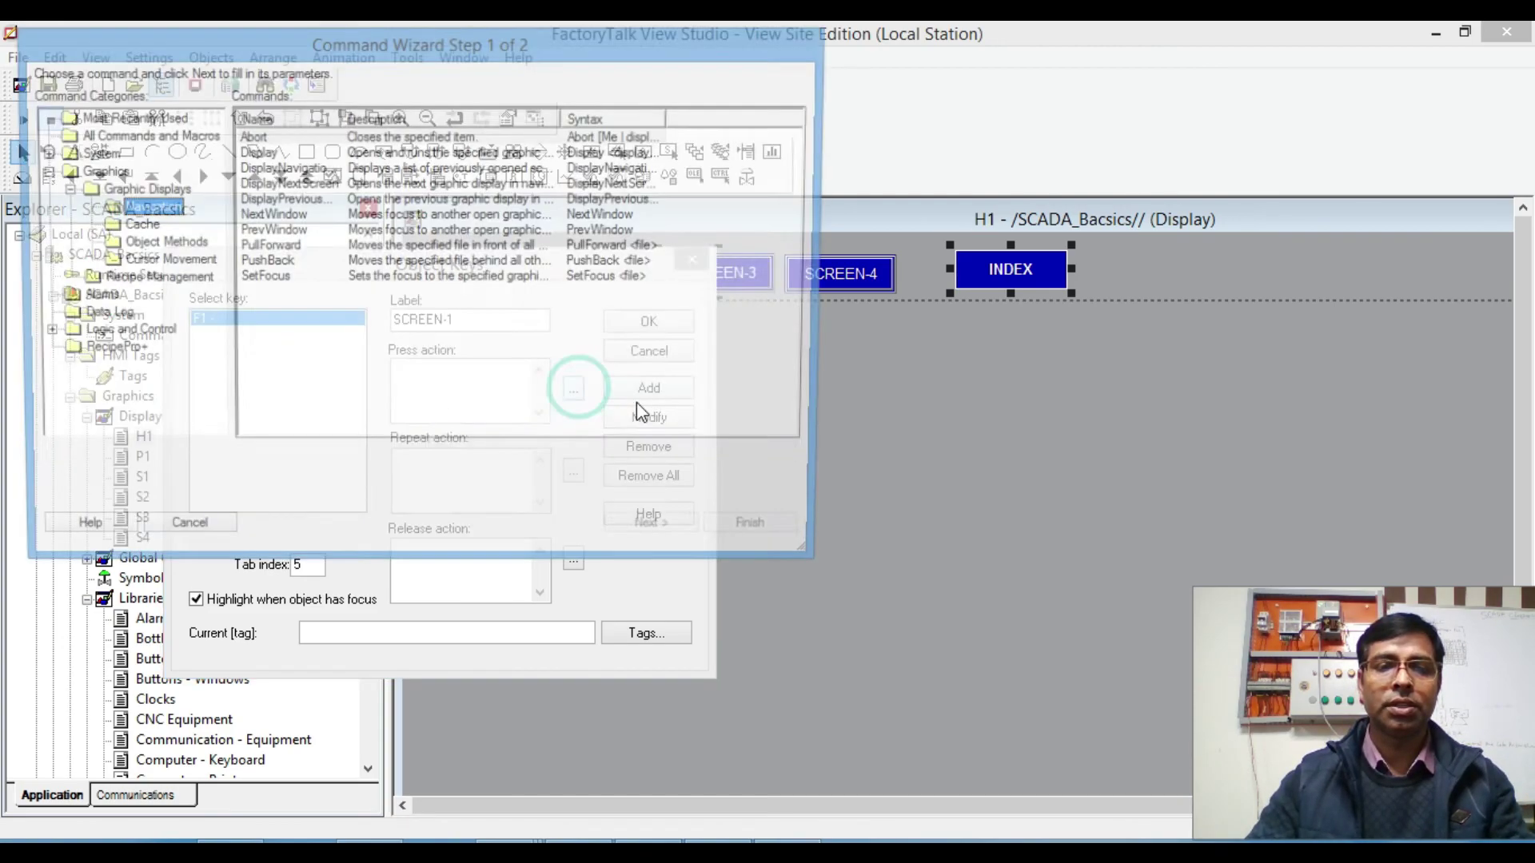
pyautogui.doubleClick(260, 152)
pyautogui.click(332, 106)
pyautogui.click(157, 159)
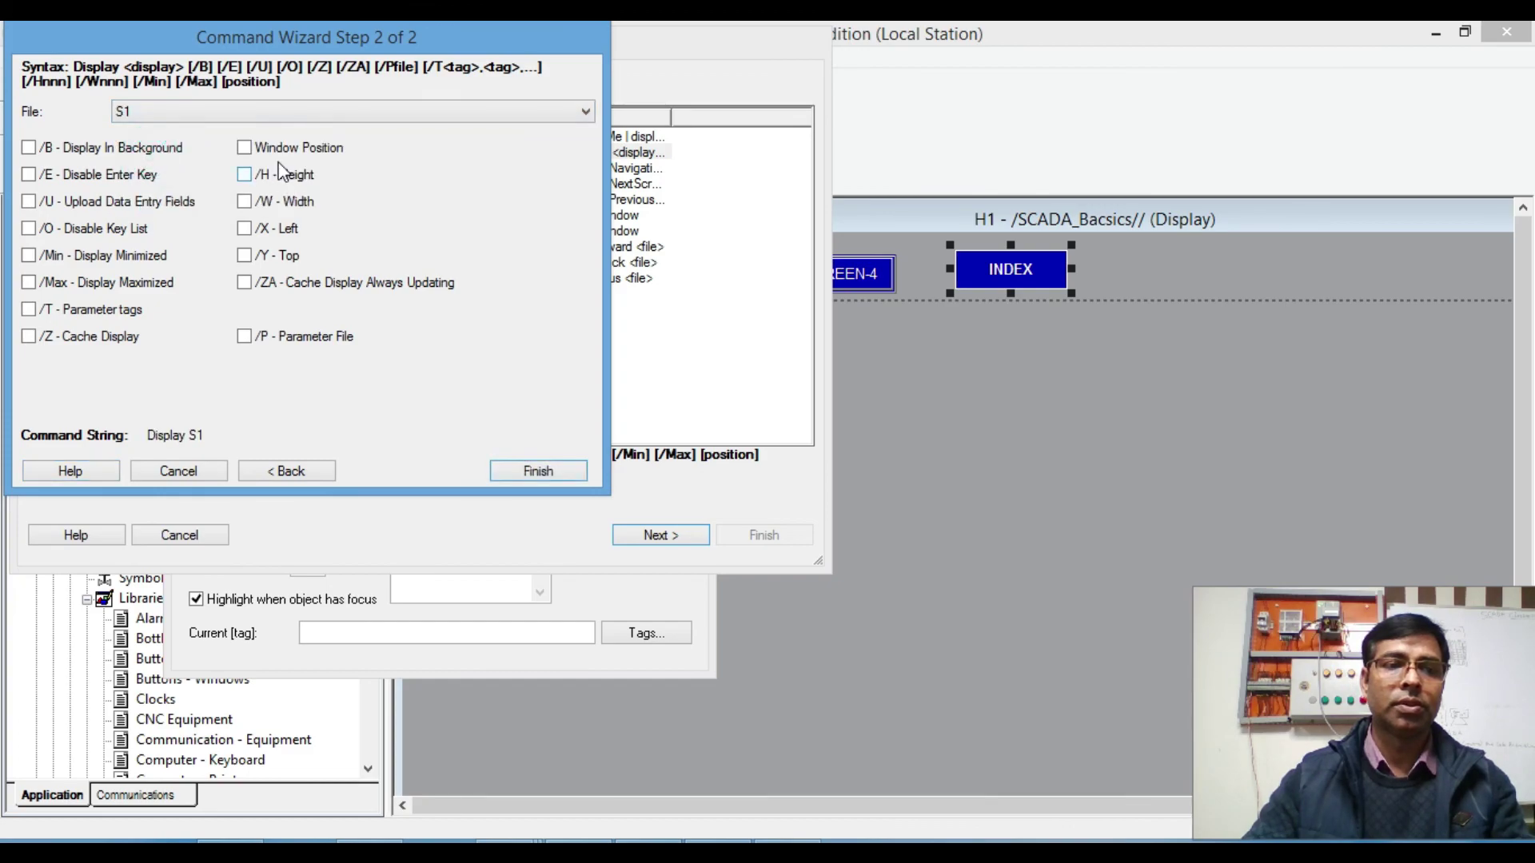
pyautogui.click(527, 470)
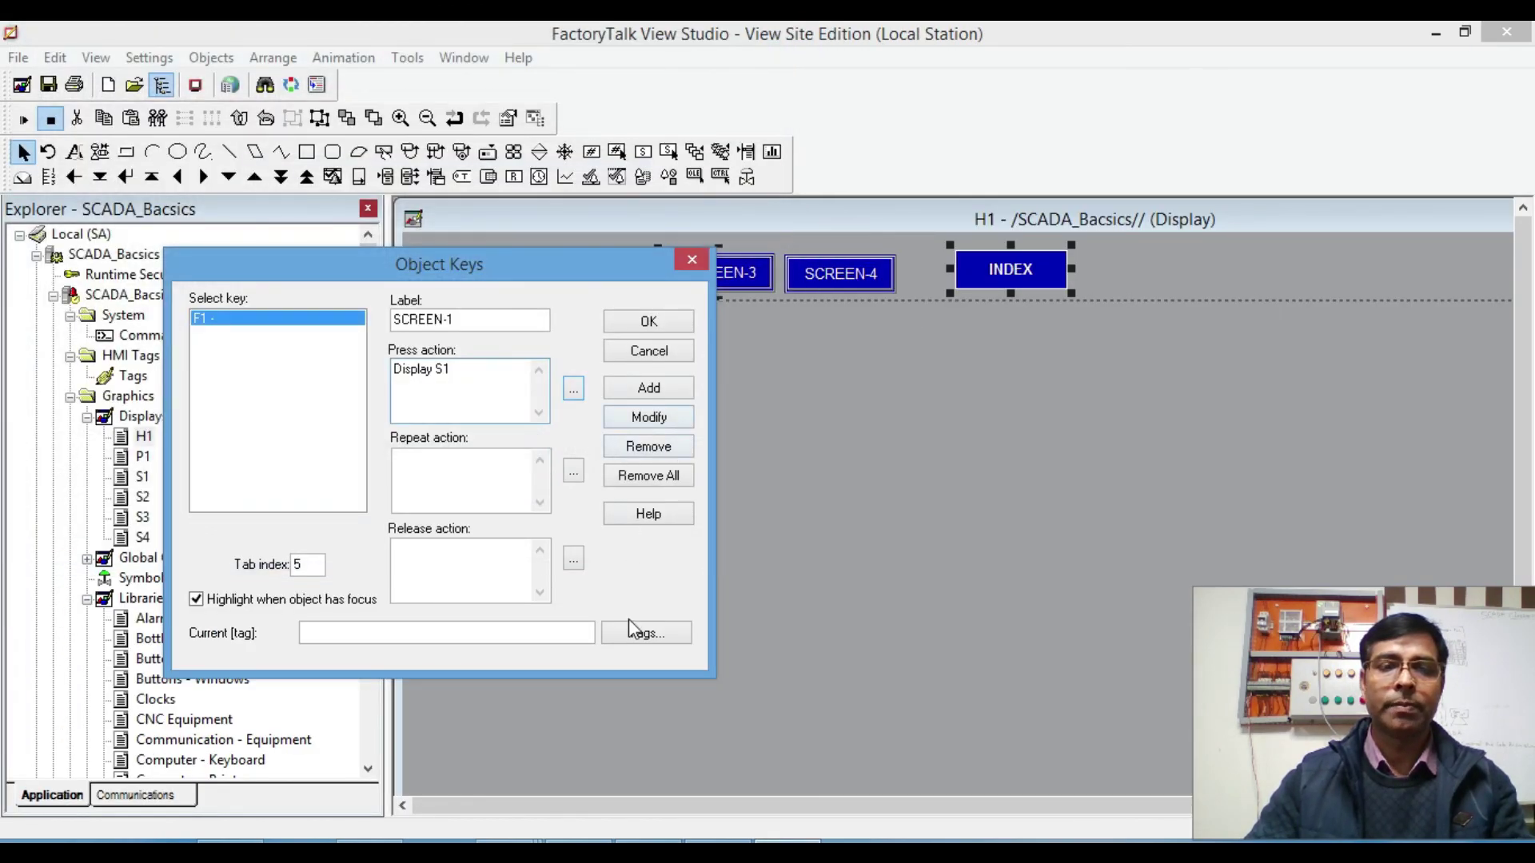
# Step: Add the object key F2 and set its press action to Display S2
pyautogui.click(643, 392)
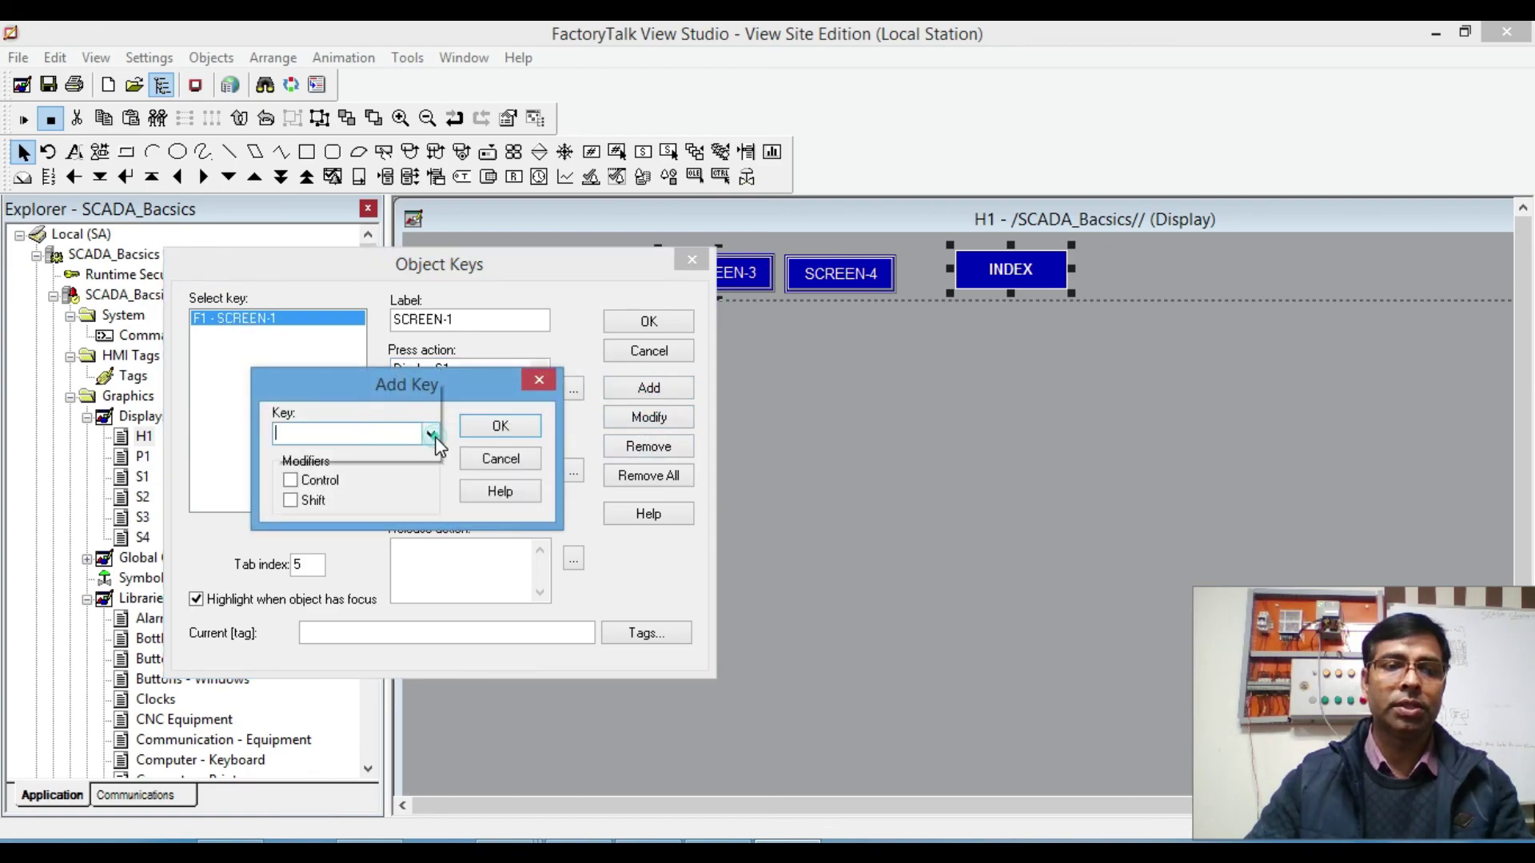
pyautogui.click(435, 436)
pyautogui.click(304, 44)
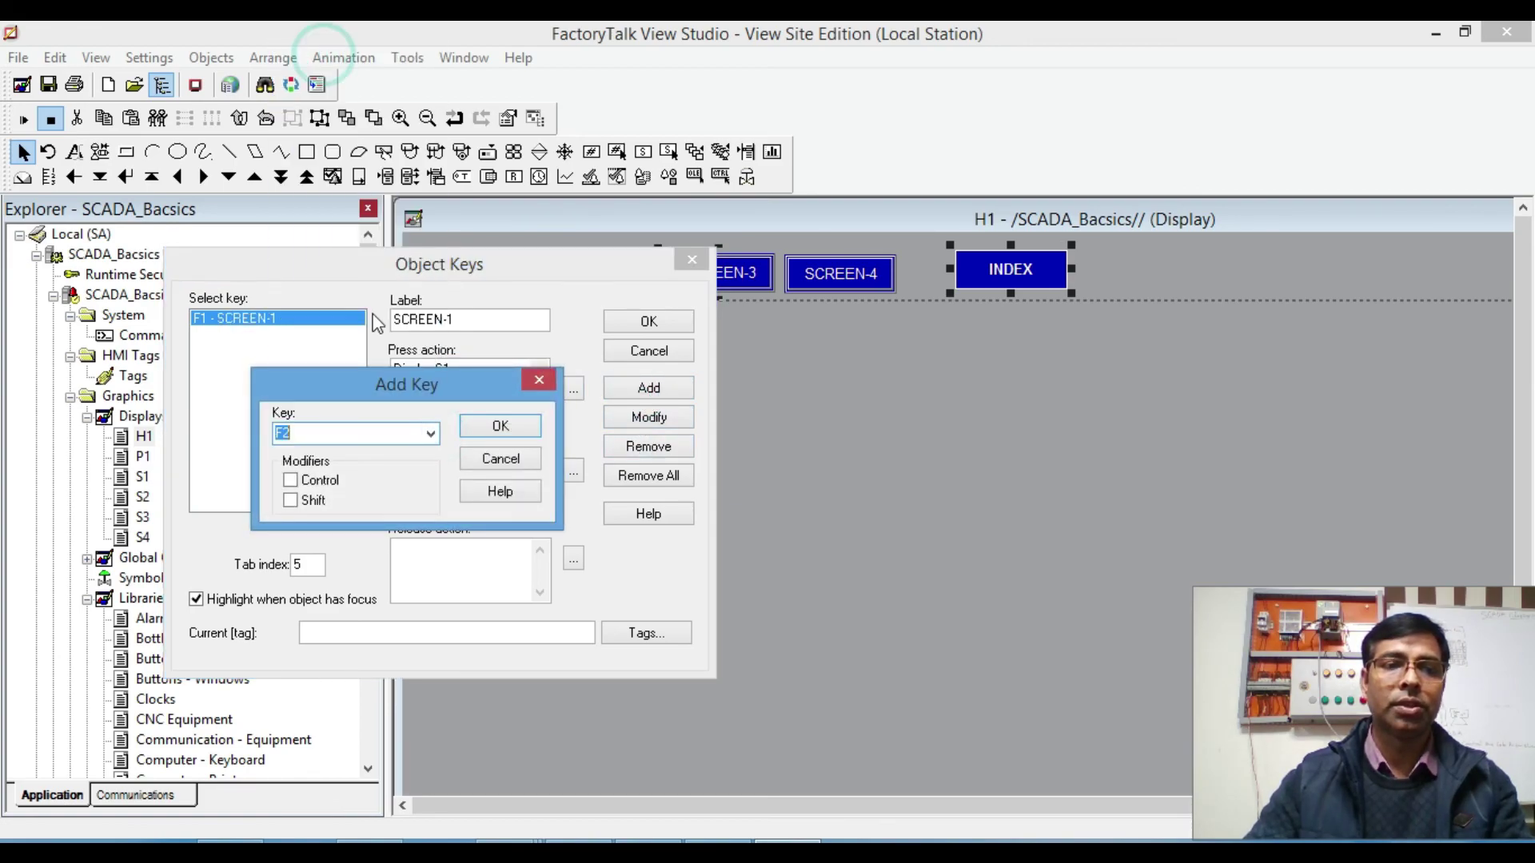
pyautogui.click(499, 425)
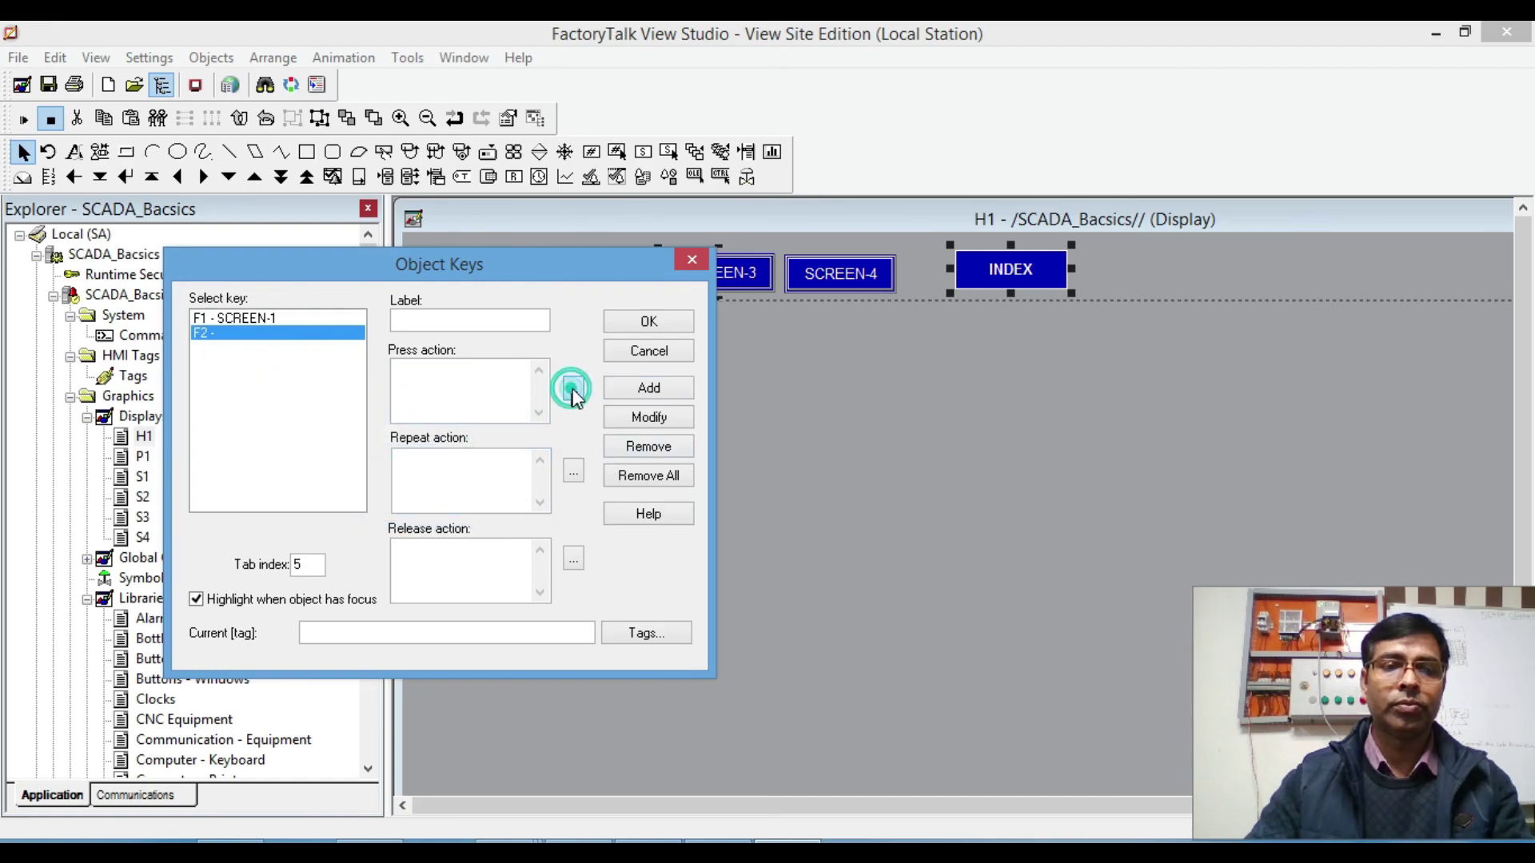
pyautogui.click(573, 390)
pyautogui.doubleClick(267, 152)
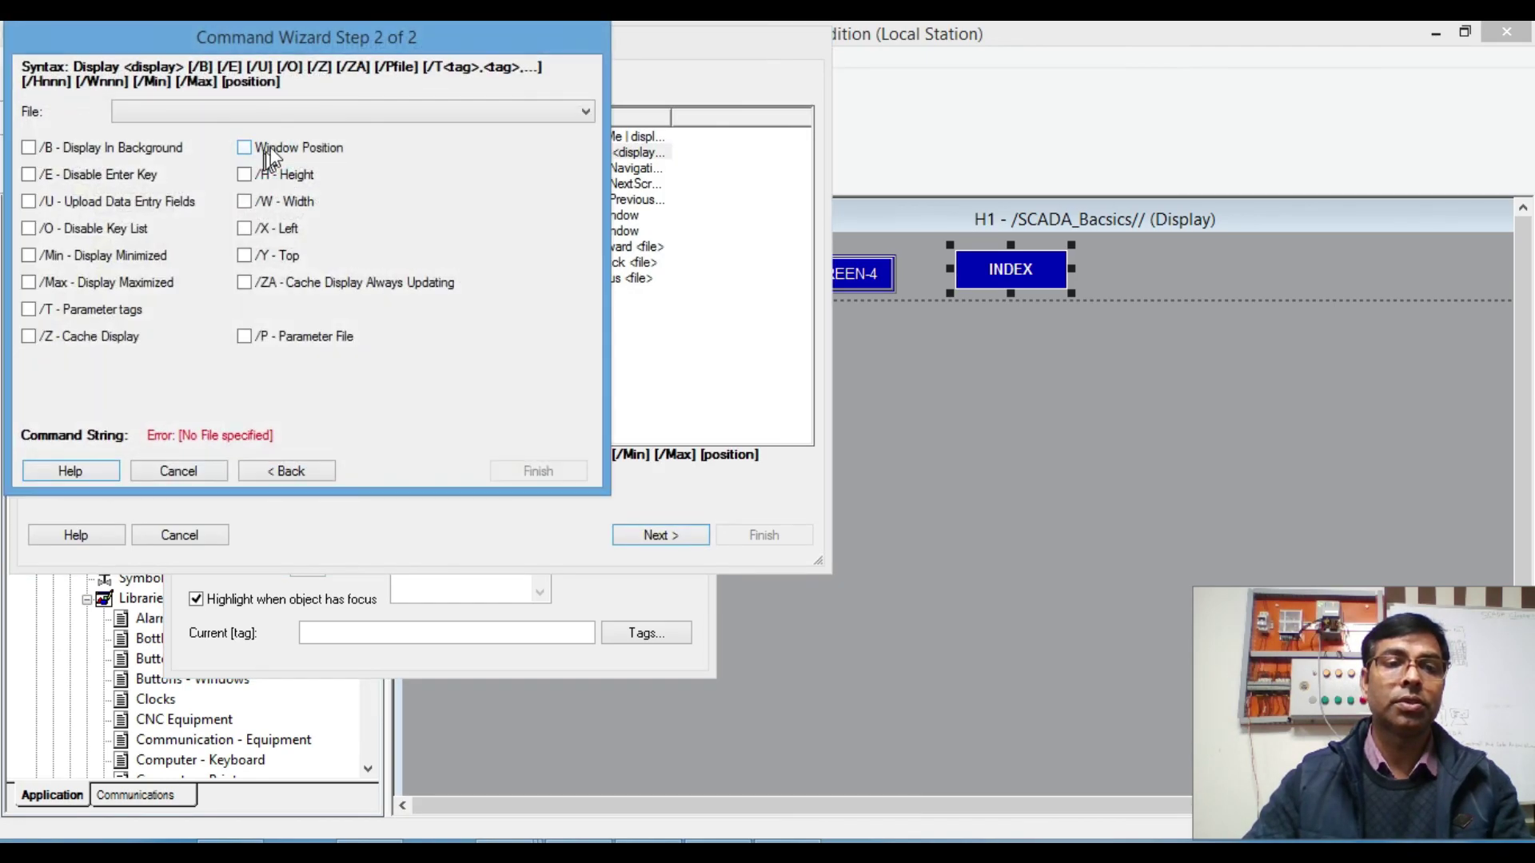
pyautogui.click(282, 120)
pyautogui.click(193, 177)
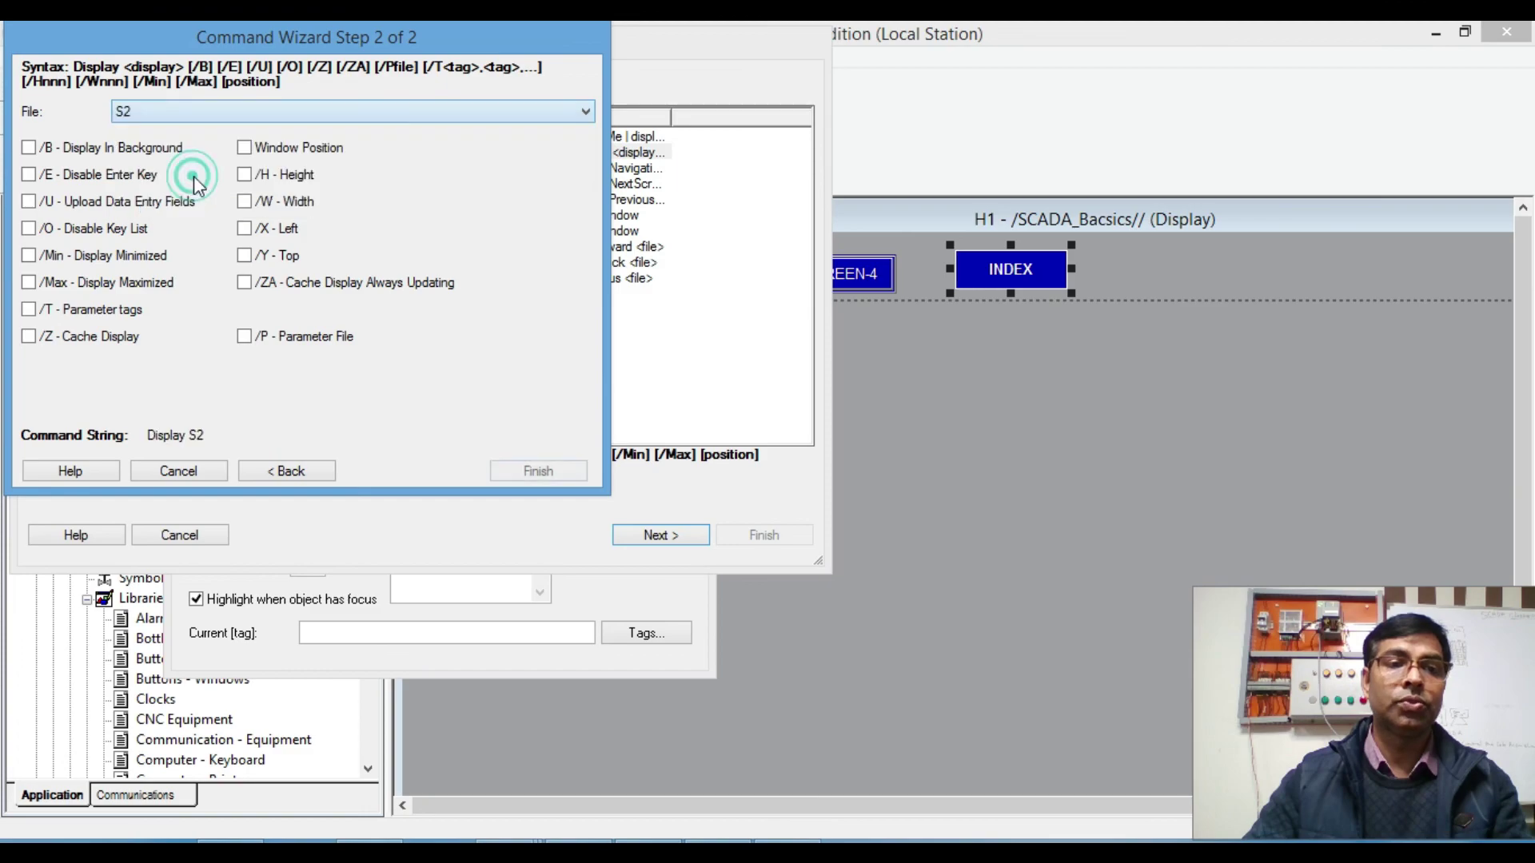
pyautogui.click(531, 472)
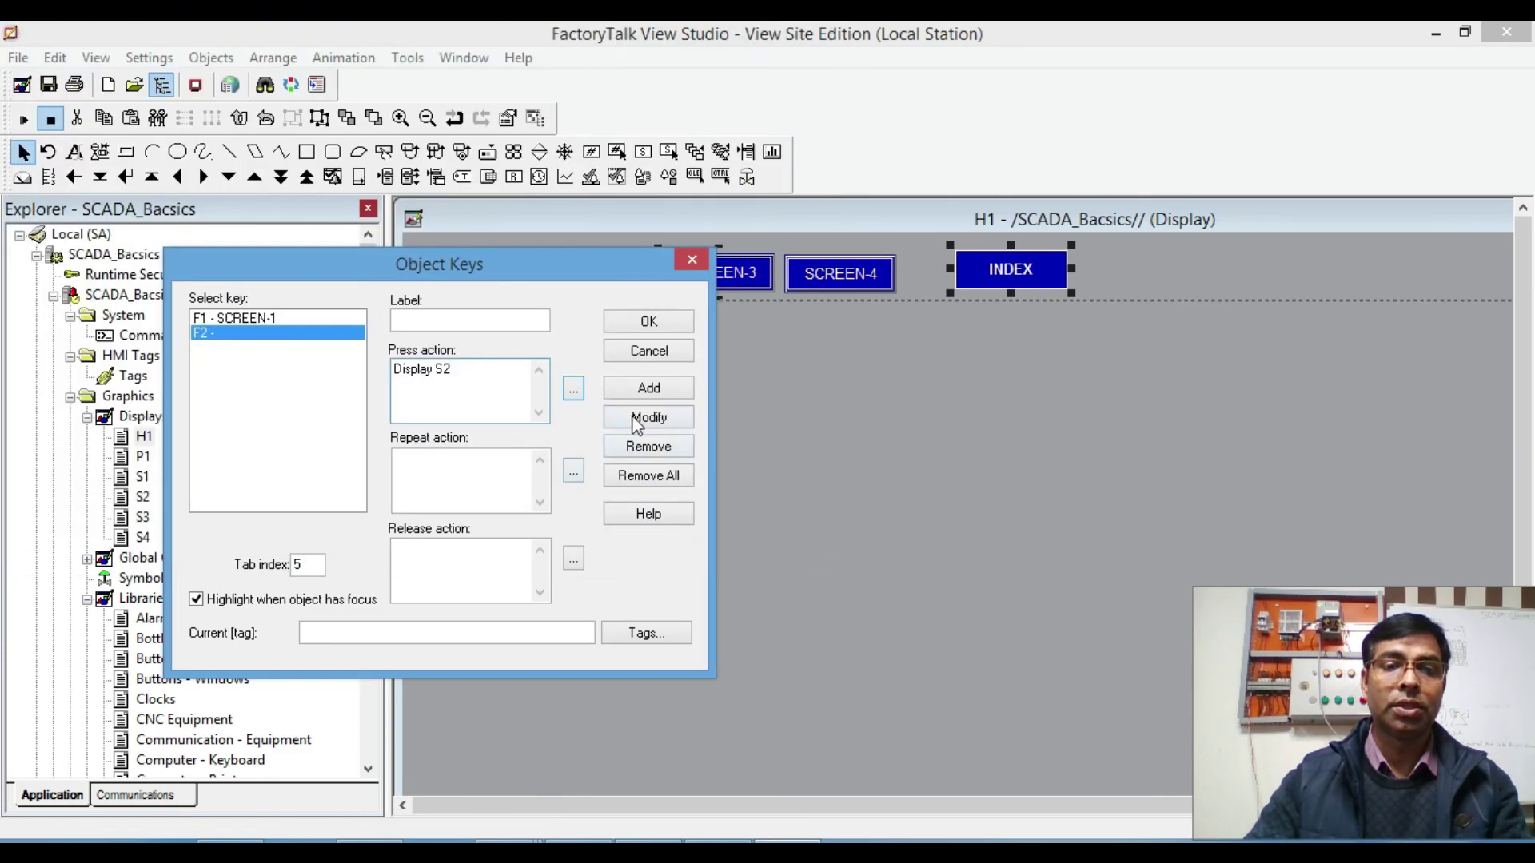
# Step: Add the object key F3 with the label SCREEN-3
pyautogui.click(648, 387)
pyautogui.click(424, 436)
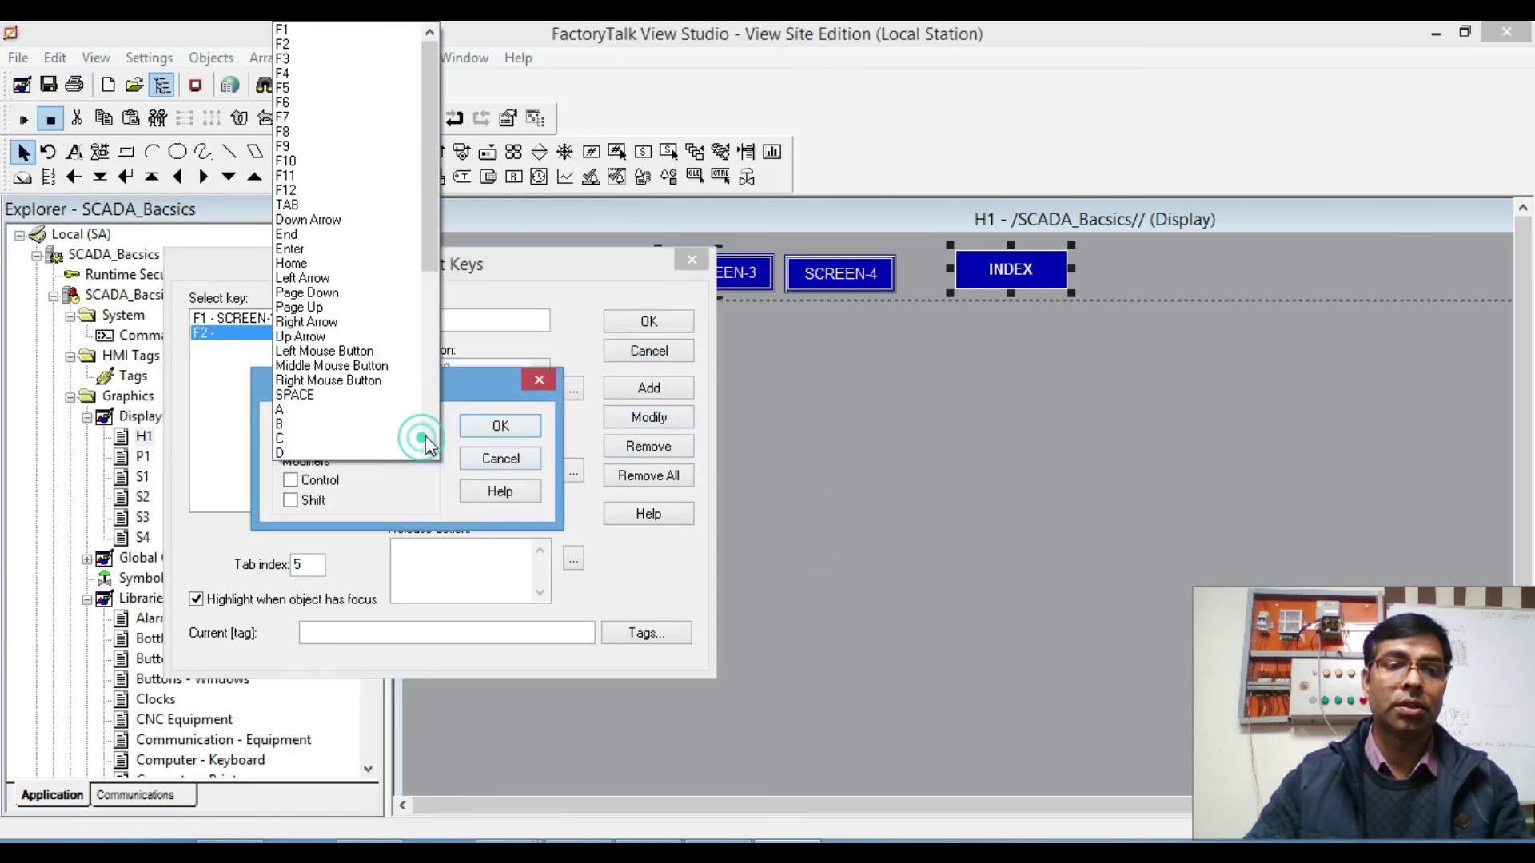
pyautogui.click(368, 56)
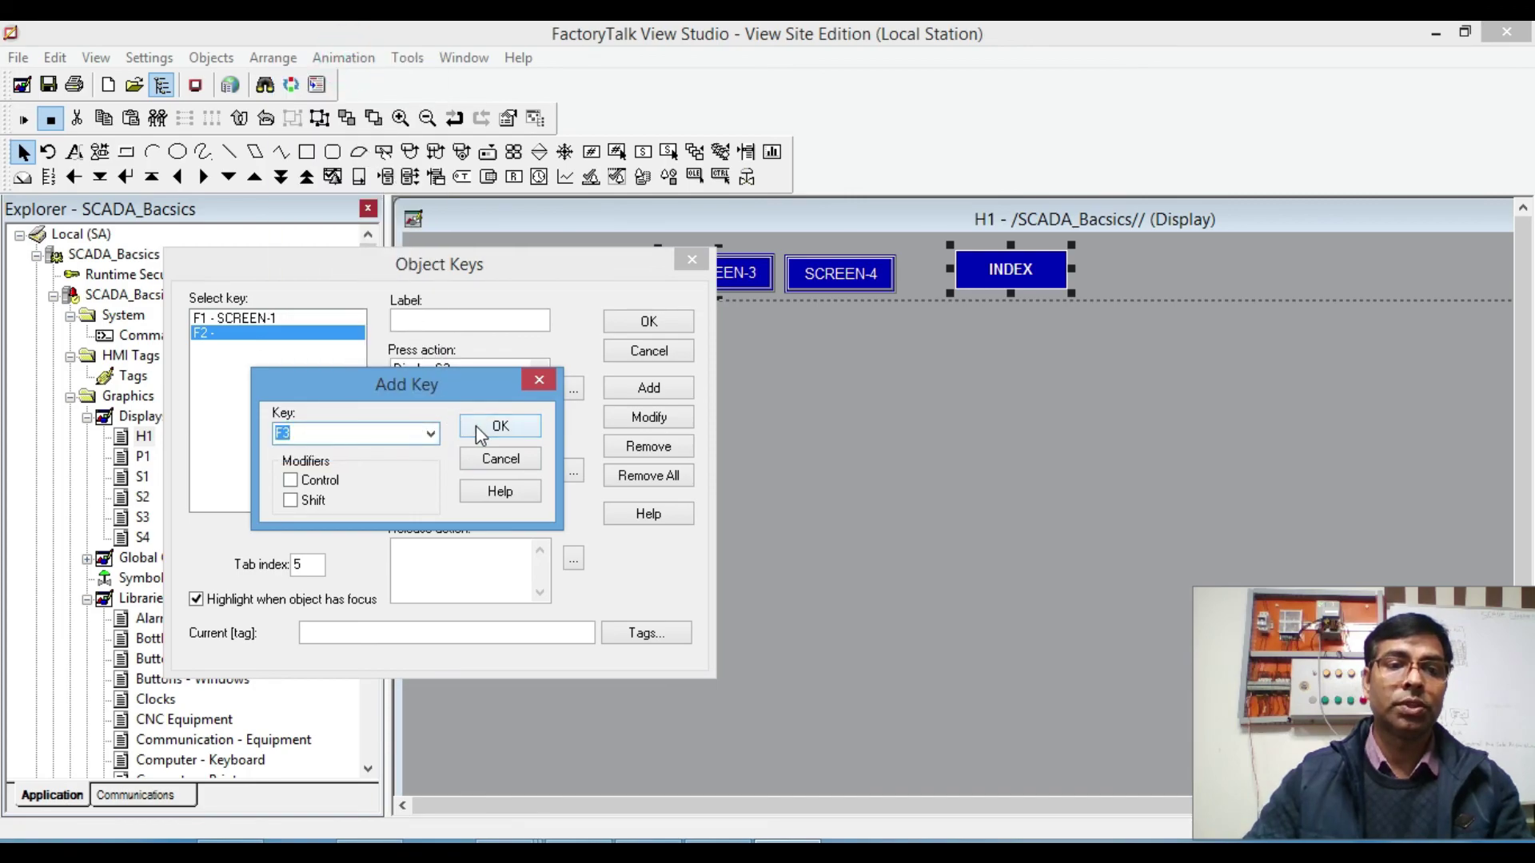
pyautogui.click(497, 426)
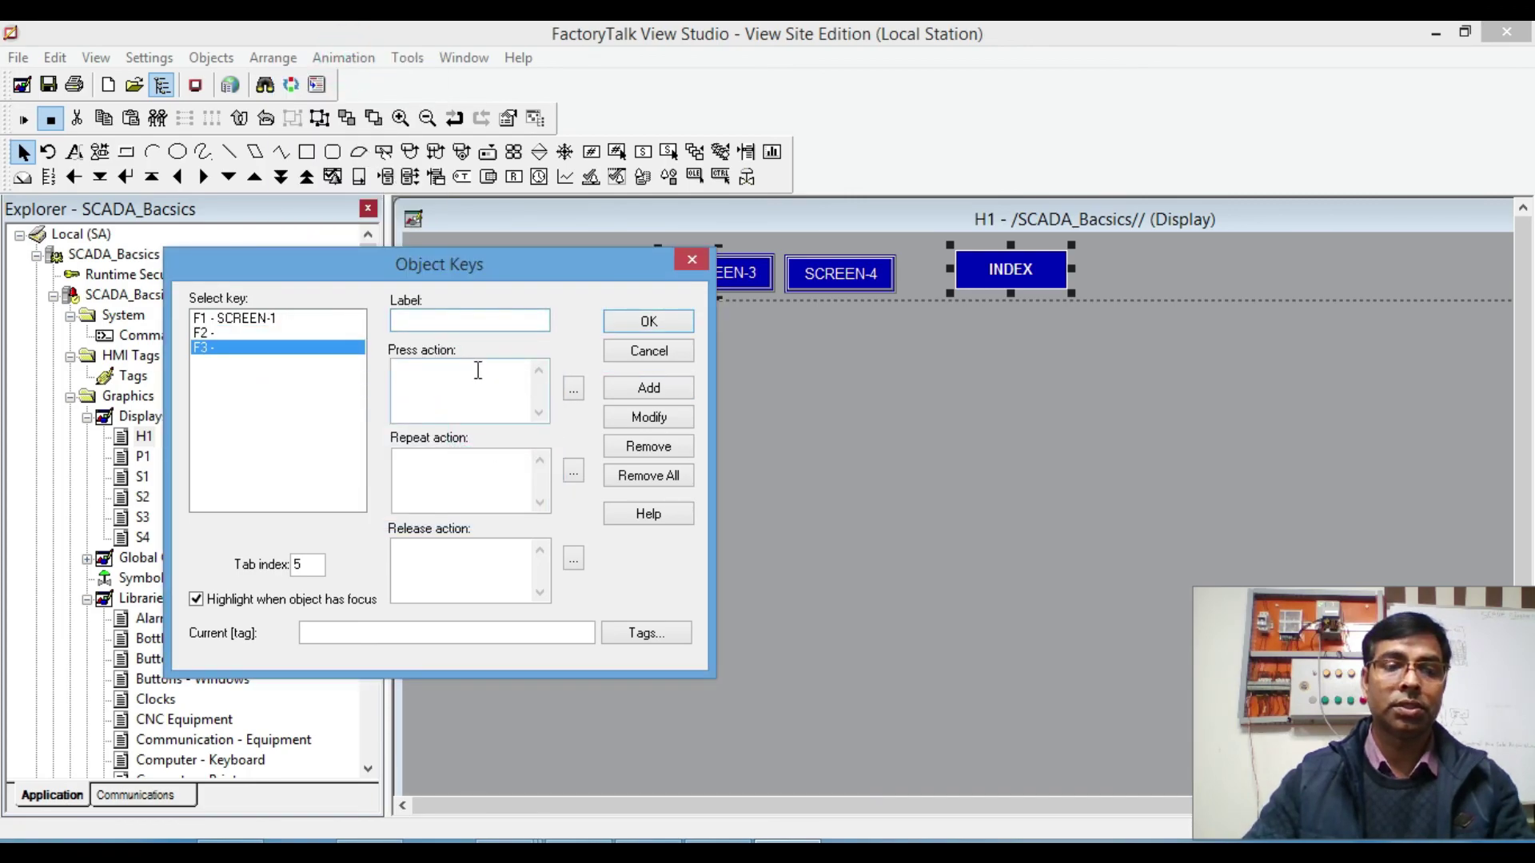
pyautogui.write('SCREEN-3')
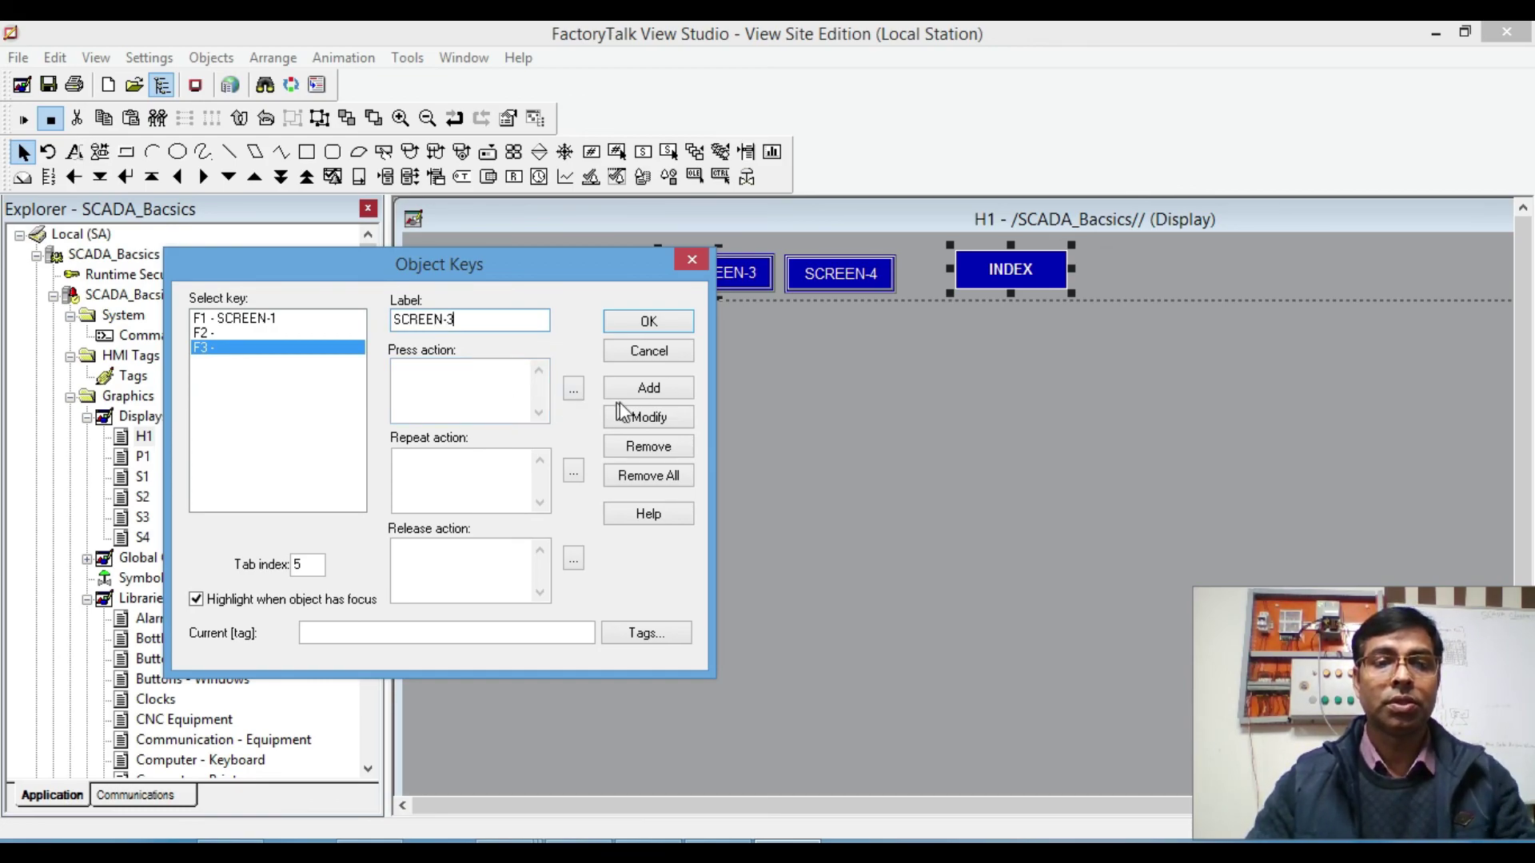
# Step: Set the press action of the F3 key to the navigation command Display S3
pyautogui.click(577, 390)
pyautogui.click(254, 153)
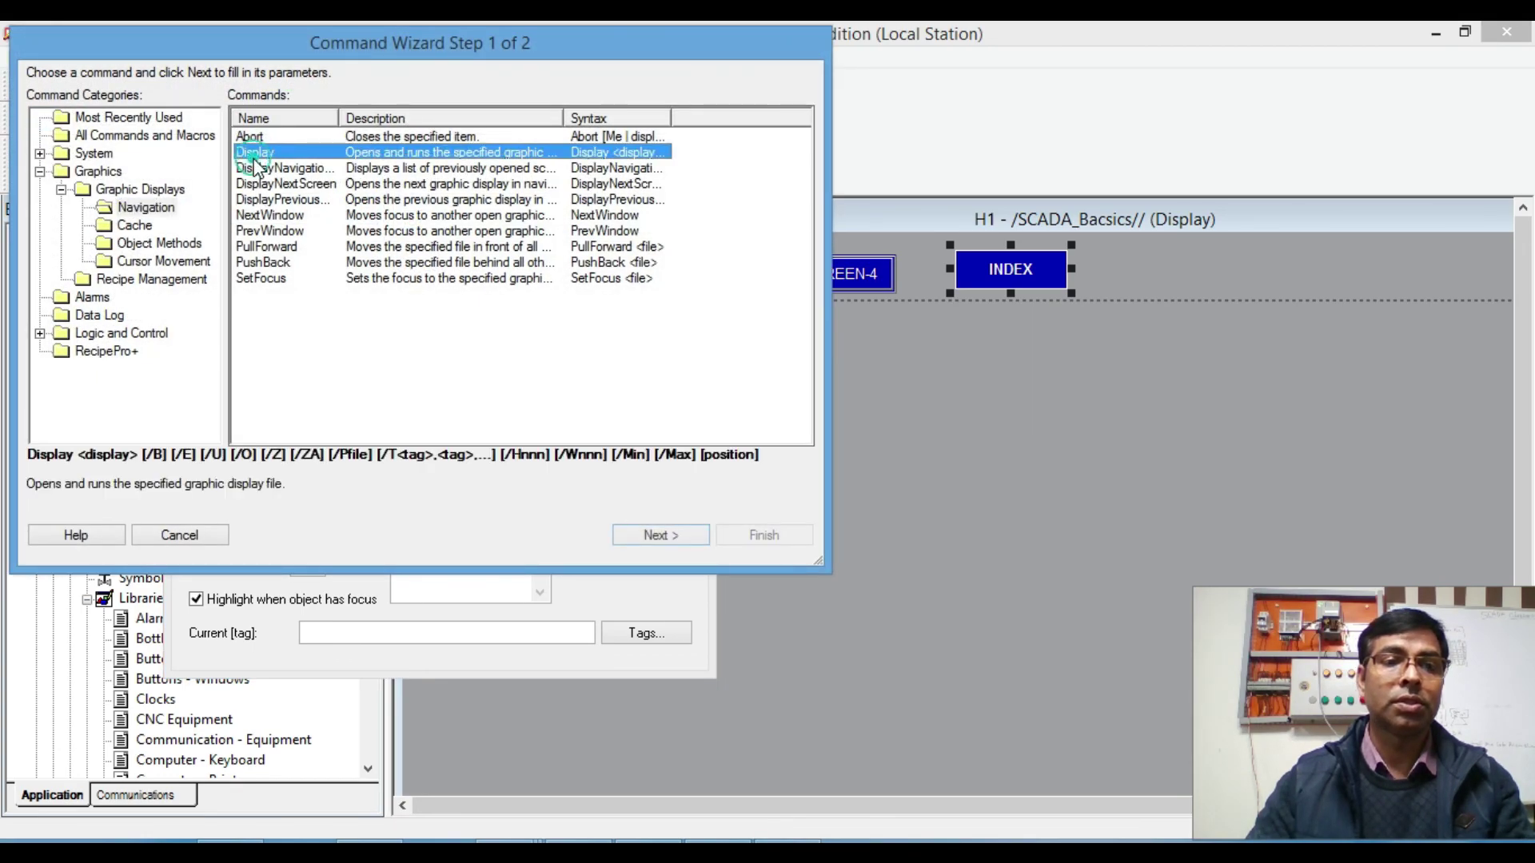
pyautogui.press('Return')
pyautogui.click(312, 111)
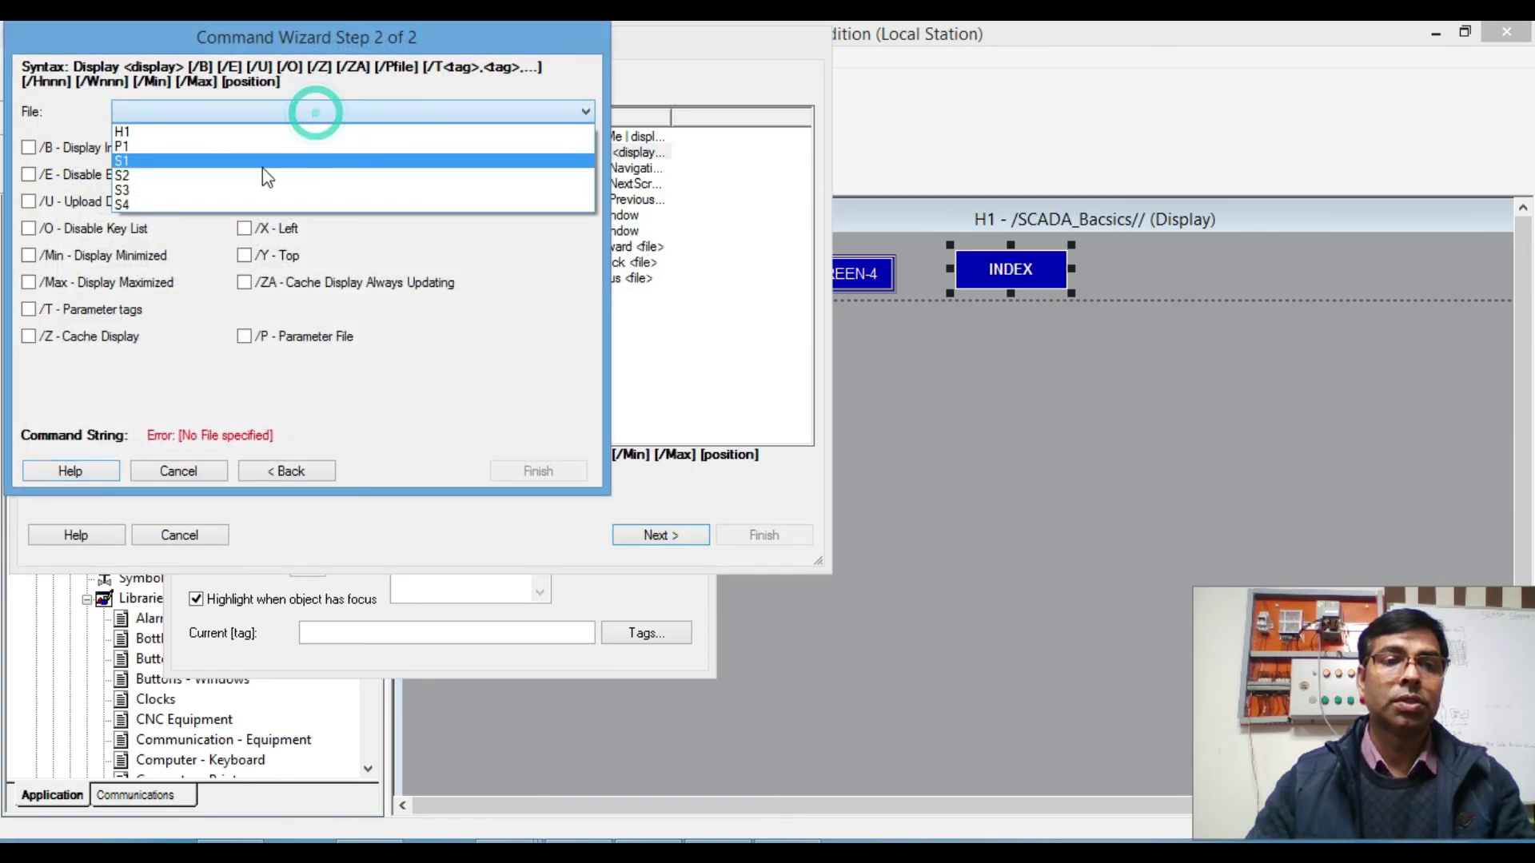
pyautogui.click(223, 192)
pyautogui.click(508, 472)
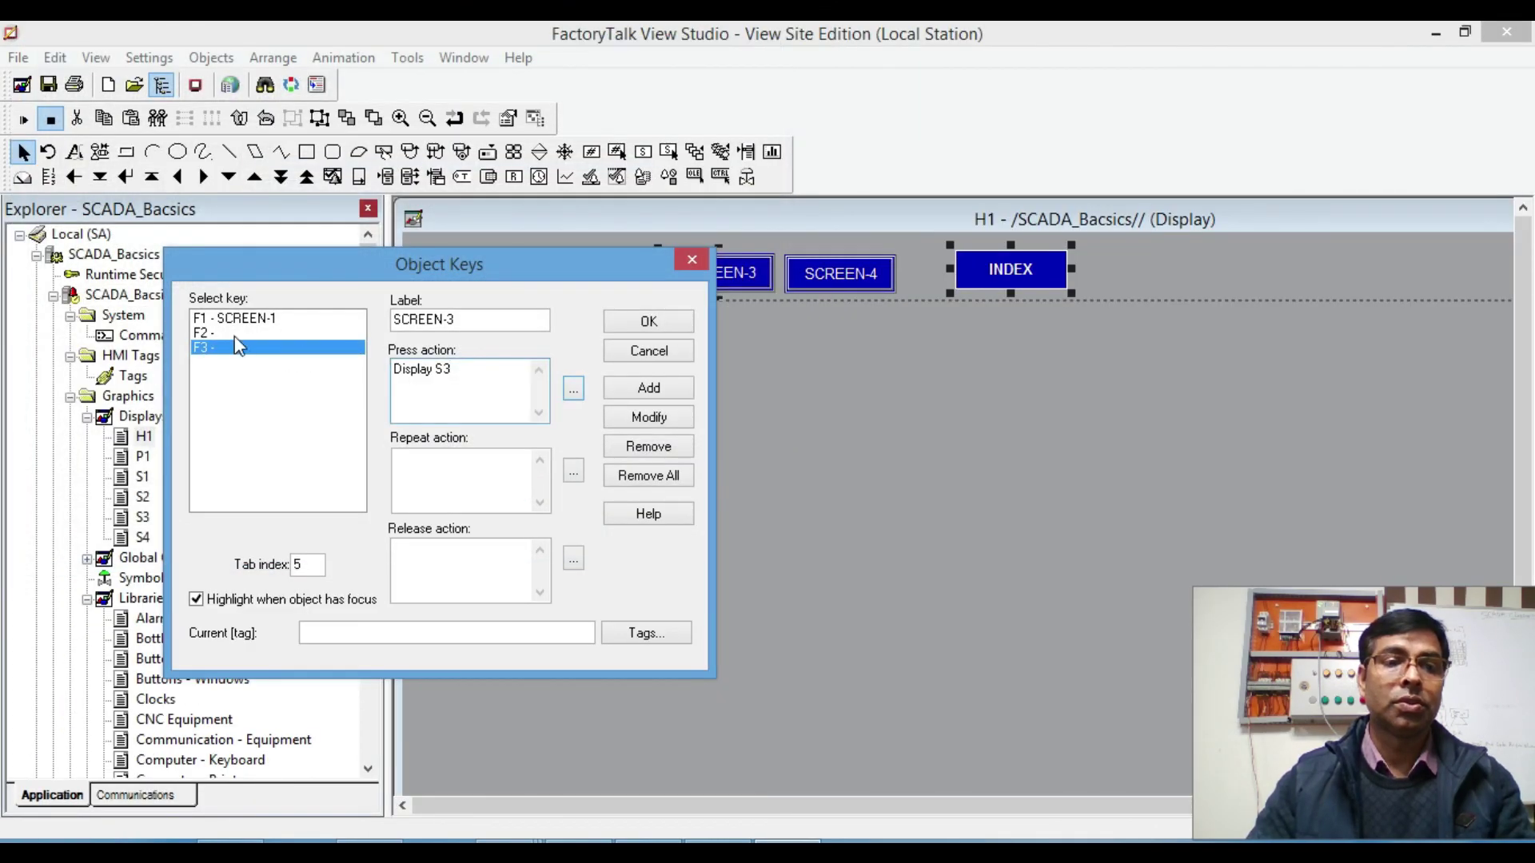
# Step: Label the F2 key SCREEN-2
pyautogui.click(209, 333)
pyautogui.click(441, 319)
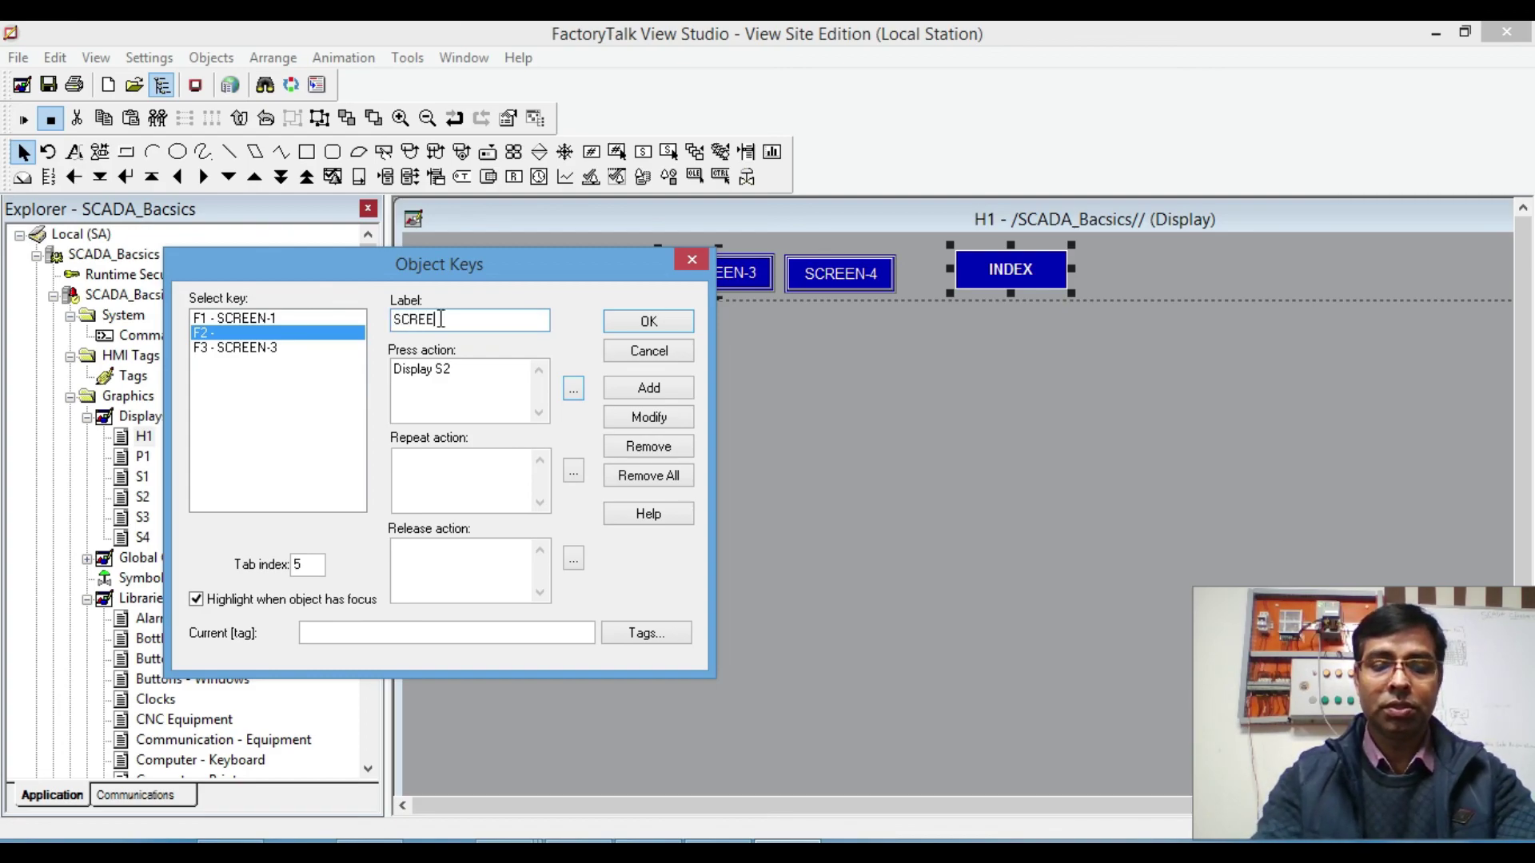
pyautogui.click(264, 347)
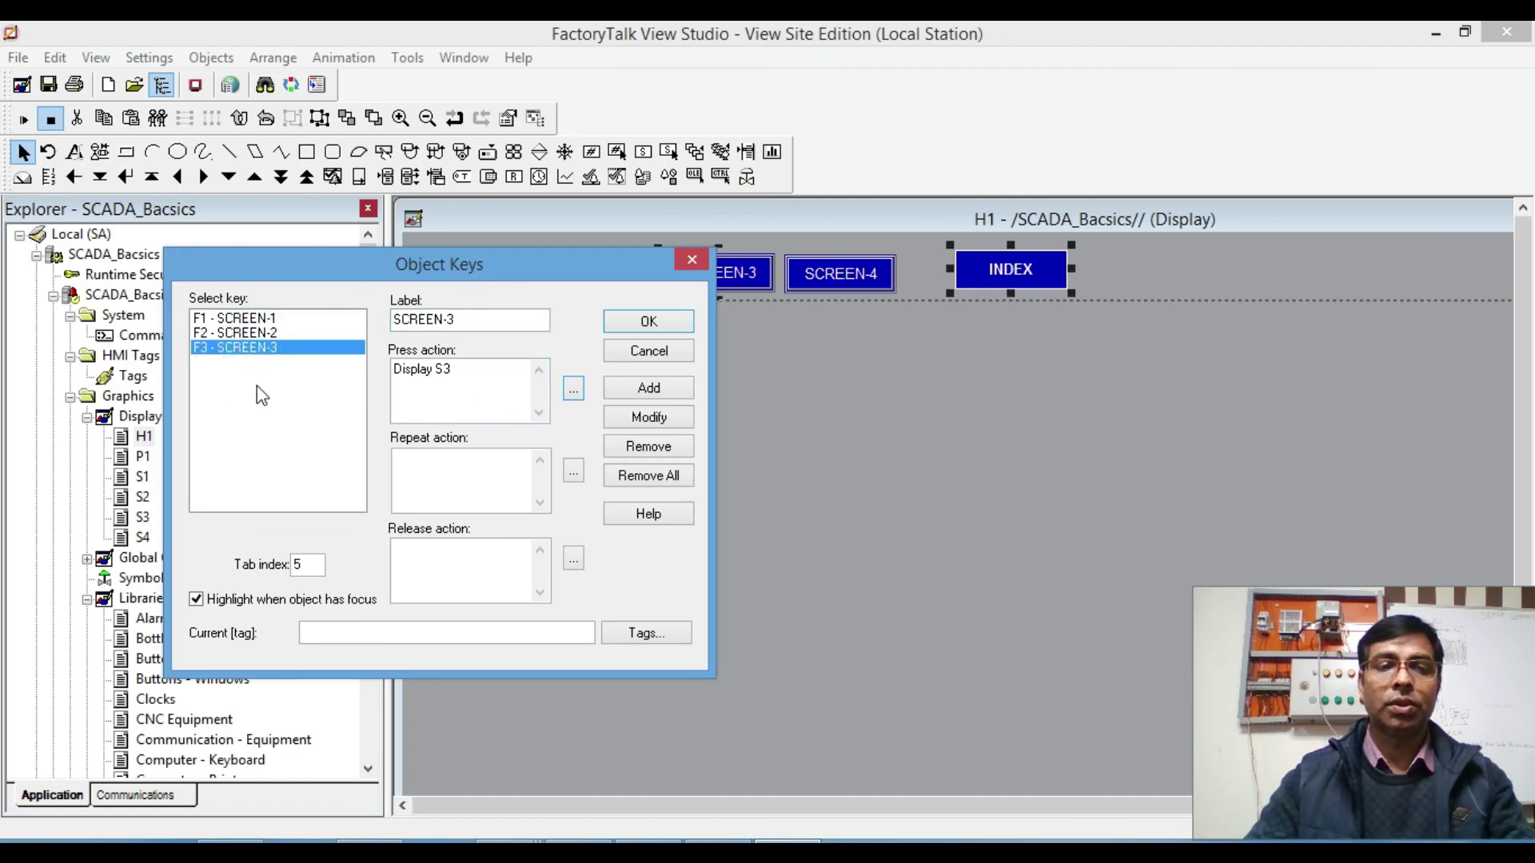
# Step: Add the object key F4 with the label SCREEN-4
pyautogui.click(648, 388)
pyautogui.click(431, 434)
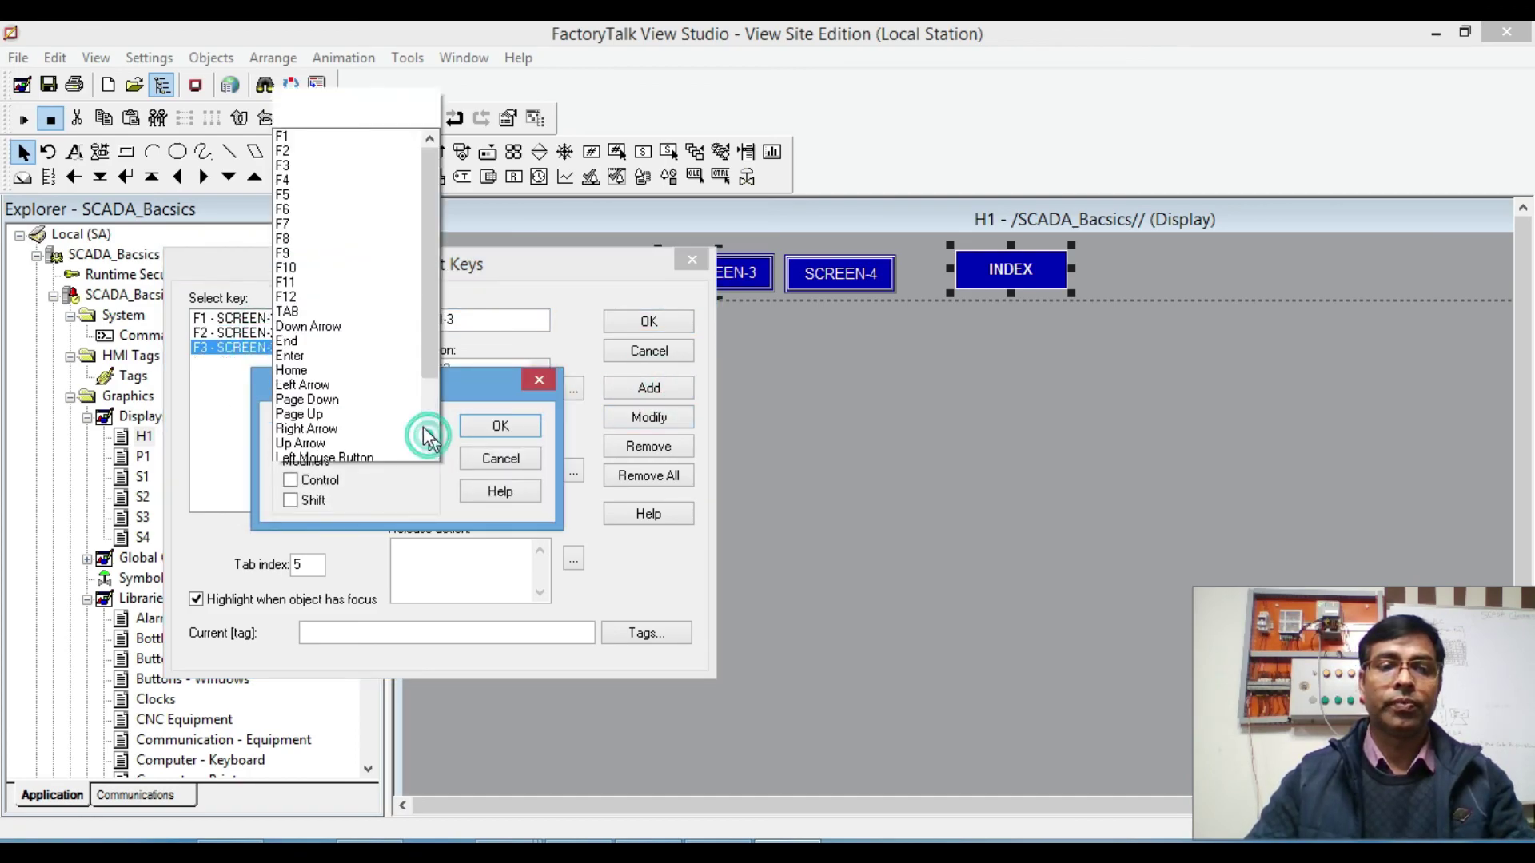
pyautogui.click(343, 80)
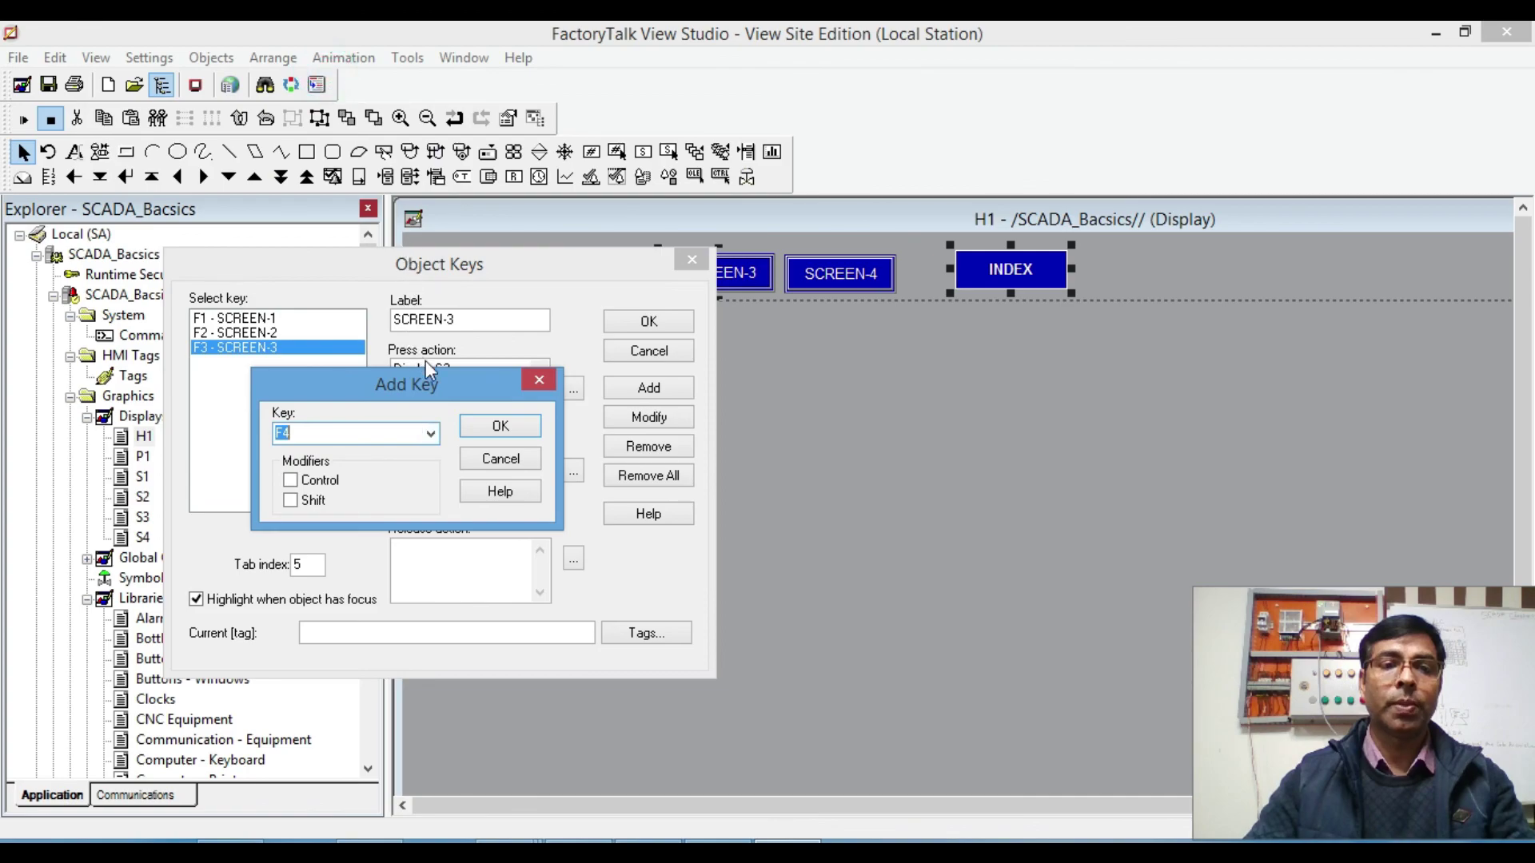
pyautogui.click(497, 426)
pyautogui.click(414, 321)
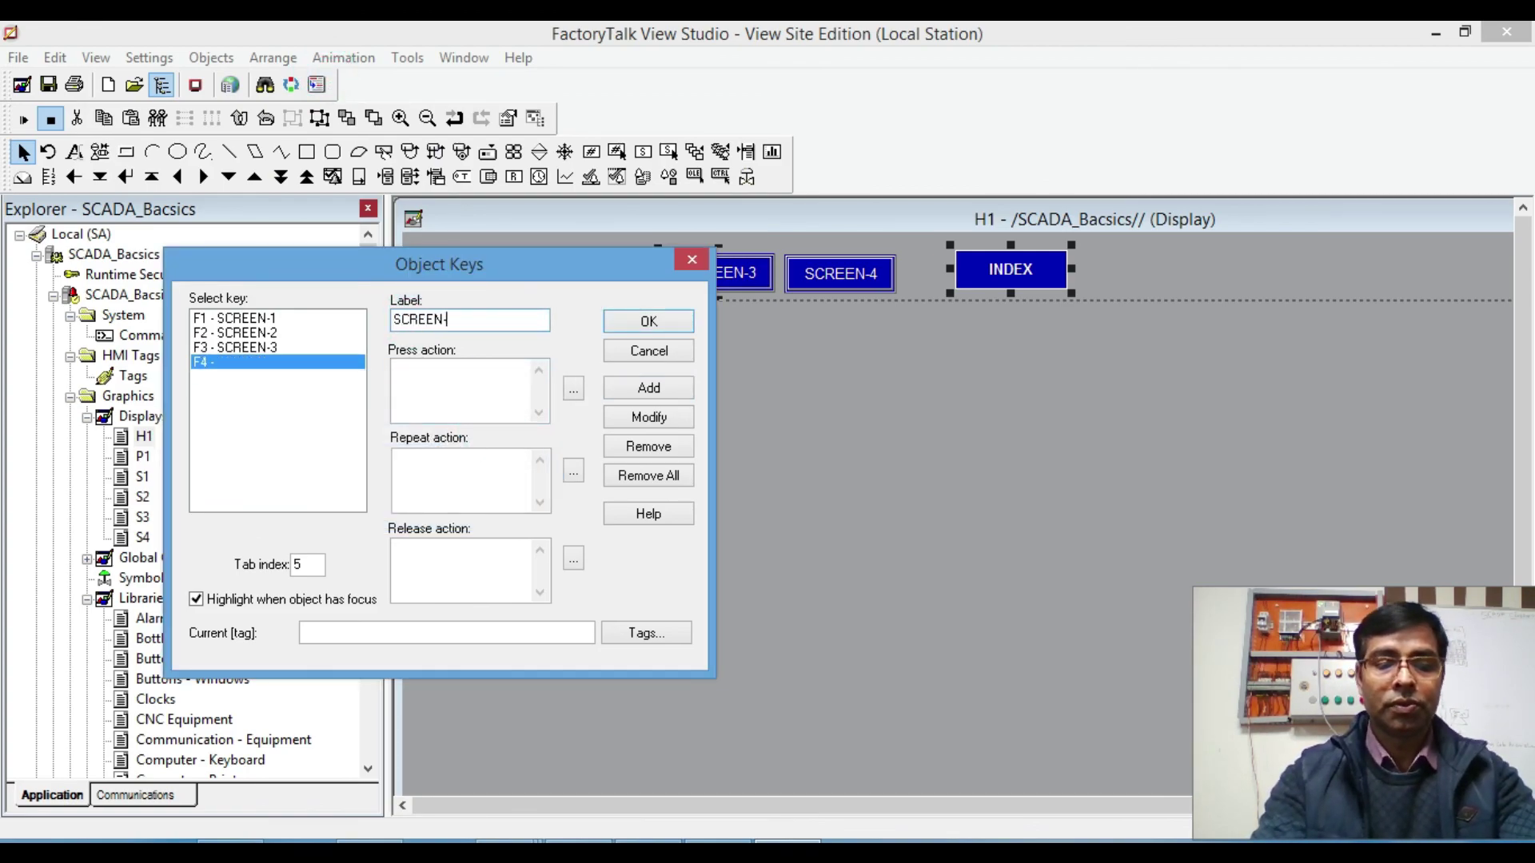
# Step: Set the press action of the F4 key to Display S4 and apply the object keys to INDEX
pyautogui.click(574, 392)
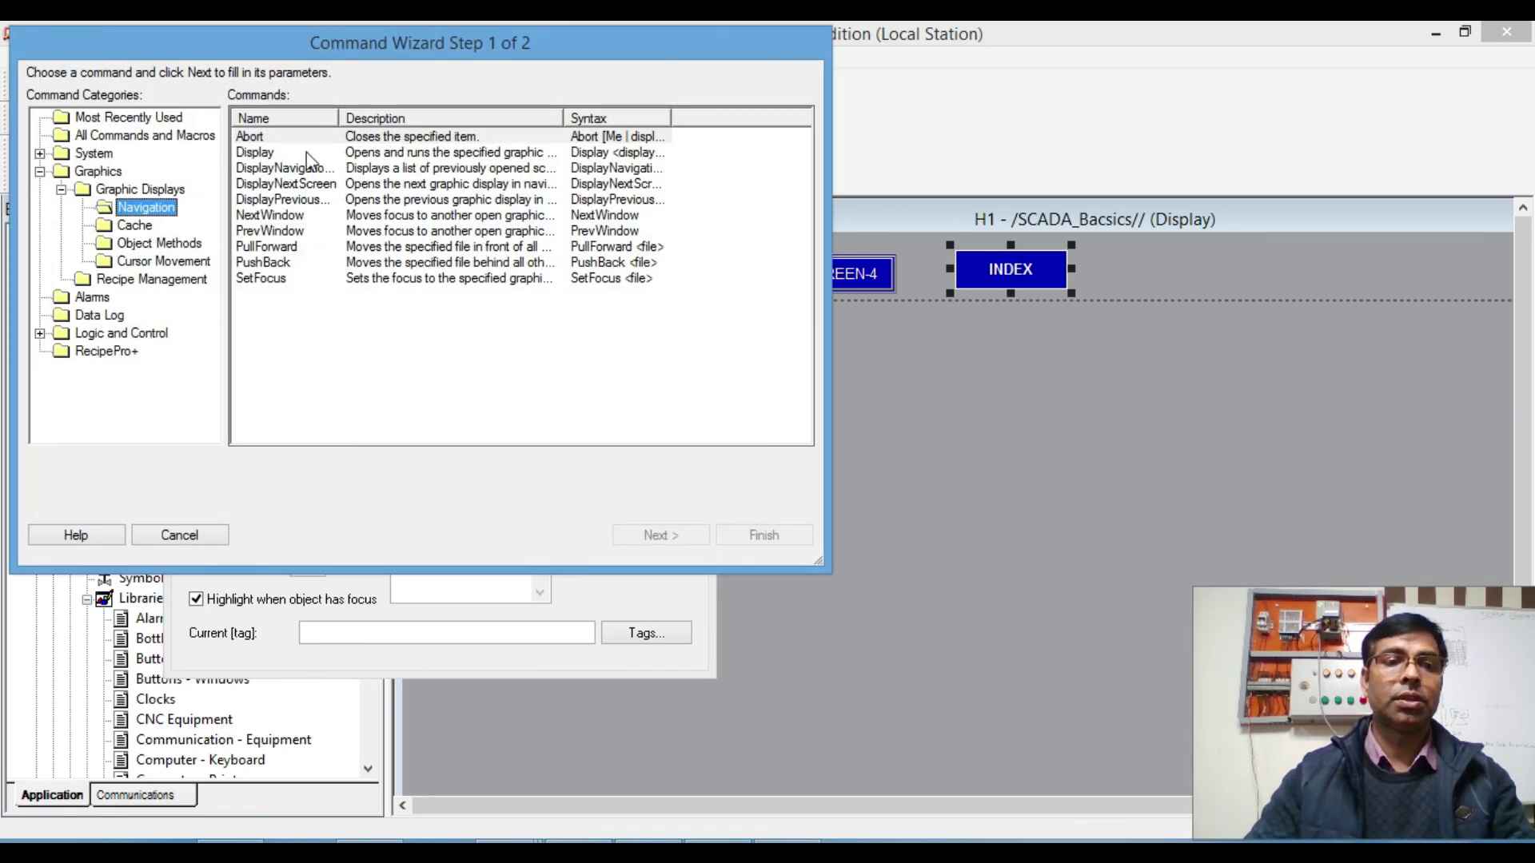
pyautogui.doubleClick(295, 152)
pyautogui.click(405, 113)
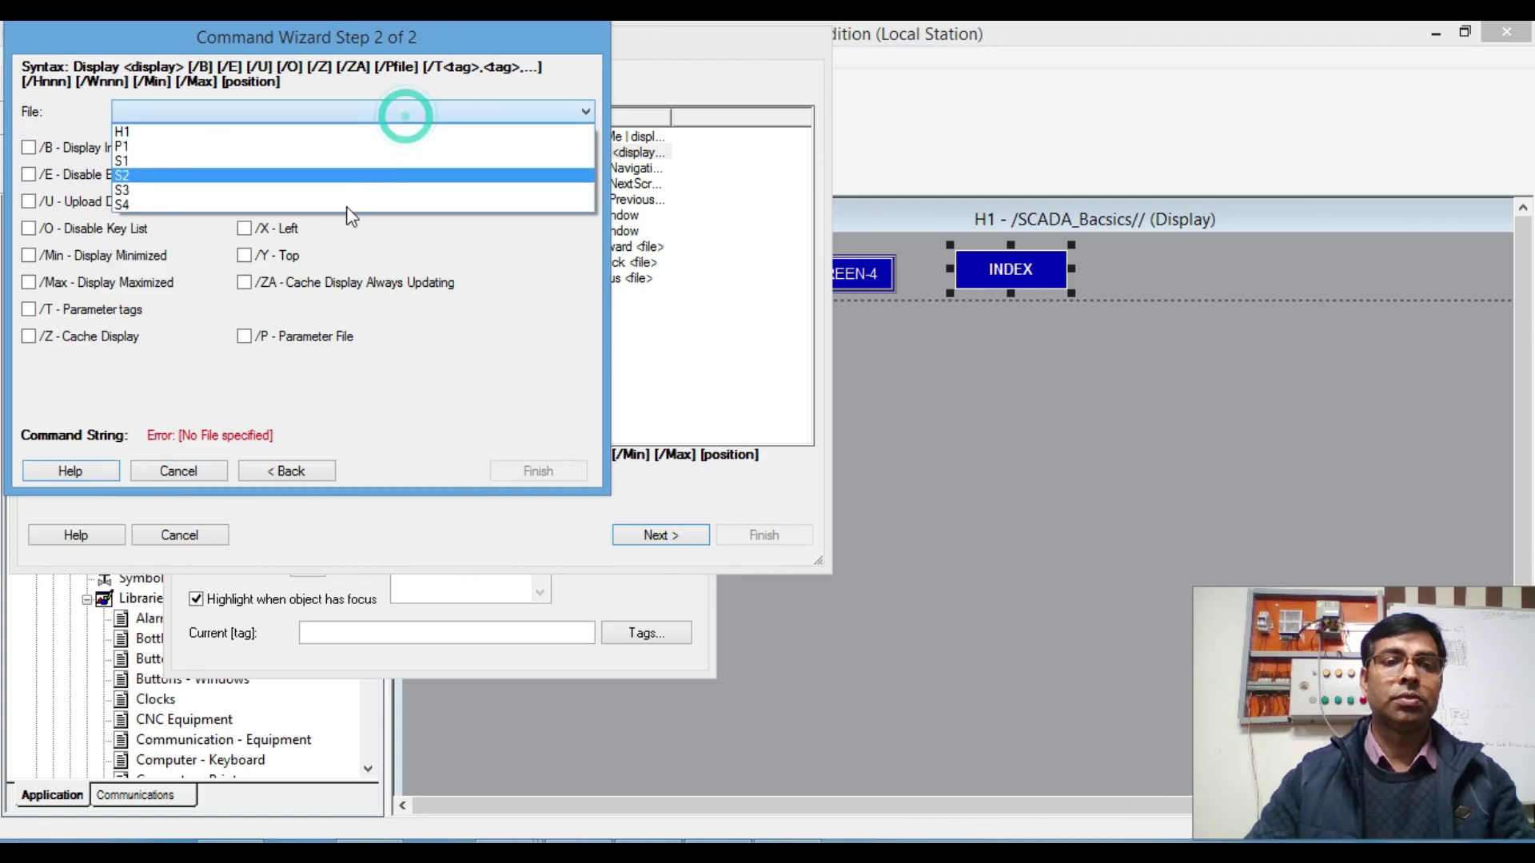
pyautogui.click(233, 204)
pyautogui.click(534, 471)
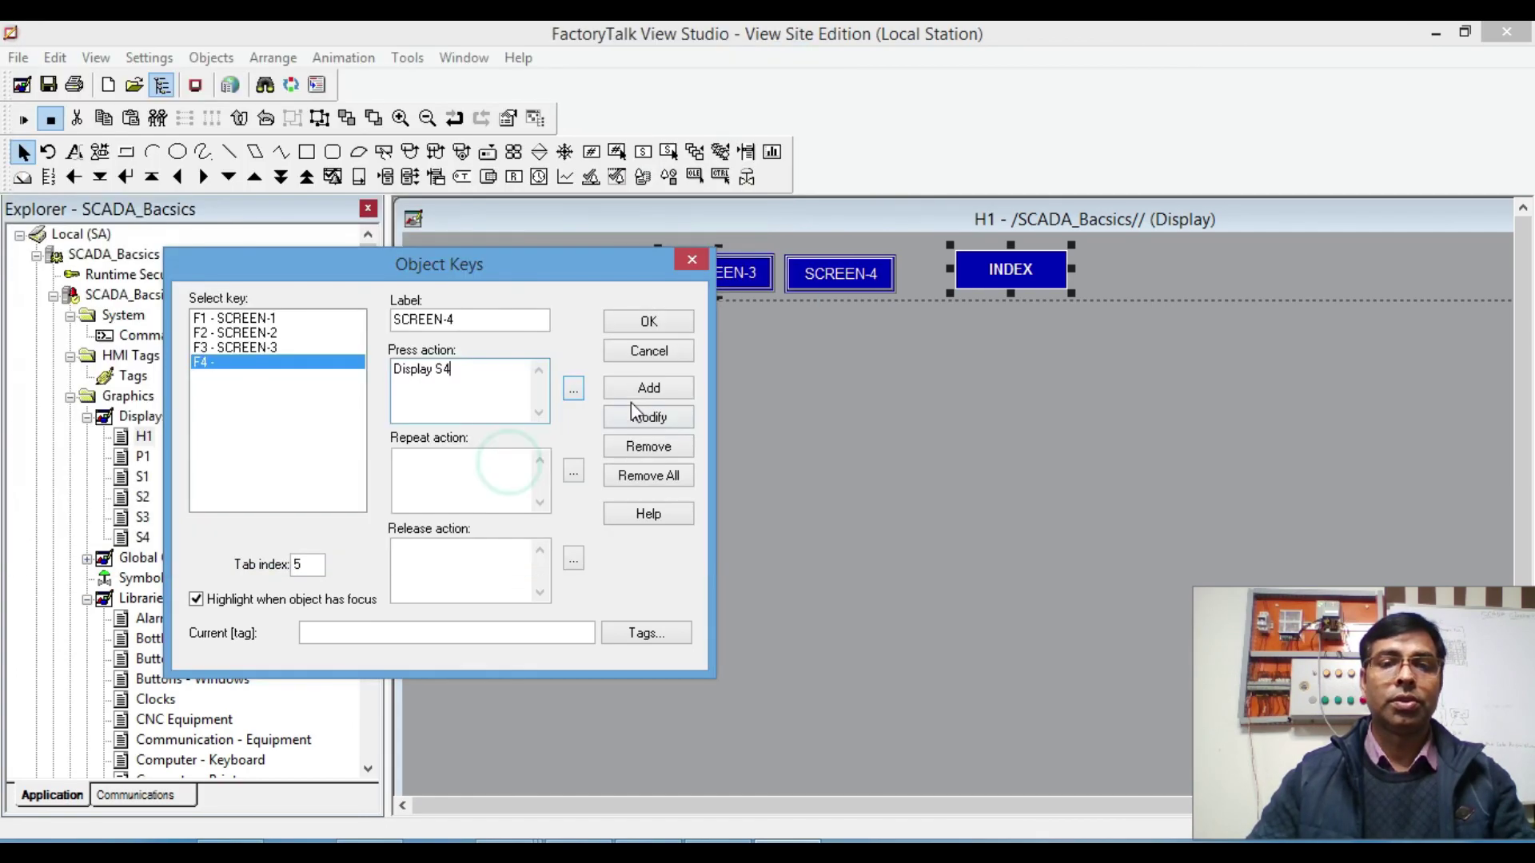
pyautogui.click(671, 320)
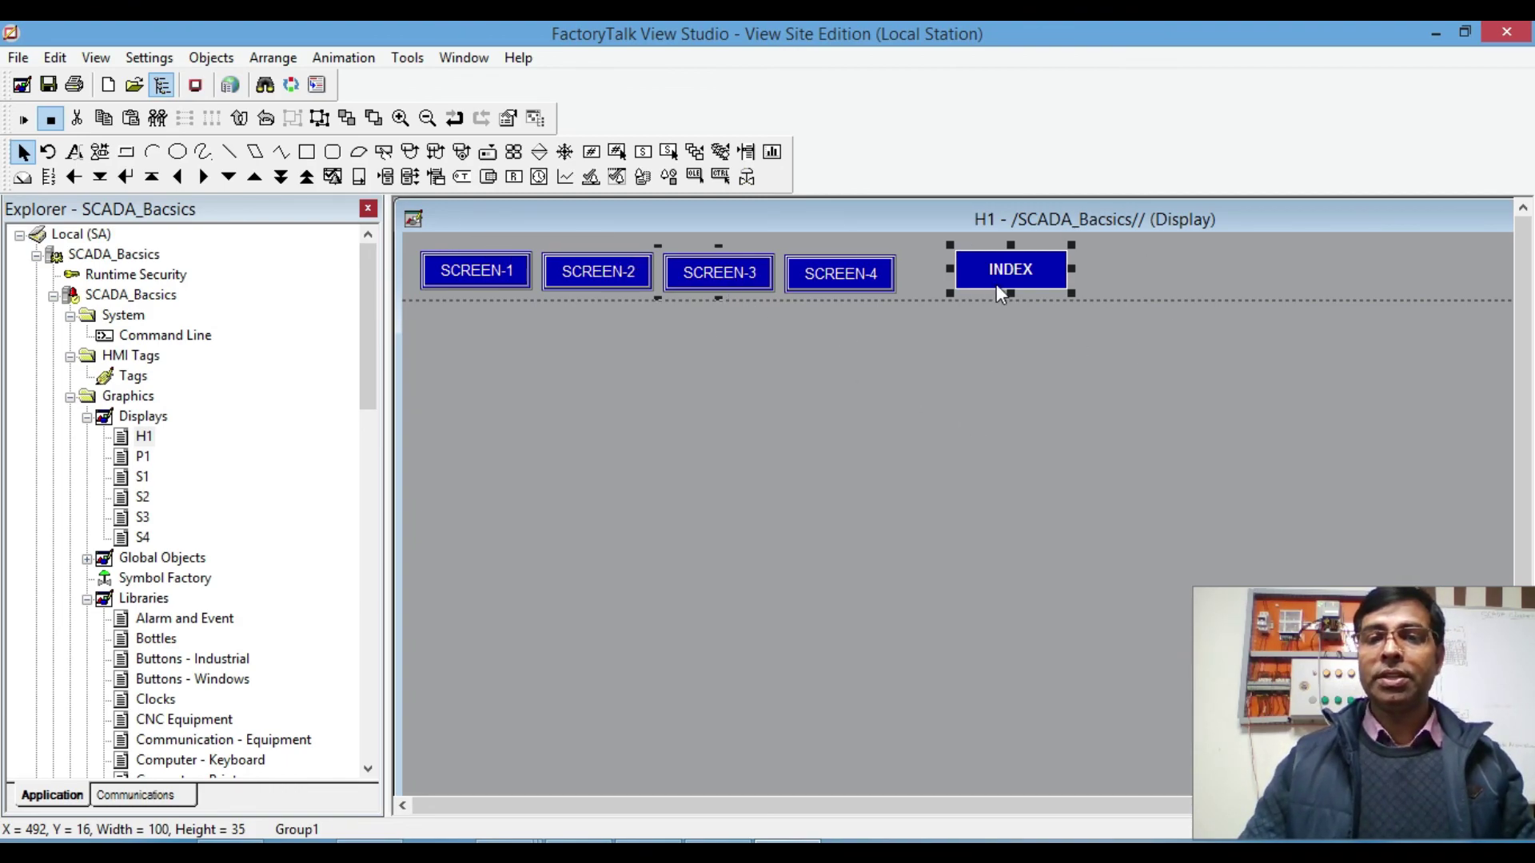
# Step: Align the four SCREEN buttons and the INDEX object by their middles and space them evenly horizontally
pyautogui.click(495, 273)
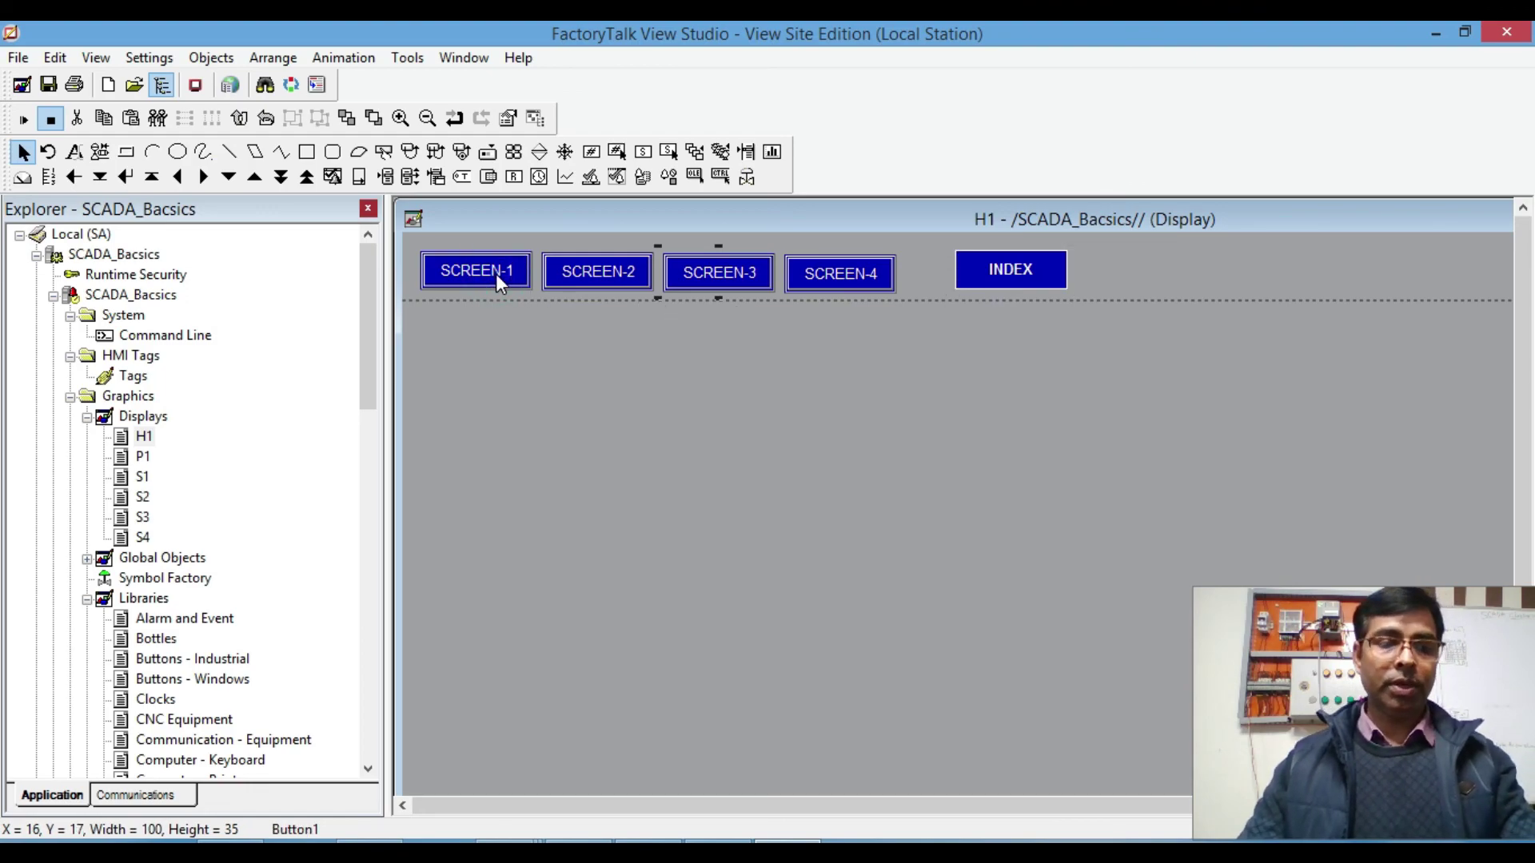
pyautogui.click(773, 381)
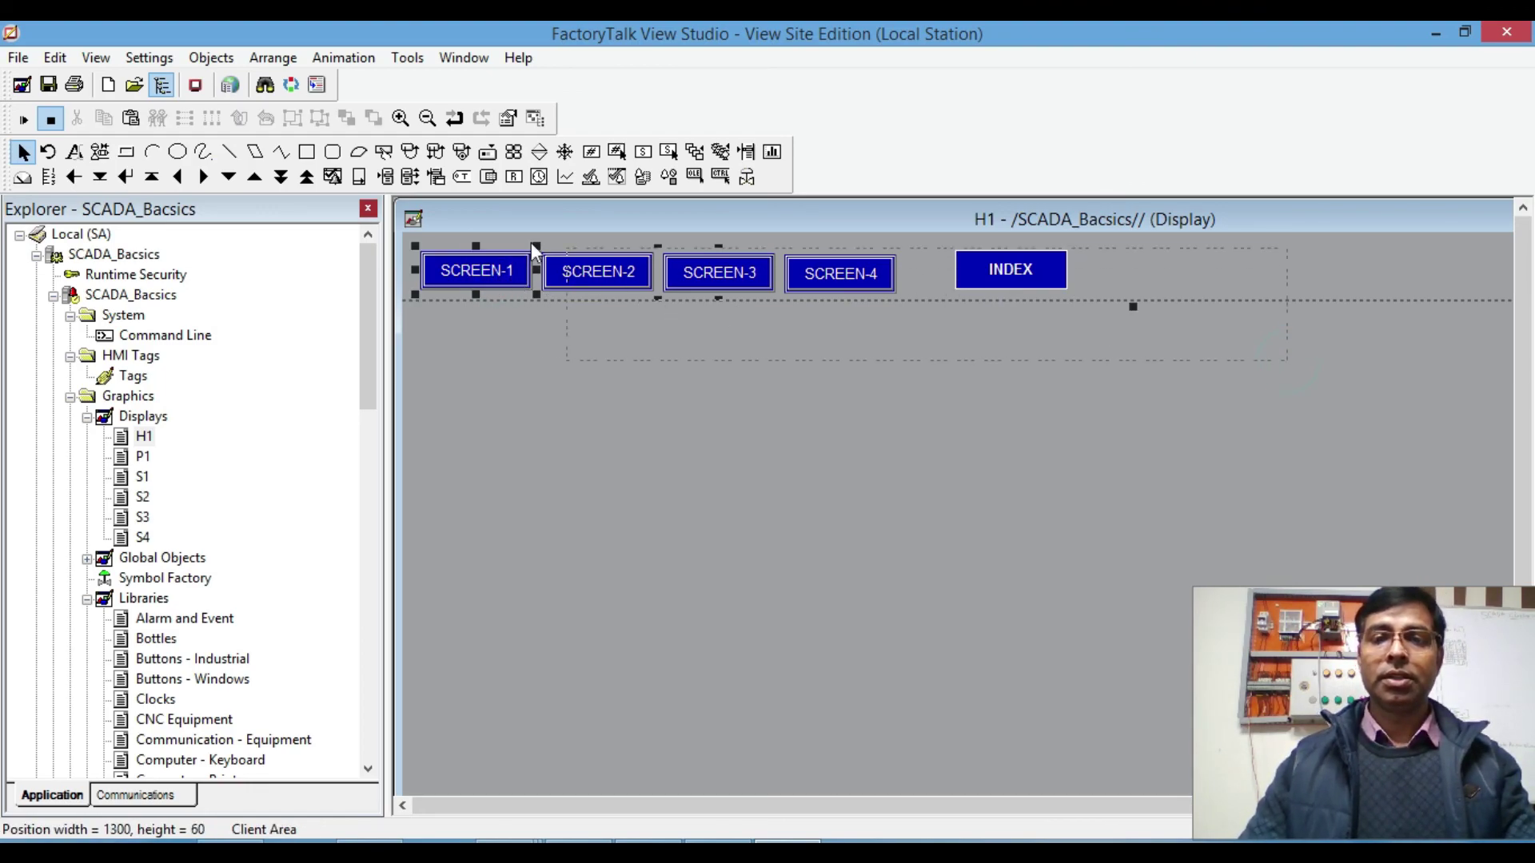
pyautogui.moveTo(377, 225); pyautogui.dragTo(377, 225)
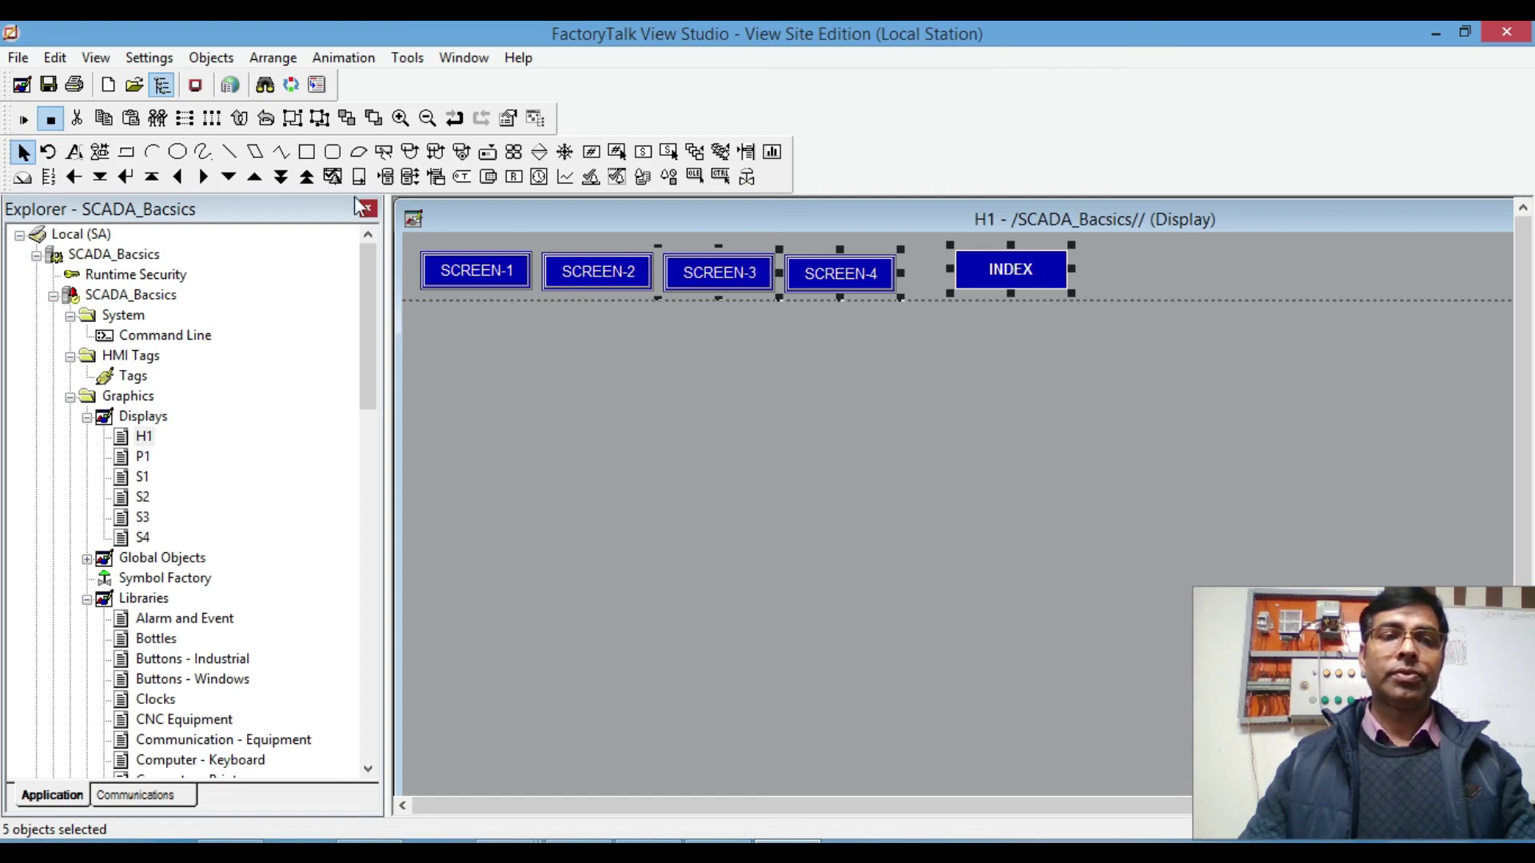
pyautogui.click(286, 64)
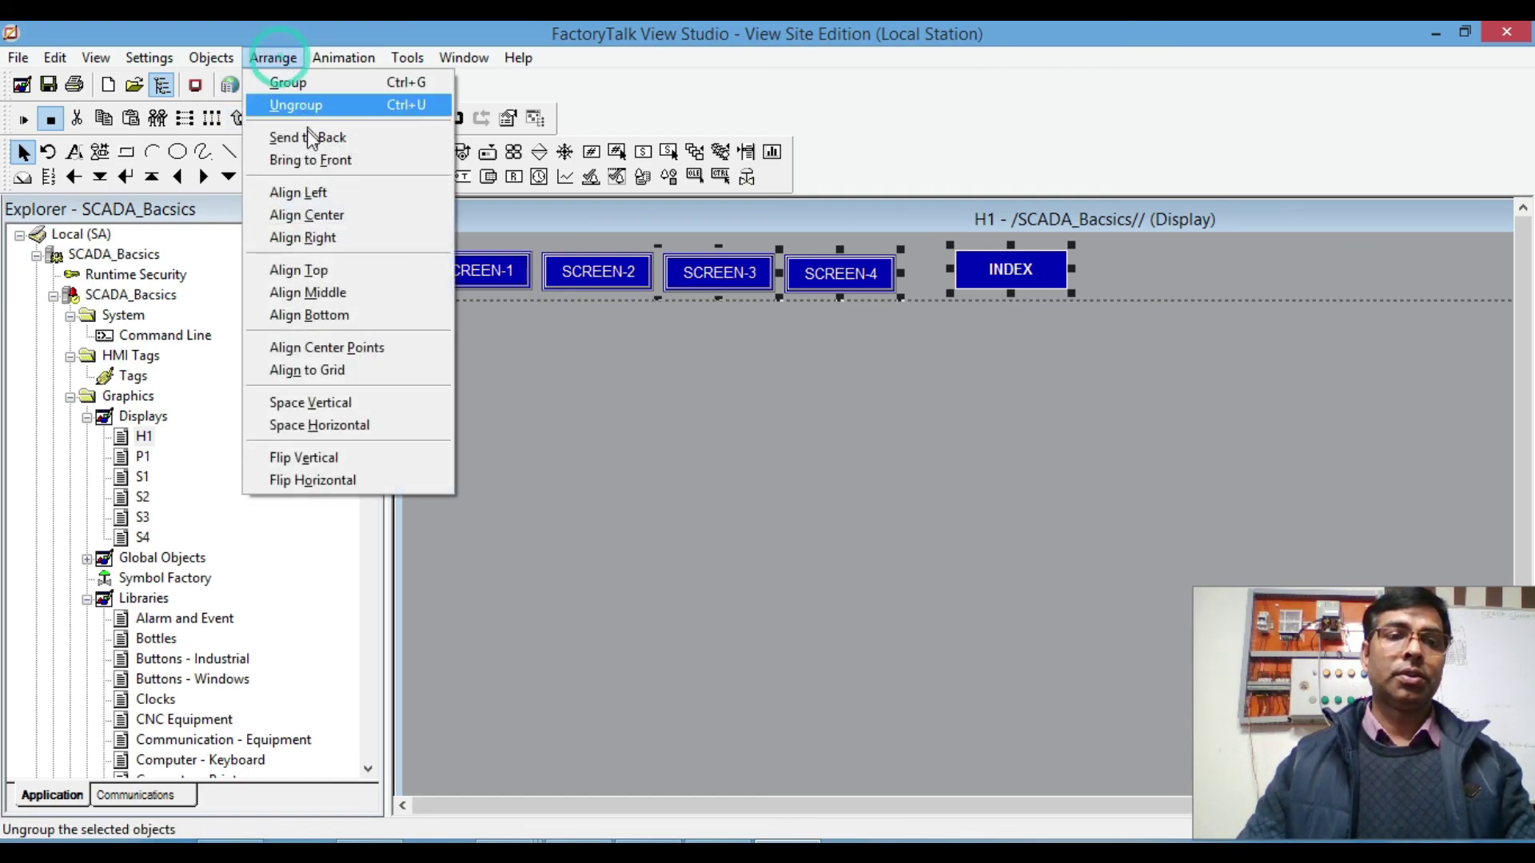
pyautogui.click(328, 294)
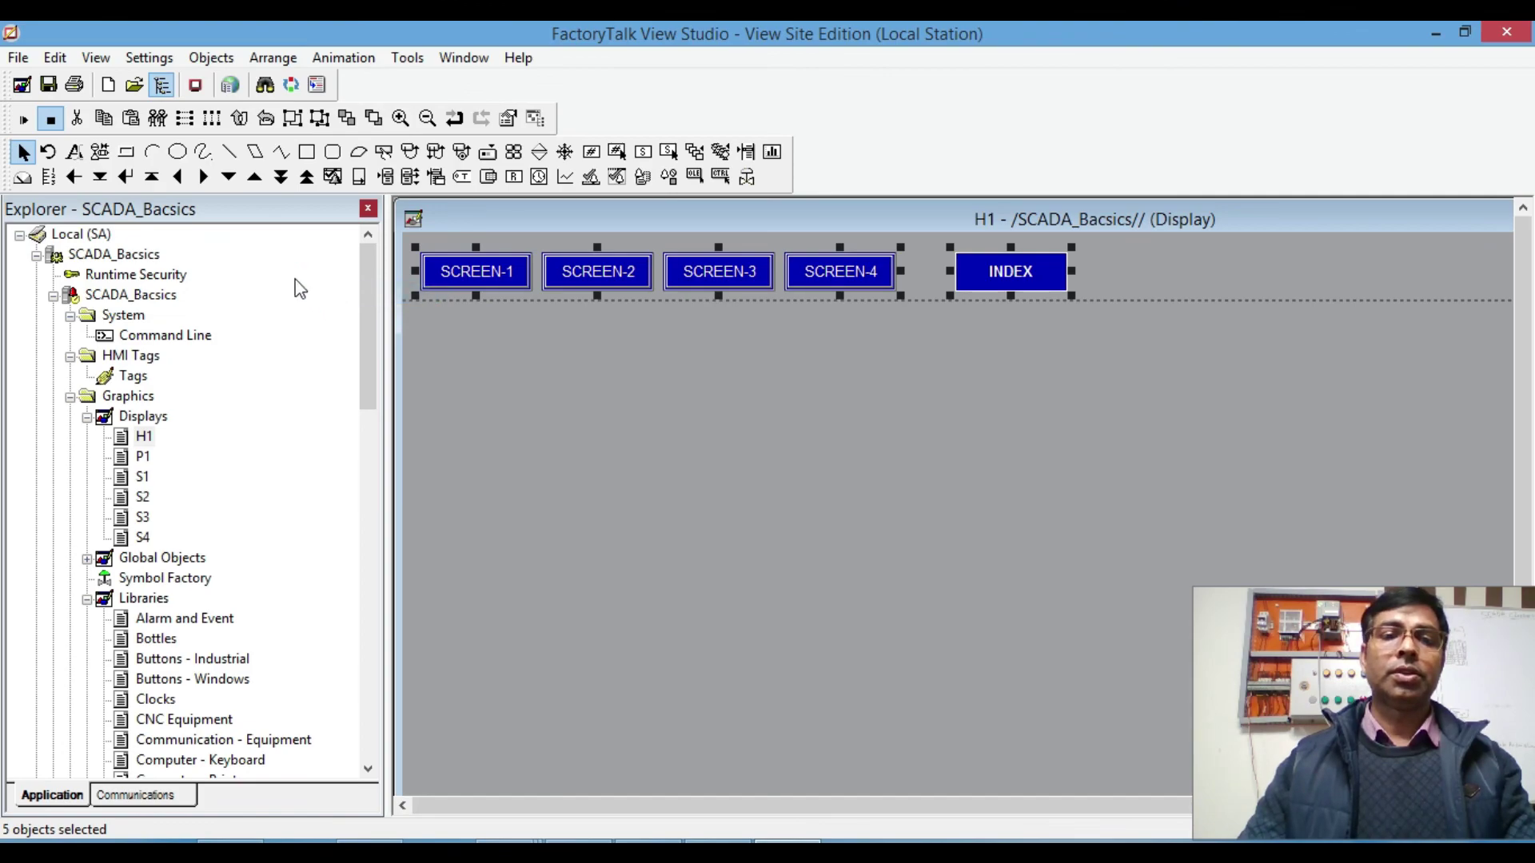
pyautogui.click(259, 182)
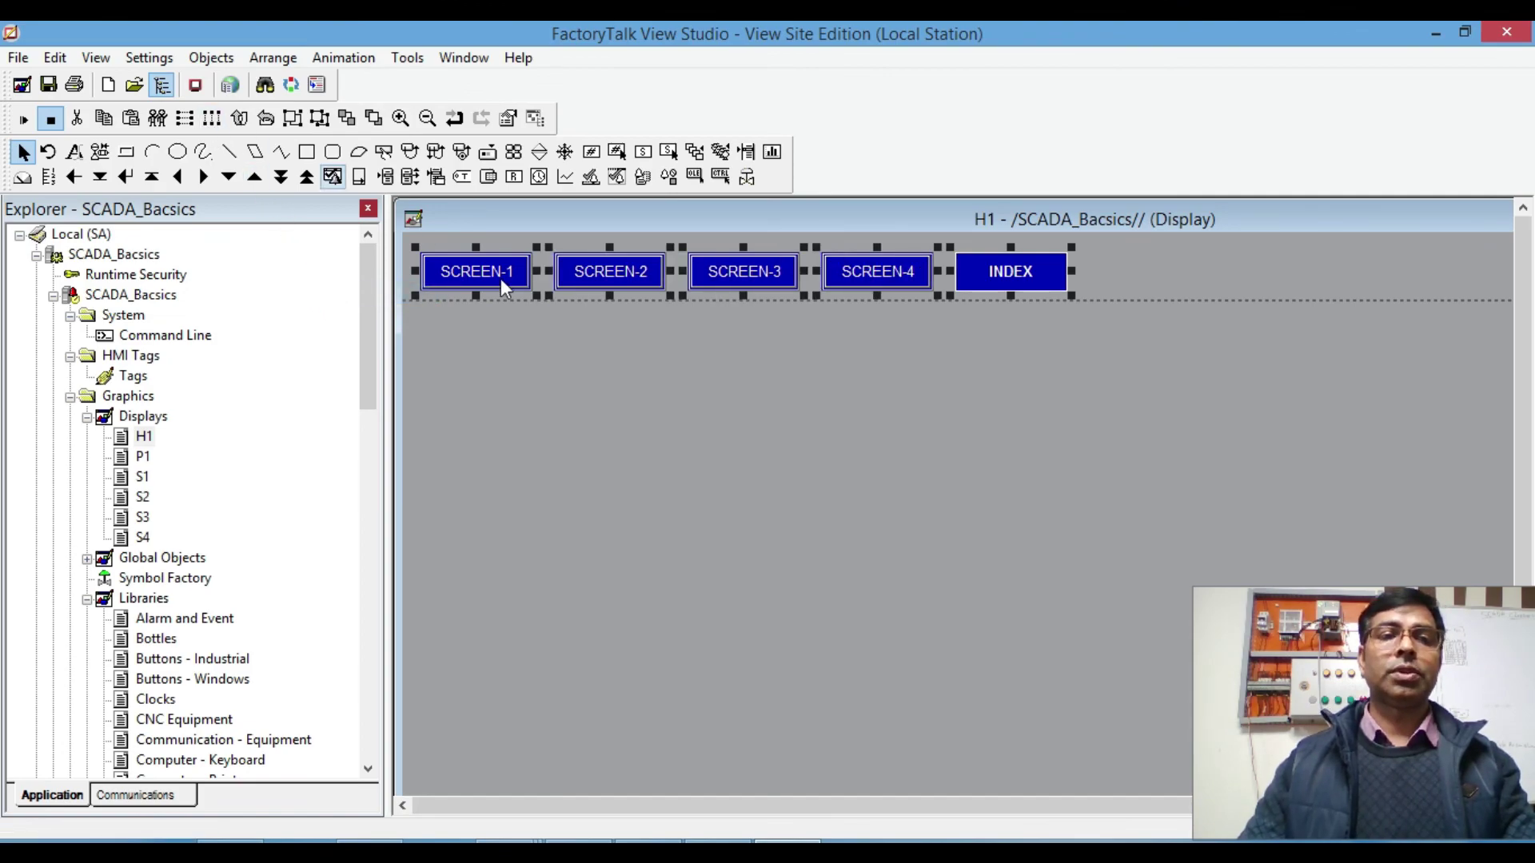
# Step: Close the H1 and S4 displays, saving the changes to both
pyautogui.click(712, 403)
pyautogui.click(414, 220)
pyautogui.click(480, 379)
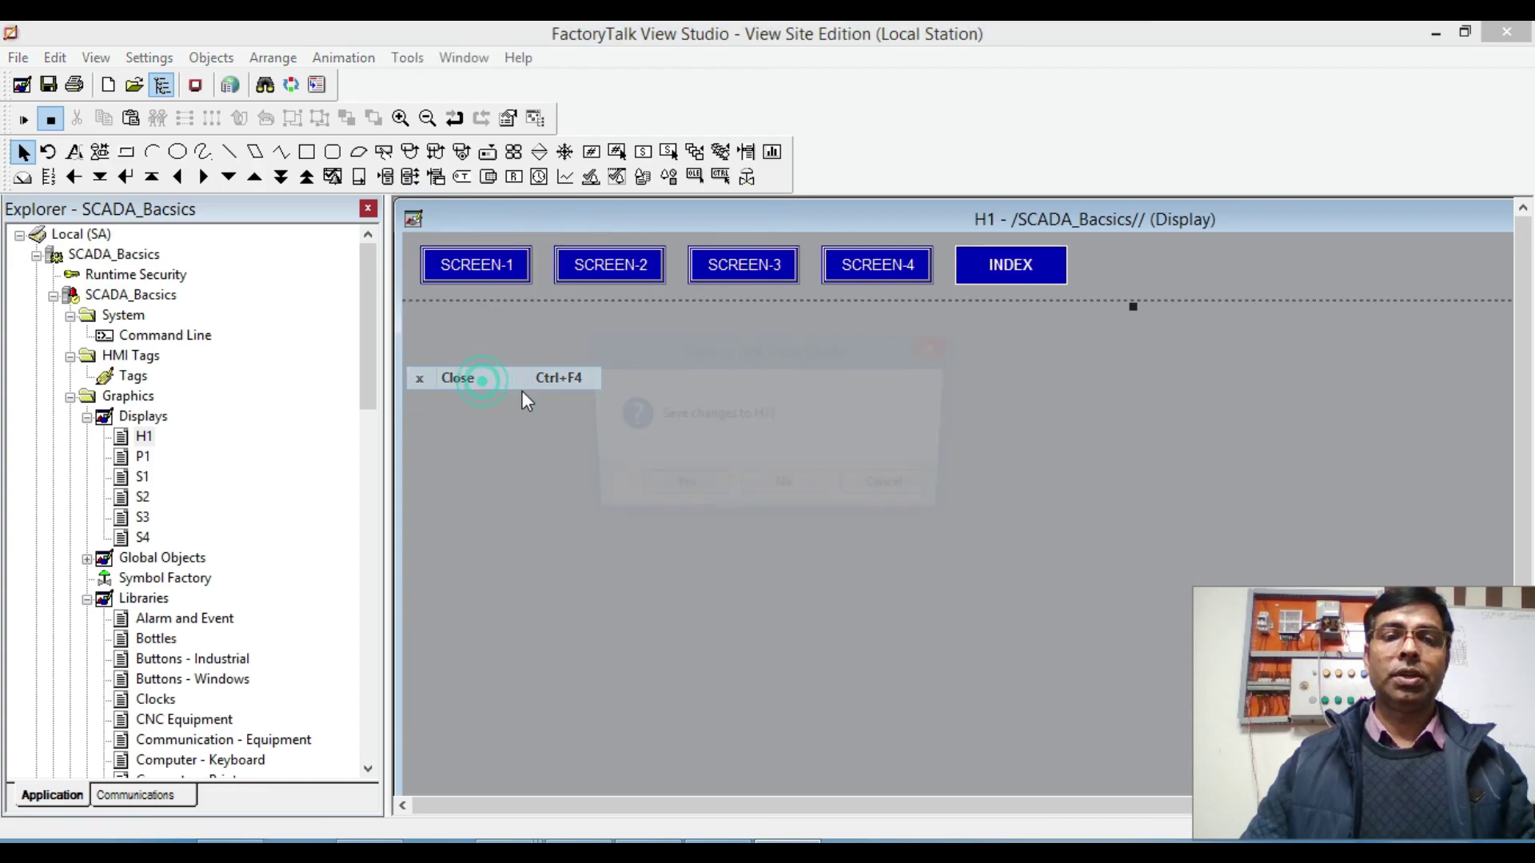
pyautogui.click(676, 491)
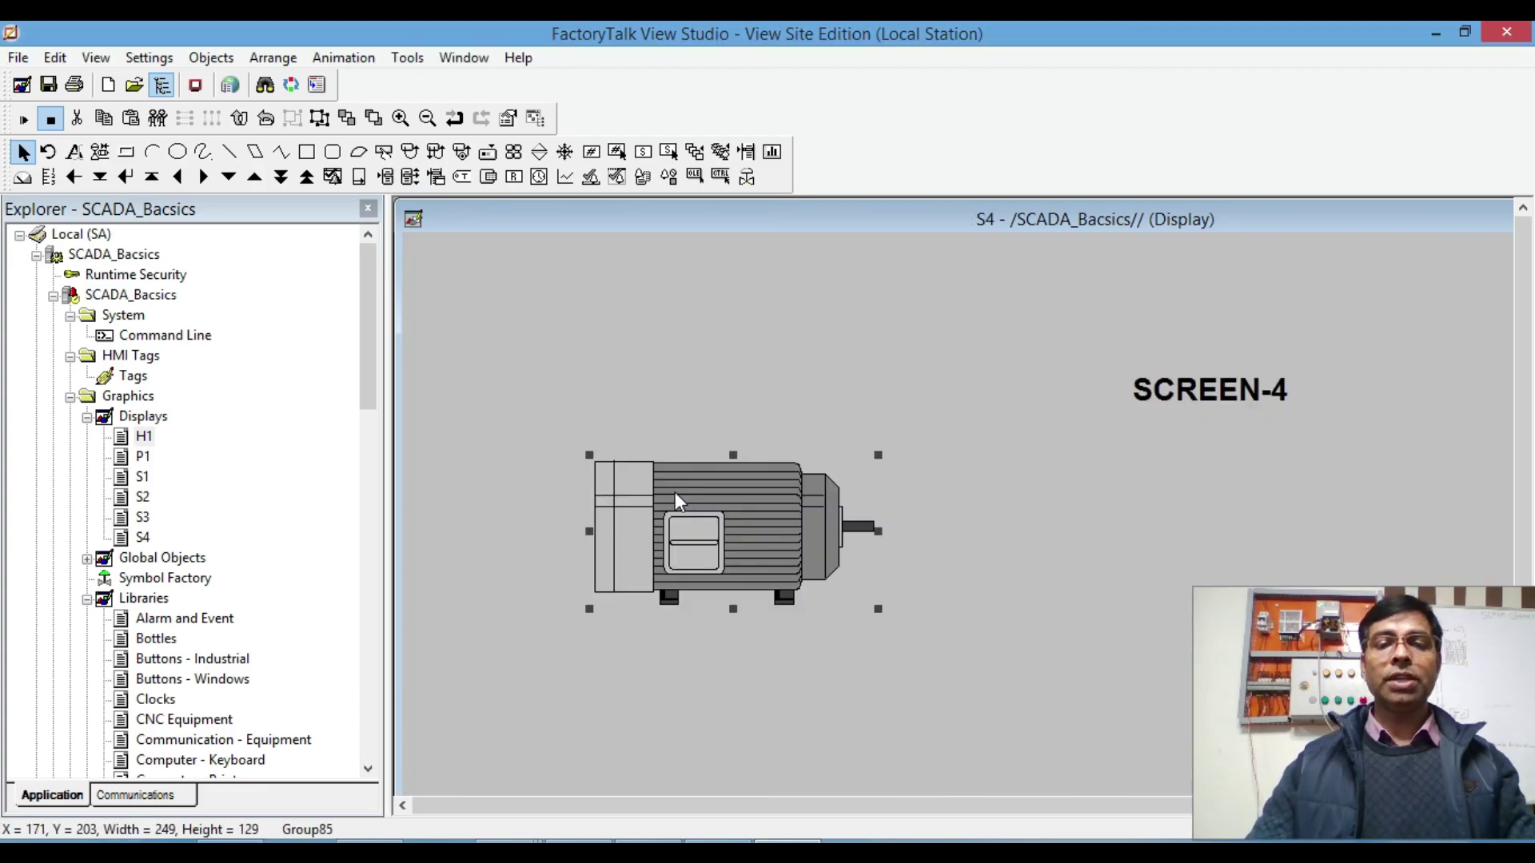
pyautogui.click(414, 219)
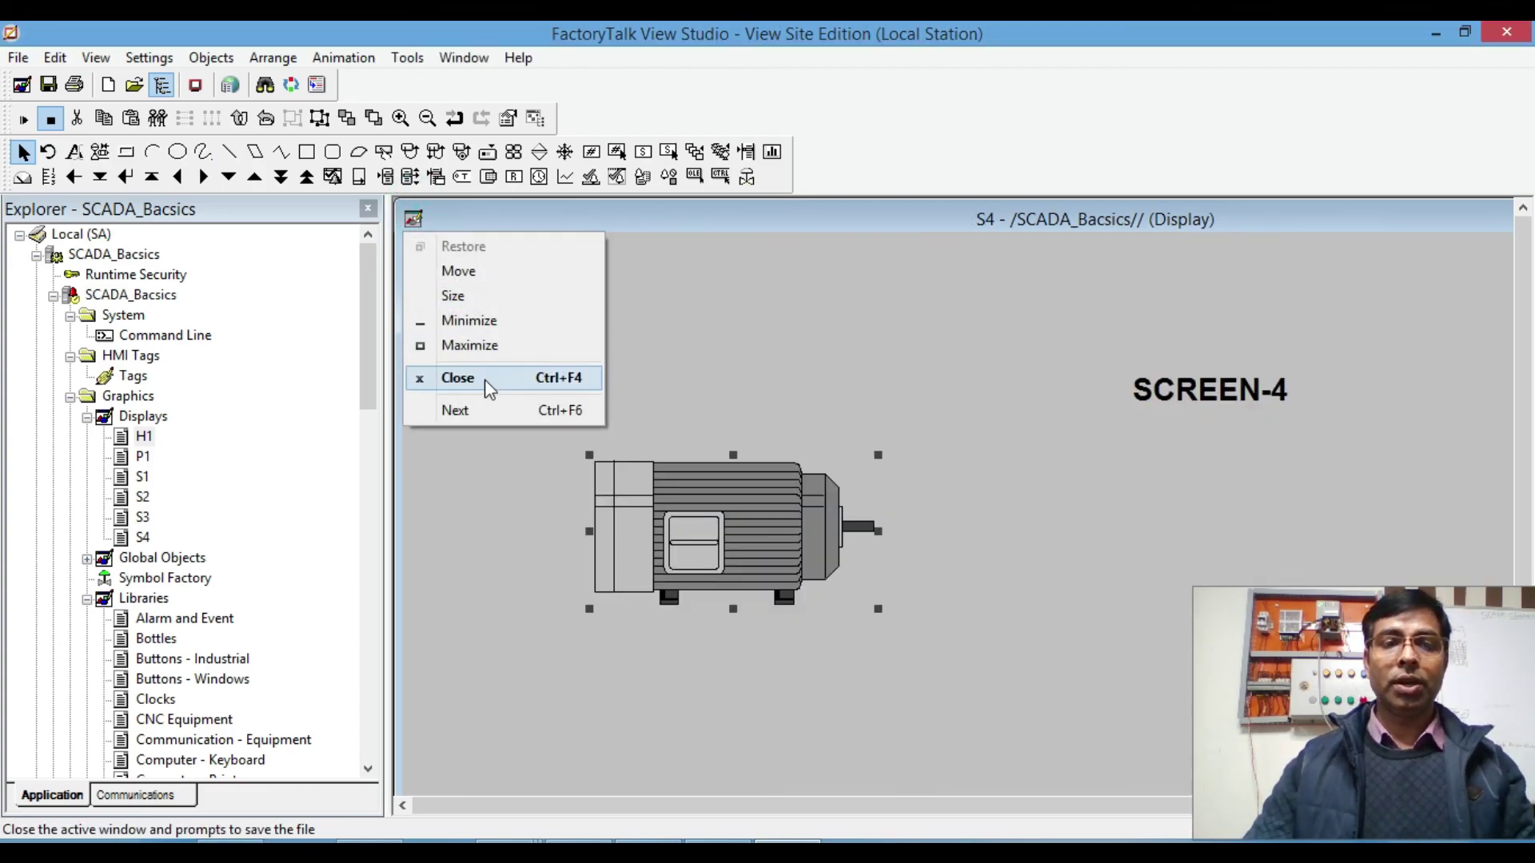
pyautogui.click(481, 381)
pyautogui.click(692, 496)
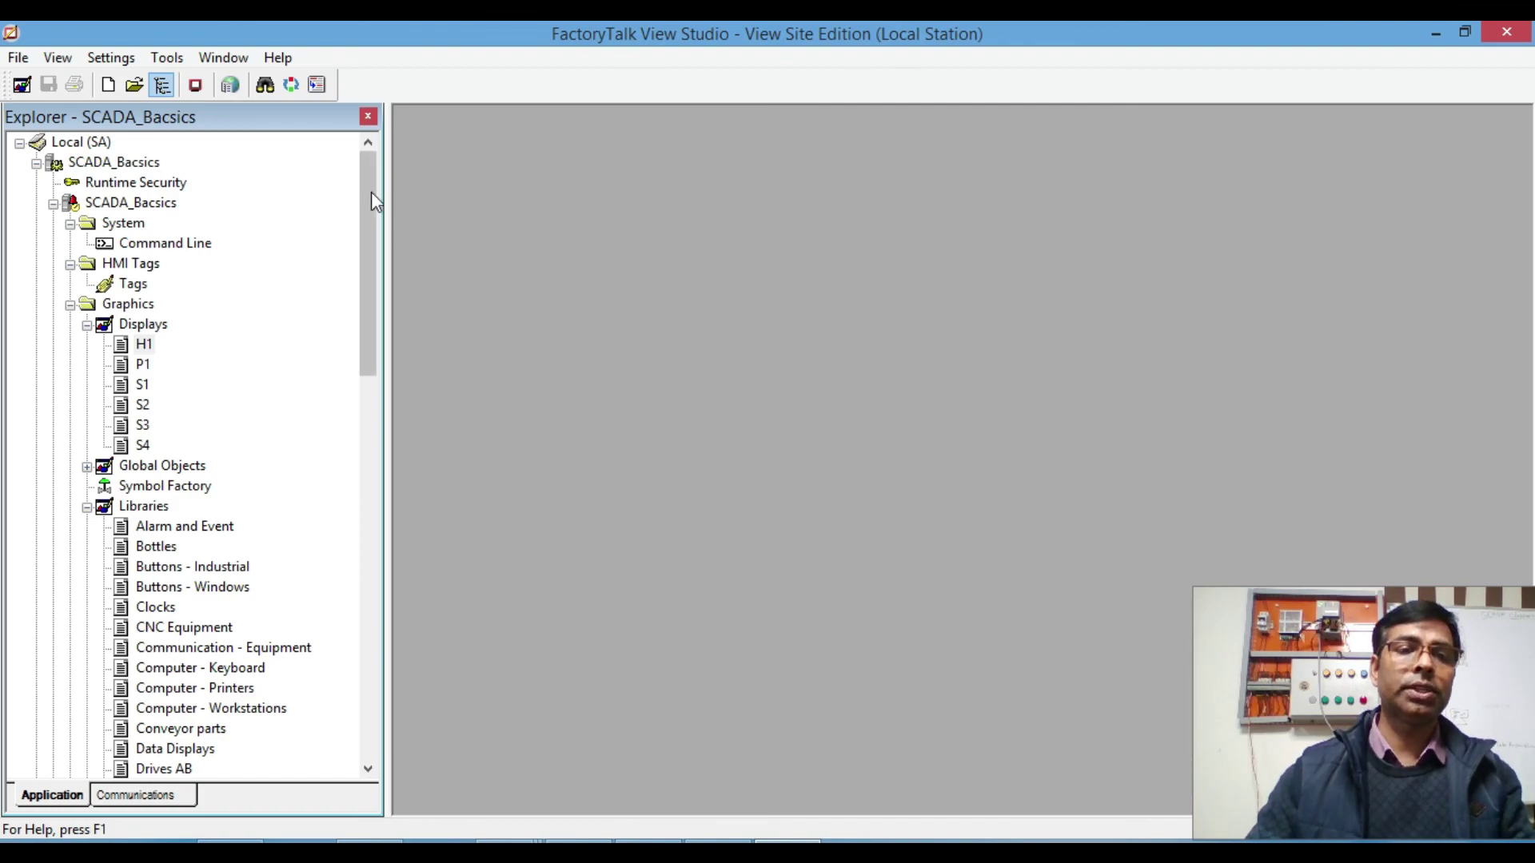
# Step: Create a new macro under Logic and Control
pyautogui.moveTo(368, 192); pyautogui.dragTo(420, 512)
pyautogui.rightClick(139, 507)
pyautogui.click(210, 526)
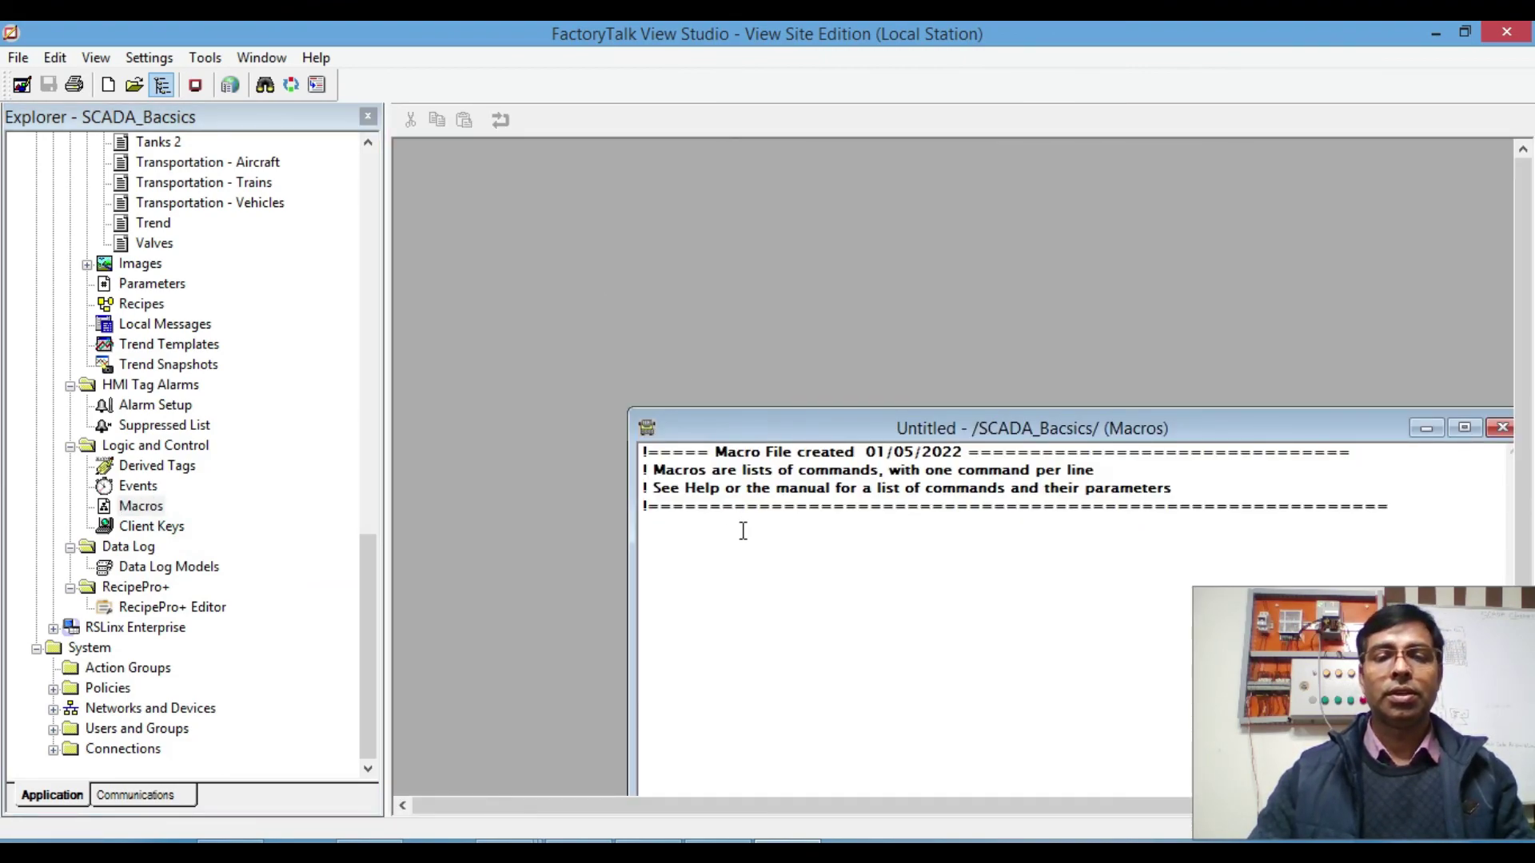
# Step: Add a Display command to the macro that opens H1 with the window position Docked to the top
pyautogui.doubleClick(696, 531)
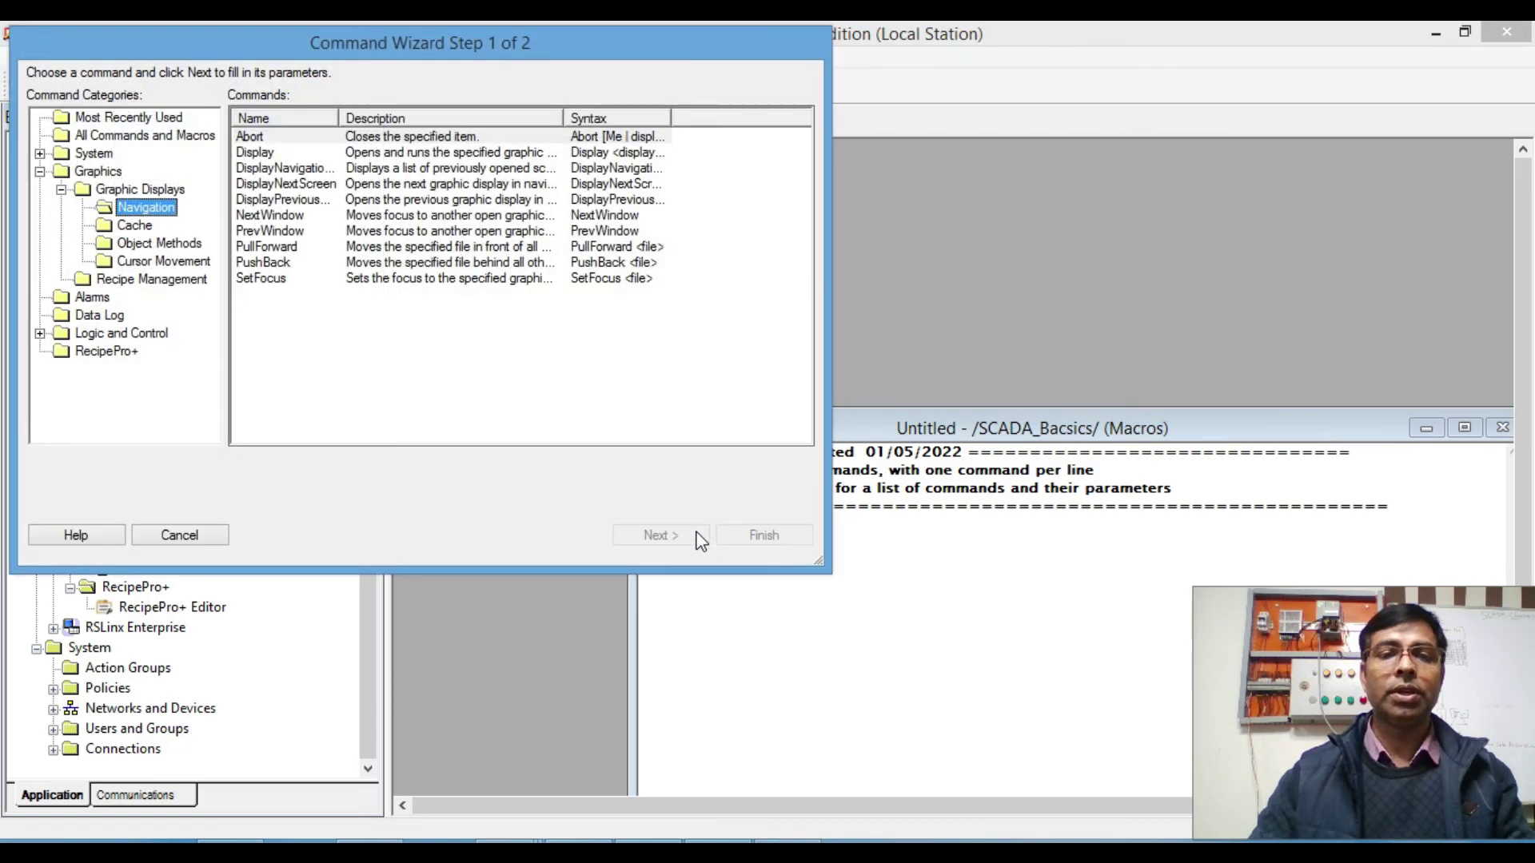
pyautogui.doubleClick(272, 154)
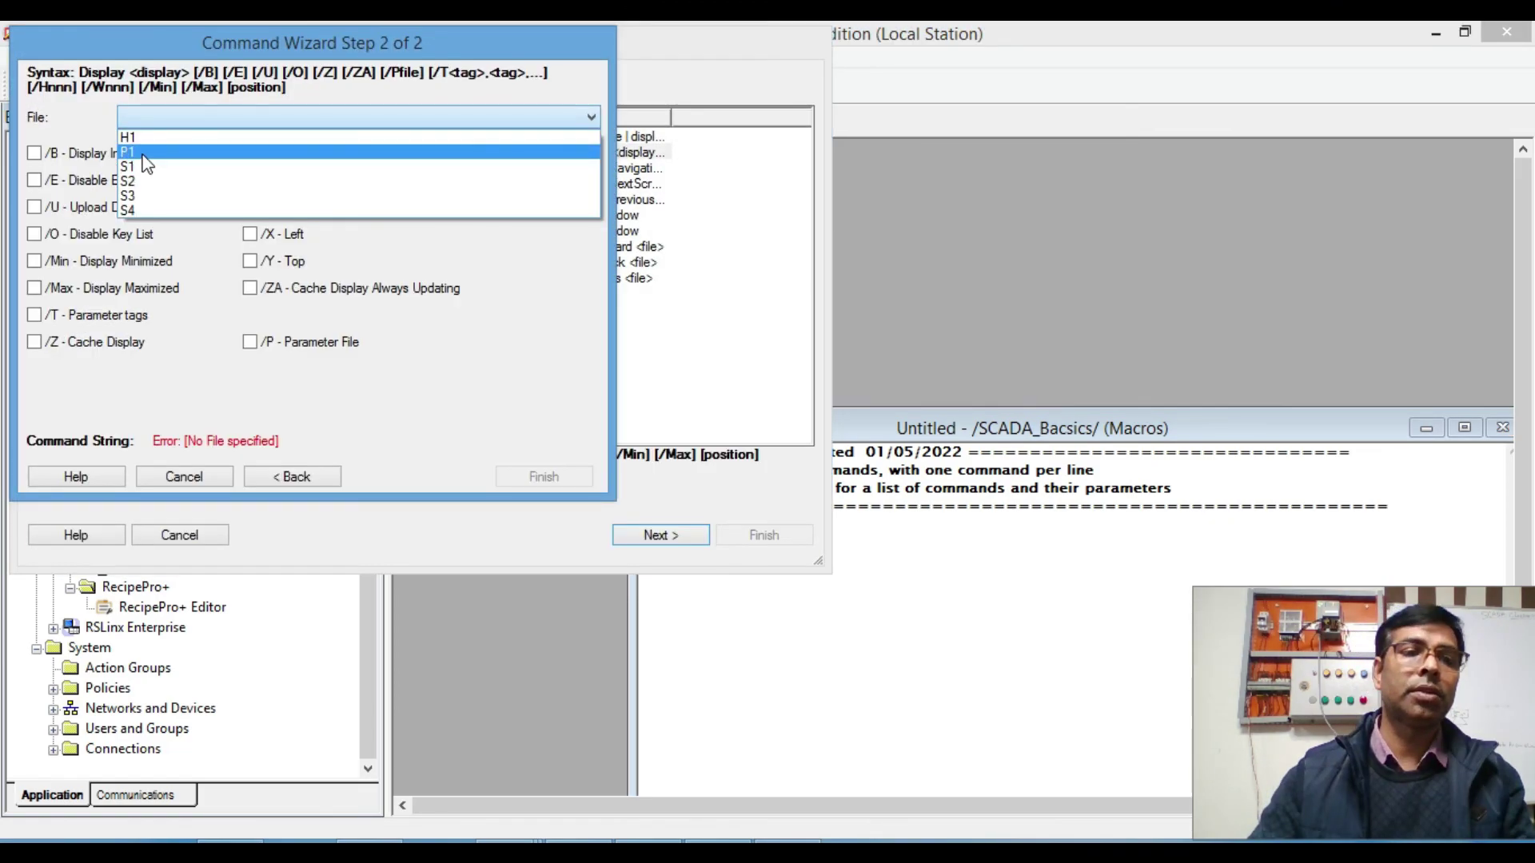
pyautogui.click(130, 138)
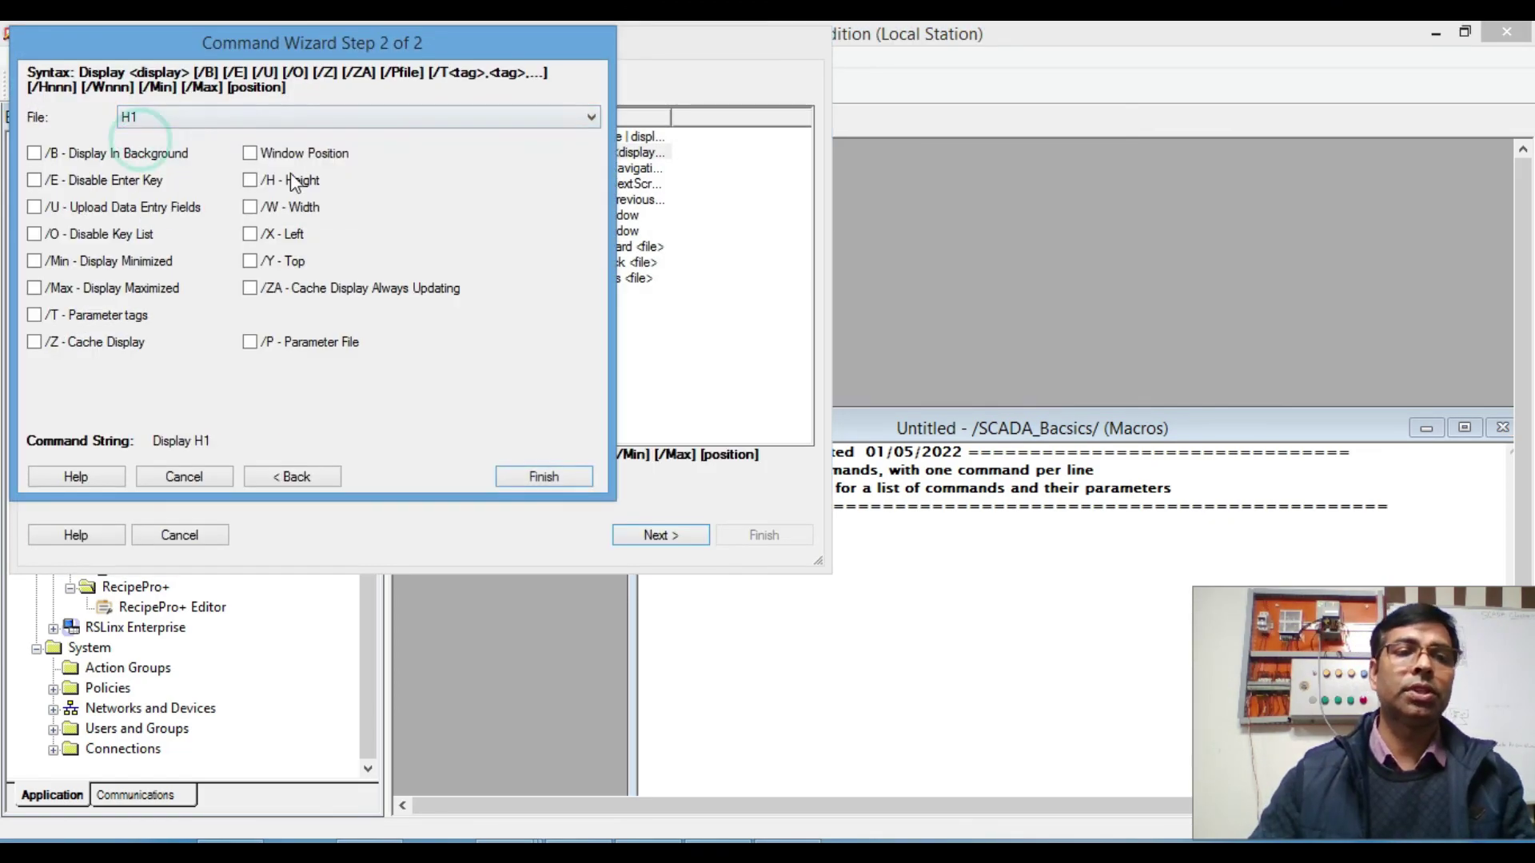
pyautogui.click(248, 154)
pyautogui.click(462, 154)
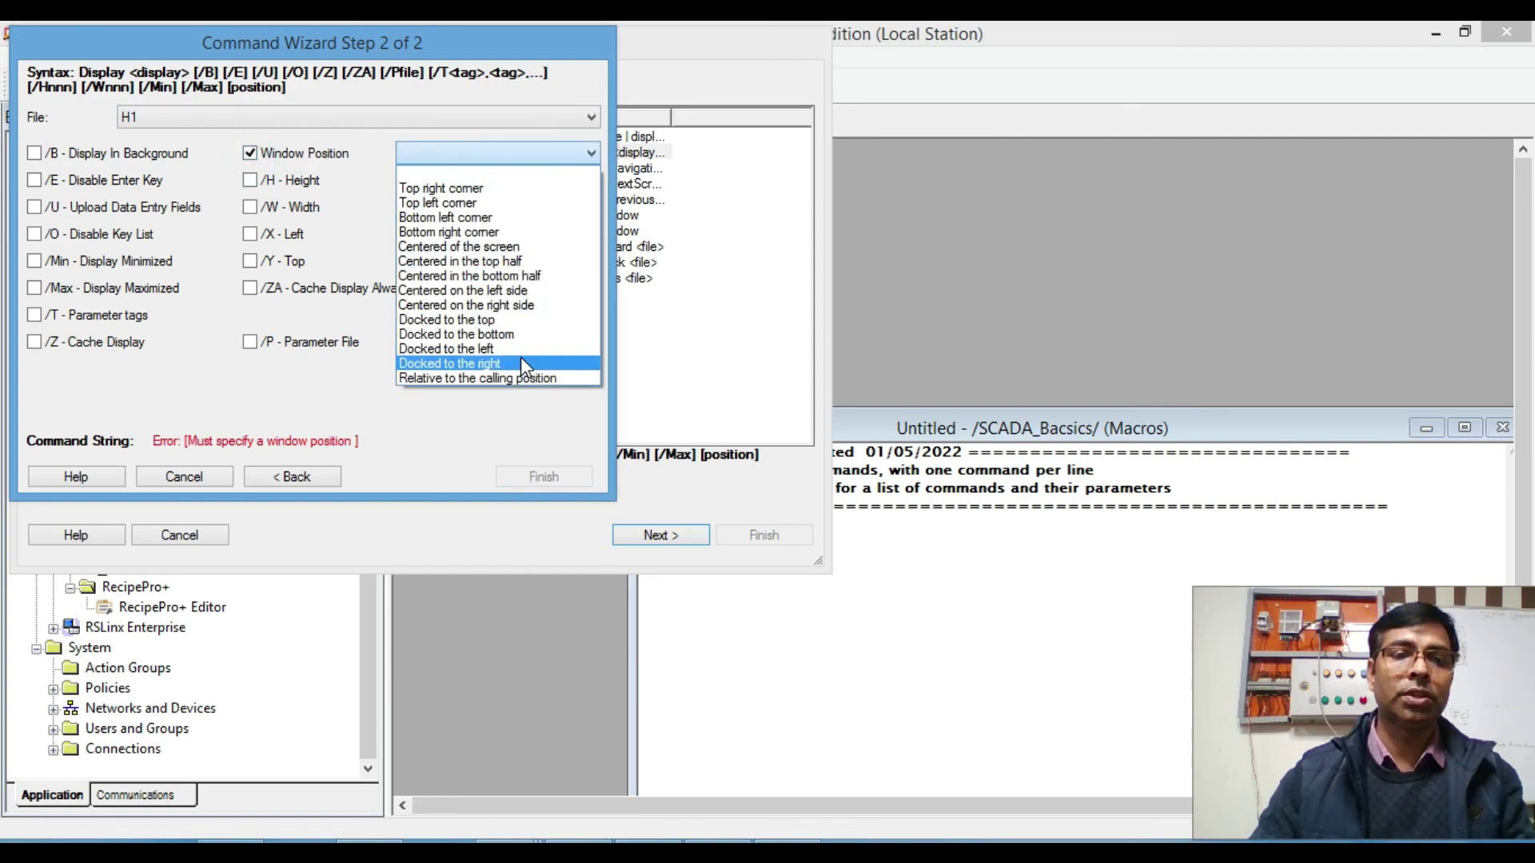
pyautogui.click(451, 320)
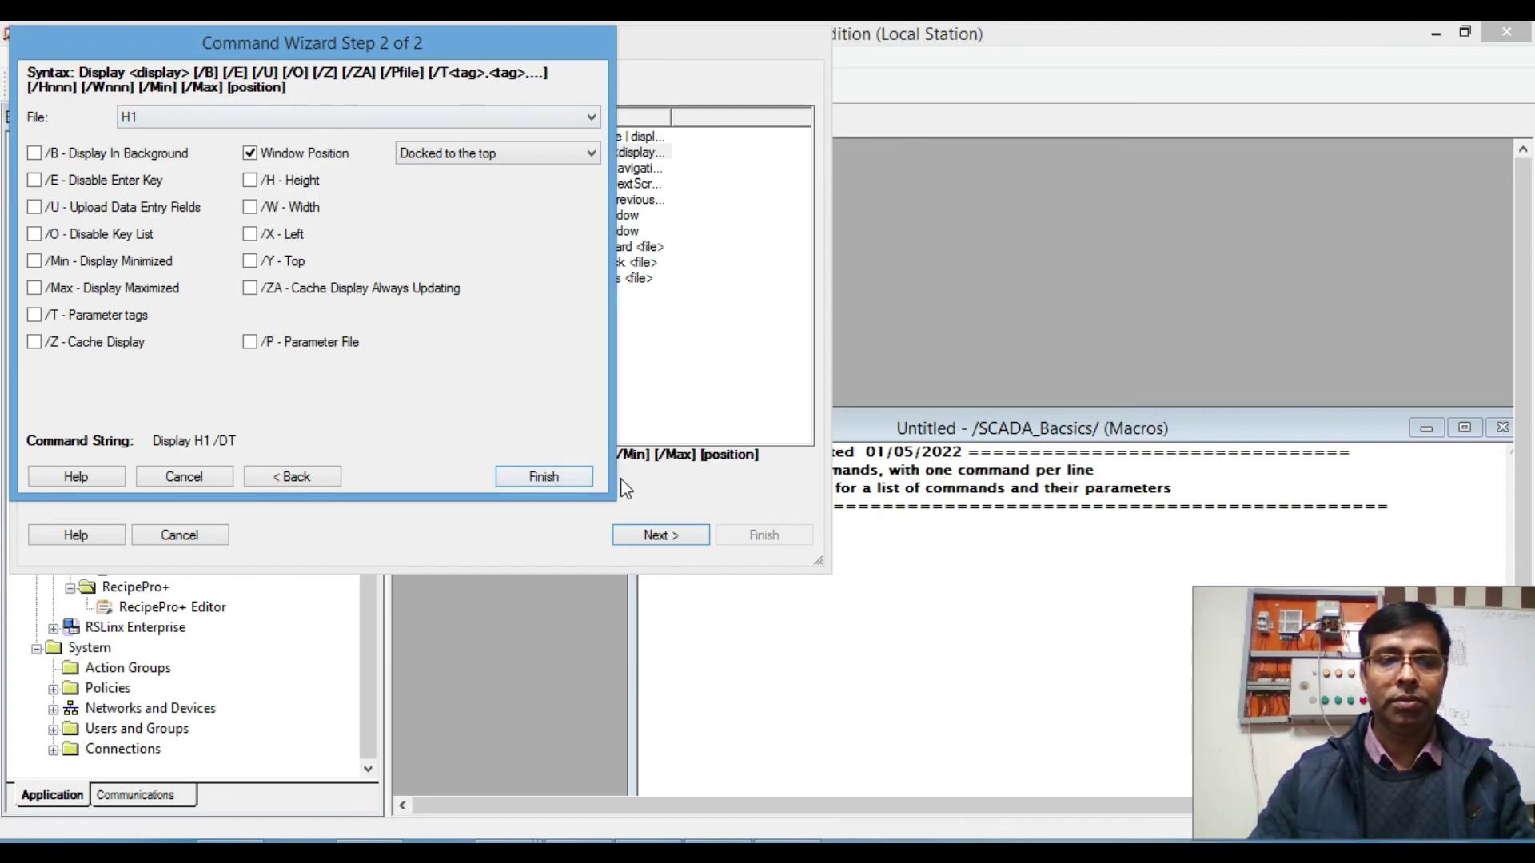
pyautogui.click(564, 477)
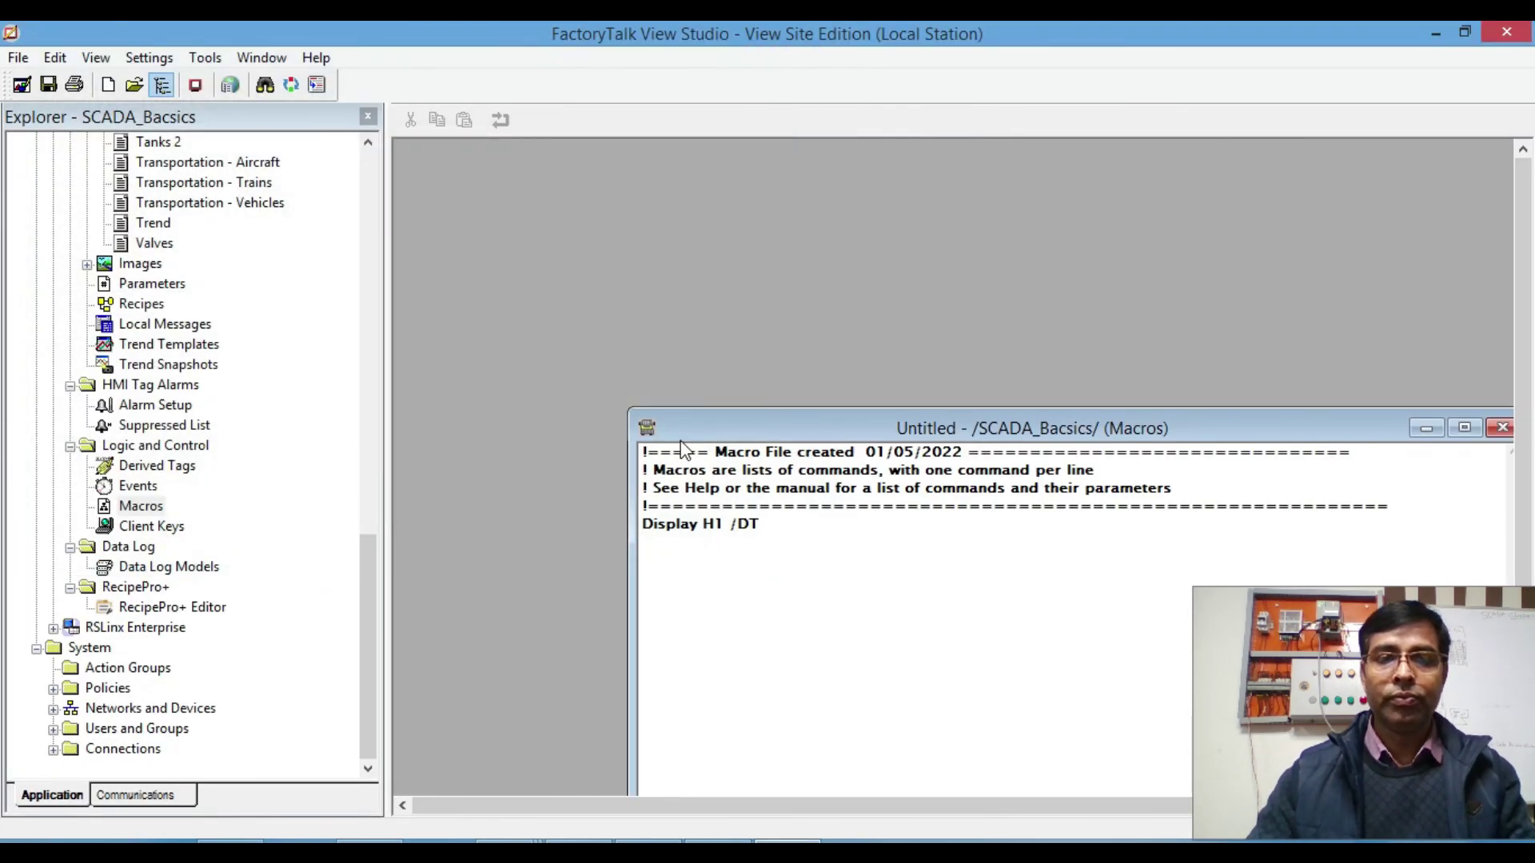
# Step: Close the new macro and save it under the name MACRO_ON
pyautogui.moveTo(692, 435); pyautogui.dragTo(555, 254)
pyautogui.click(512, 252)
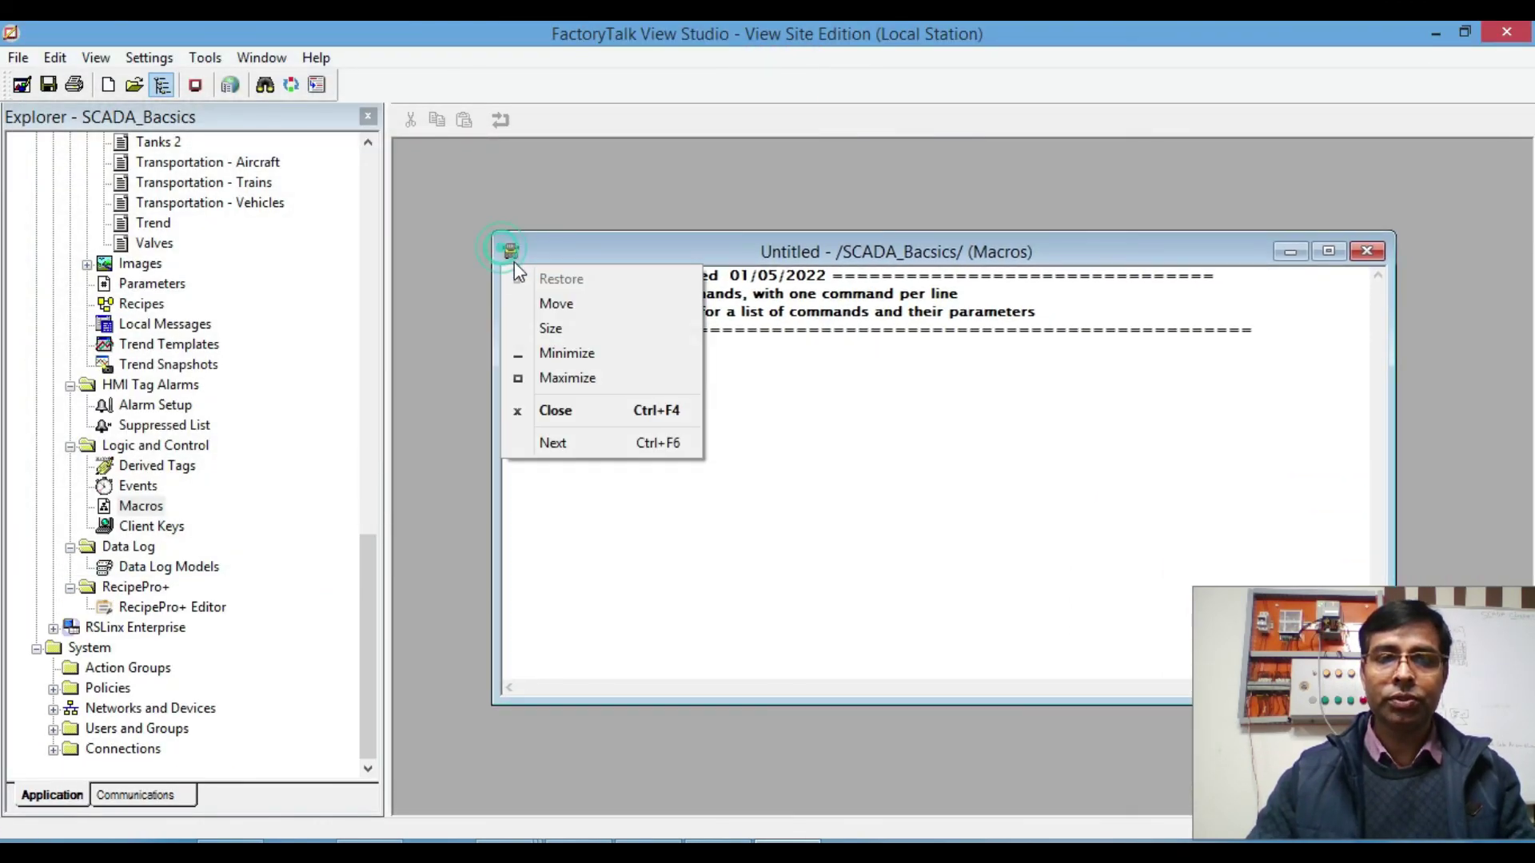
pyautogui.click(574, 411)
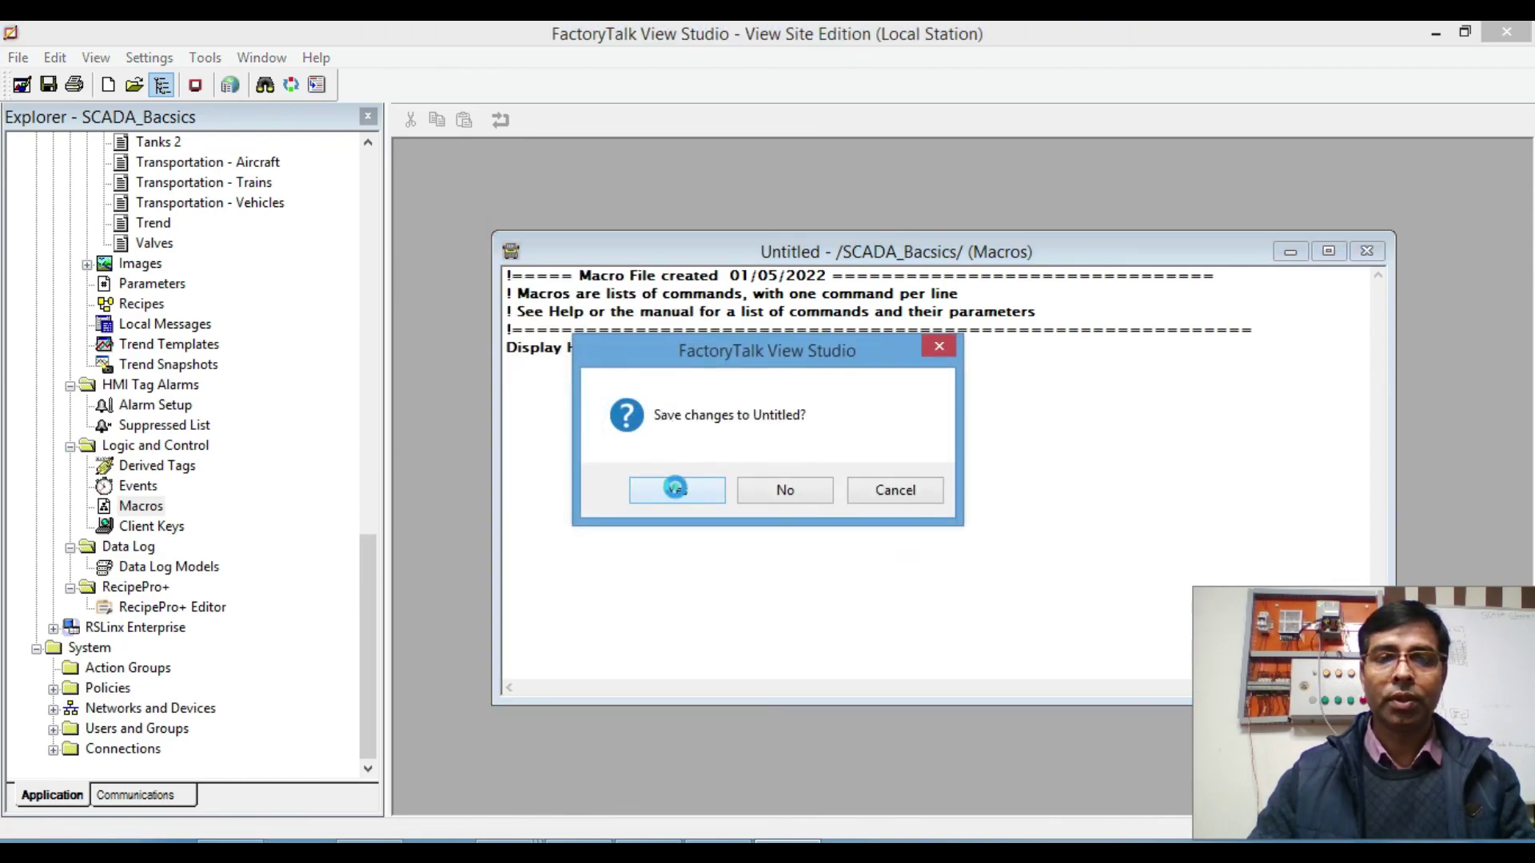
pyautogui.click(675, 489)
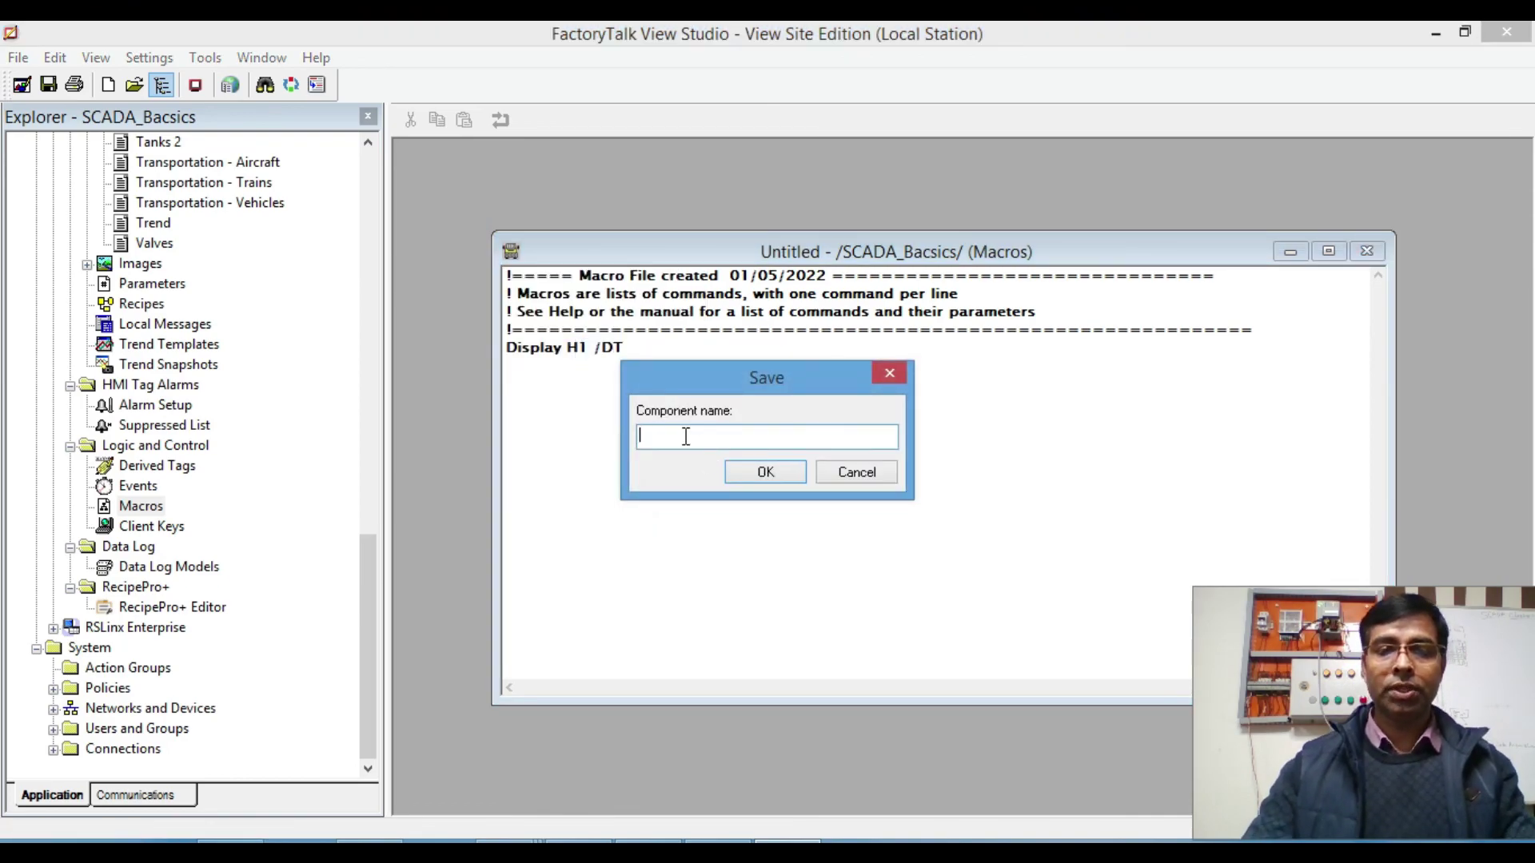
pyautogui.write('MACRO')
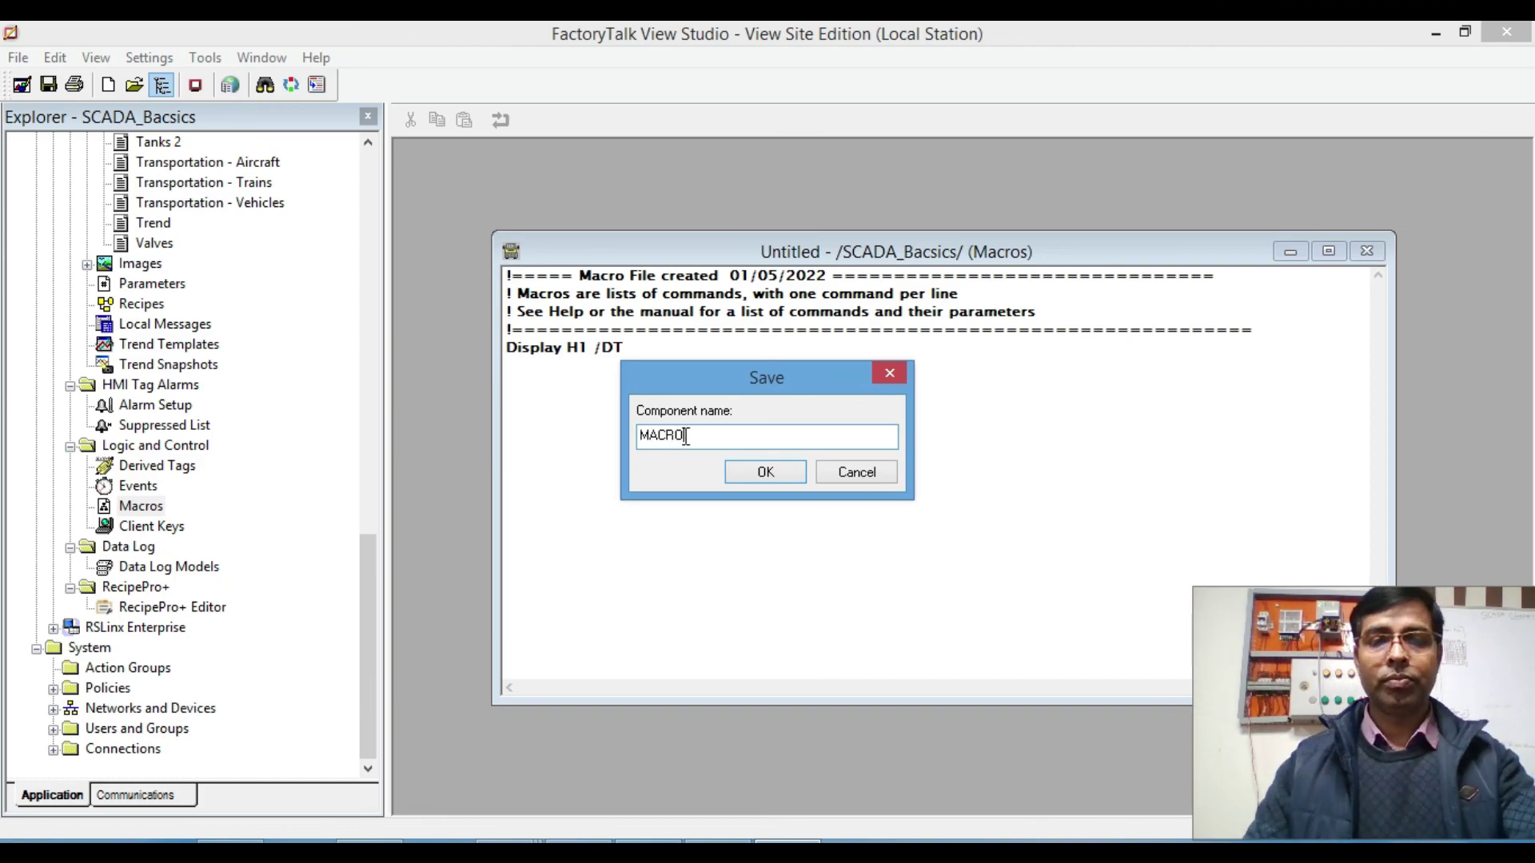
pyautogui.write('_ON')
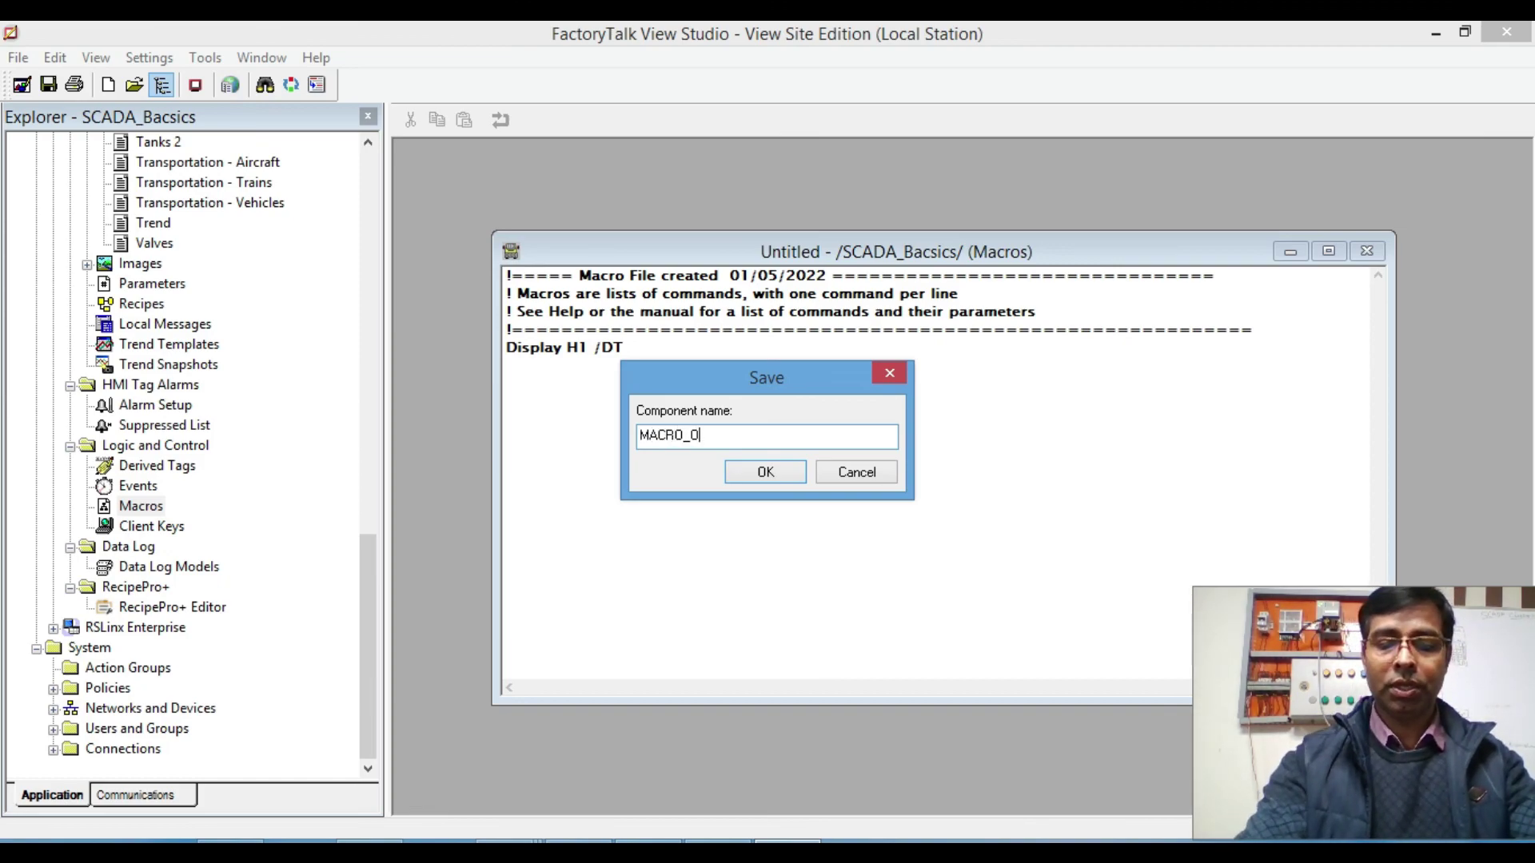
pyautogui.click(765, 474)
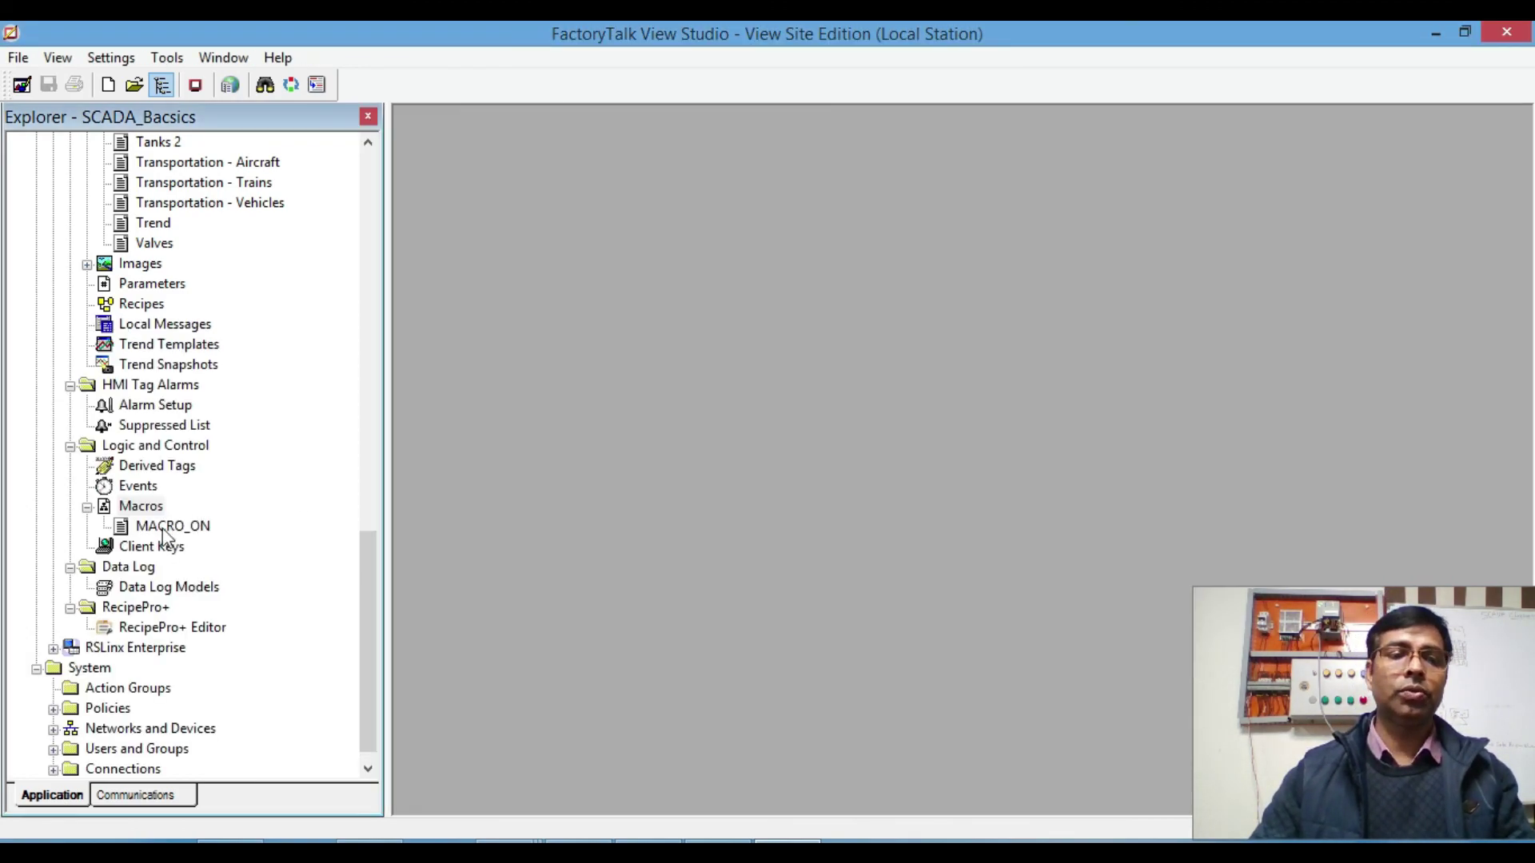
pyautogui.click(153, 527)
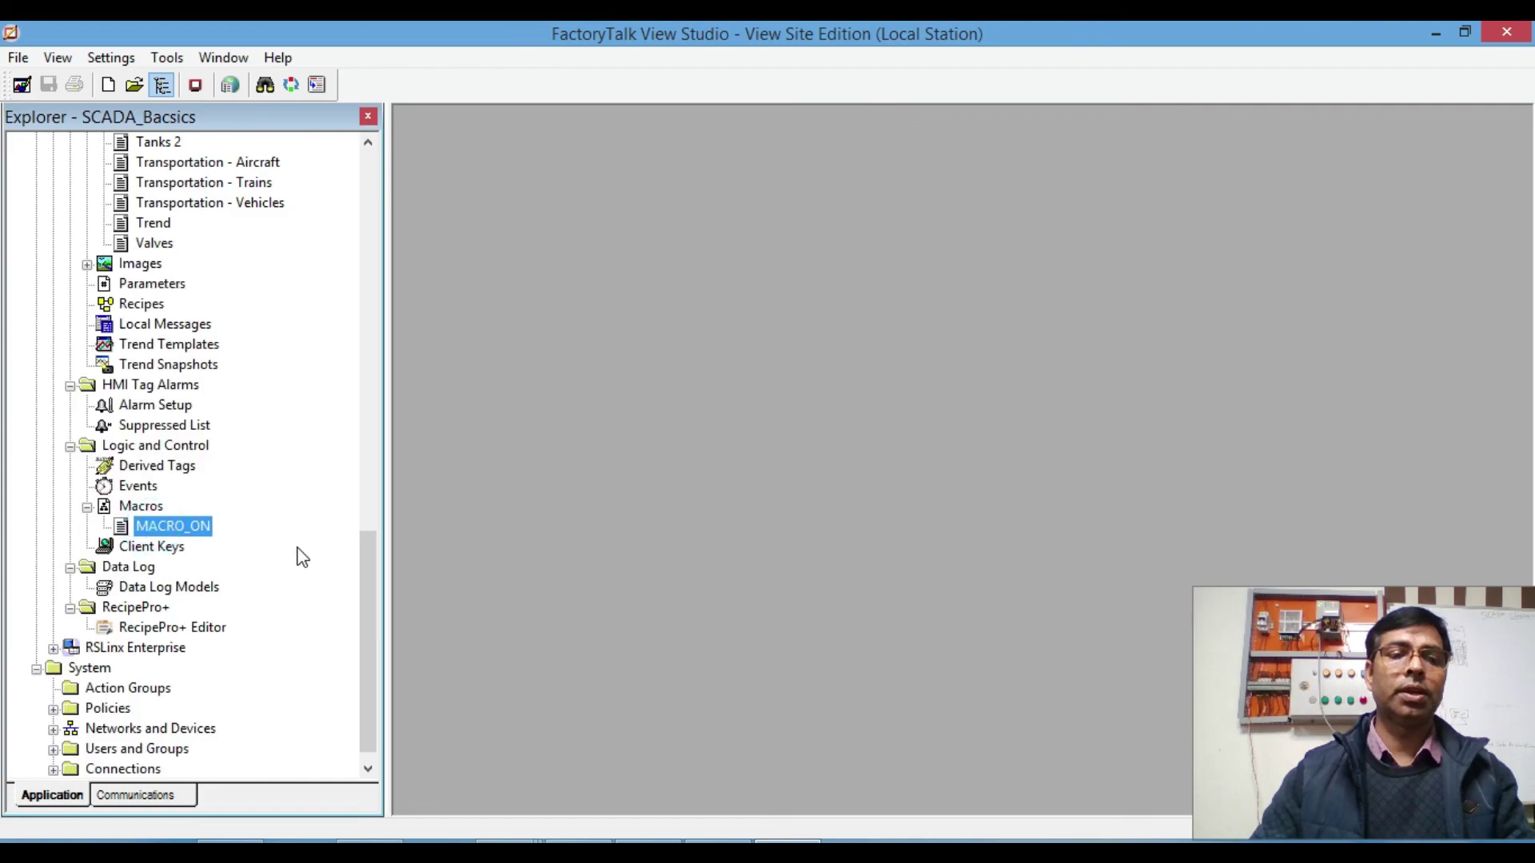
# Step: Open display S4 and examine the touch and color animations of the motor
pyautogui.moveTo(365, 569); pyautogui.dragTo(384, 179)
pyautogui.doubleClick(142, 446)
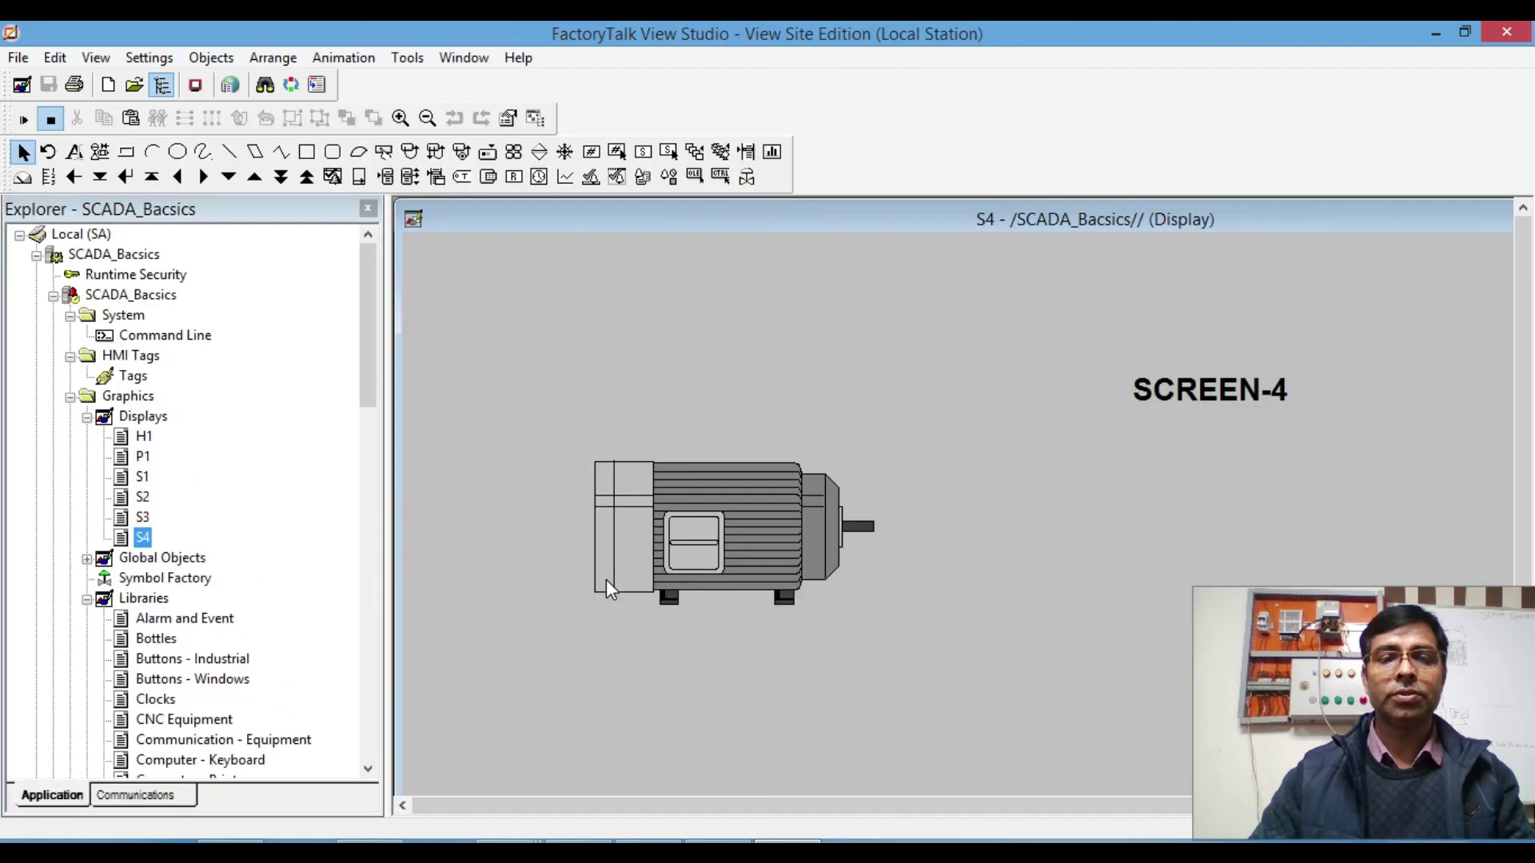
pyautogui.click(745, 550)
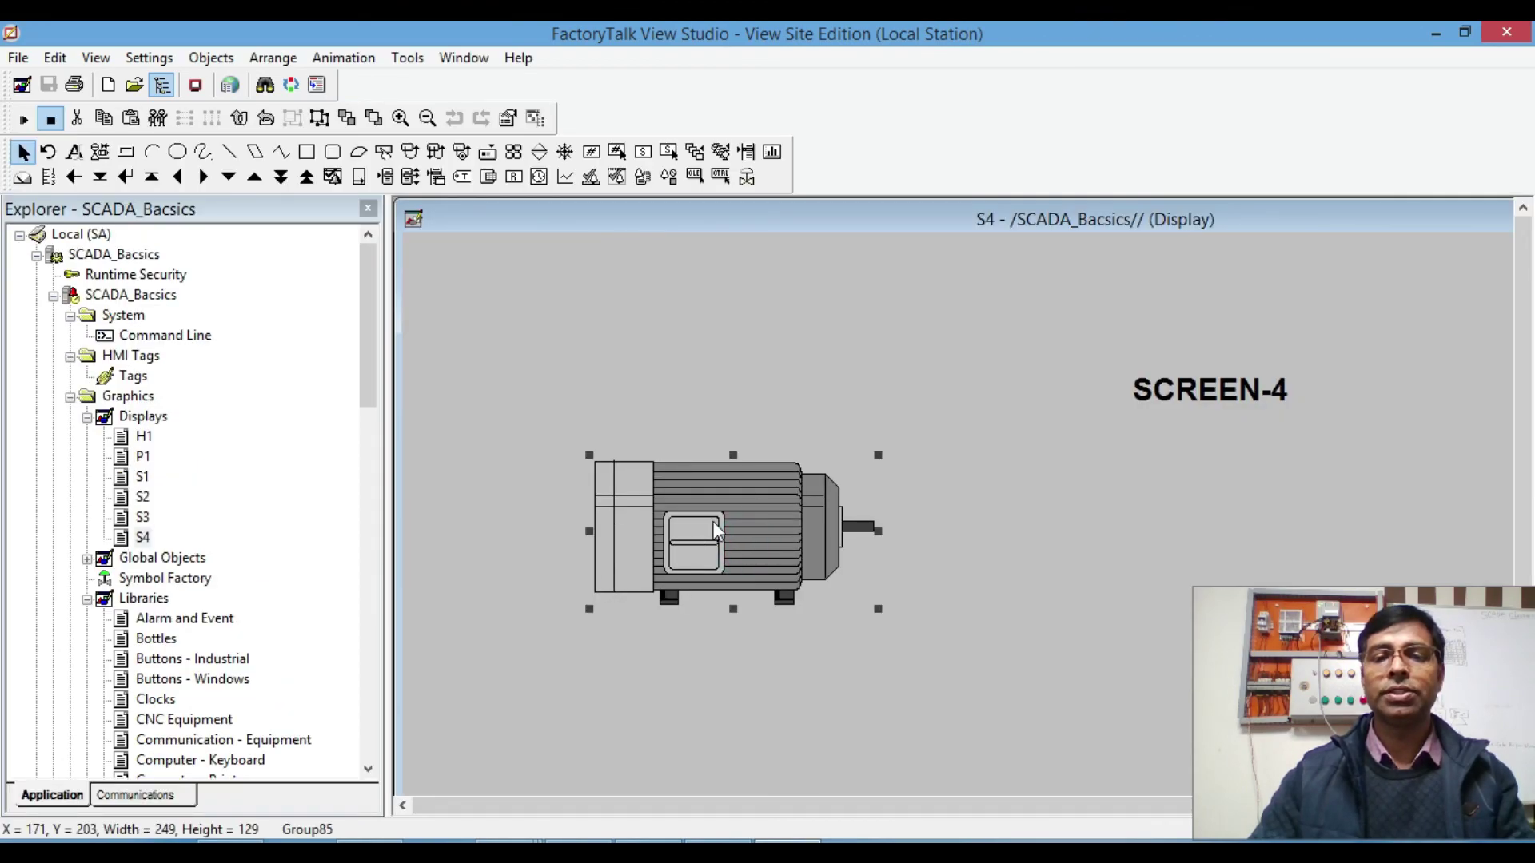
pyautogui.rightClick(713, 521)
pyautogui.moveTo(886, 380)
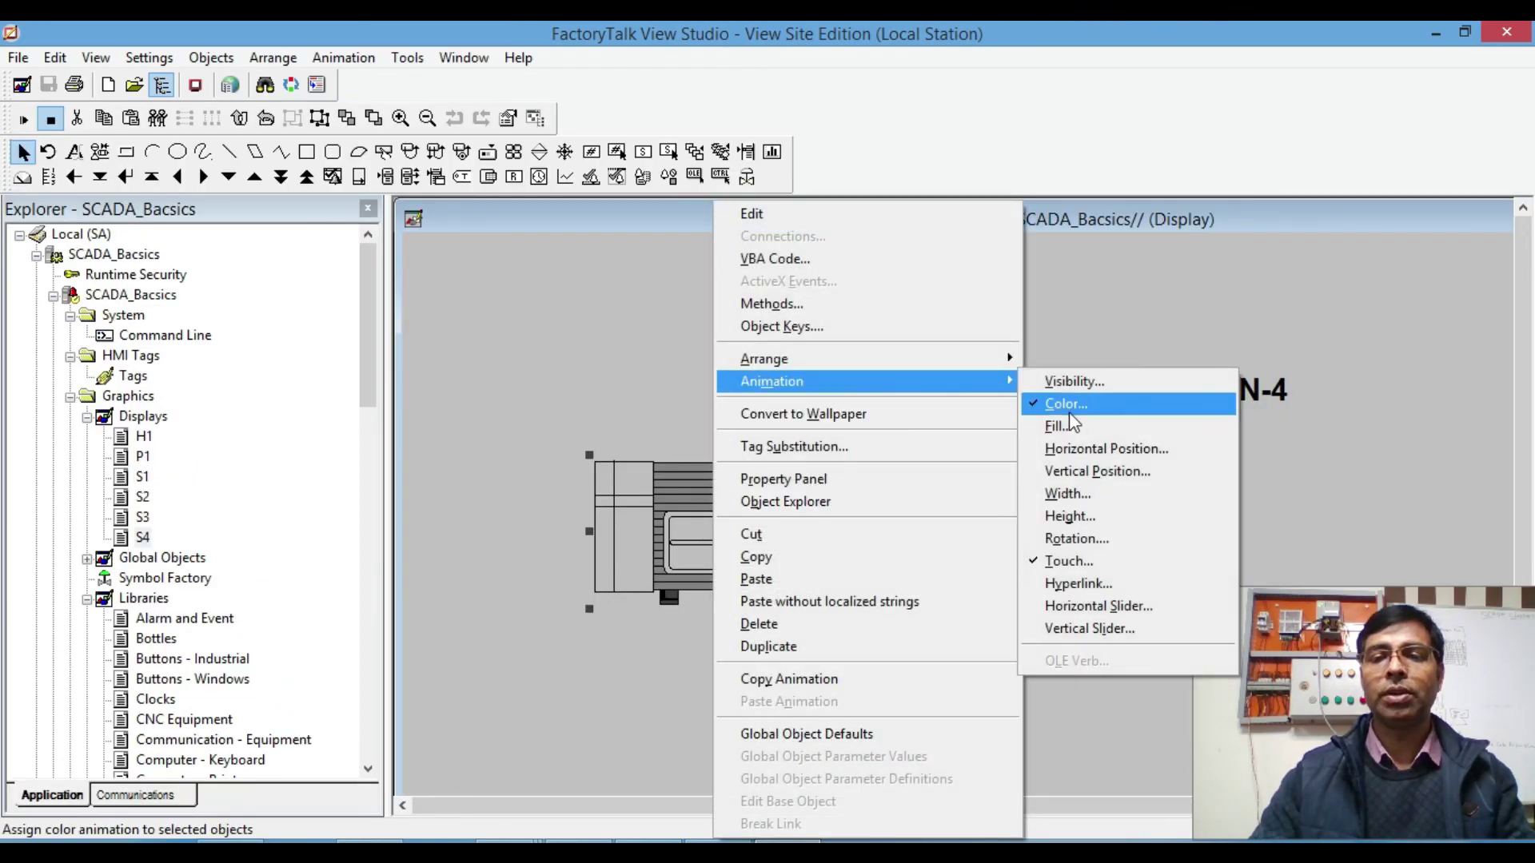
pyautogui.click(1075, 559)
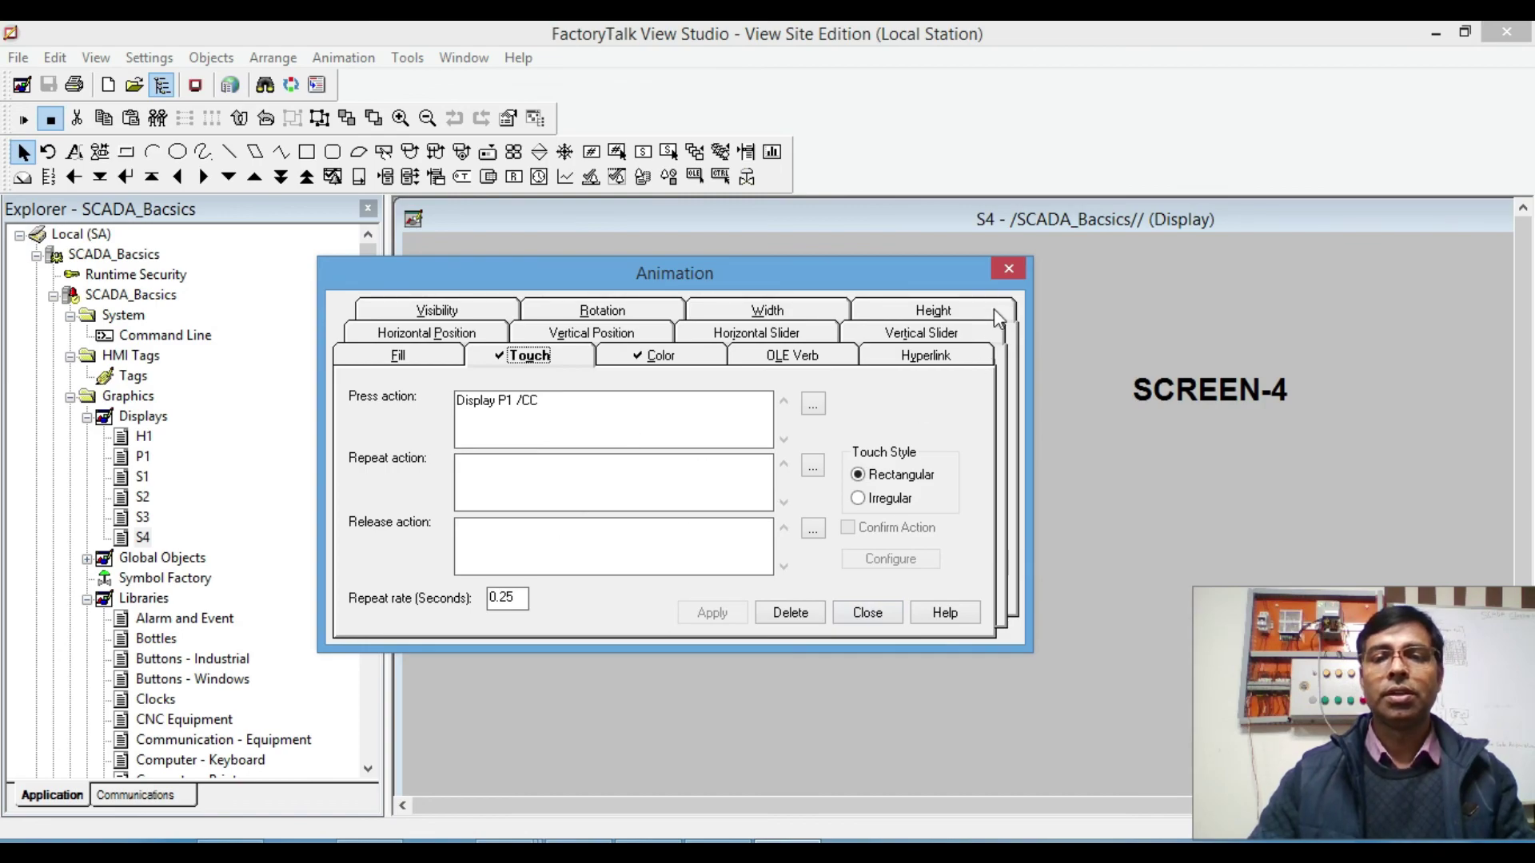
pyautogui.click(654, 358)
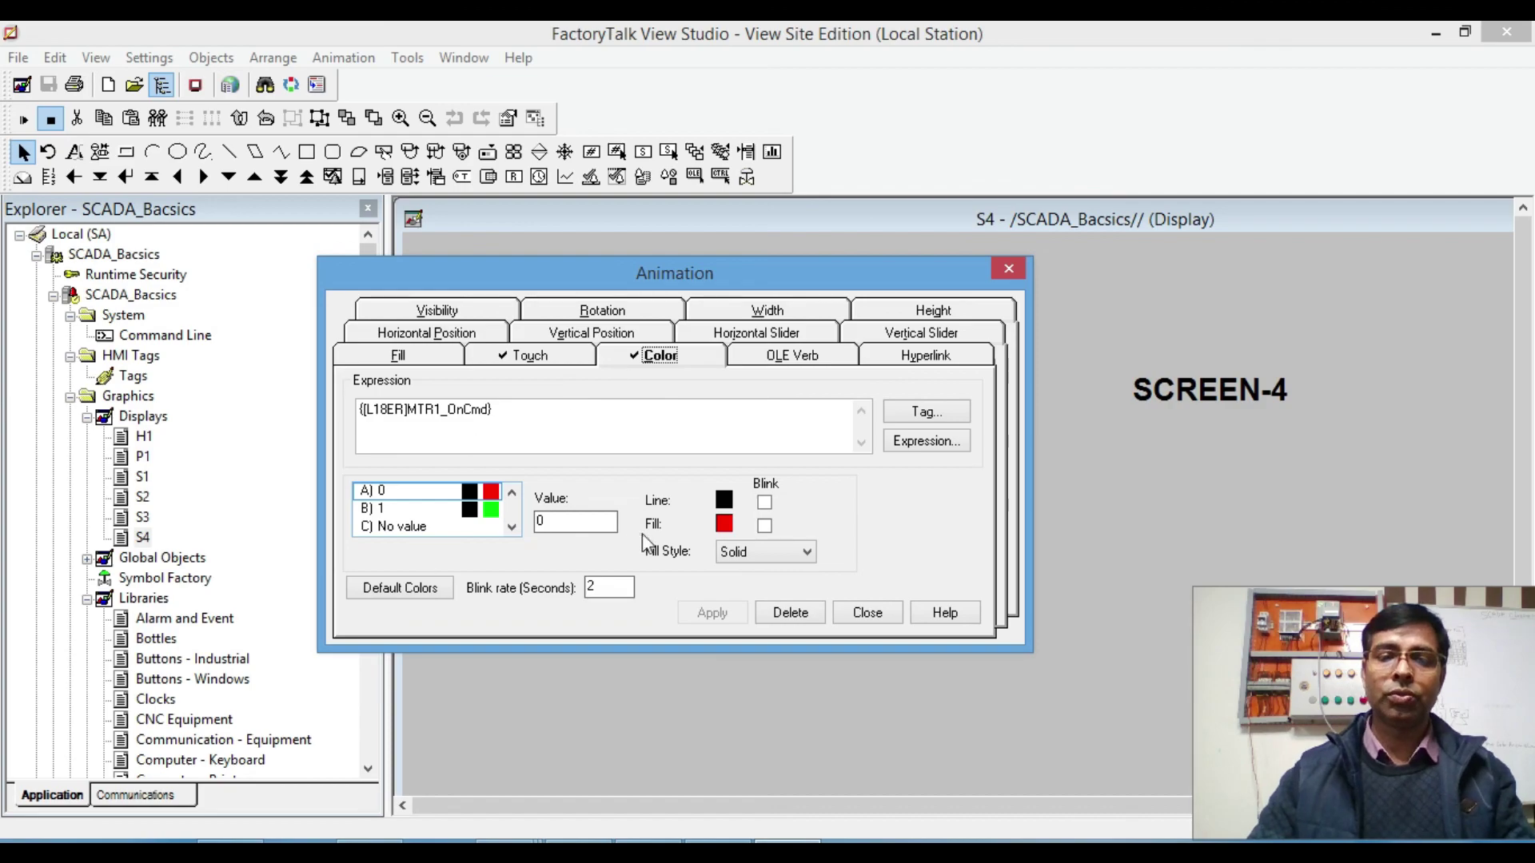
pyautogui.click(1008, 270)
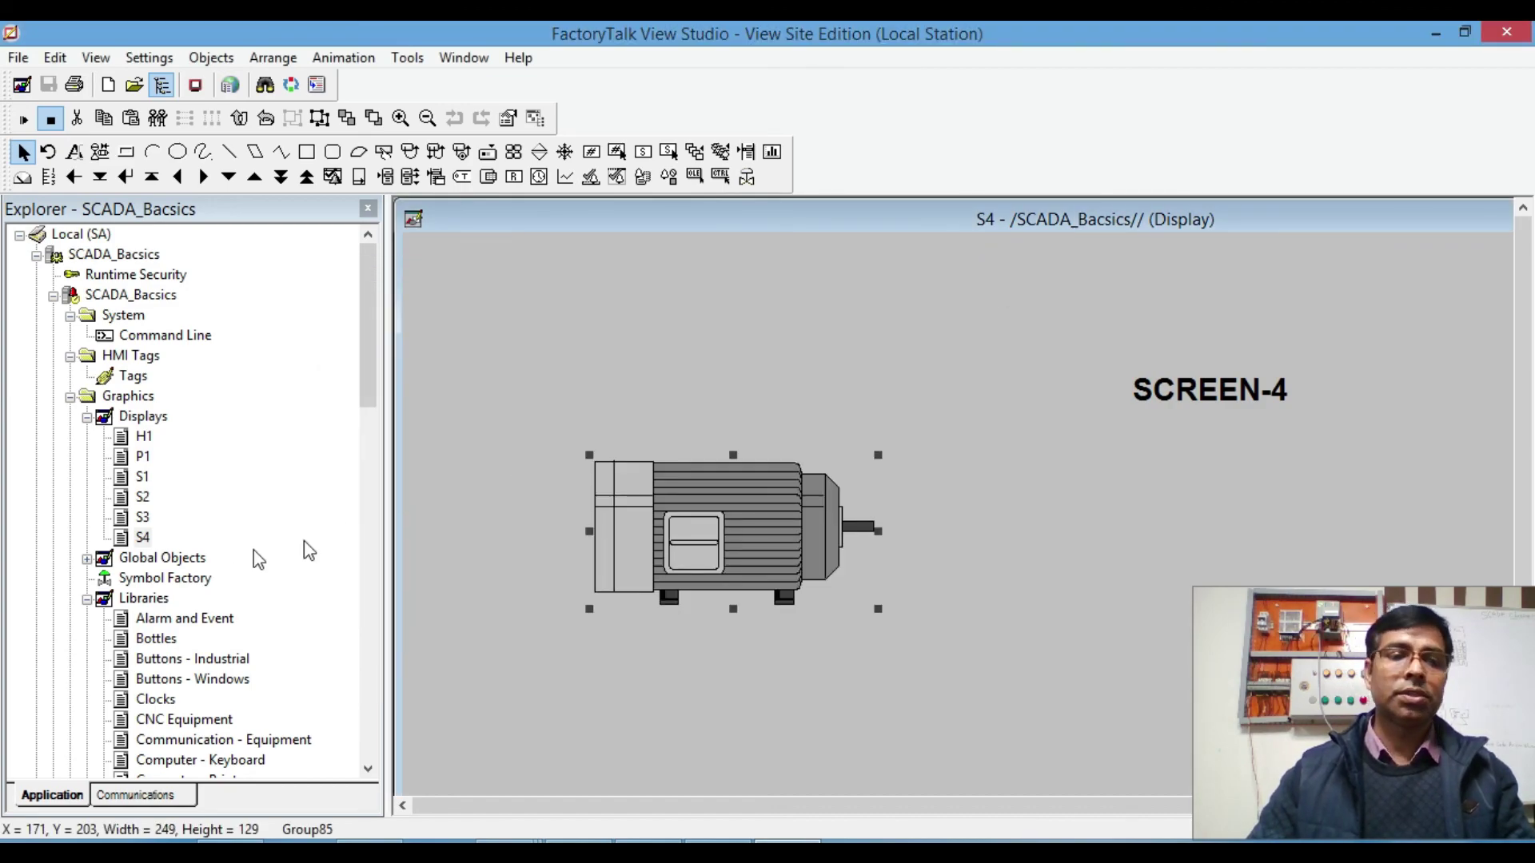
# Step: Open display H1 to view the header buttons, and close both H1 and S4
pyautogui.doubleClick(144, 436)
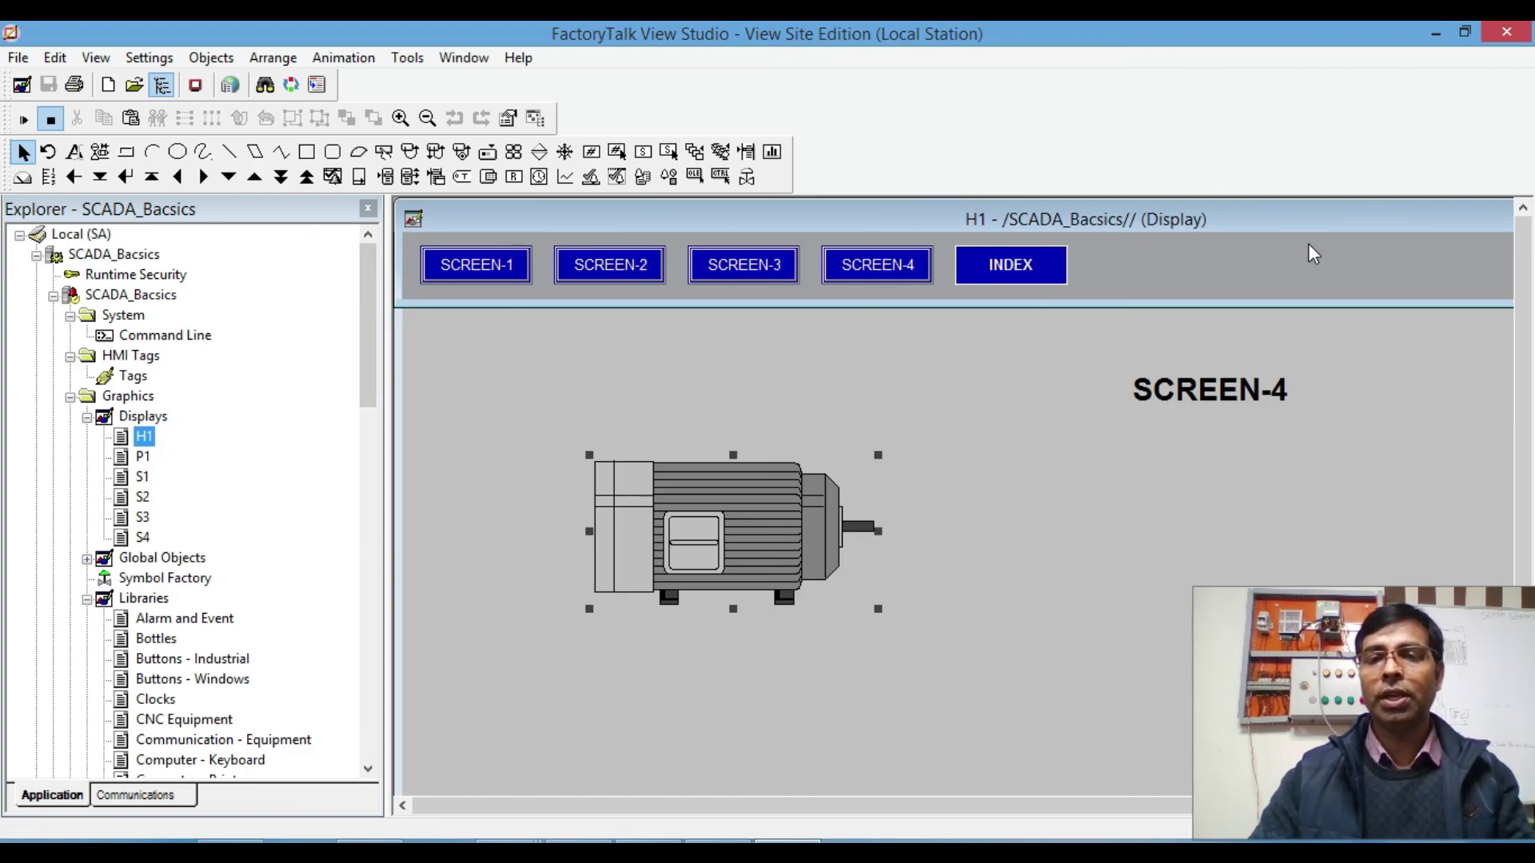
pyautogui.click(415, 220)
pyautogui.click(449, 376)
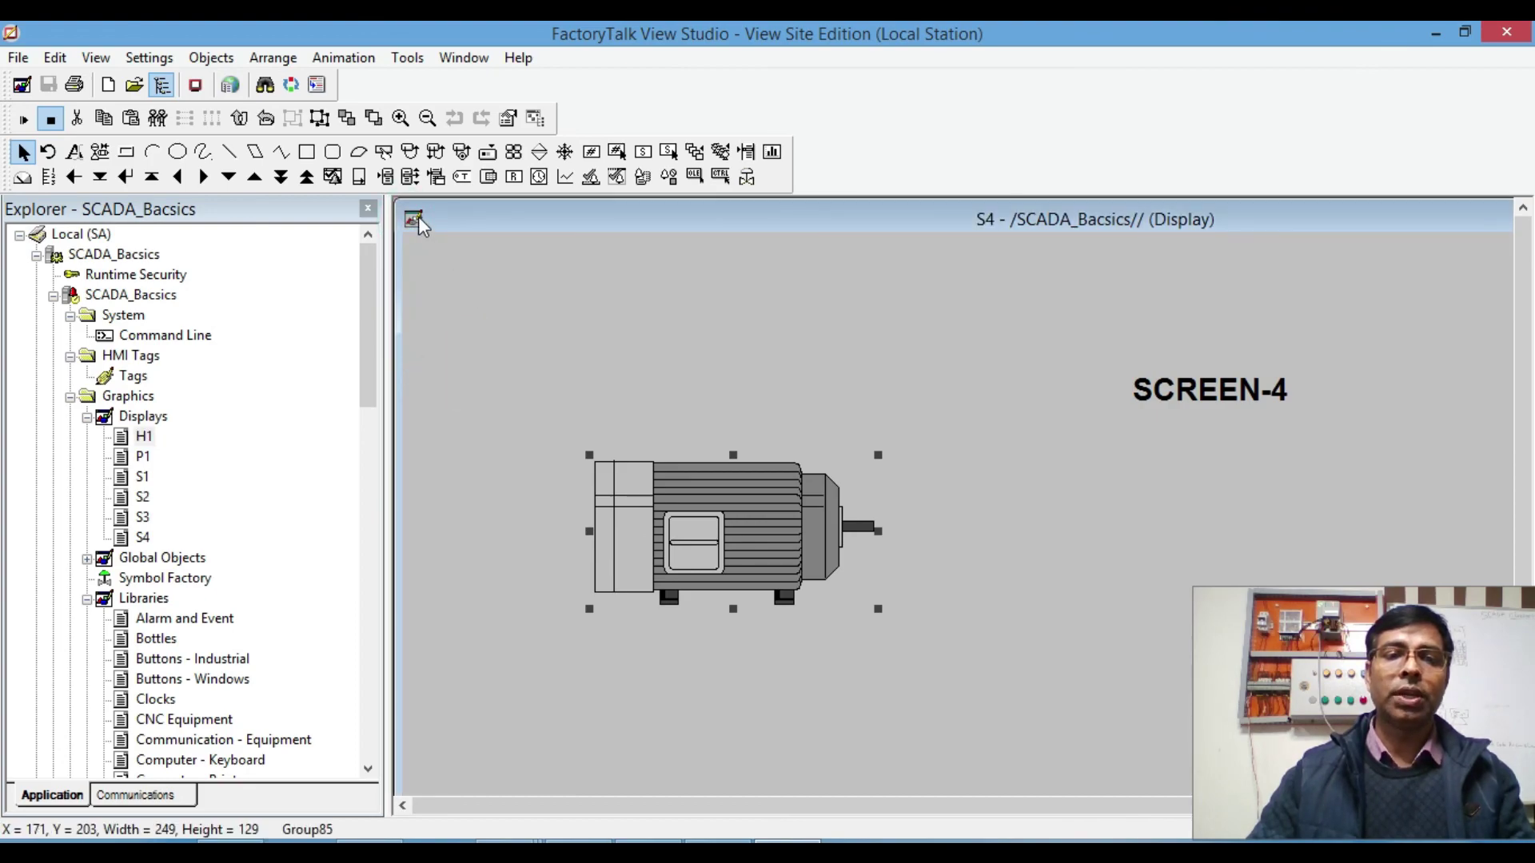
pyautogui.click(415, 220)
pyautogui.click(450, 376)
pyautogui.moveTo(364, 228); pyautogui.dragTo(353, 166)
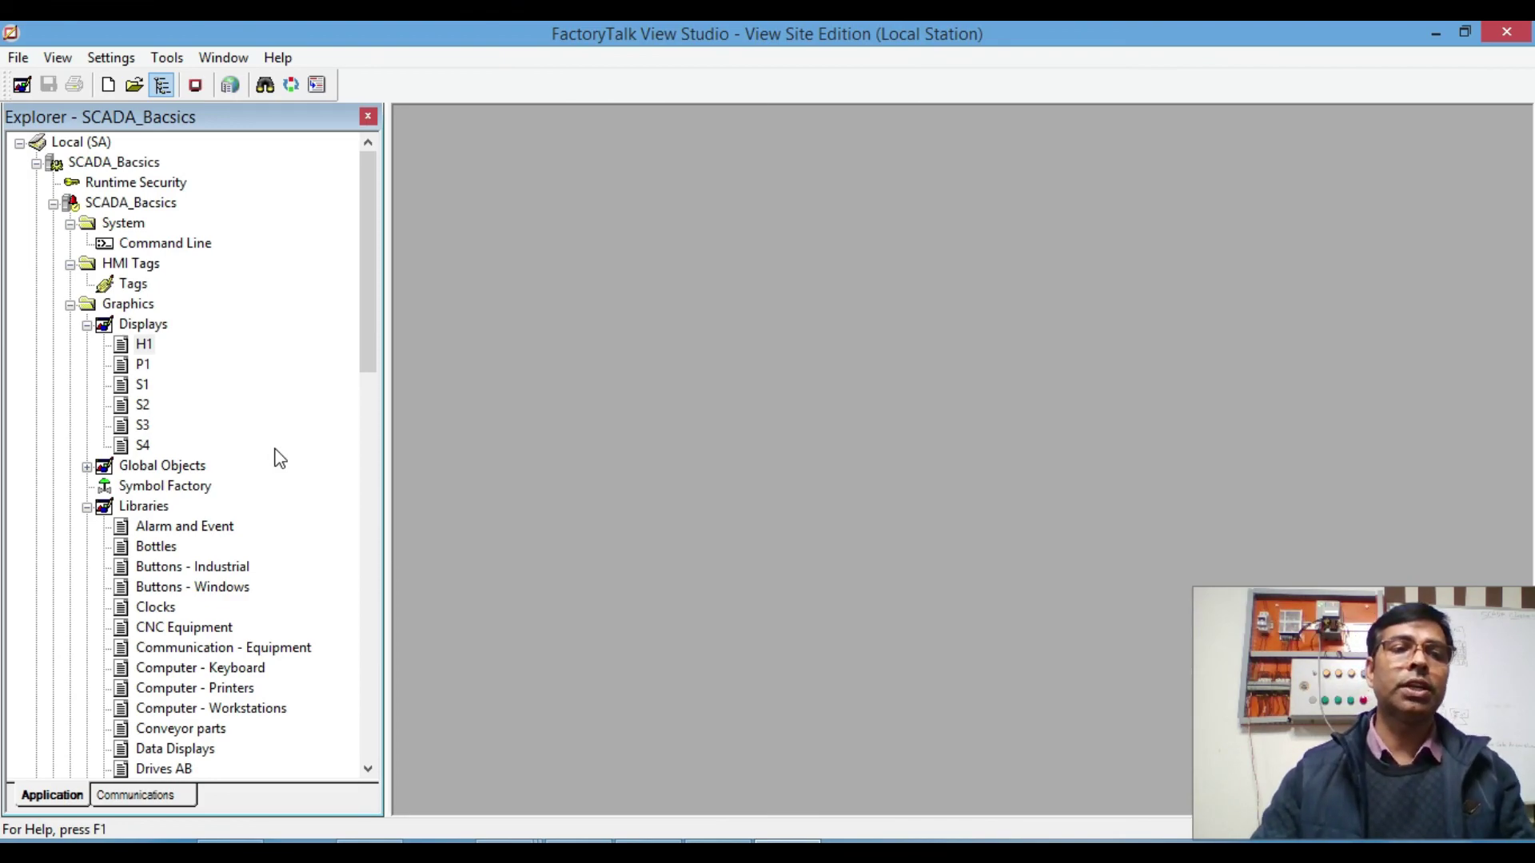
# Step: Edit the SE Client configuration file SCADA_1.cli, keeping the Local Station type and the SCADA_Bacsics application
pyautogui.click(195, 84)
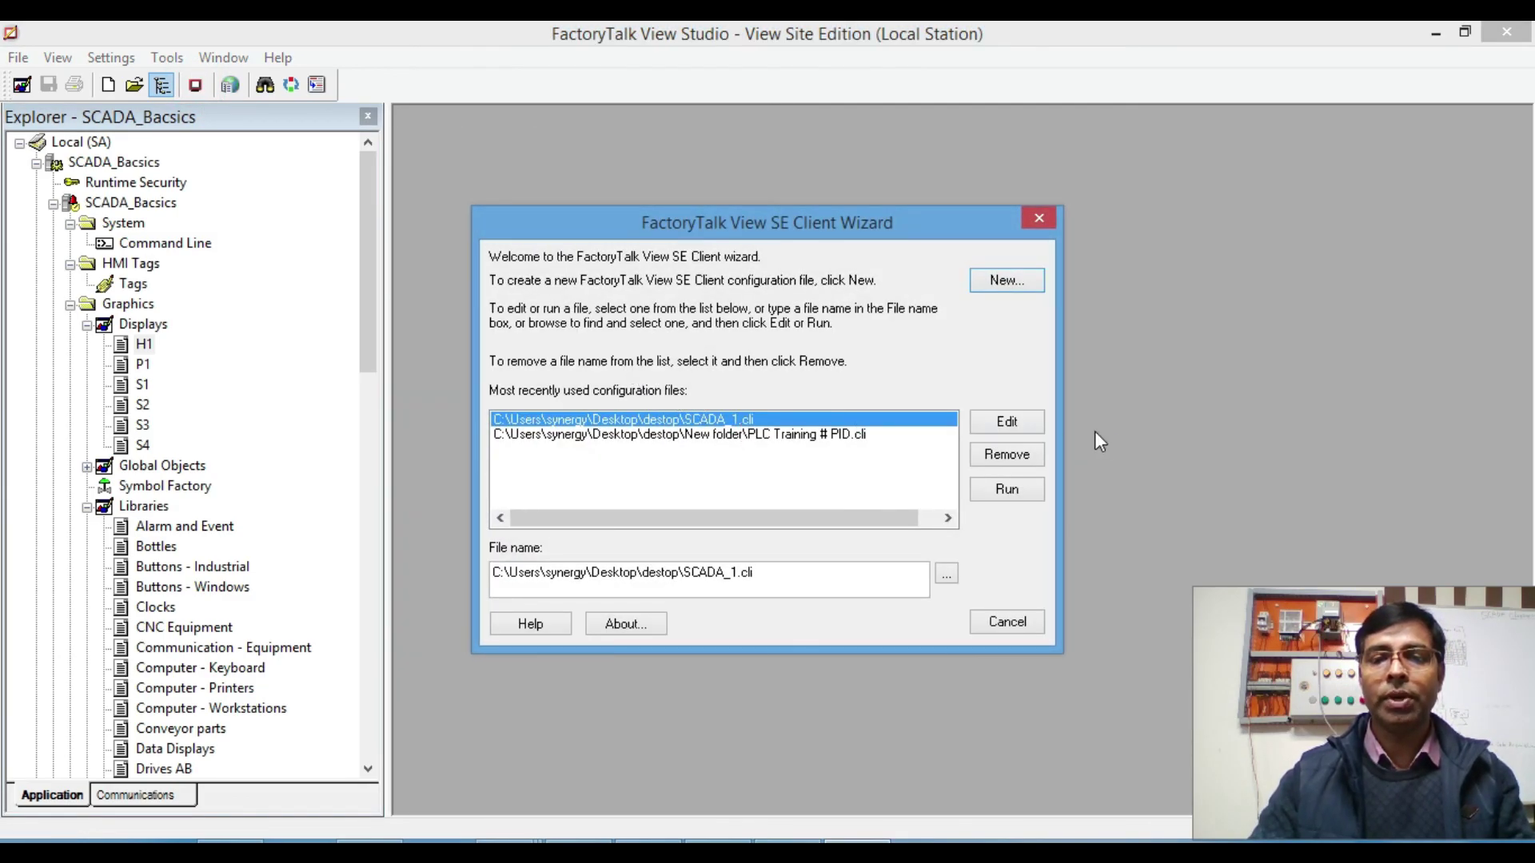
pyautogui.click(1024, 421)
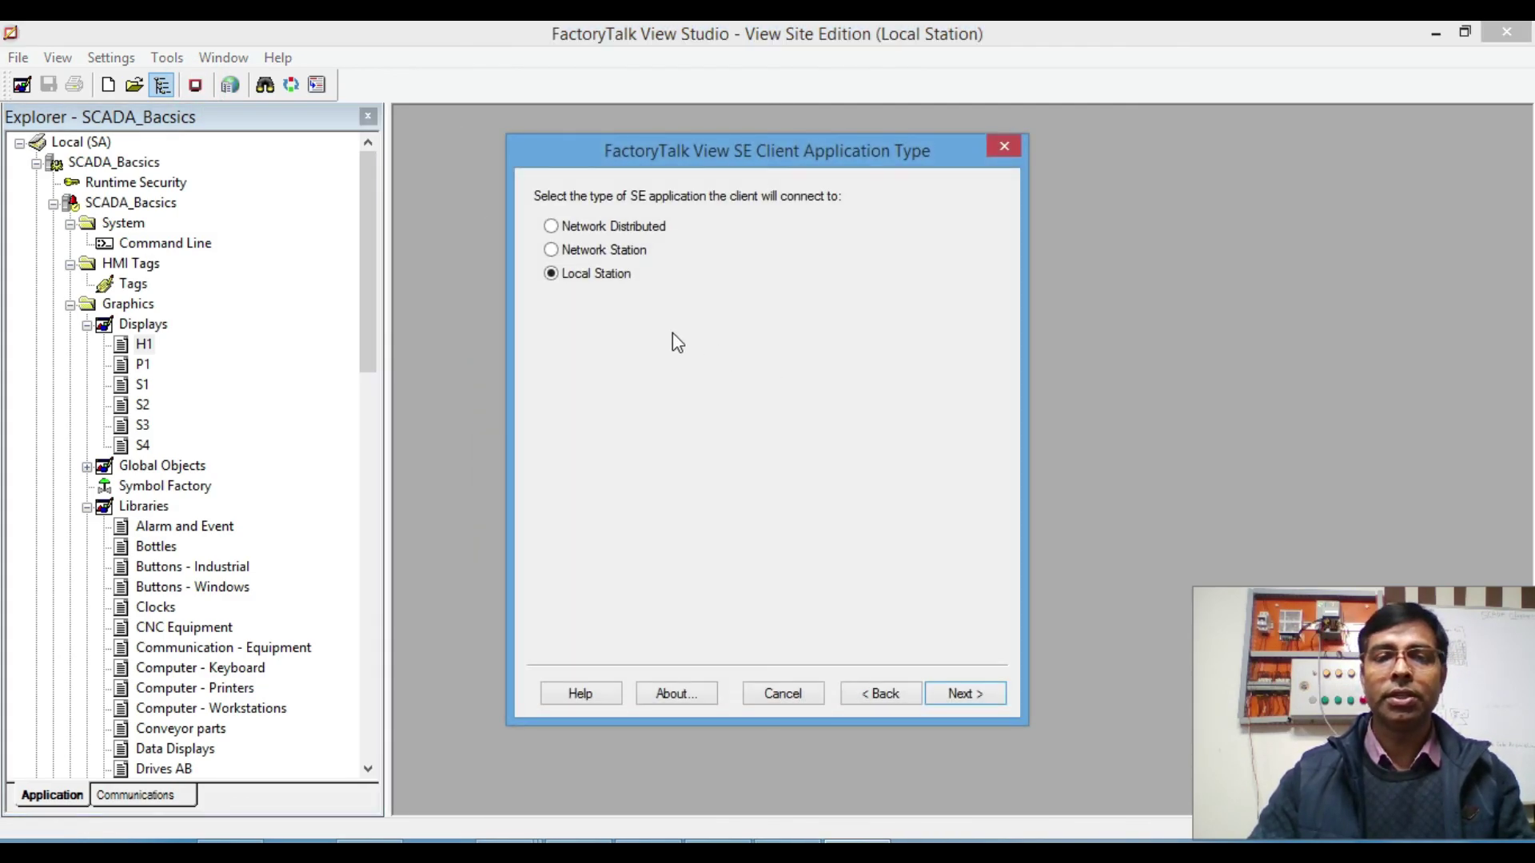
pyautogui.click(964, 694)
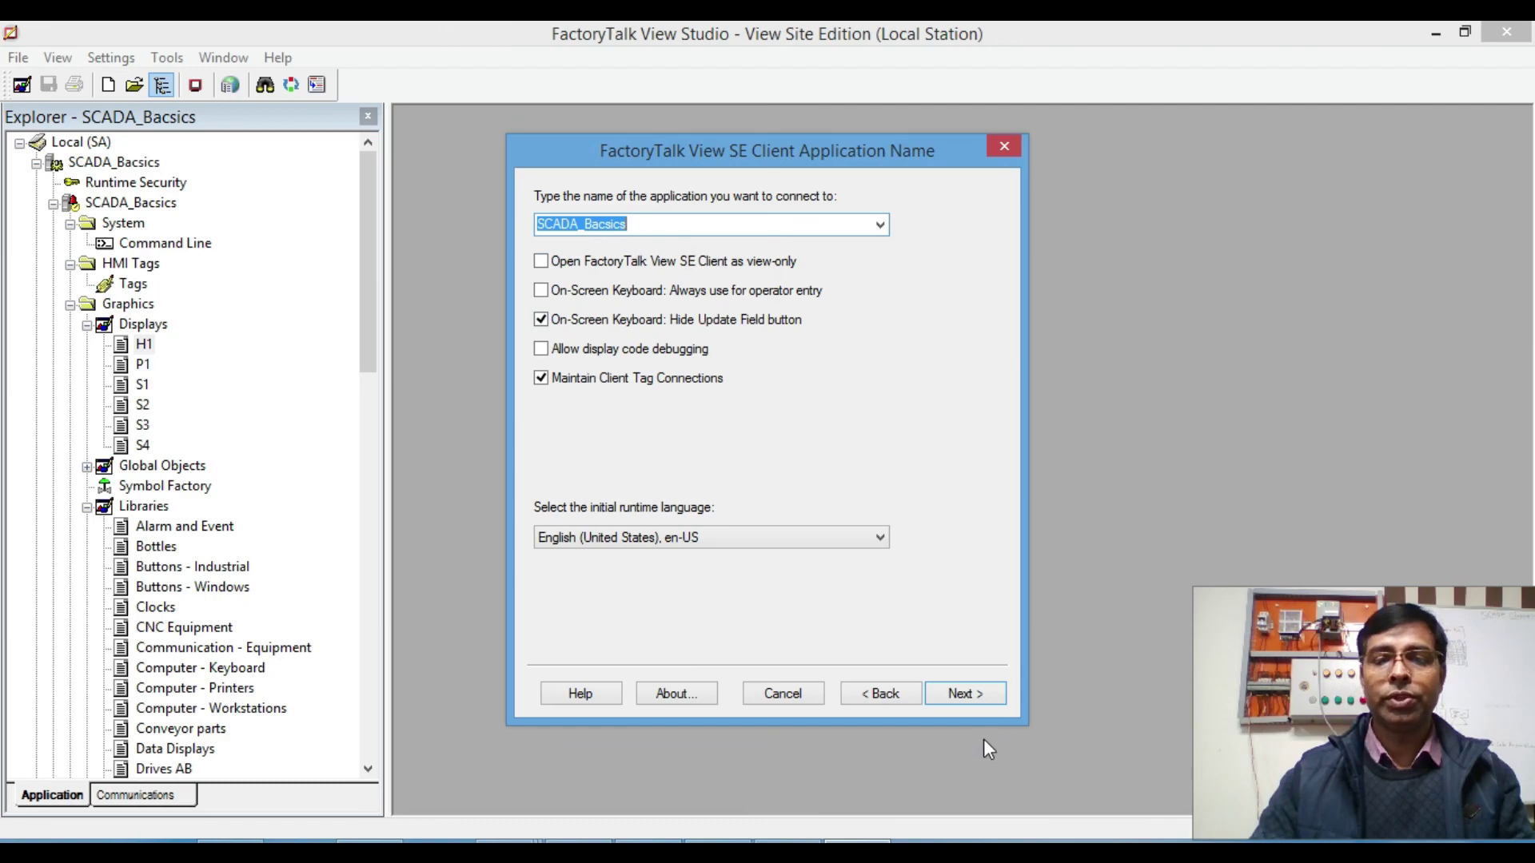
pyautogui.click(964, 693)
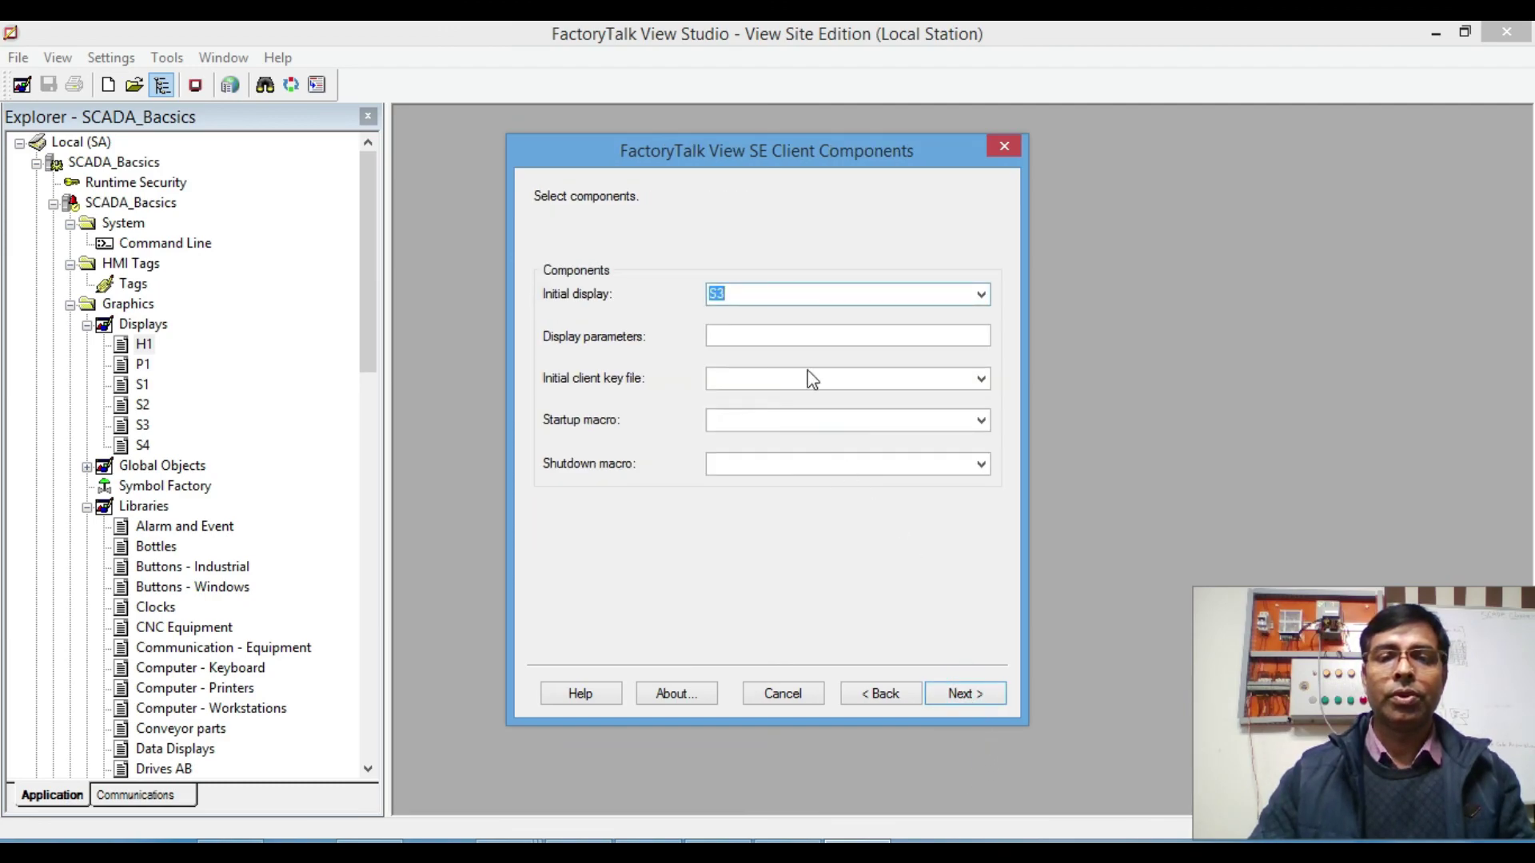
# Step: Set the client's initial display to S4 and its startup macro to MACRO_ON, and continue to the window properties
pyautogui.click(981, 294)
pyautogui.click(771, 388)
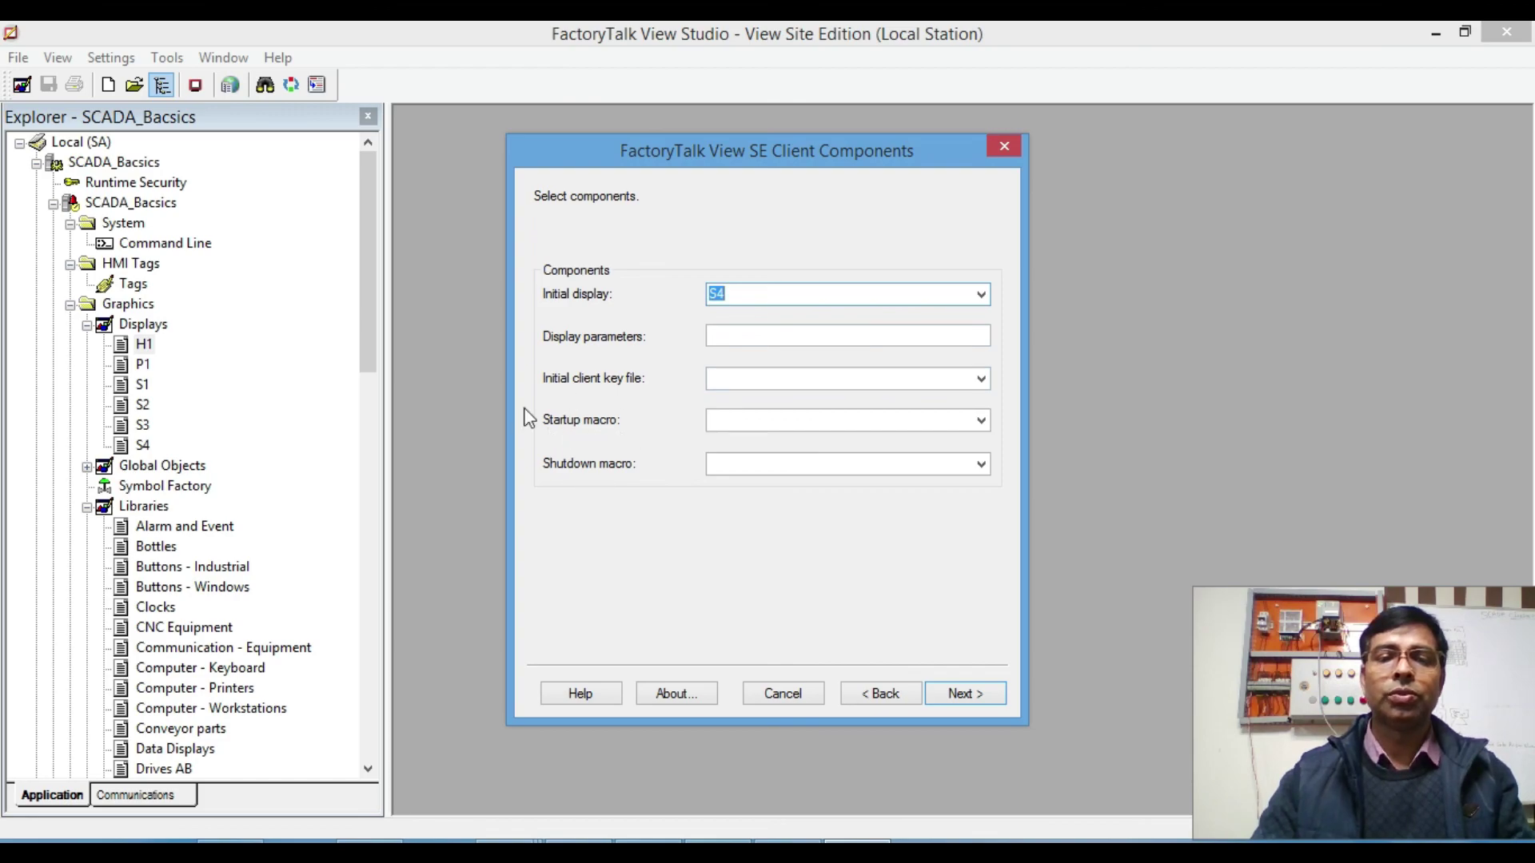
pyautogui.click(981, 422)
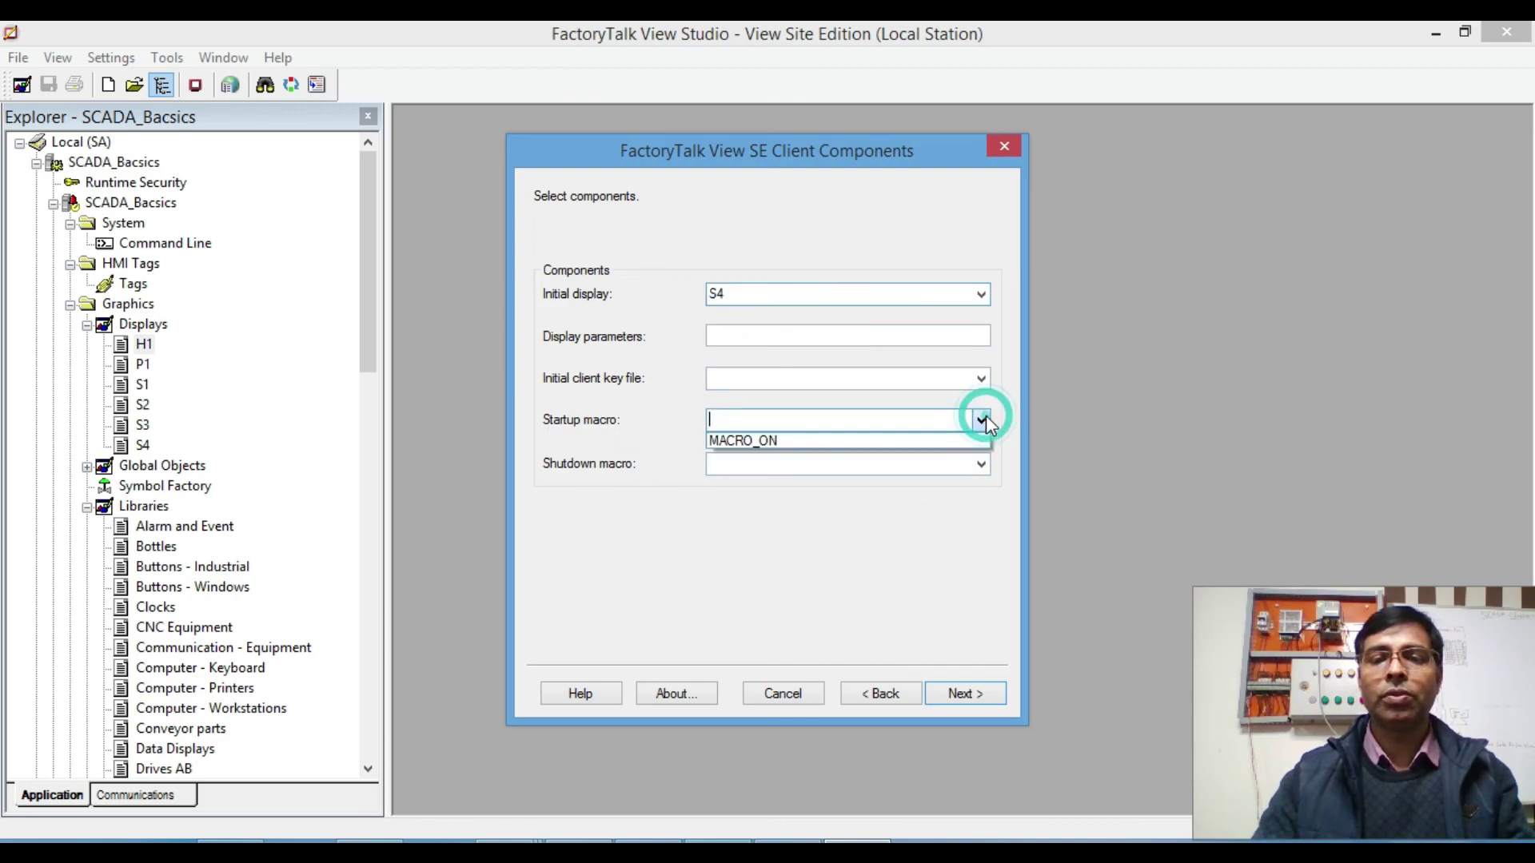
pyautogui.click(731, 437)
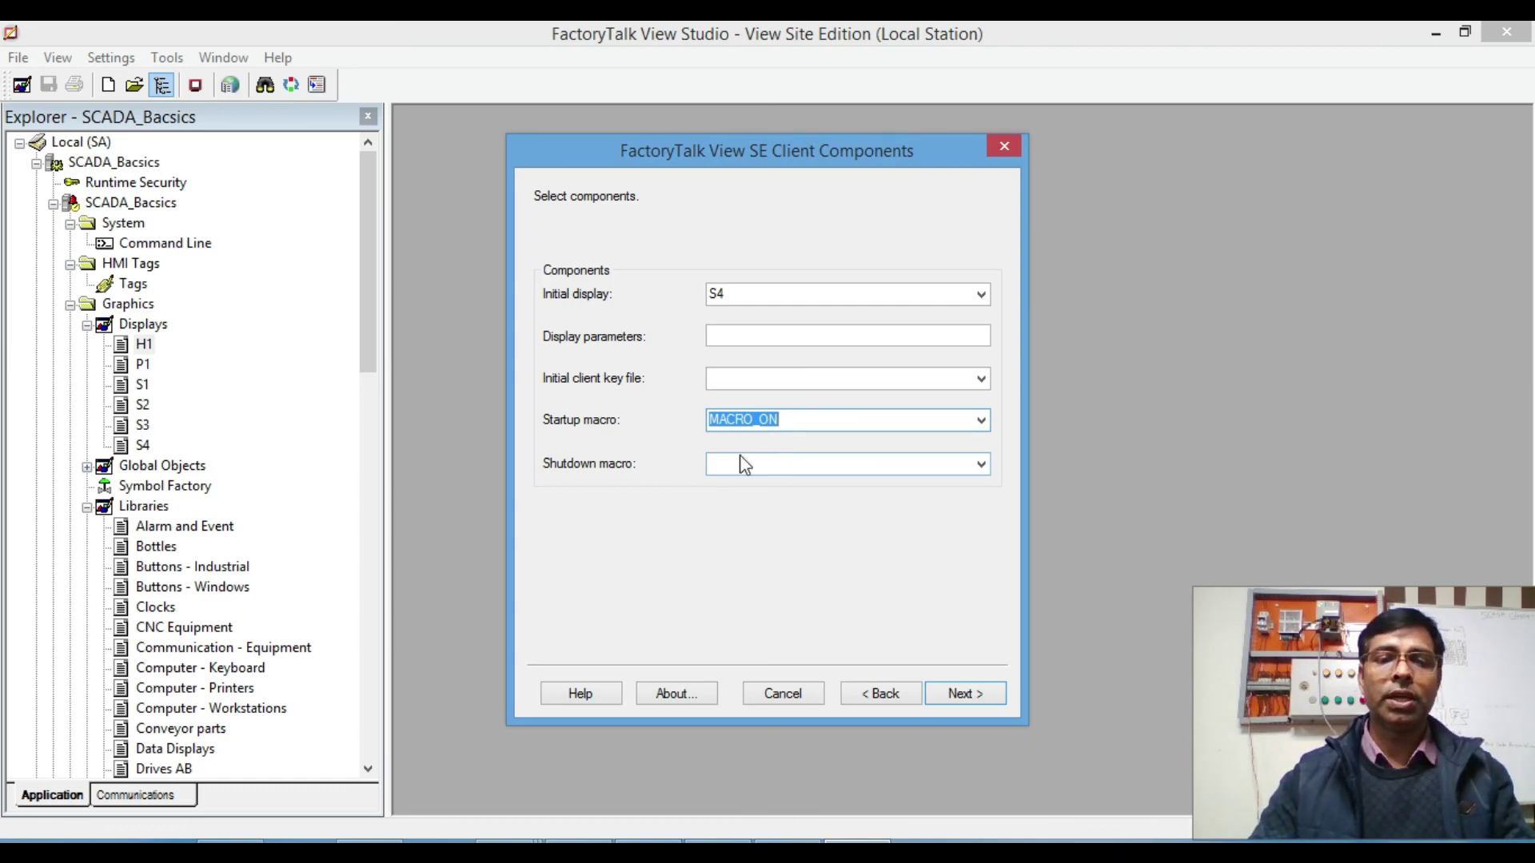
pyautogui.click(977, 691)
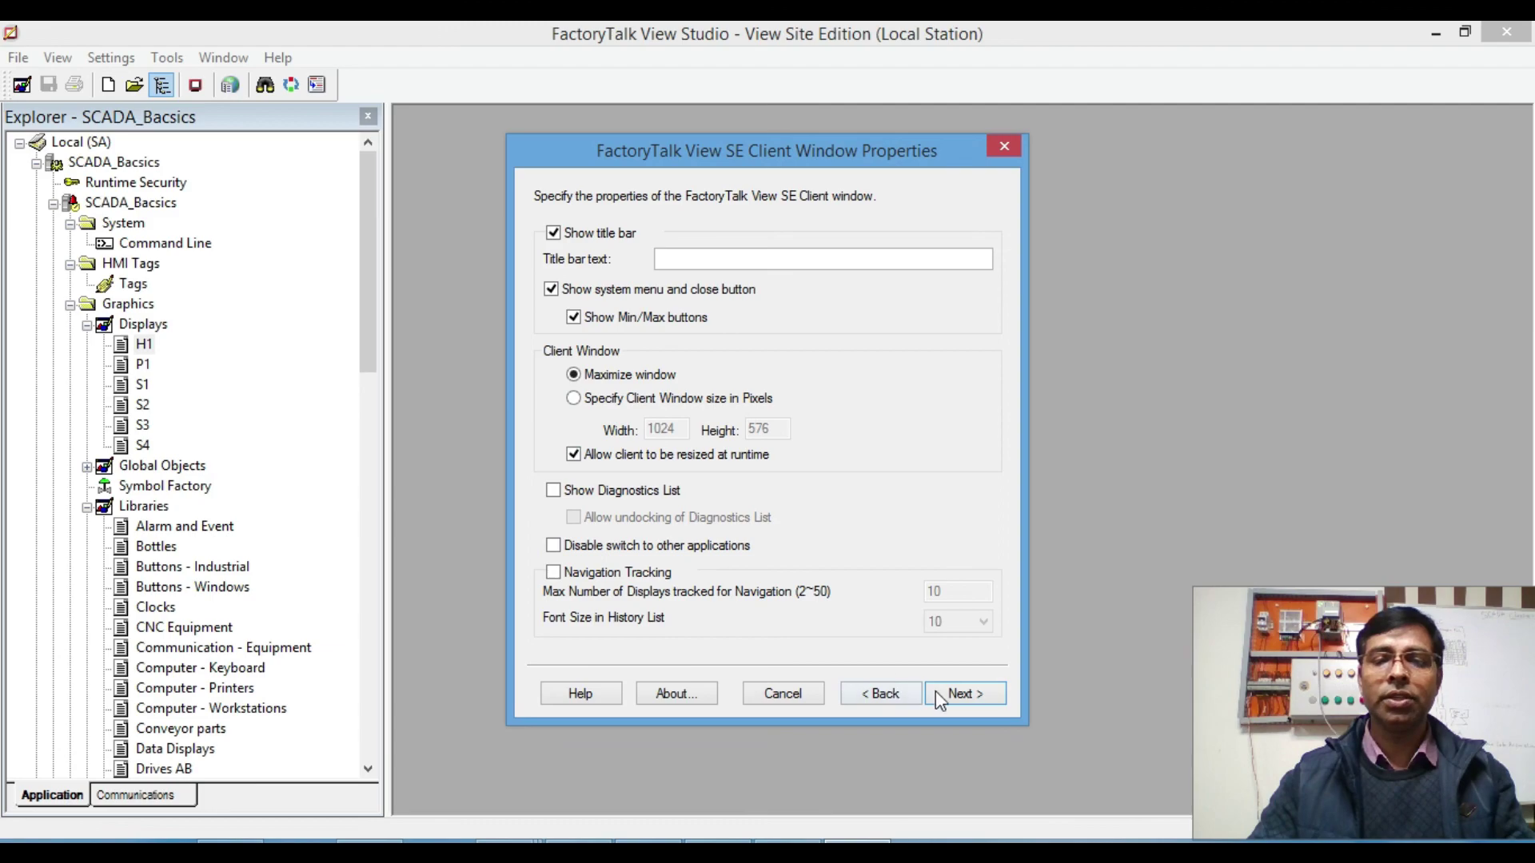
# Step: Keep the default window and auto-logout settings, save the client configuration and open the SE Client immediately
pyautogui.click(960, 695)
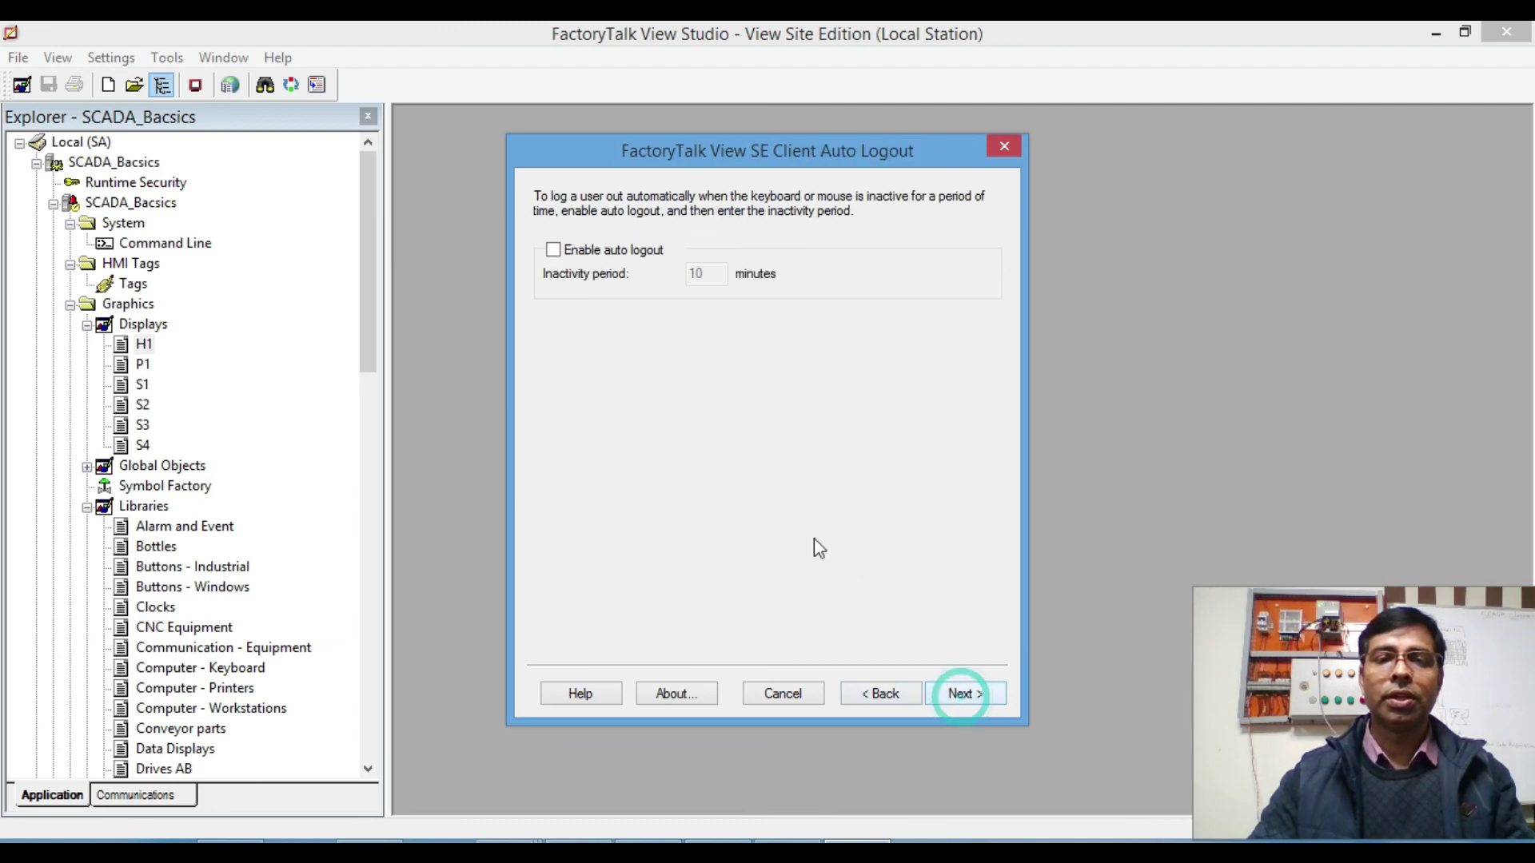
pyautogui.click(972, 697)
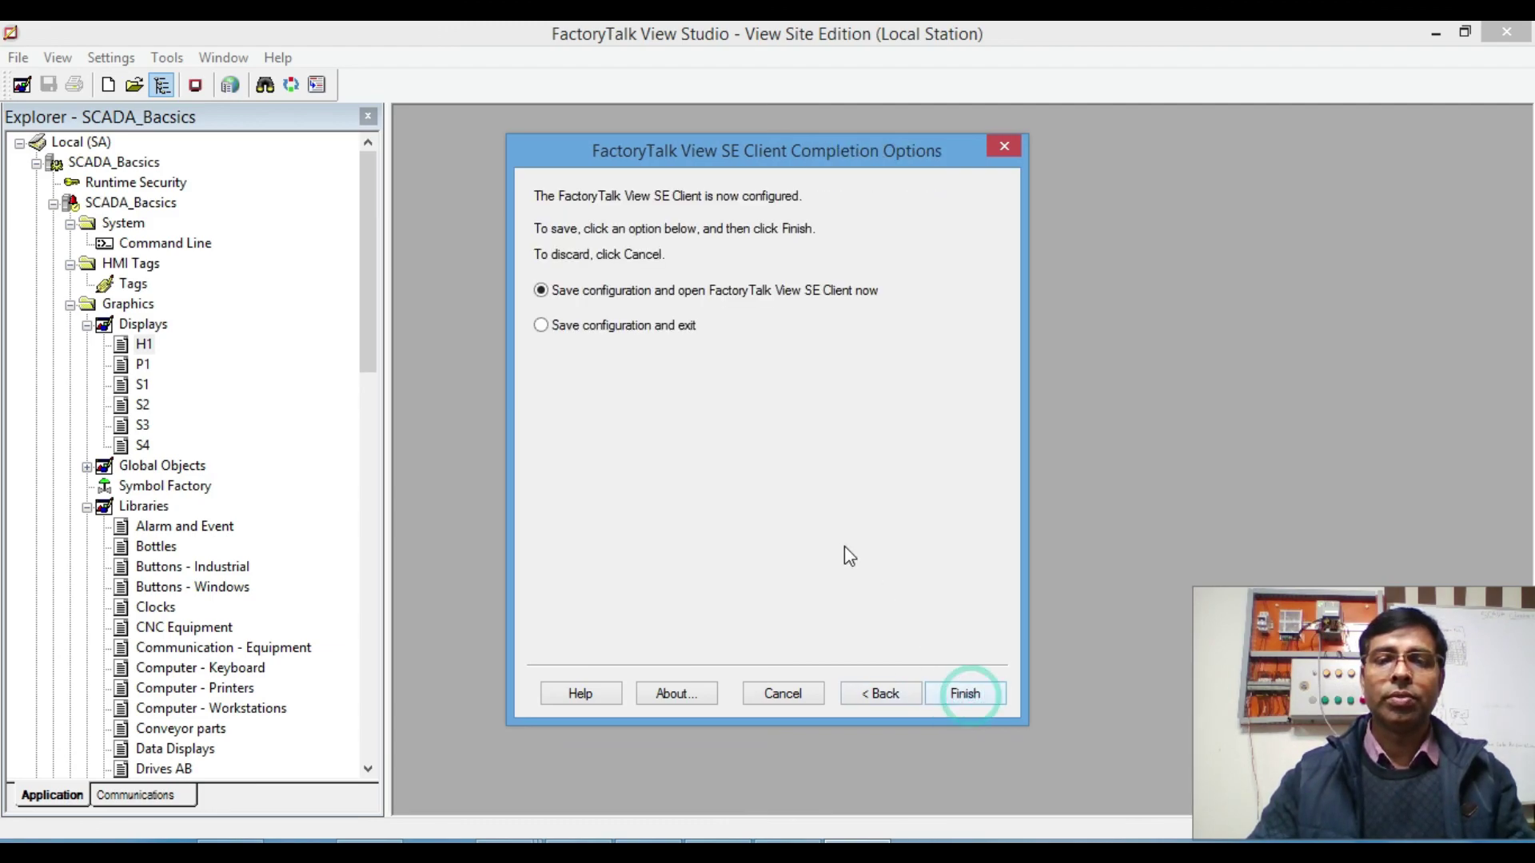
pyautogui.click(972, 696)
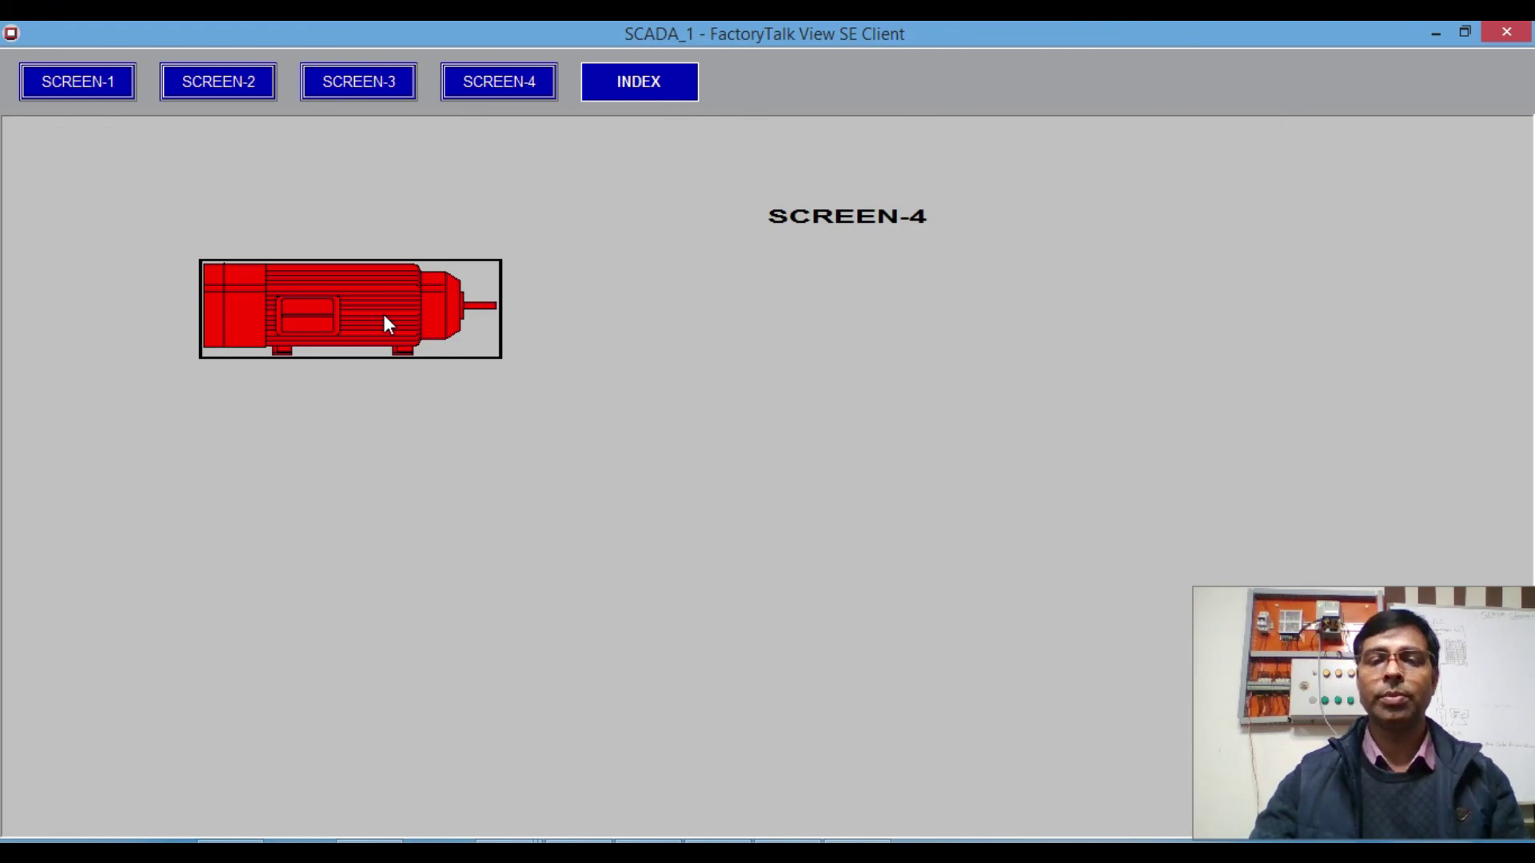
# Step: Open the motor's P1 popup, check the P4_Animation ladder logic in RSLogix 5000, and return to the SE Client
pyautogui.click(358, 300)
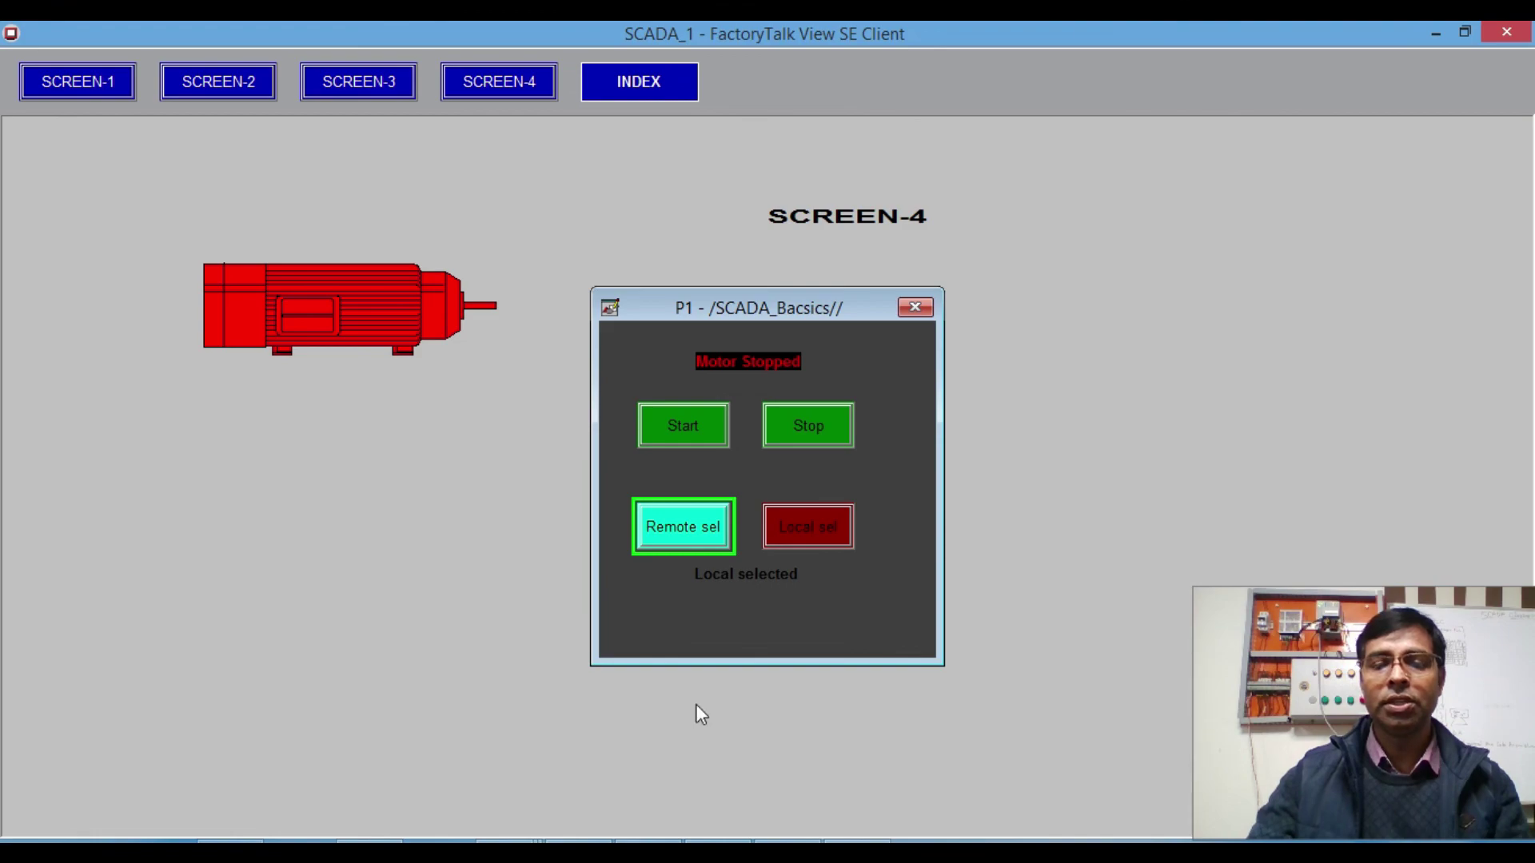
pyautogui.click(658, 842)
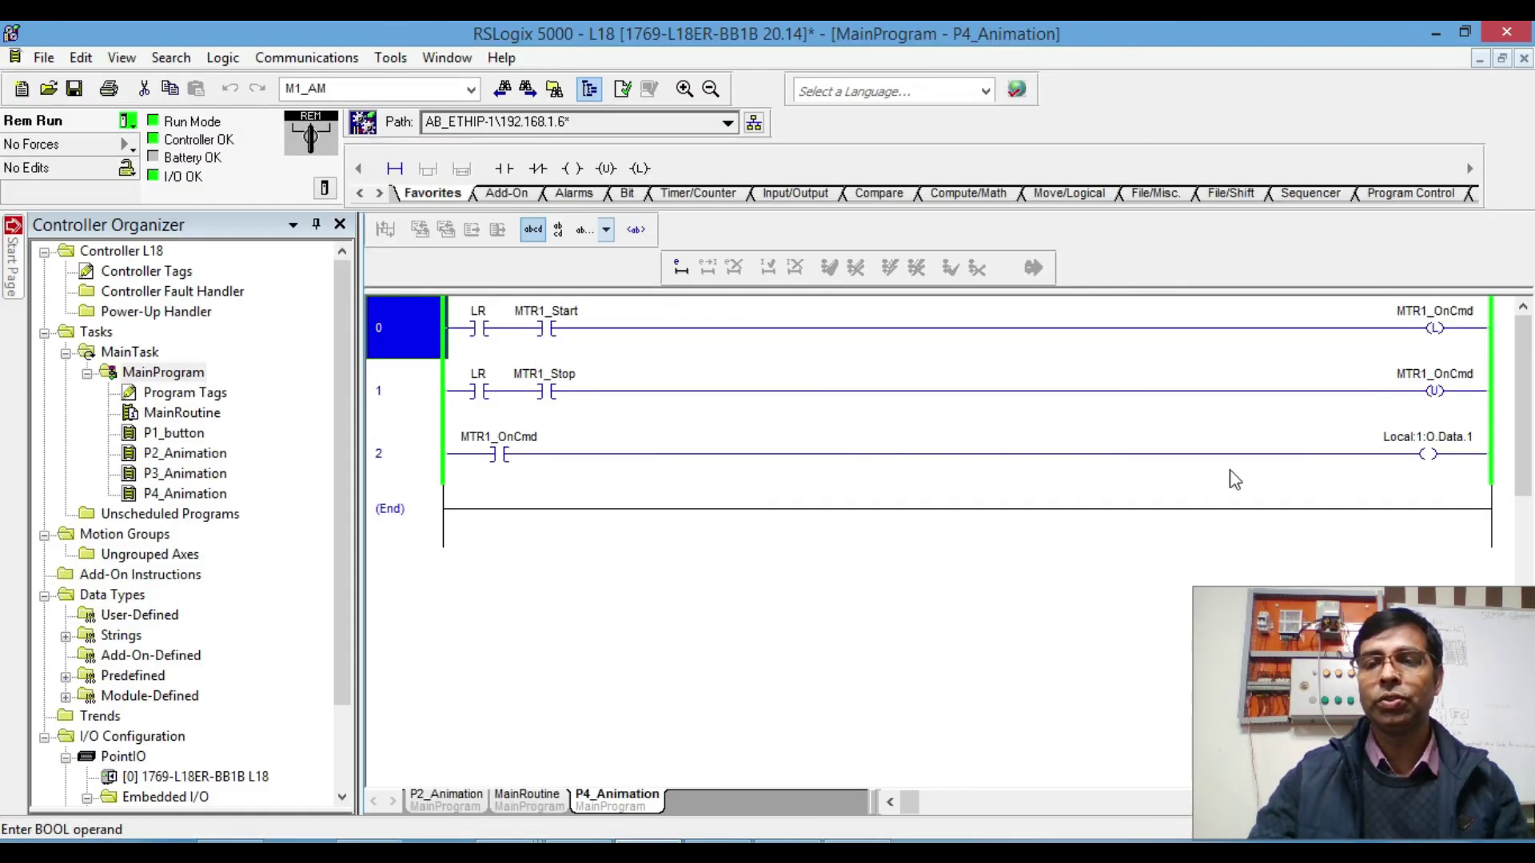
pyautogui.hotkey('alt', 'Tab')
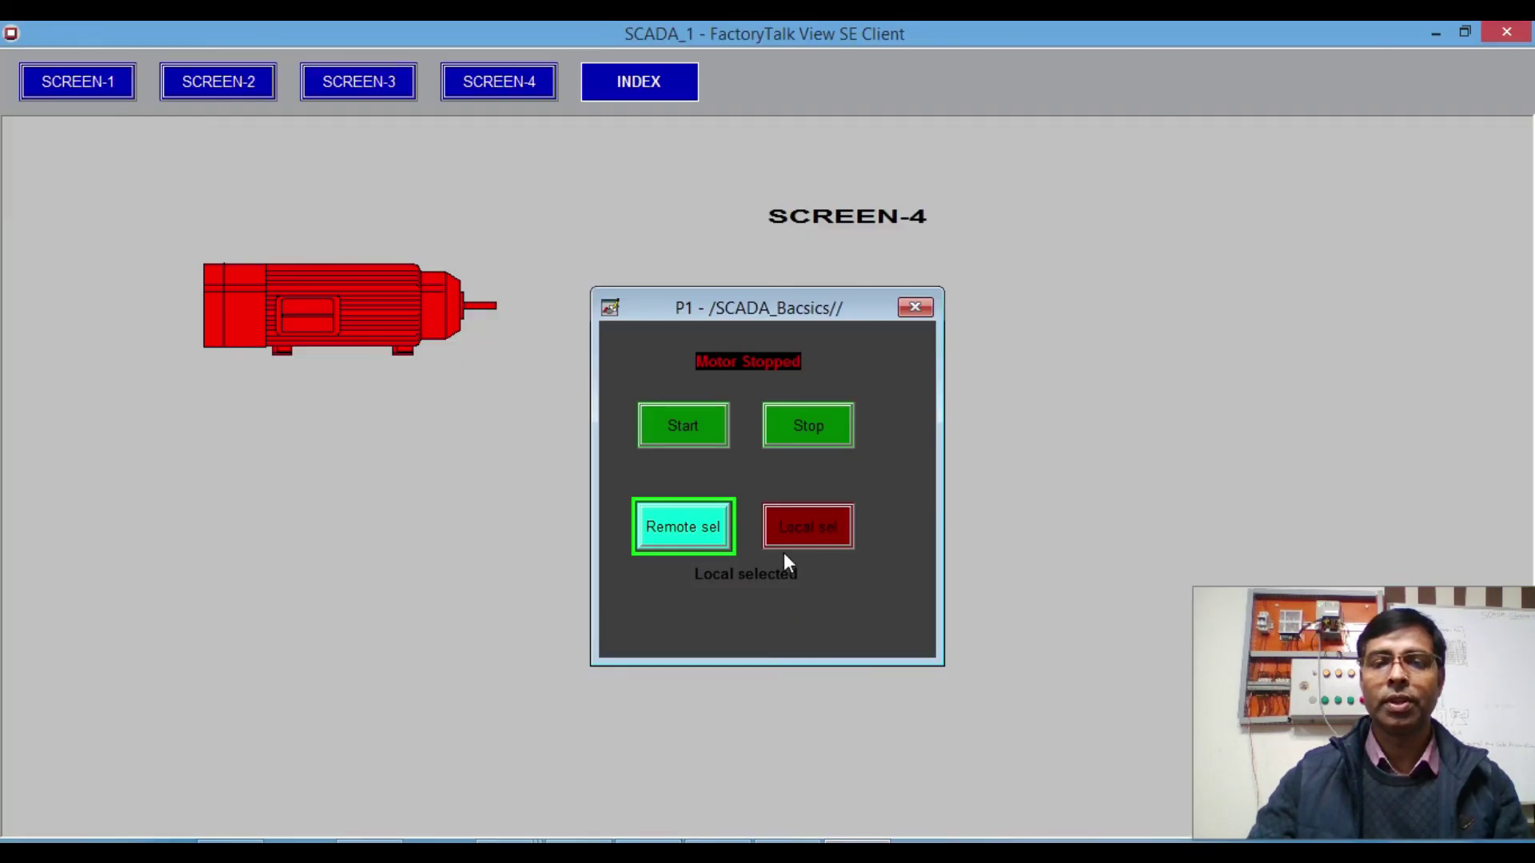
# Step: Try to start the motor under local selection, and set its control to remote in the P1 popup
pyautogui.click(687, 433)
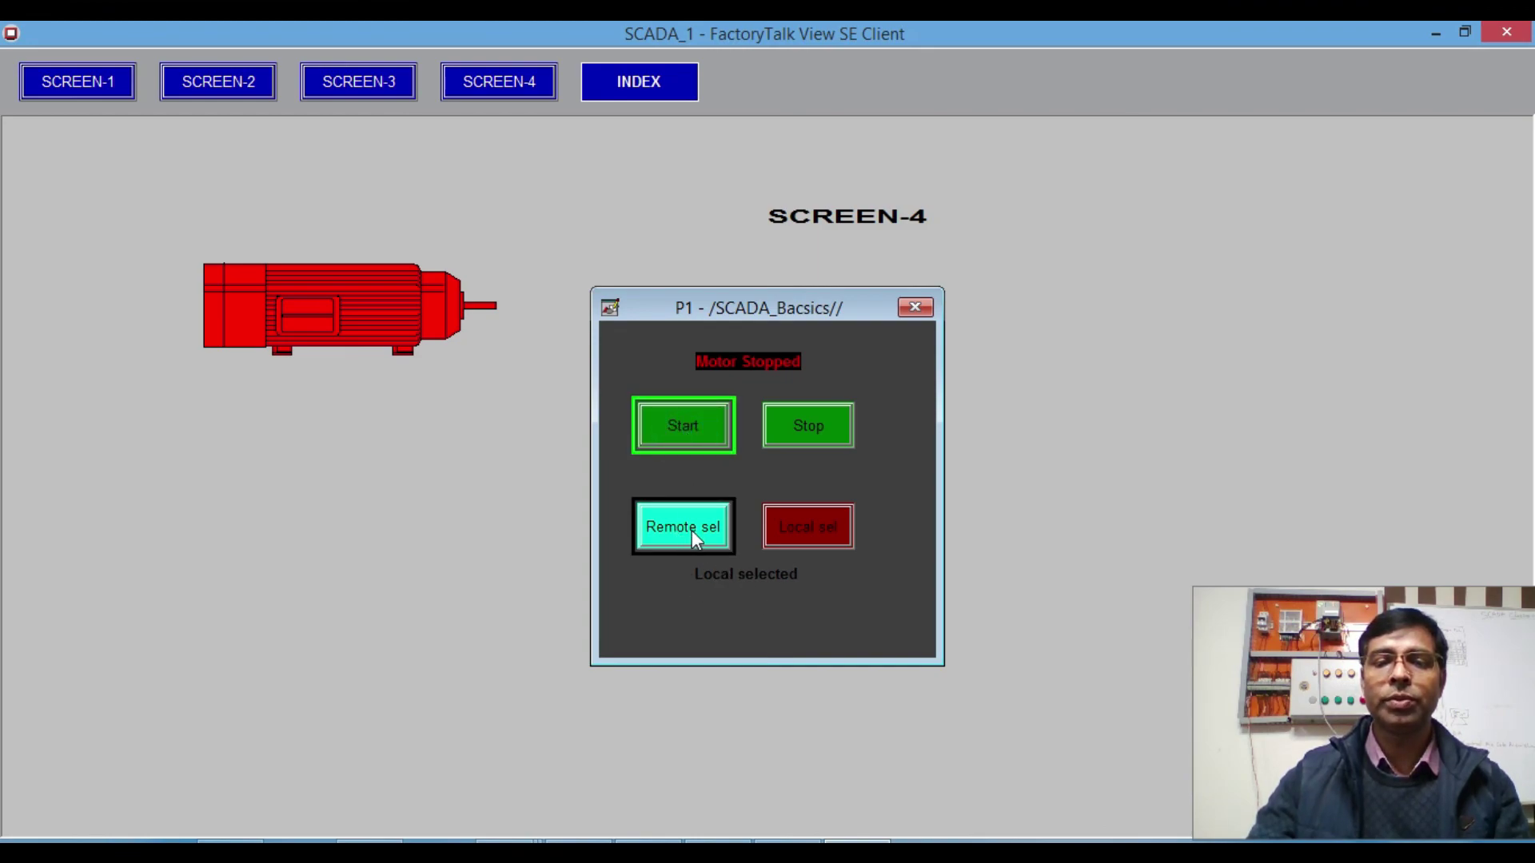
pyautogui.click(696, 529)
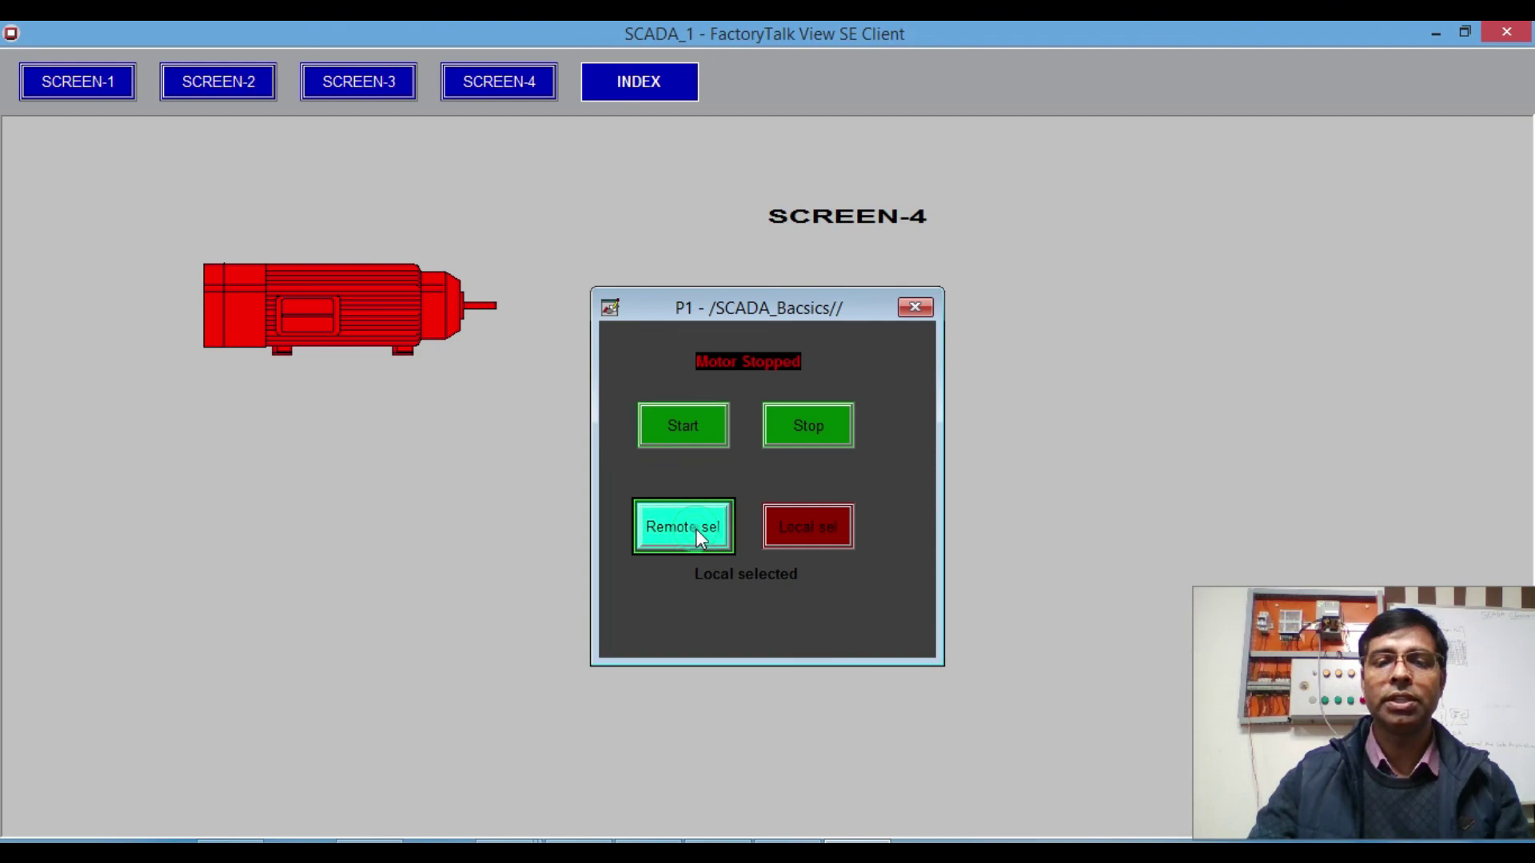
pyautogui.click(696, 529)
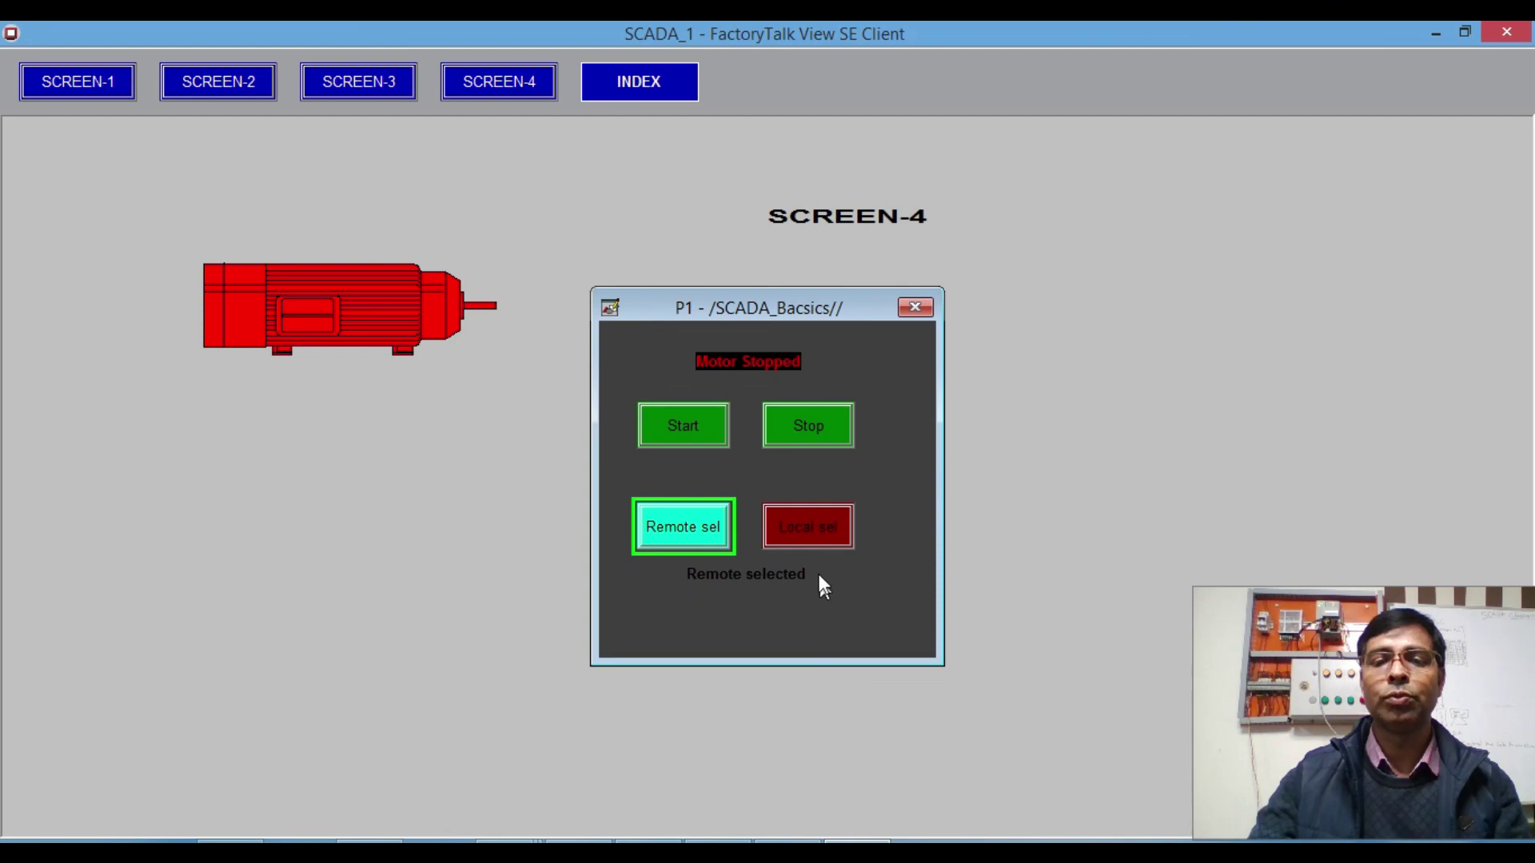
# Step: Start and stop the motor twice under remote selection, and try to start it with local selected
pyautogui.click(678, 428)
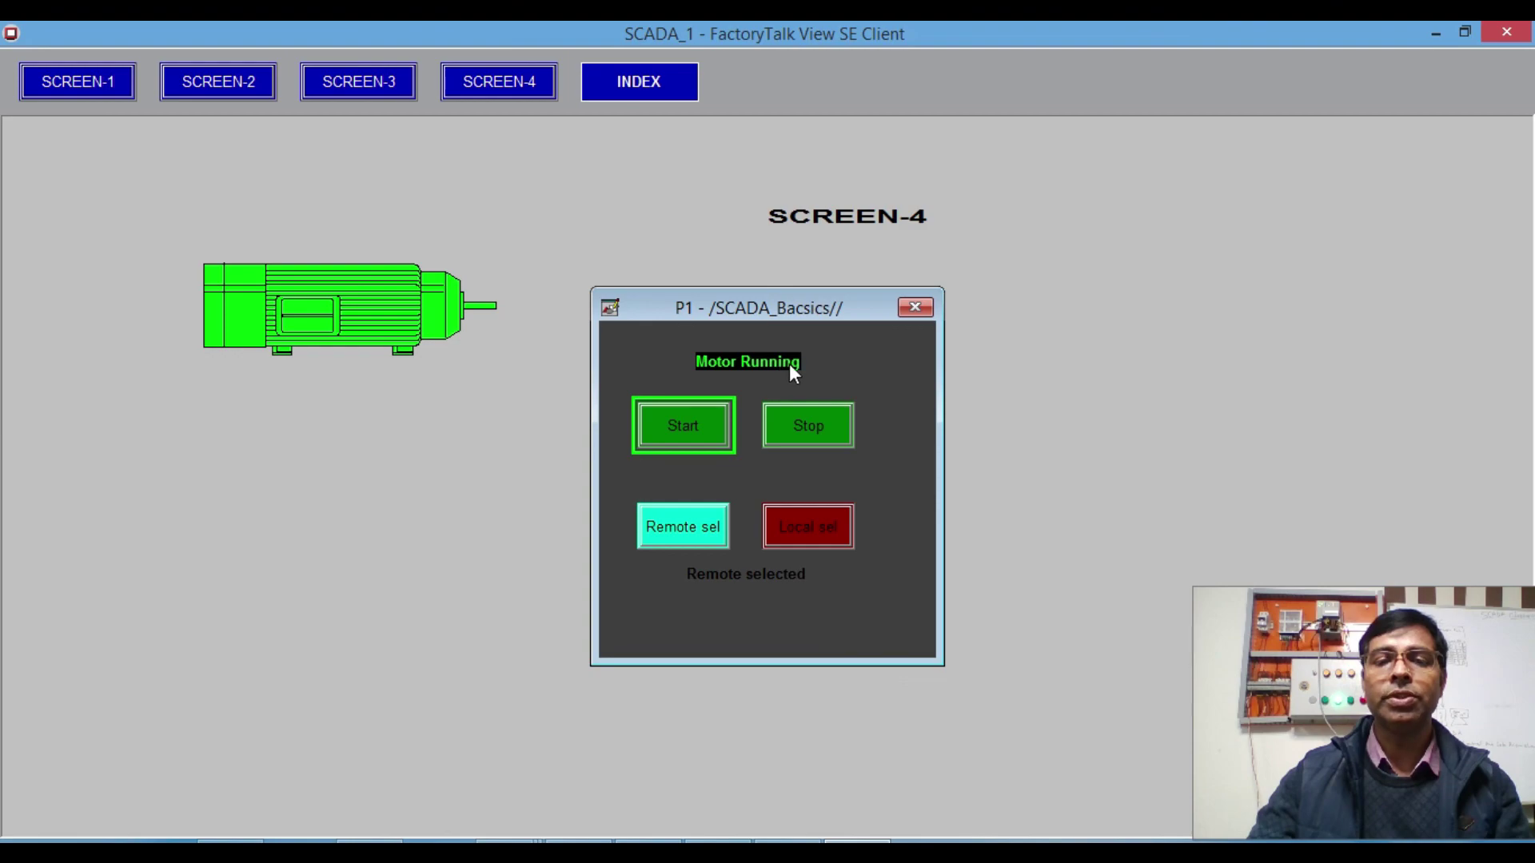
pyautogui.click(806, 428)
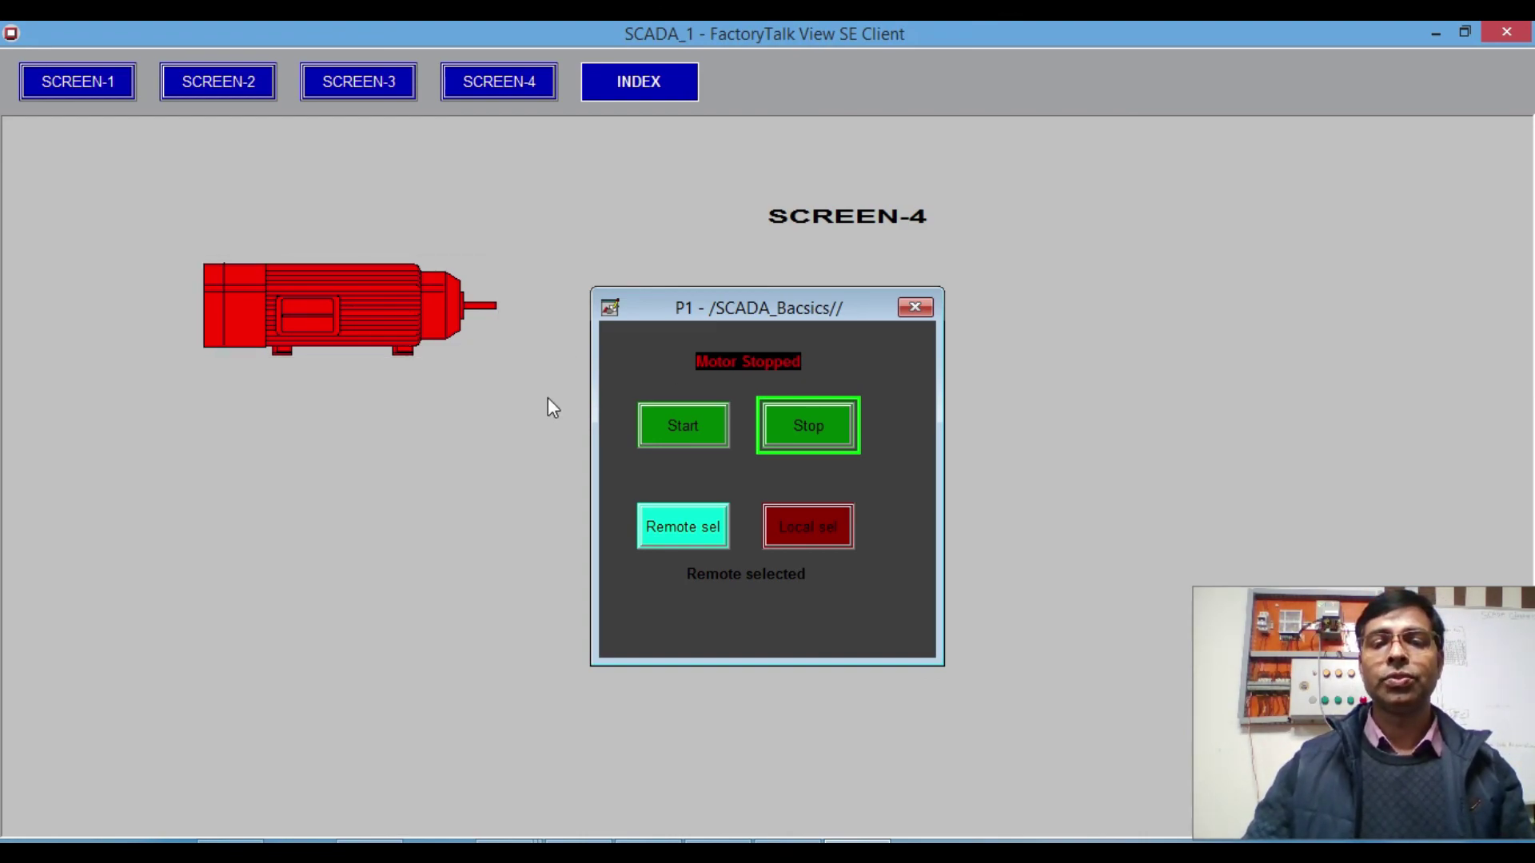
pyautogui.click(700, 427)
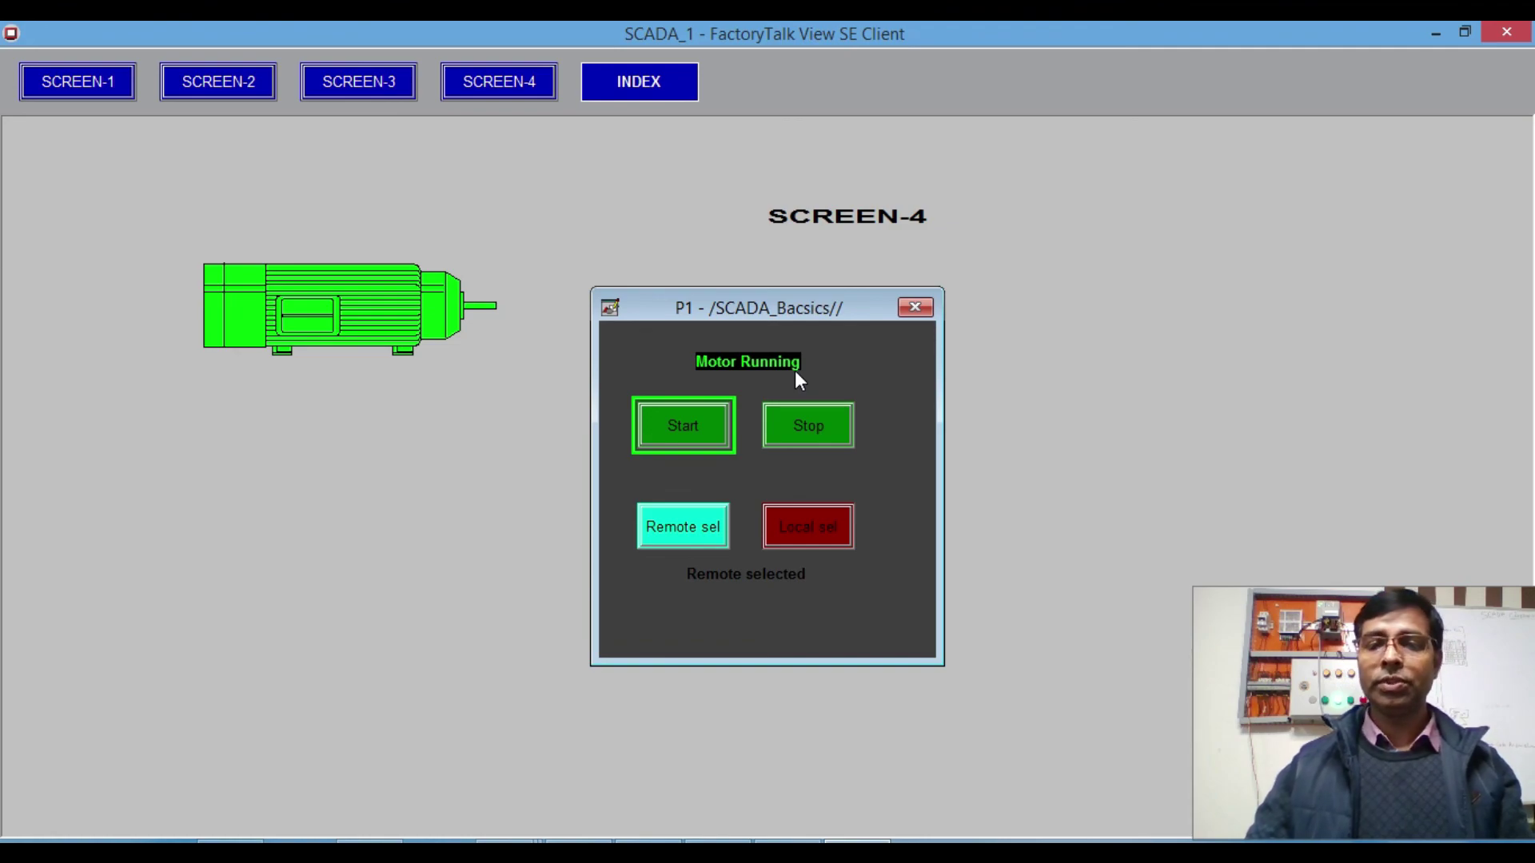
pyautogui.click(804, 430)
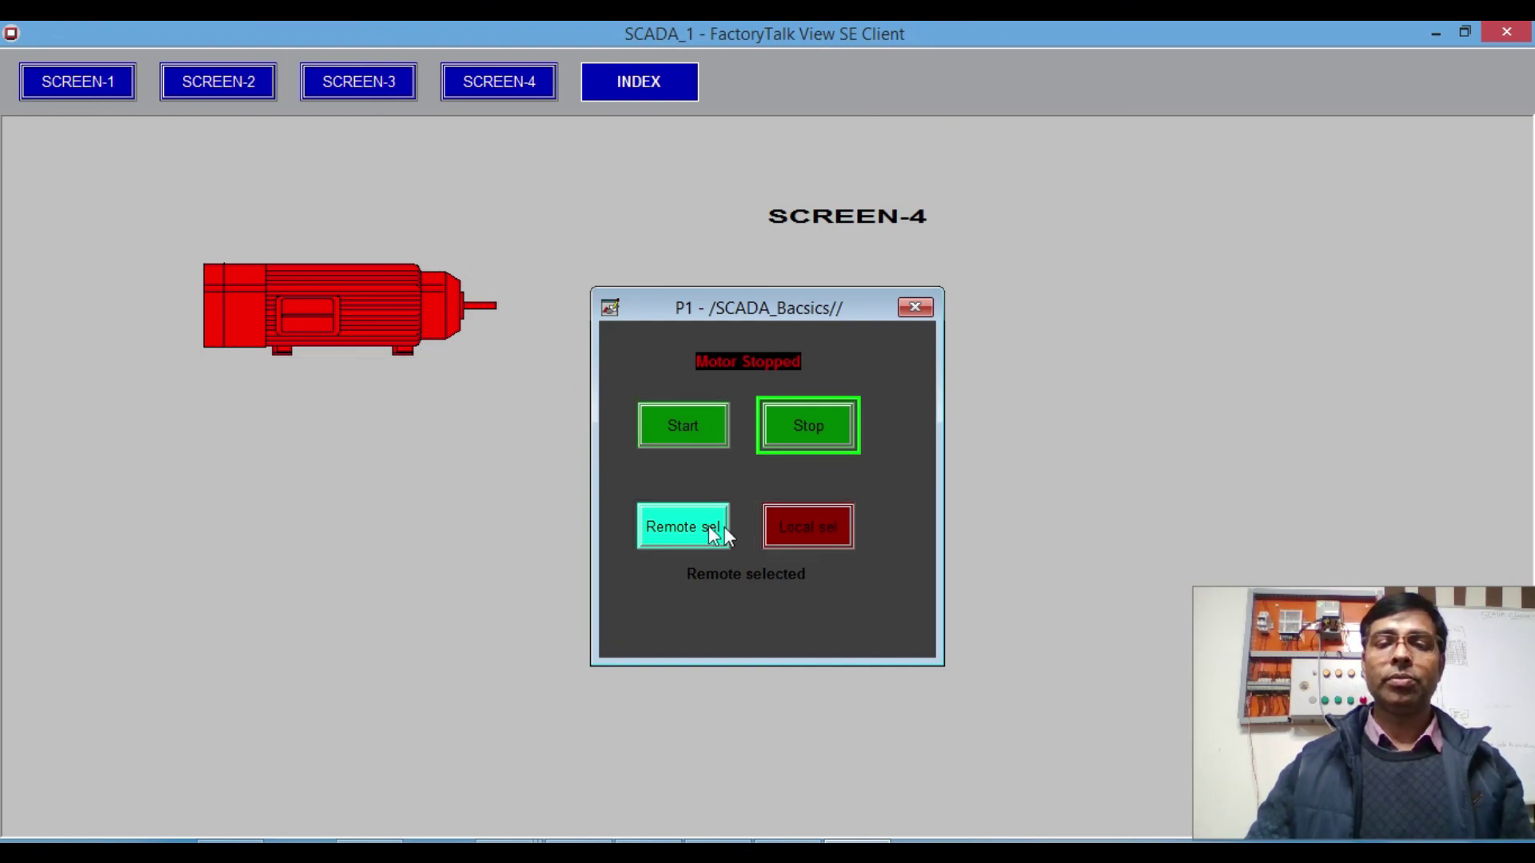
pyautogui.click(804, 540)
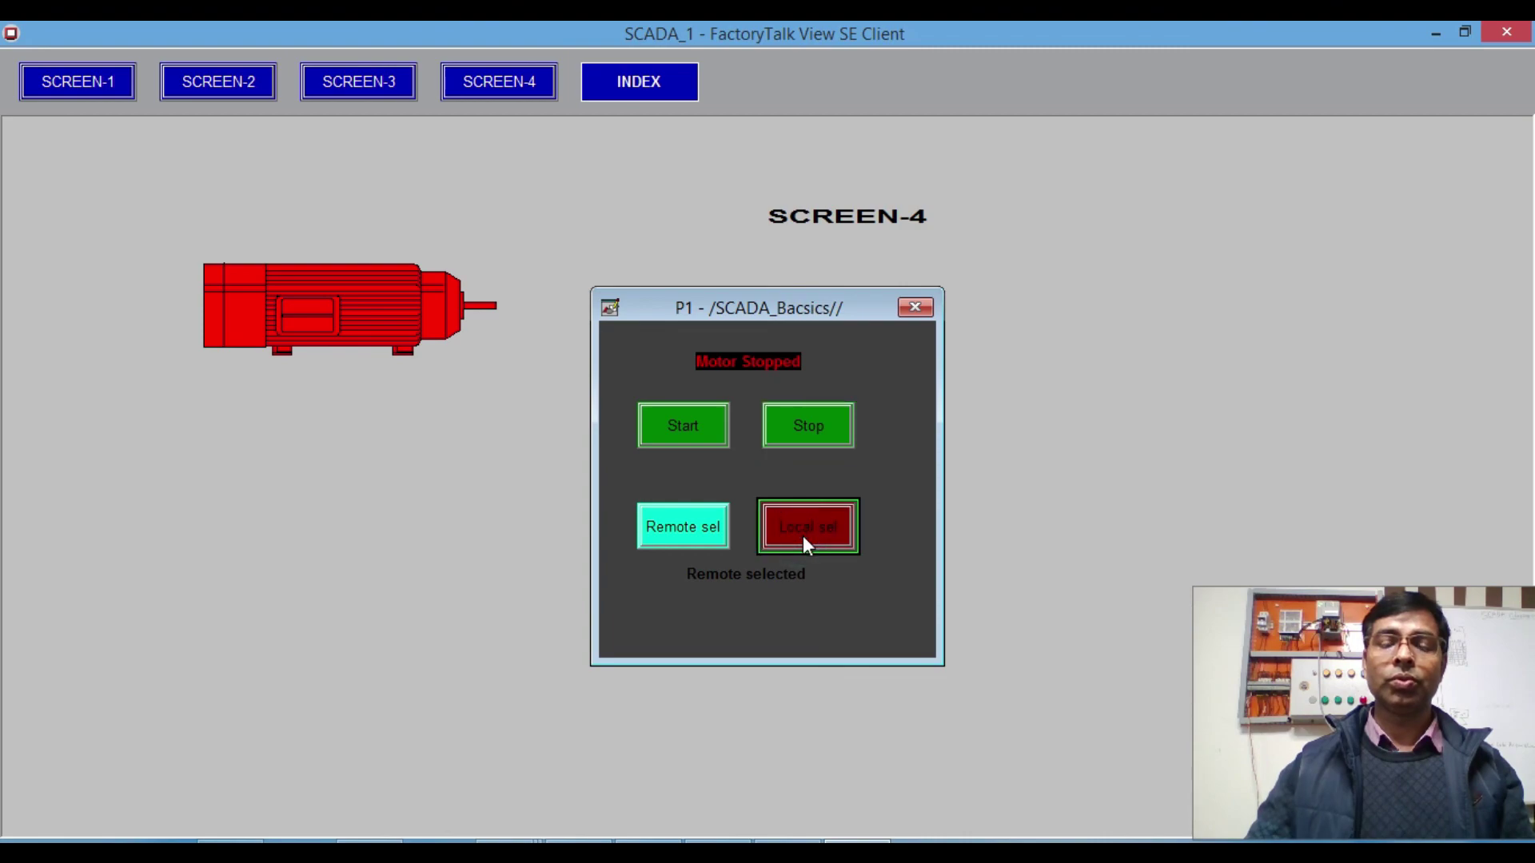
pyautogui.click(684, 433)
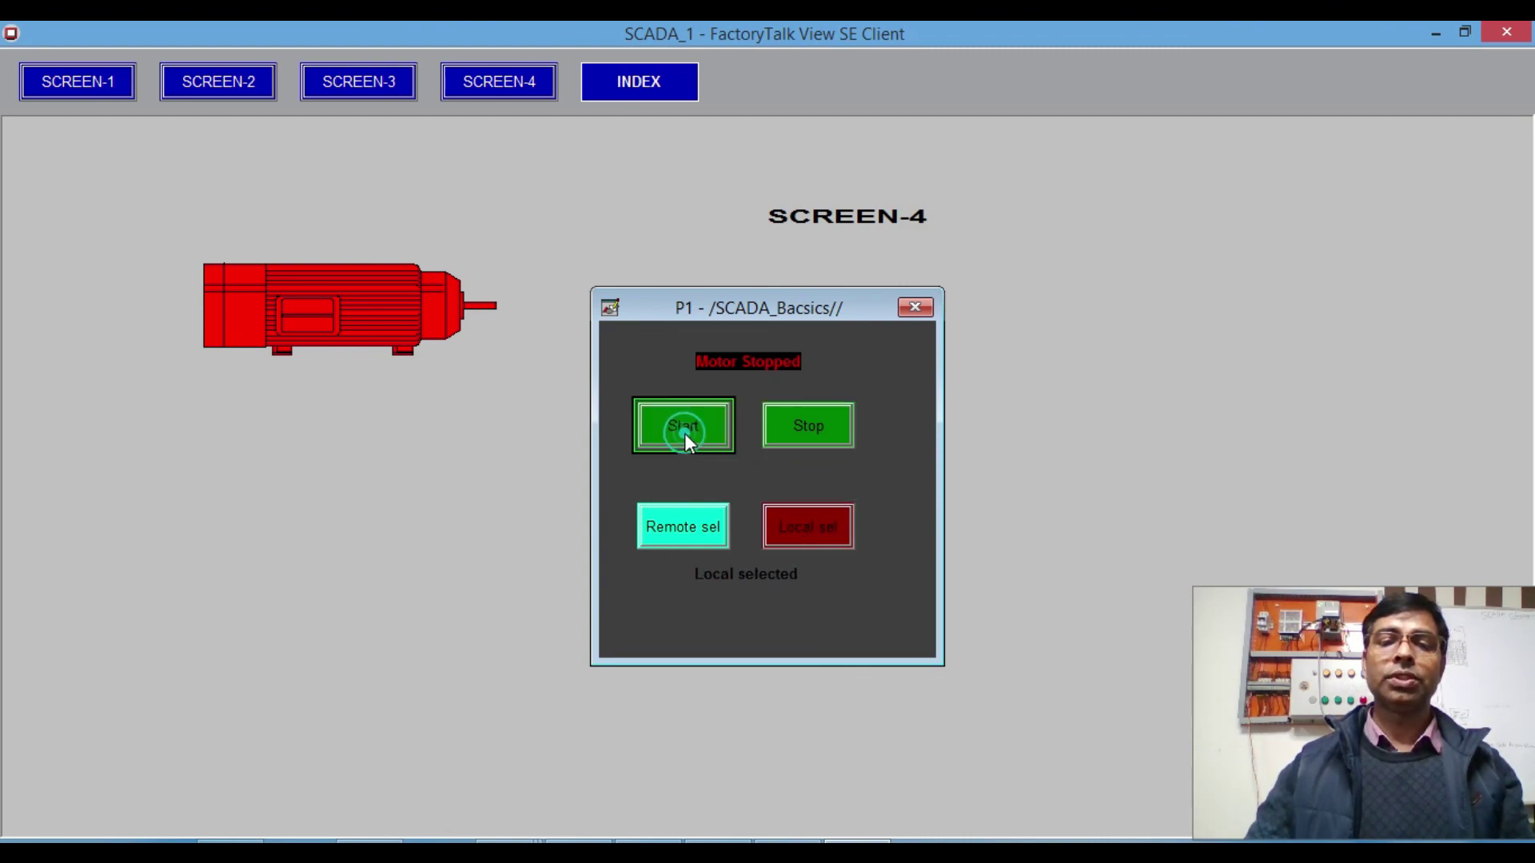
# Step: Reselect remote and start the motor, and move the P1 popup below the motor before closing it
pyautogui.click(690, 526)
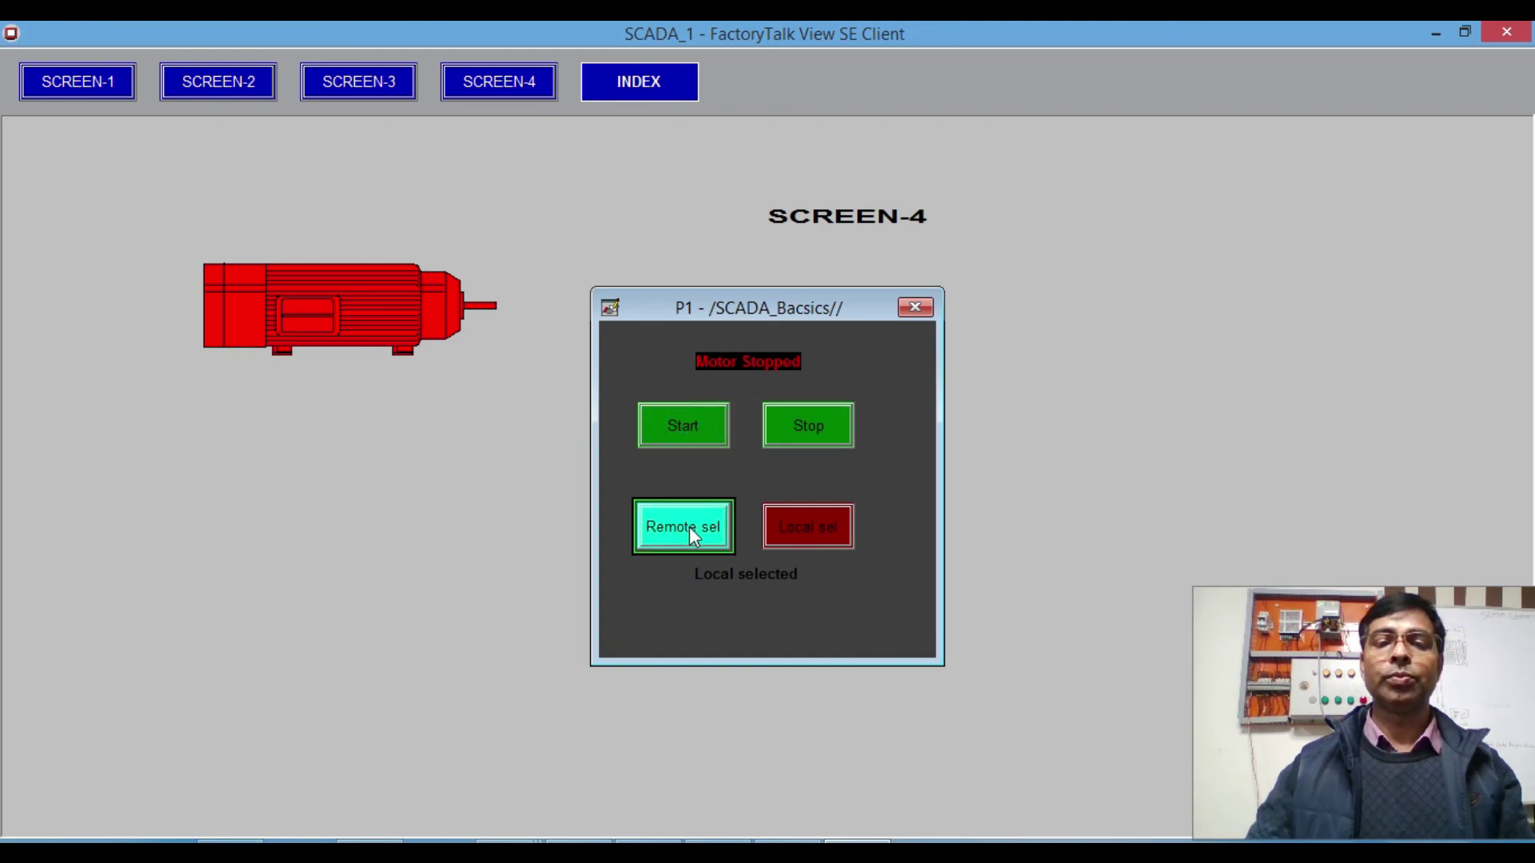
pyautogui.click(689, 426)
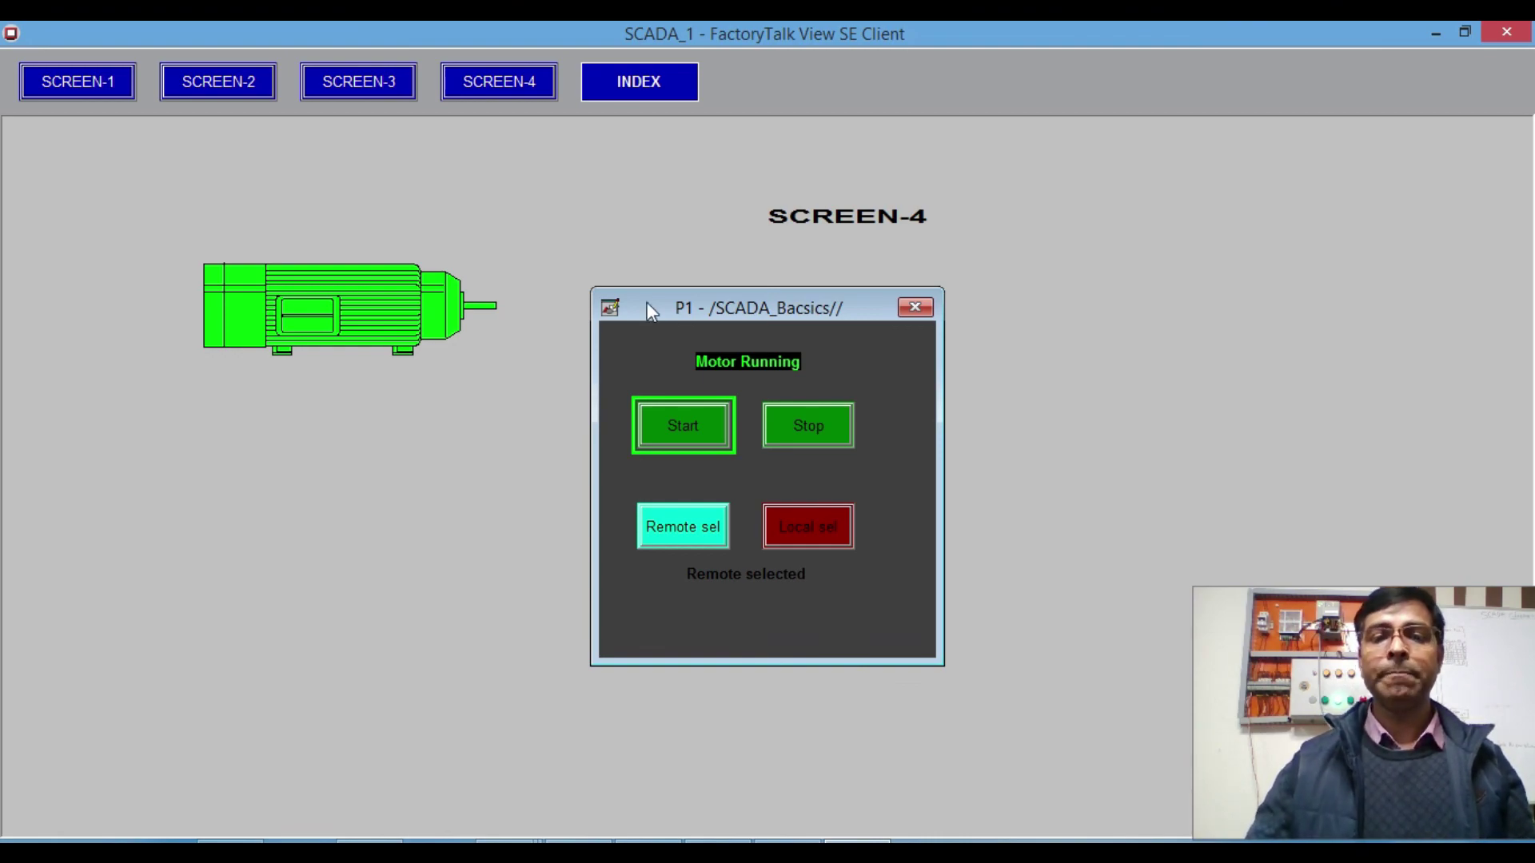
pyautogui.moveTo(812, 309); pyautogui.dragTo(392, 403)
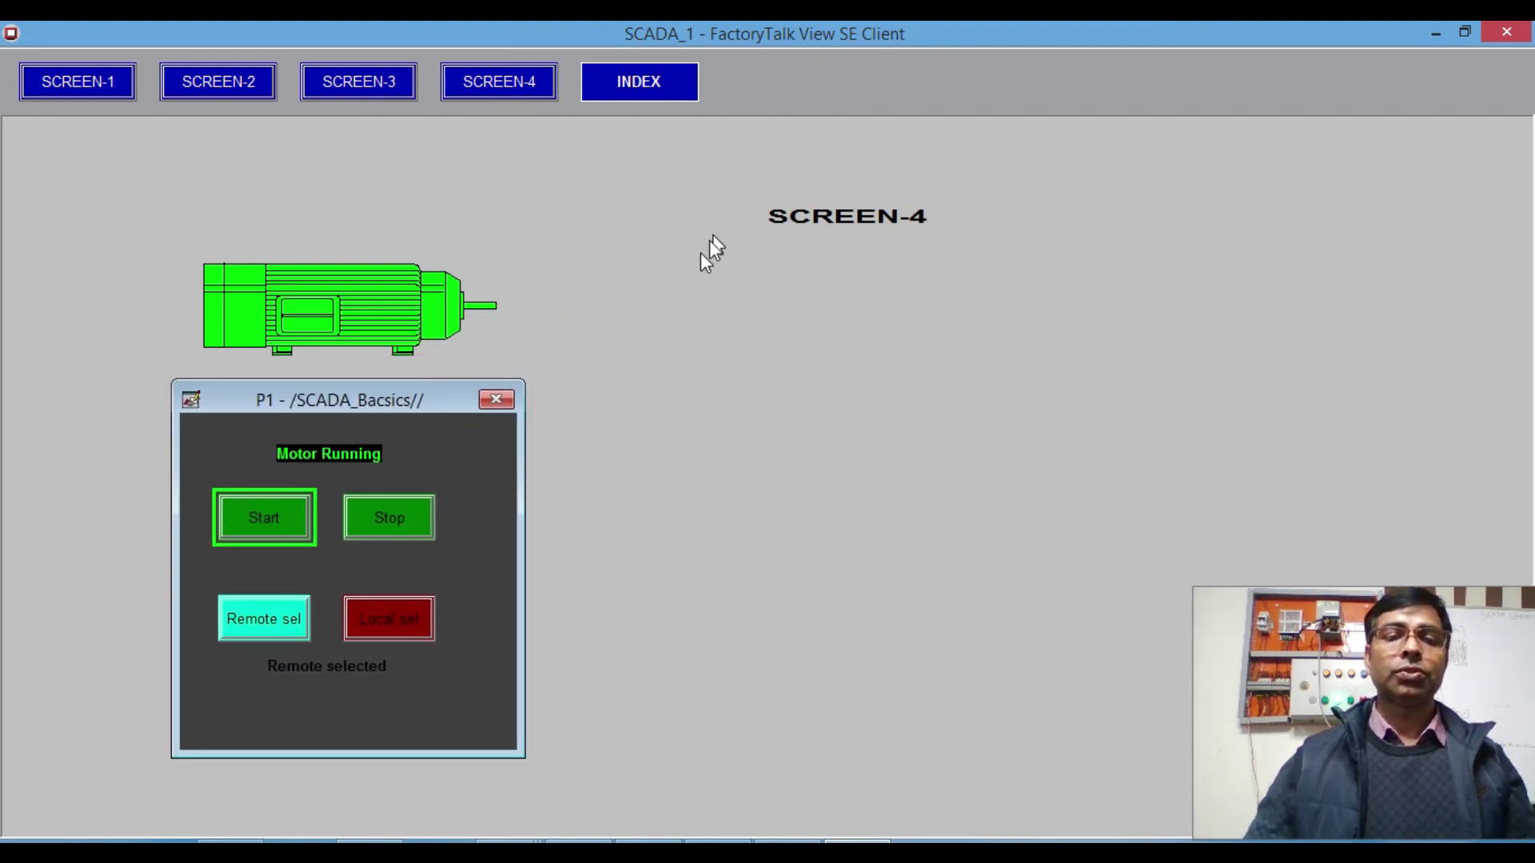
pyautogui.click(496, 400)
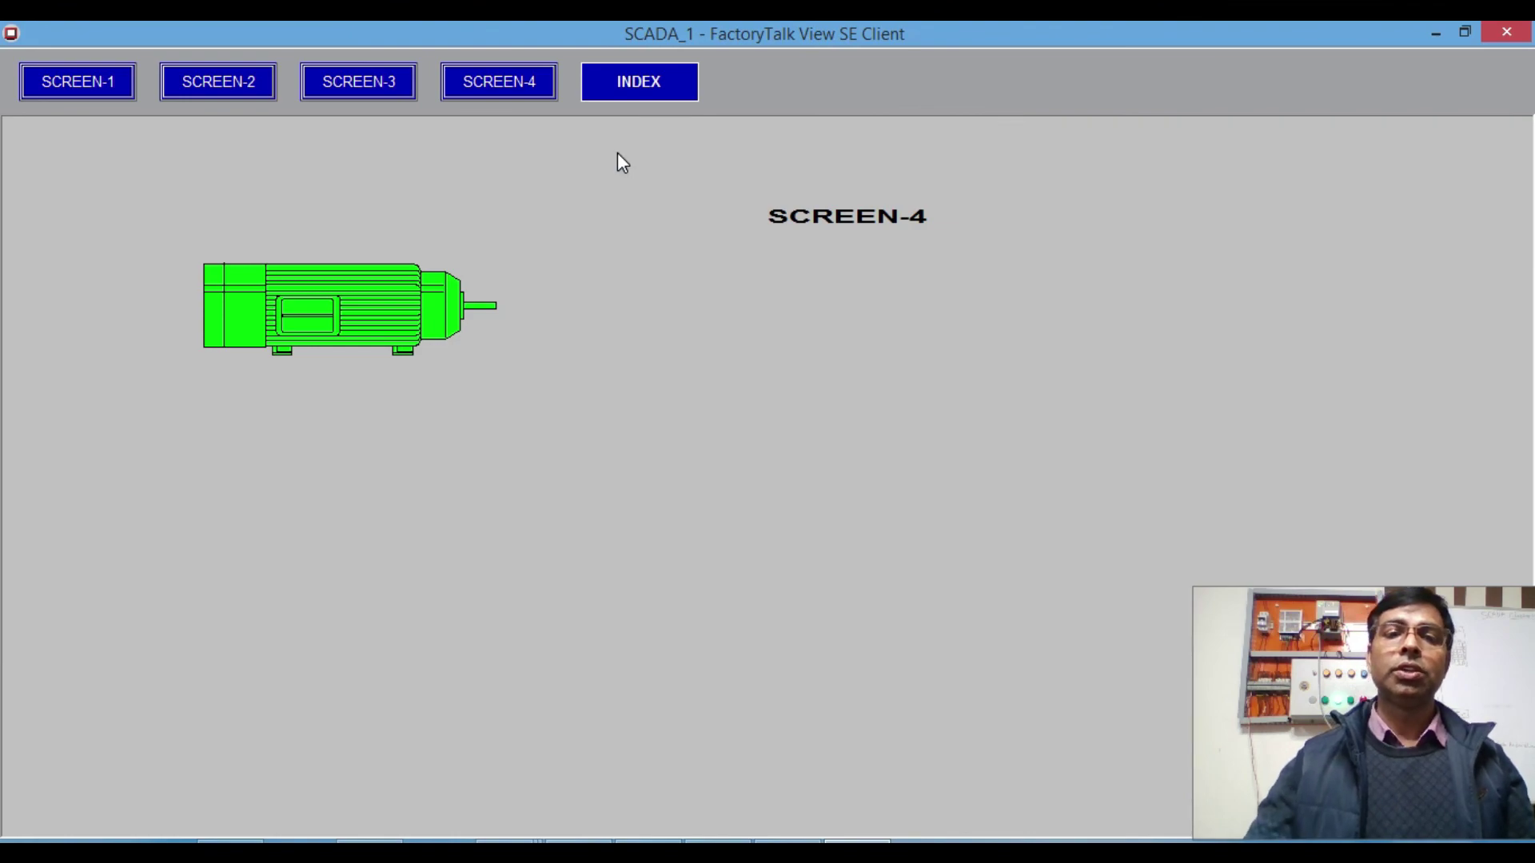
# Step: Test the header's INDEX navigation by opening SCREEN-1, SCREEN-2, SCREEN-4 and SCREEN-3 in that order
pyautogui.click(670, 80)
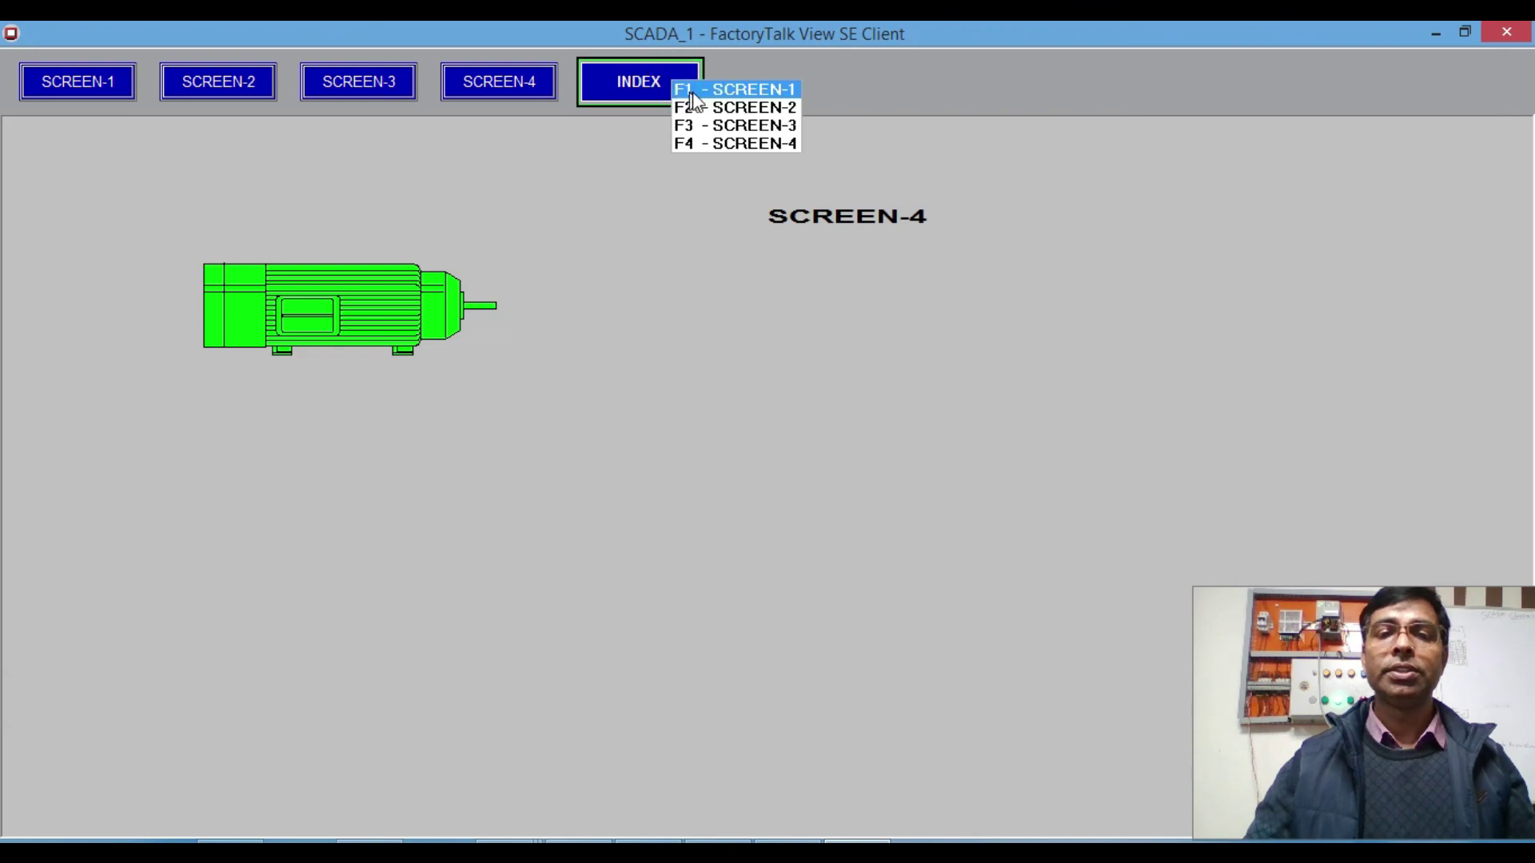
pyautogui.click(774, 96)
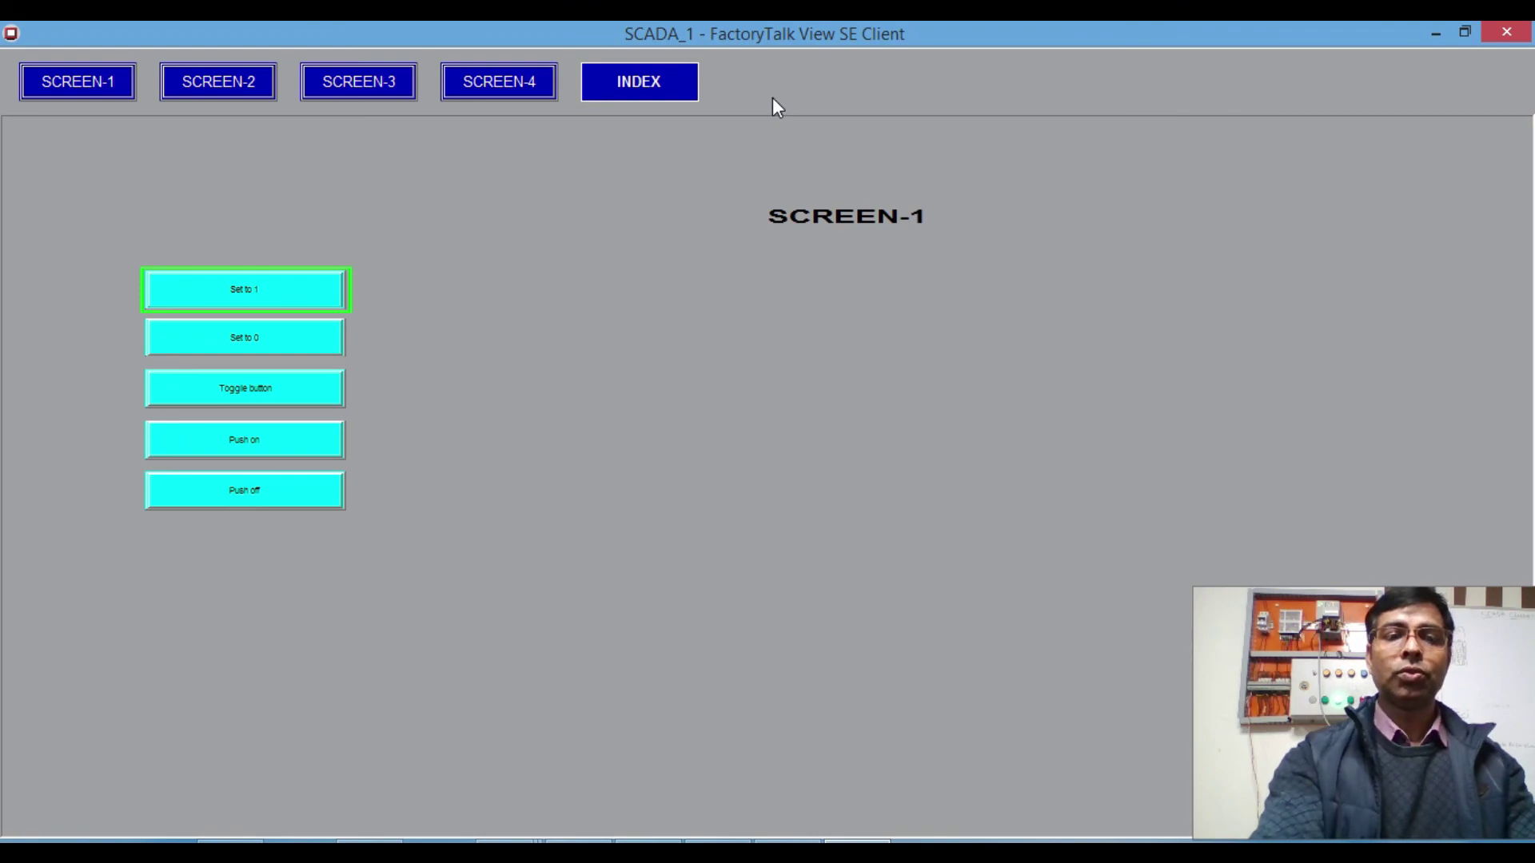
pyautogui.click(646, 80)
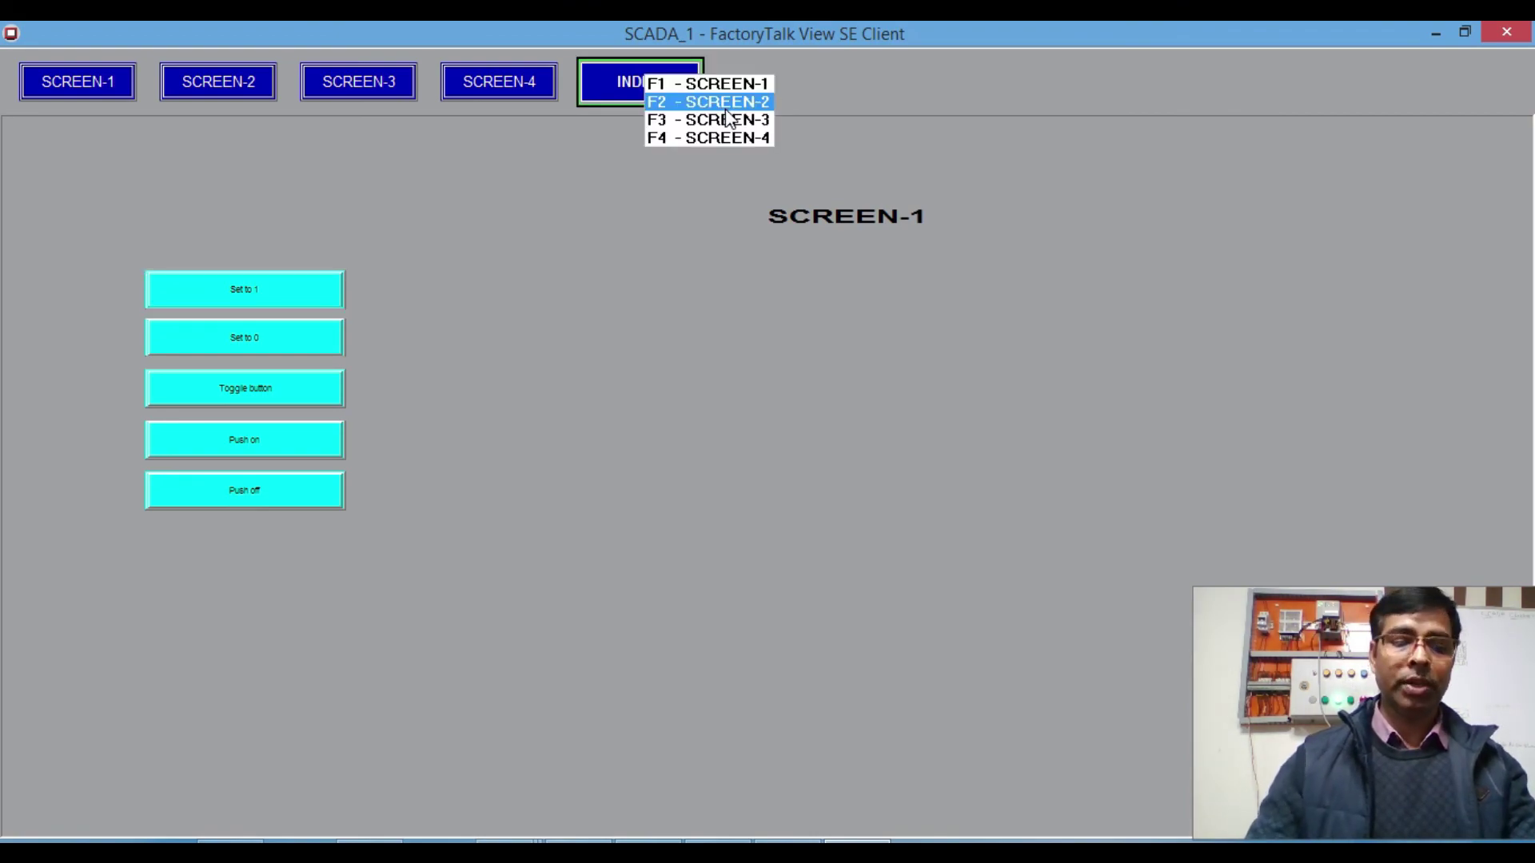
pyautogui.click(727, 107)
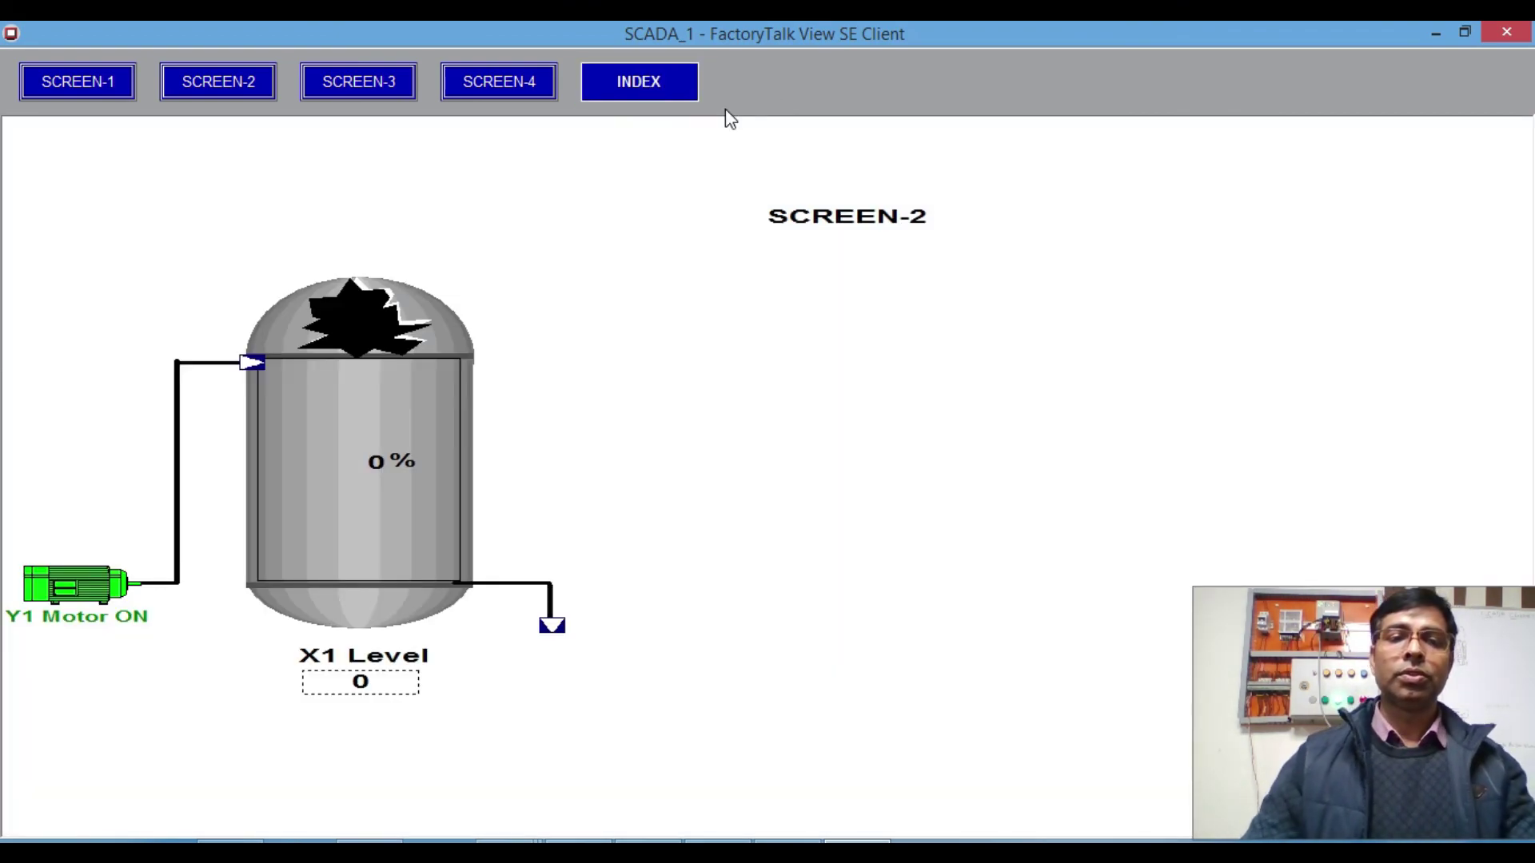
pyautogui.click(654, 80)
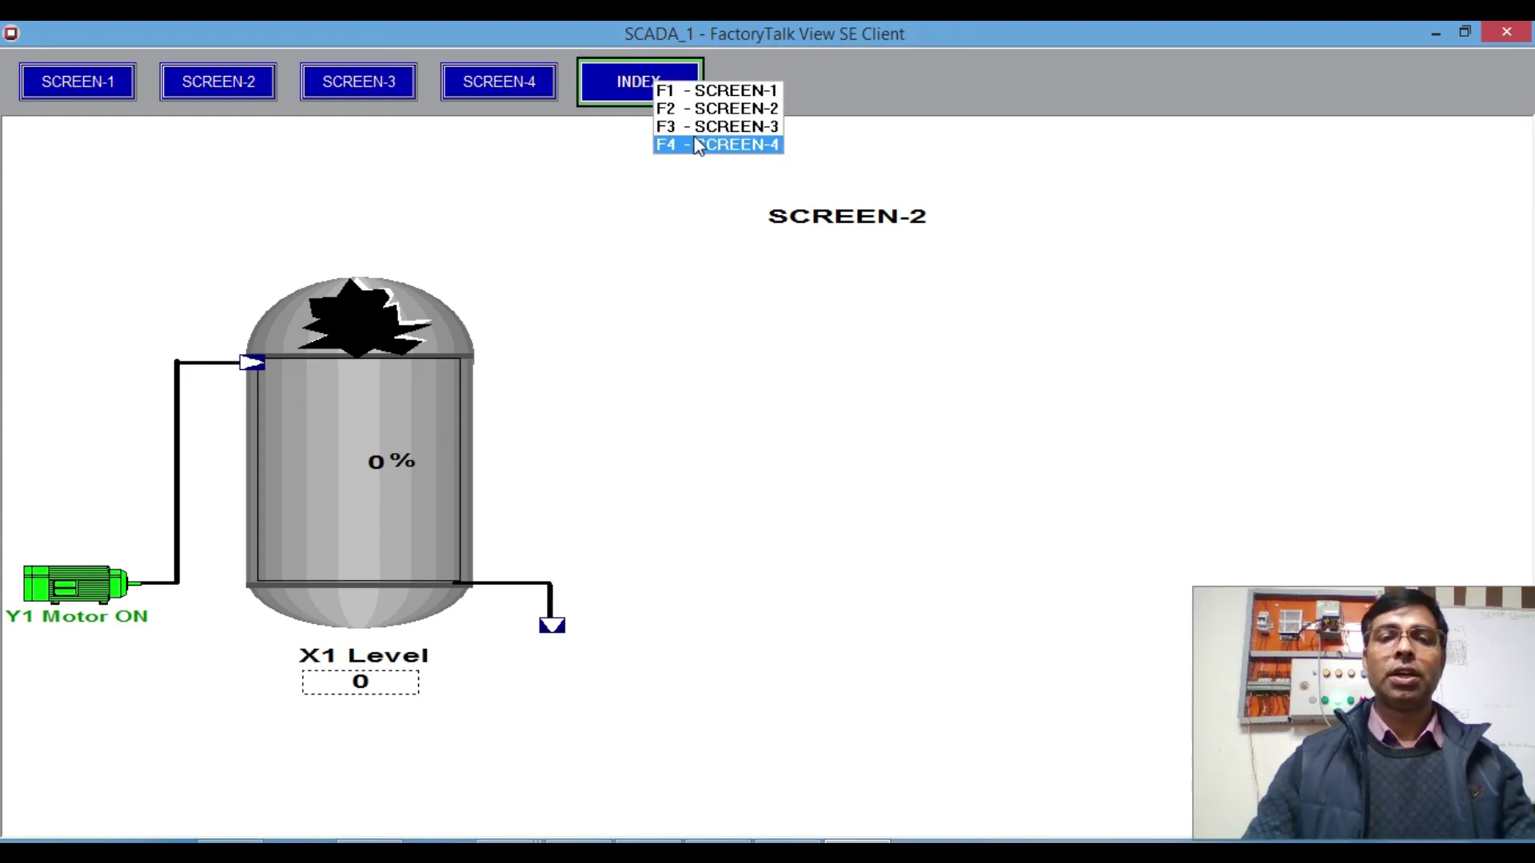
pyautogui.click(698, 146)
pyautogui.click(660, 88)
pyautogui.click(703, 137)
# Step: Cycle through SCREEN-1, SCREEN-2, SCREEN-3 and SCREEN-4 using the header's INDEX navigation
pyautogui.click(654, 86)
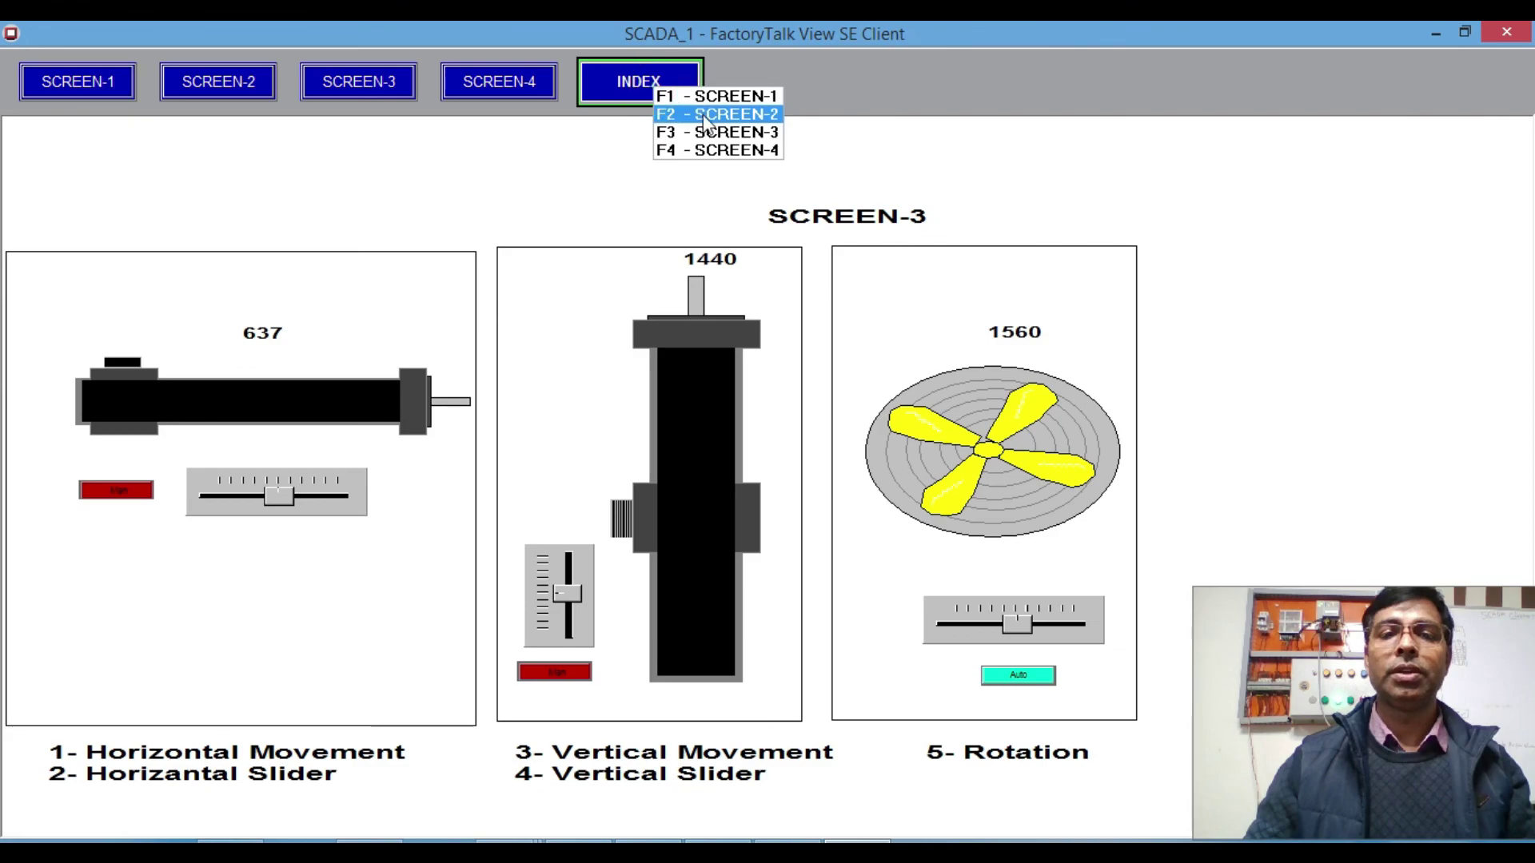
pyautogui.click(704, 96)
pyautogui.click(641, 84)
pyautogui.click(677, 116)
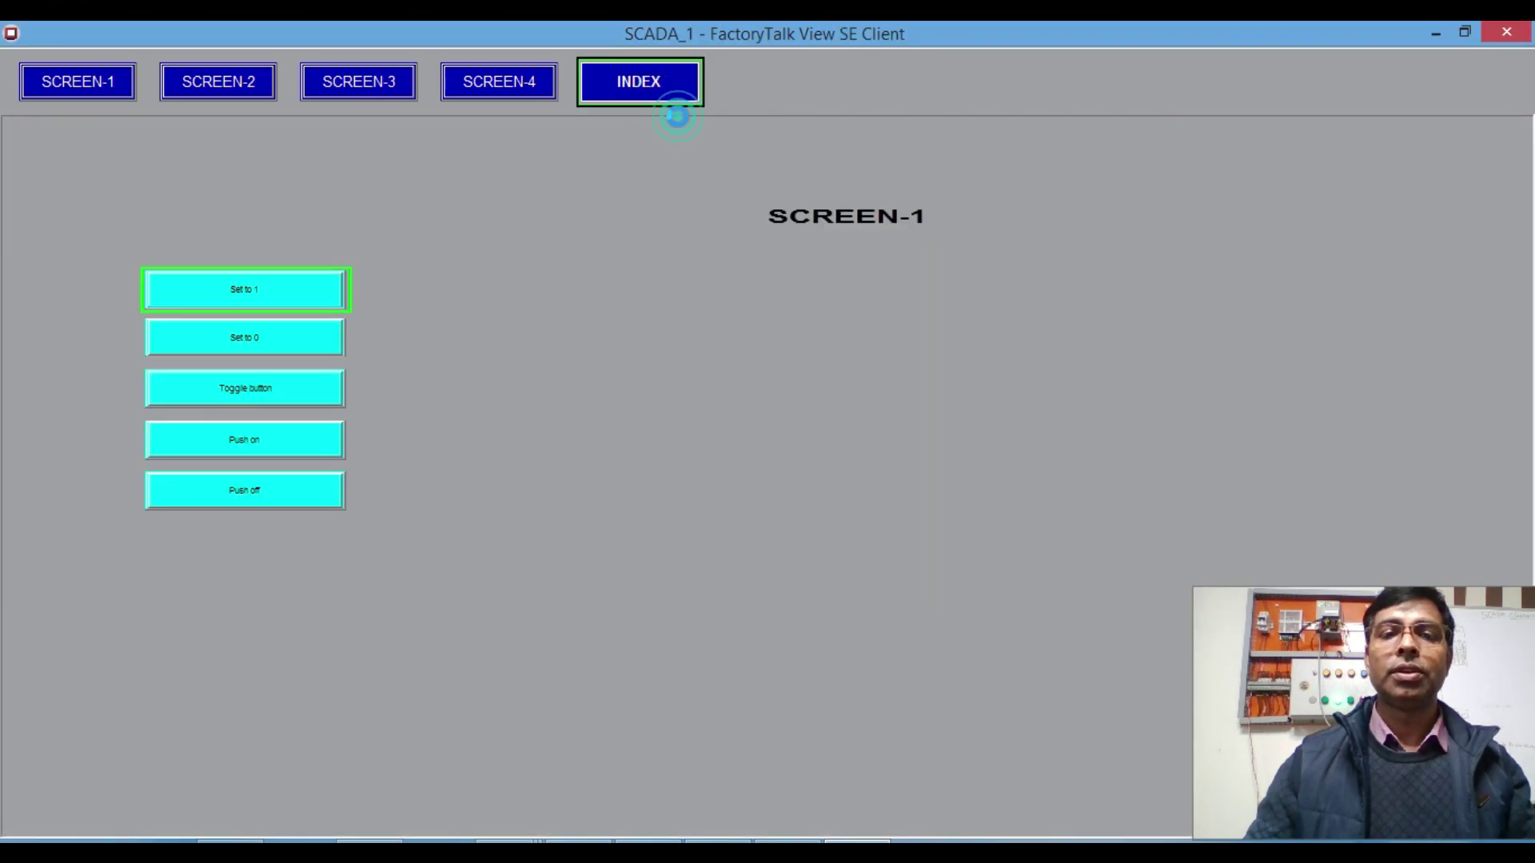
pyautogui.click(650, 86)
pyautogui.click(679, 128)
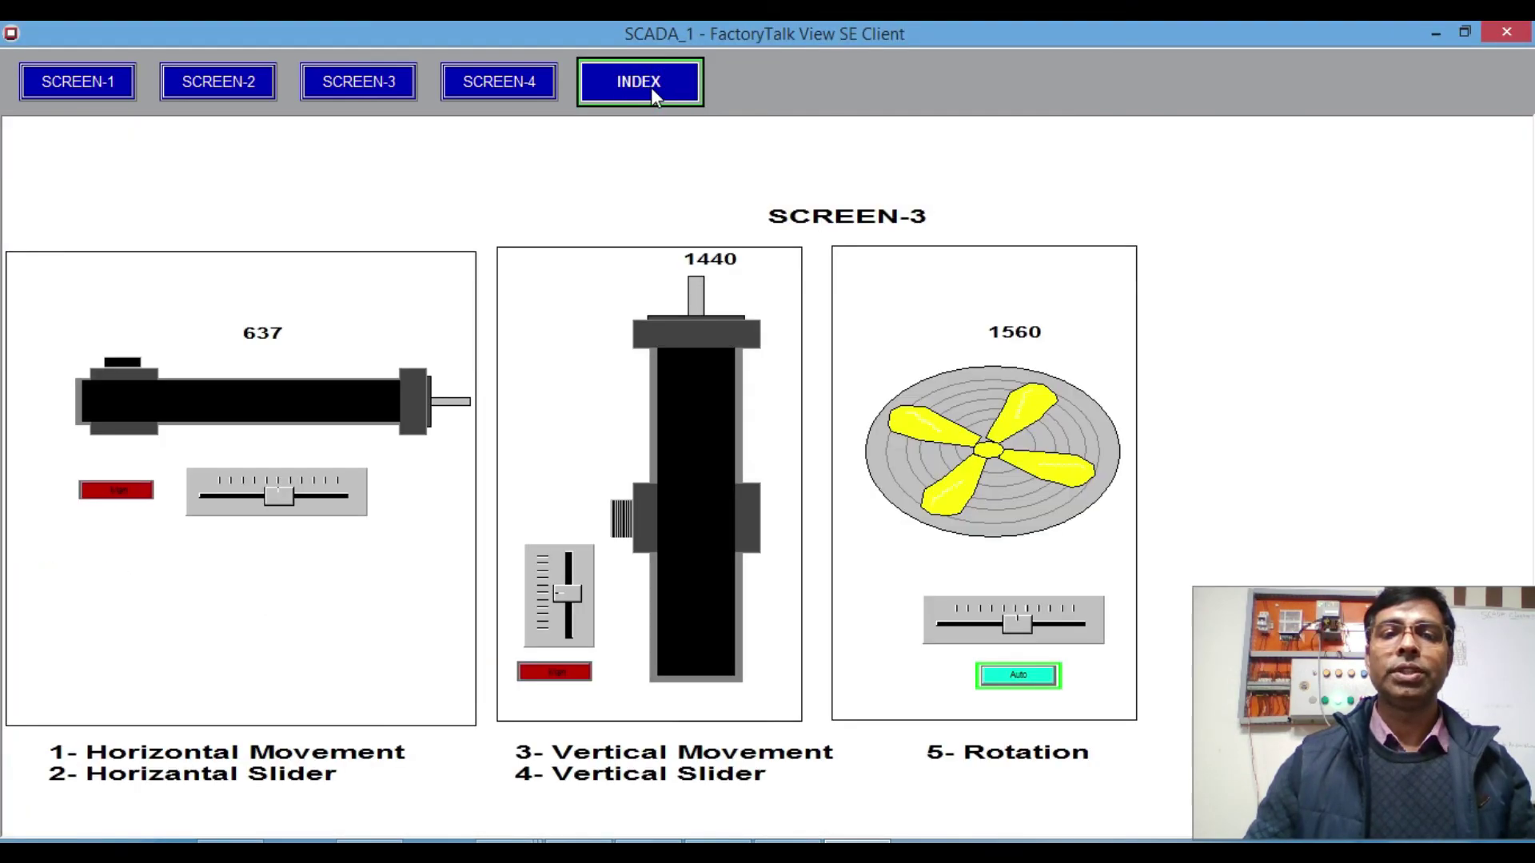
pyautogui.click(654, 94)
pyautogui.click(692, 150)
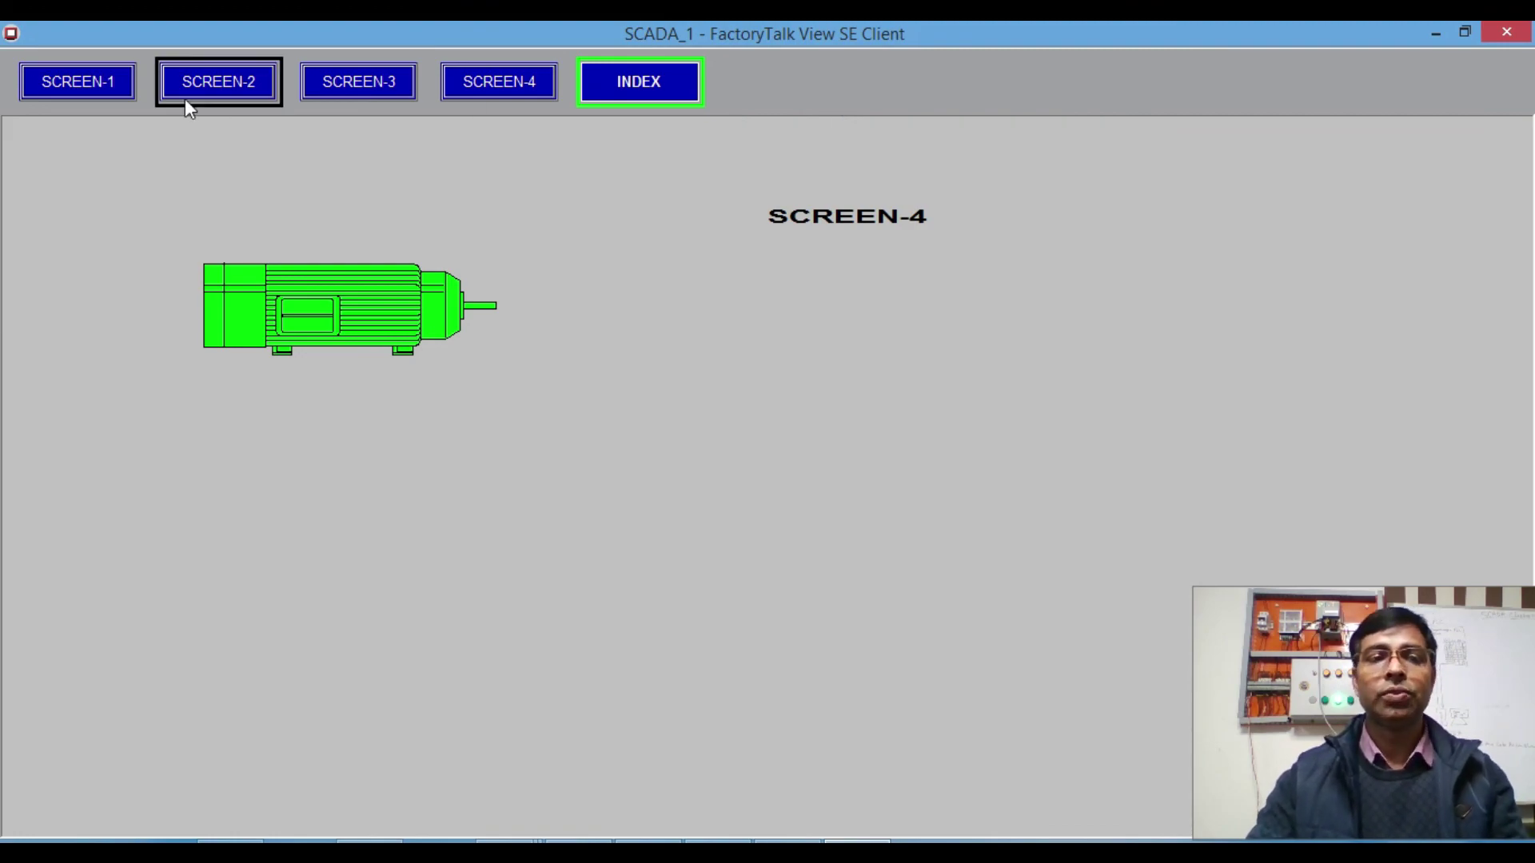
# Step: Test the header's direct navigation to SCREEN-1, SCREEN-2, SCREEN-3 and SCREEN-4 in sequence
pyautogui.click(89, 81)
pyautogui.click(246, 86)
pyautogui.click(371, 88)
pyautogui.click(502, 90)
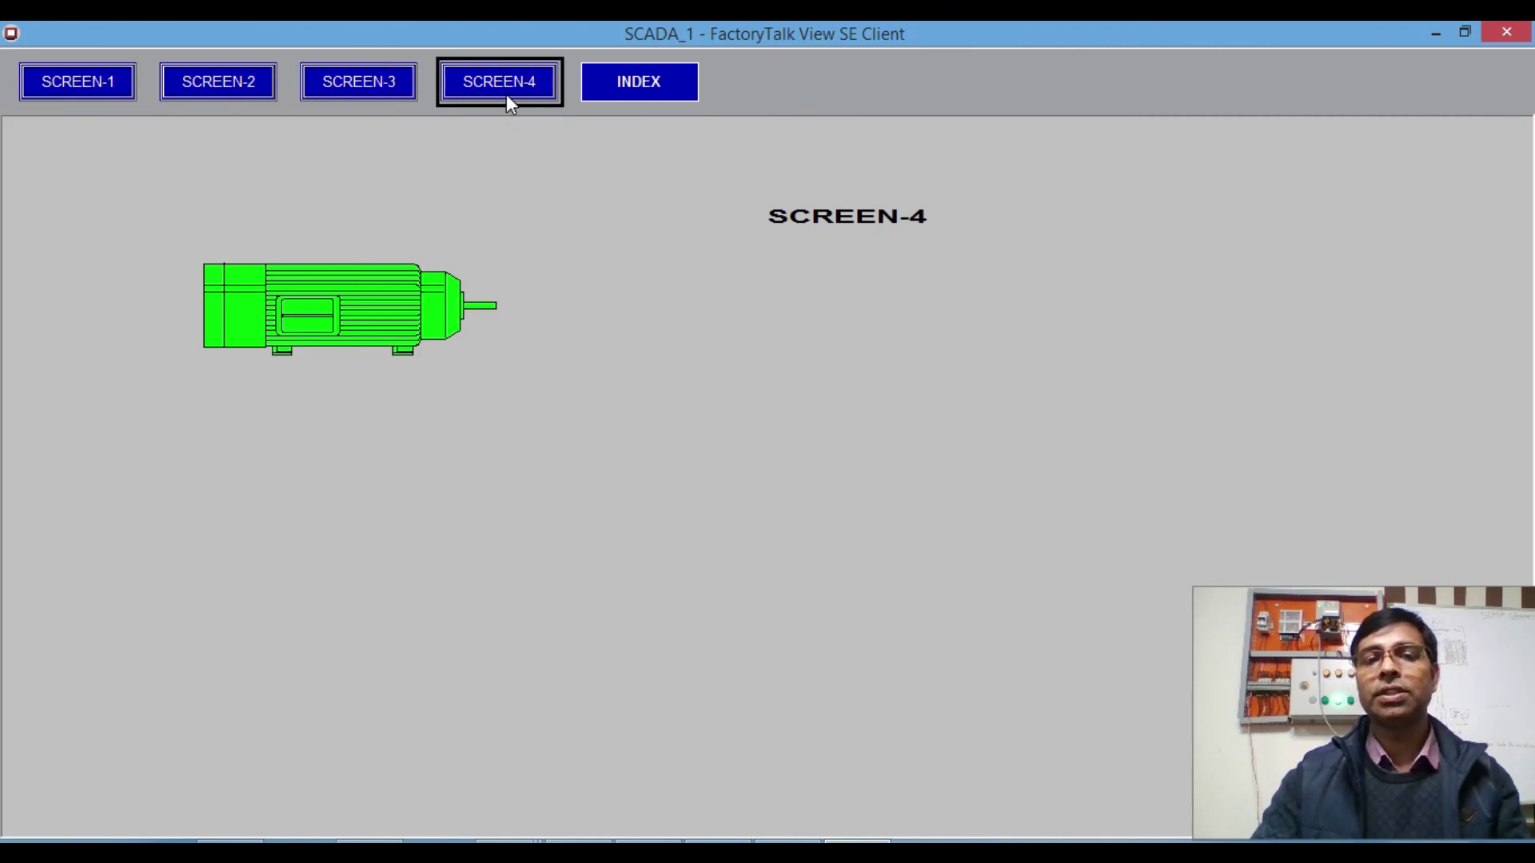
# Step: Open SCREEN-2 through the header's INDEX navigation, and choose another screen the same way
pyautogui.click(644, 82)
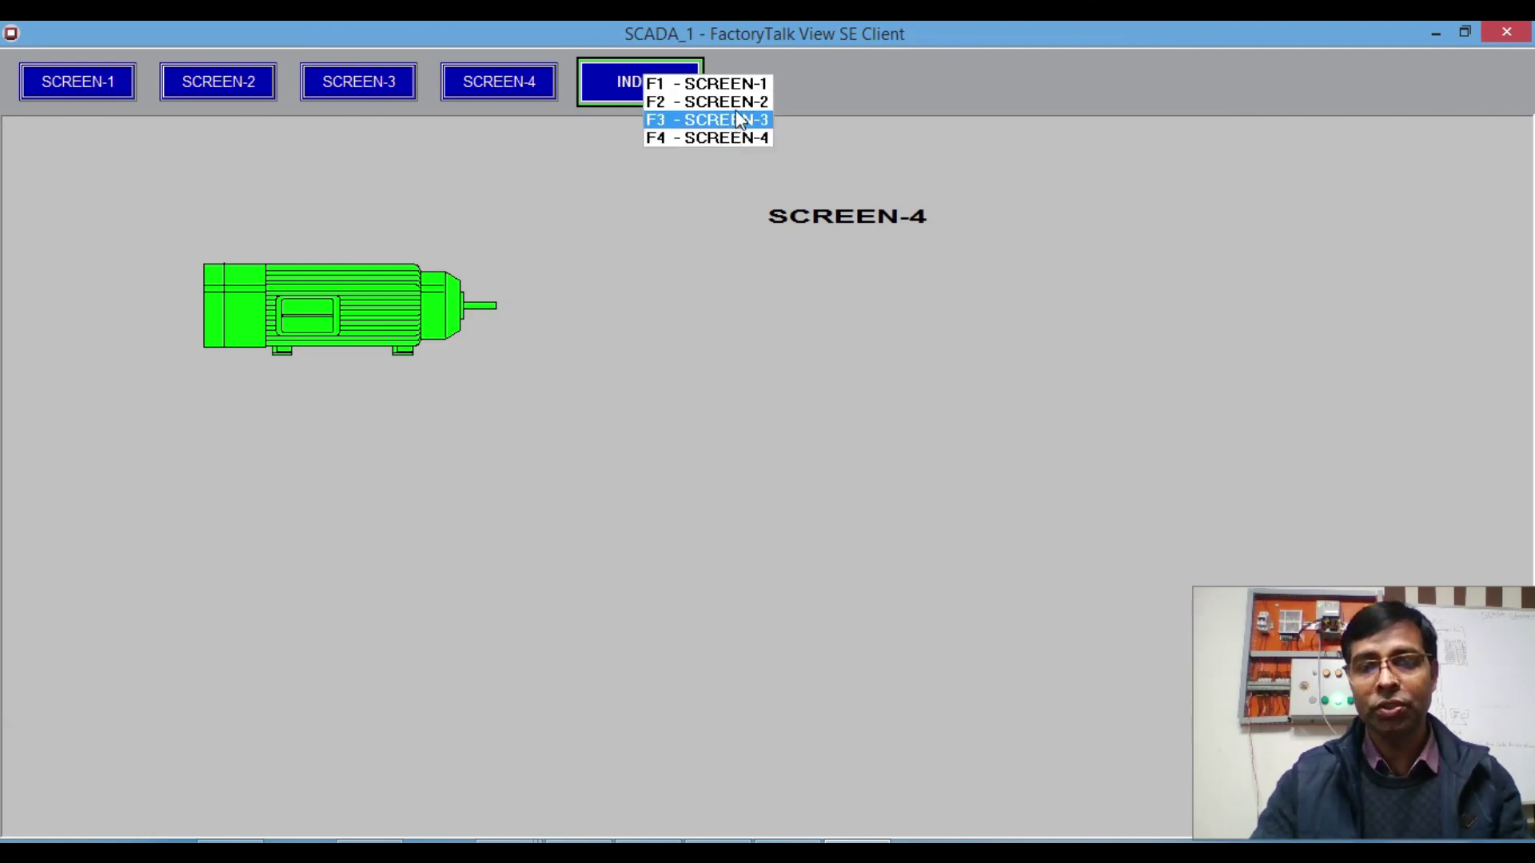
pyautogui.click(726, 101)
pyautogui.click(662, 94)
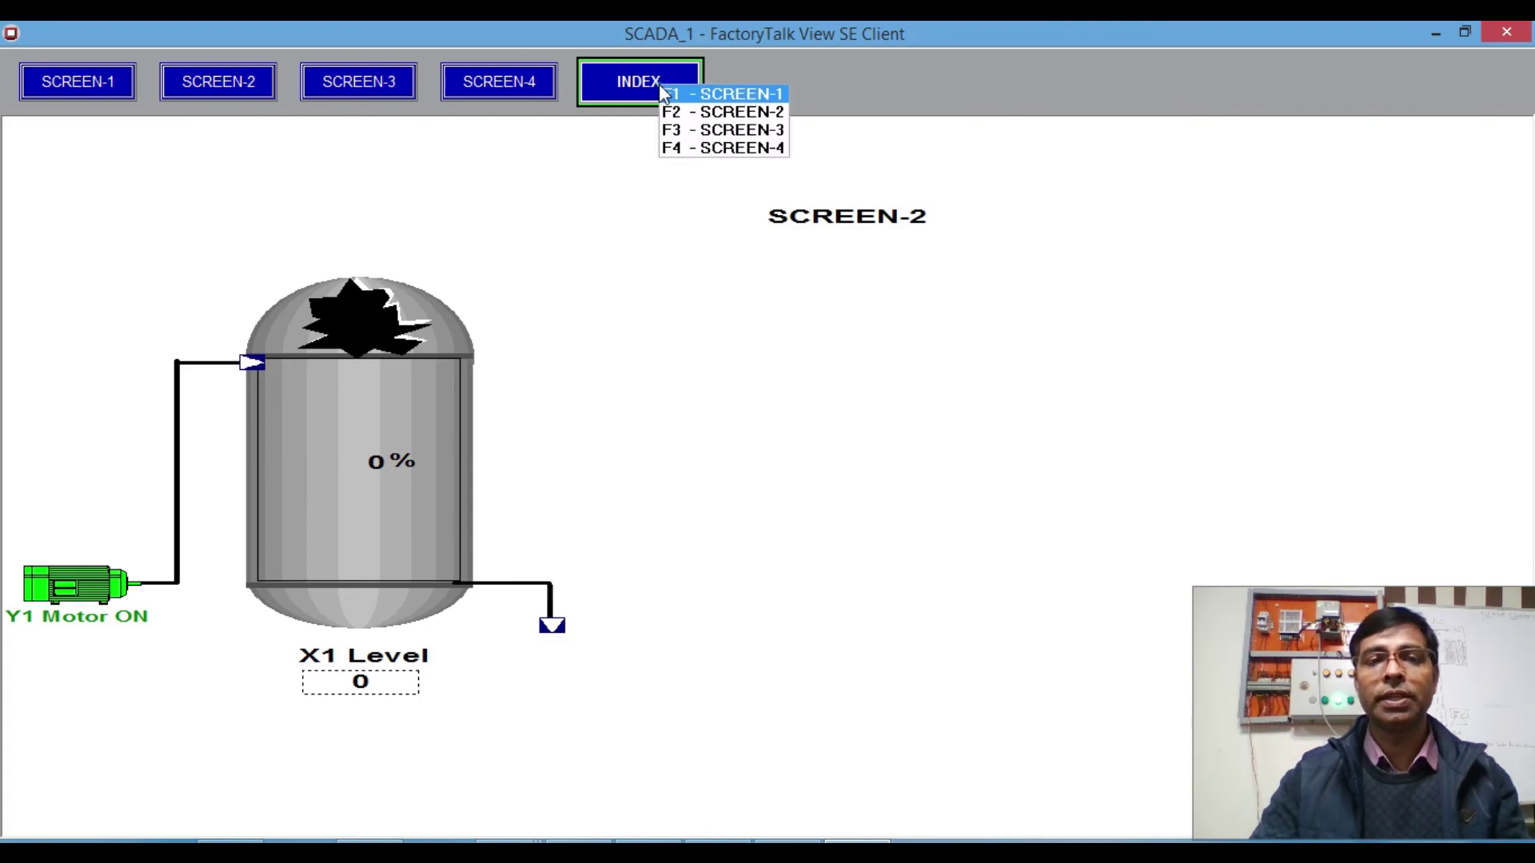
pyautogui.click(728, 138)
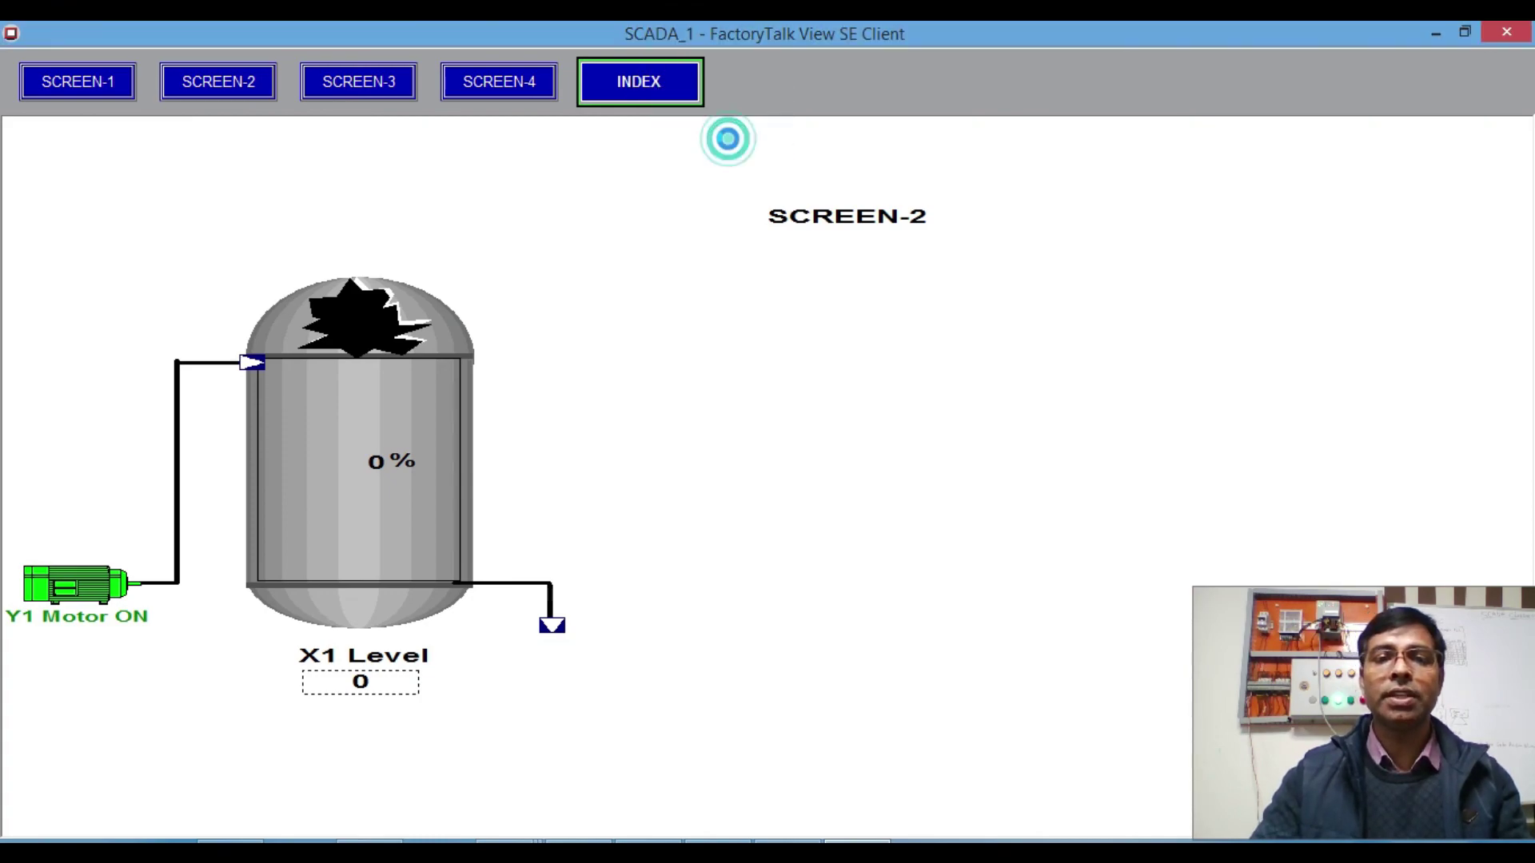